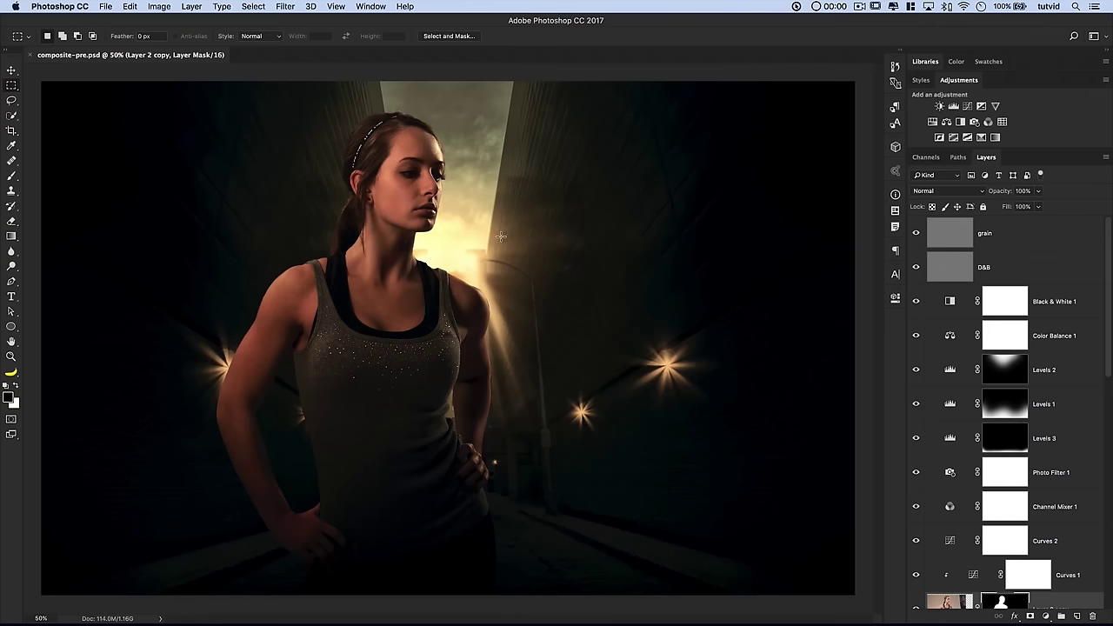
Look through the layer stack of the finished composite from the grain layer down to the background layers
key("v")
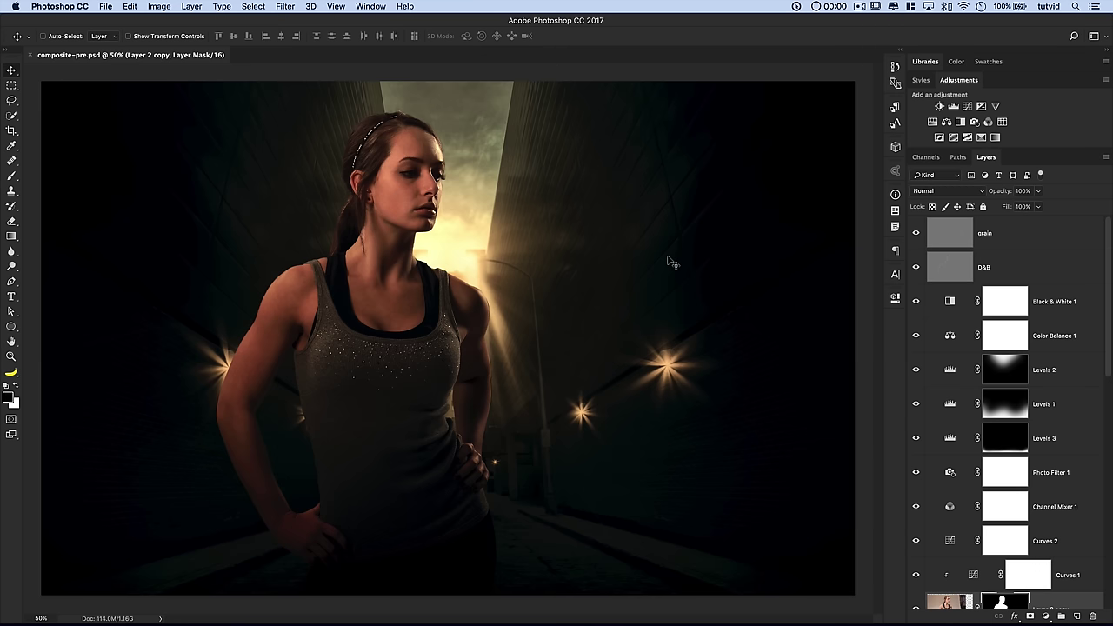
scroll(981, 395, "down", 8)
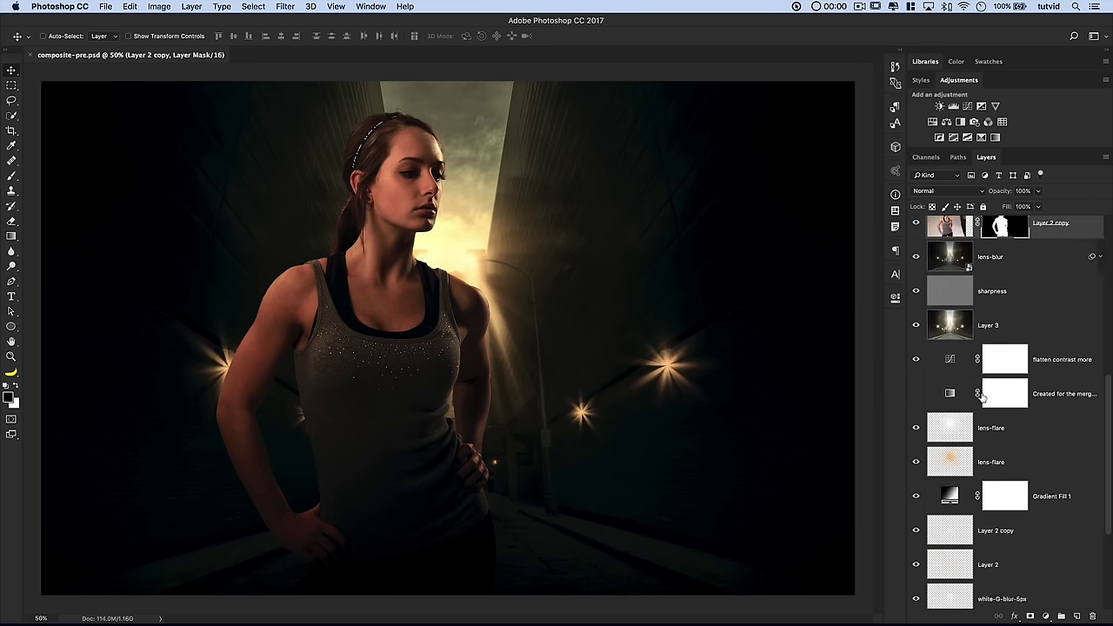
scroll(981, 396, "up", 8)
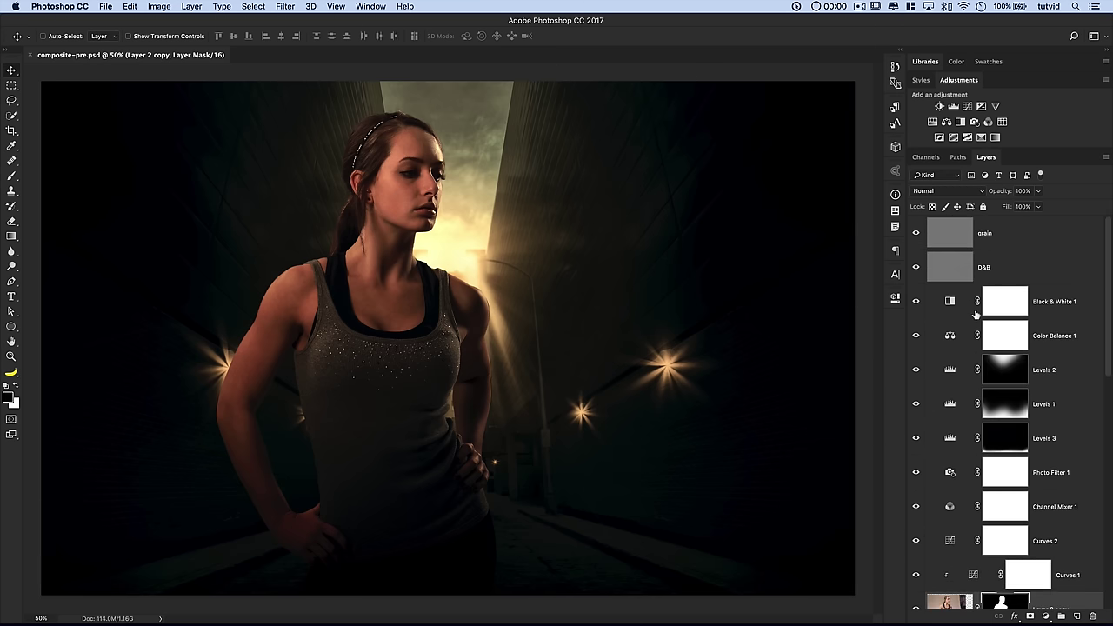
Switch to Finder and review alley_01.dng, alley_02.dng, alley_03.dng and model.dng in the source folder, then return to Photoshop
key("super+Tab")
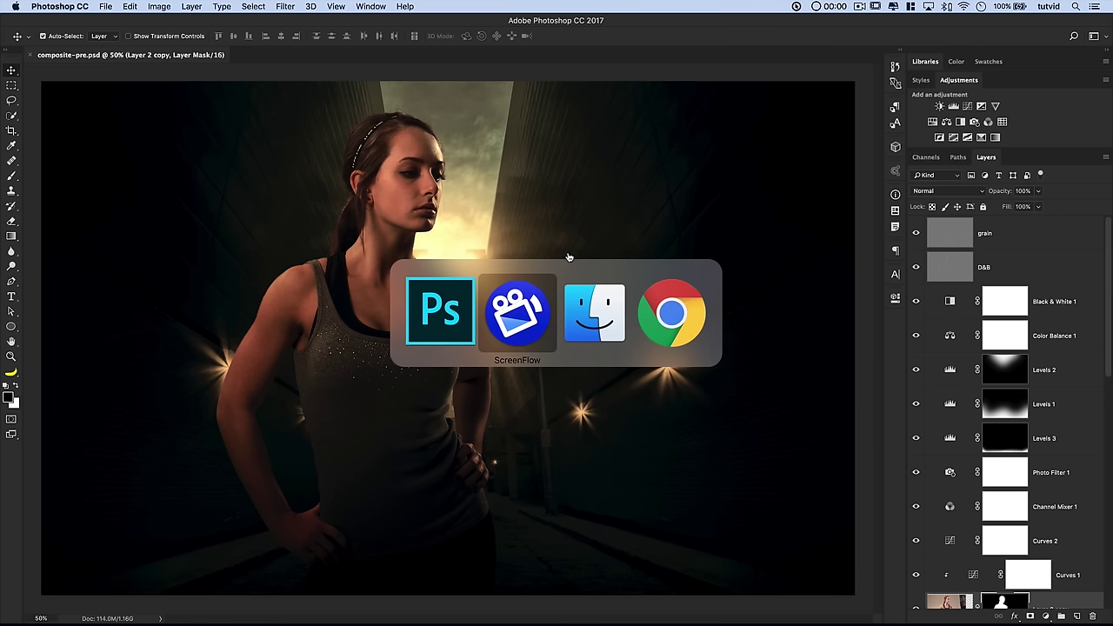
key("super+Tab")
left_click_drag(532, 207, 519, 199)
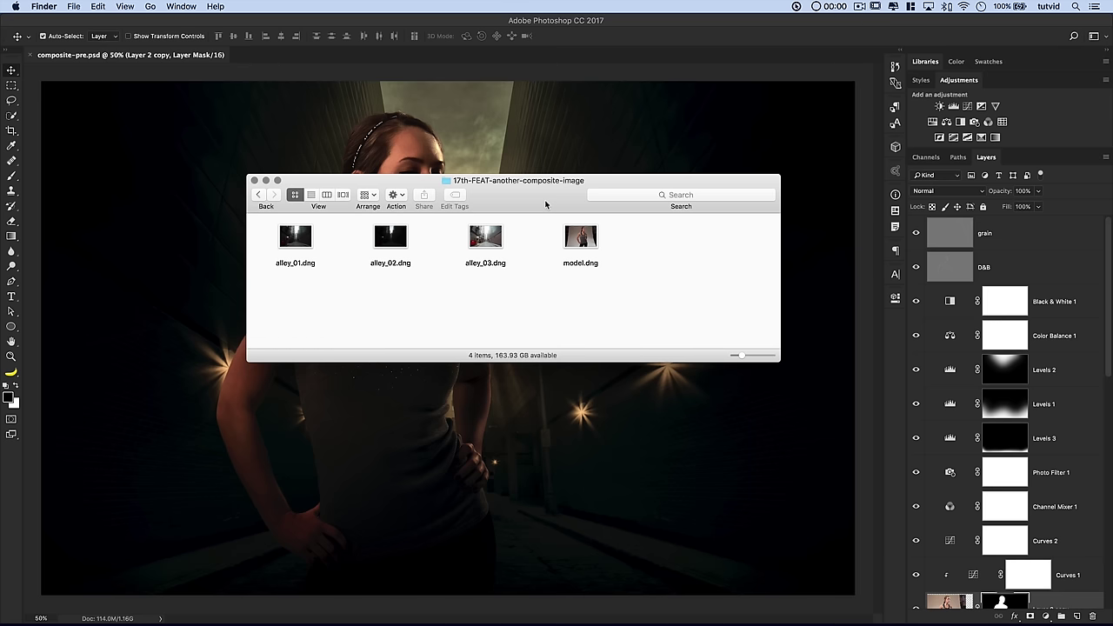
left_click_drag(546, 187, 534, 186)
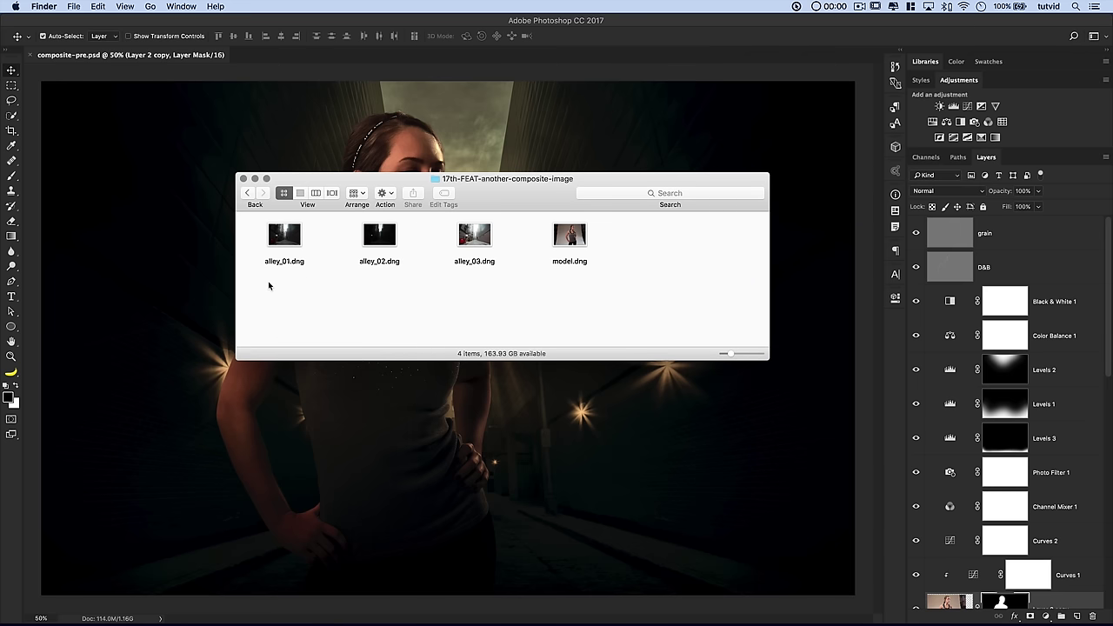
left_click_drag(269, 285, 491, 239)
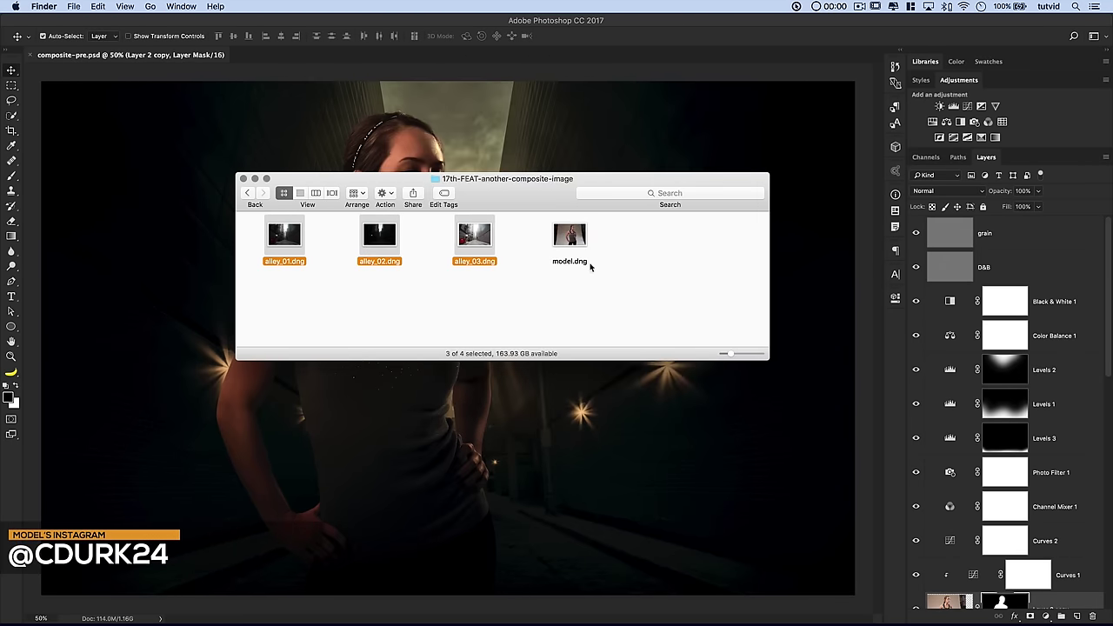
left_click(569, 163)
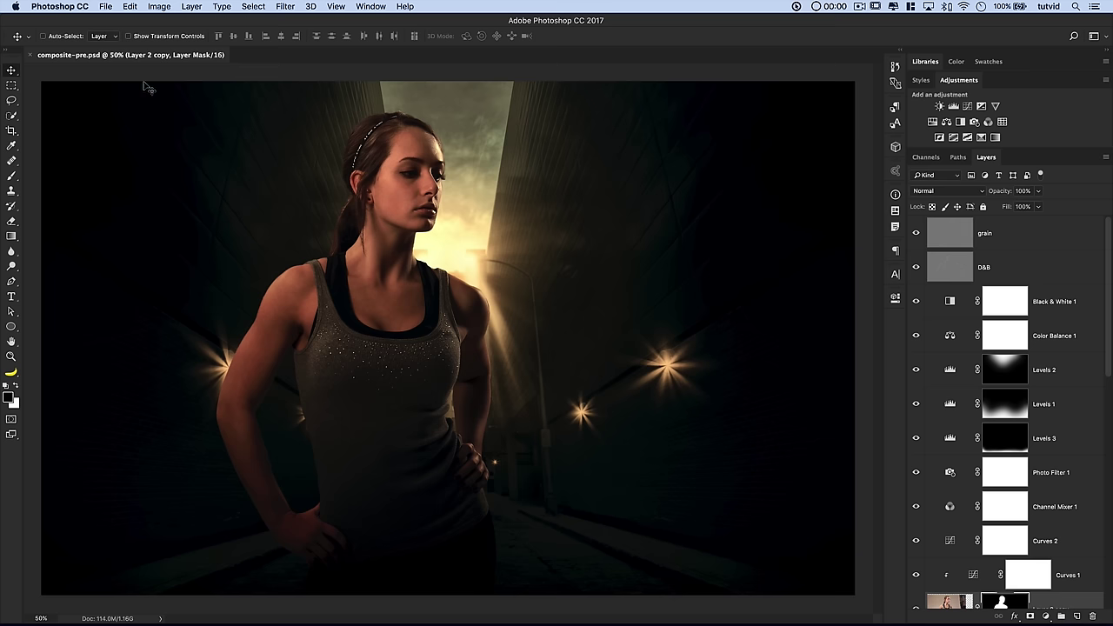
Start Merge to HDR Pro with alley_01.dng, alley_02.dng and alley_03.dng, keeping automatic alignment of the source images on
left_click(109, 6)
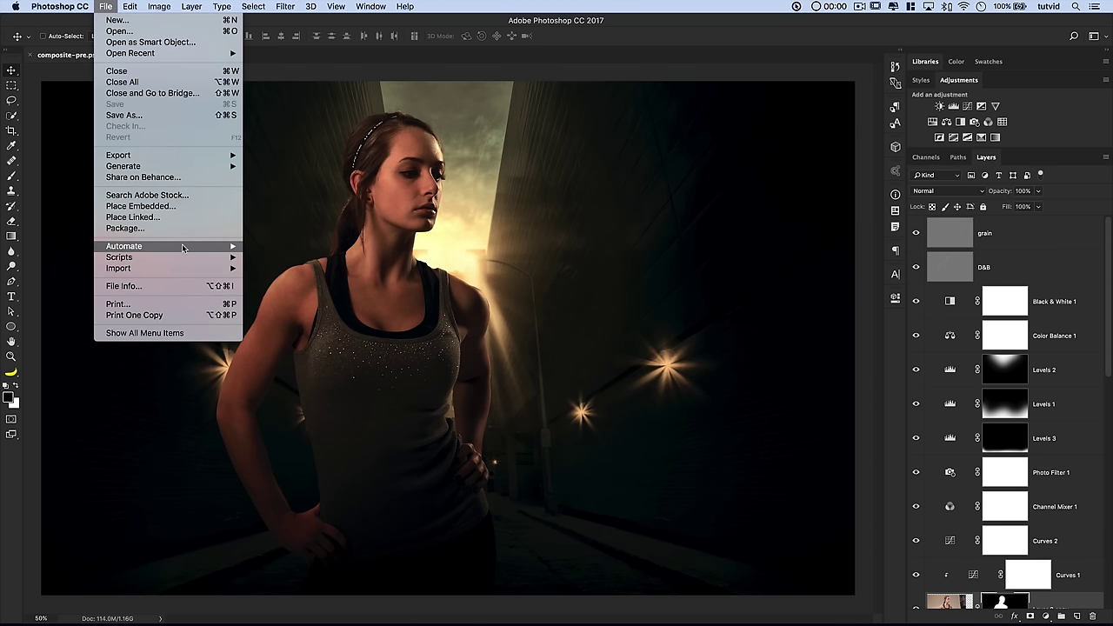
mouse_move(184, 248)
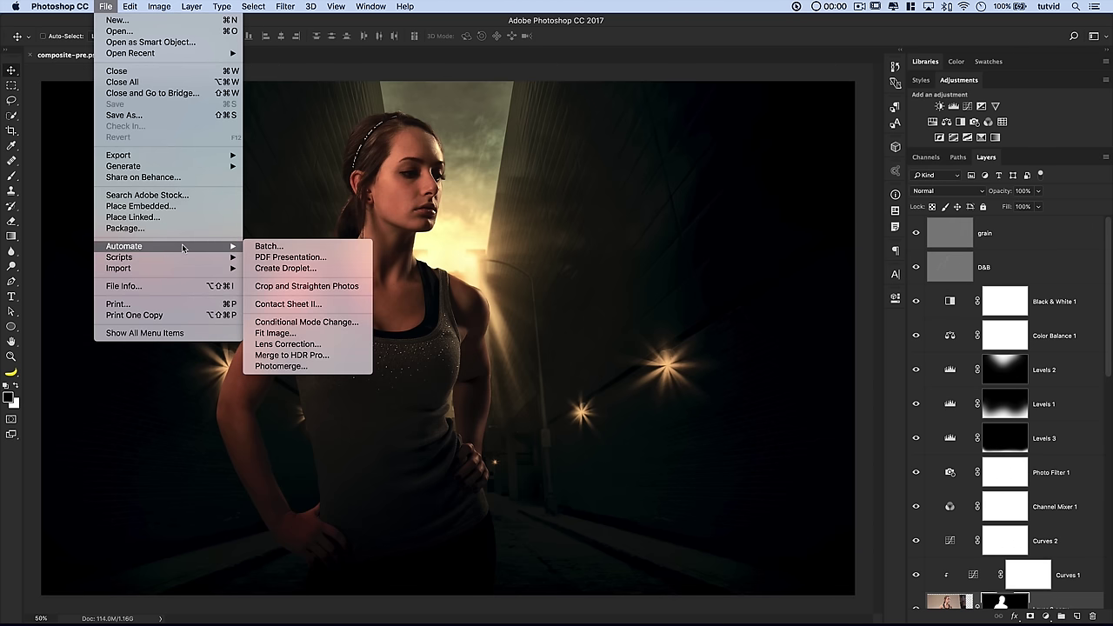
left_click(313, 358)
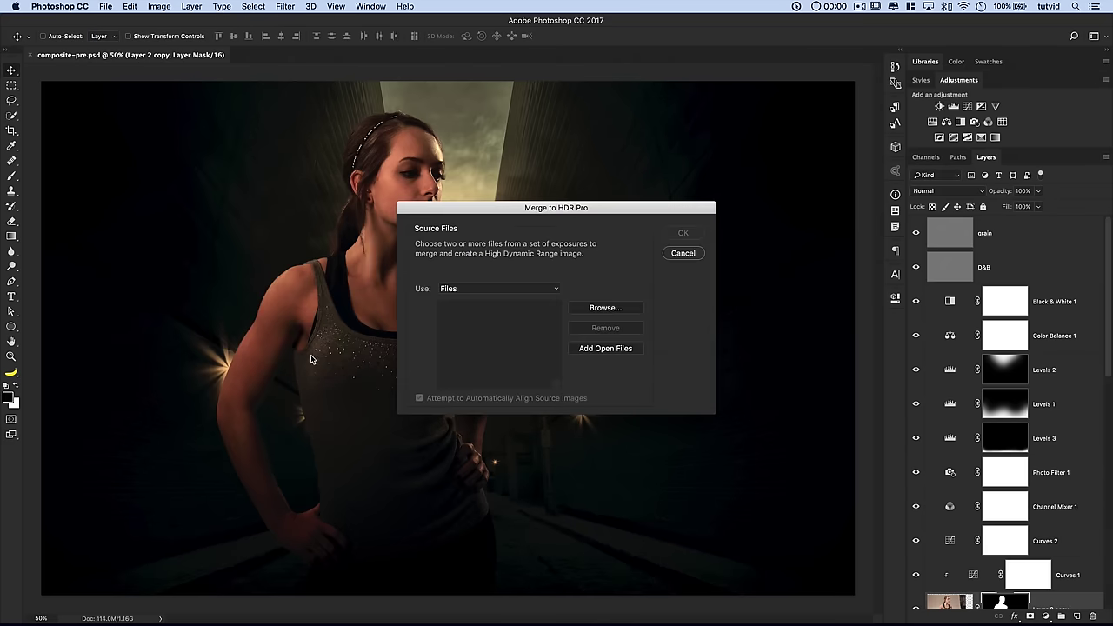
left_click(609, 310)
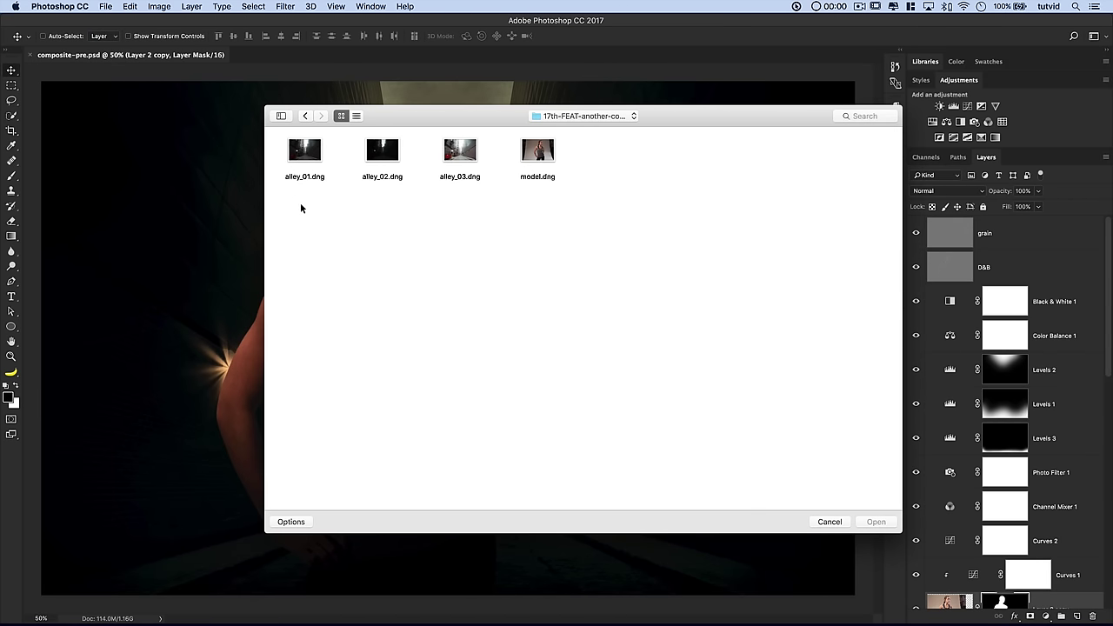
left_click_drag(295, 205, 486, 153)
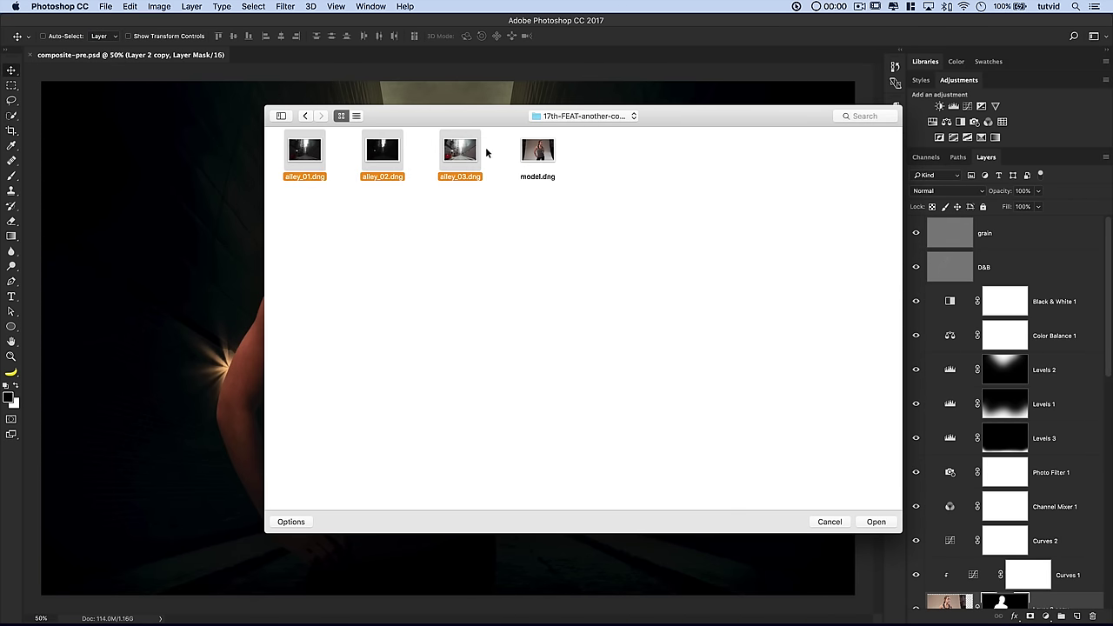
left_click(877, 521)
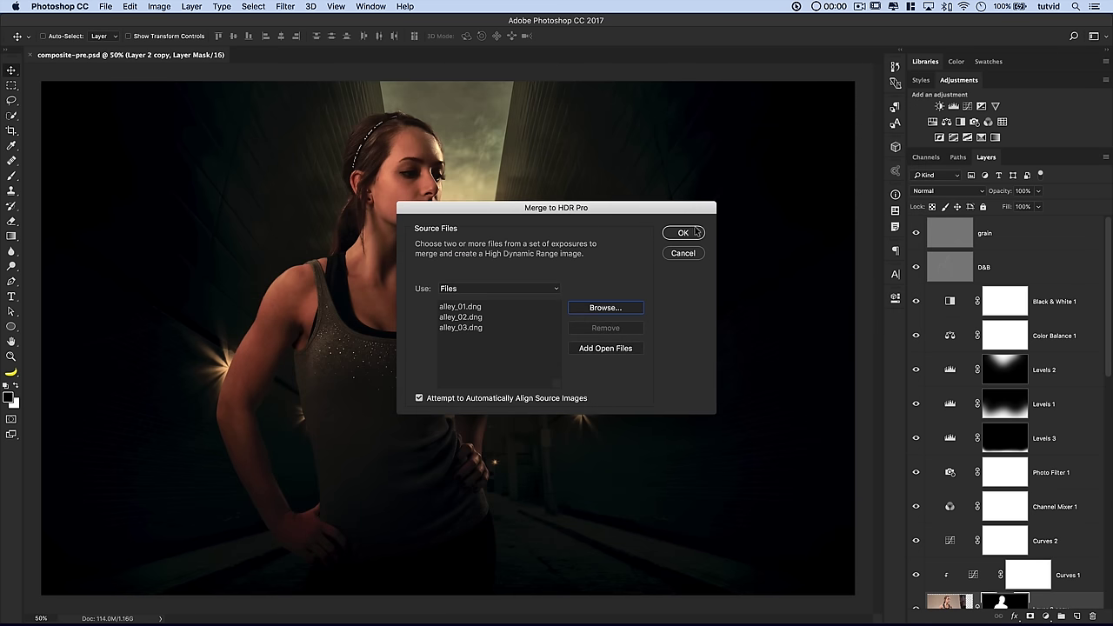
left_click(683, 234)
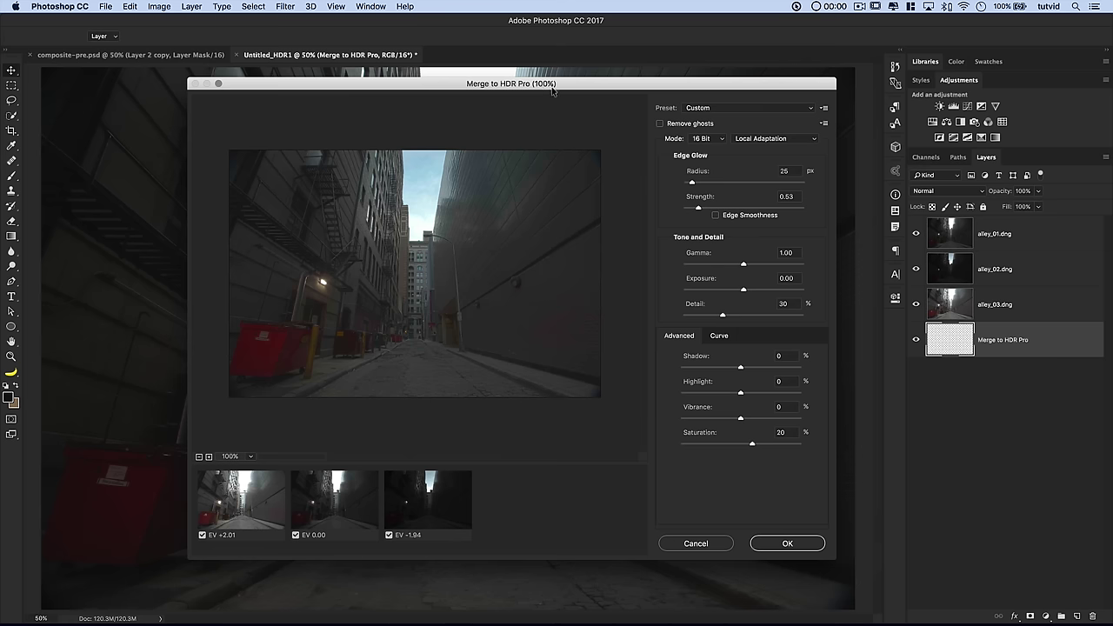
Keep the HDR merge in 16 Bit mode with Local Adaptation and apply the streets preset
left_click_drag(552, 89, 532, 79)
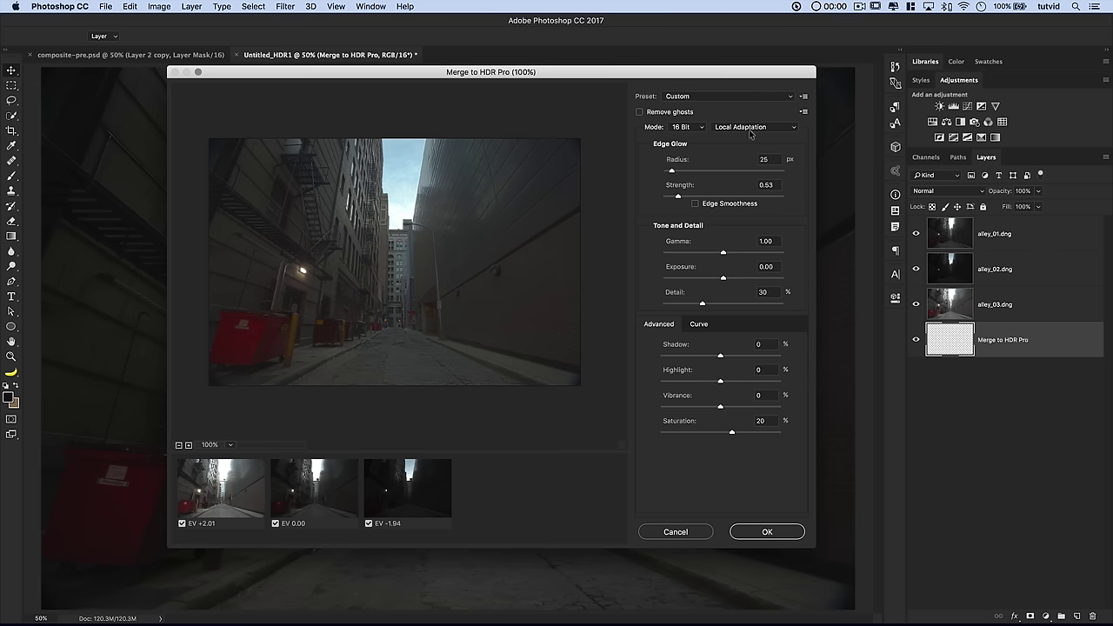
left_click(690, 128)
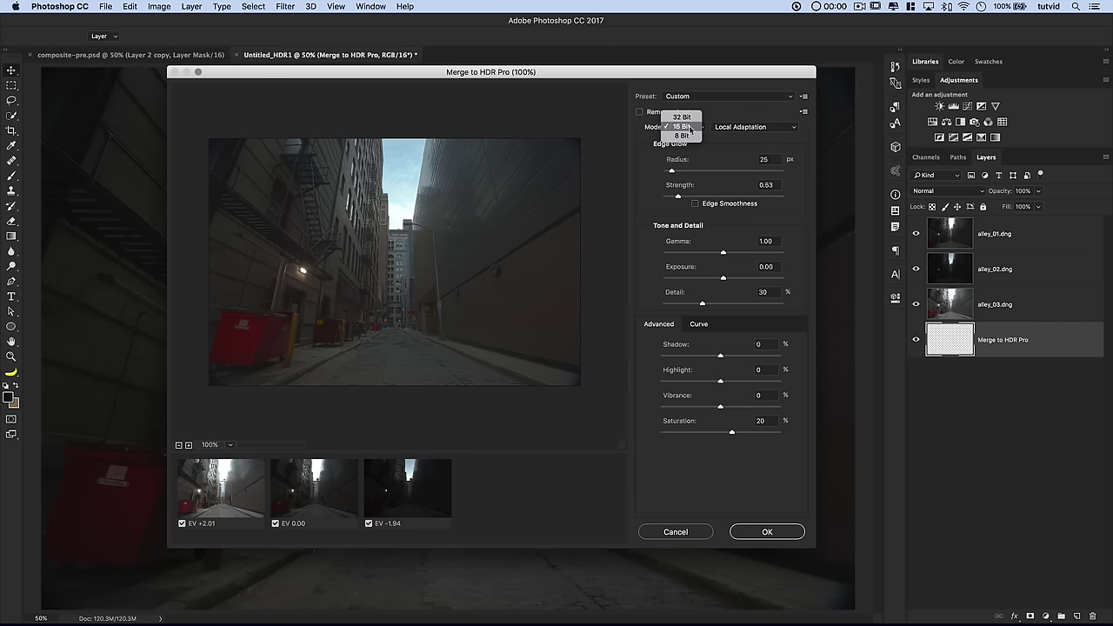
left_click(689, 127)
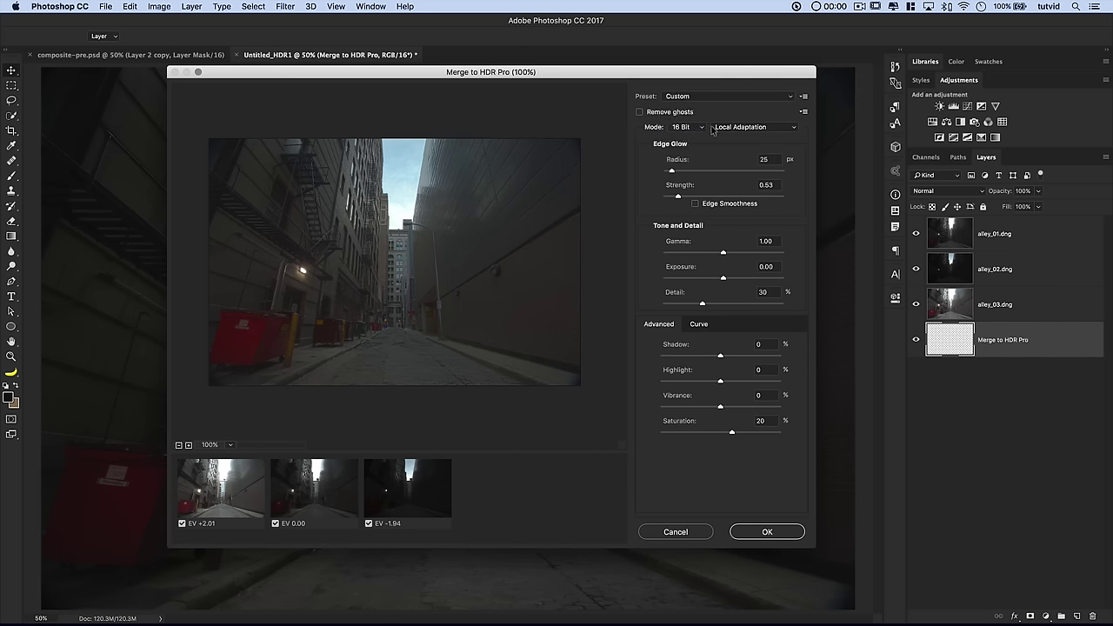
left_click(701, 97)
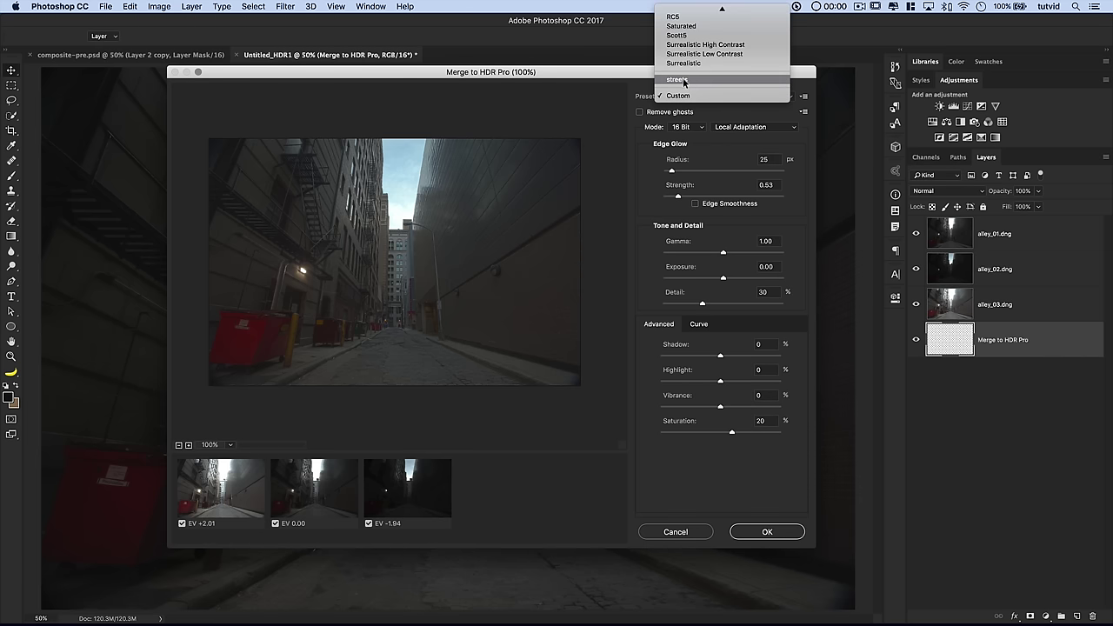
left_click(684, 80)
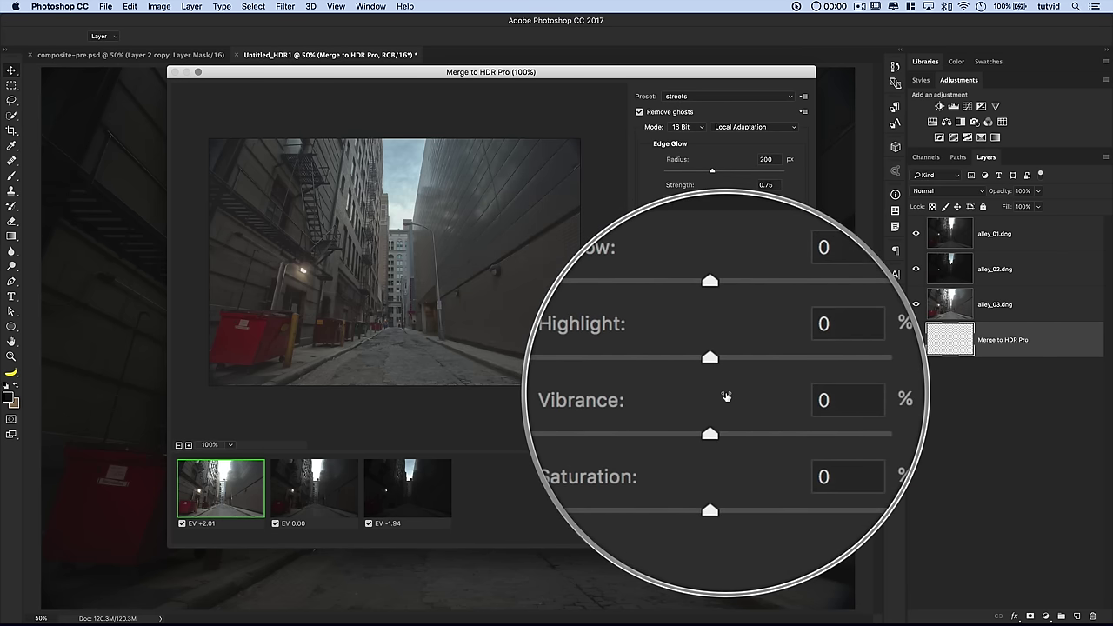
Inspect the upper point of the toning curve and create the merged HDR image
left_click(701, 324)
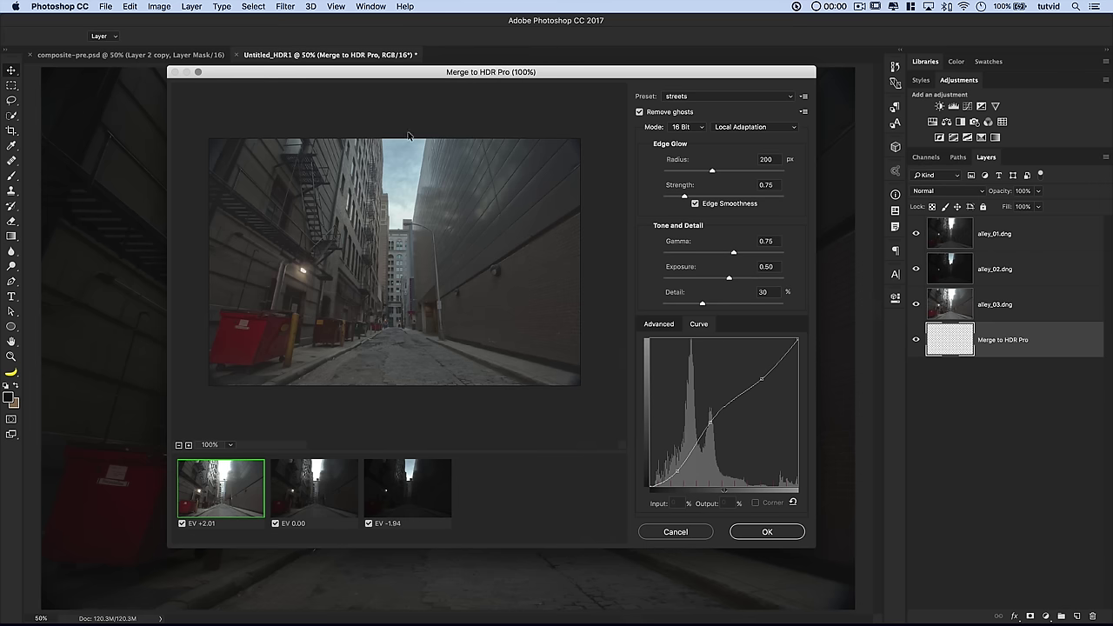
left_click(762, 380)
left_click_drag(715, 76, 705, 76)
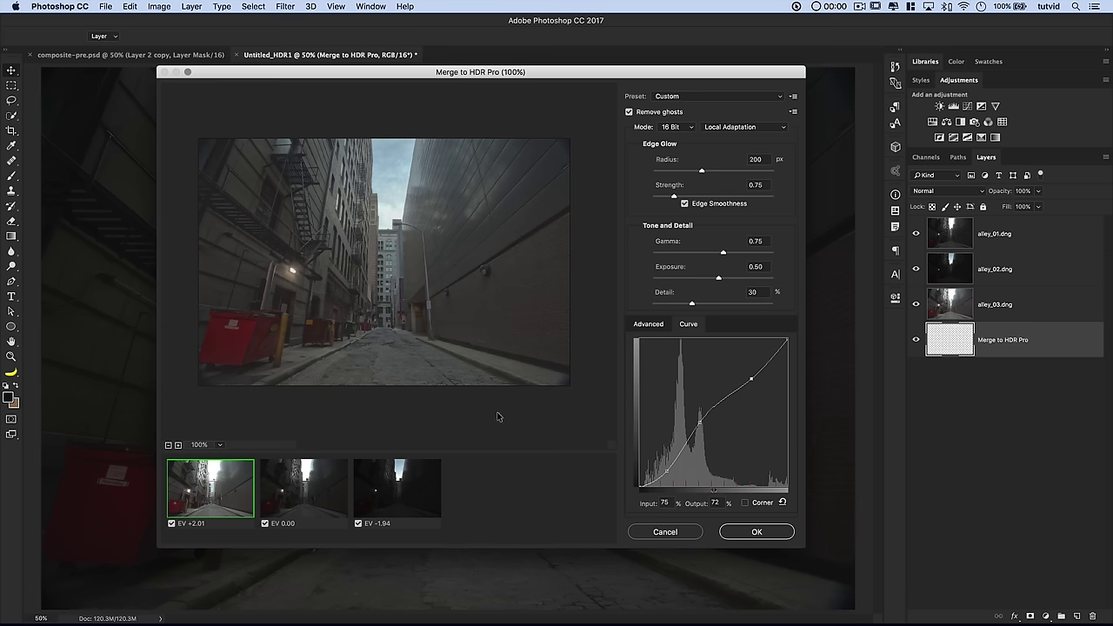
left_click(758, 533)
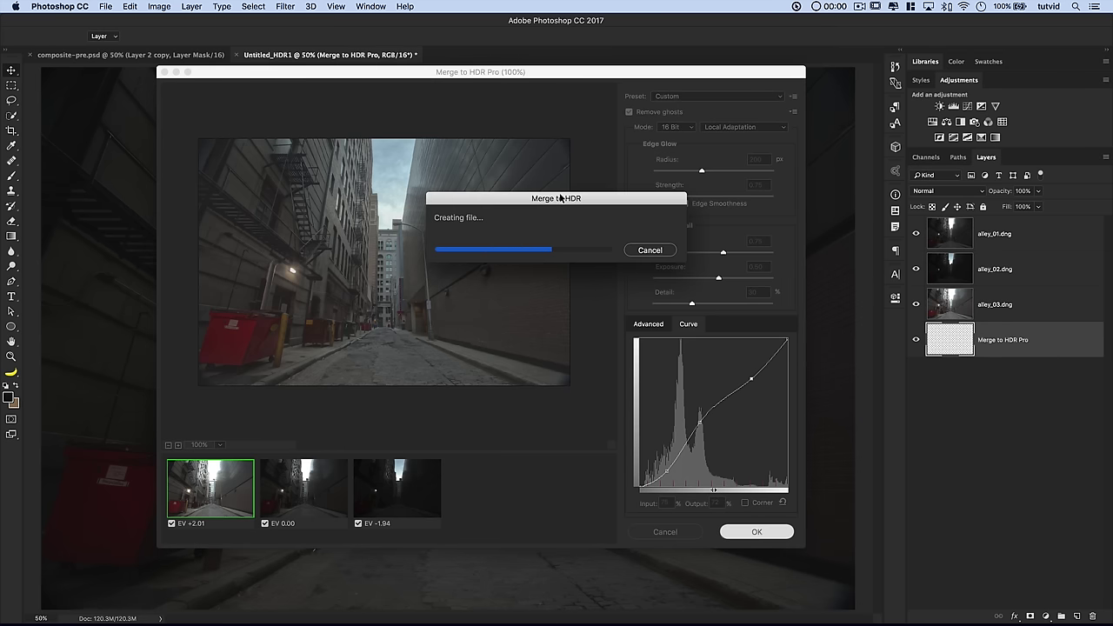
left_click_drag(559, 198, 413, 236)
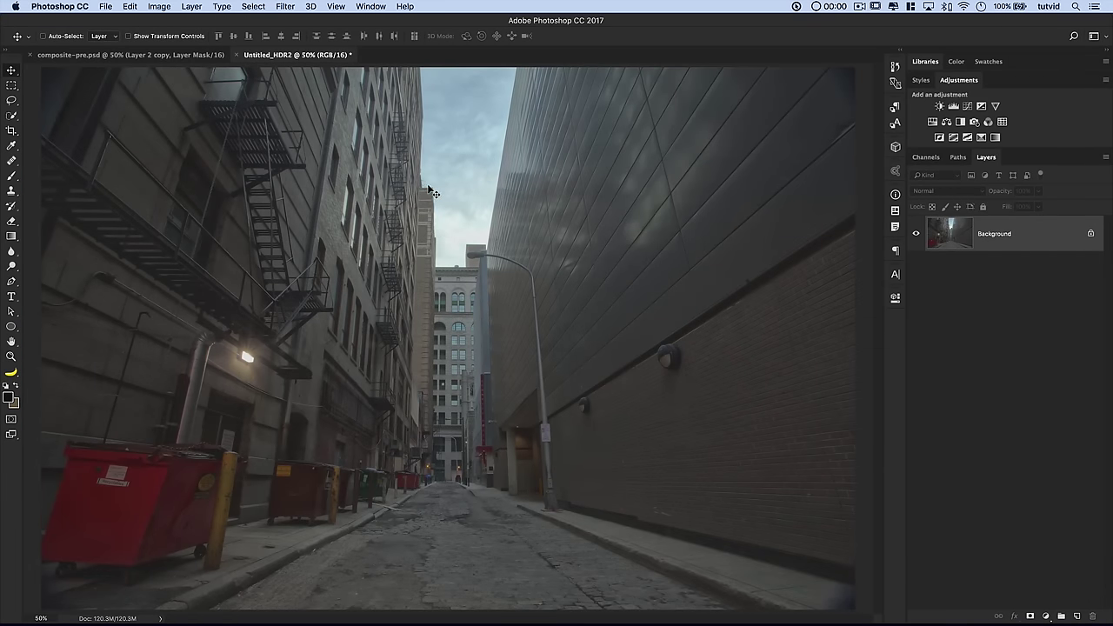
left_click(160, 7)
mouse_move(165, 19)
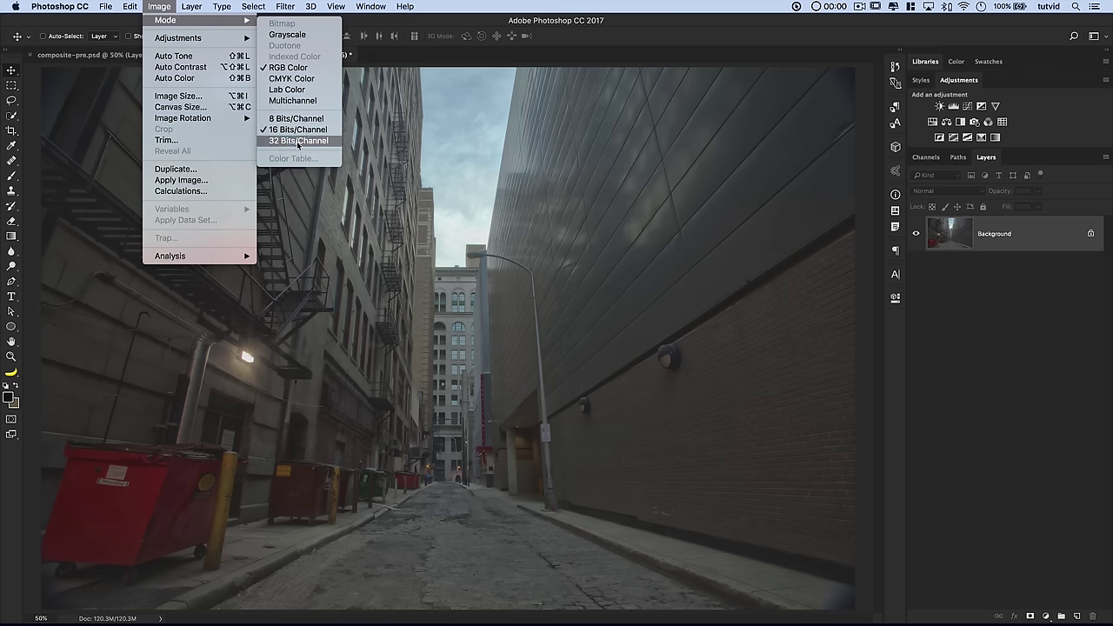
left_click(570, 250)
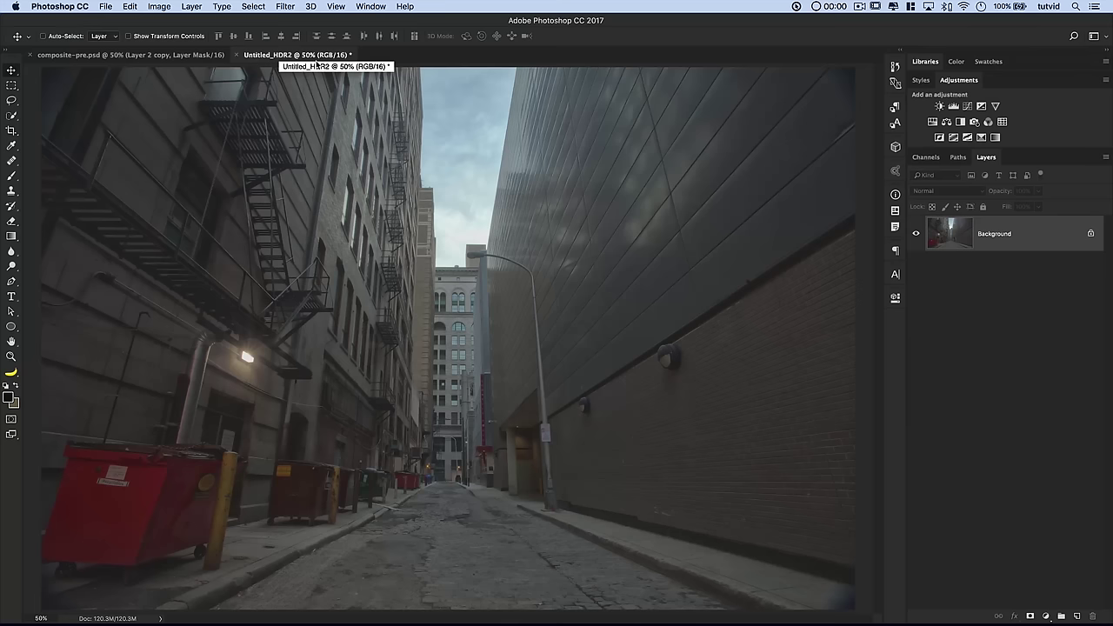
left_click(159, 6)
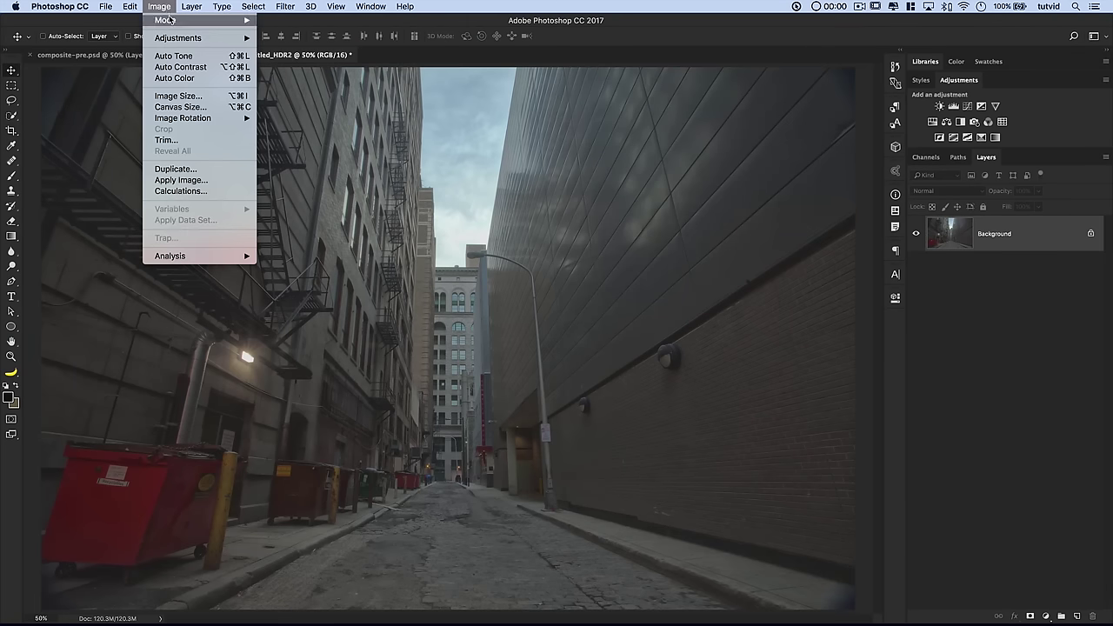
mouse_move(172, 20)
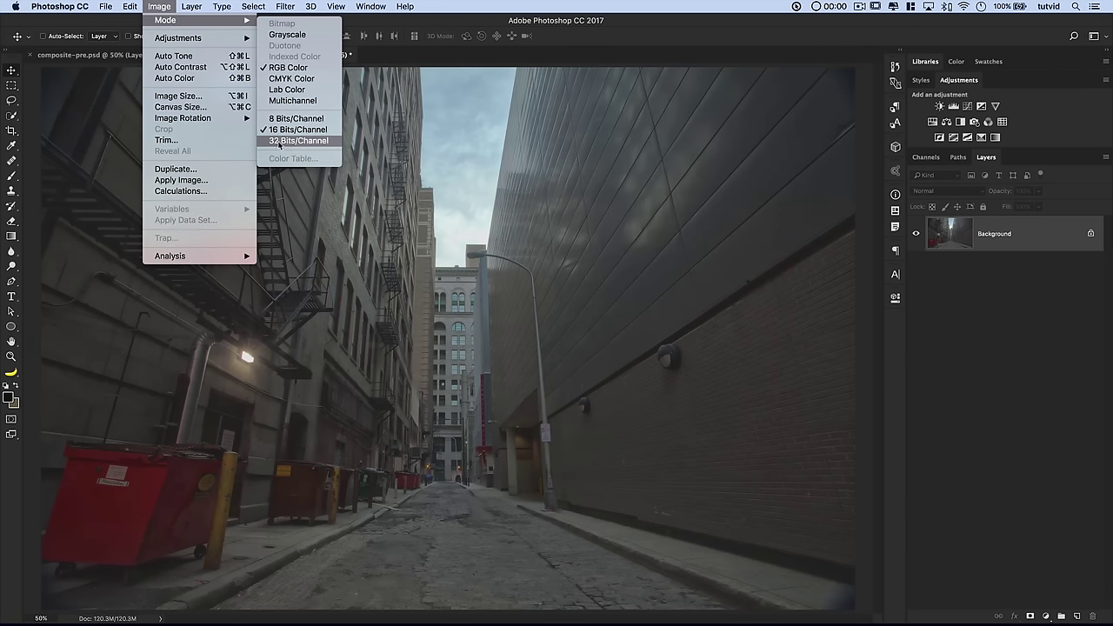
left_click(492, 286)
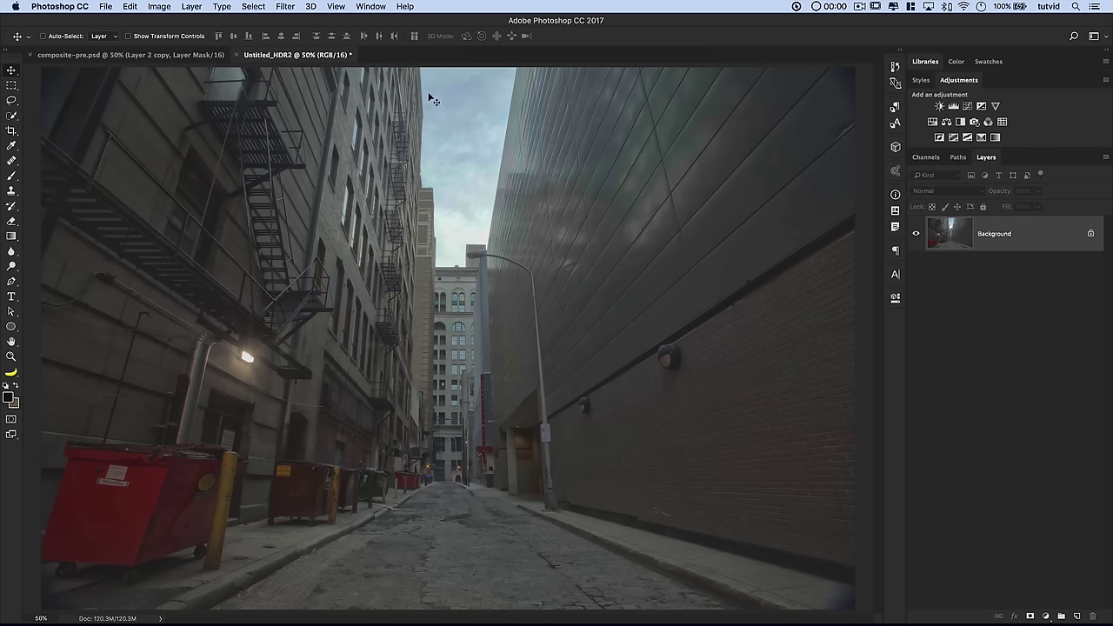
left_click(285, 6)
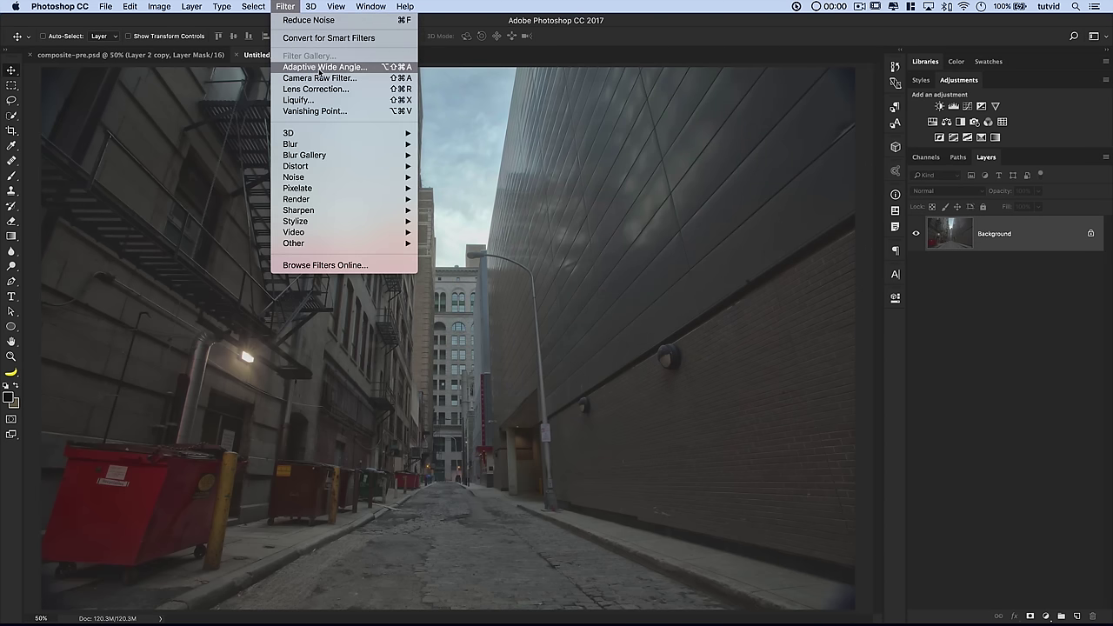
left_click(320, 77)
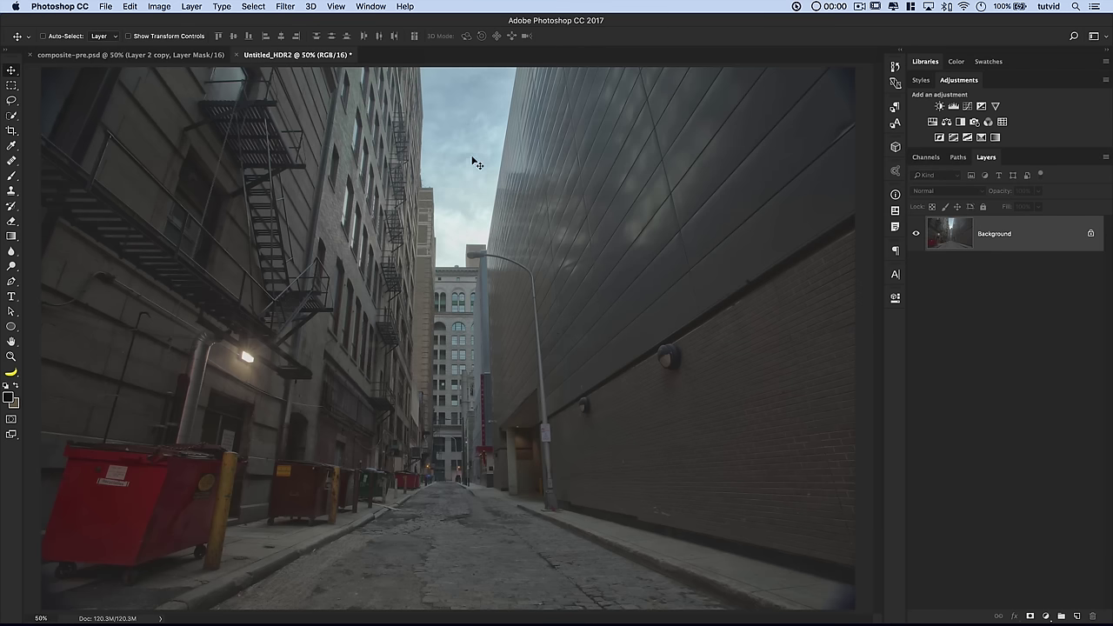
Show the rulers and place two horizontal guides across the distant building, along its roofline and above a lower row of windows
left_click(337, 7)
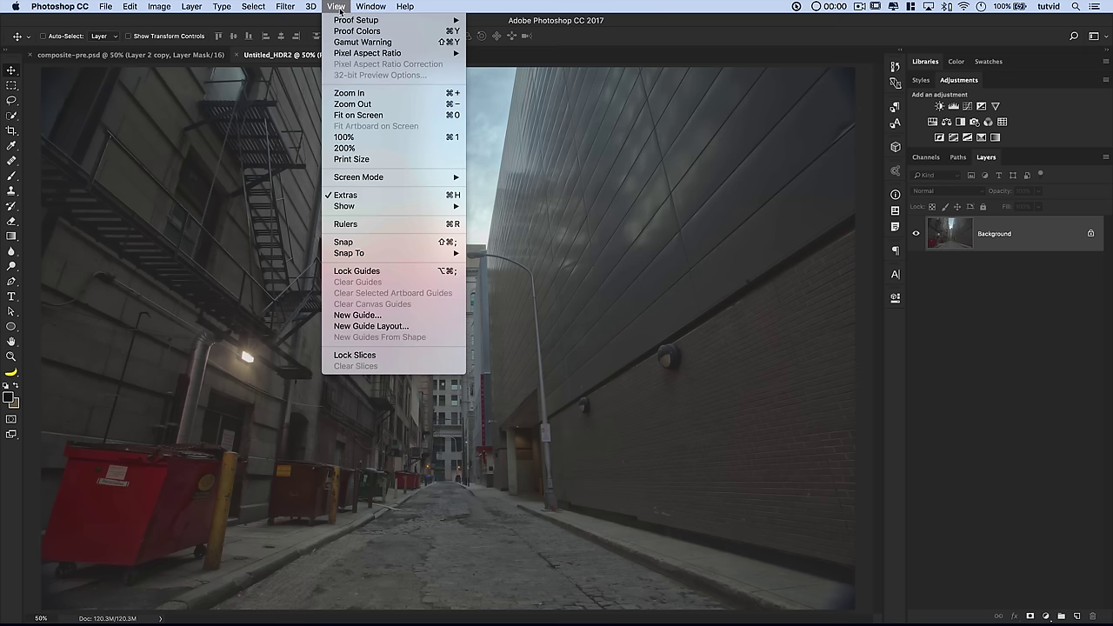
left_click(374, 223)
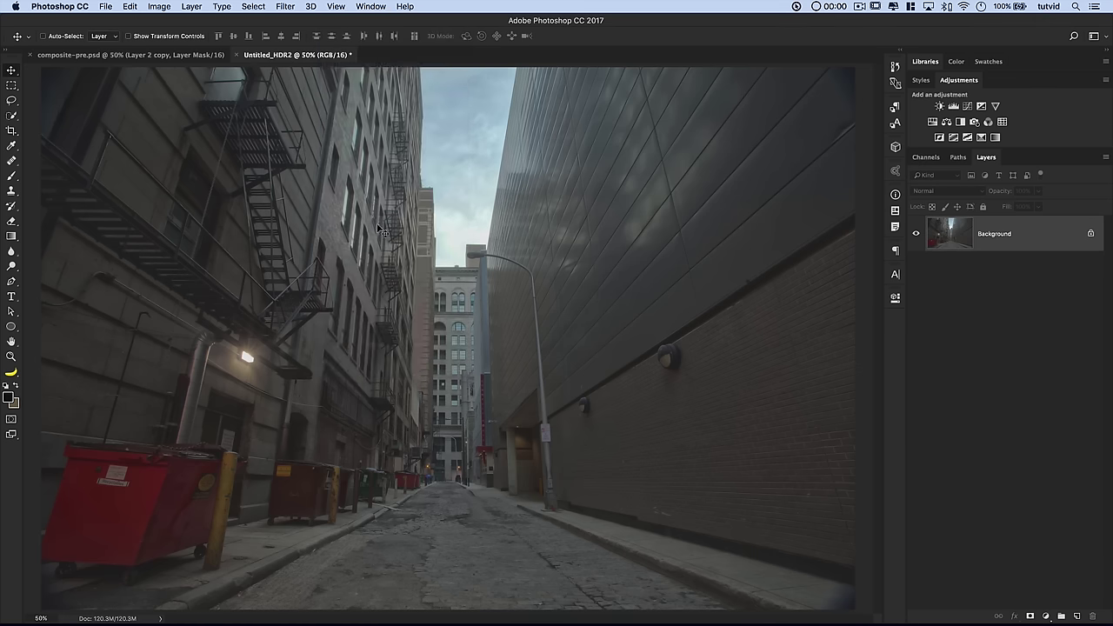
key("ctrl+space")
left_click(474, 400)
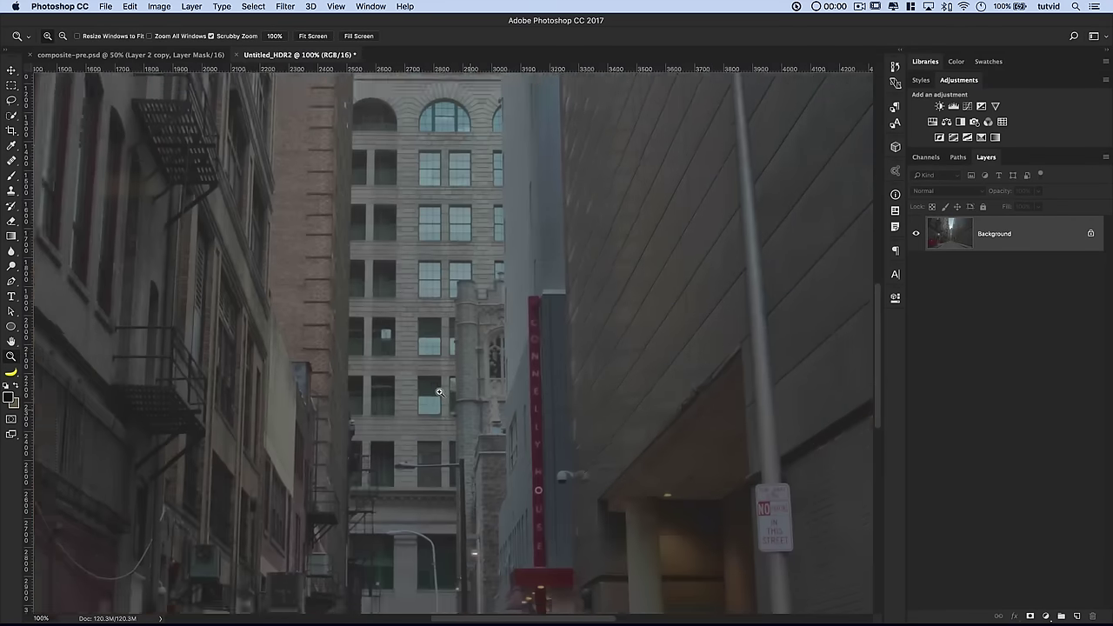
left_click(440, 380)
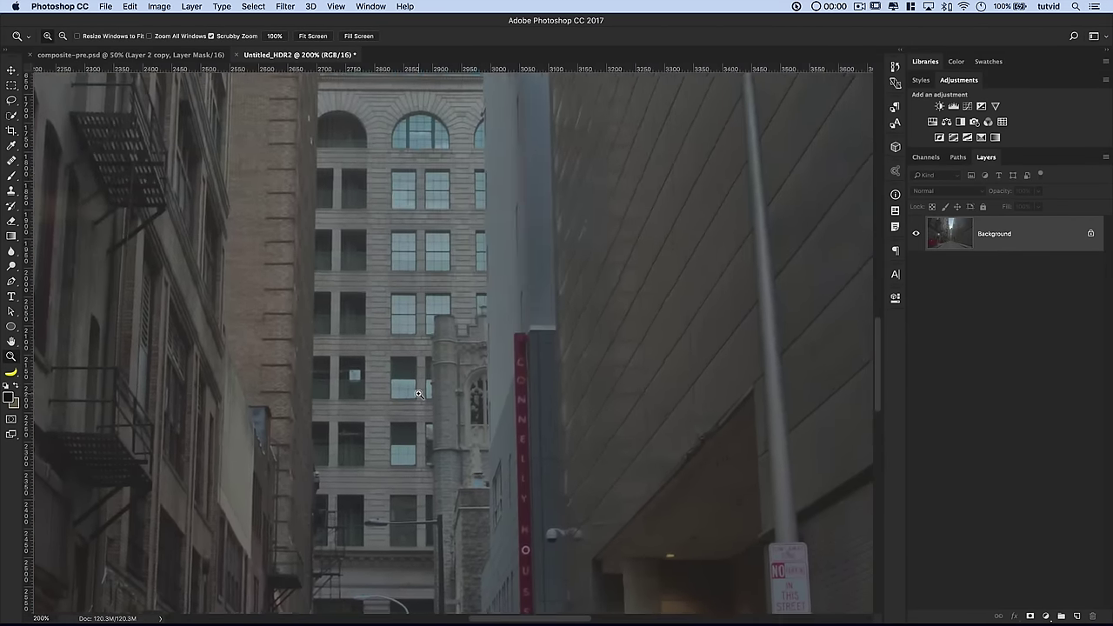
left_click(411, 371)
left_click(400, 280, "alt")
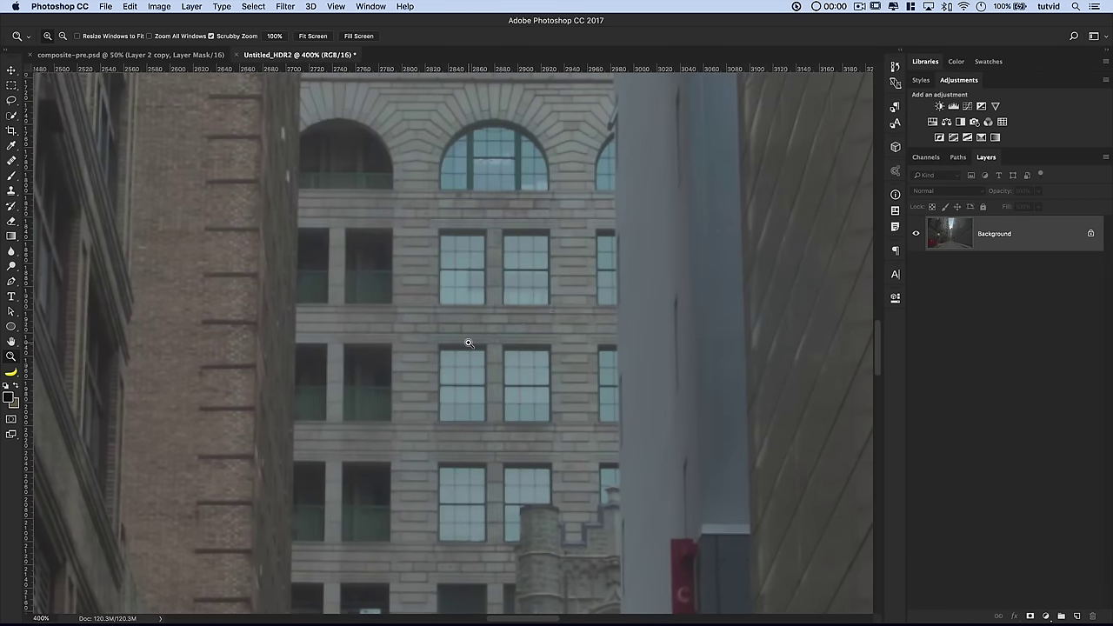
scroll(468, 346, "up", 5)
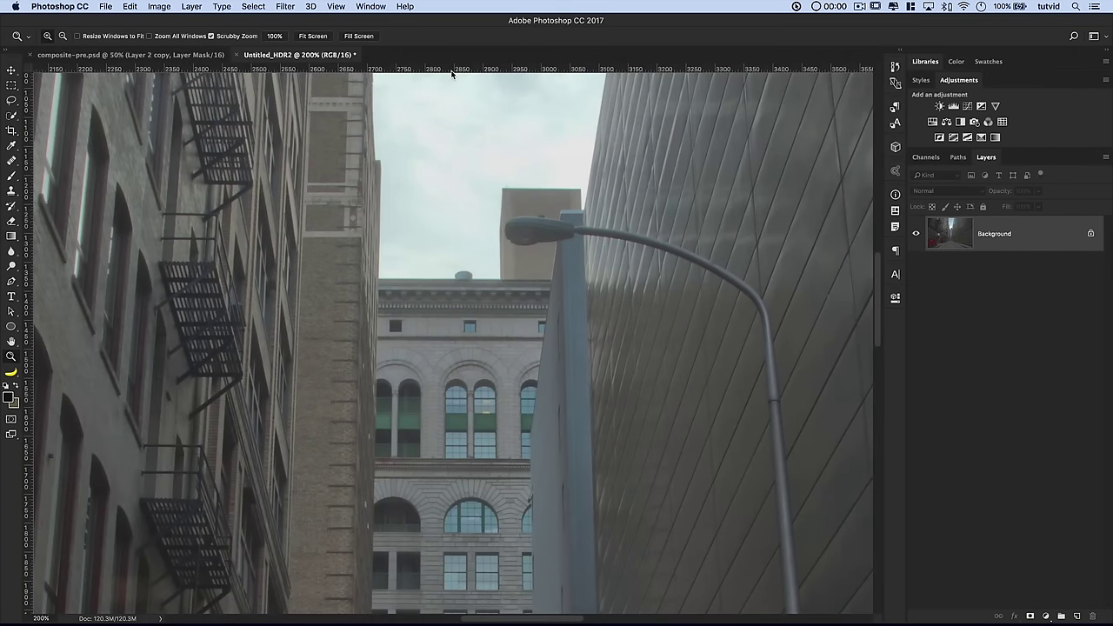
left_click_drag(438, 70, 478, 278)
left_click_drag(493, 418, 482, 216)
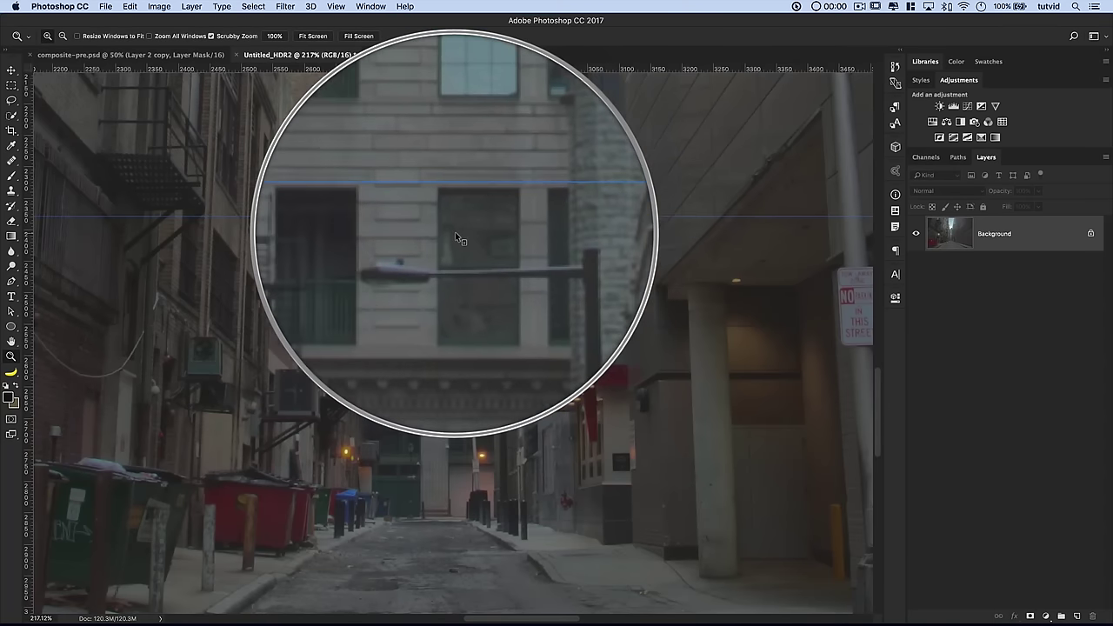
Add vertical guides running down the facade of the distant building, crossing the two horizontal guides
left_click_drag(462, 286, 475, 395)
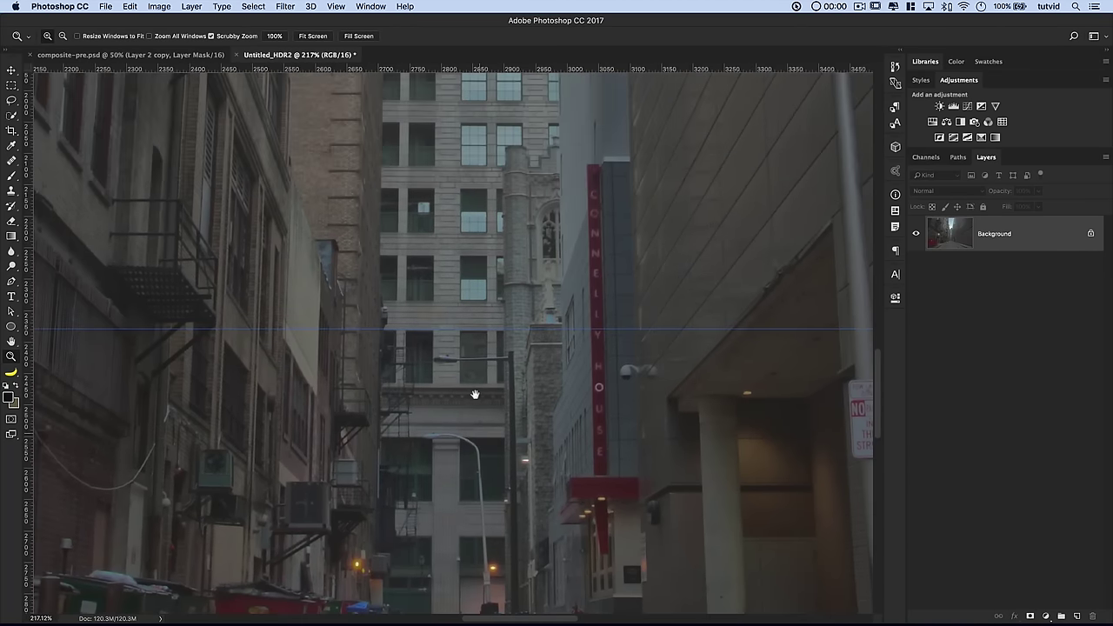
scroll(478, 391, "down", 5)
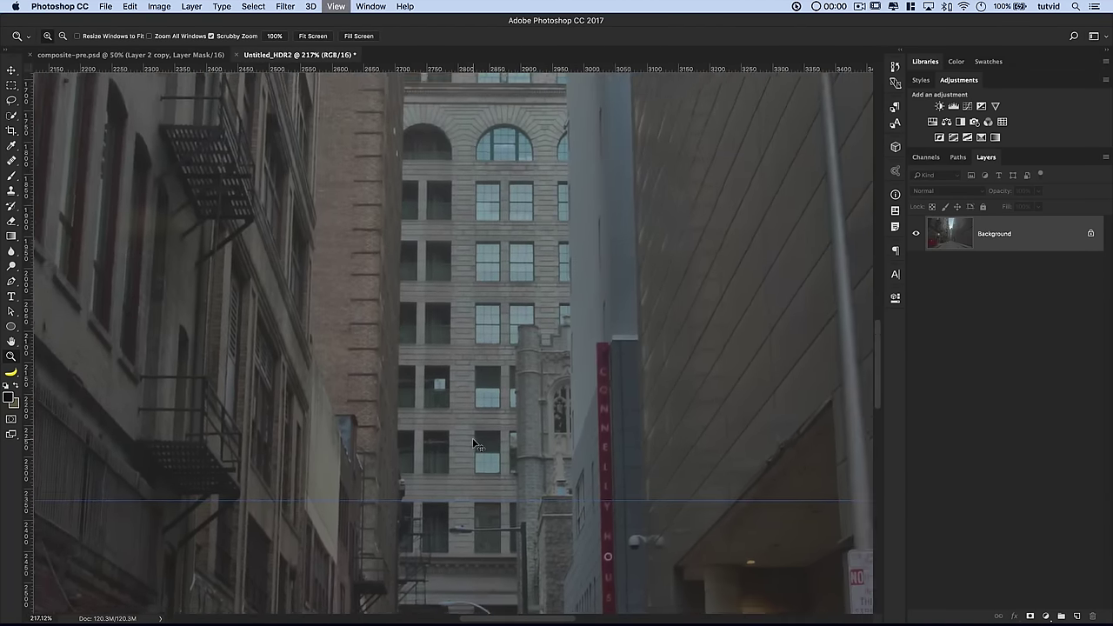
scroll(474, 365, "up", 2)
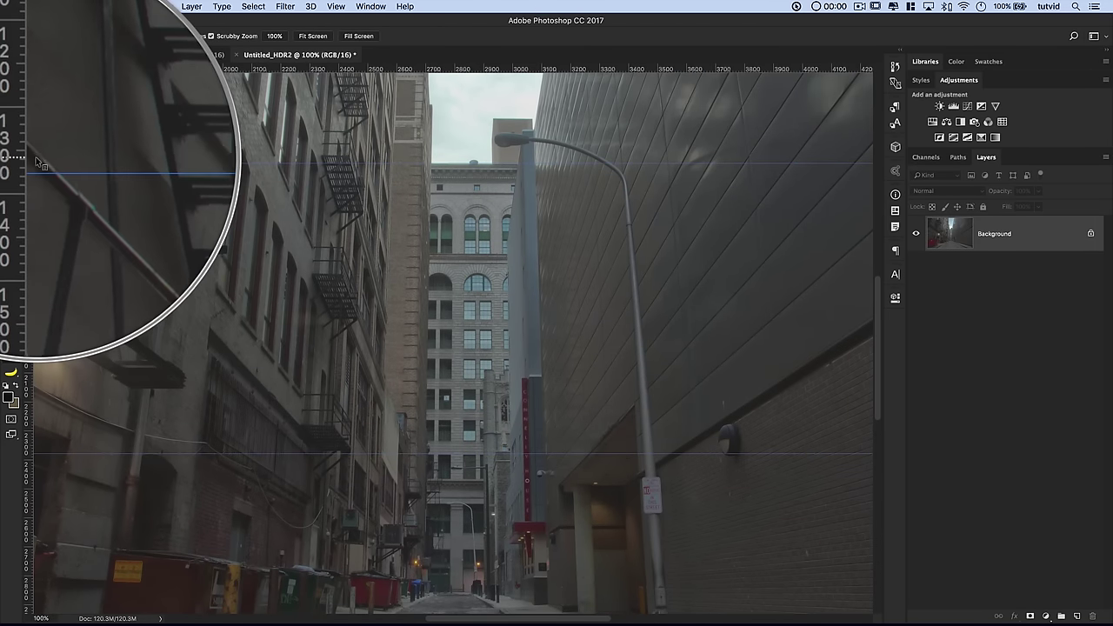
left_click_drag(25, 165, 453, 194)
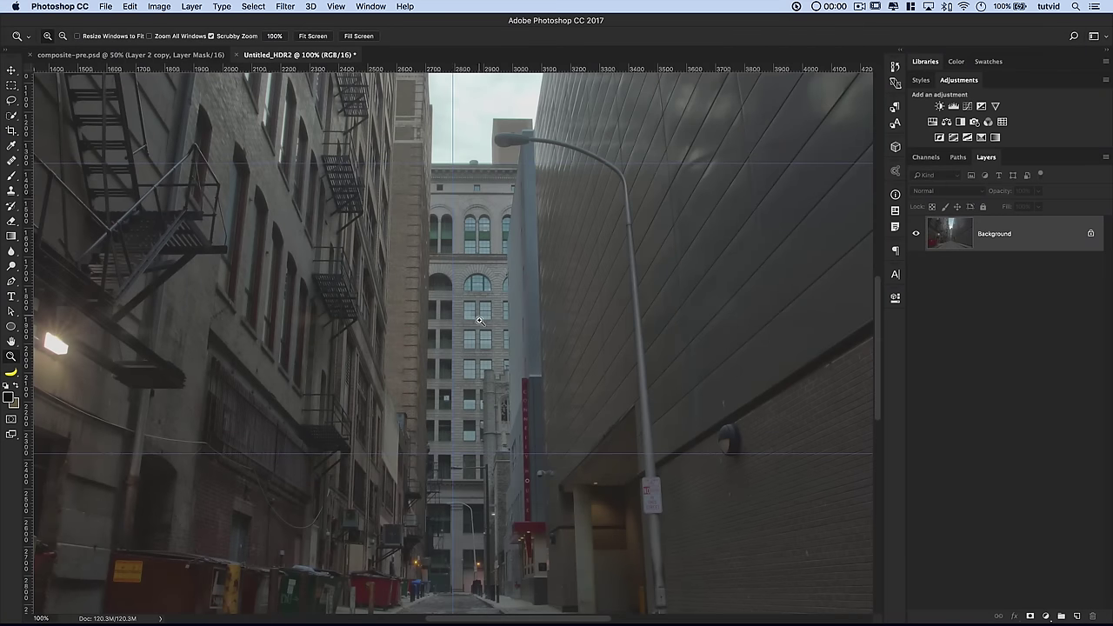
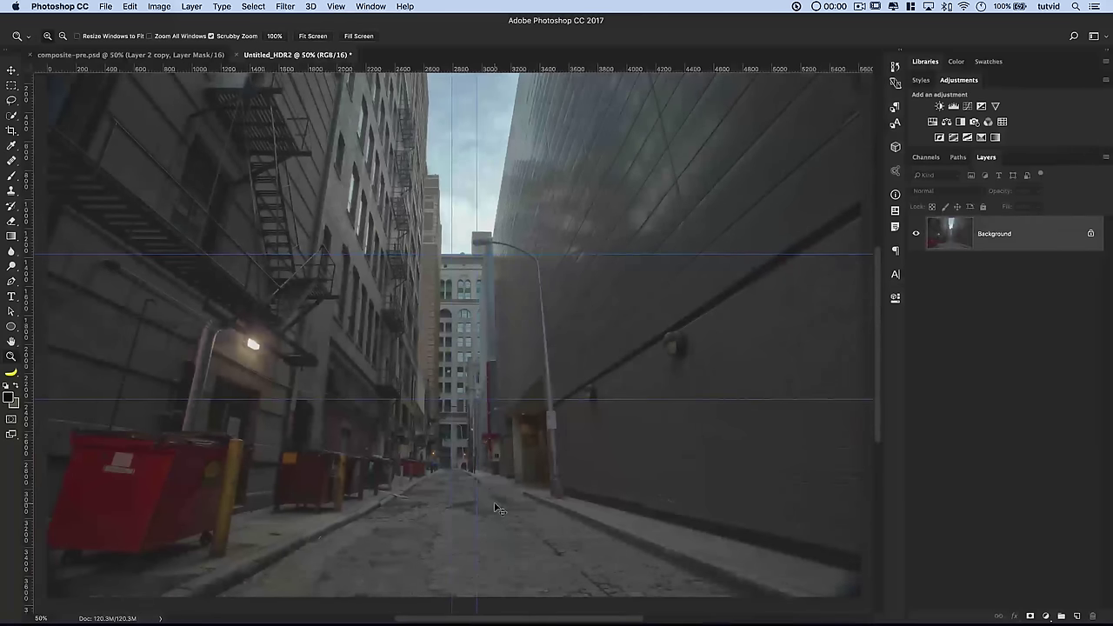
Hide the rulers and convert the Background into a regular layer with the default name Layer 0
left_click(494, 508, "alt")
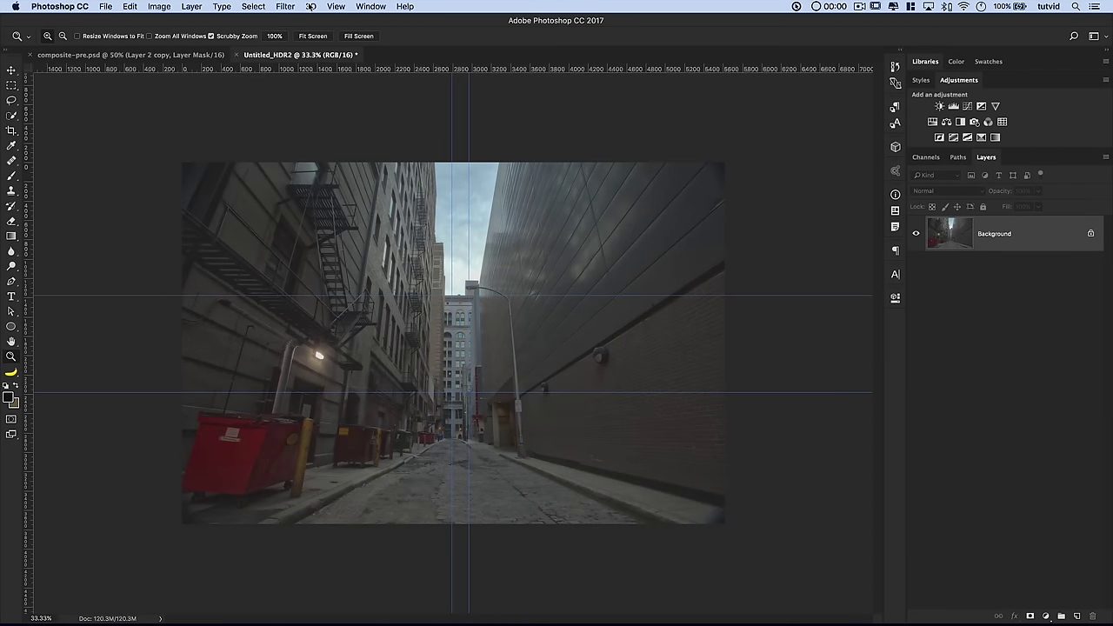
left_click(335, 6)
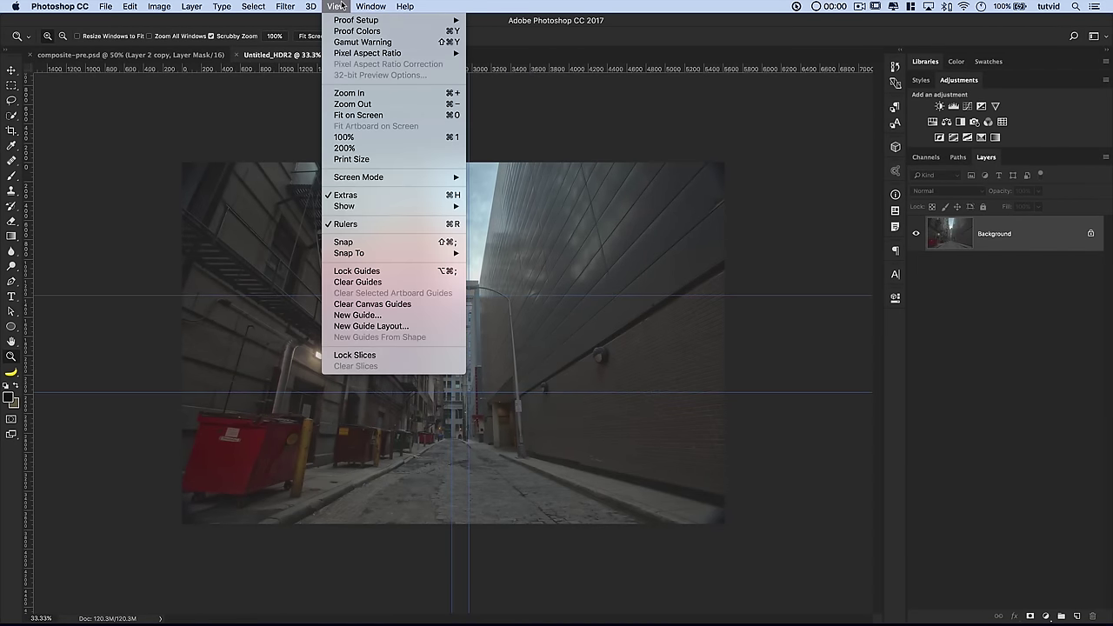
left_click(368, 226)
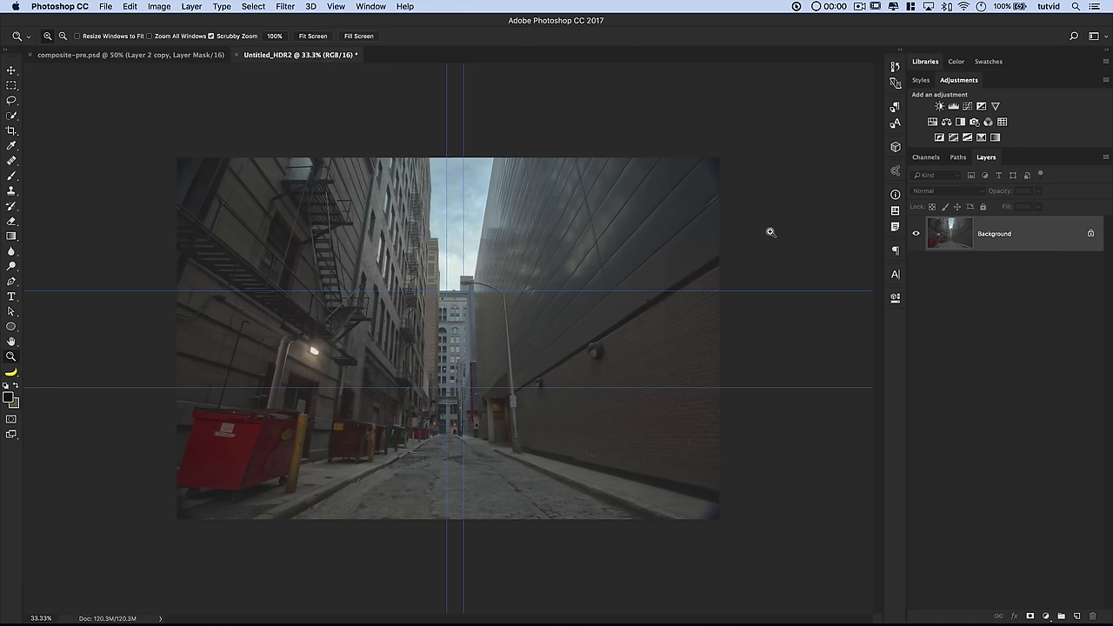
double_click(1047, 236)
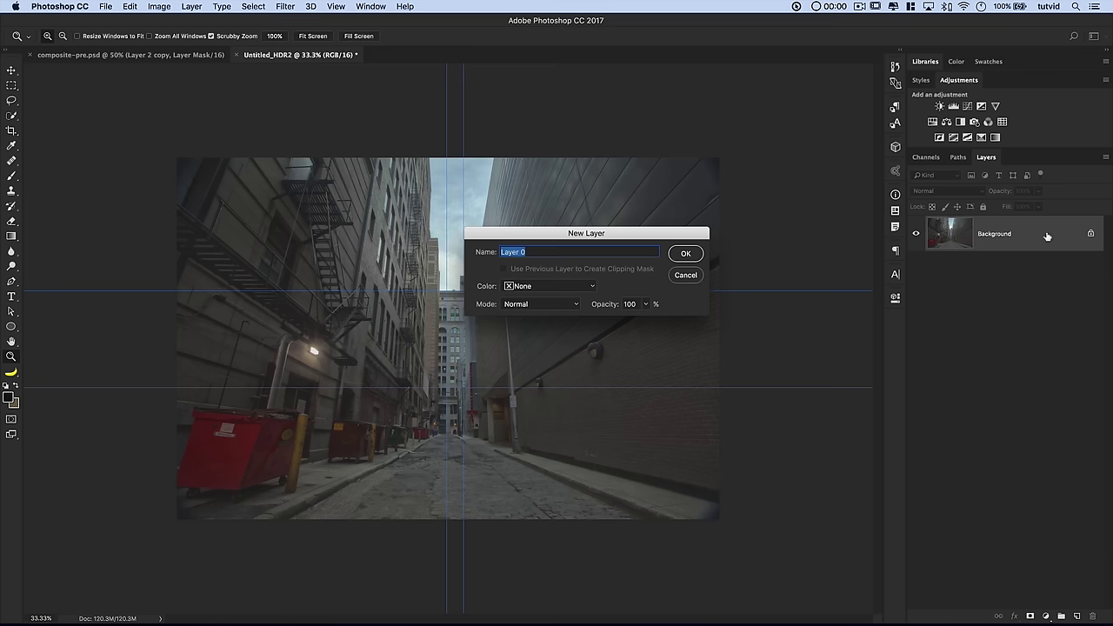
left_click(684, 252)
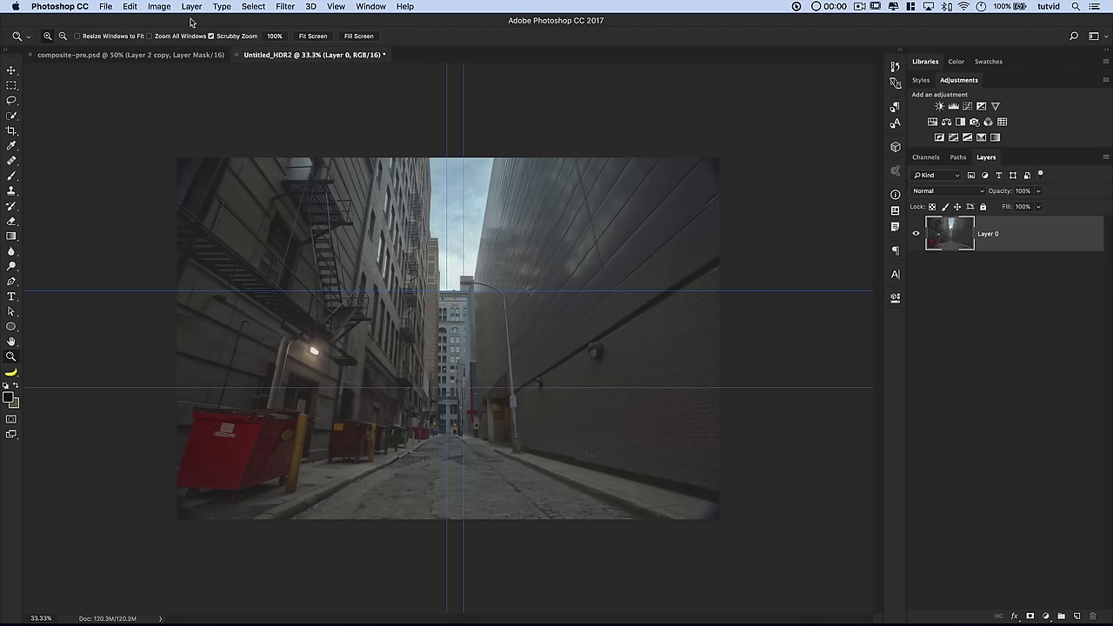
Start a Distort transform on Layer 0 and pull its lower-right corner slightly outward to straighten the distant building against the guides
left_click(159, 7)
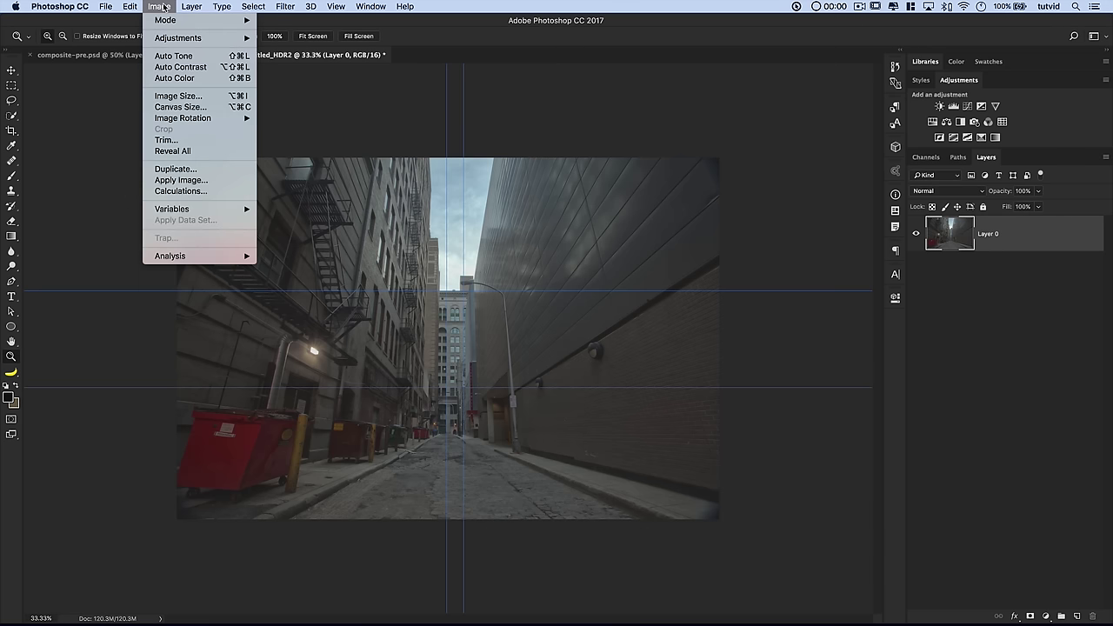
mouse_move(129, 7)
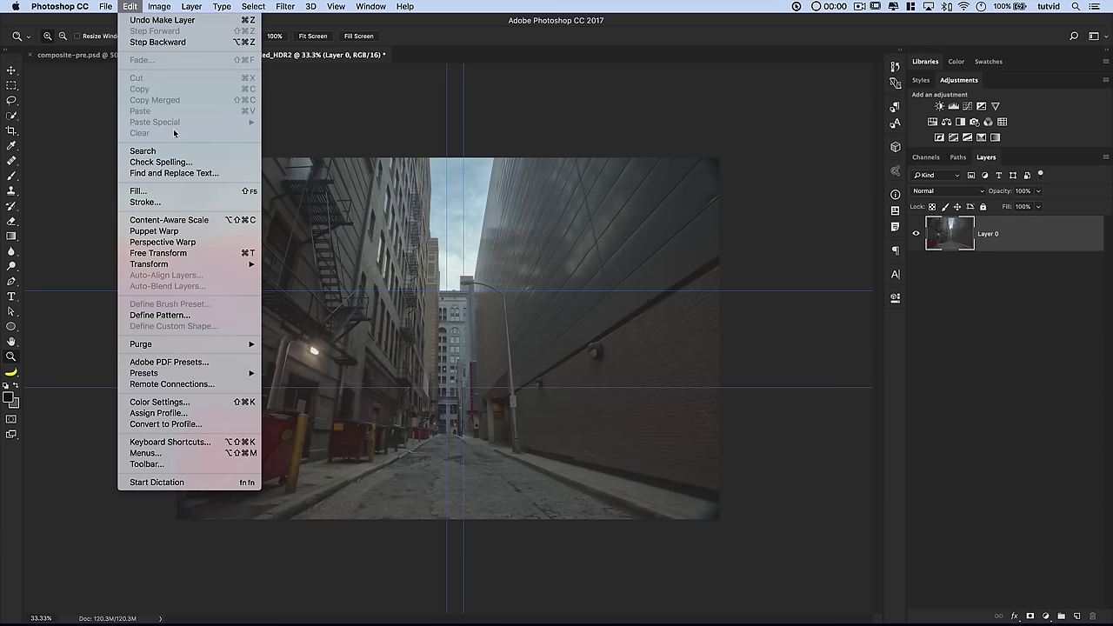
left_click(173, 253)
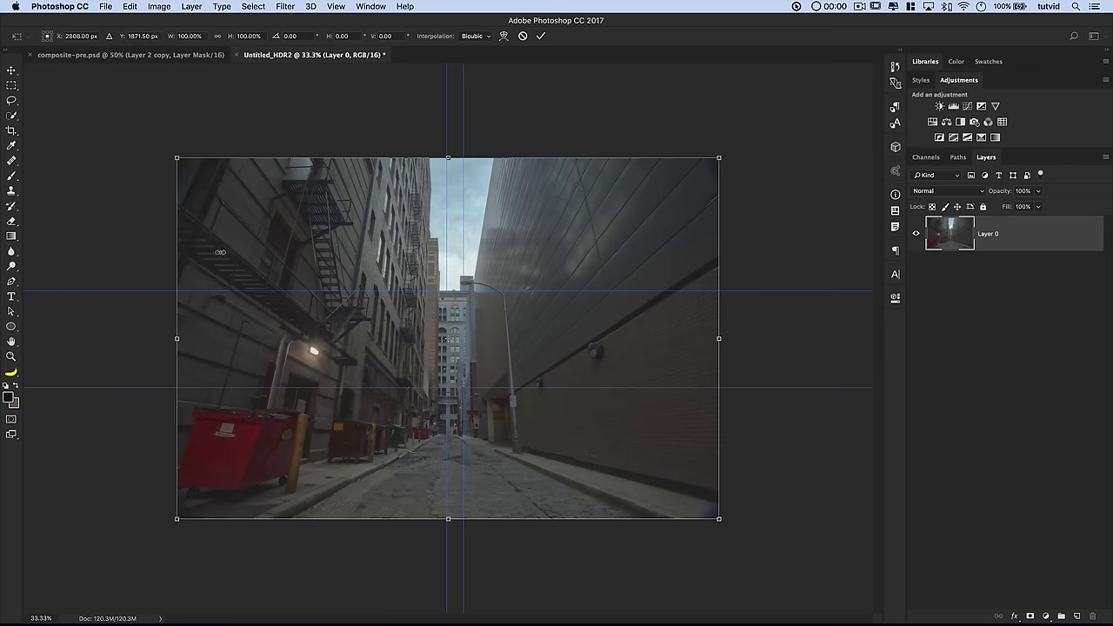
right_click(490, 304)
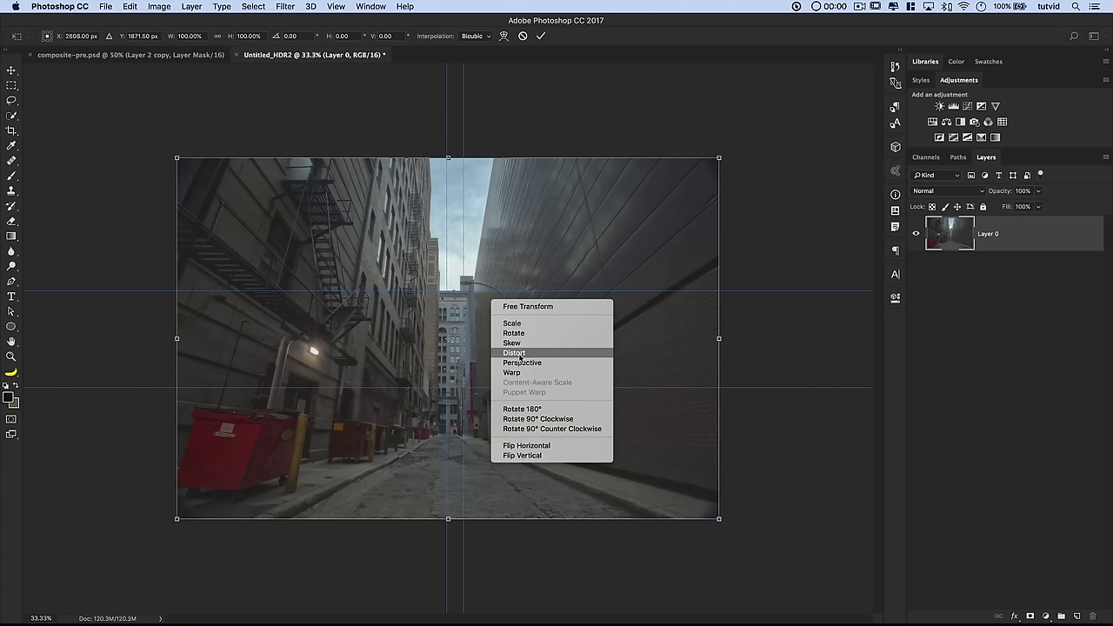
left_click(520, 353)
key("super+plus")
key("super+plus")
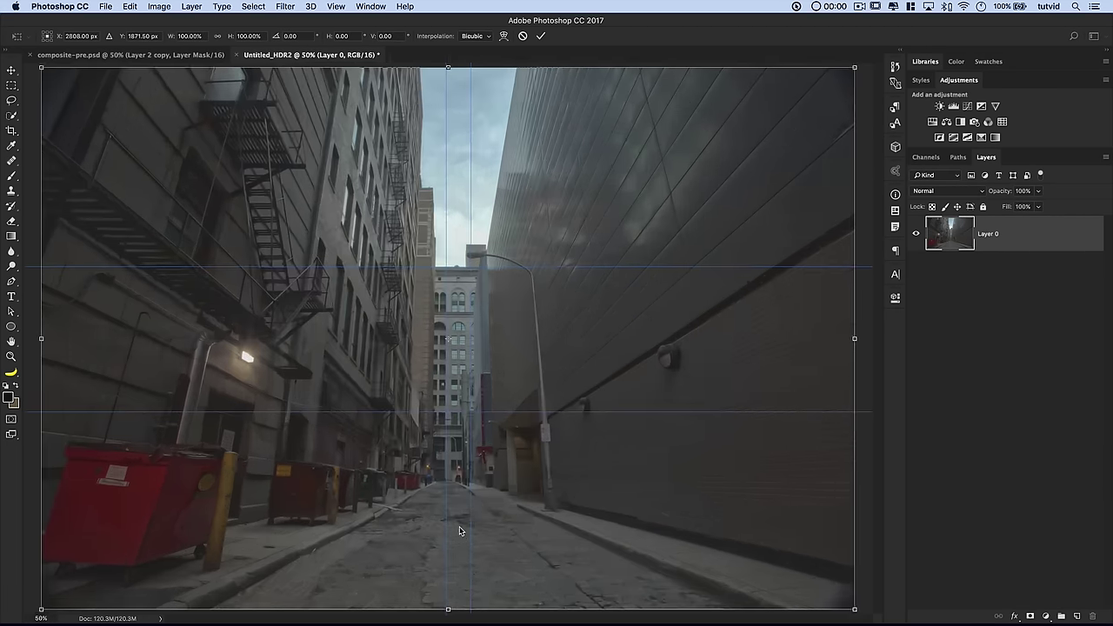
left_click_drag(483, 396, 244, 219)
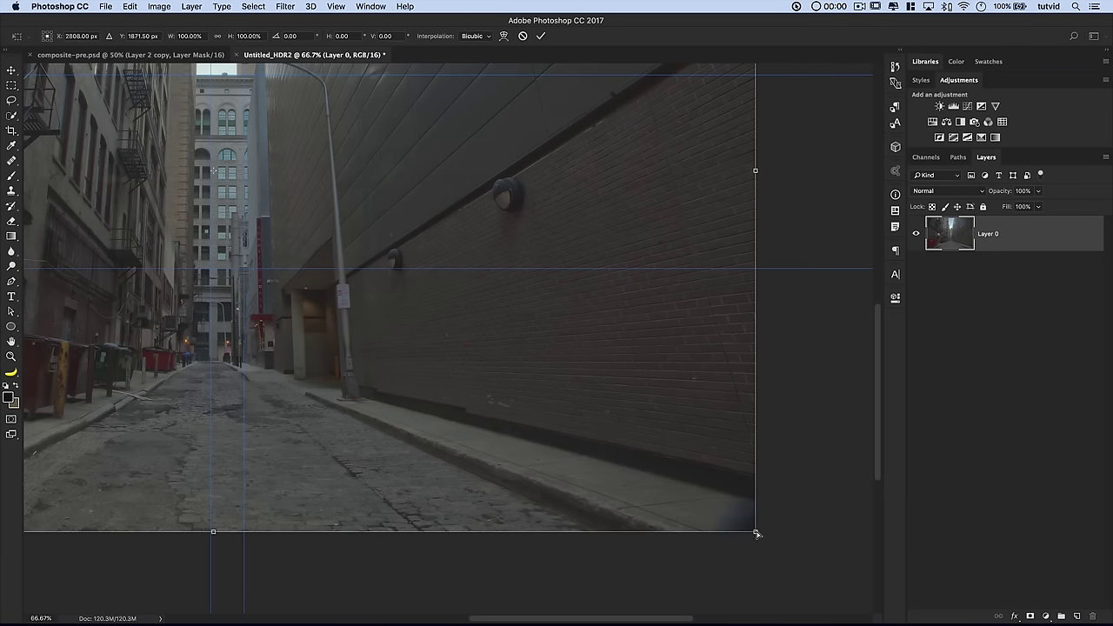
left_click_drag(756, 533, 761, 532)
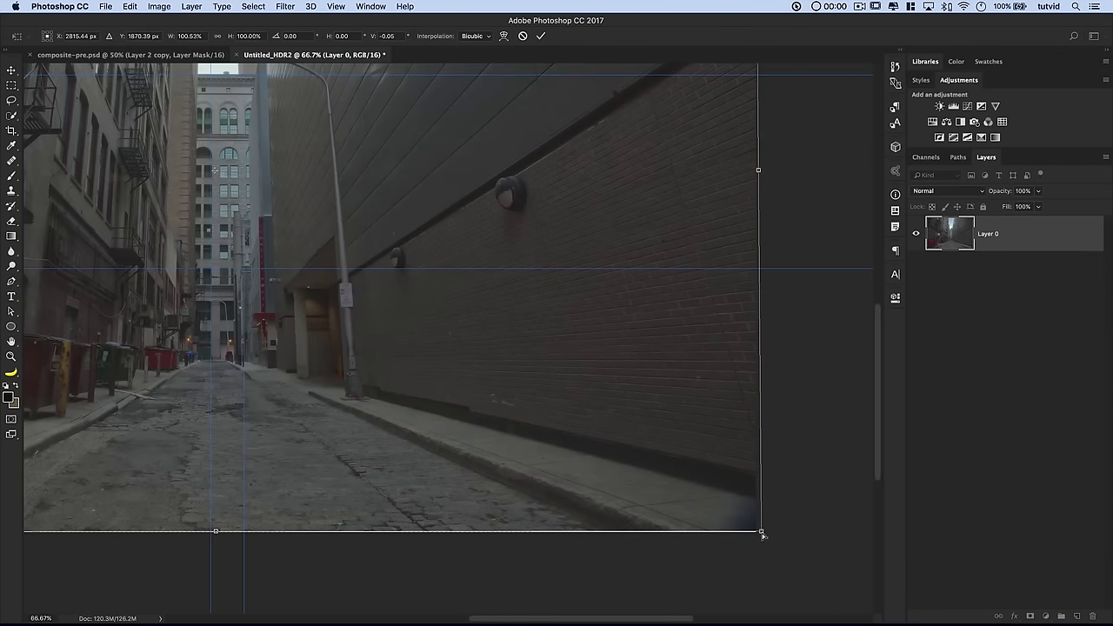
left_click_drag(764, 534, 765, 535)
Fine-tune the upper-left and upper-right corners of the distortion to level the building with the guides, and apply the transform
left_click_drag(197, 205, 635, 479)
key("super+minus")
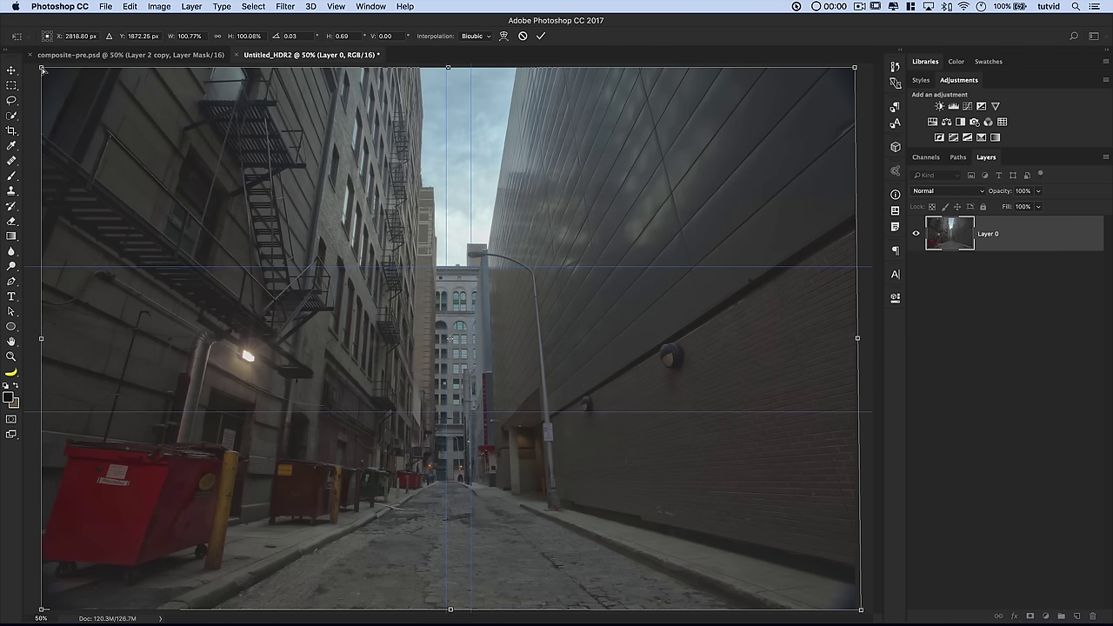
left_click_drag(42, 69, 43, 69)
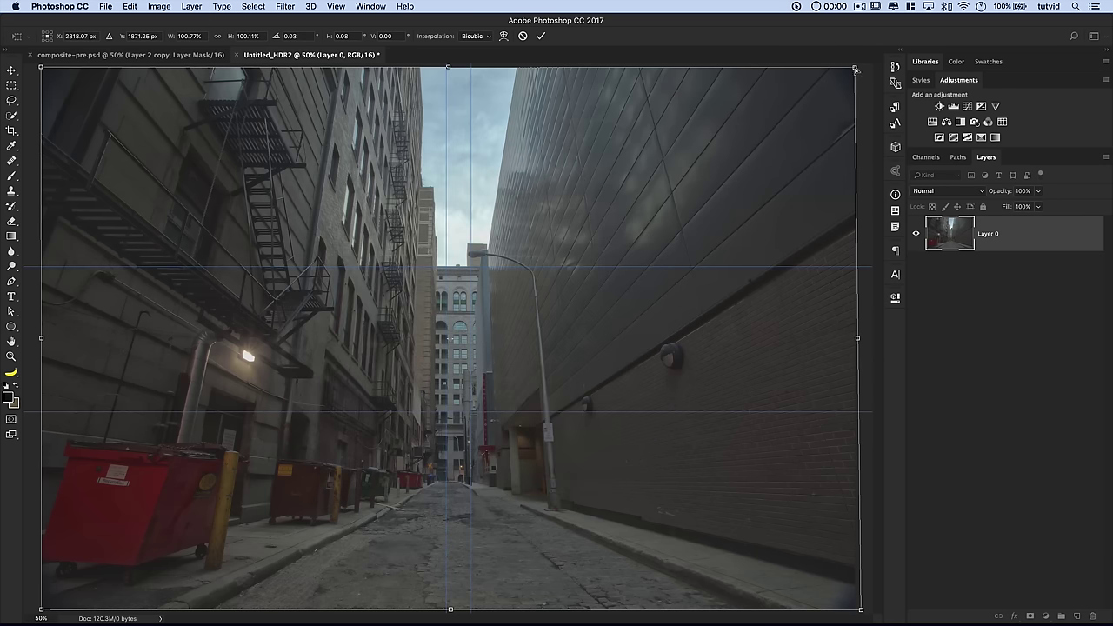
left_click_drag(857, 68, 857, 64)
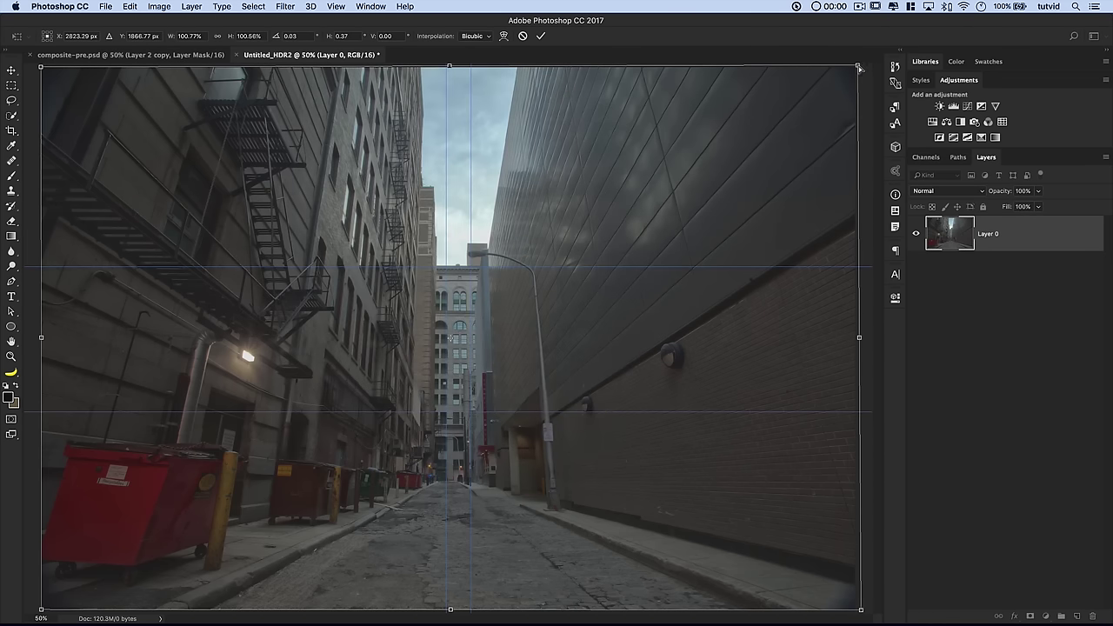
left_click_drag(859, 72, 859, 72)
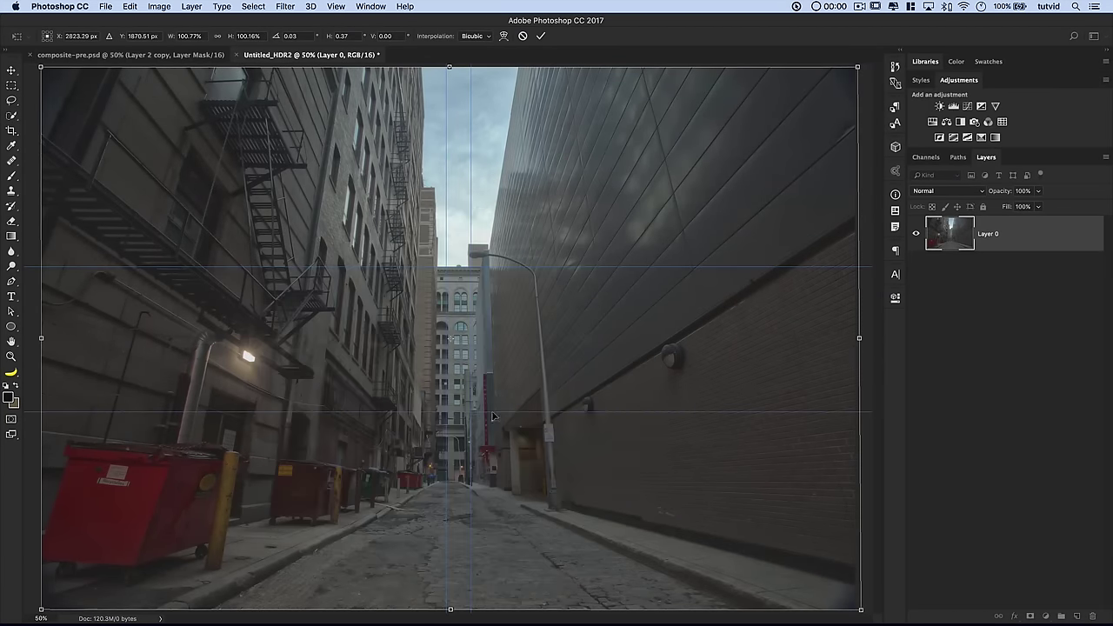
key("super+minus")
key("super+minus")
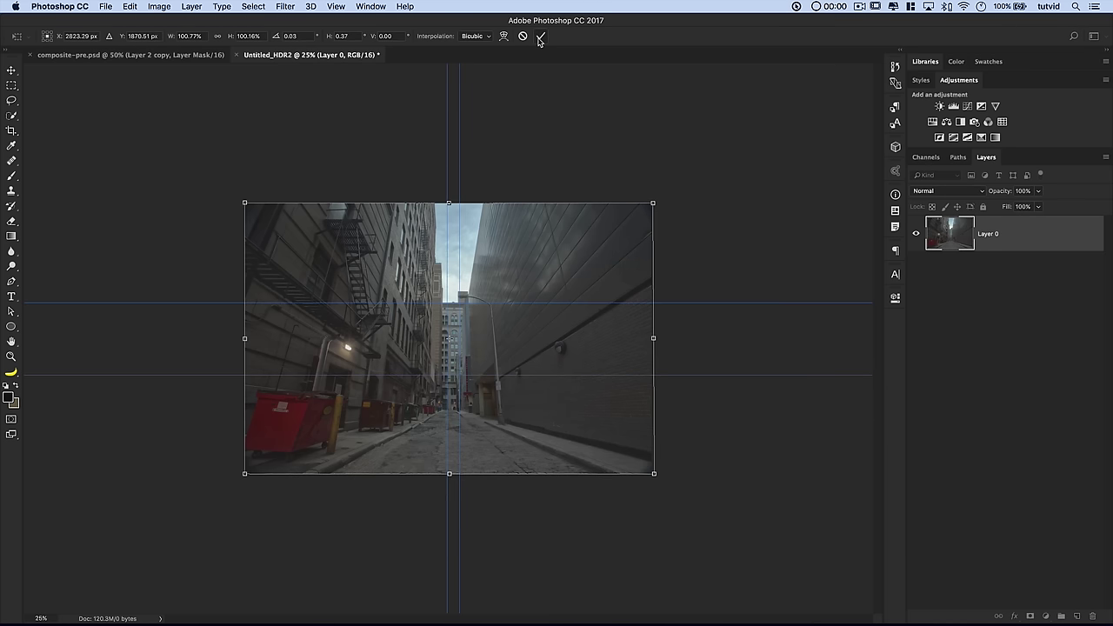
key("Return")
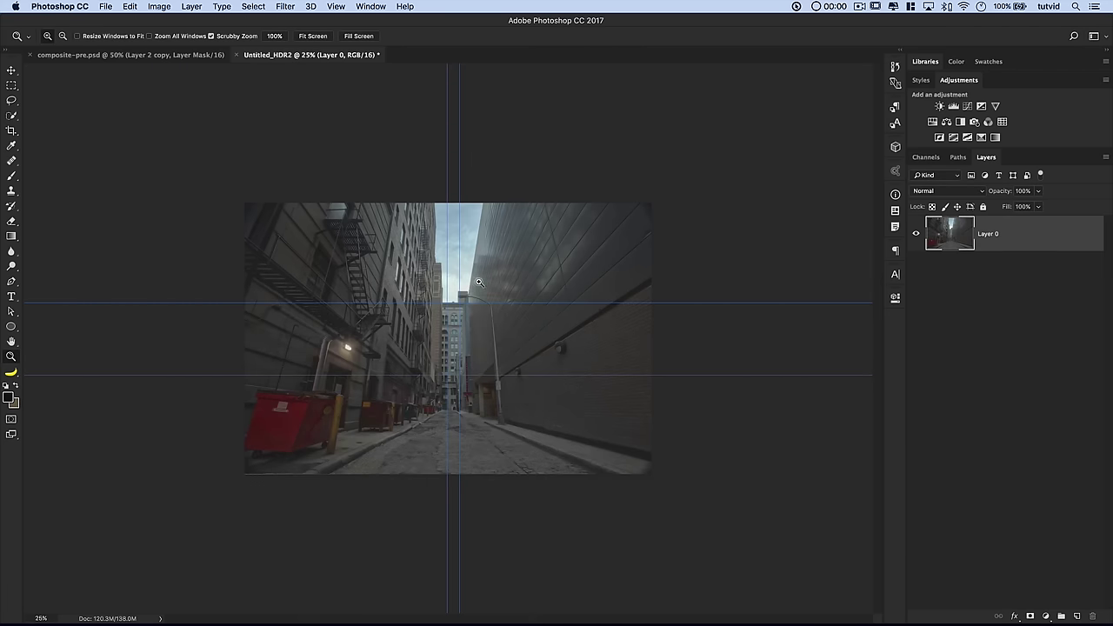
Scale Layer 0 proportionally from its center to about 101.55% with Free Transform so it fills the canvas edges
left_click(130, 6)
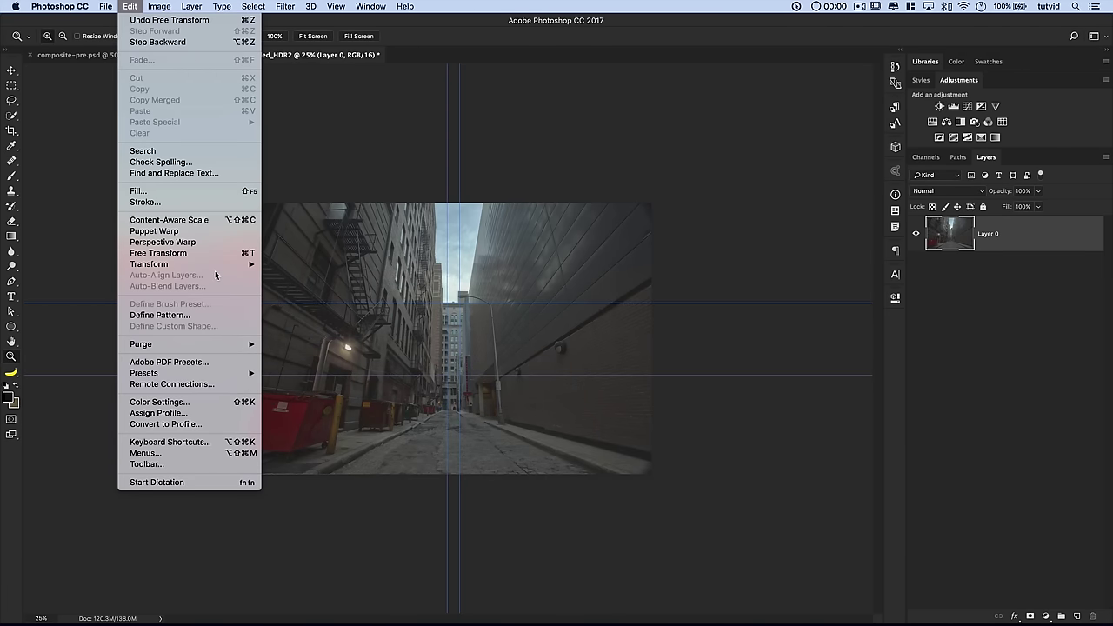
left_click(187, 253)
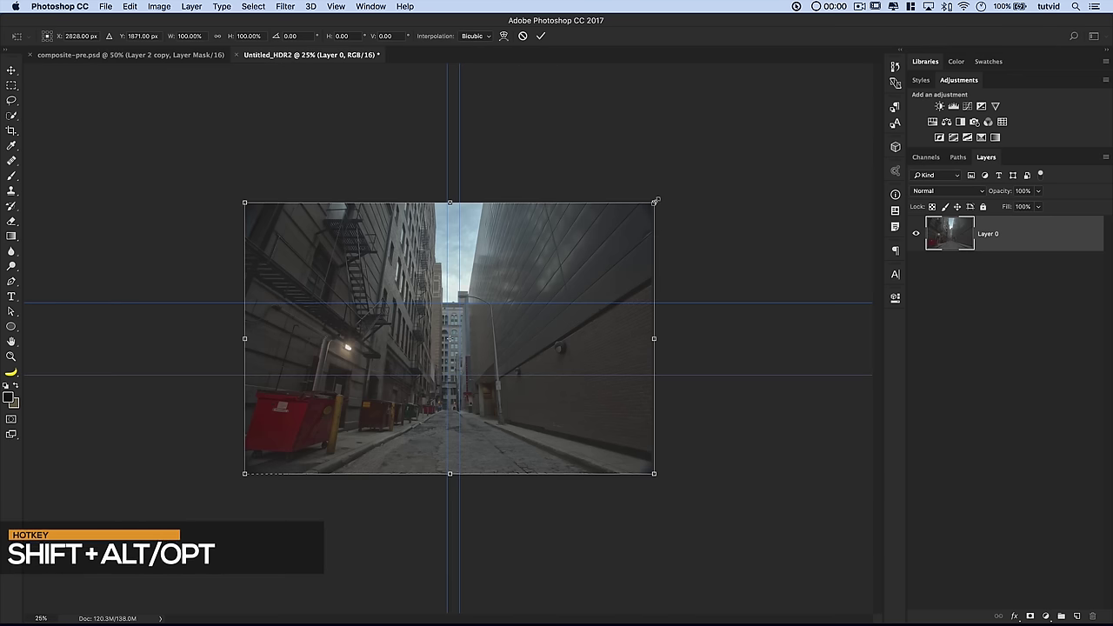
left_click_drag(656, 201, 660, 198)
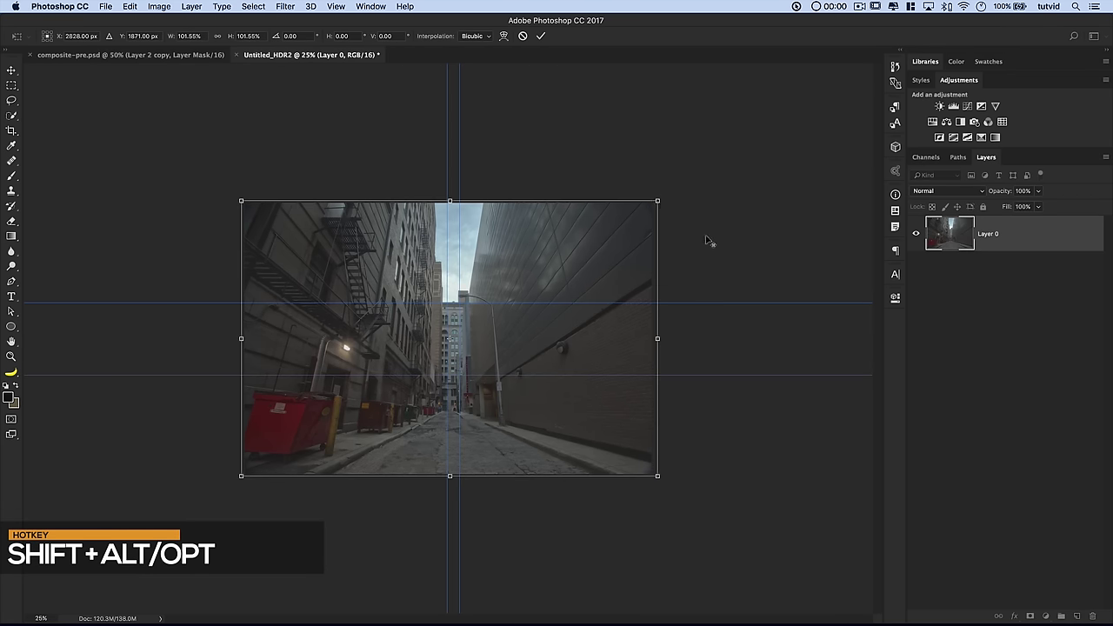
key("Return")
key("z")
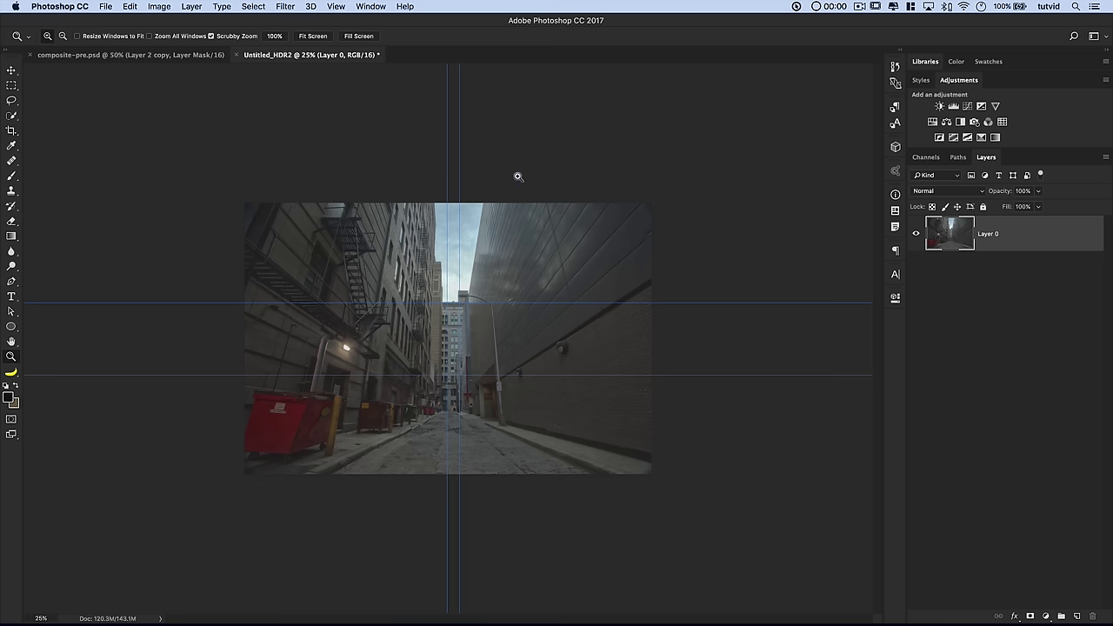
Turn off the display of the guides over the alley image
left_click(342, 6)
mouse_move(375, 205)
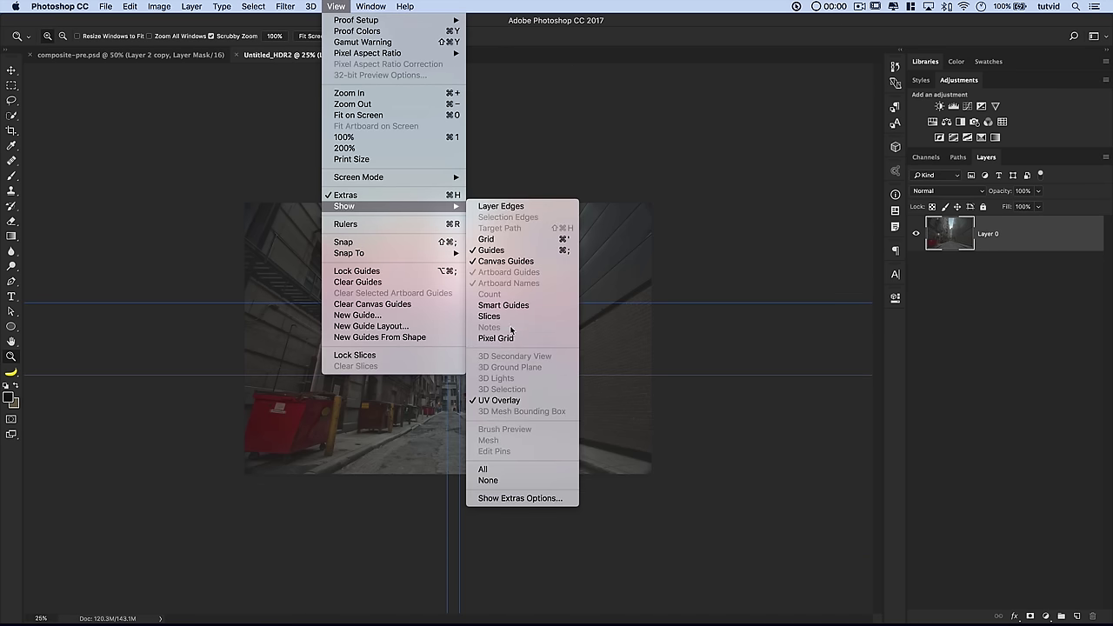
left_click(497, 250)
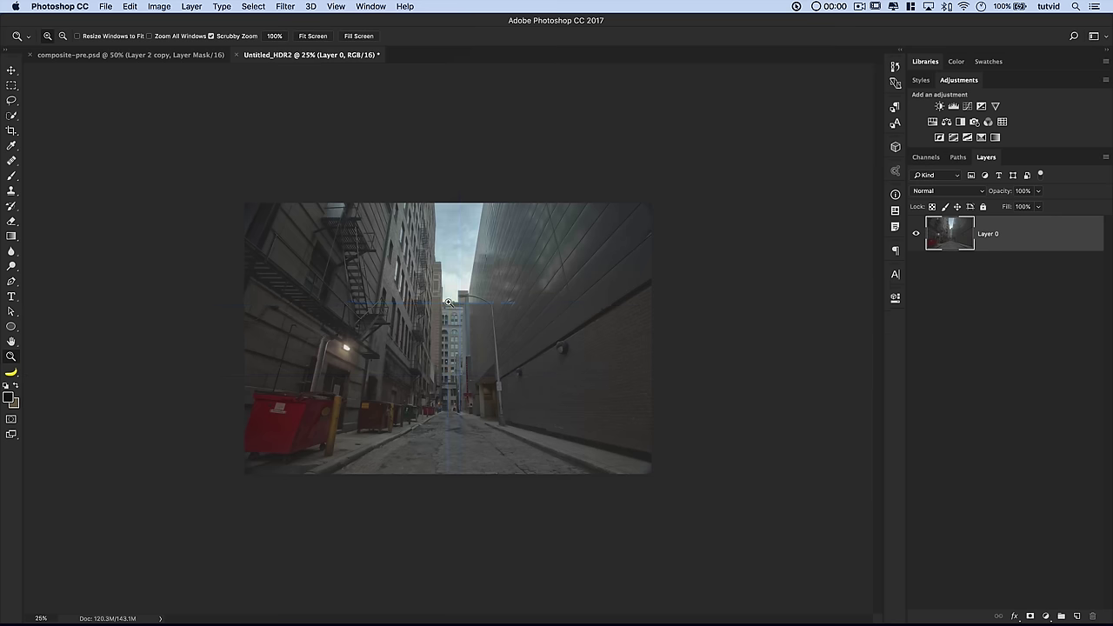
left_click(472, 384)
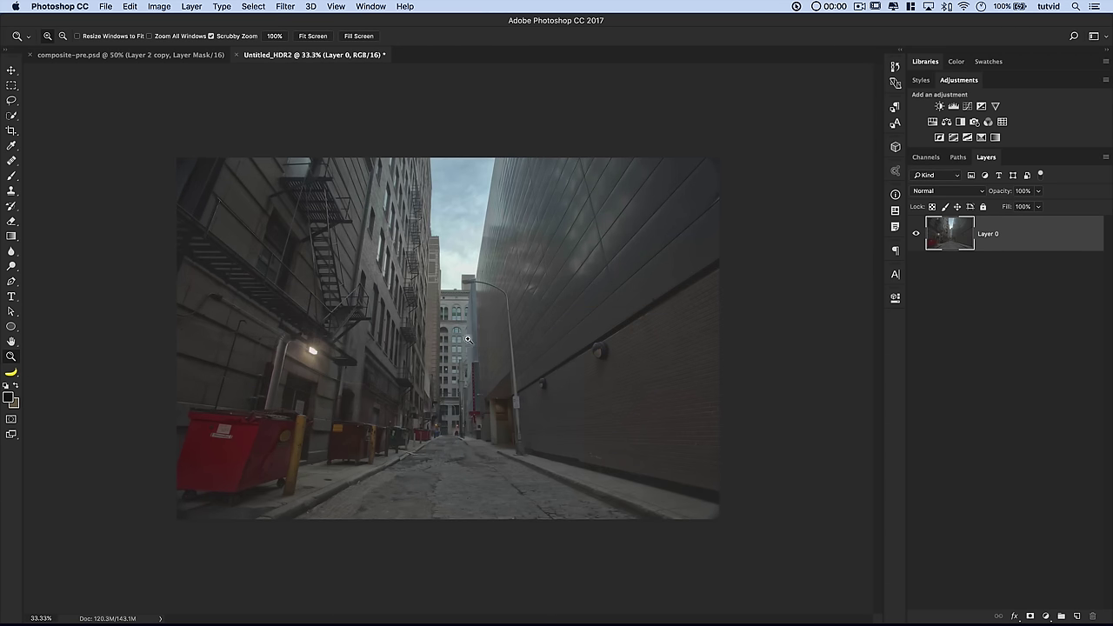
Select the right half of Layer 0 with a rectangular marquee, starting at the distant building's center, and copy it to a new layer
left_click(11, 86)
left_click_drag(725, 155, 449, 560)
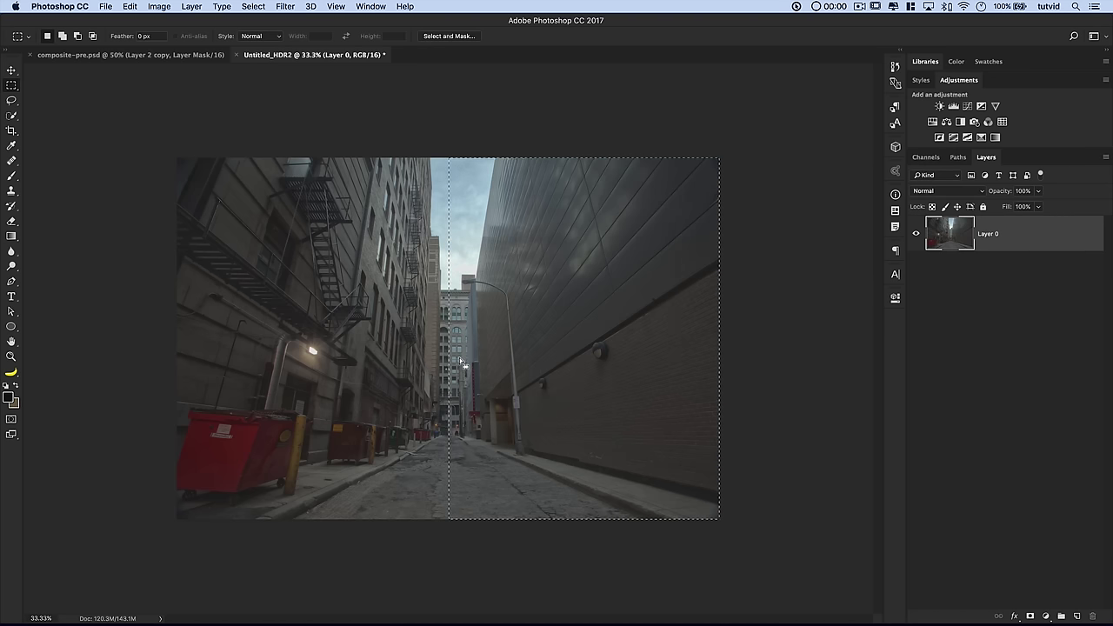
key("super+plus")
key("super+plus")
key("super+plus")
key("super+plus")
key("super+plus")
key("super+plus")
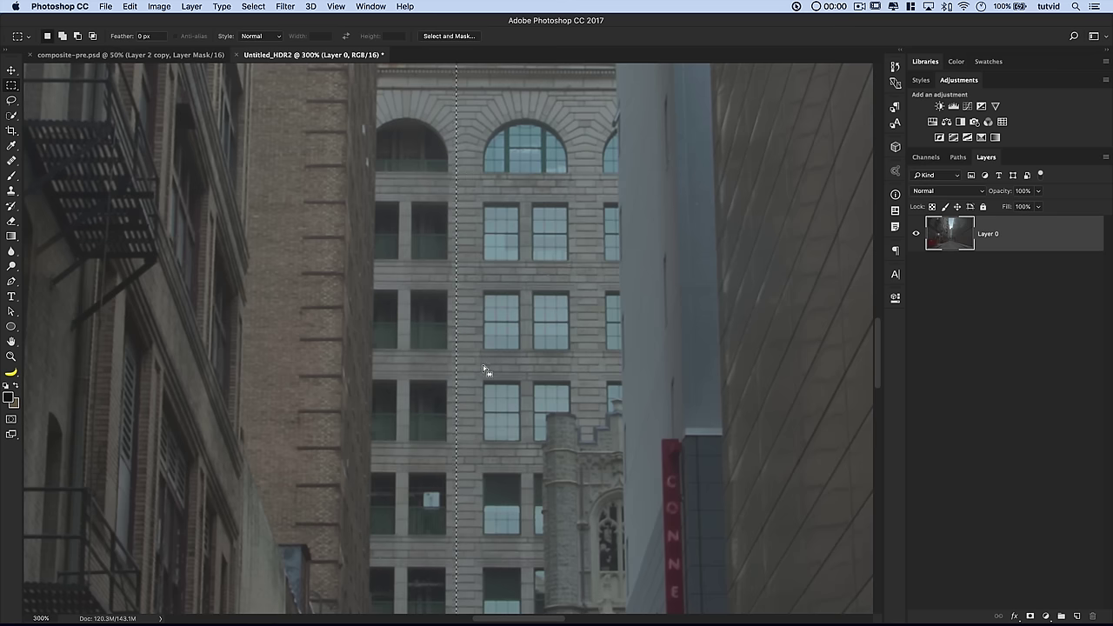
key("super+h")
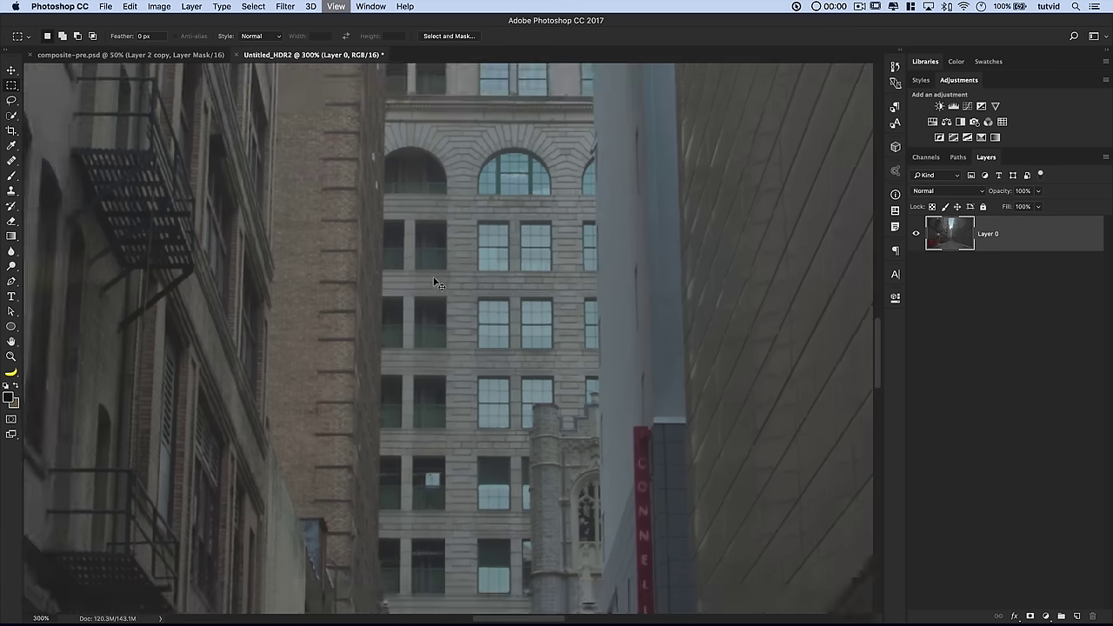
key("super+0")
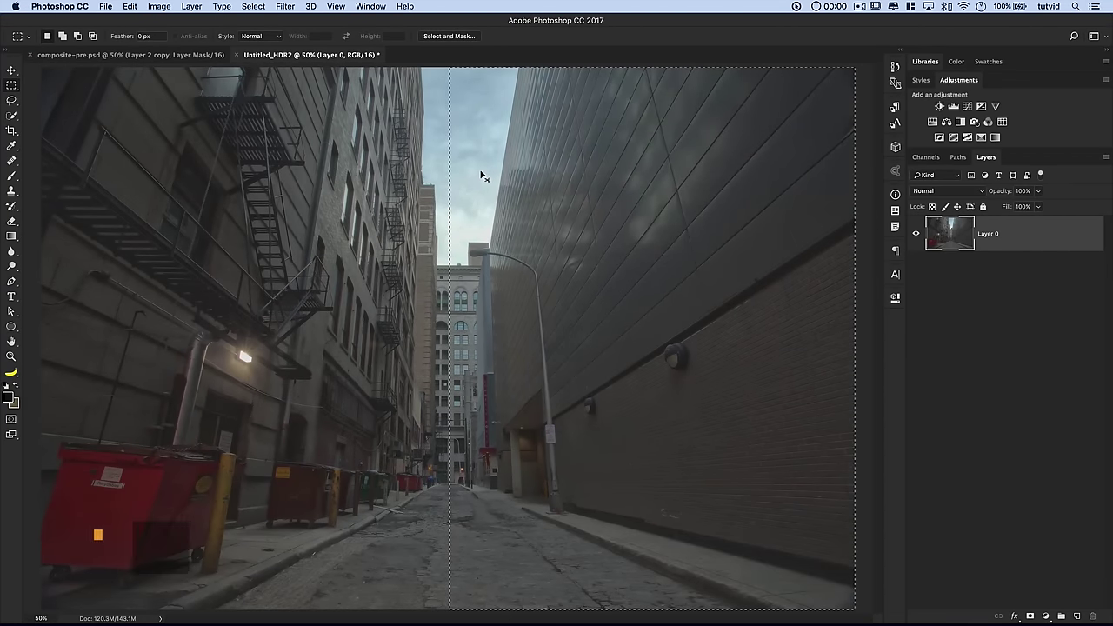
key("super+j")
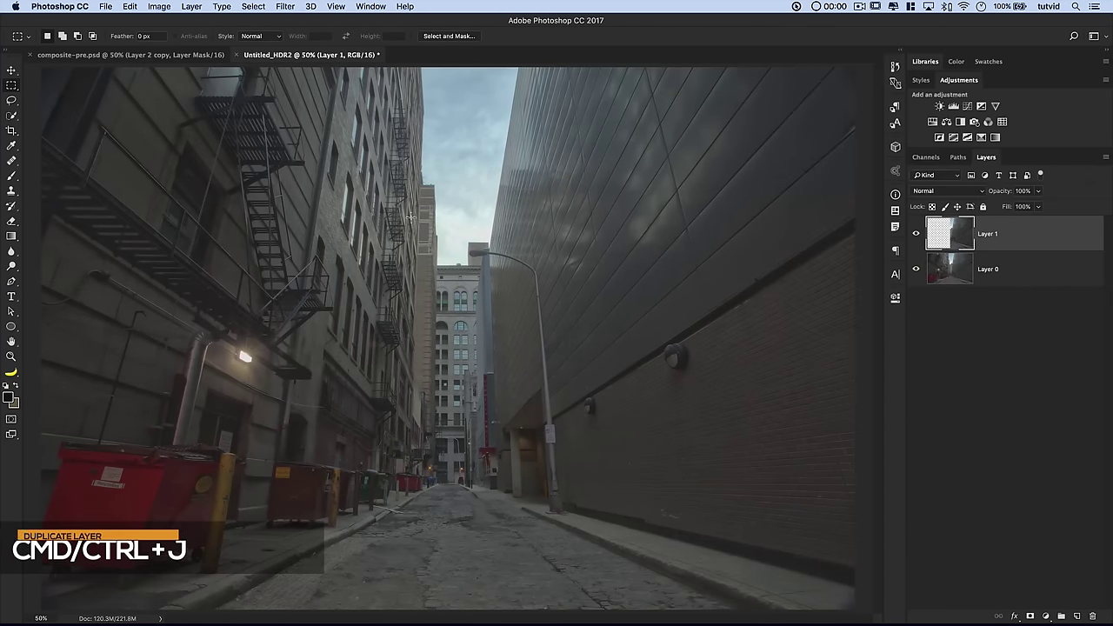
Flip Layer 1 horizontally with Free Transform around its left-middle reference point, mirroring the wall onto the left half, and apply it
left_click(128, 6)
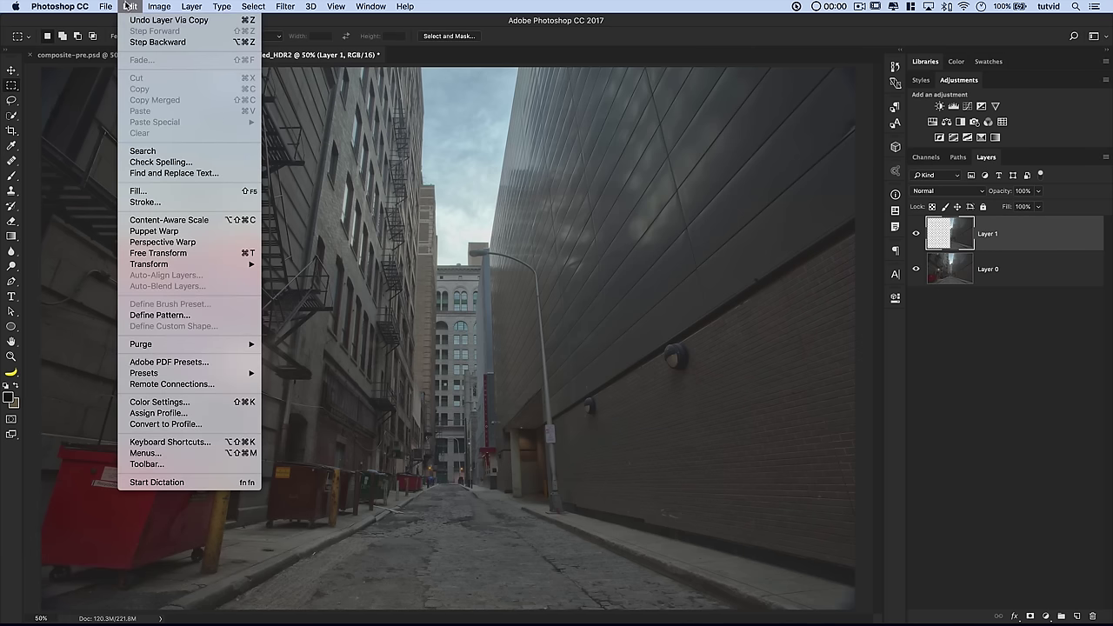
left_click(182, 252)
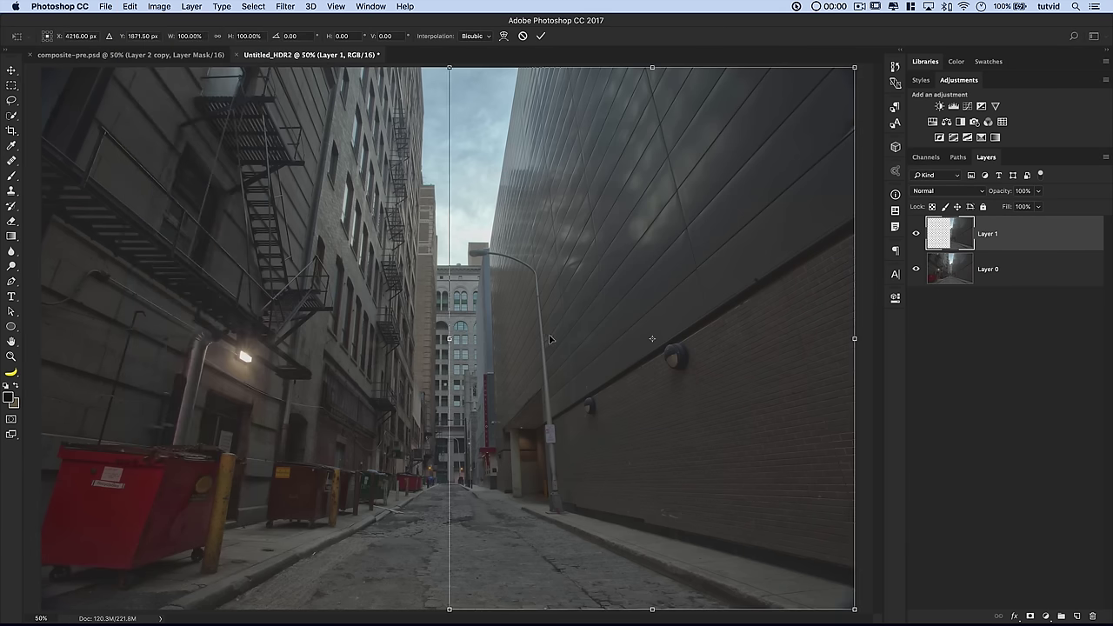
key("super+minus")
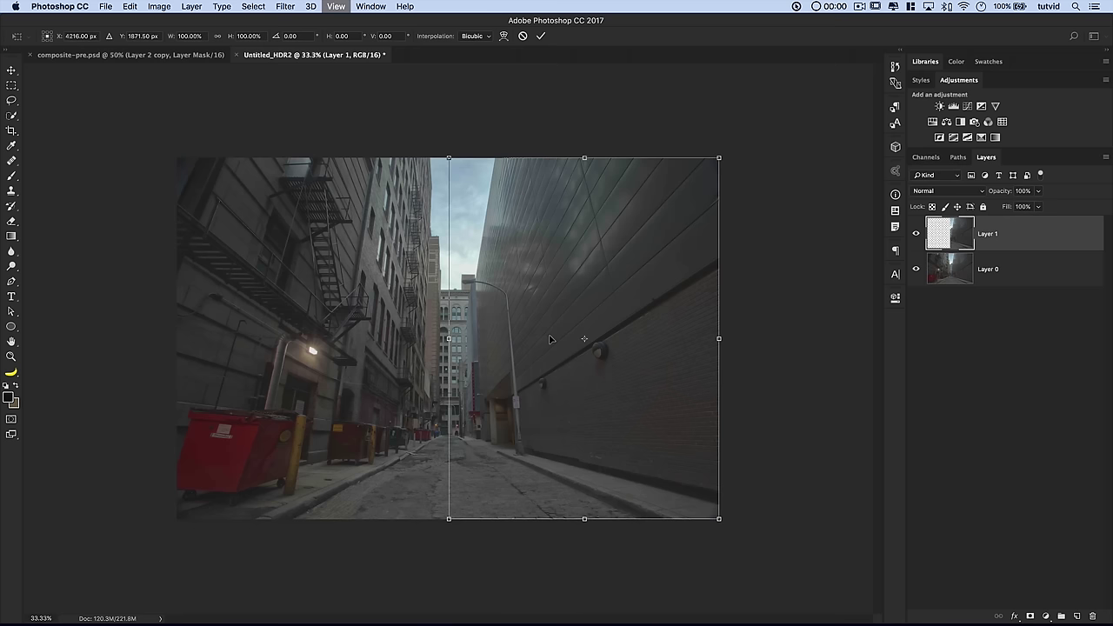
left_click(44, 36)
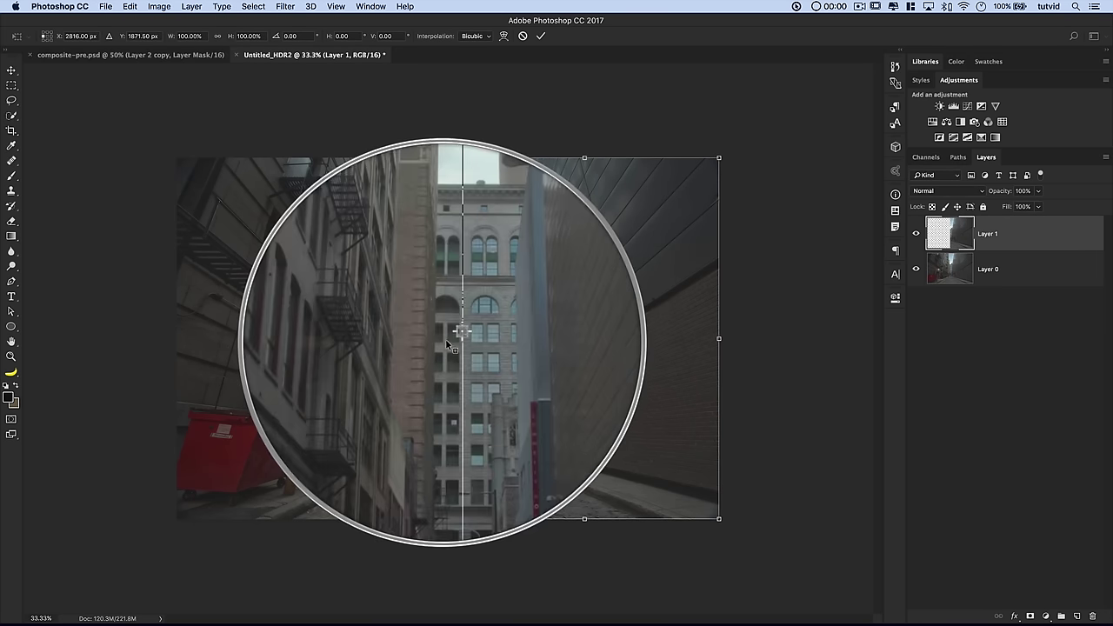
right_click(532, 339)
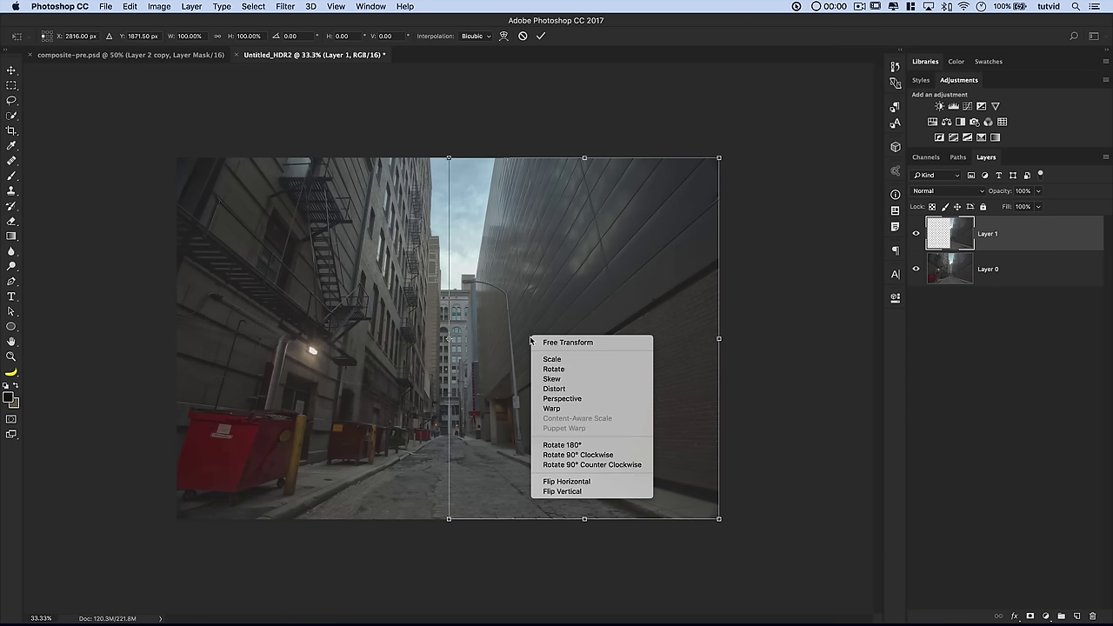
left_click(566, 482)
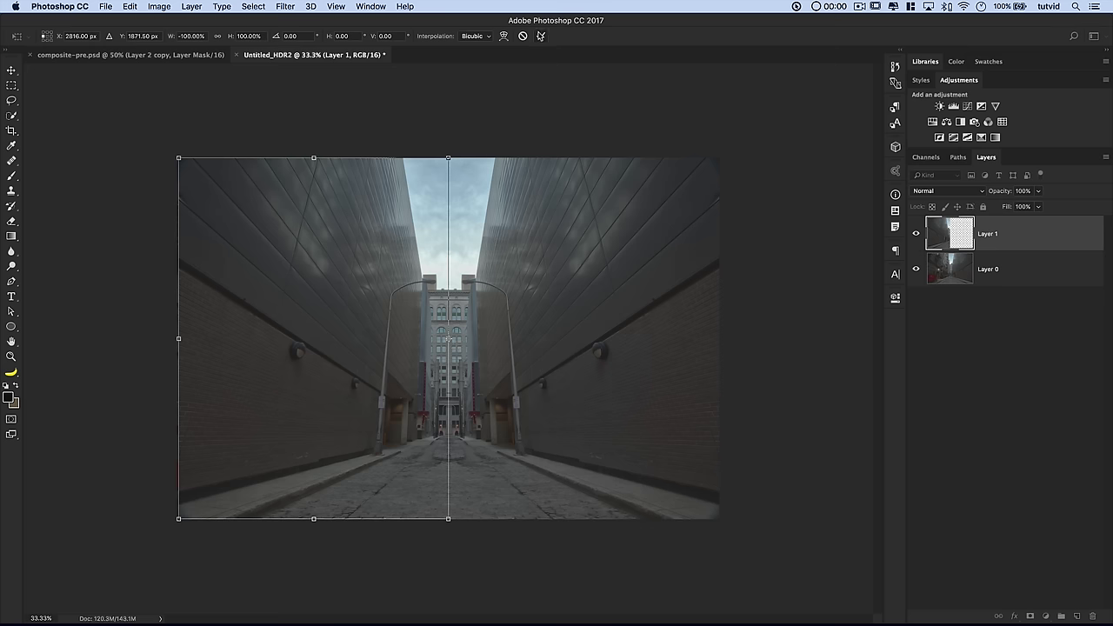
left_click(540, 35)
key("m")
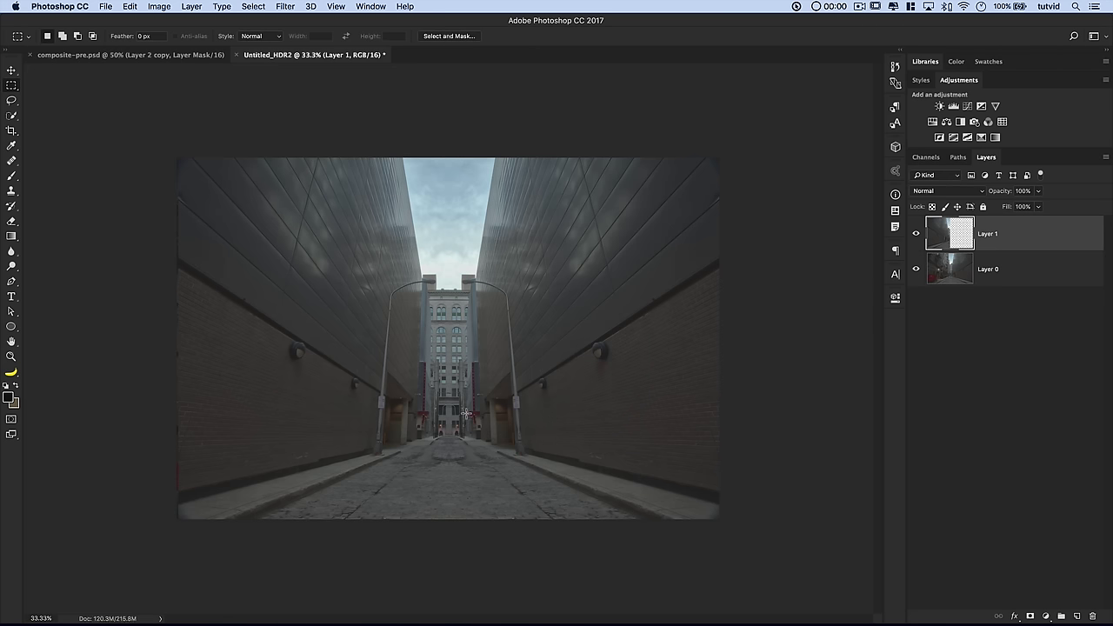
left_click_drag(447, 321, 451, 388)
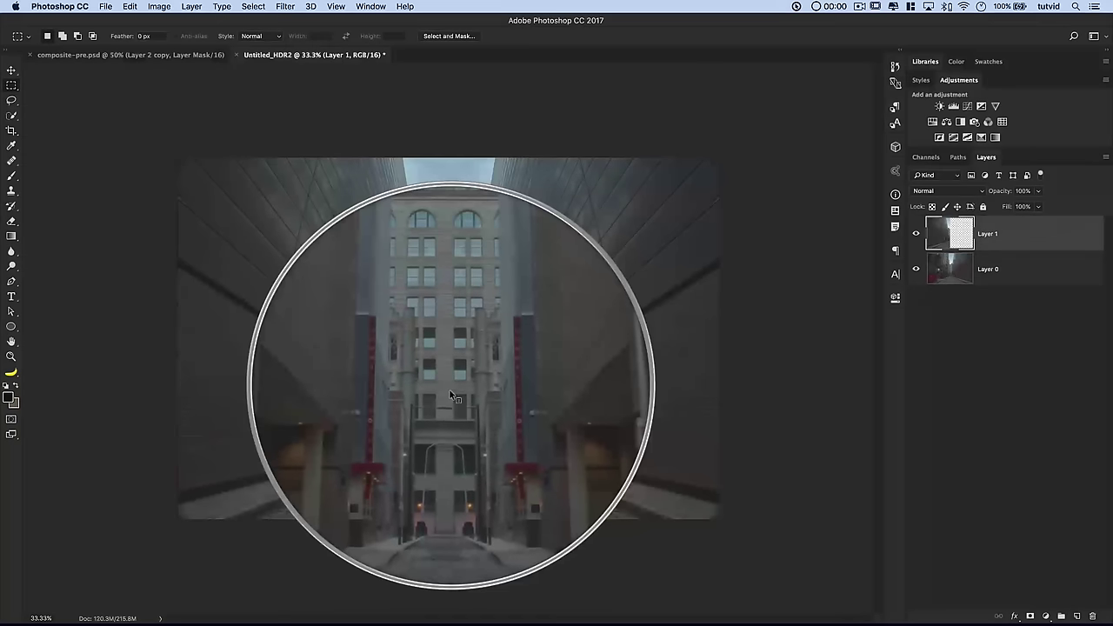
key("super+z")
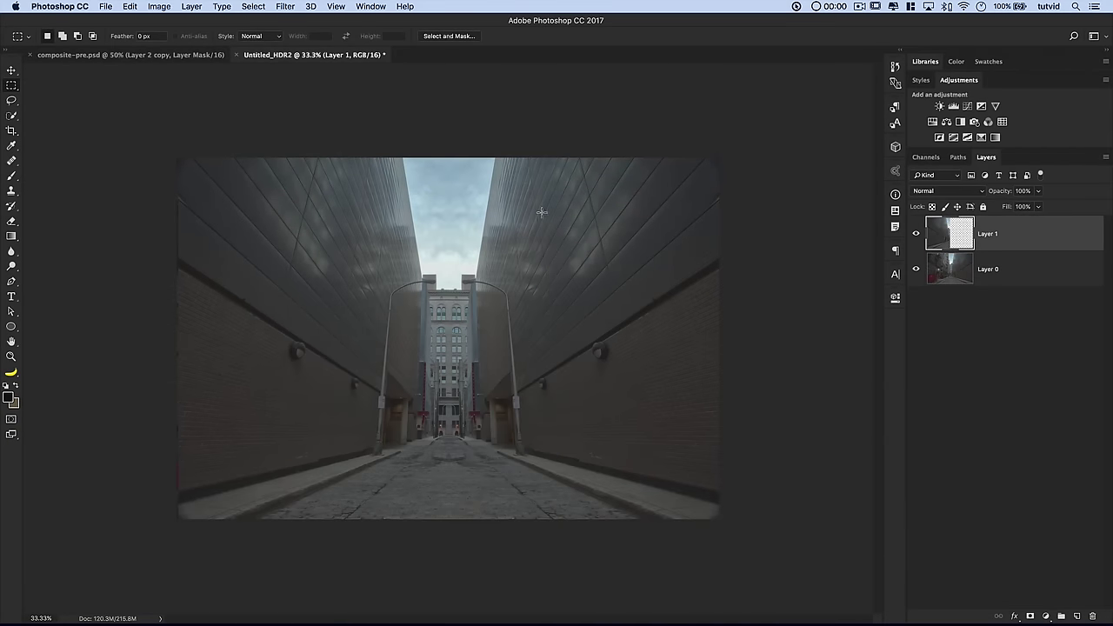
left_click_drag(165, 308, 184, 328)
key("super+z")
Scale Layer 1 and Layer 0 together to 101.18% from the center, nudge them left to X 2815 px, and apply the transform
left_click(1020, 266, "shift")
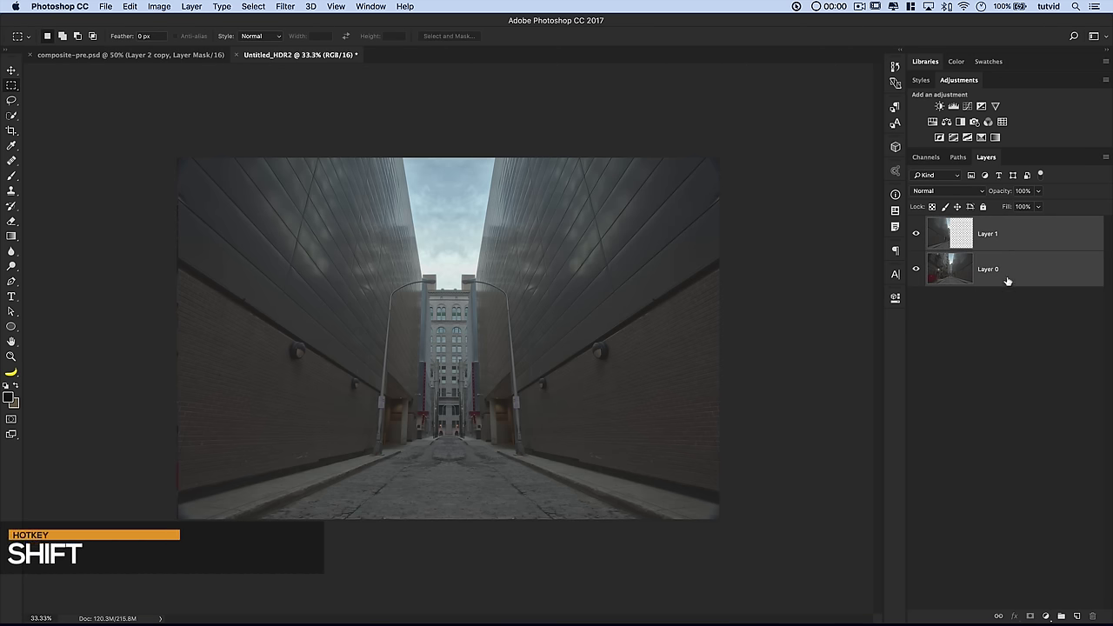
left_click(105, 7)
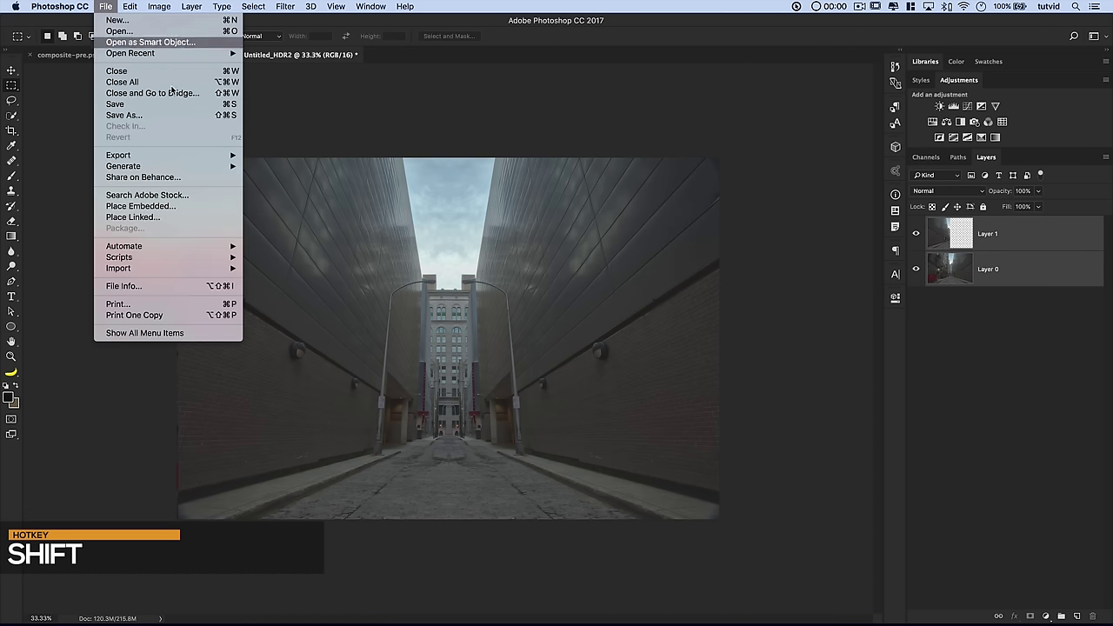
mouse_move(130, 6)
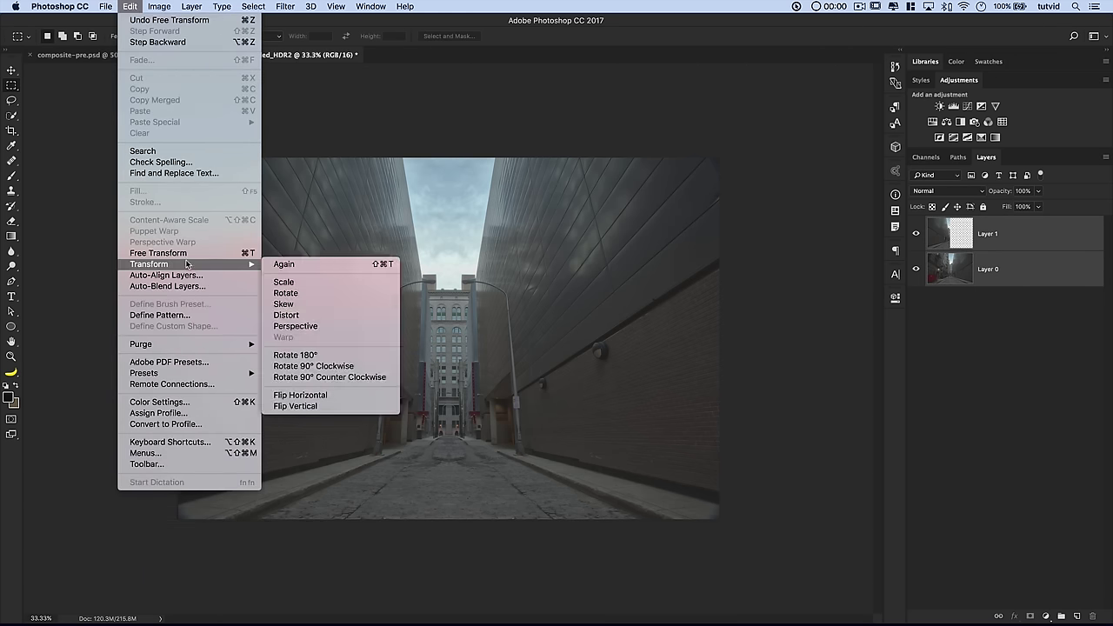
left_click(158, 252)
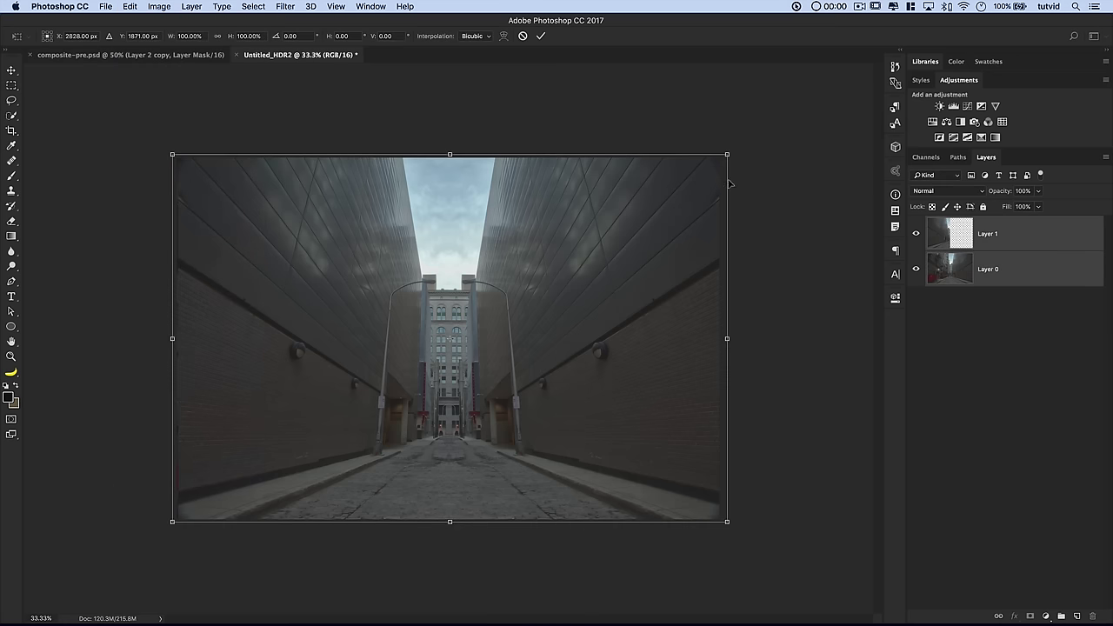
left_click_drag(730, 151, 731, 149)
key("Left")
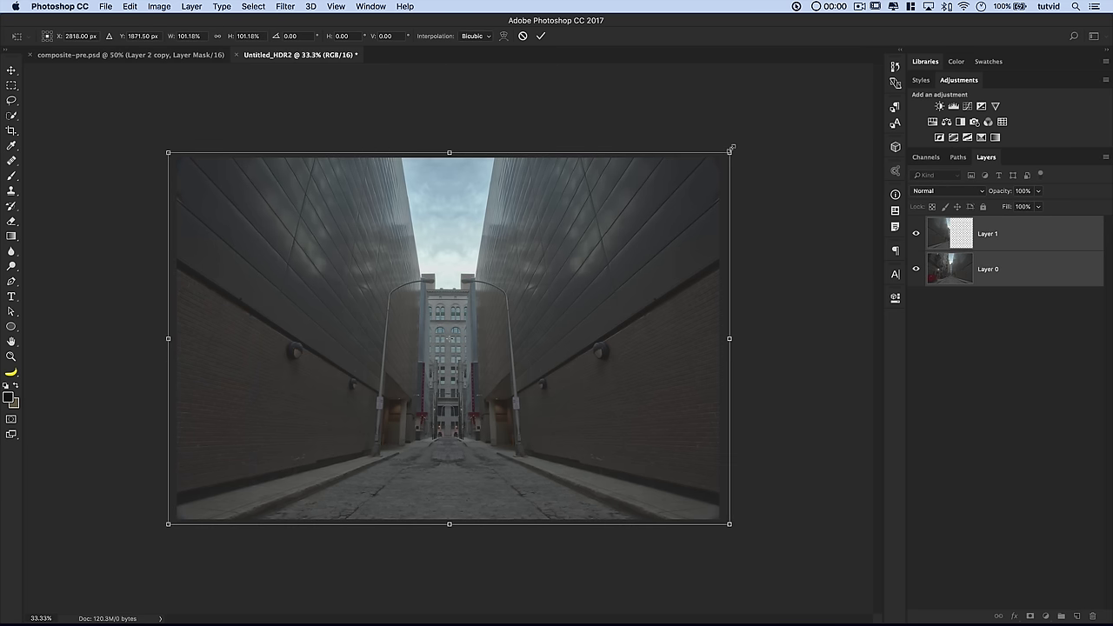
key("Left")
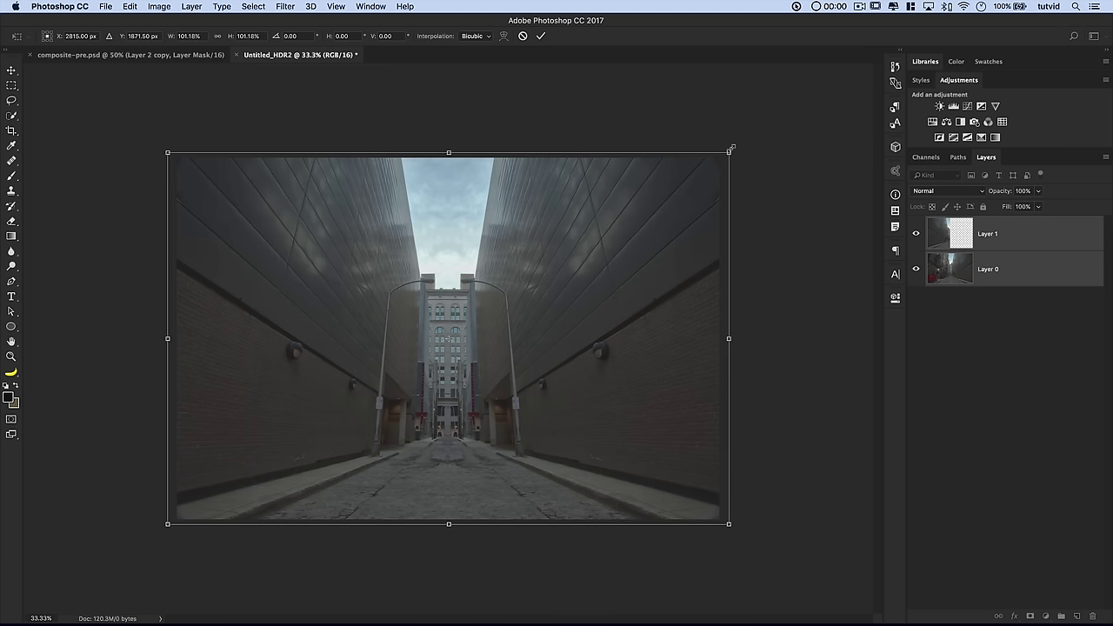
left_click(541, 36)
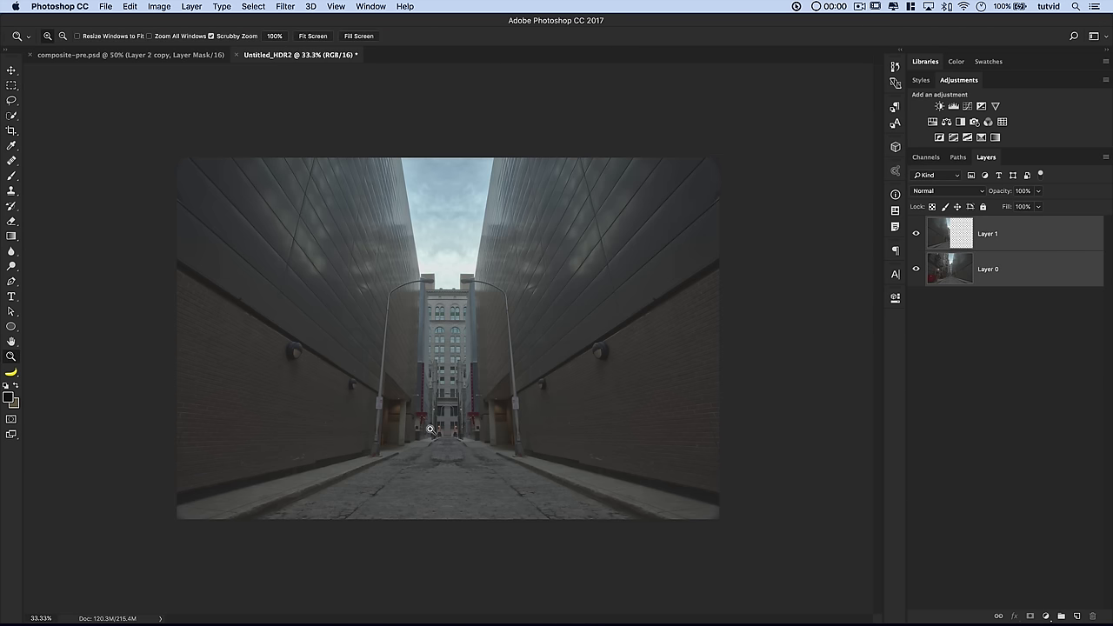
Examine the mirrored signs and lamps at the end of the alley up close, and view the finished composite in composite-pre.psd for comparison
key("z")
left_click(409, 417)
left_click_drag(421, 287, 430, 254)
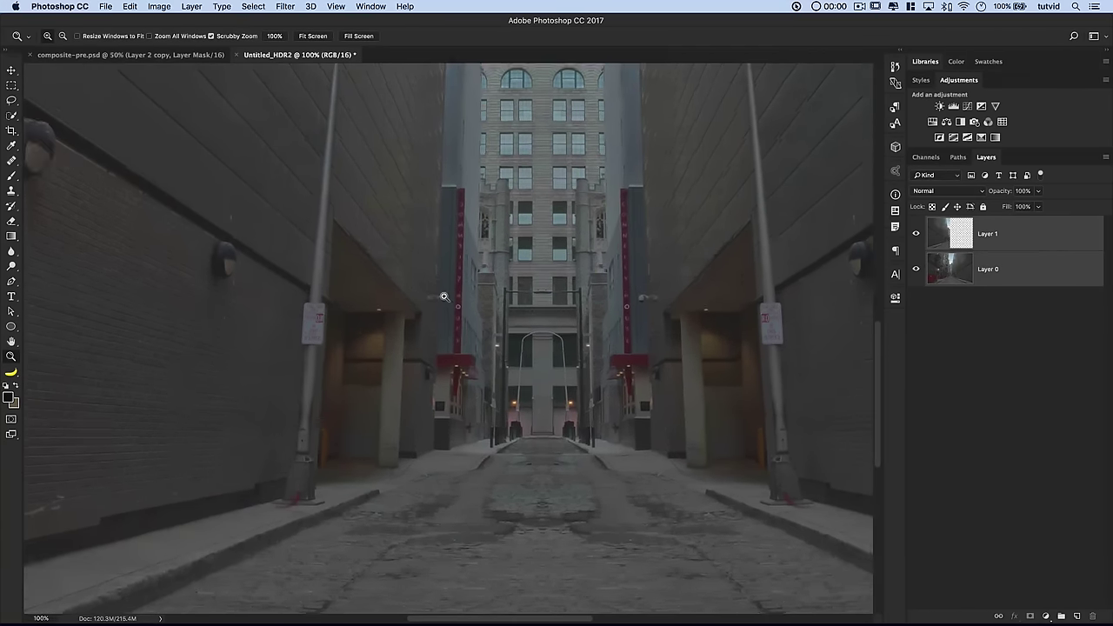
left_click(439, 261)
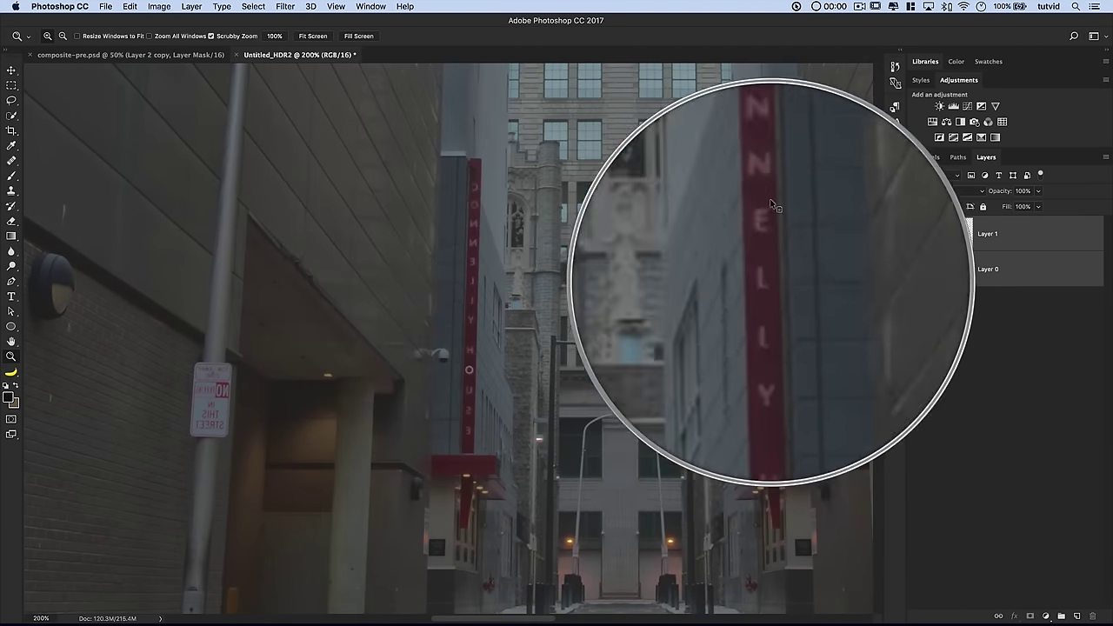
left_click_drag(456, 449, 477, 414)
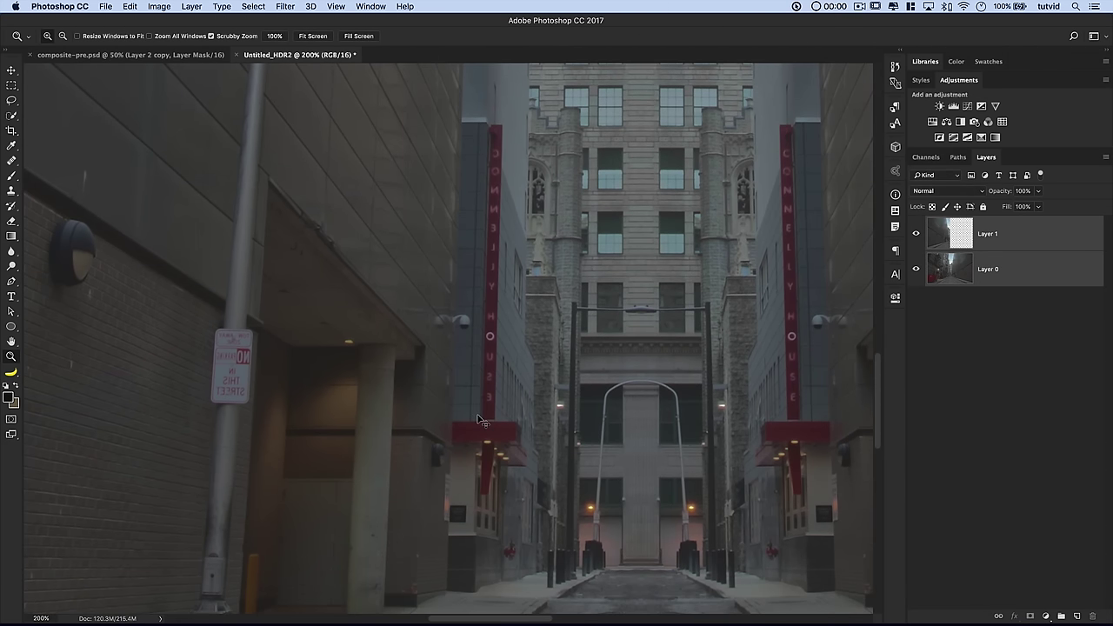
key("super+minus")
key("super+minus")
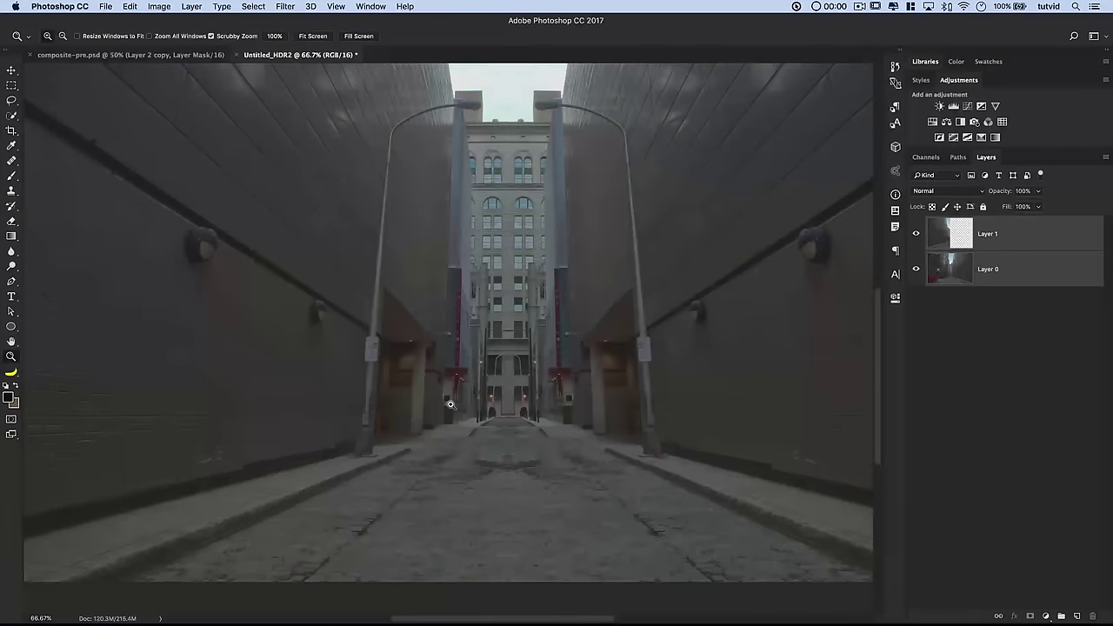
left_click(453, 424, "alt")
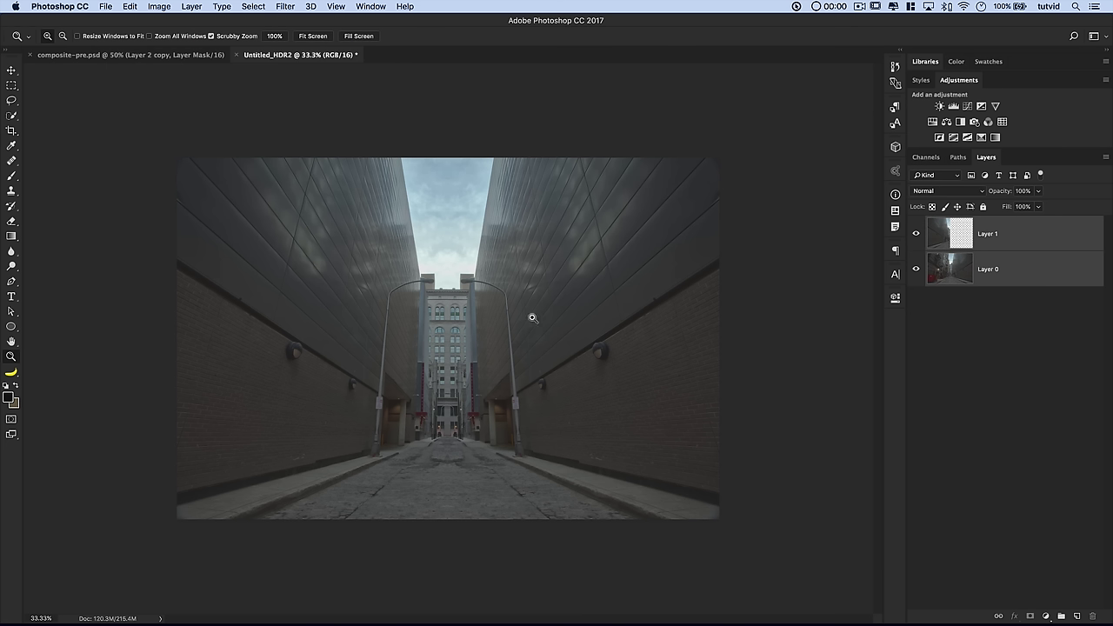
left_click(200, 59)
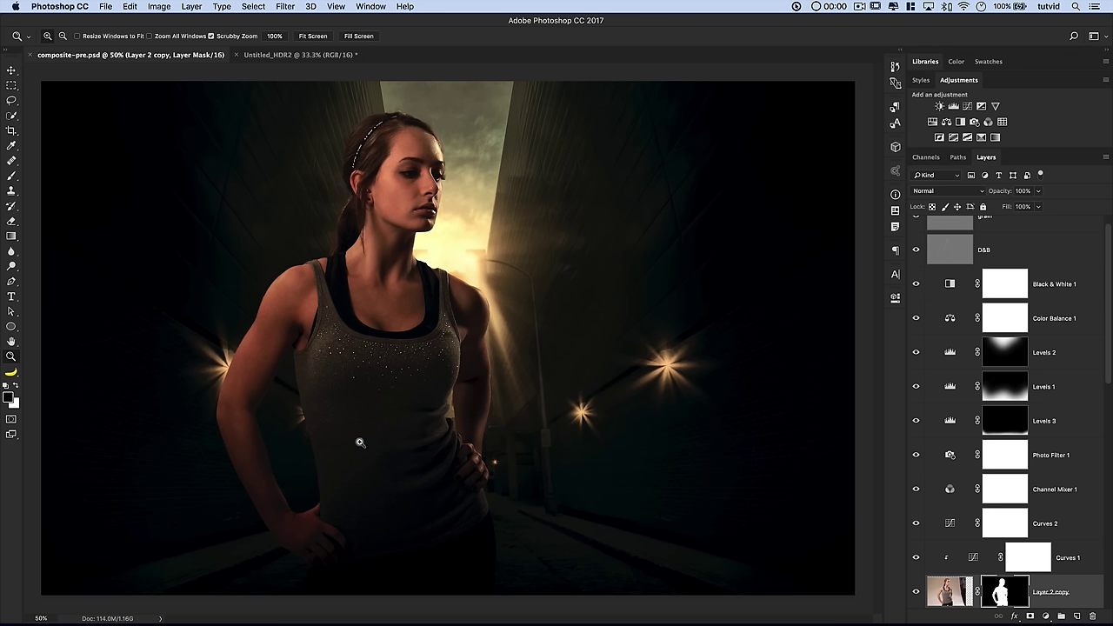
left_click(275, 54)
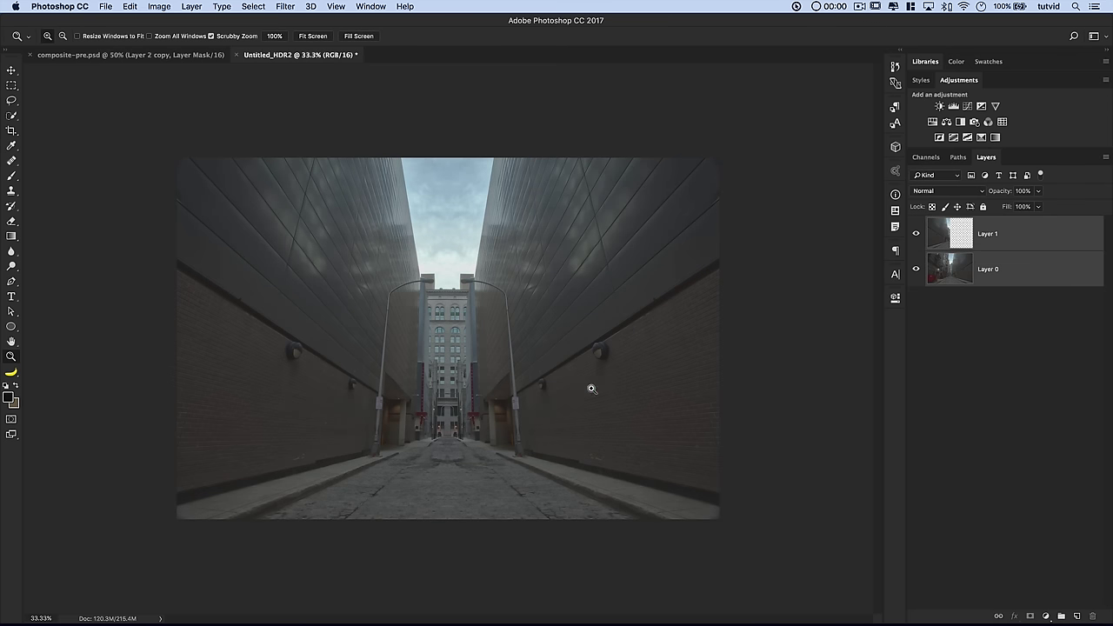
Add an empty layer above Layer 1 for Clone Stamp retouching with a size 90 brush, merge it back down, and deselect all layers
left_click(1017, 242)
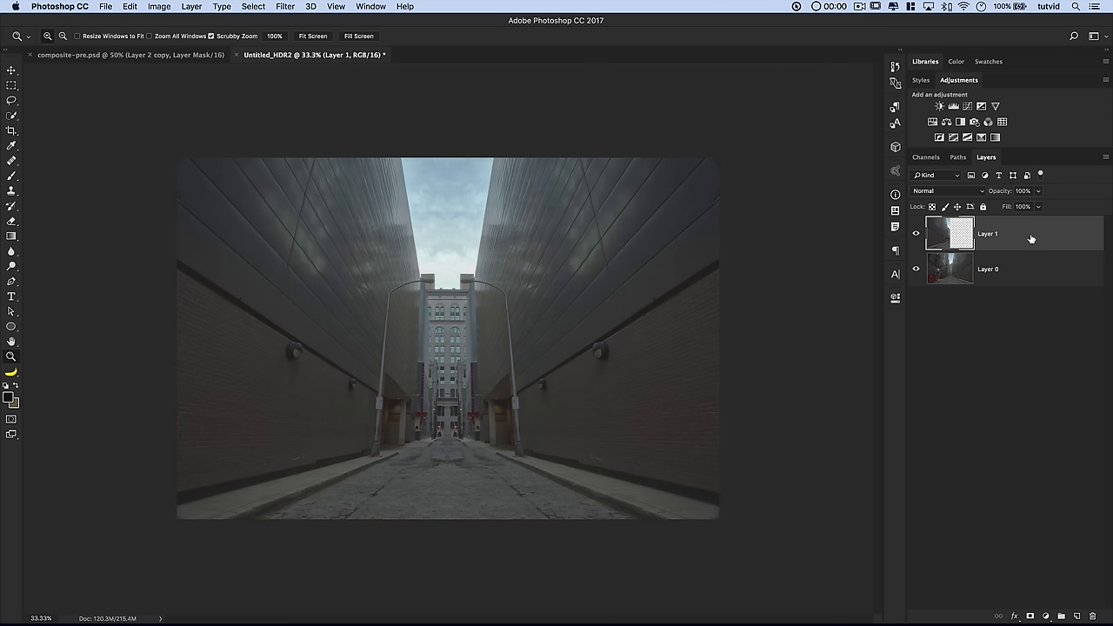
left_click(1075, 616)
left_click(11, 191)
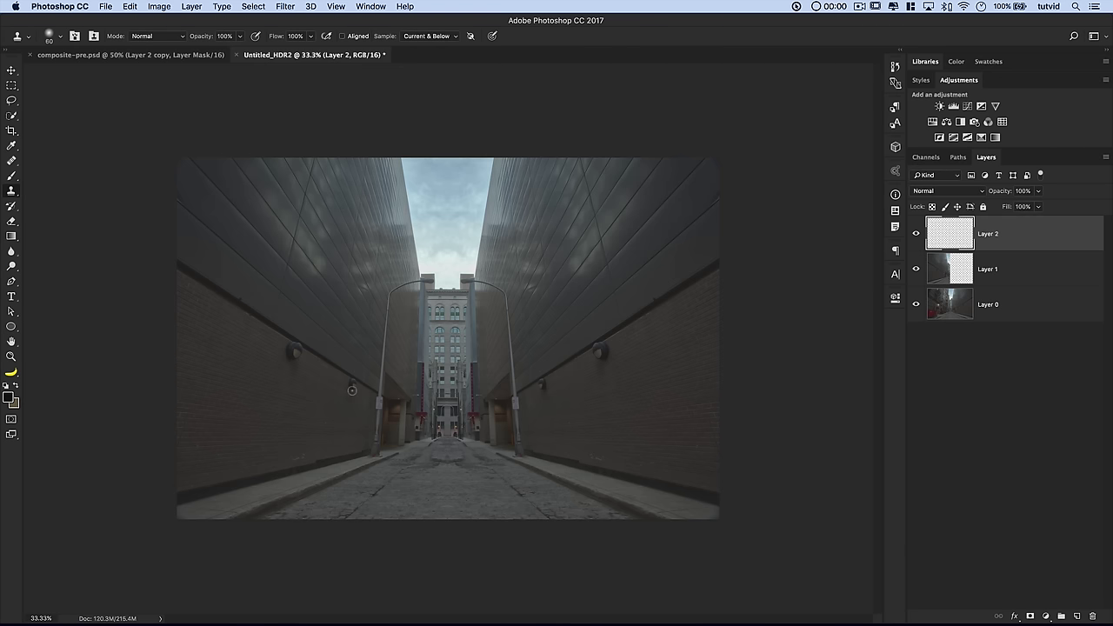
key("bracketright")
key("bracketright")
key("bracketright")
key("super+e")
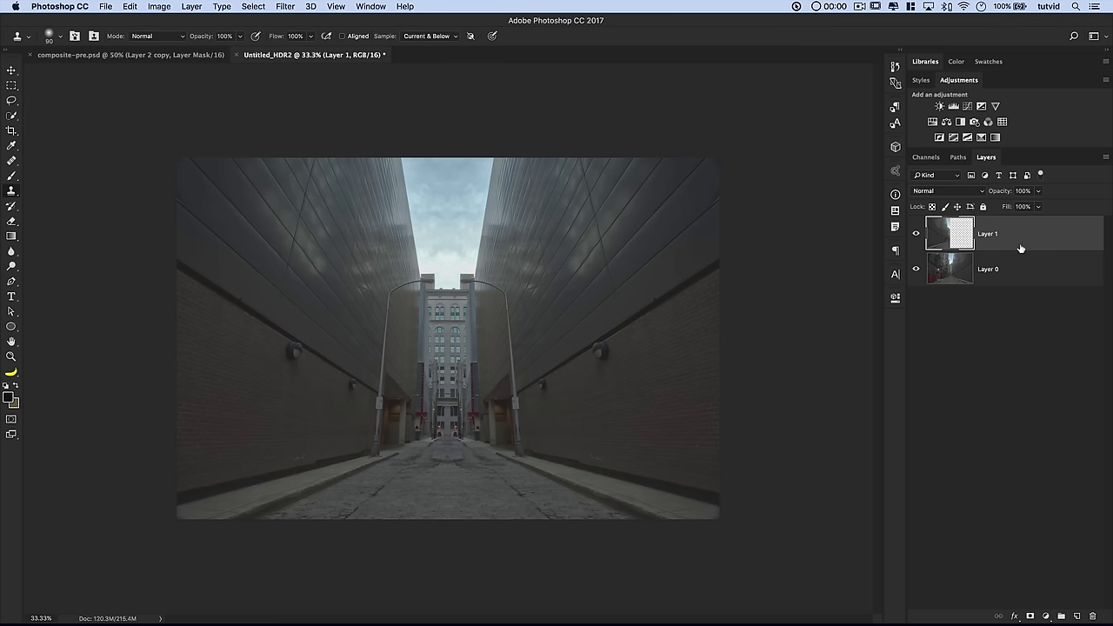
left_click(998, 298)
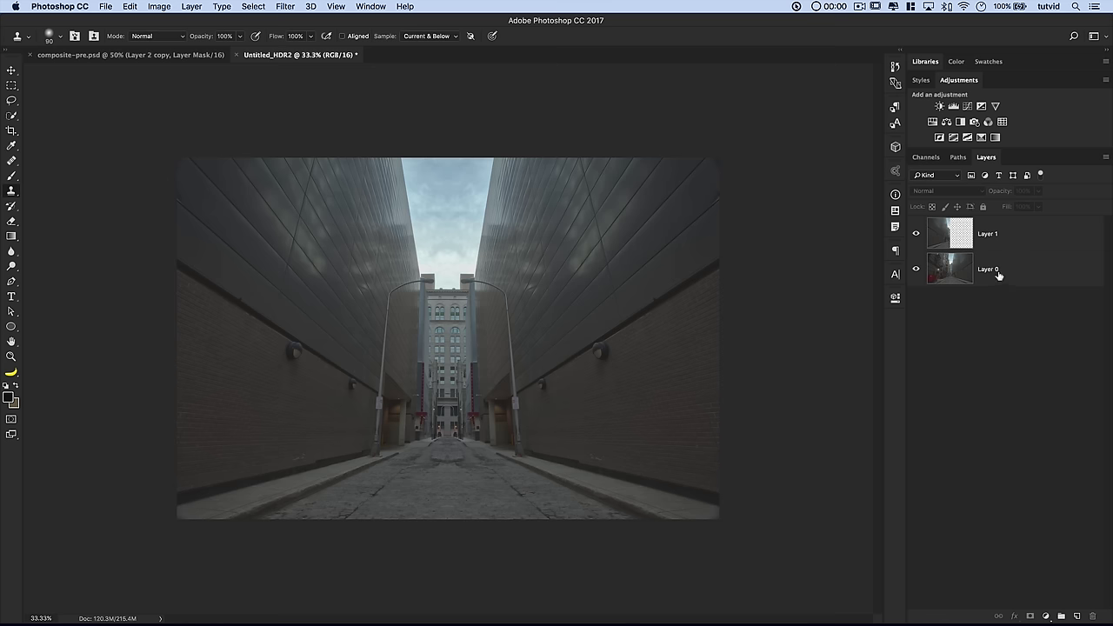
Rename Layer 0 to BG and Layer 1 to BG-Left
double_click(999, 275)
type("BG")
key("Return")
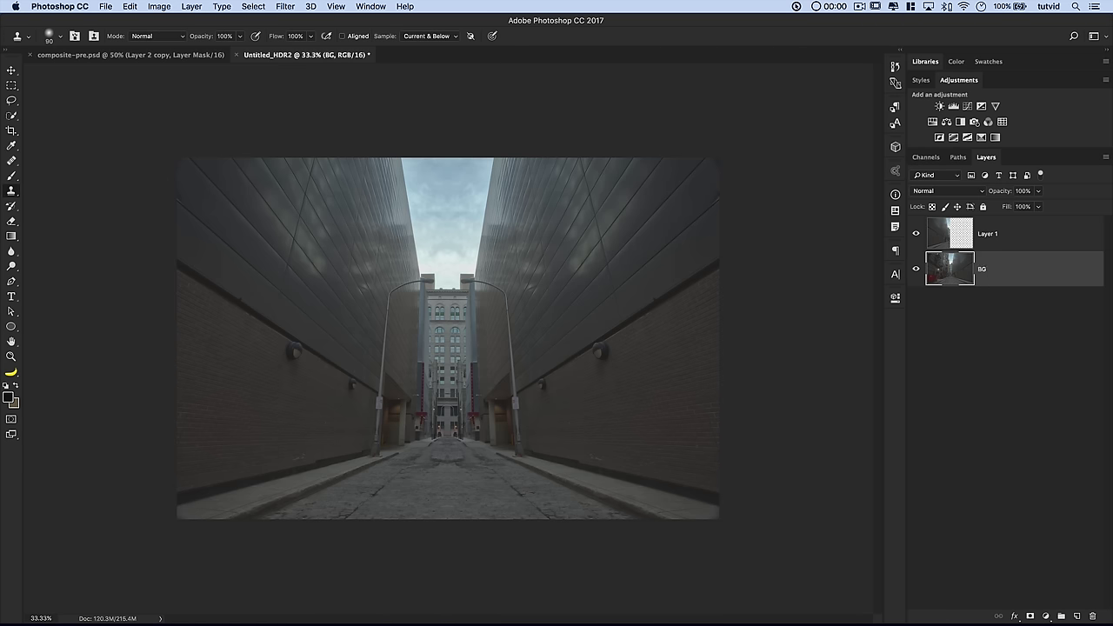
double_click(988, 234)
type("BG-Left")
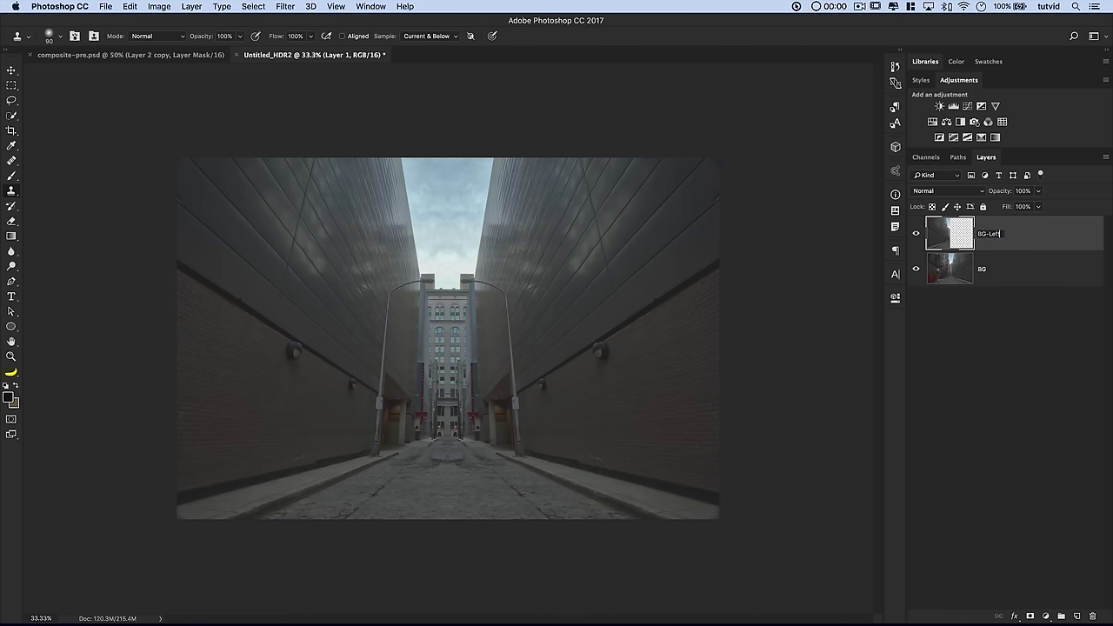
key("Return")
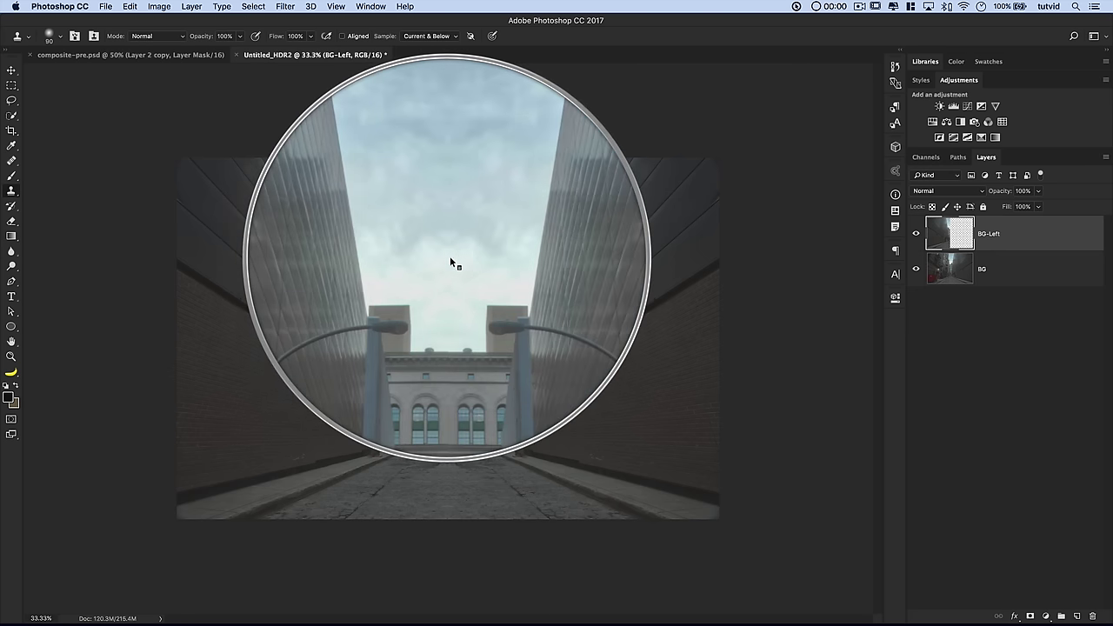
Add a Curves adjustment above BG-Left that darkens the shadows, anchoring the midtones and placing a highlight point at input 174, output 175
key("super+plus")
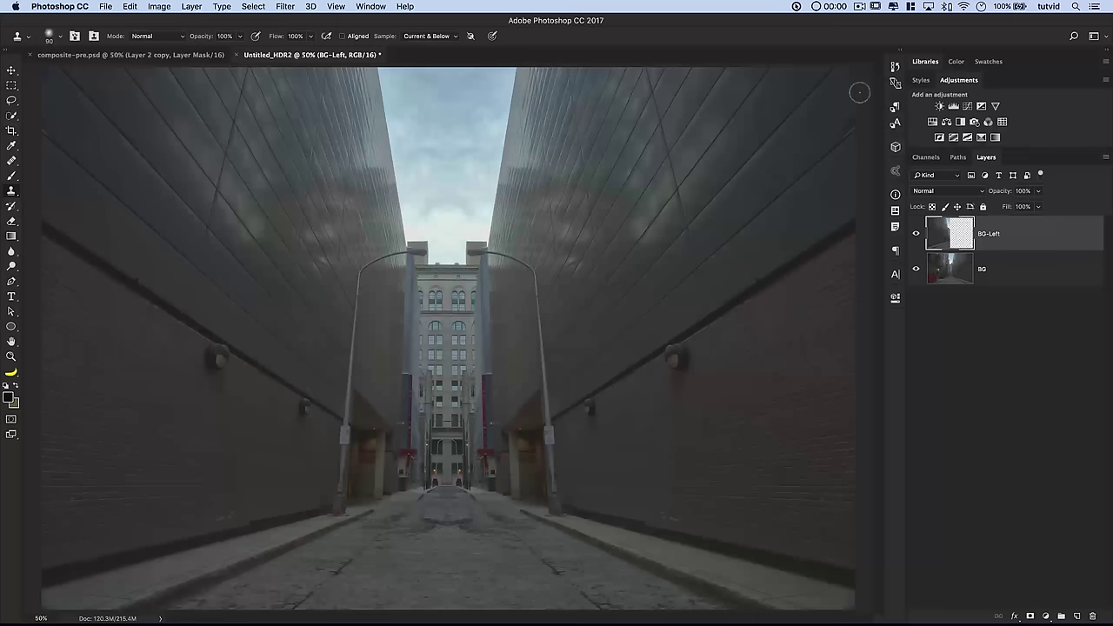
left_click(968, 106)
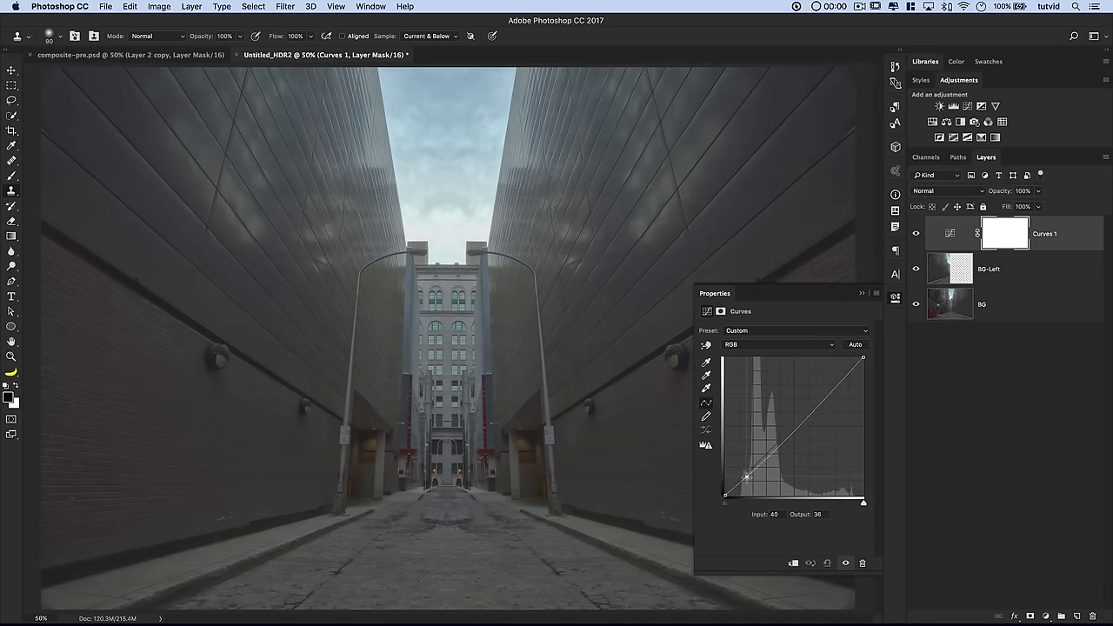
left_click_drag(745, 473, 774, 450)
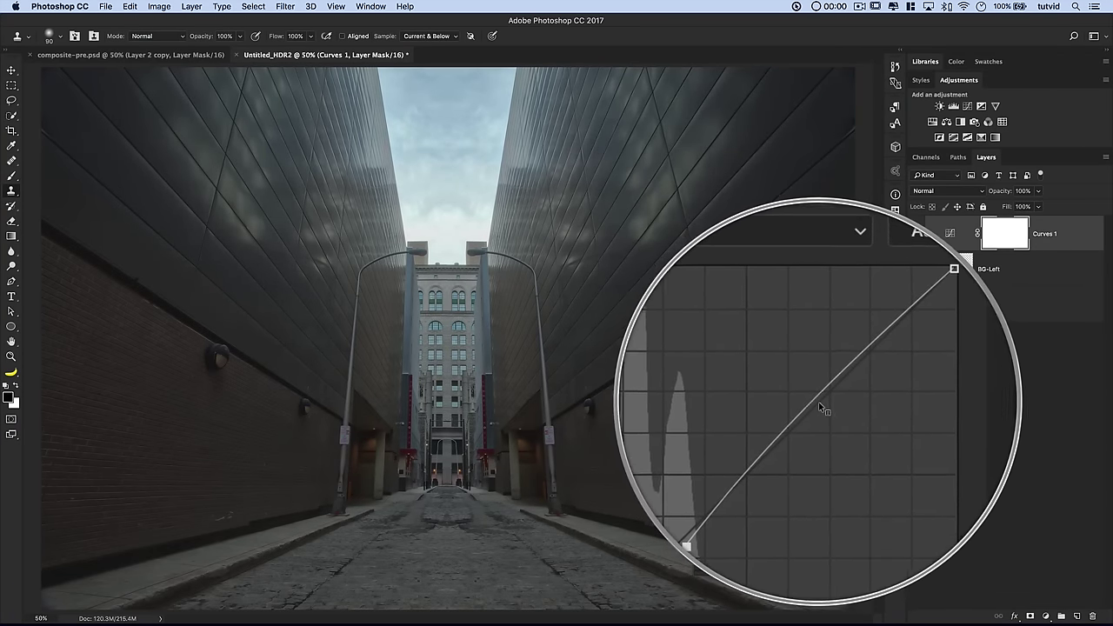
left_click(816, 400)
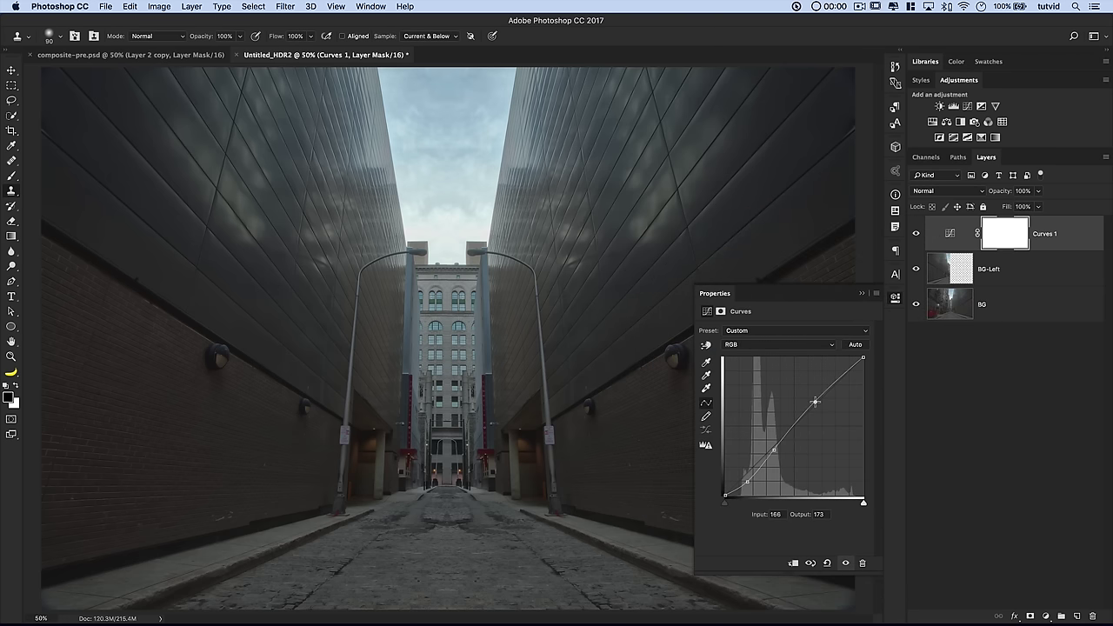
left_click_drag(817, 402, 819, 401)
key("super+minus")
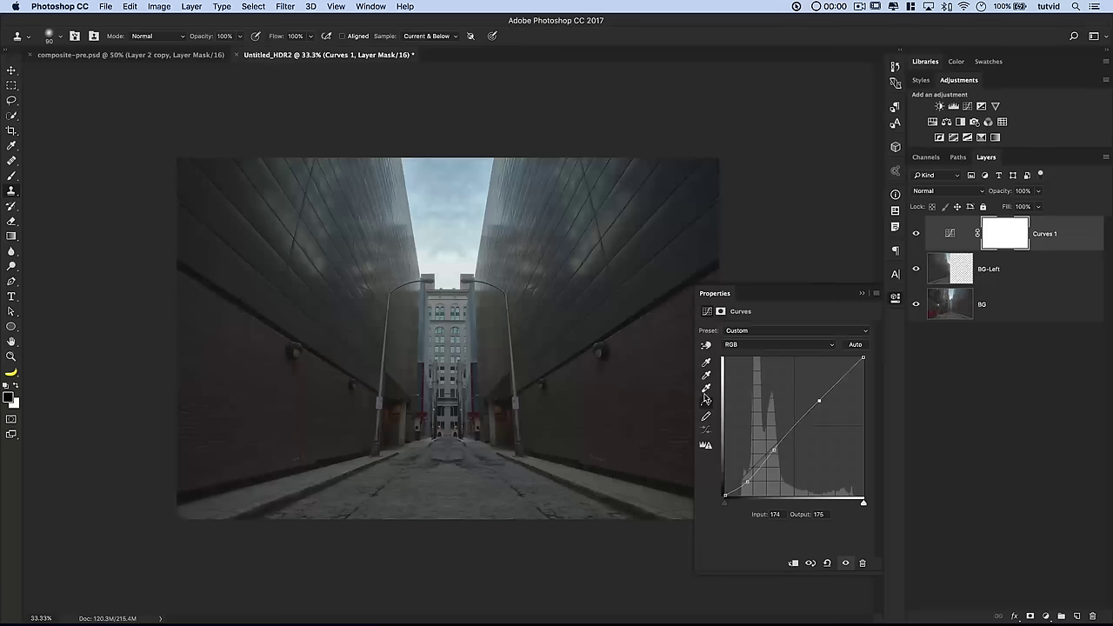
left_click(894, 297)
Compare the alley with and without the Curves 1 adjustment by toggling its visibility
left_click(915, 234)
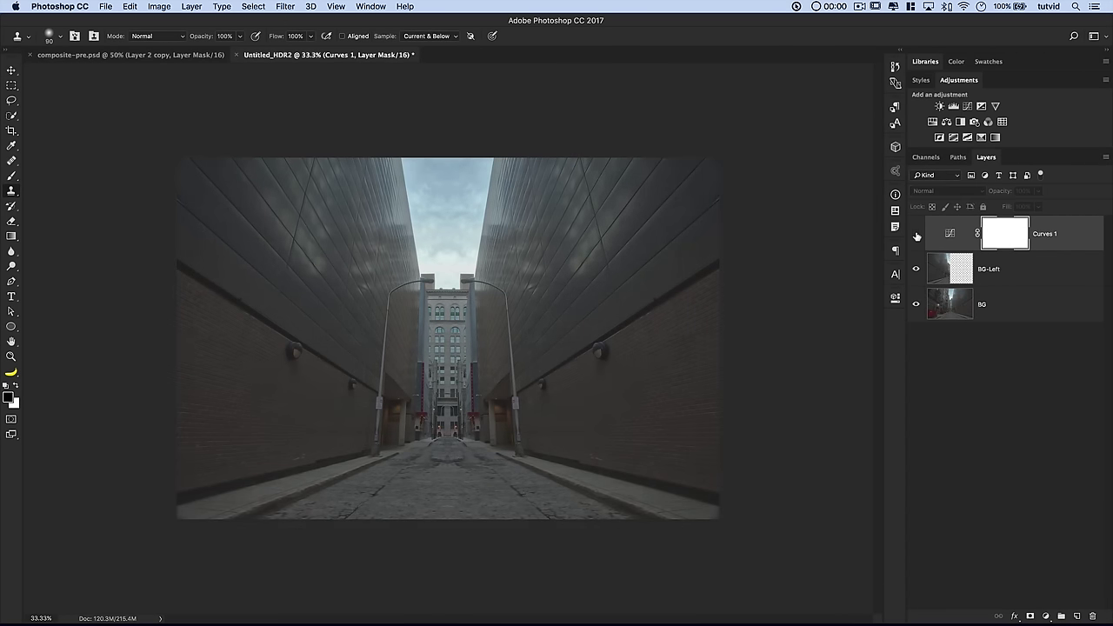
left_click(916, 235)
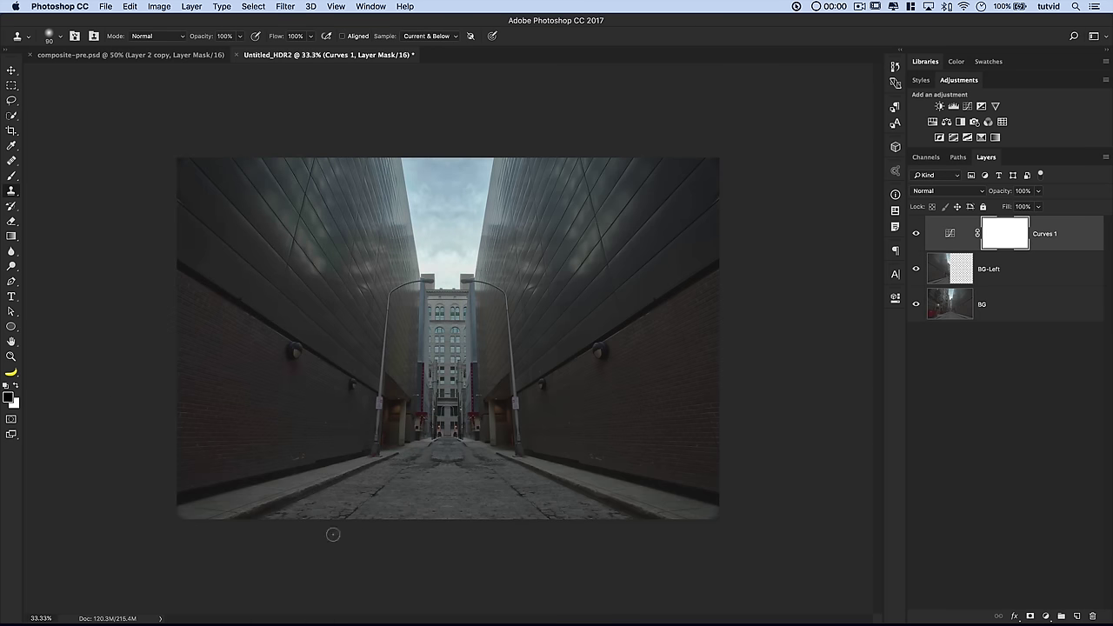
left_click(915, 233)
left_click(915, 233)
left_click(917, 232)
left_click(916, 232)
Switch to Chrome to view the Free Lens Flares Photoshop Brushes page on Brusheezy, and return to Photoshop
key("super+2")
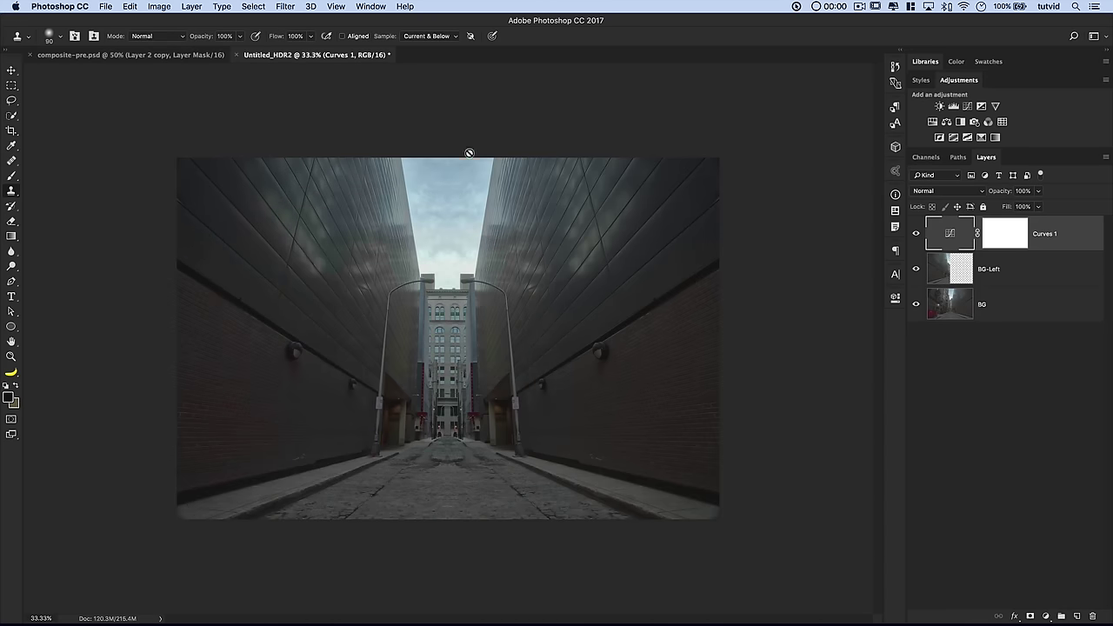
key("super+Tab")
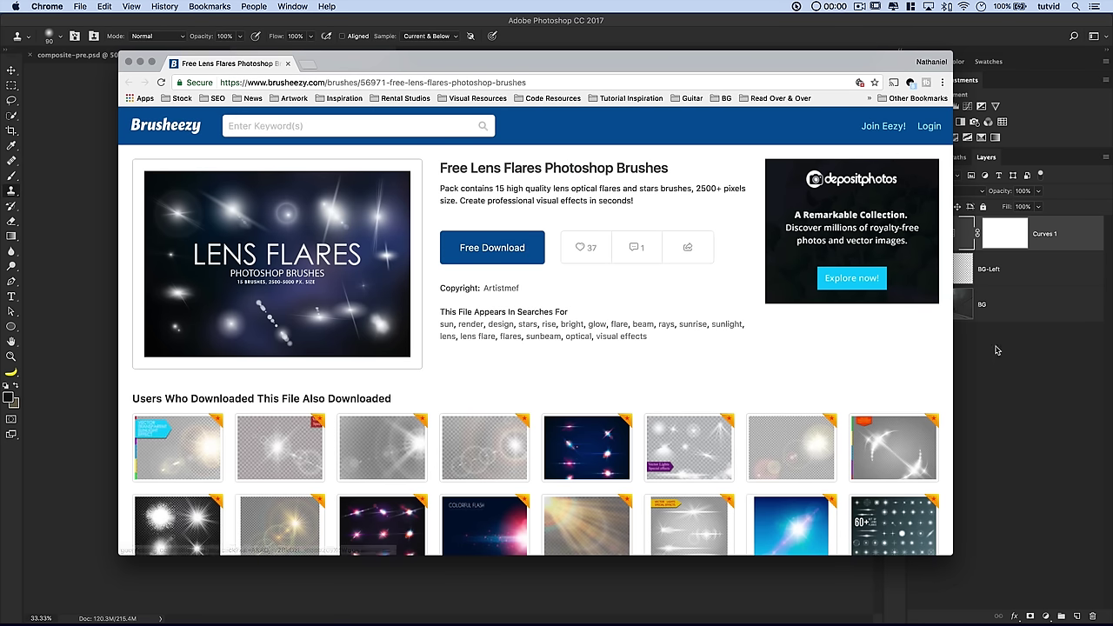
left_click(1008, 400)
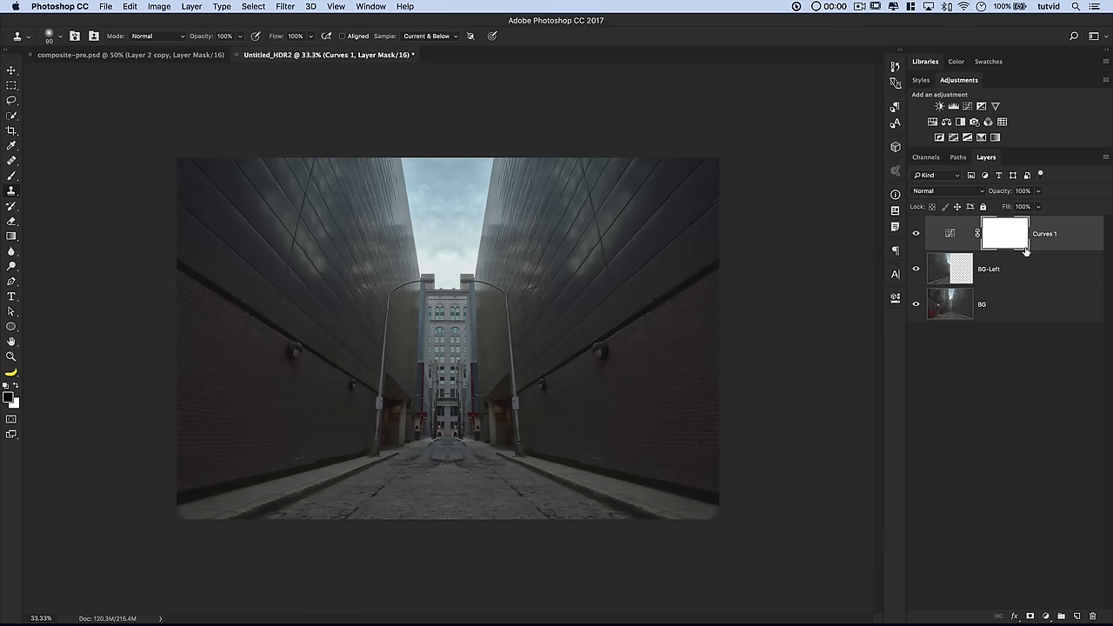
Add an empty layer named light-1 above Curves 1 and ready the Brush tool with white as the foreground color
left_click(1077, 616)
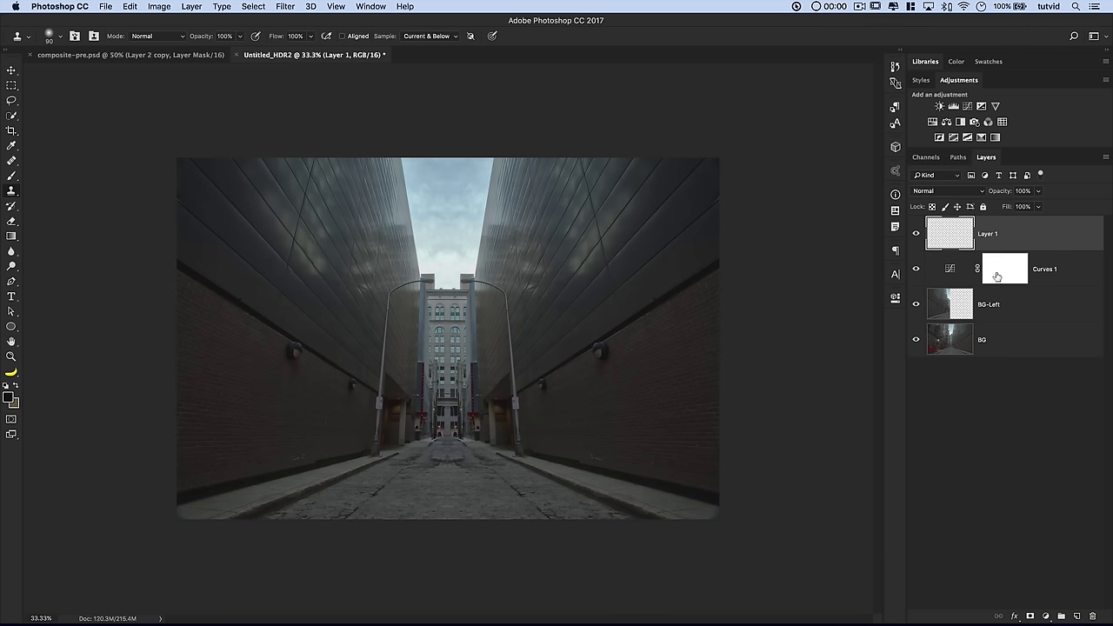
double_click(987, 235)
type("light-1")
key("Return")
left_click(12, 178)
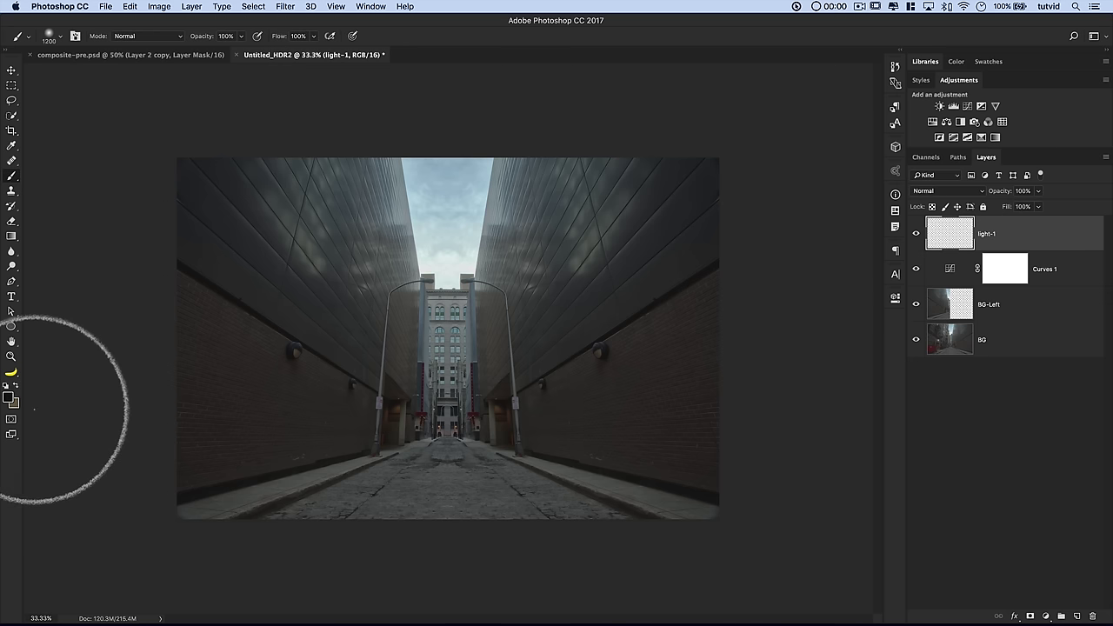
key("d")
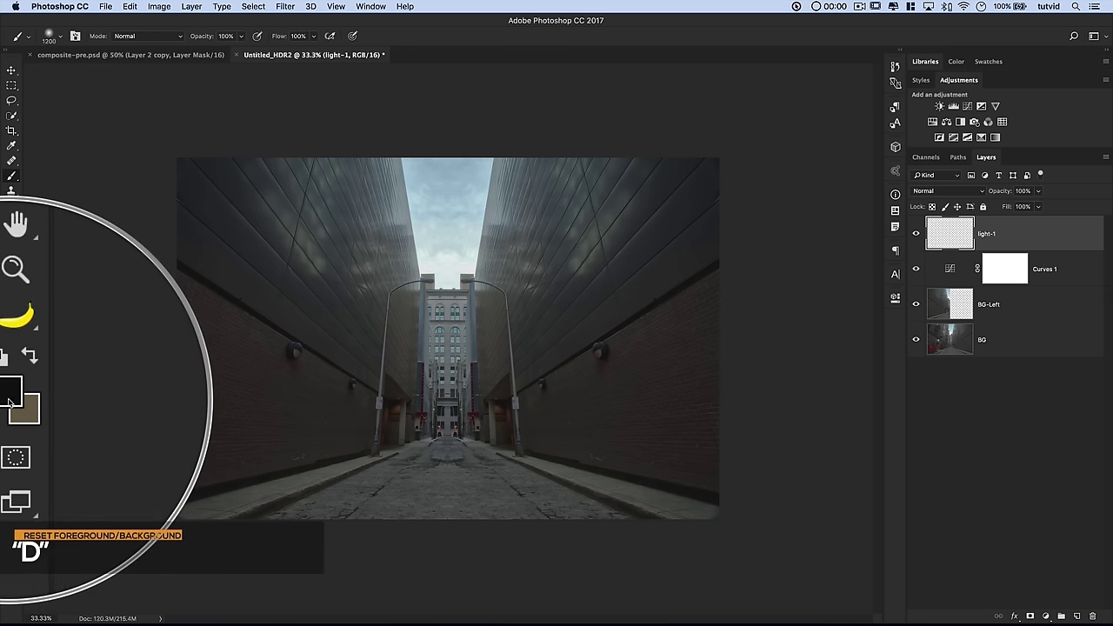
key("x")
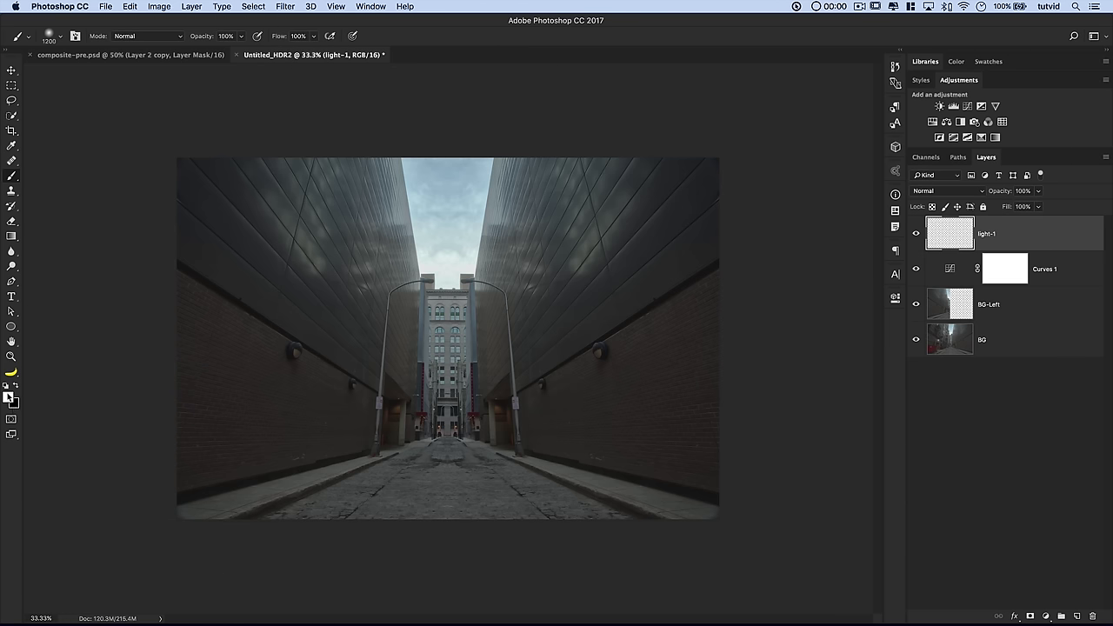
Choose the round lens flare brush tip from the 2000 px presets and set its size to 400 px
right_click(398, 279)
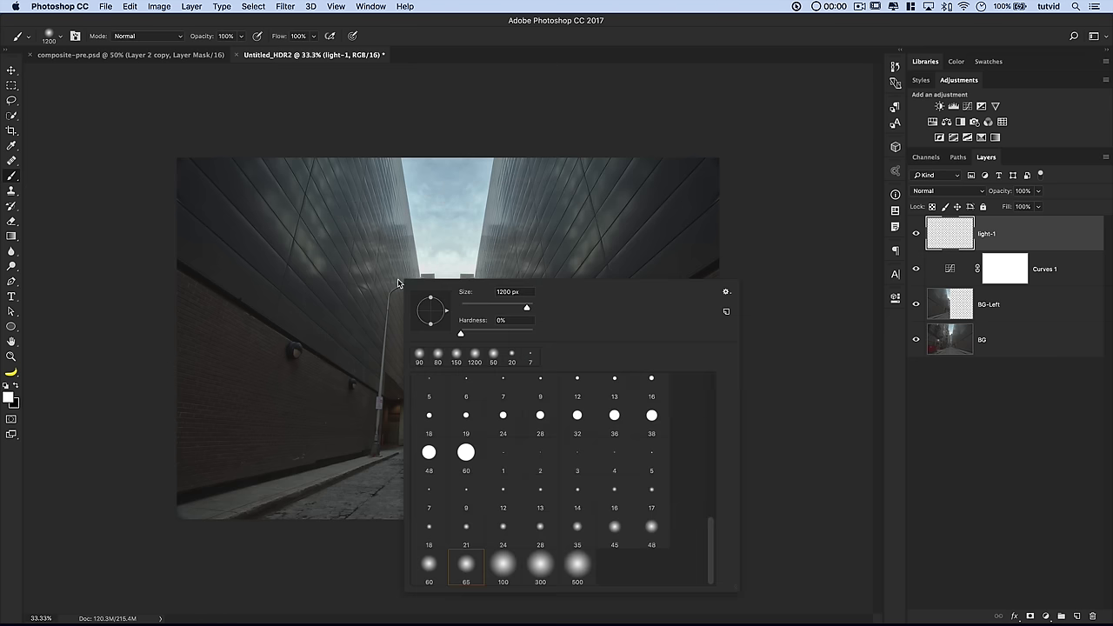
scroll(651, 466, "up", 1)
scroll(652, 467, "up", 5)
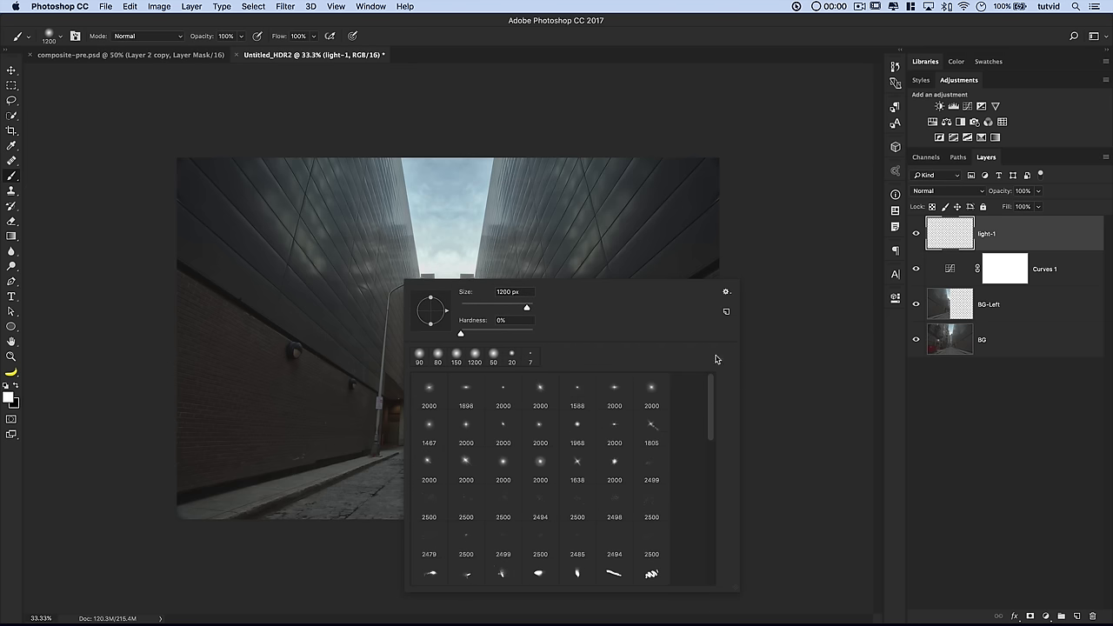
left_click(726, 295)
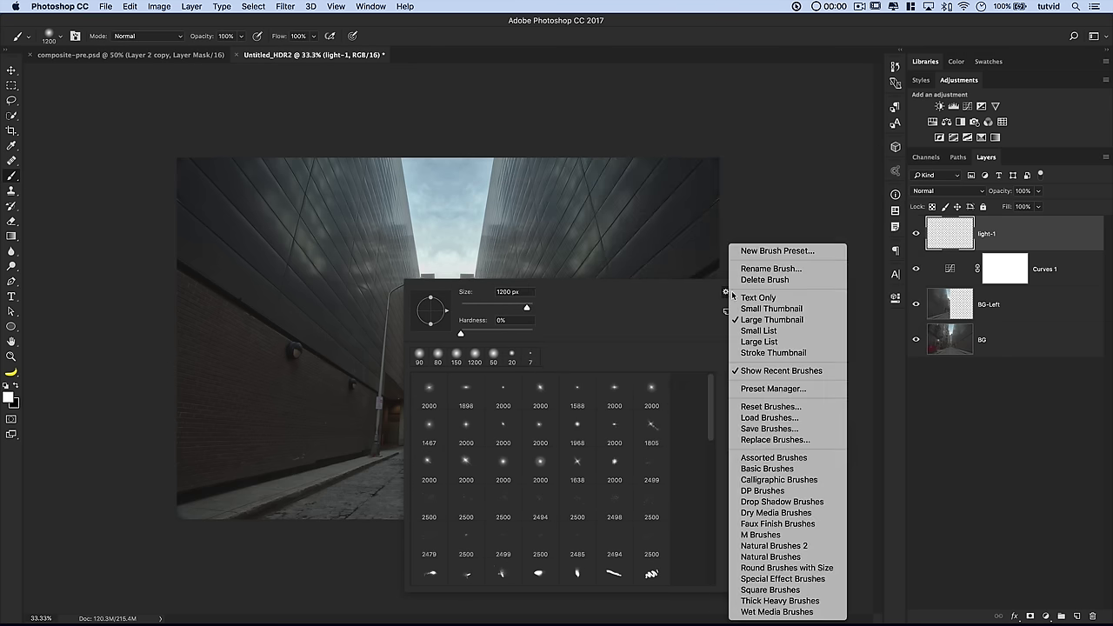
left_click(789, 418)
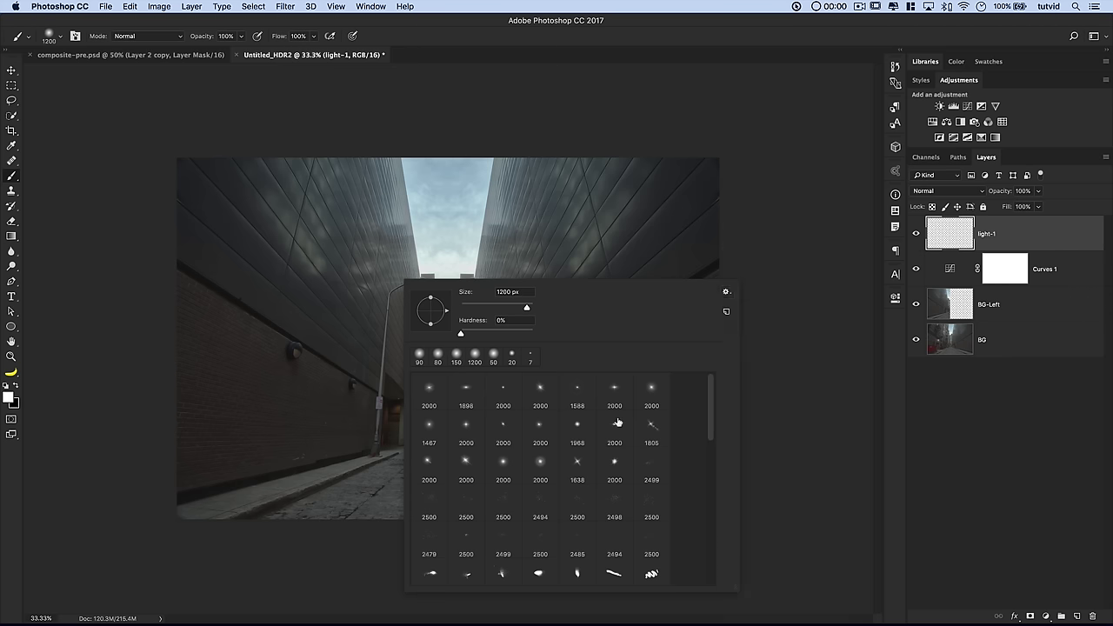
left_click(540, 462)
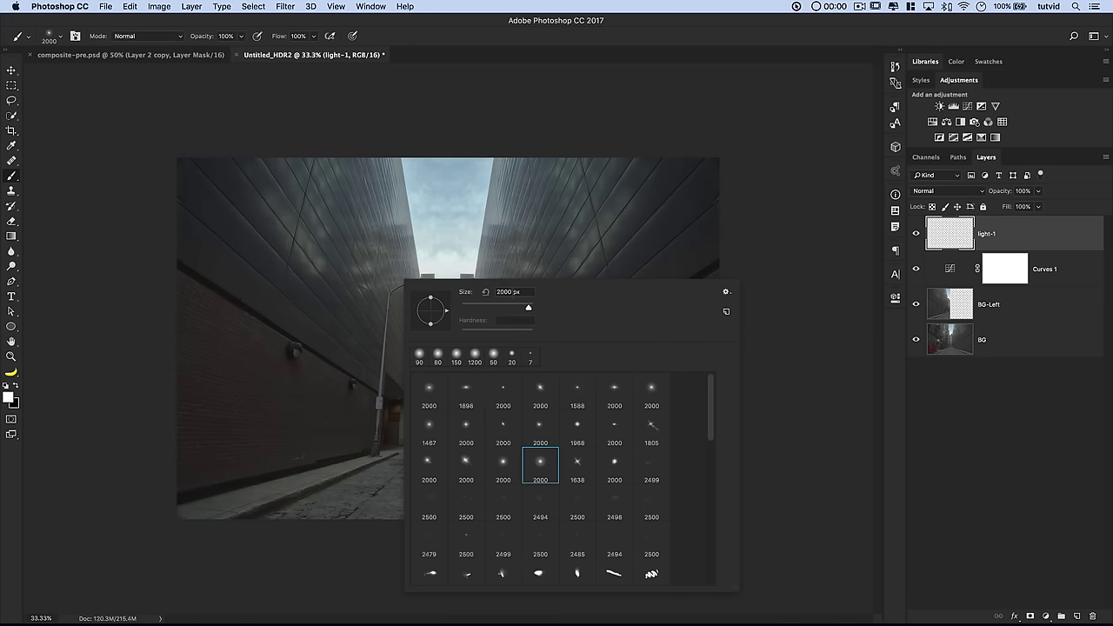
left_click(504, 291)
type("400")
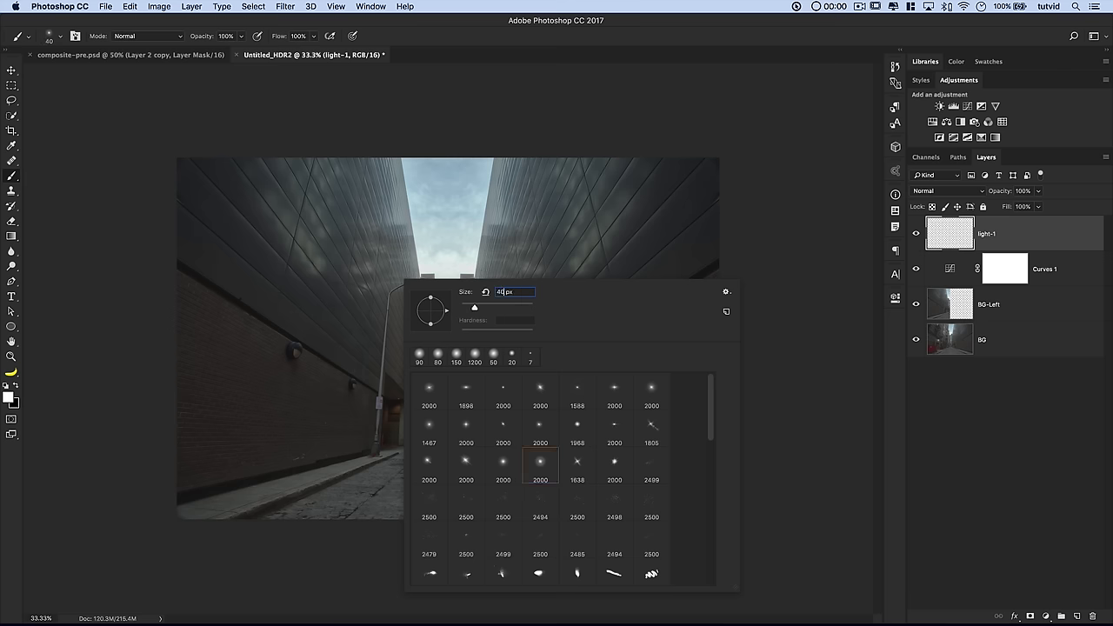
key("Return")
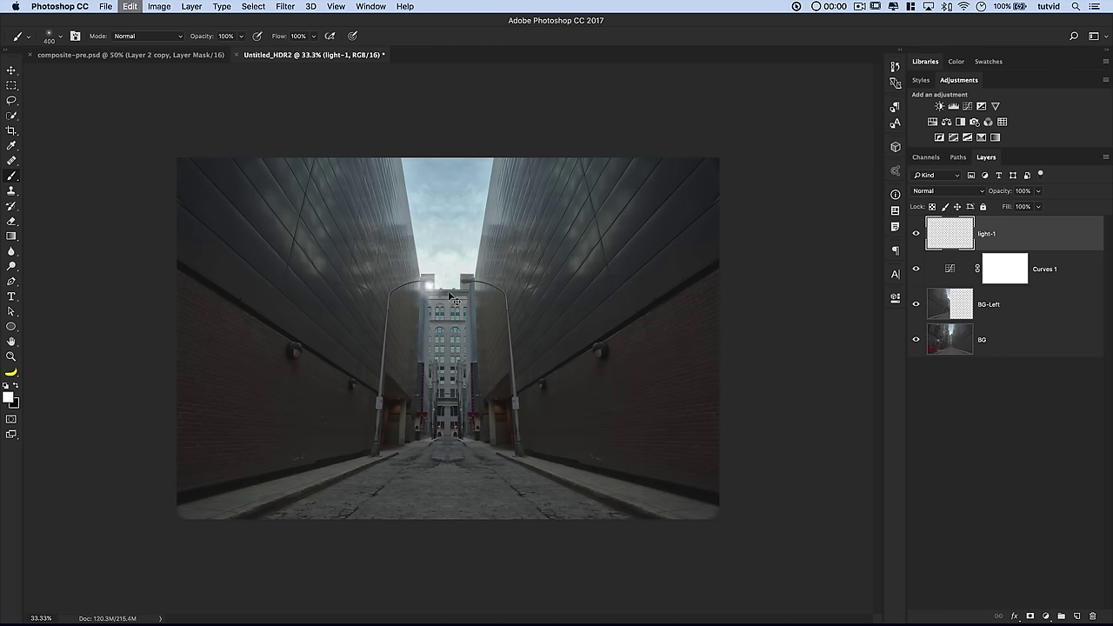
Stamp a white lens flare on the heads of the left and right street lamps on the light-1 layer
key("z")
left_click_drag(431, 284, 451, 320)
key("b")
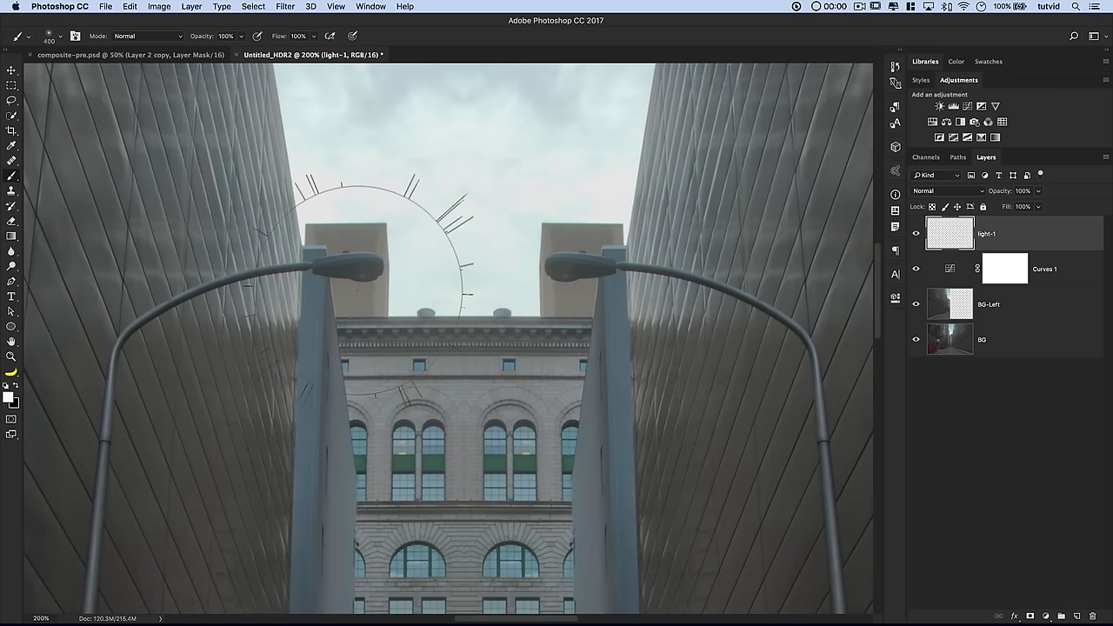
left_click(352, 274)
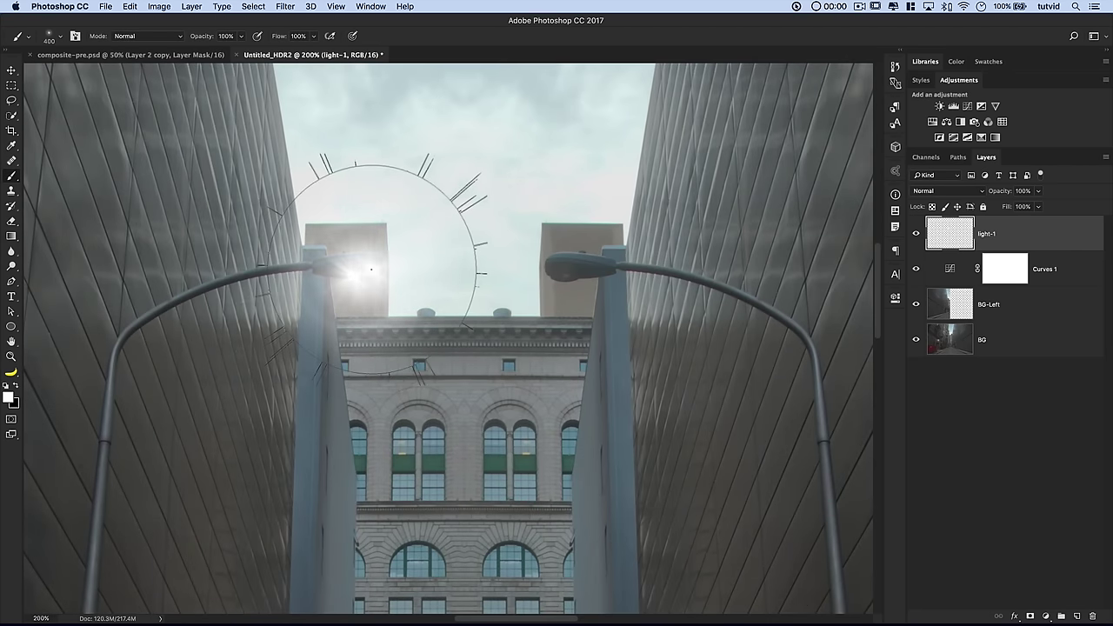
key("ctrl+z")
left_click(363, 274)
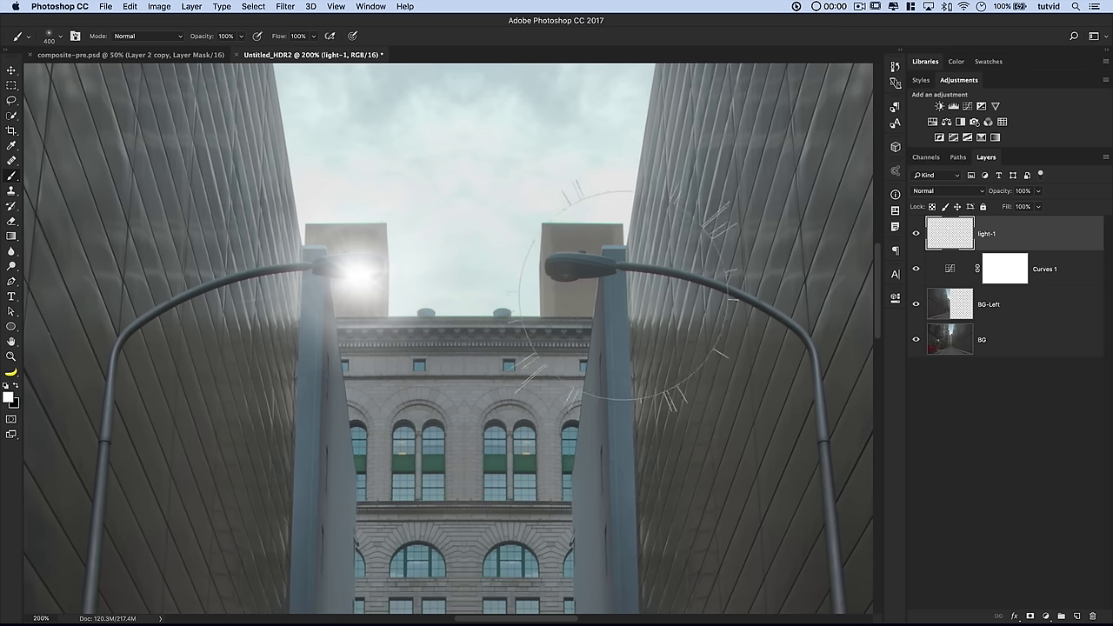
left_click(557, 270)
left_click(567, 274)
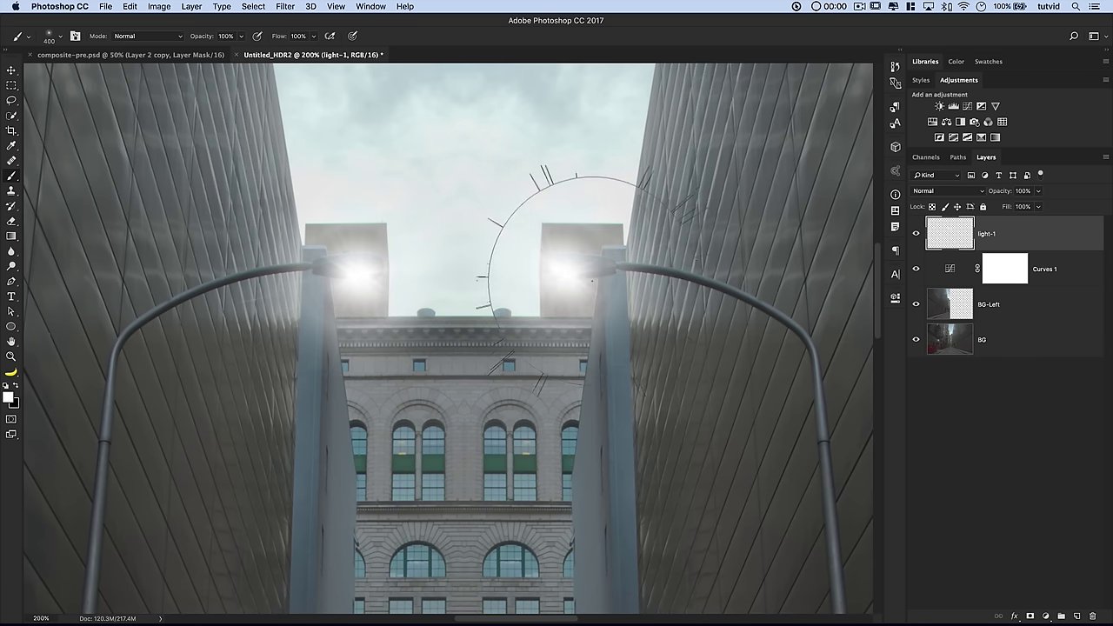
Stamp a downward light beam beneath the left street lamp's flare on light-1, using the 1553 px beam brush tip
left_click_drag(546, 410, 536, 208)
key("super+minus")
key("super+minus")
key("super+minus")
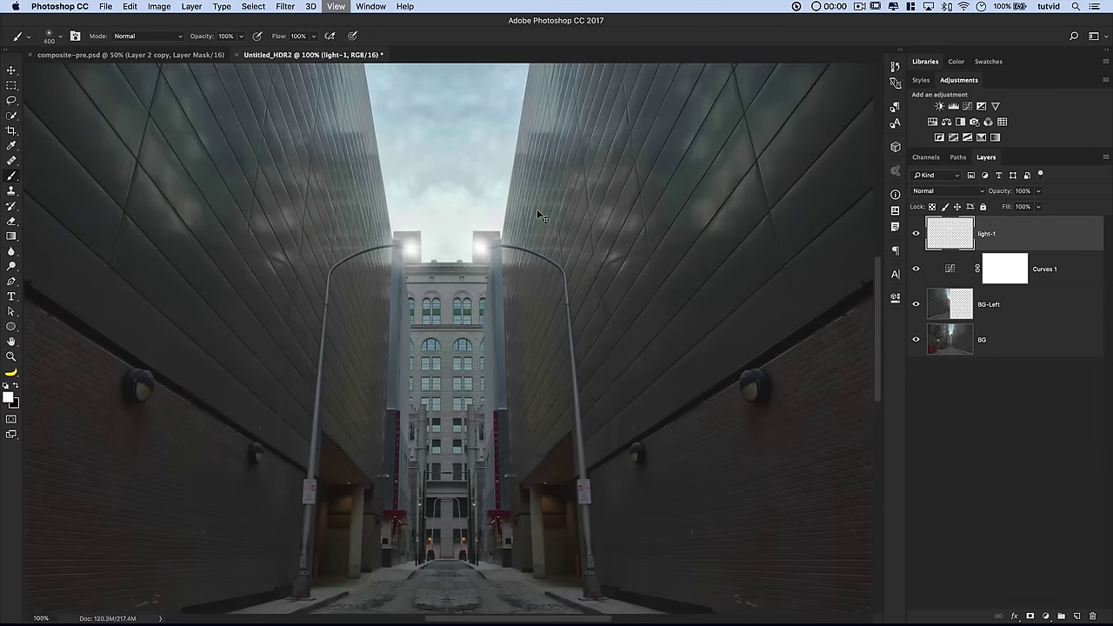
right_click(420, 218)
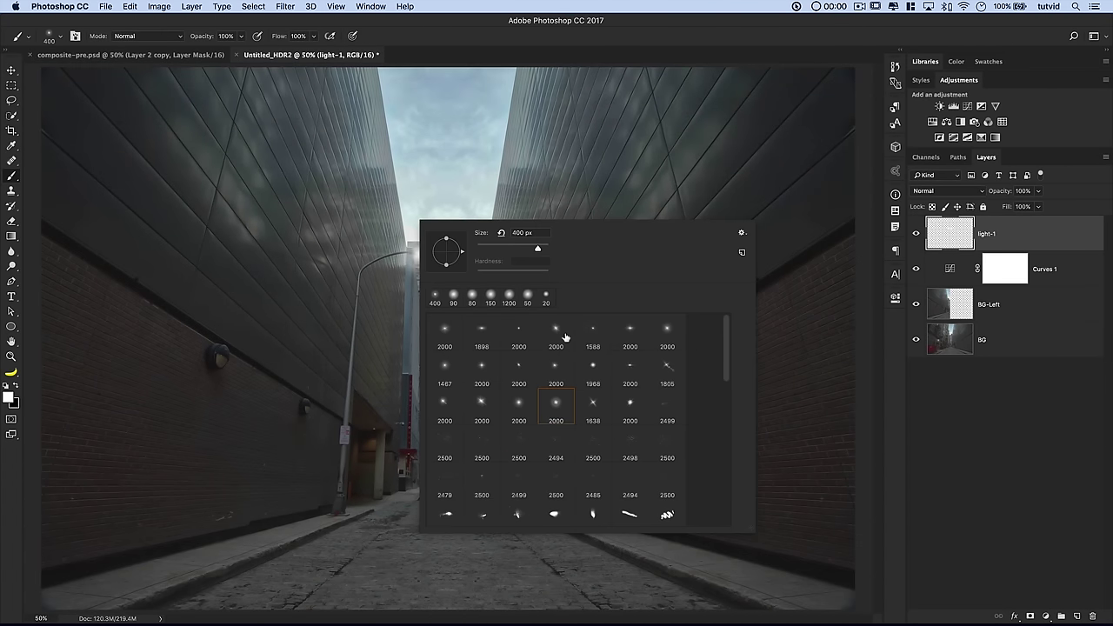
scroll(603, 416, "down", 5)
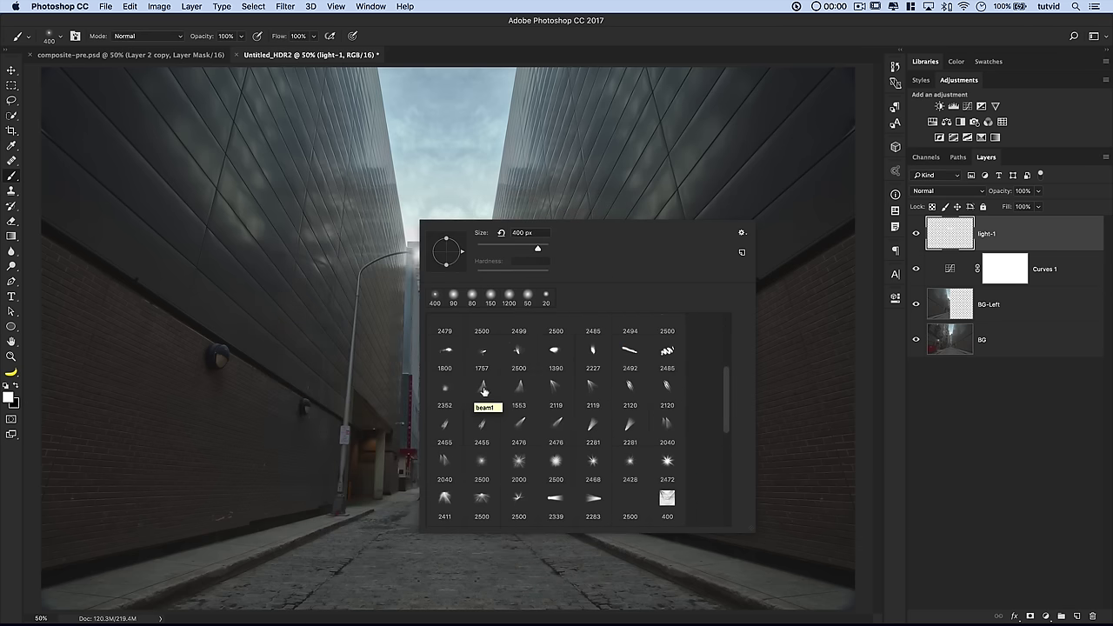
left_click(483, 390)
left_click(296, 347)
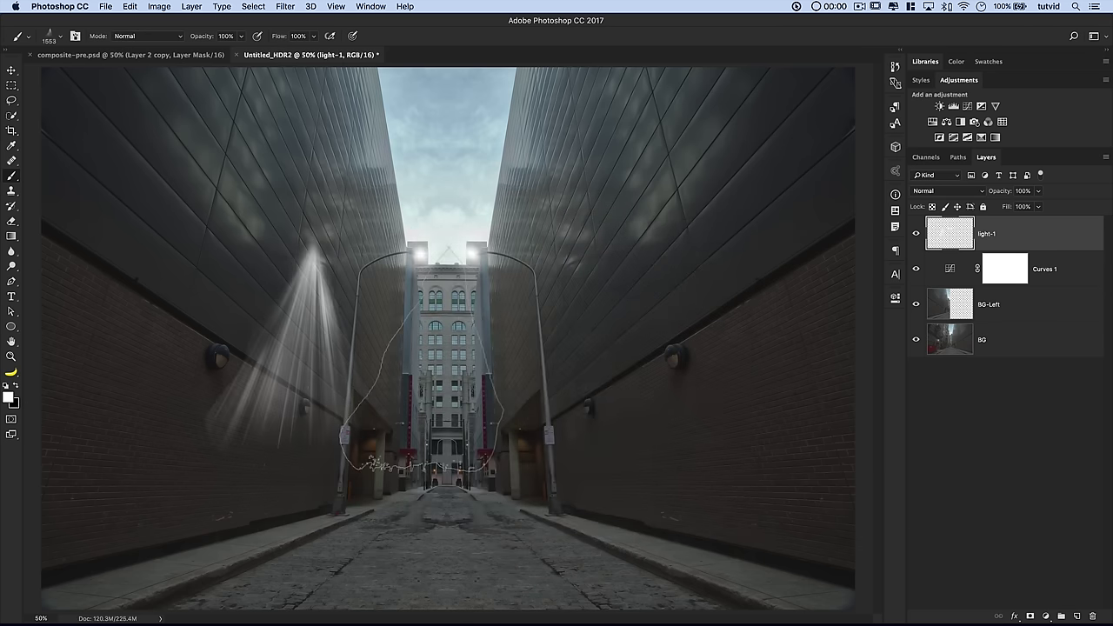
key("ctrl+z")
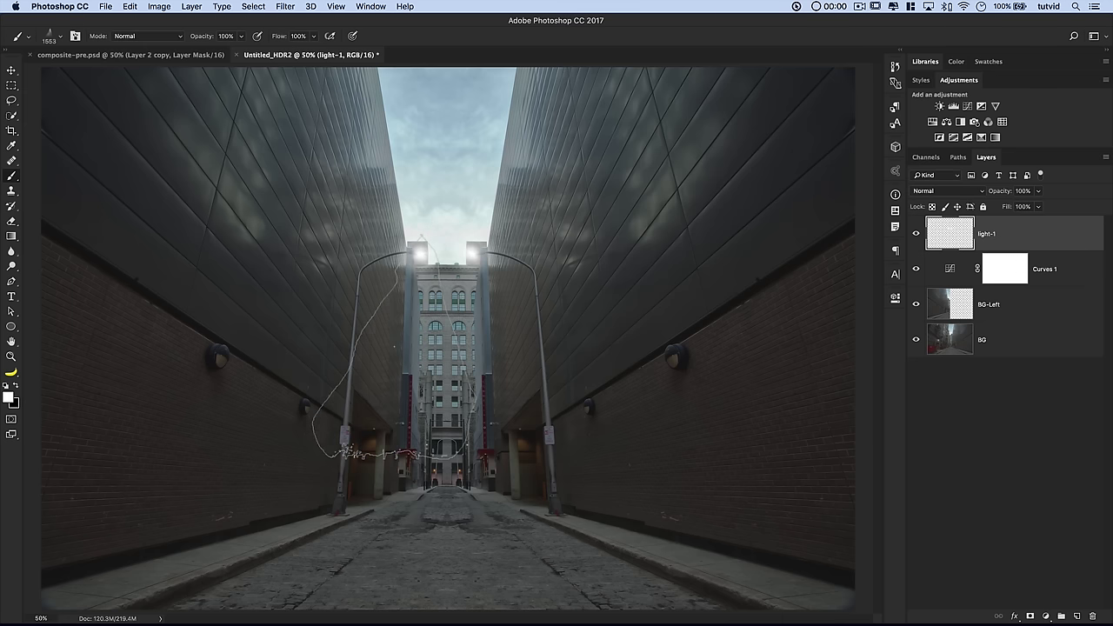
left_click(393, 348)
key("ctrl+z")
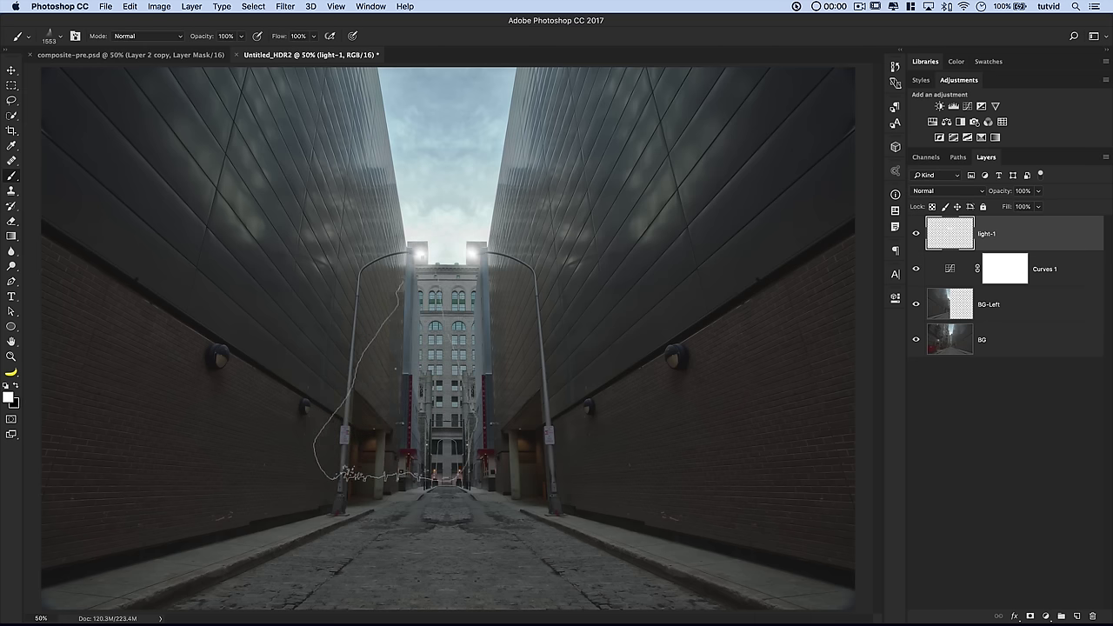
left_click(393, 357)
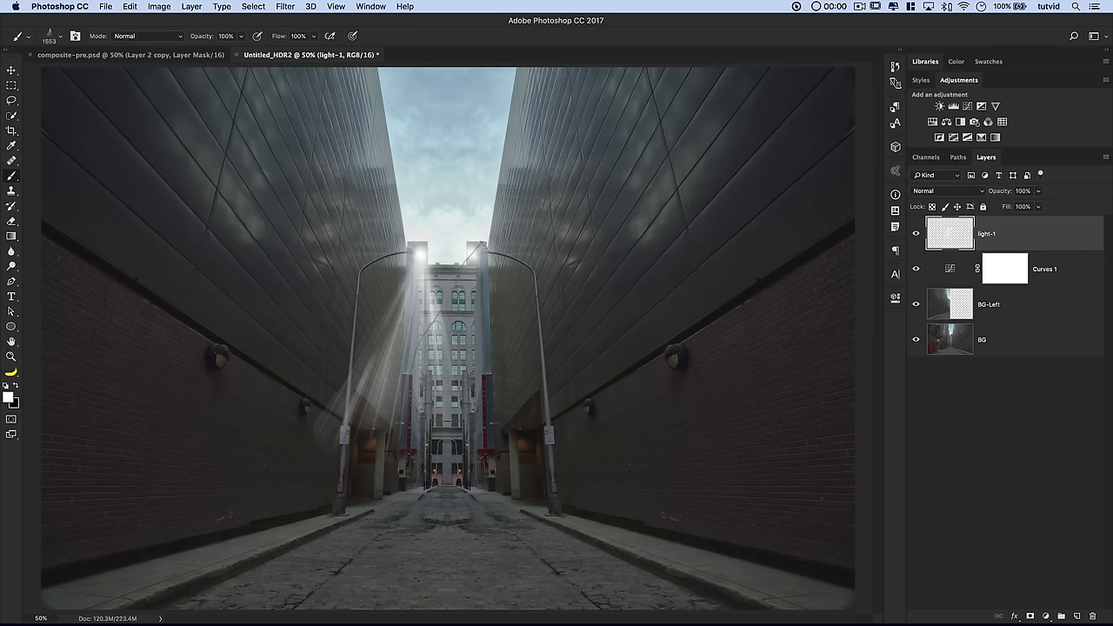
Rotate the beam brush tip to an angle of 11° in its brush tip shape settings
left_click(75, 35)
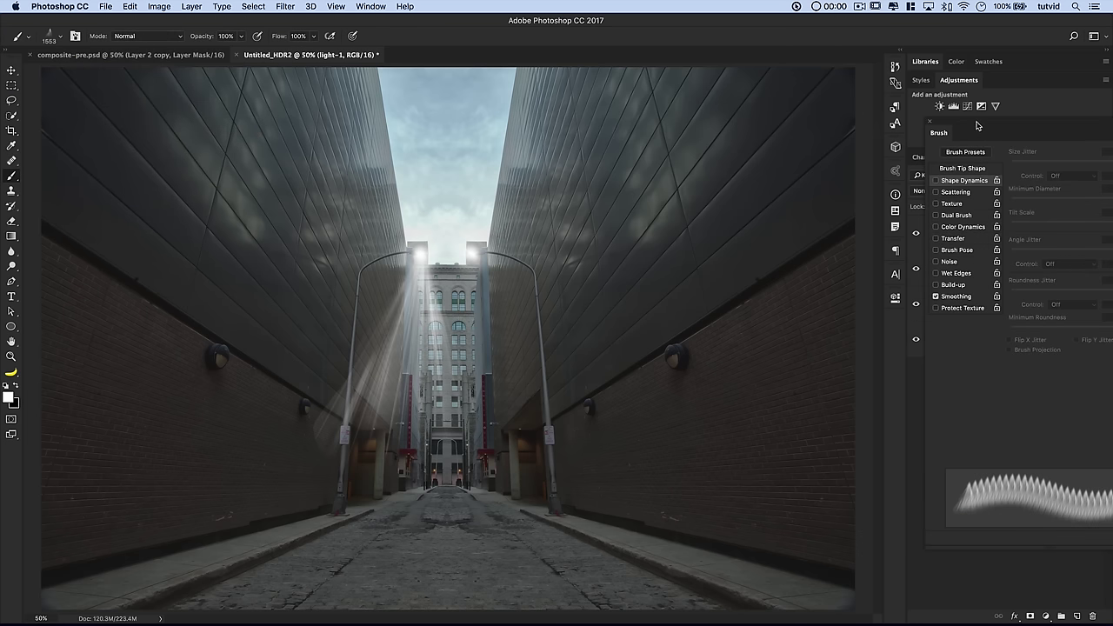
left_click_drag(976, 126, 611, 120)
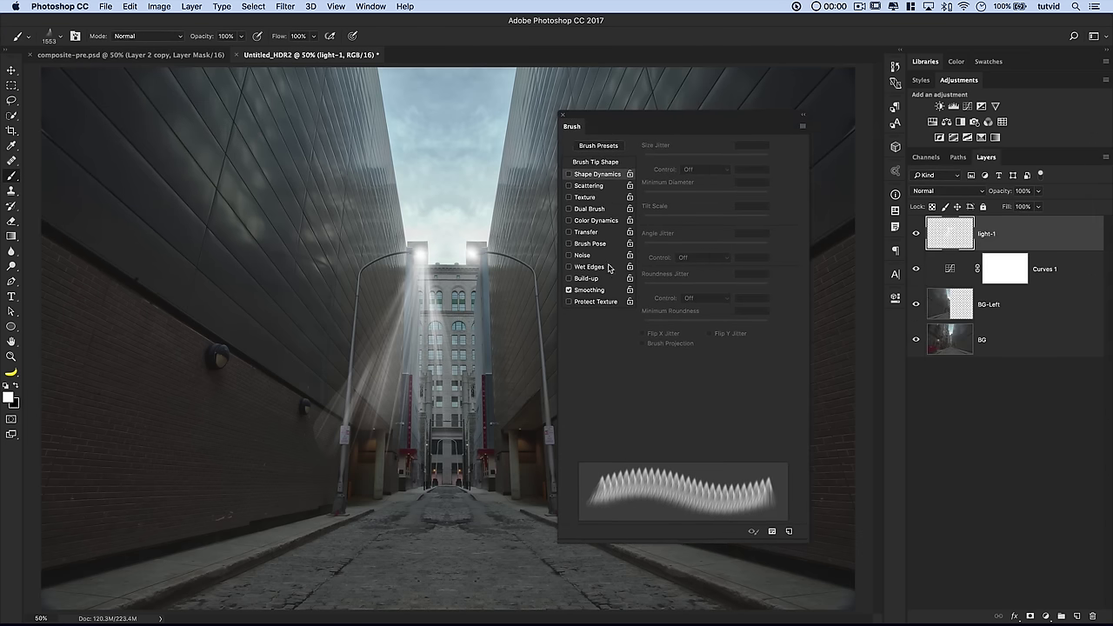
left_click(597, 163)
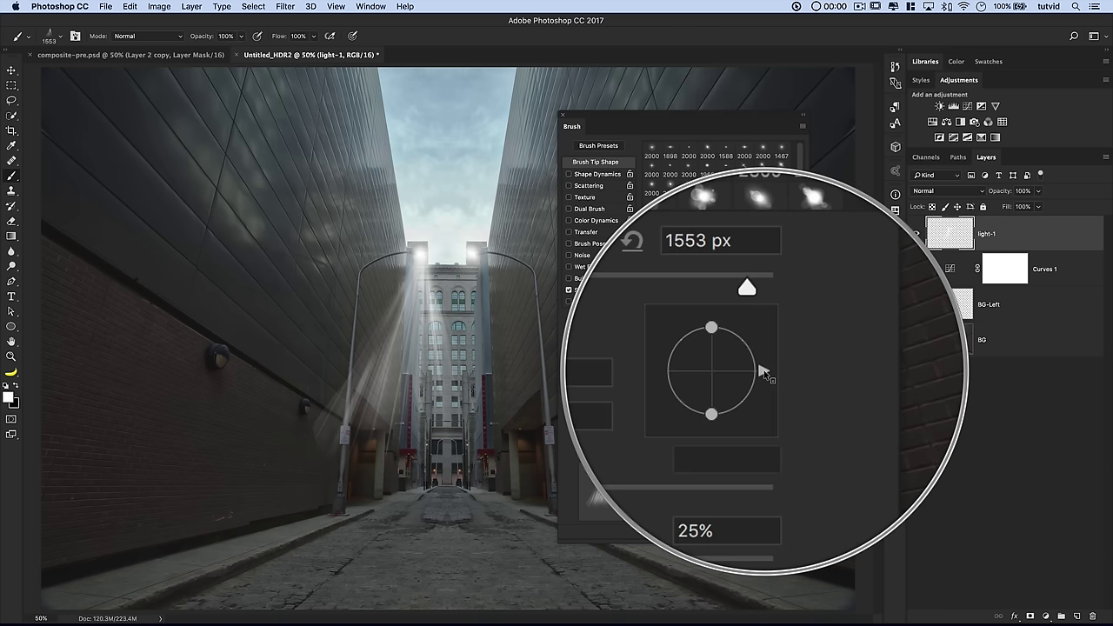
left_click_drag(762, 373, 765, 371)
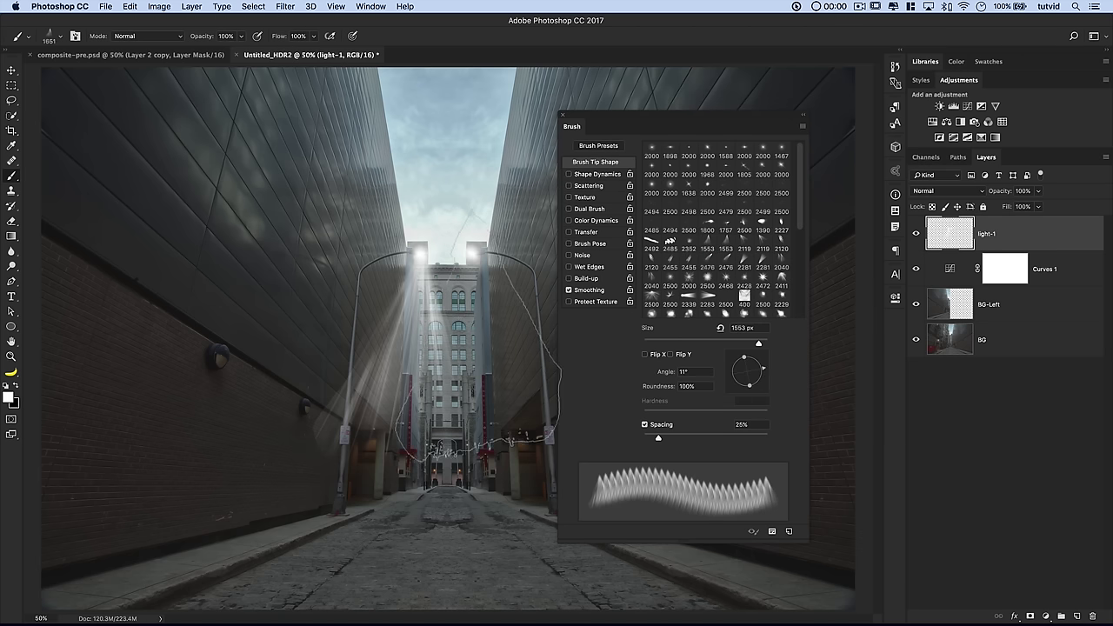
Stamp a downward light beam beneath the right street lamp's flare on light-1 with the beam brush at 1651 px, retrying its placement
left_click(474, 252)
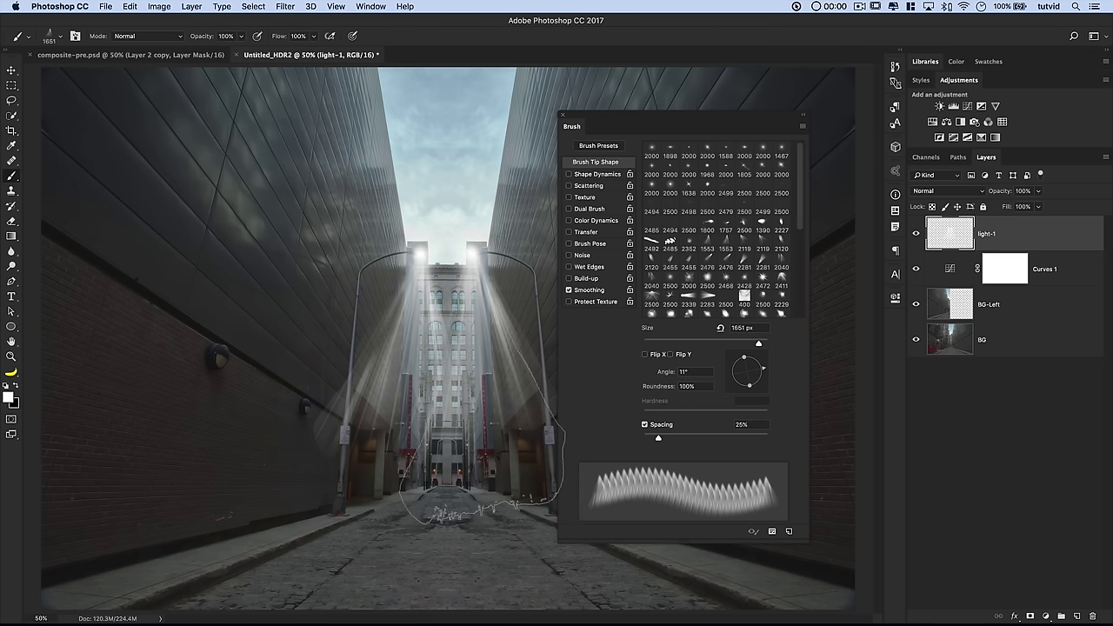
key("super+z")
key("super+z")
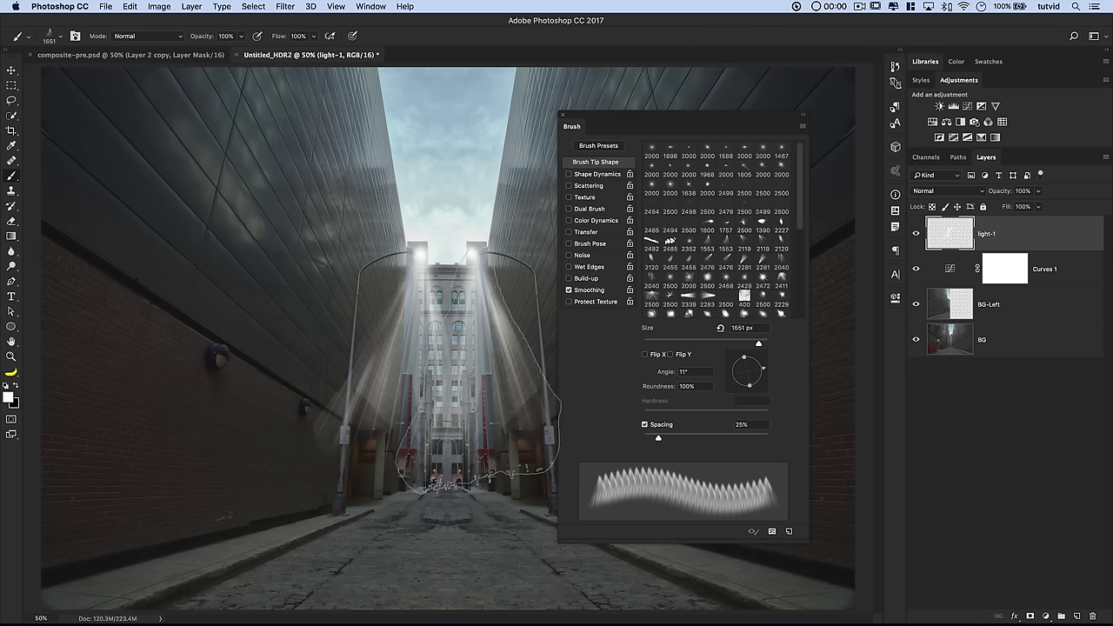
key("super+z")
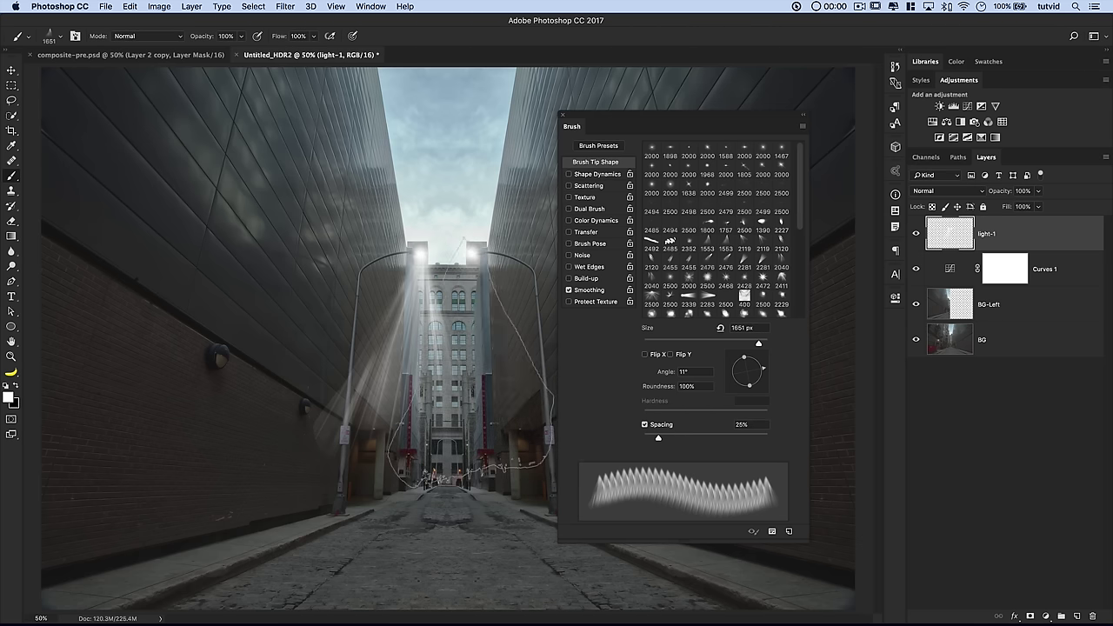
key("super+z")
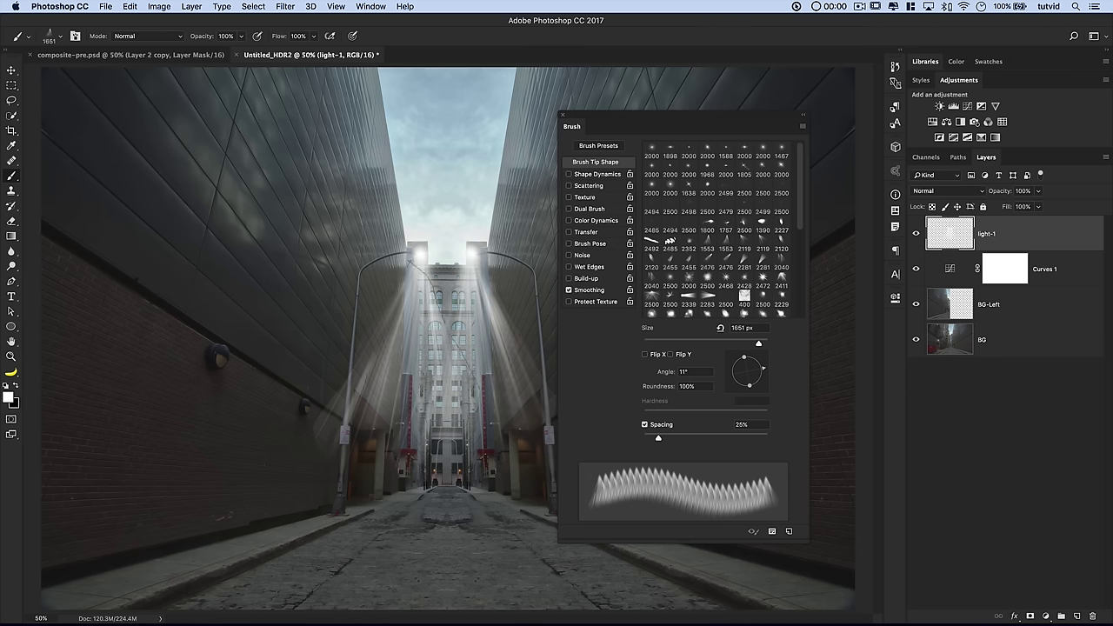
left_click(563, 116)
key("v")
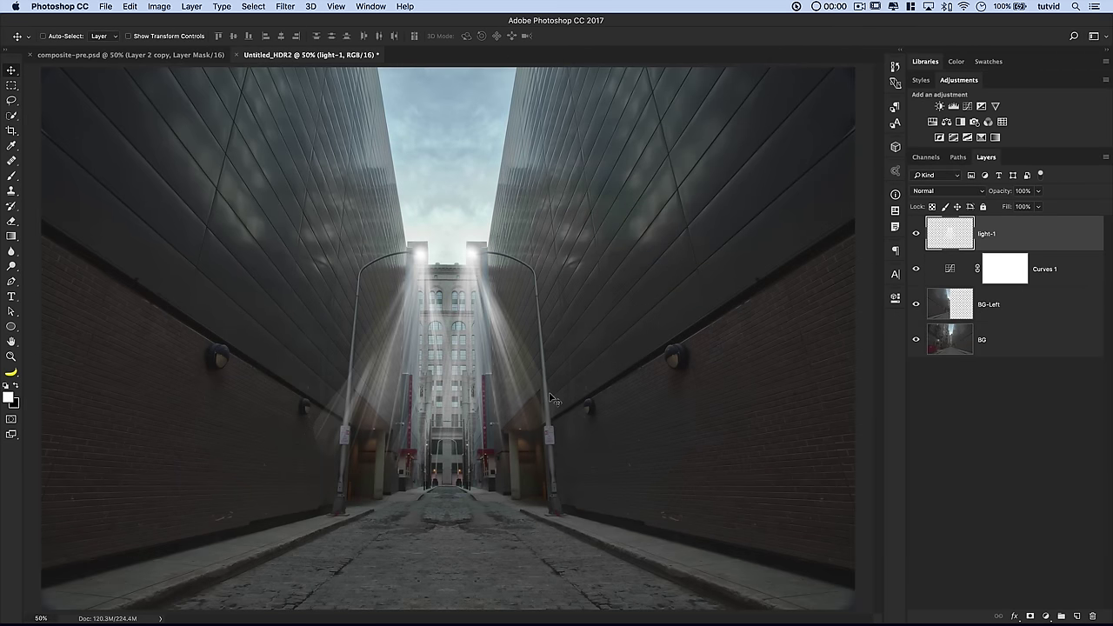
Apply a Motion Blur with an angle of 90° and a distance of 90 pixels to the light-1 layer
left_click(283, 7)
mouse_move(331, 142)
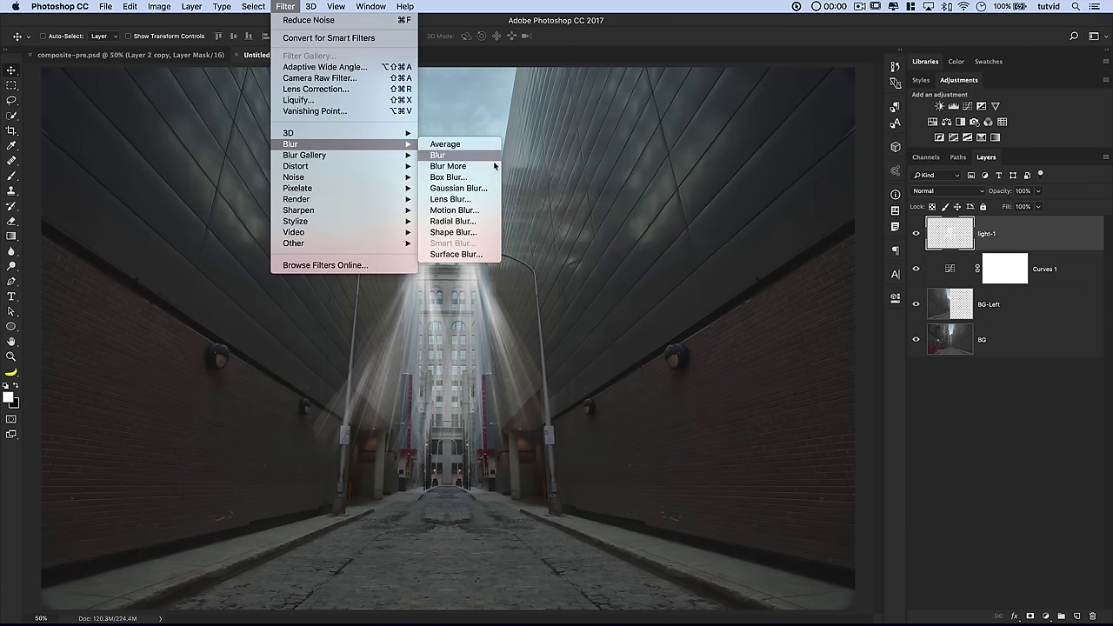
left_click(472, 210)
left_click_drag(566, 142, 715, 151)
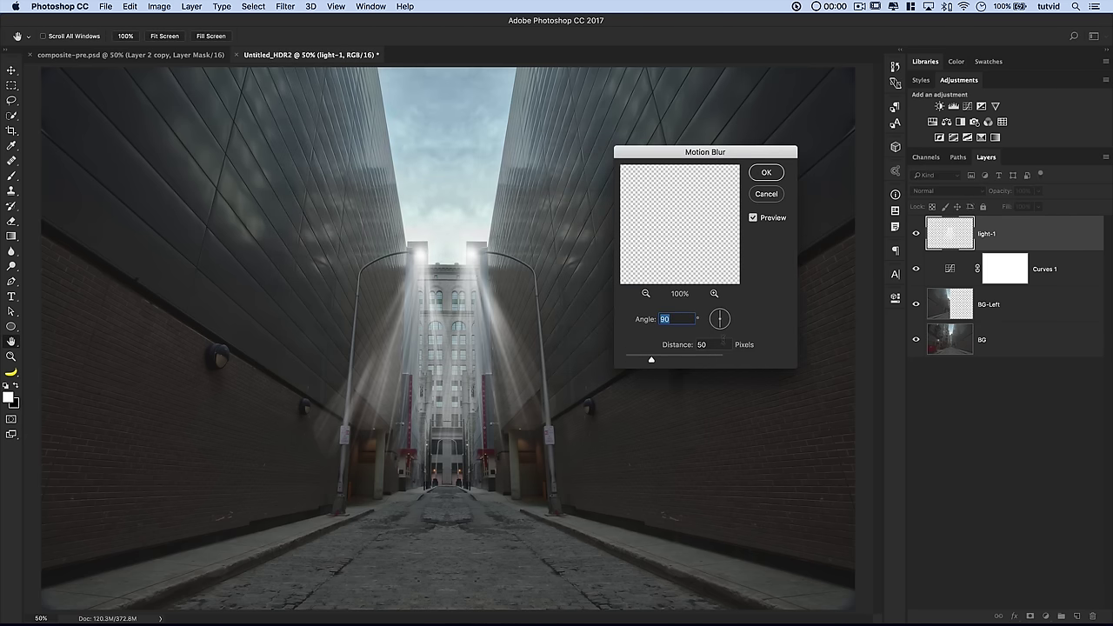
left_click(704, 345)
type("12")
type("90")
key("Tab")
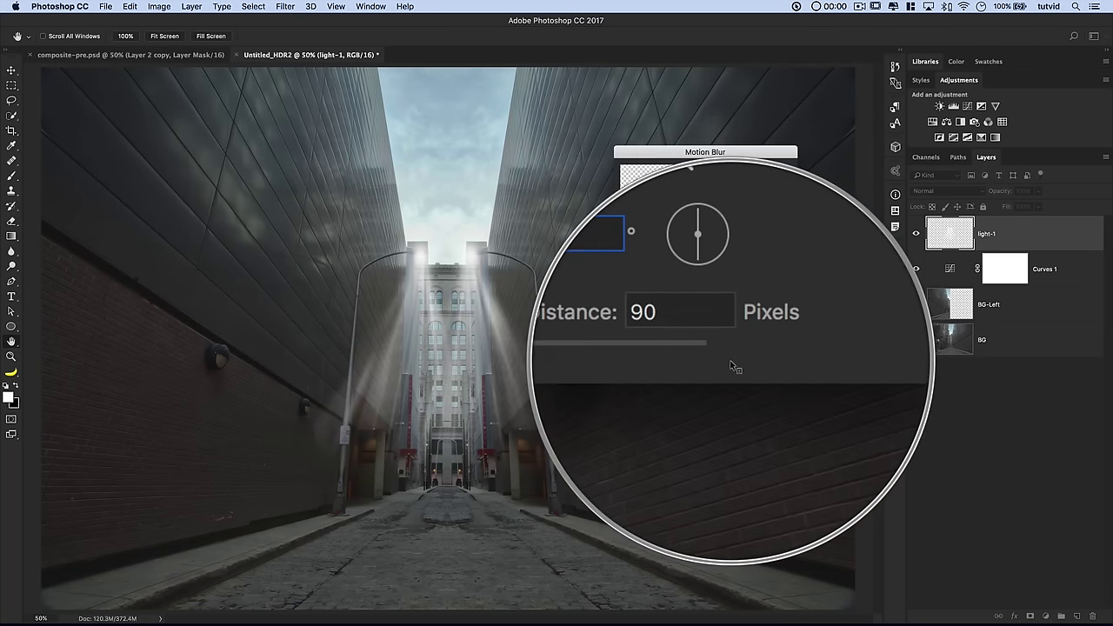
left_click(766, 173)
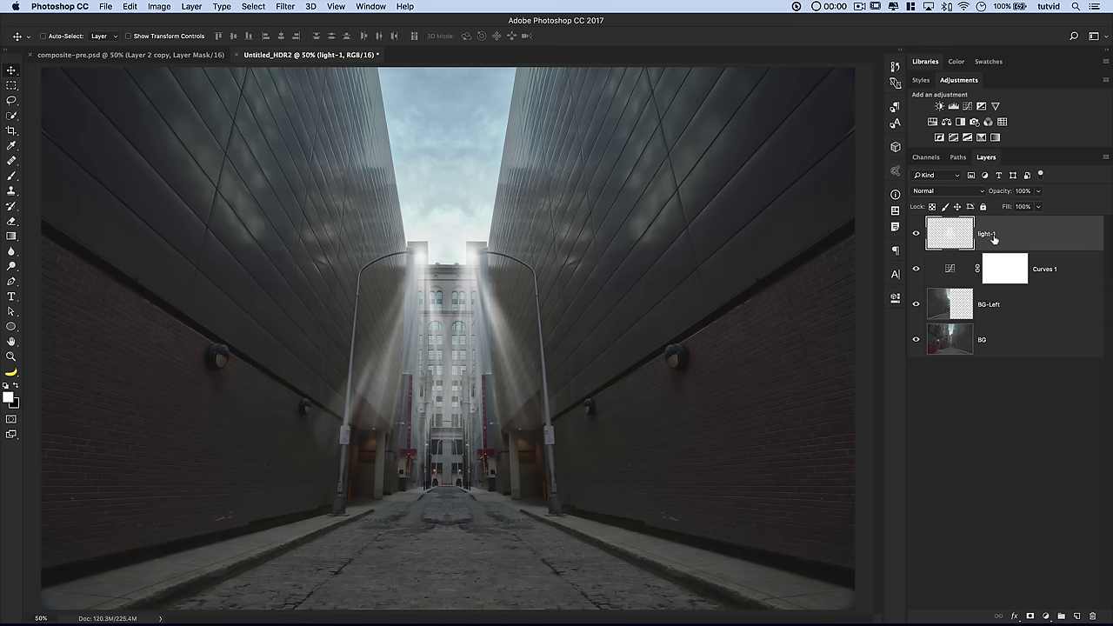
Duplicate the light-1 layer, hide the copy and select the original light-1 layer
key("super+j")
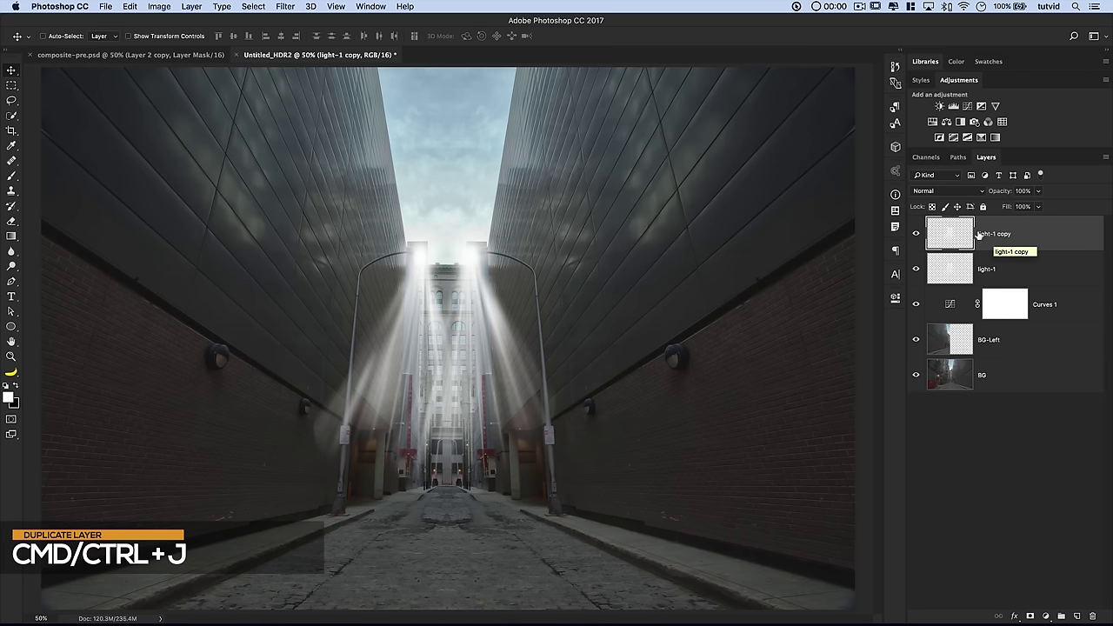
left_click(916, 234)
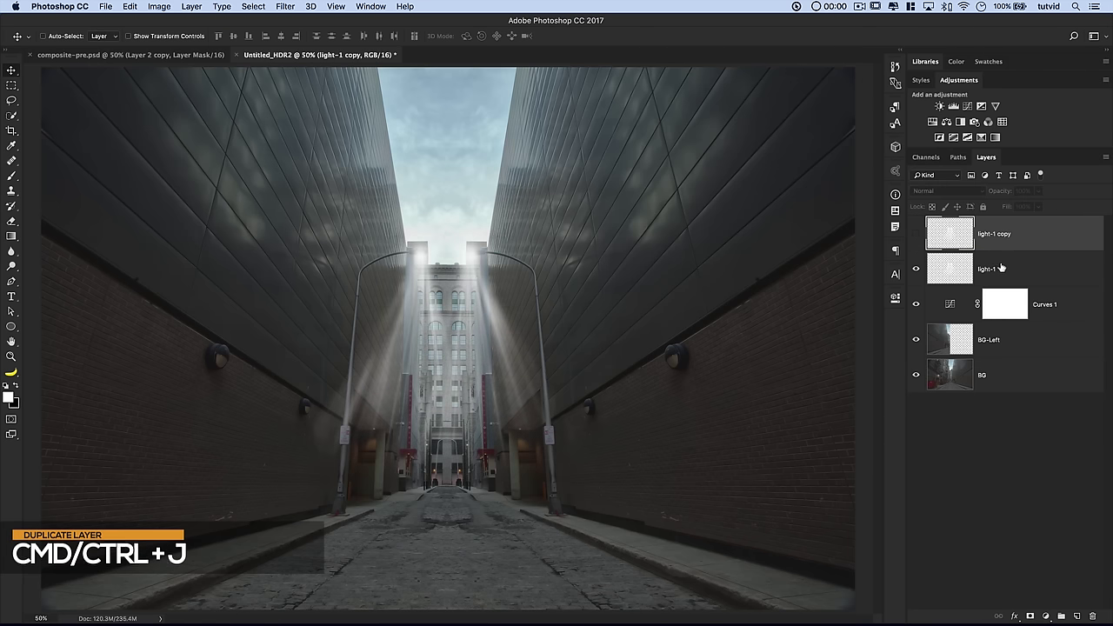
left_click(966, 268)
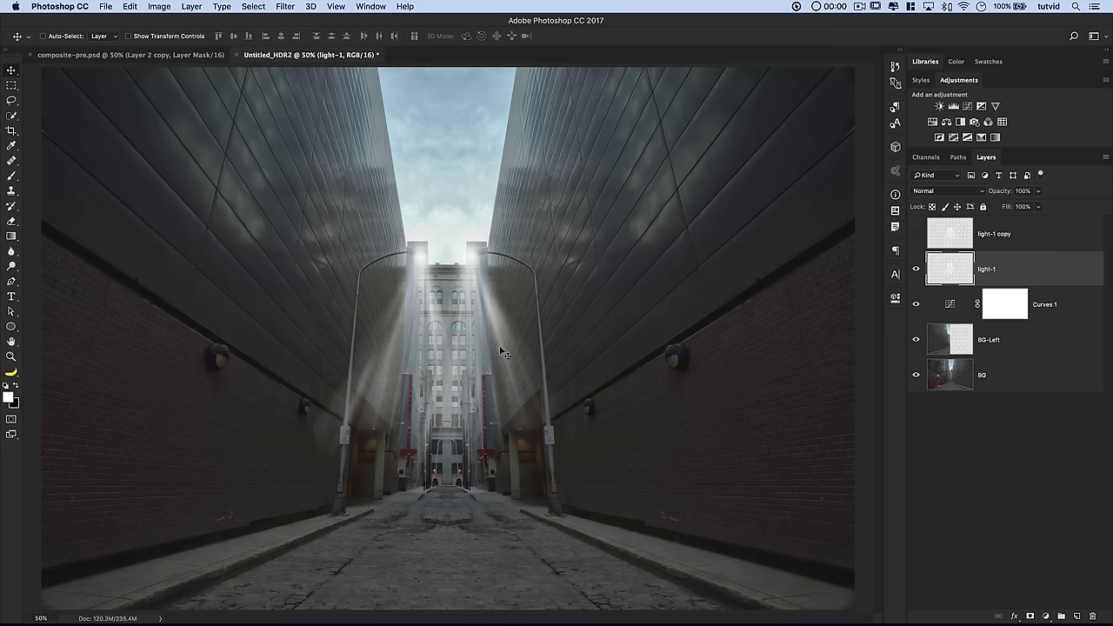
Colorize light-1 orange with Hue/Saturation, using hue 30, saturation 100 and lightness -22
key("super")
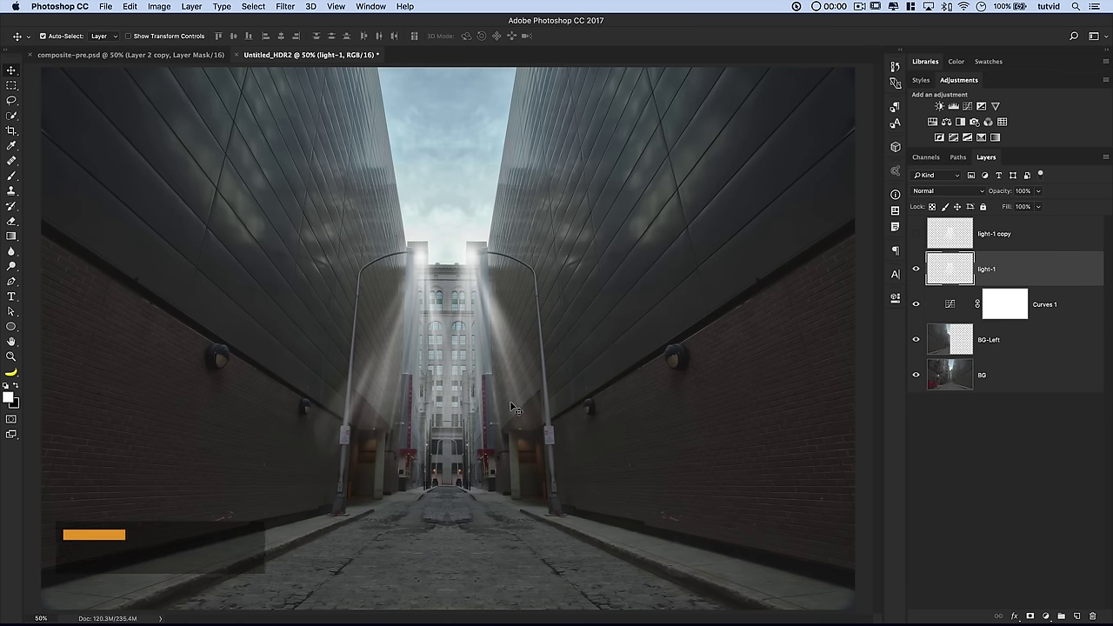
key("super+u")
left_click_drag(871, 252, 720, 176)
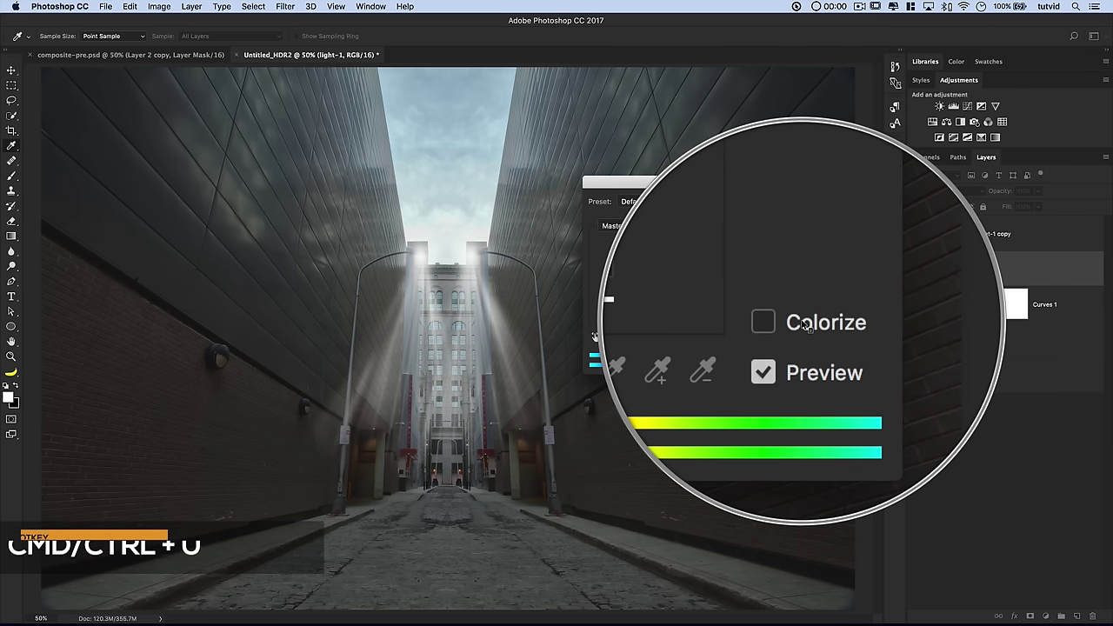
left_click(790, 322)
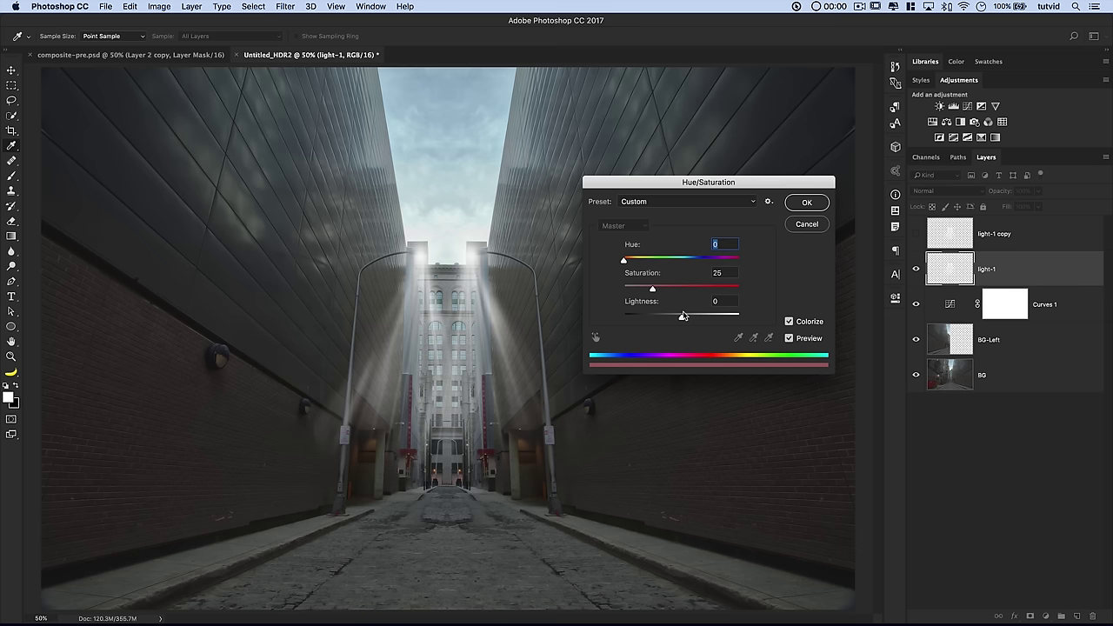
left_click_drag(683, 315, 743, 289)
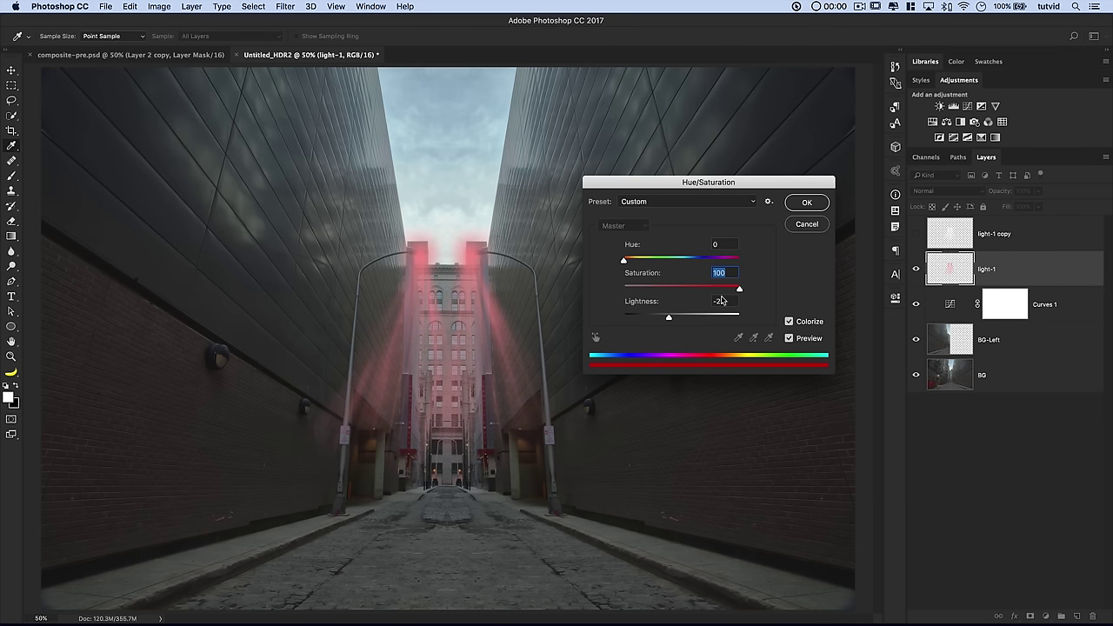
left_click_drag(630, 264, 633, 262)
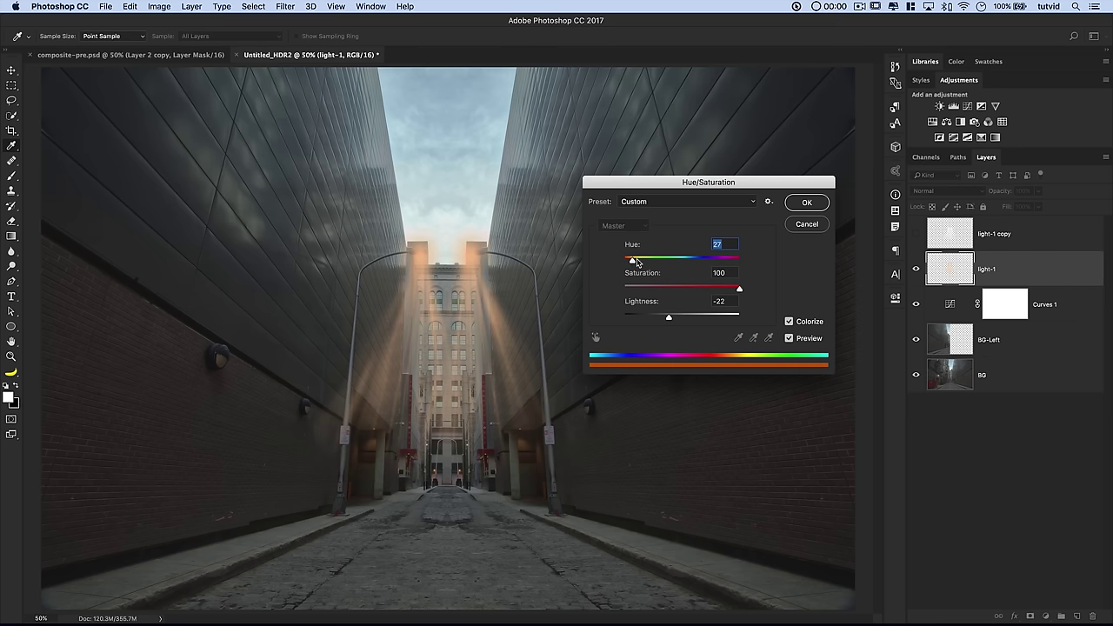
type("30")
left_click(808, 203)
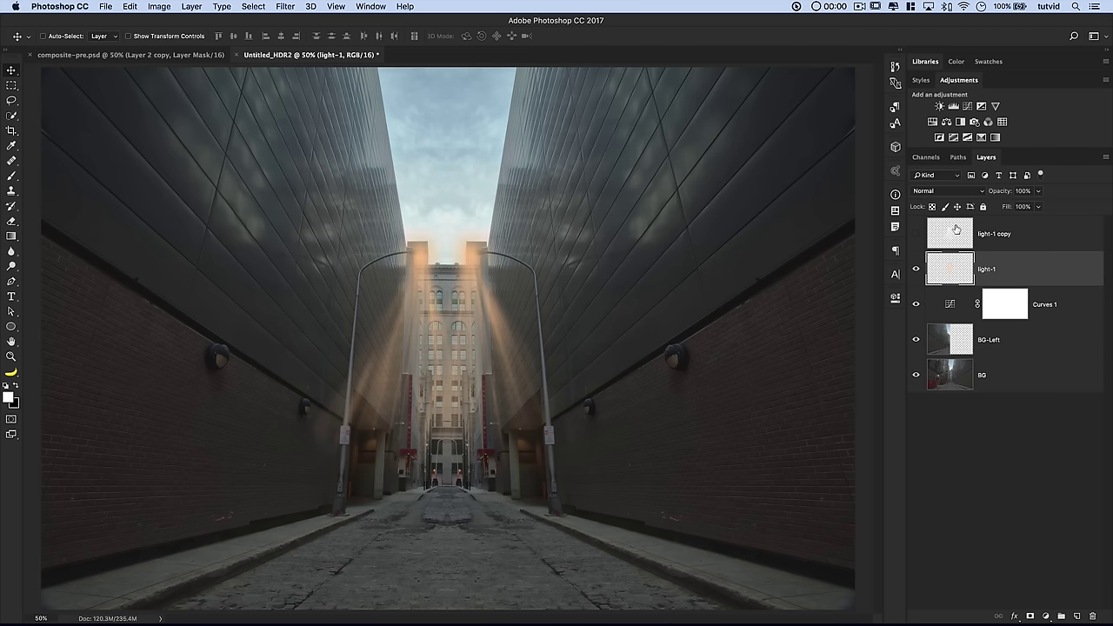
Set light-1's blend mode to Screen, and show light-1 copy with its blend mode set to Overlay
left_click(941, 192)
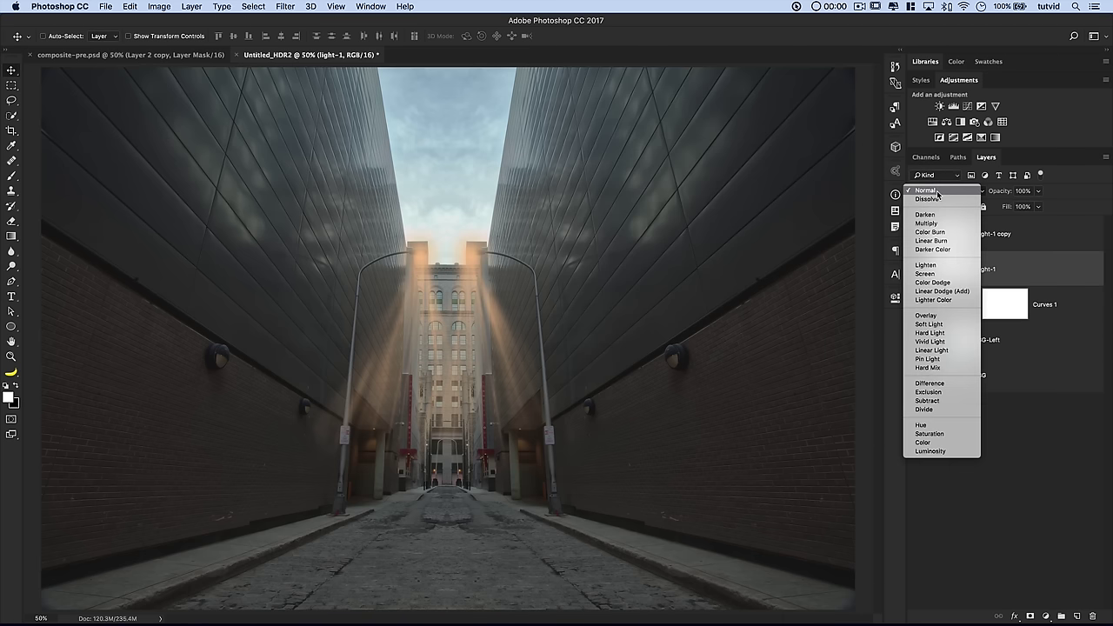
left_click(925, 274)
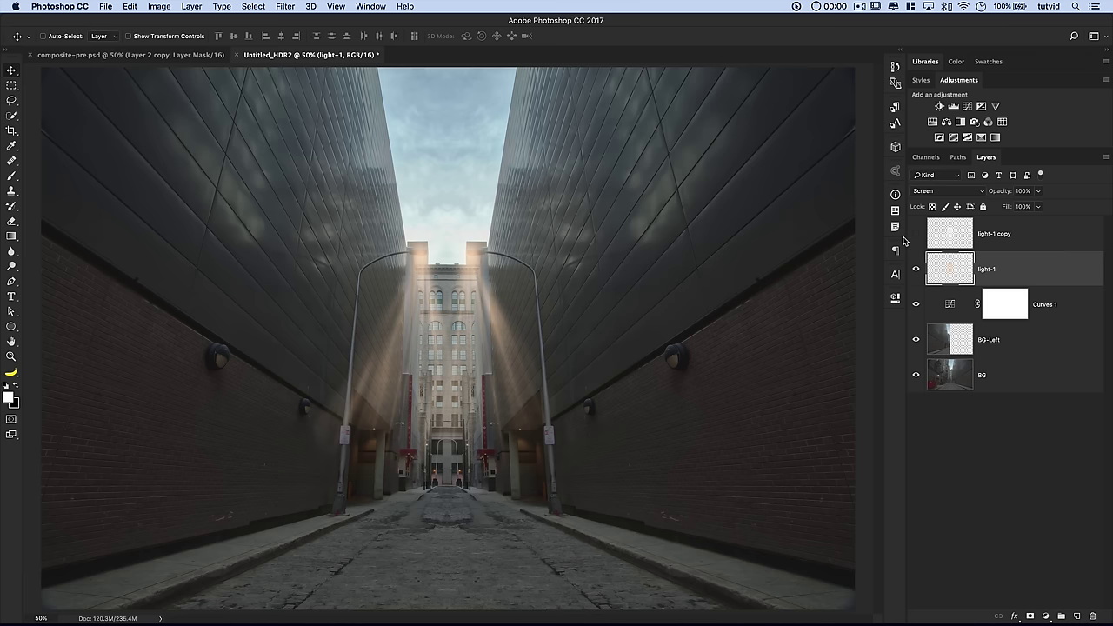
left_click(916, 235)
left_click(940, 237)
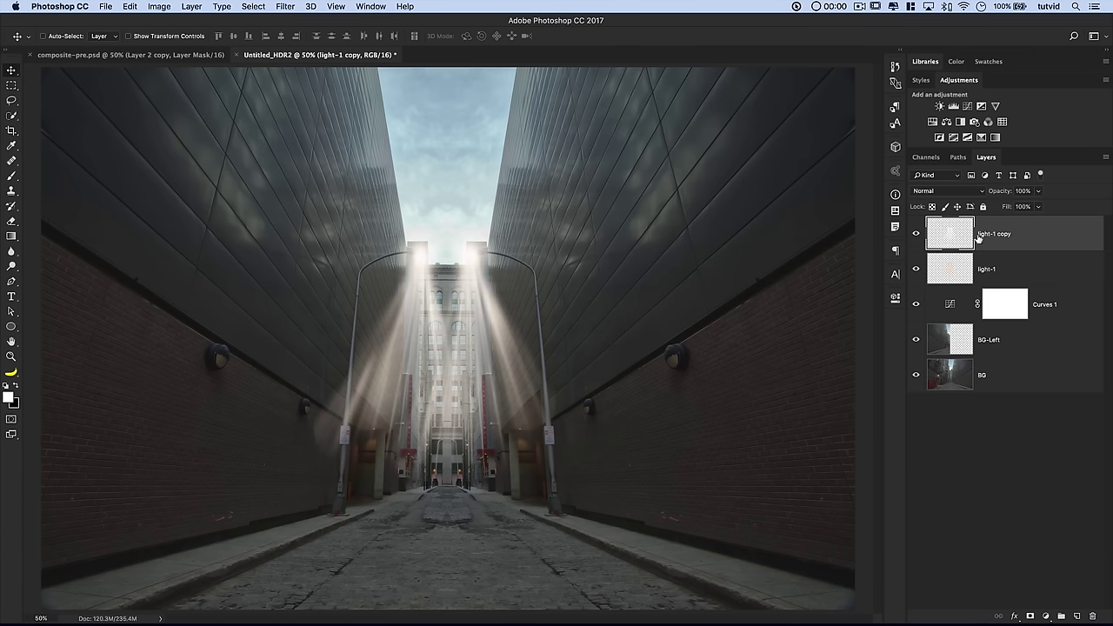
left_click(952, 193)
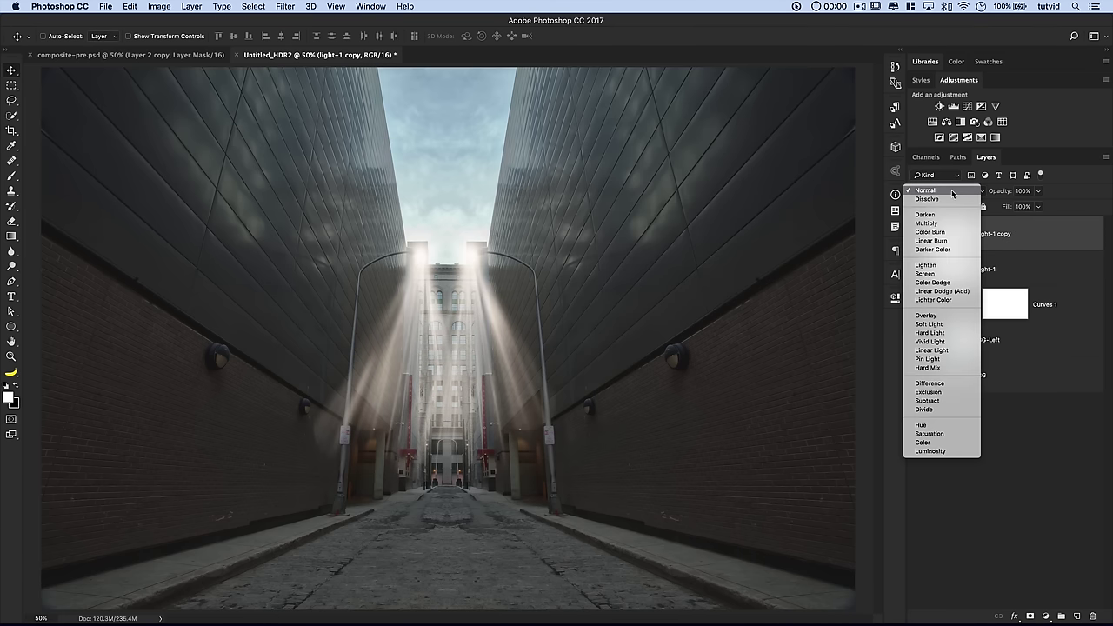
left_click(934, 318)
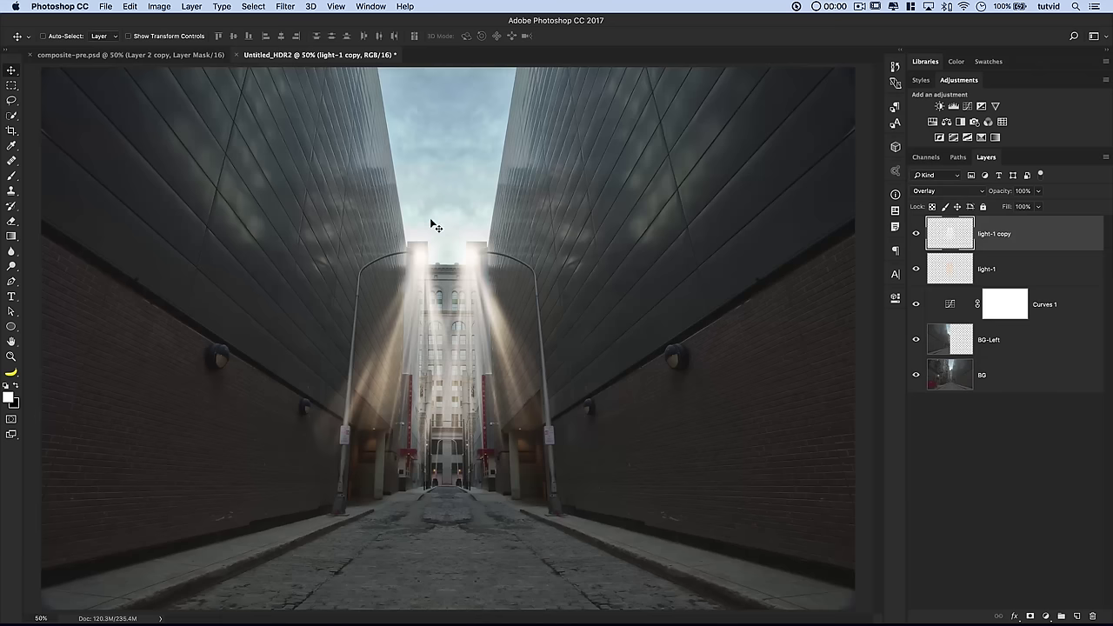
Add an empty layer named light-2 above light-1 copy and choose the 2468 px starburst tip for the Brush tool
left_click(1030, 257)
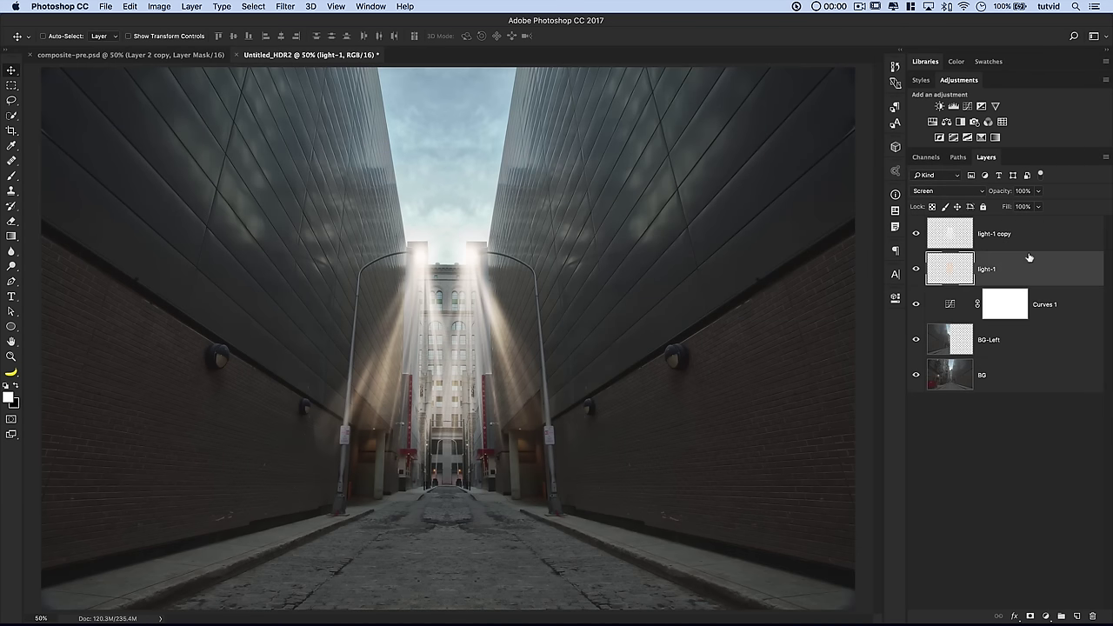
left_click(1024, 241)
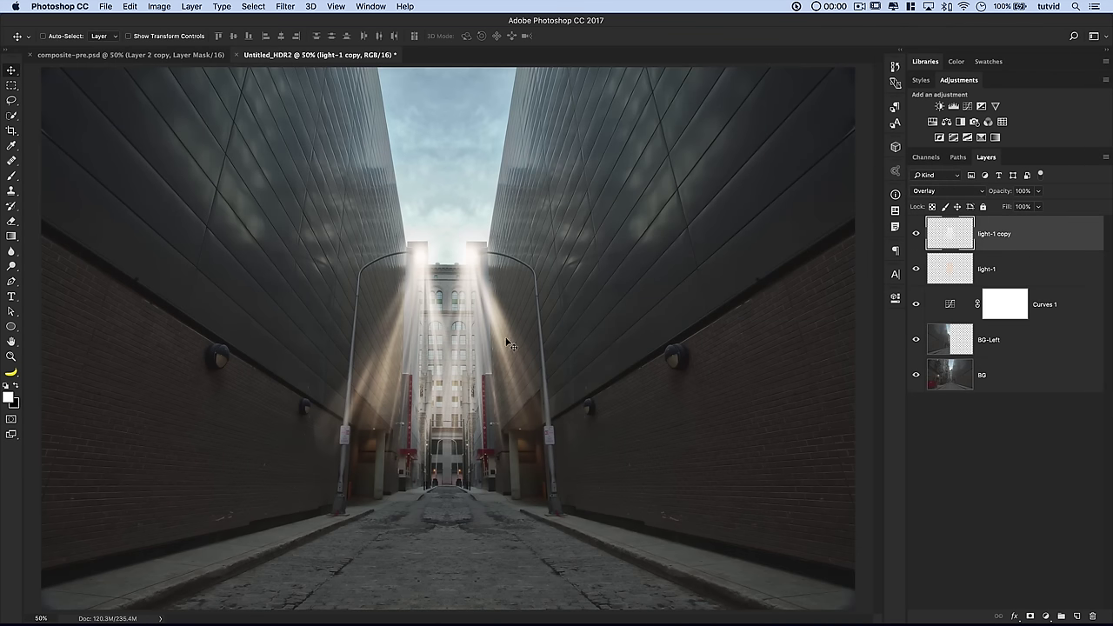
left_click(1022, 268)
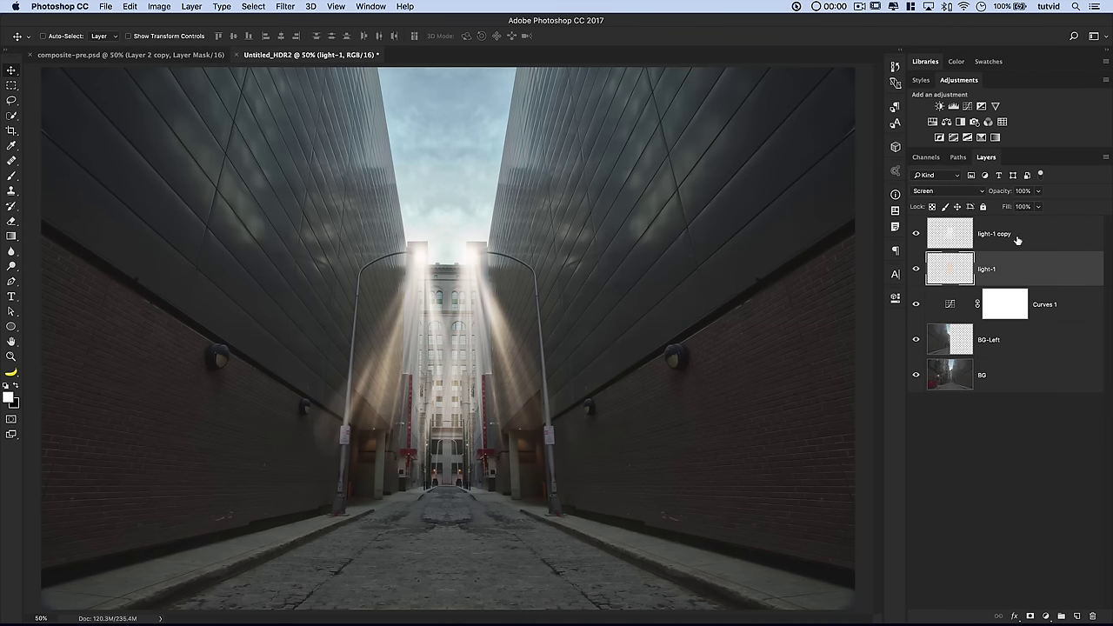
left_click(1020, 238)
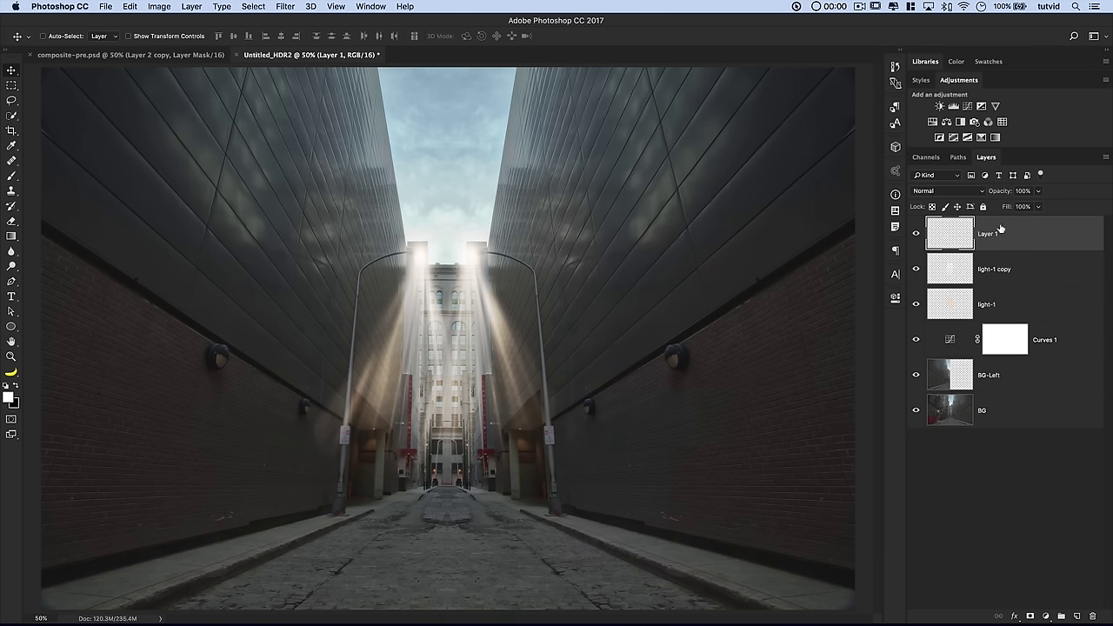
key("b")
right_click(274, 335)
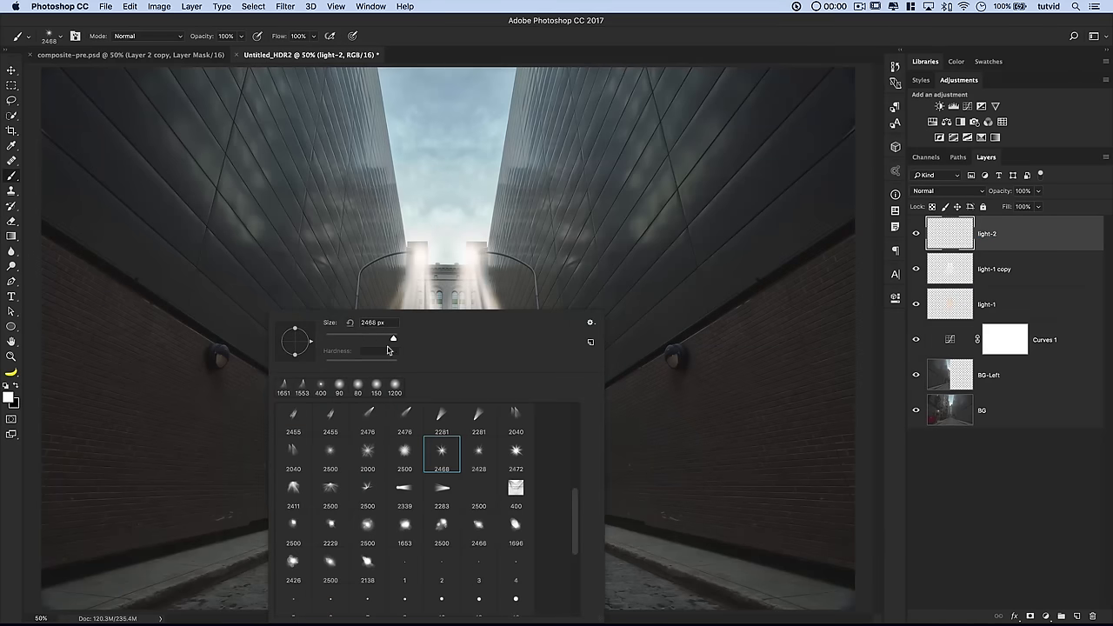
Stamp a white 400 px starburst on the large wall lamps of the left and right brick walls on light-2
left_click(218, 354)
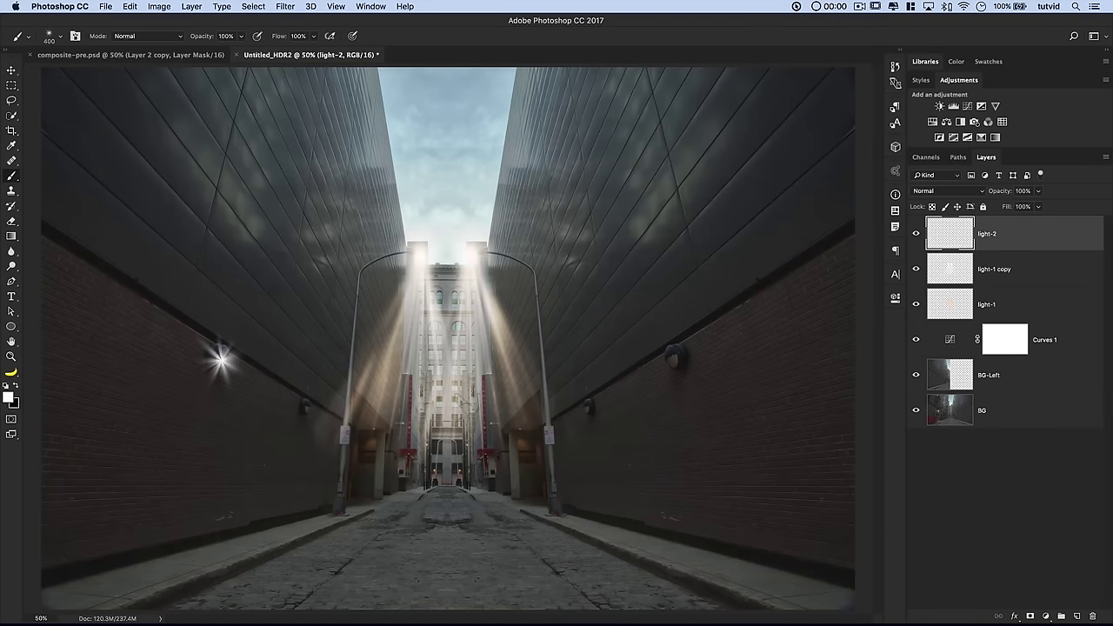
key("F5")
left_click(672, 357)
Stamp 250 px white starbursts on the two small wall lamps and smaller ones on the two distant lamps by the red awnings
key("p")
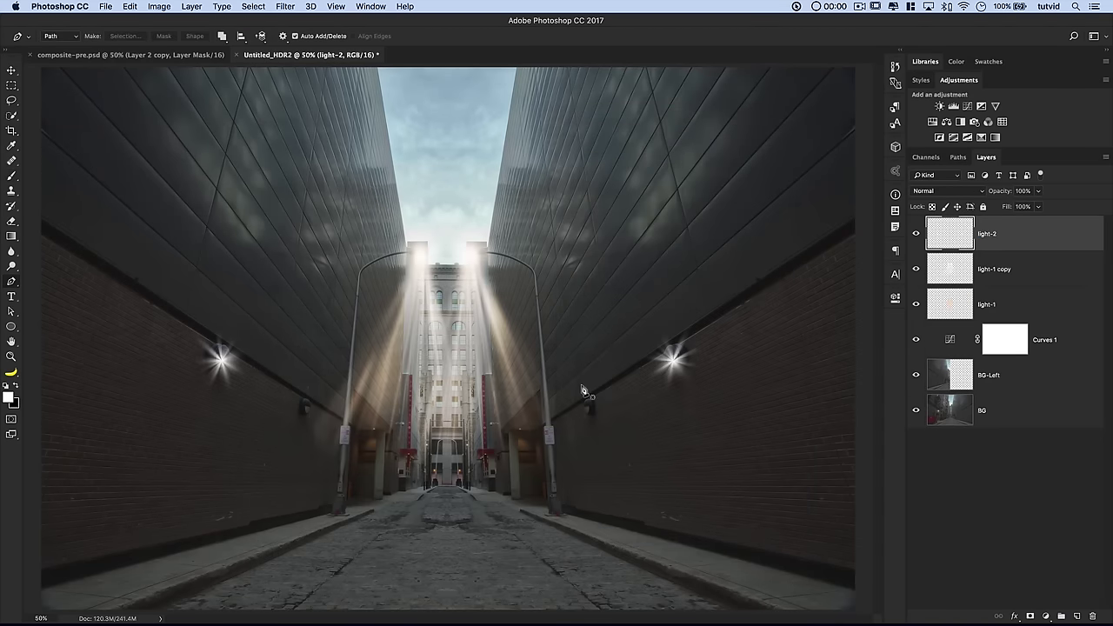
key("b")
left_click(307, 406)
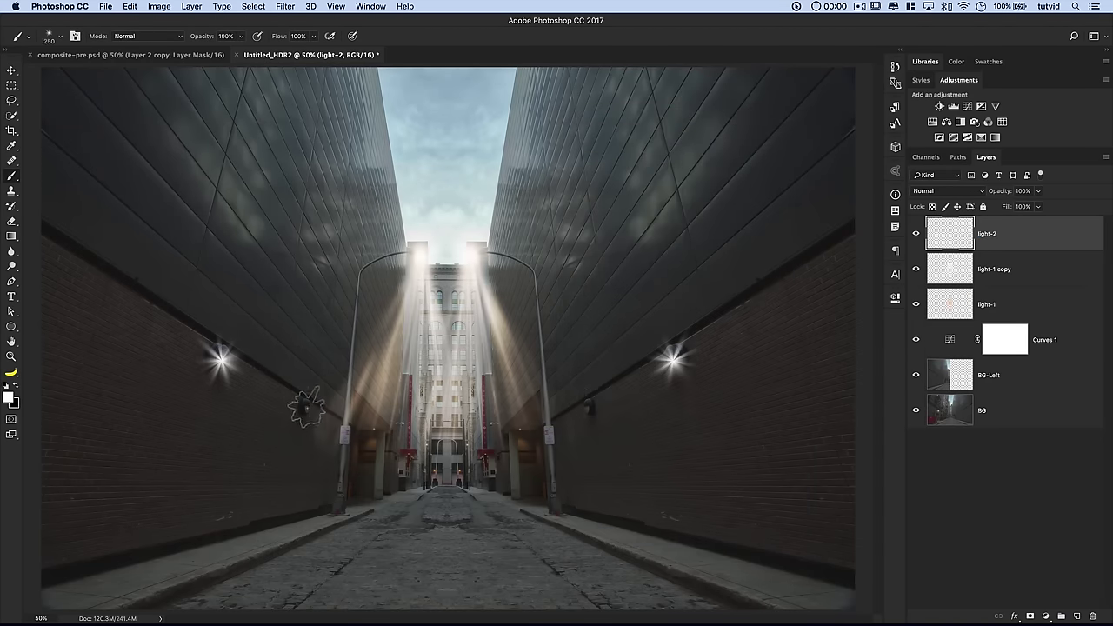
key("F5")
key("F5")
left_click(586, 407)
left_click(496, 458)
left_click(397, 456)
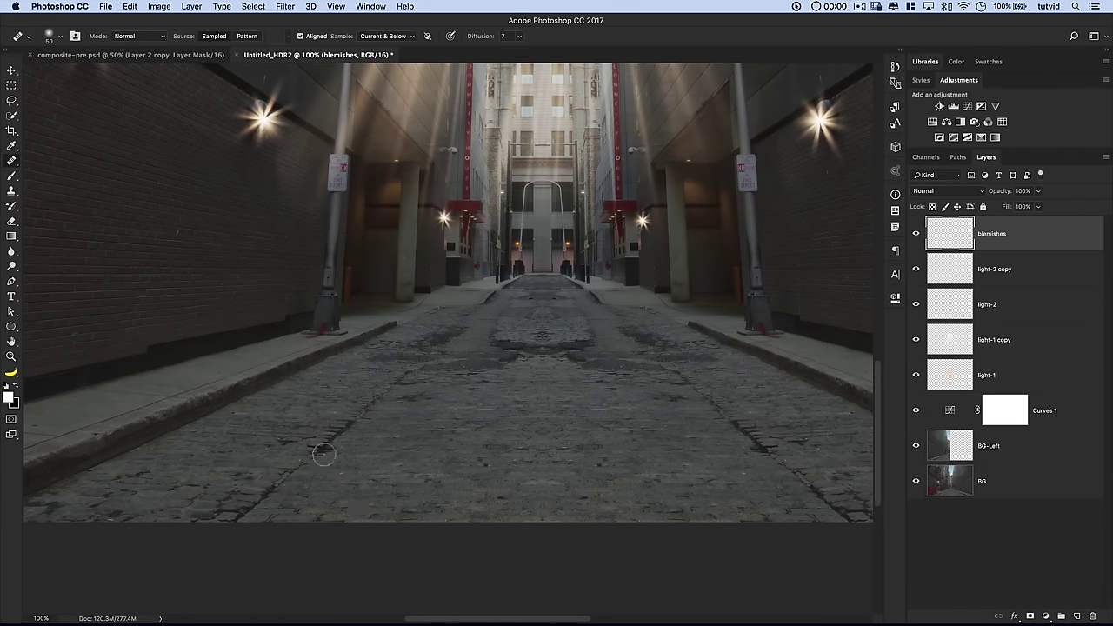
Heal the long crack running along the left half of the cobblestone road on the blemishes layer with a 125 px brush
key("bracketright")
key("bracketright")
key("bracketright")
key("bracketright")
key("bracketright")
key("bracketright")
key("bracketright")
left_click_drag(242, 516, 389, 396)
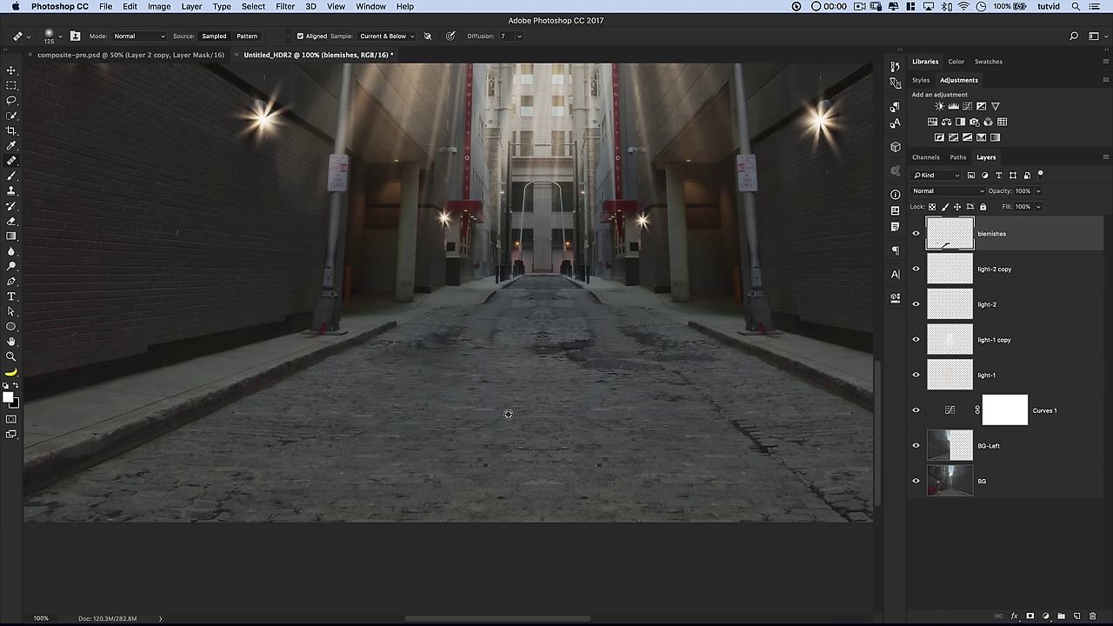
Heal the mirrored dark patches and marks along the middle of the cobblestone road, sampling clean stones nearby
left_click(561, 393, "alt")
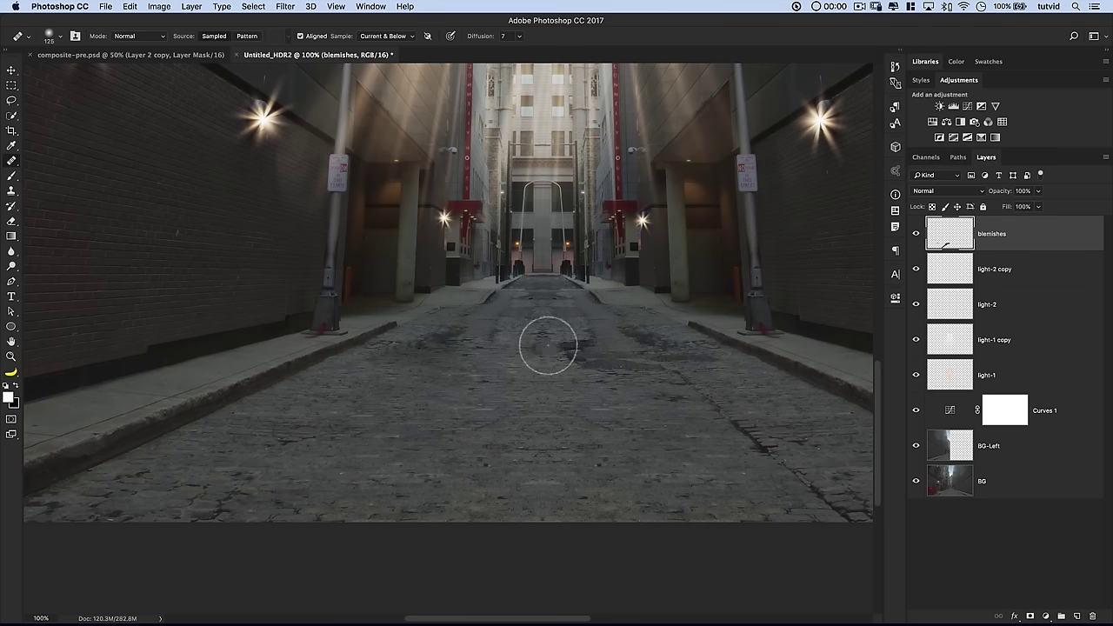
mouse_move(546, 343)
left_mouse_down()
mouse_move(539, 355)
mouse_move(556, 347)
left_mouse_up()
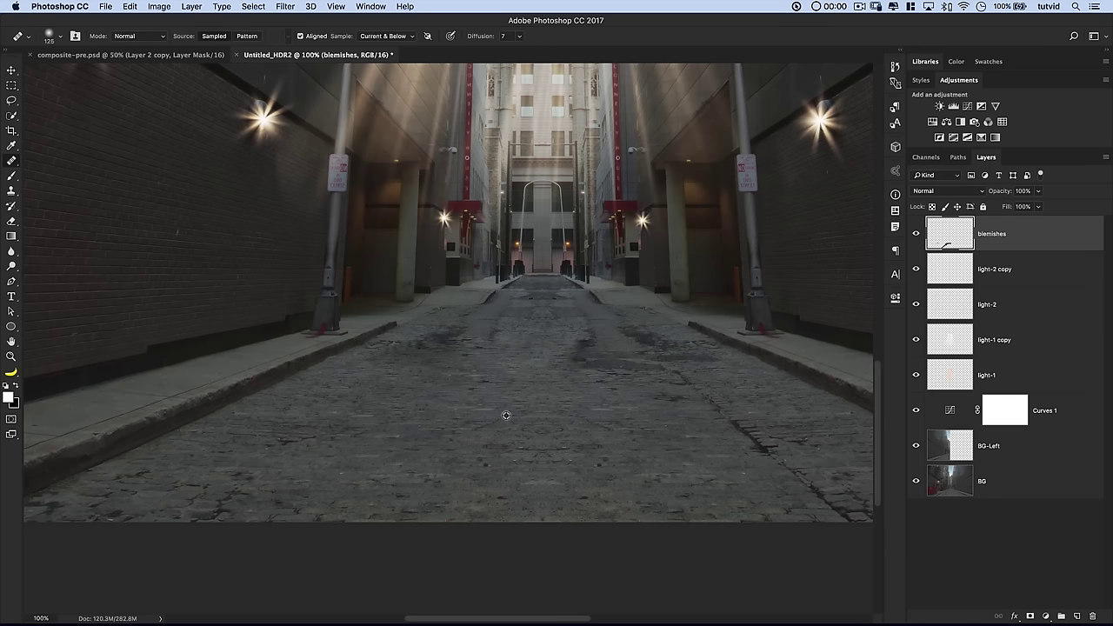
scroll(561, 455, "down", 3)
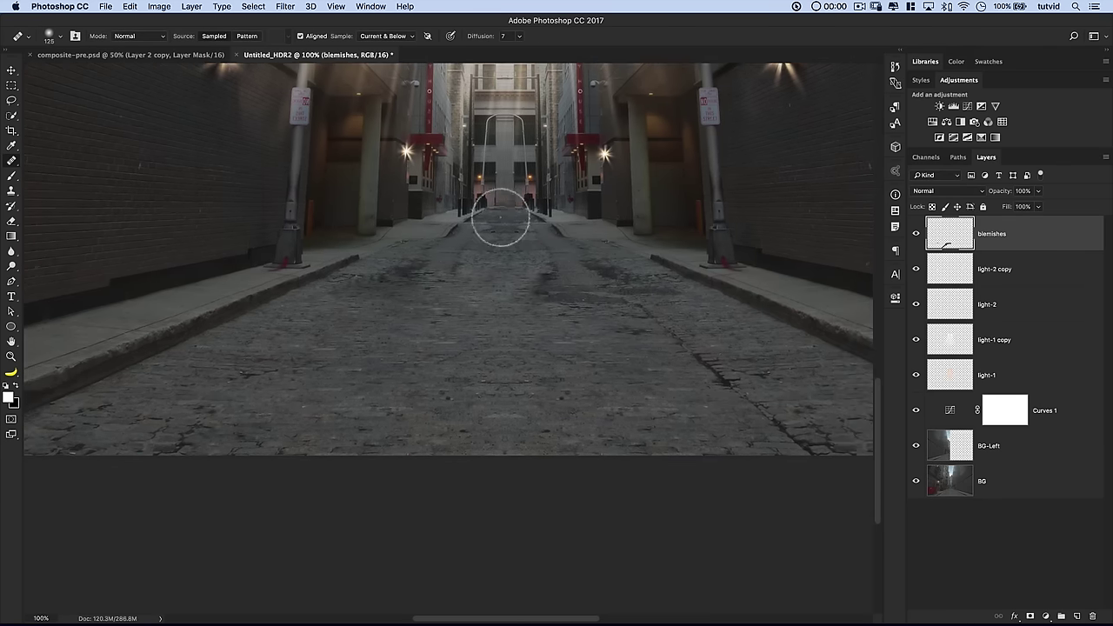
key("bracketright")
key("bracketright")
key("bracketright")
key("bracketleft")
key("bracketleft")
key("bracketleft")
left_click(435, 397)
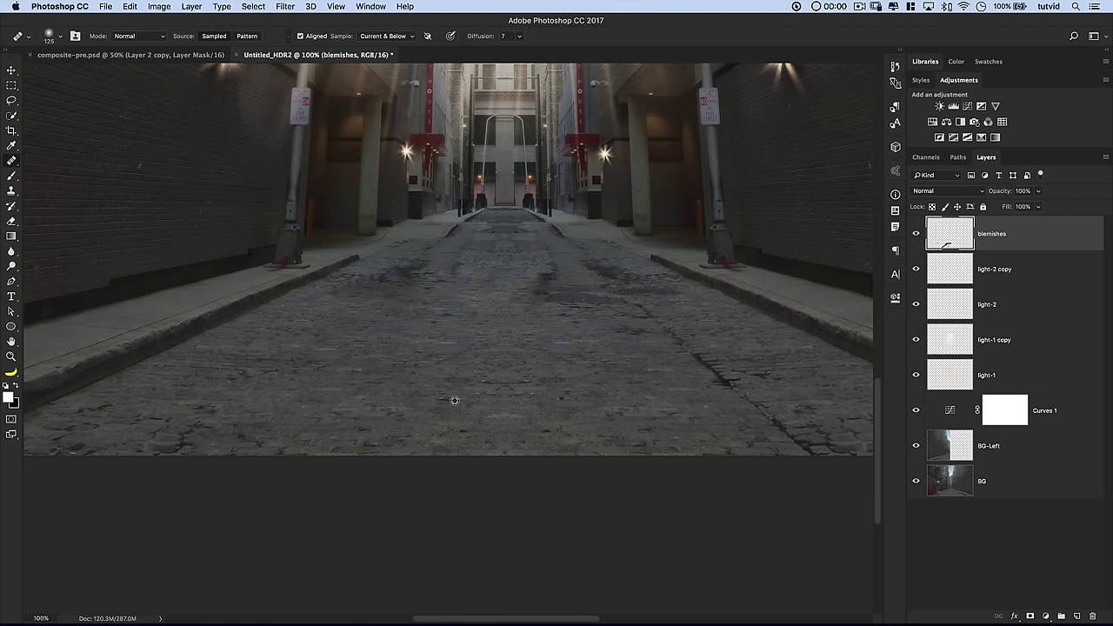
Heal the small dark spot on the ledge above the left brick wall with the 125 px Healing Brush
key("super+minus")
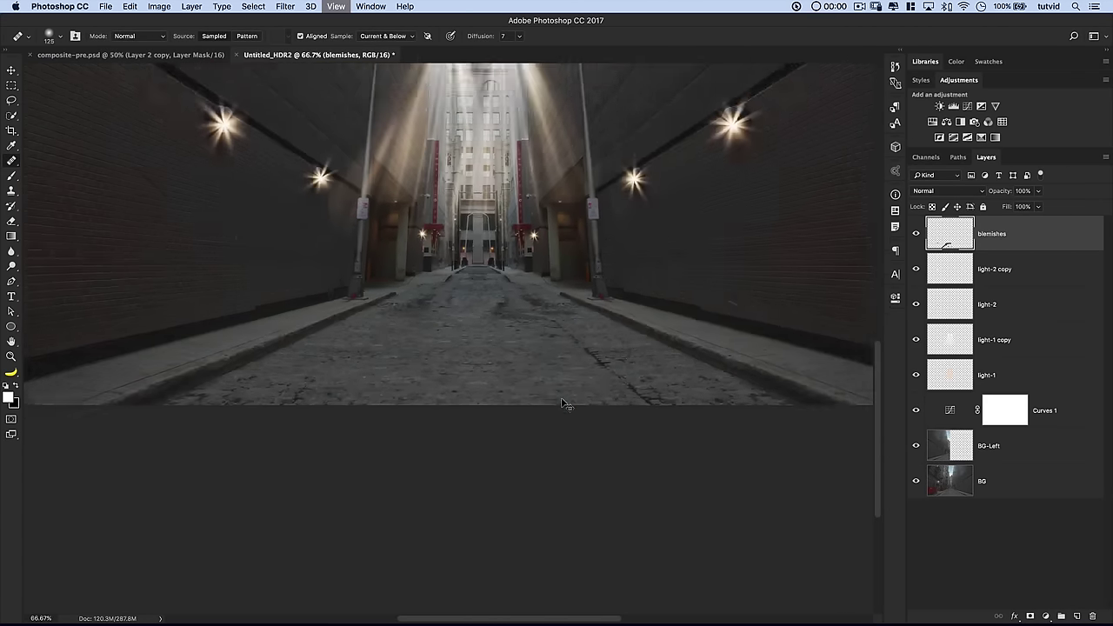
key("super+minus")
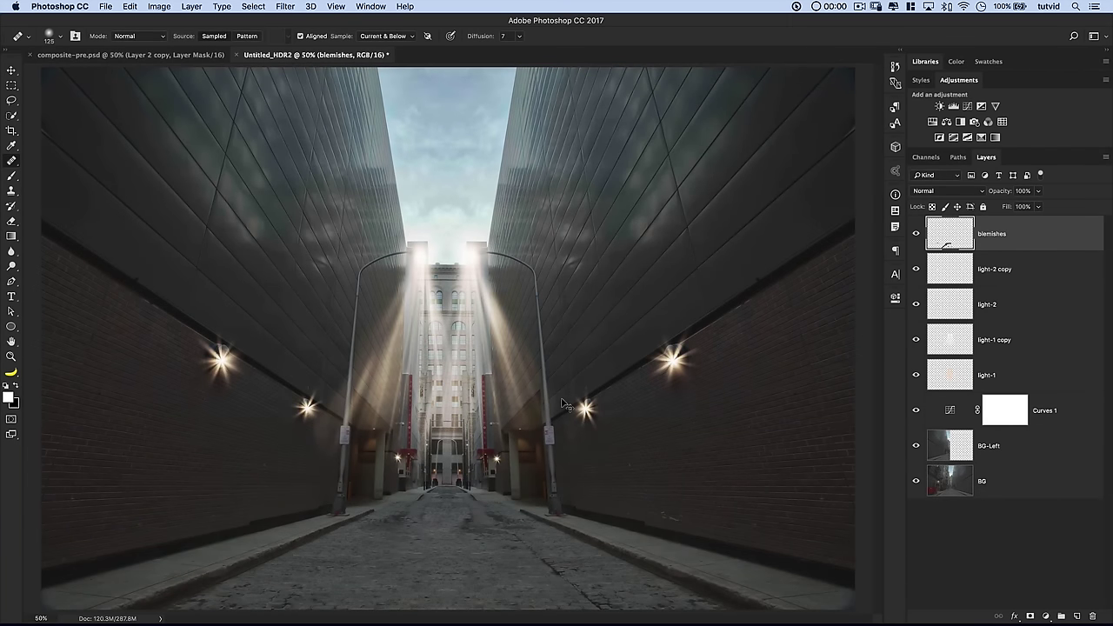
key("super+minus")
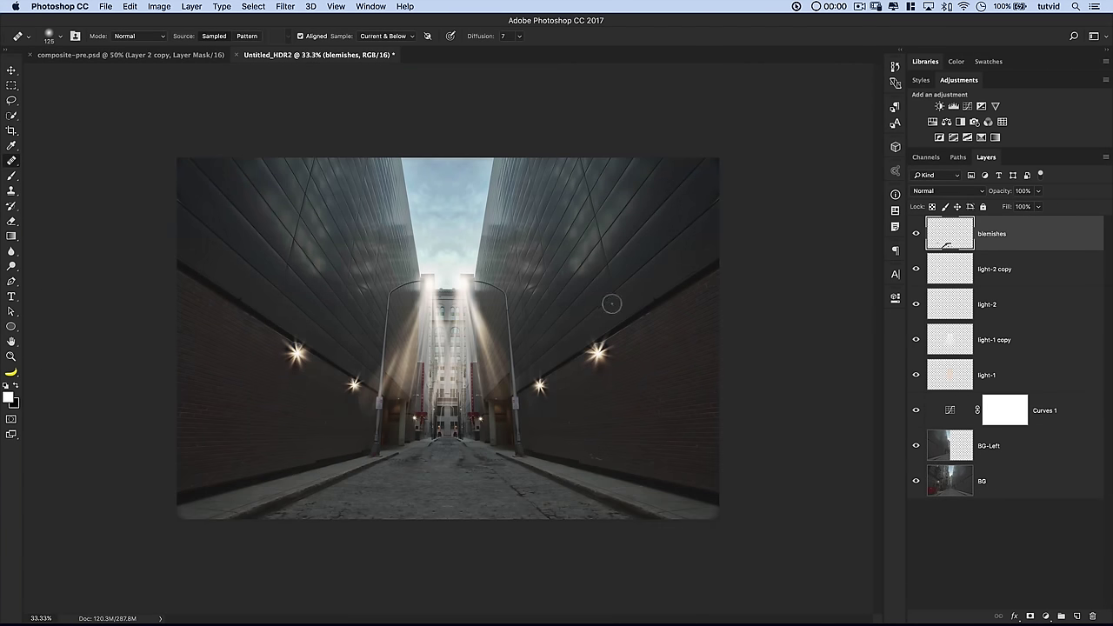
key("z")
left_click_drag(251, 278, 541, 311)
key("j")
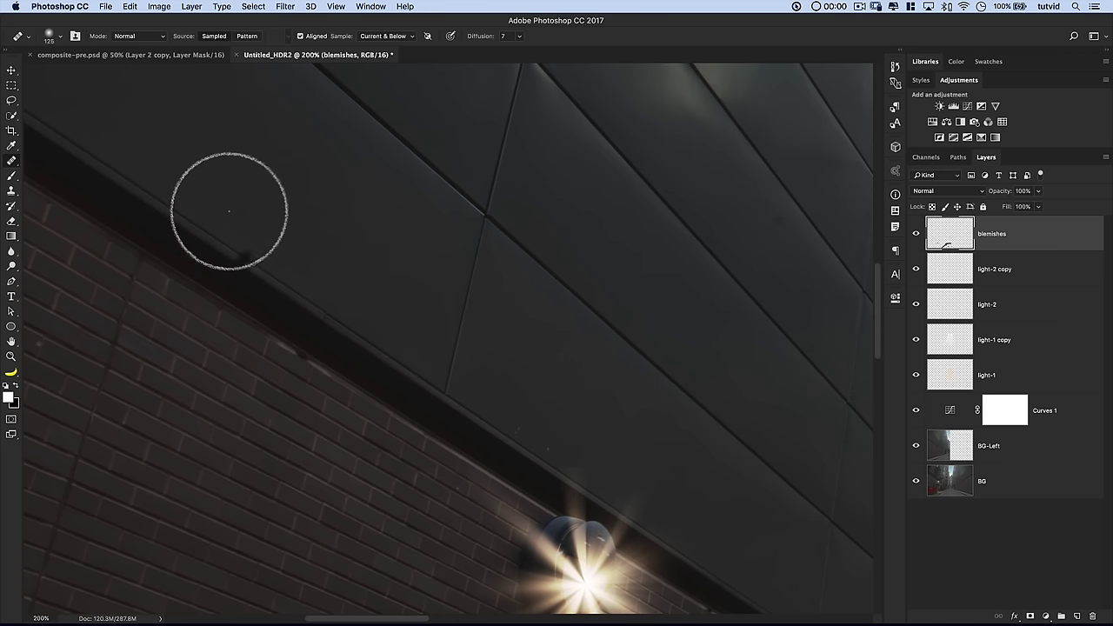
left_click(242, 257)
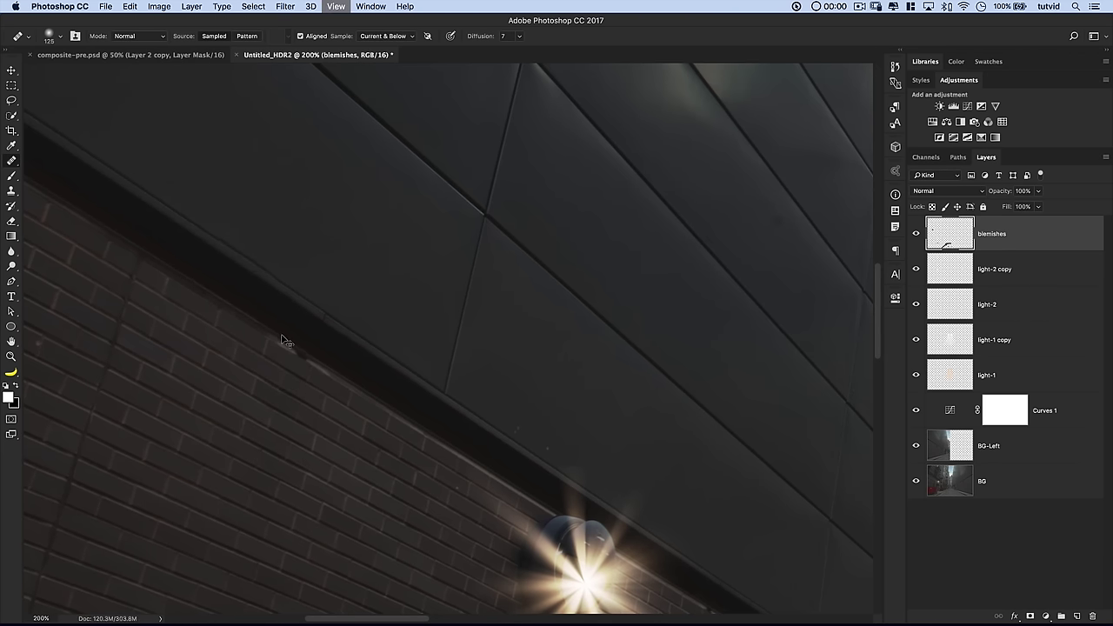
Heal the matching dark spot on the ledge above the right brick wall, reducing the Healing Brush to 70 px
key("super+0")
key("super+minus")
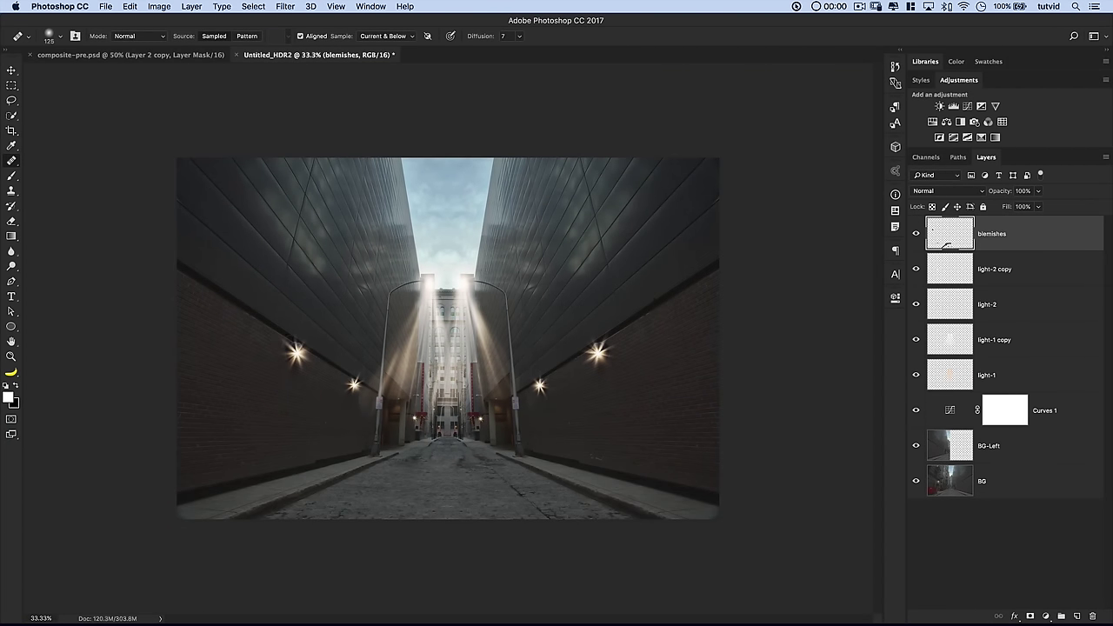
key("z")
left_click(700, 298)
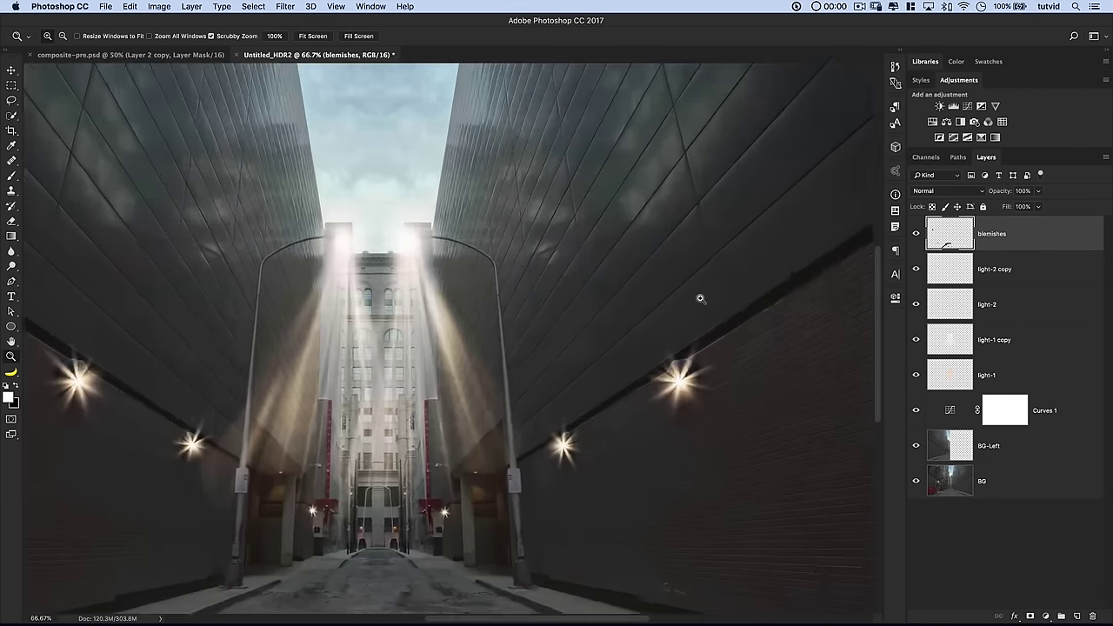
left_click(561, 285)
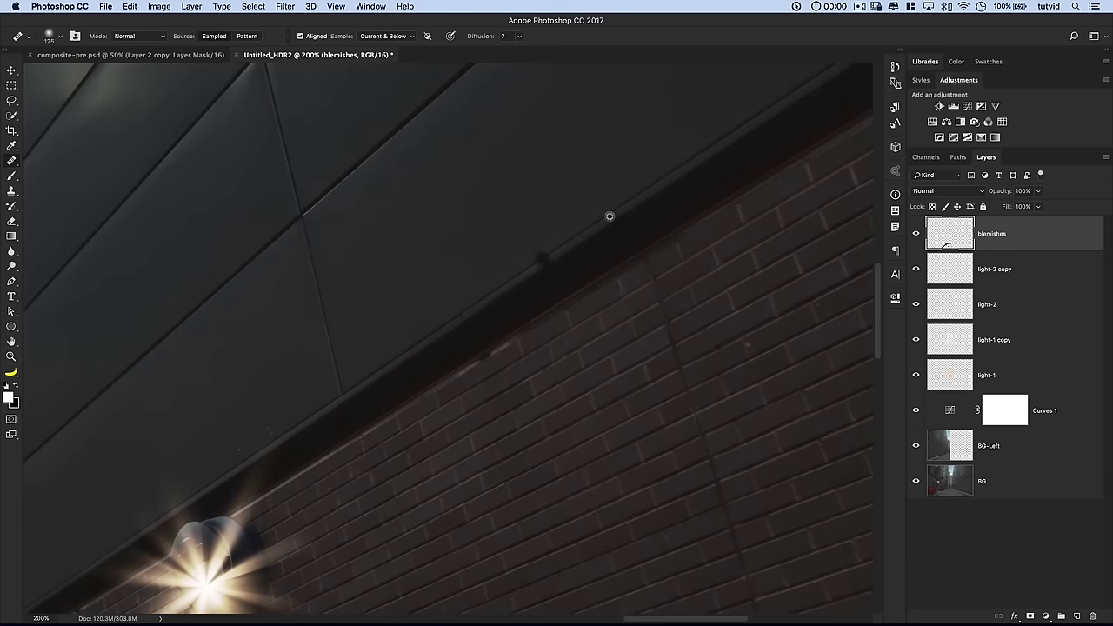
key("bracketleft")
key("bracketleft")
key("bracketleft")
key("bracketleft")
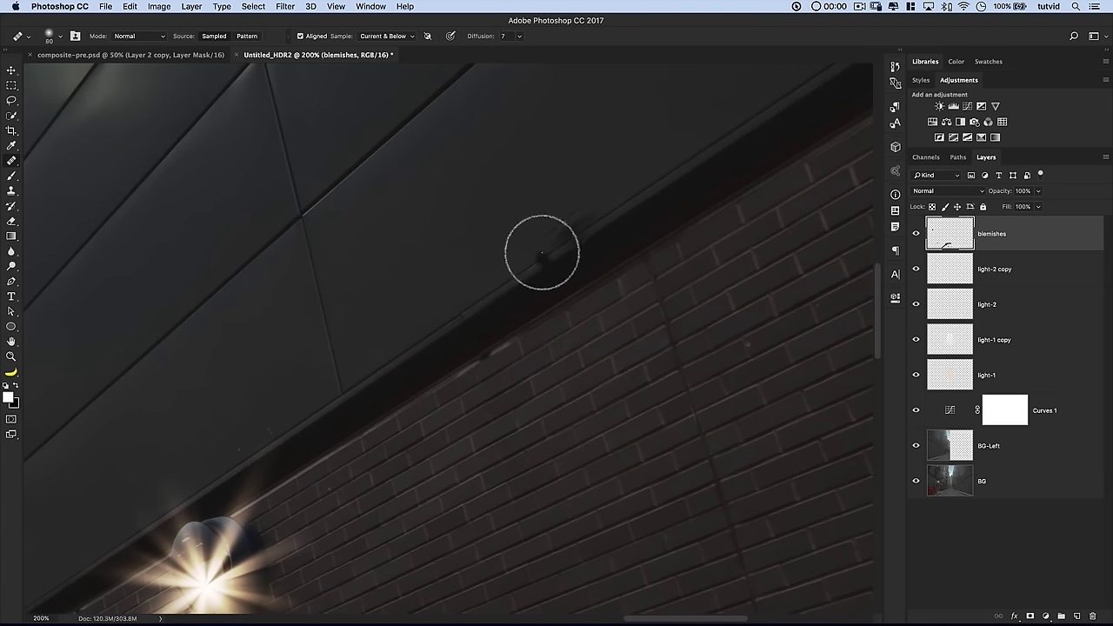
left_click_drag(540, 259, 546, 256)
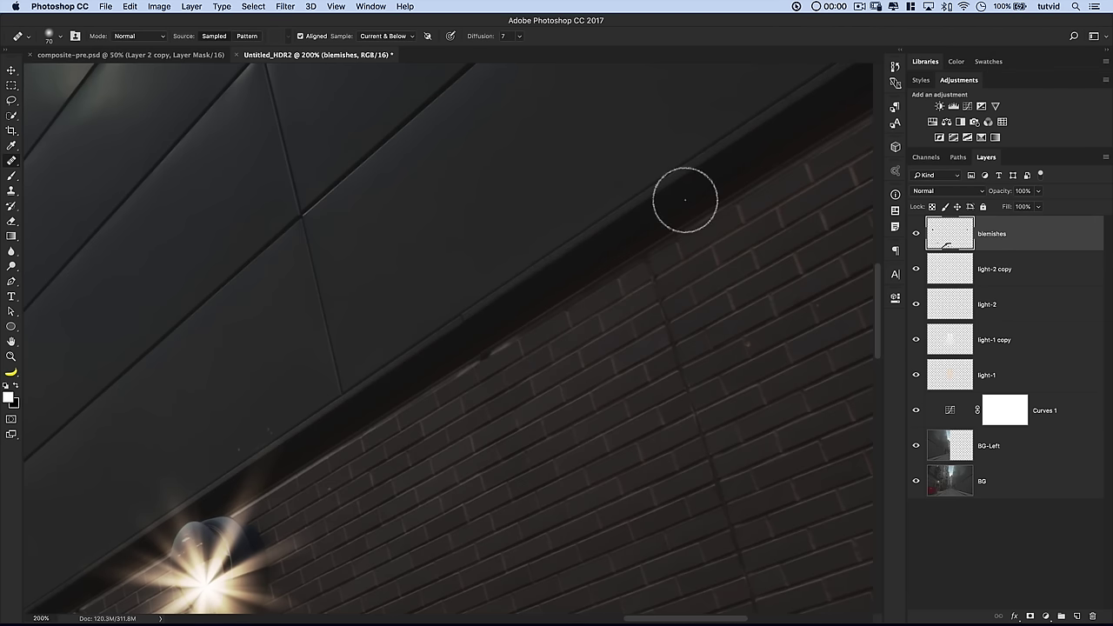
Add a Gradient fill layer named lighting above the blemishes layer
key("super+minus")
key("super+minus")
key("super+minus")
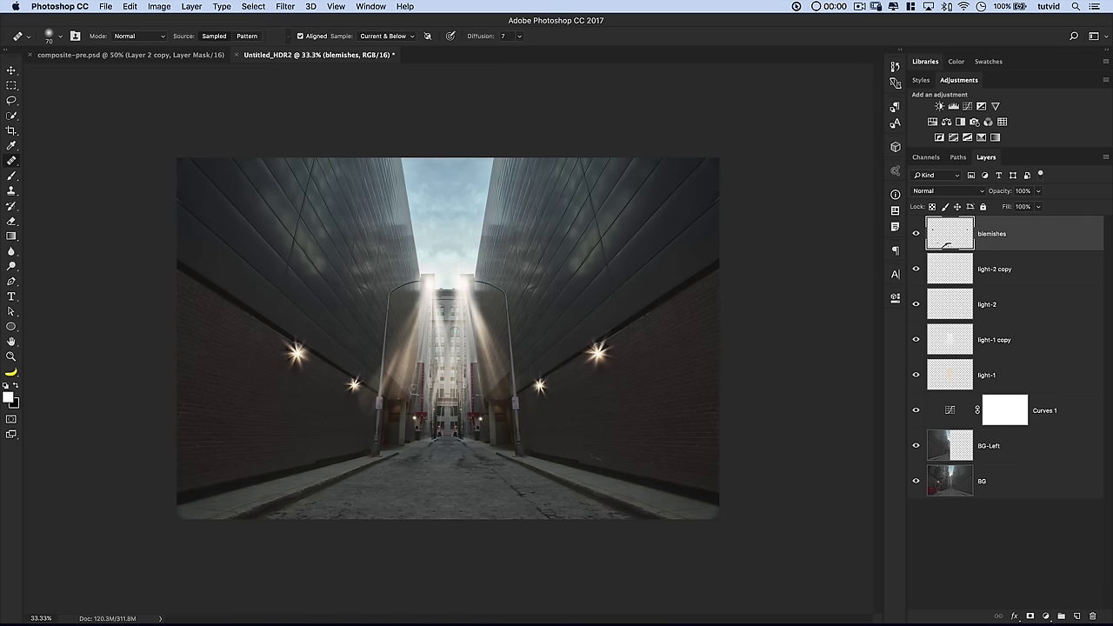
left_click(13, 73)
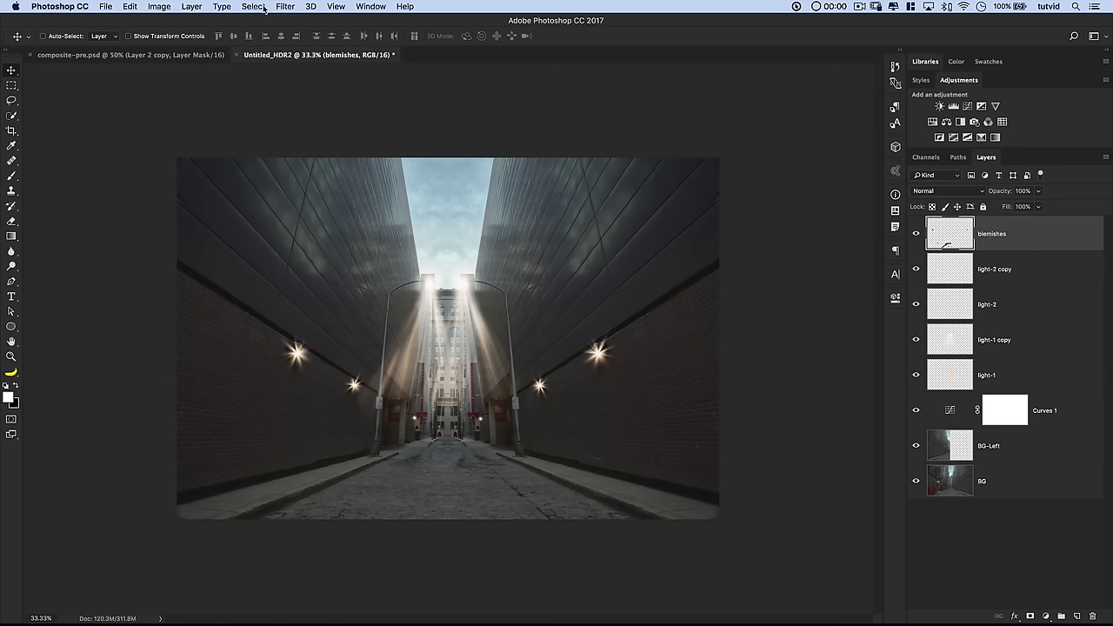
left_click(190, 7)
mouse_move(245, 151)
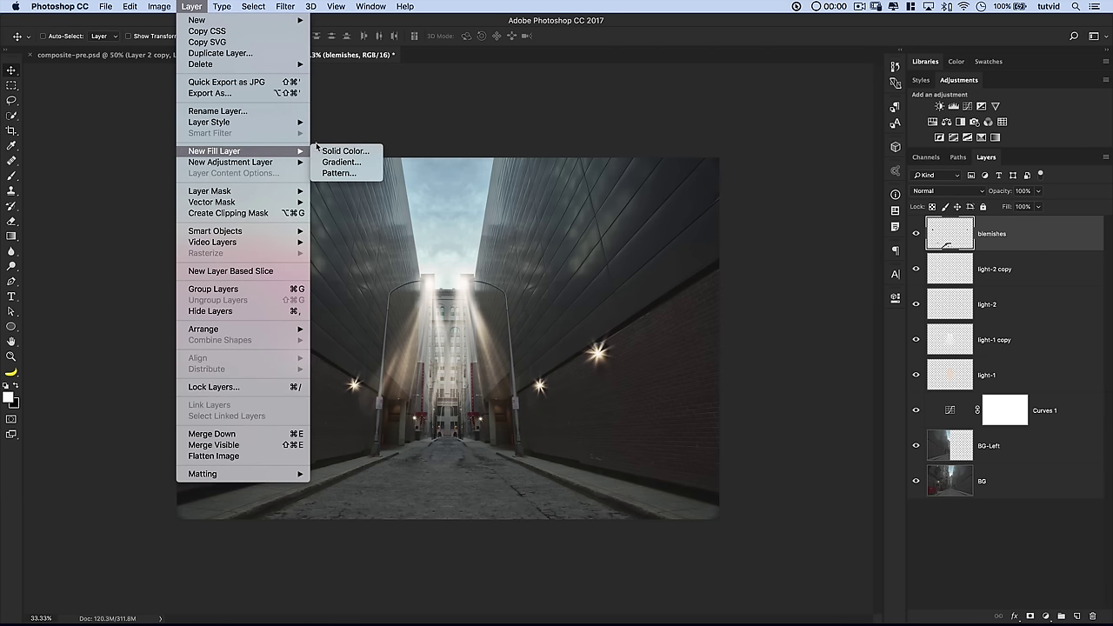
left_click(340, 161)
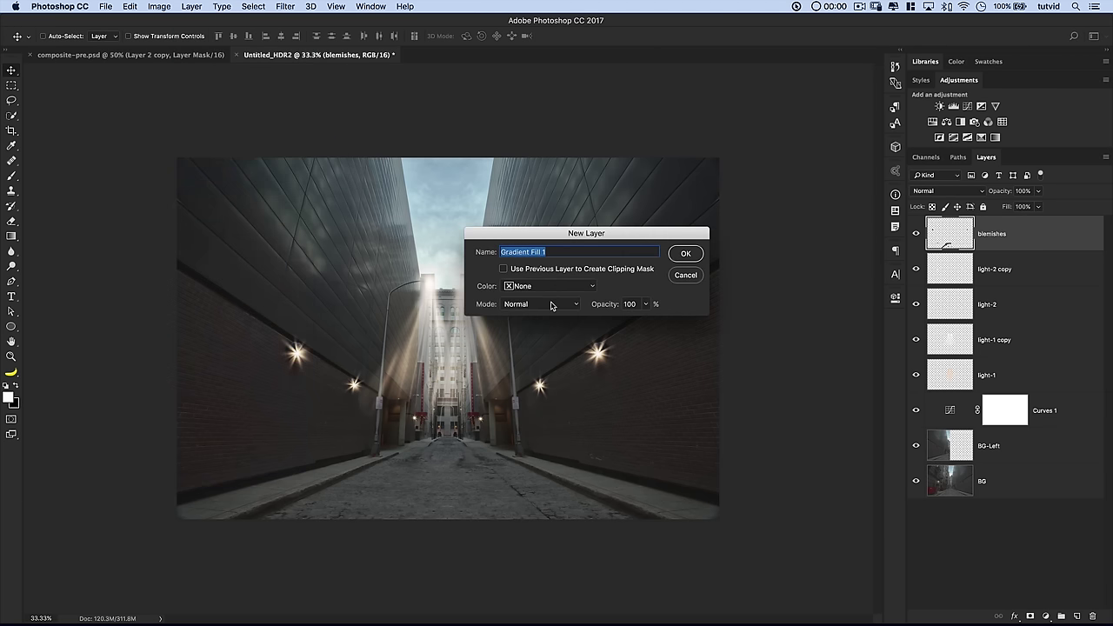
type("lighting")
key("Return")
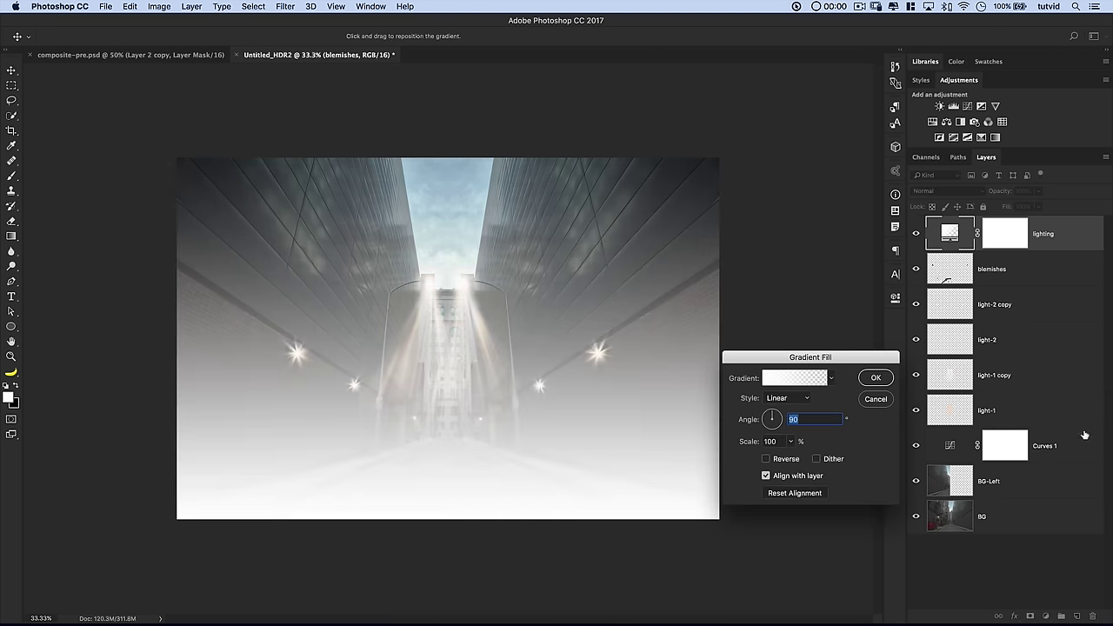
Fill the lighting layer with the Black, White gradient preset, reversed so that black is at the top of the image
left_click_drag(771, 355, 534, 215)
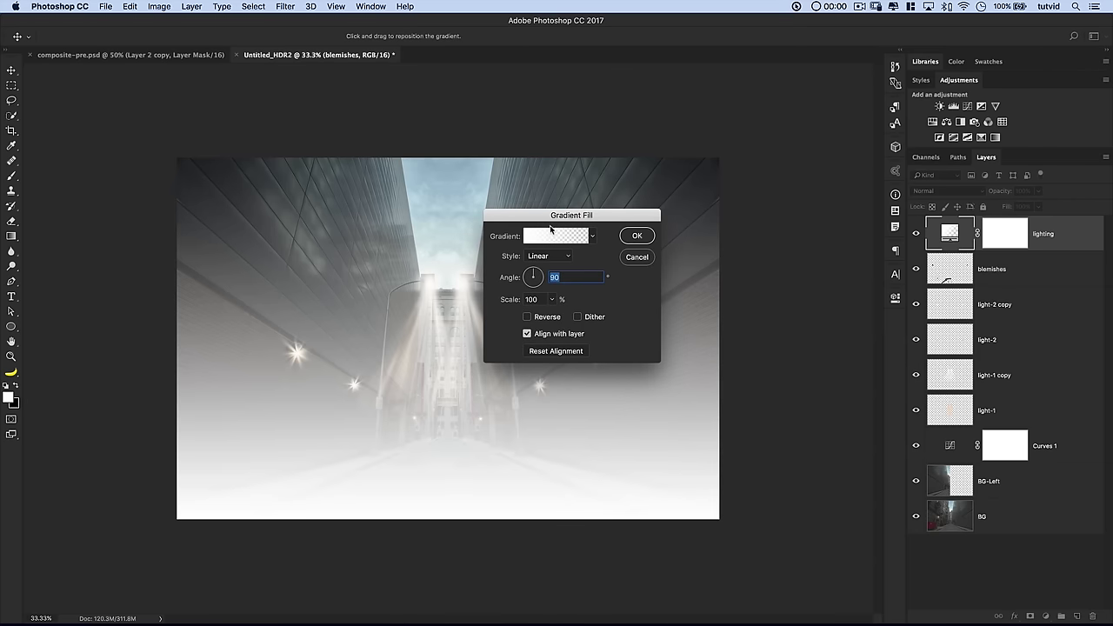
left_click(561, 235)
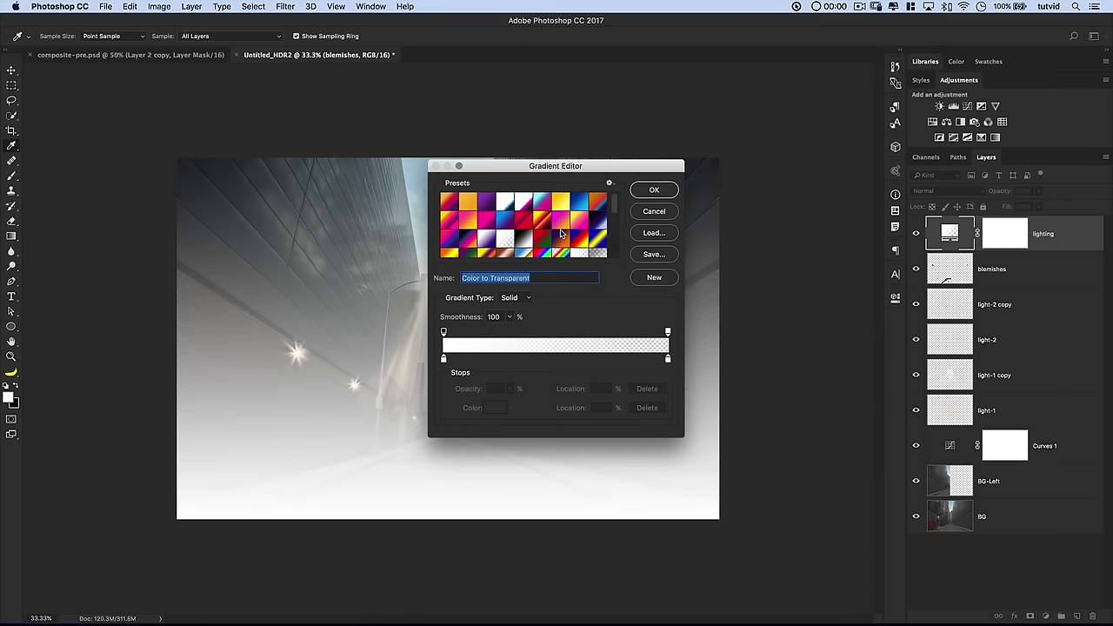
left_click(525, 241)
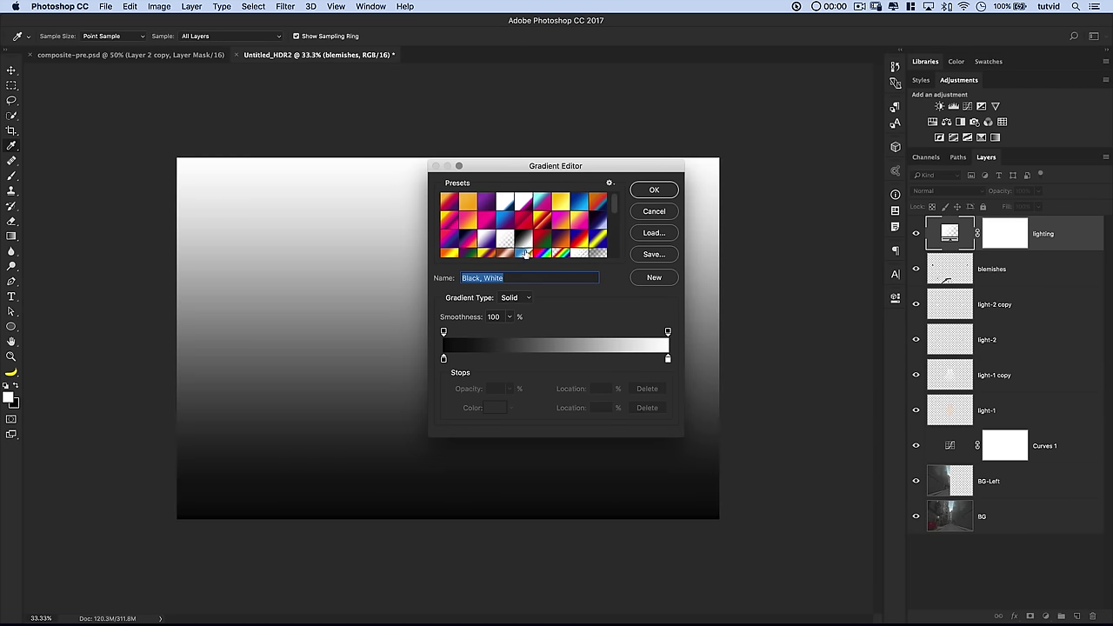
left_click(667, 192)
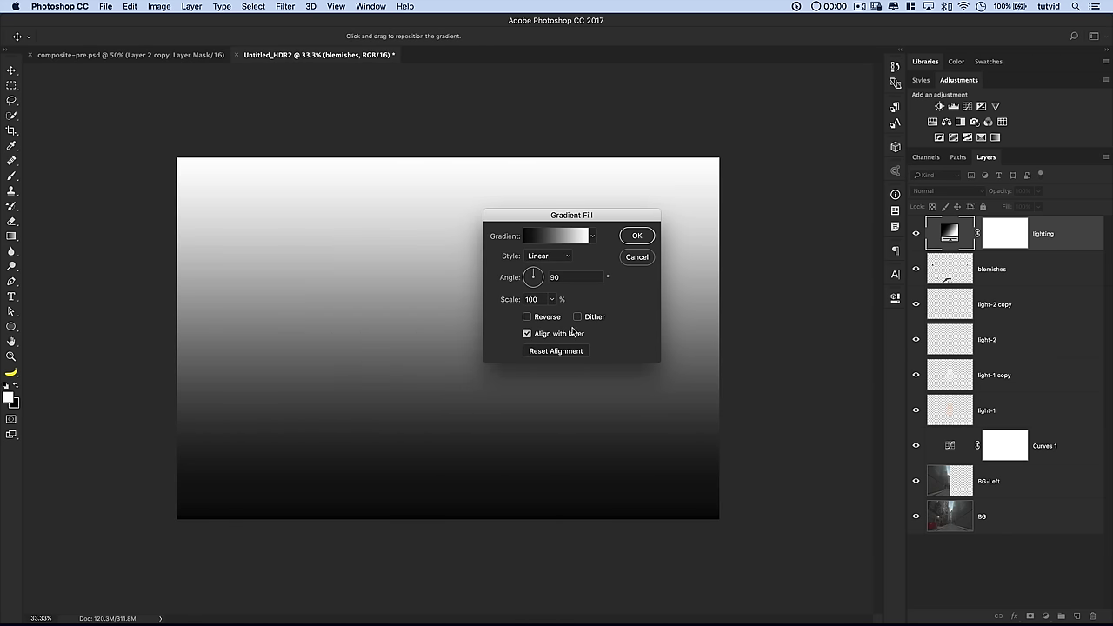
left_click(539, 318)
left_click(645, 228)
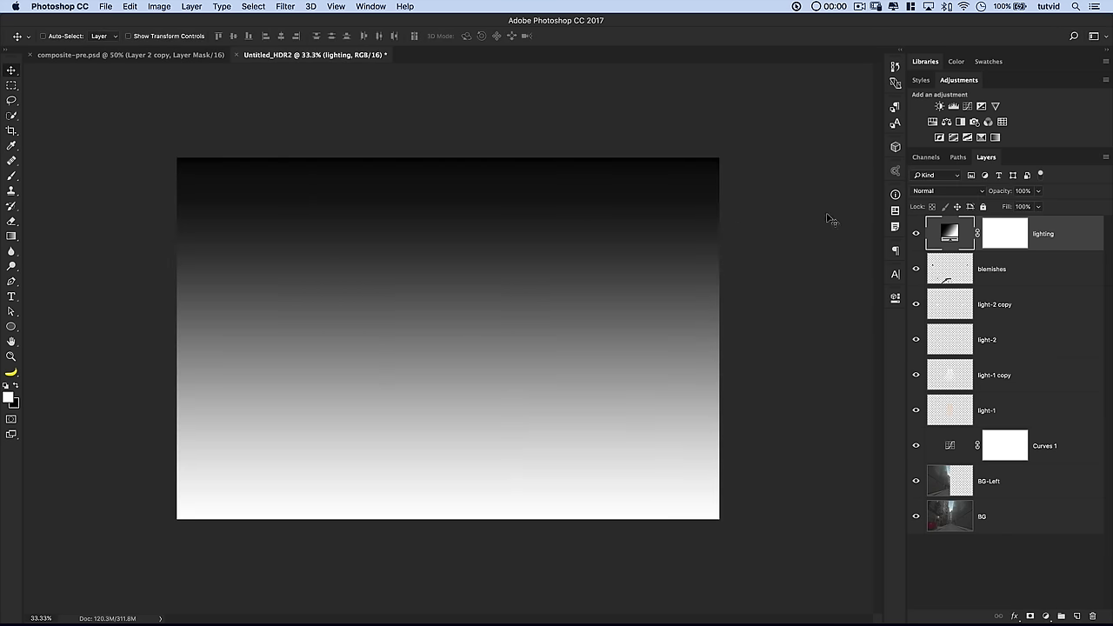
Set the lighting layer's blend mode to Soft Light and compare the image with and without the layer
left_click(937, 192)
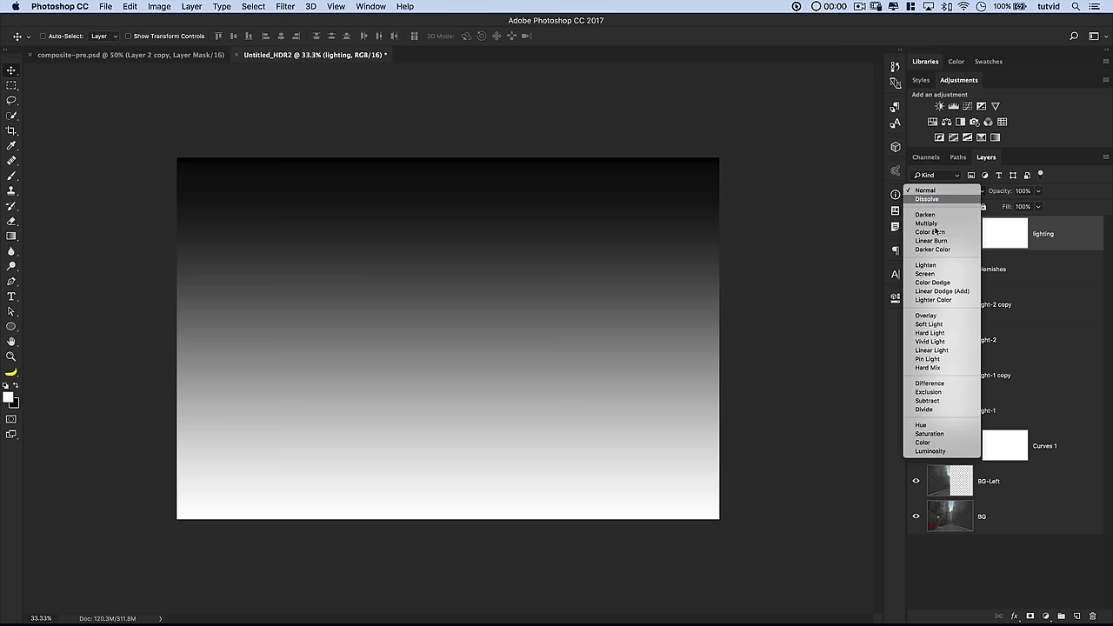
left_click(930, 324)
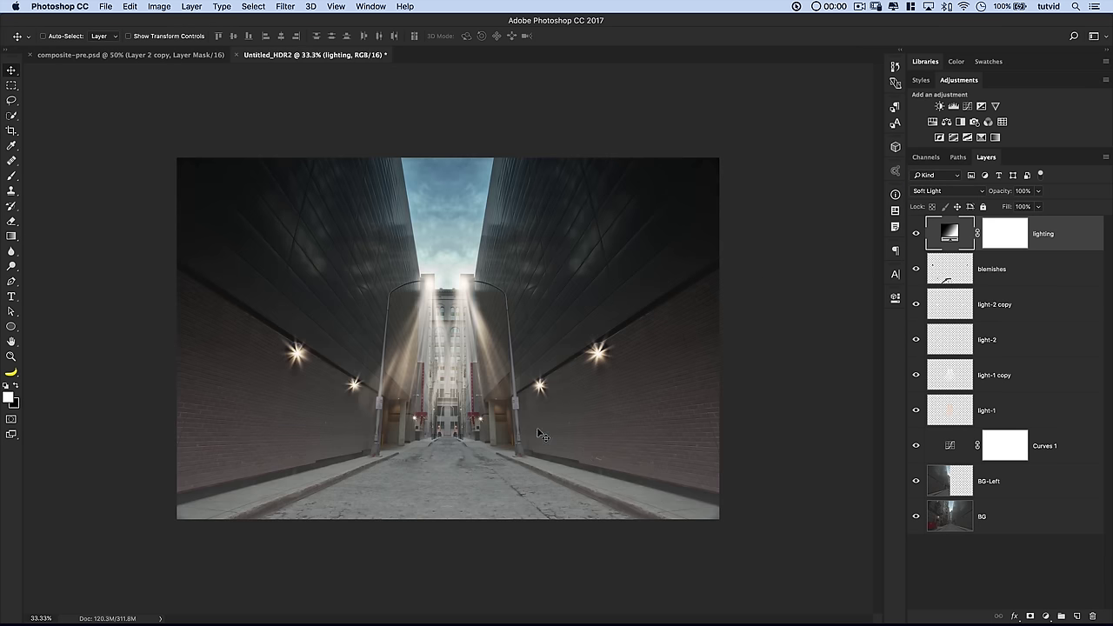
left_click(915, 234)
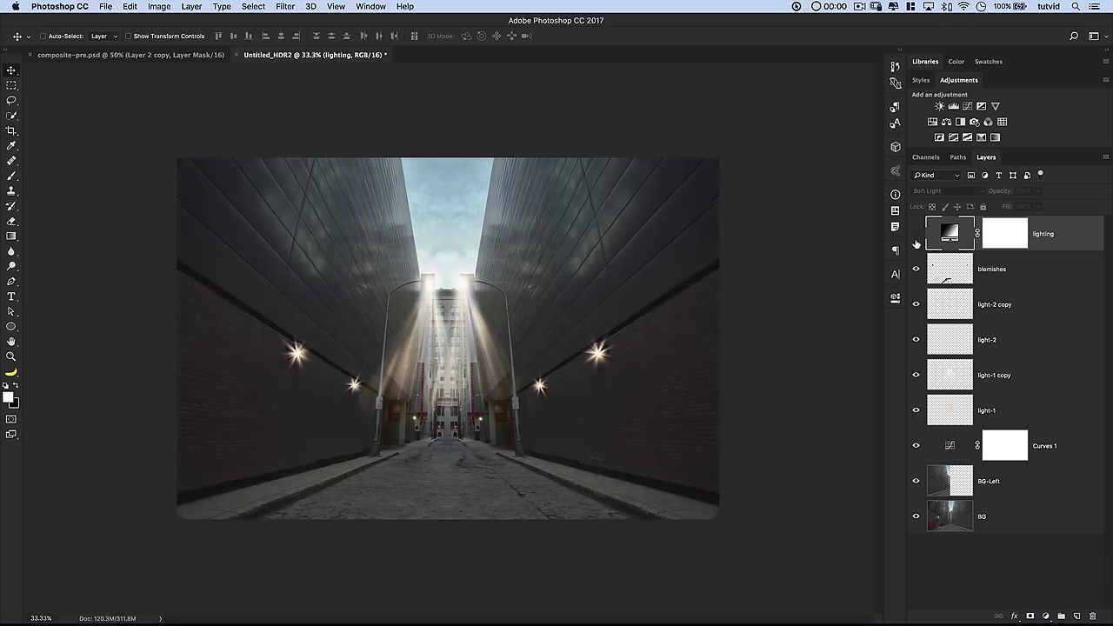
left_click(916, 235)
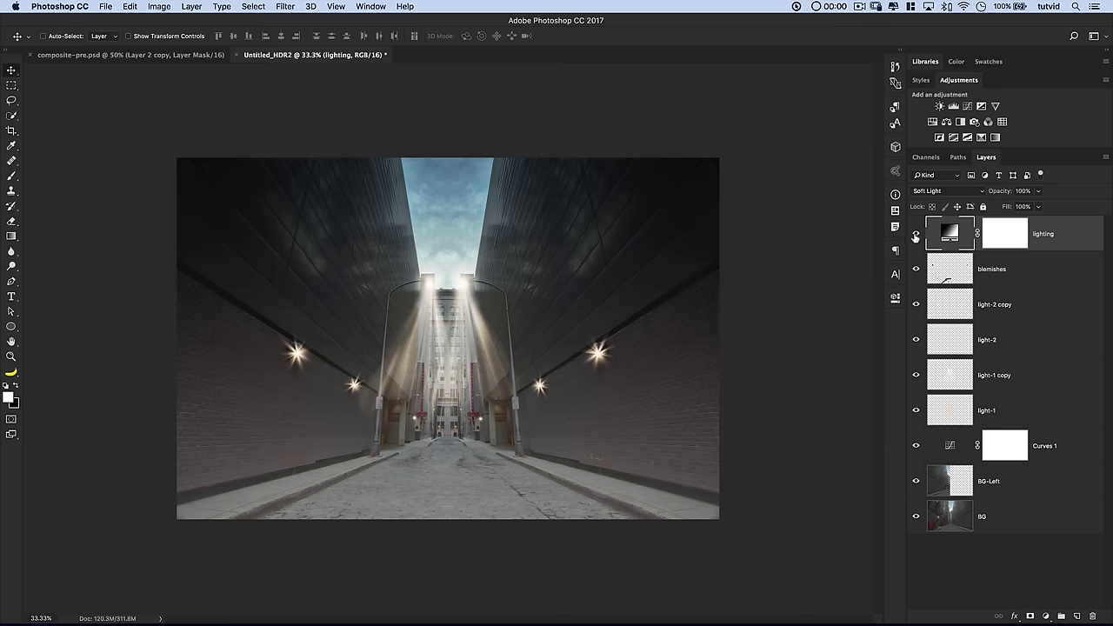
left_click(915, 235)
left_click(915, 235)
Set the lighting layer's opacity to 76% and compare the background with the finished composite-pre.psd
left_click_drag(1007, 193, 991, 192)
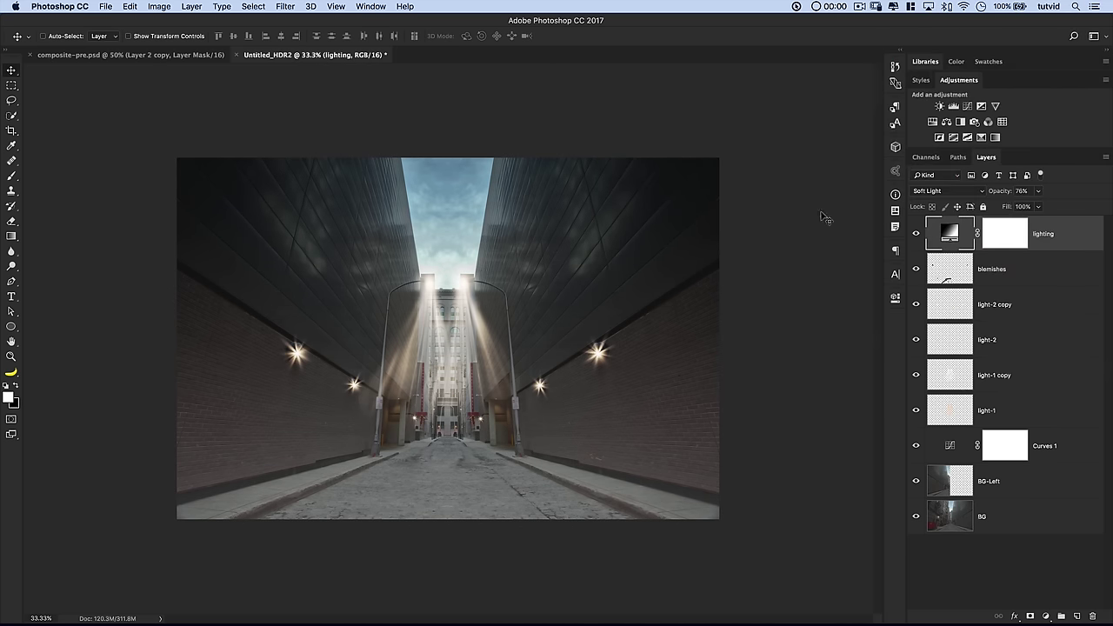
left_click(915, 232)
left_click(915, 232)
left_click(148, 54)
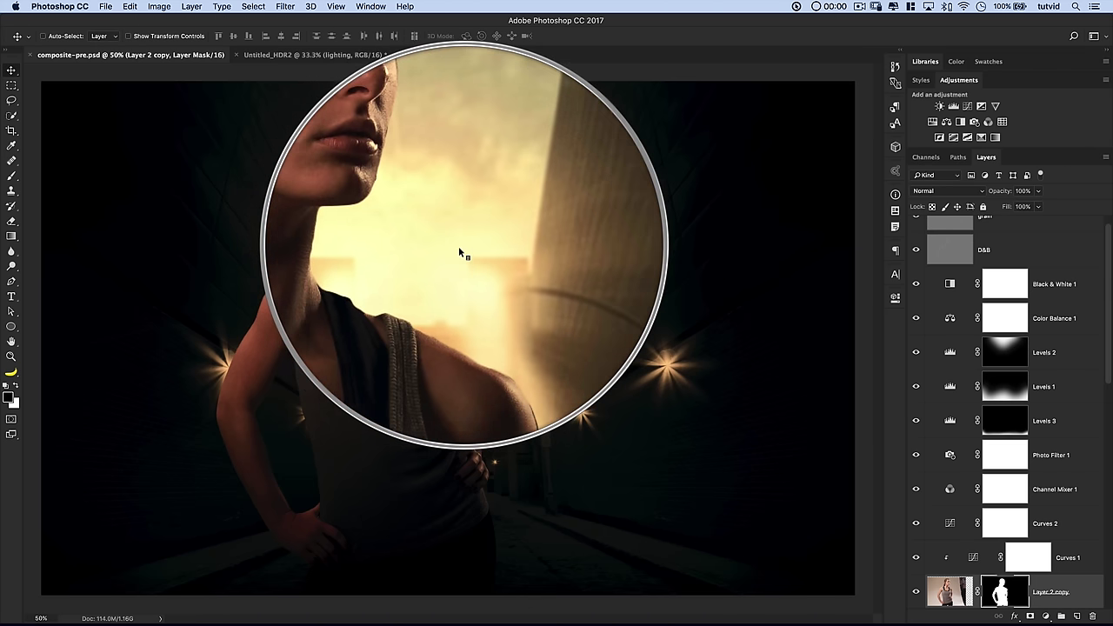
left_click(250, 55)
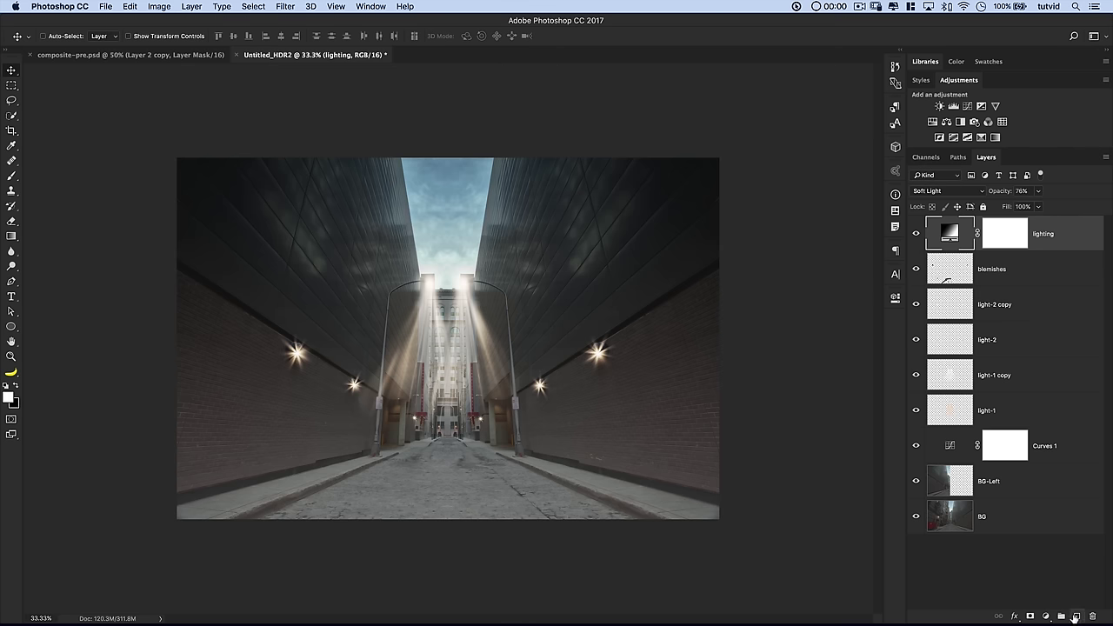
Add a new empty layer named sky-light above the lighting layer
left_click(1076, 617)
double_click(985, 233)
type("sk")
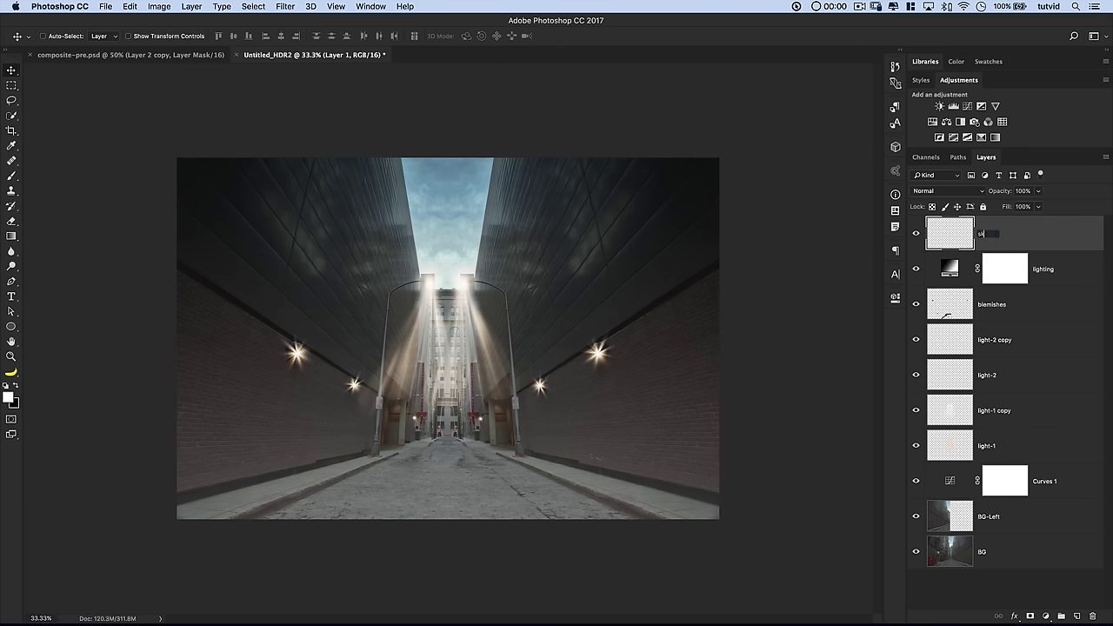
type("y-light")
key("Return")
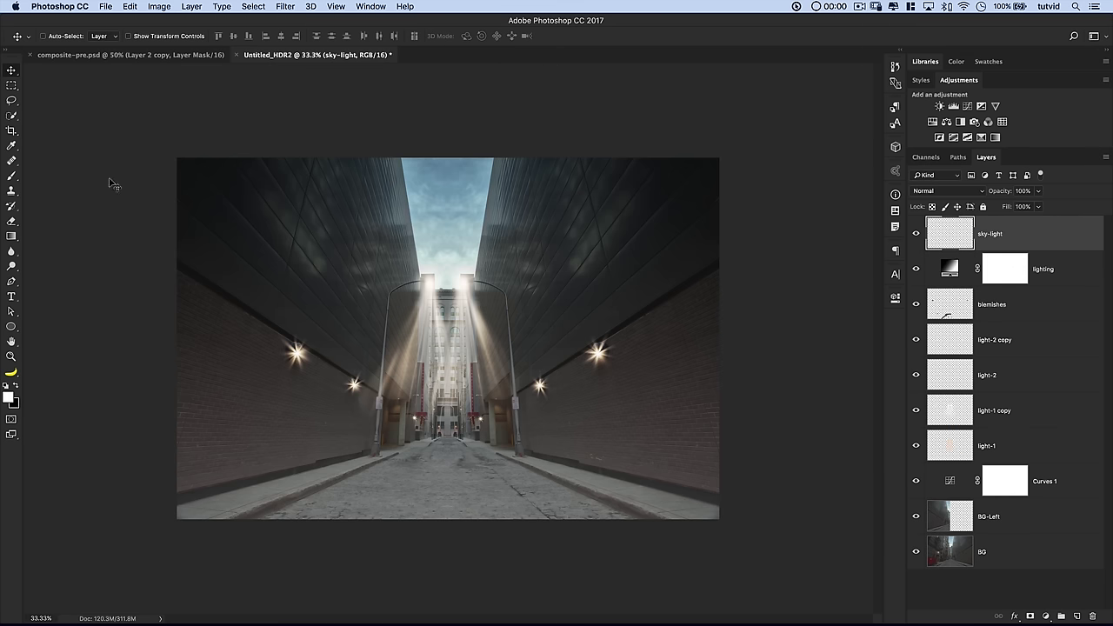
Set up a soft round brush with 0% hardness and a size of 2000 px
left_click(10, 176)
right_click(426, 294)
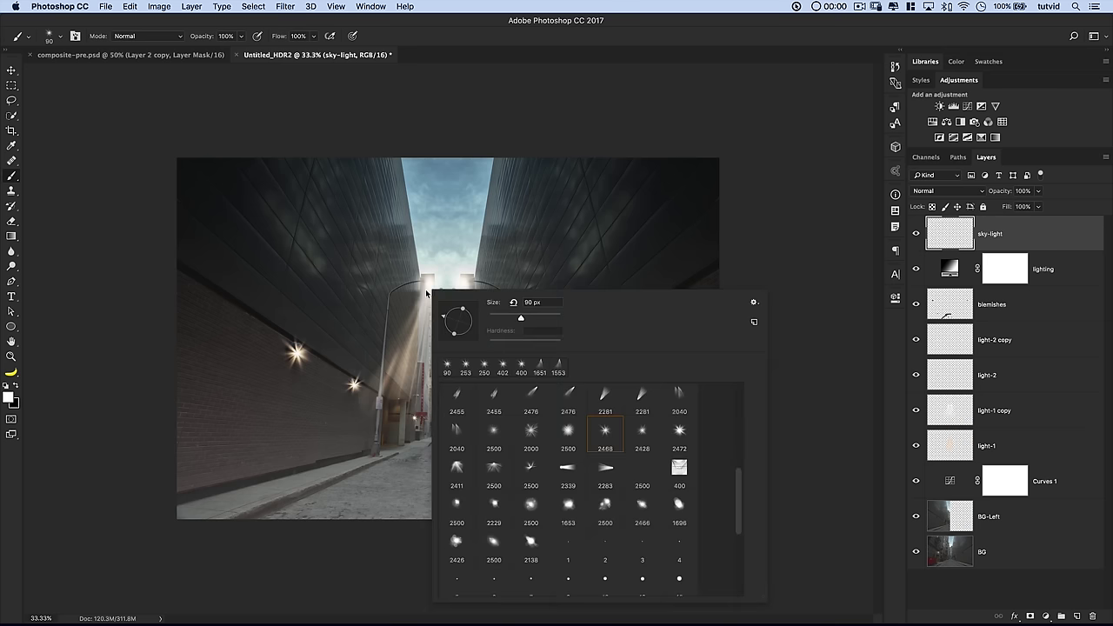
scroll(571, 444, "down", 5)
left_click(605, 574)
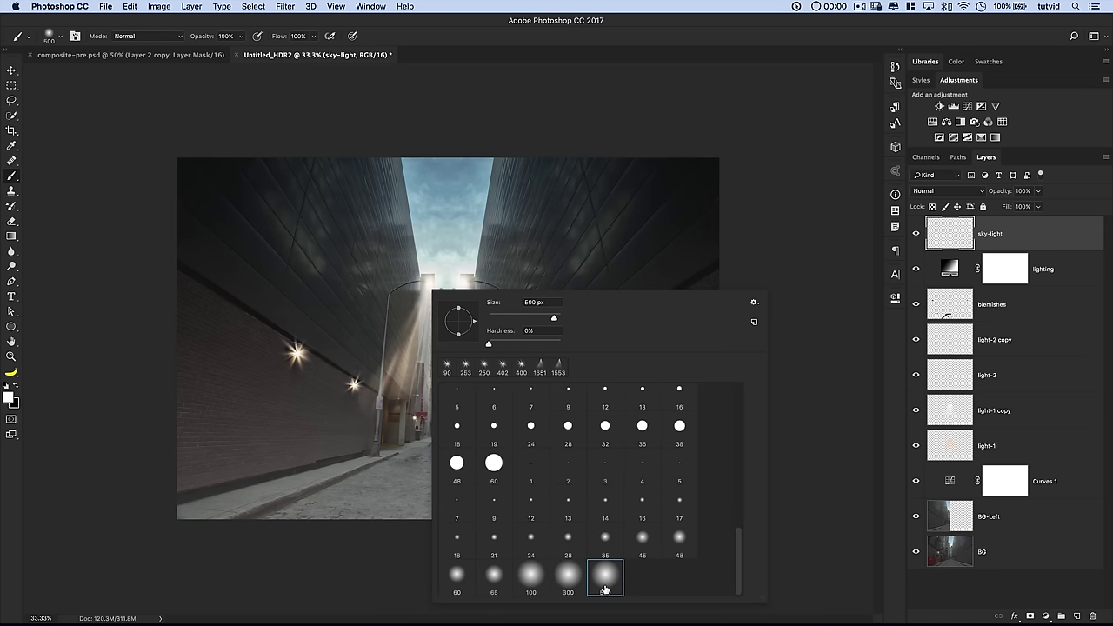
left_click(295, 261)
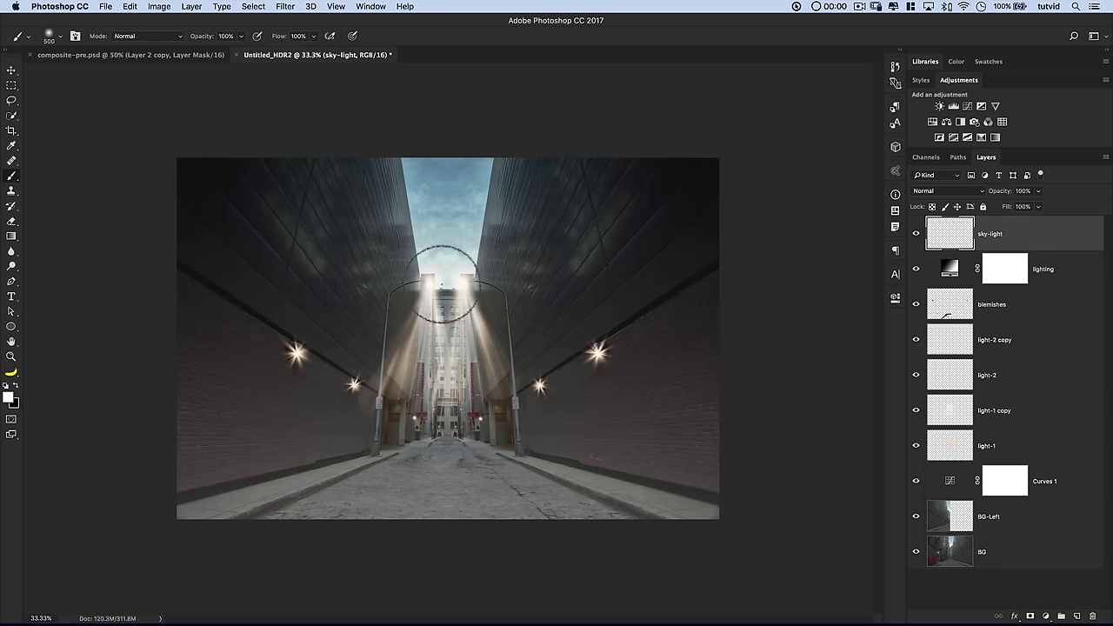
right_click(442, 285)
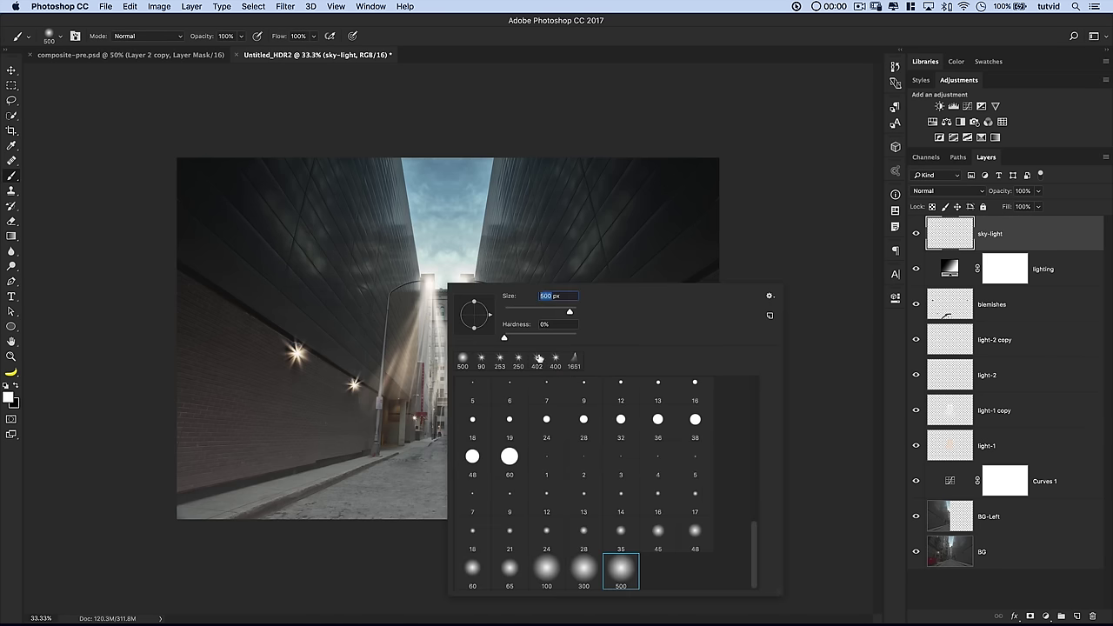
type("2000")
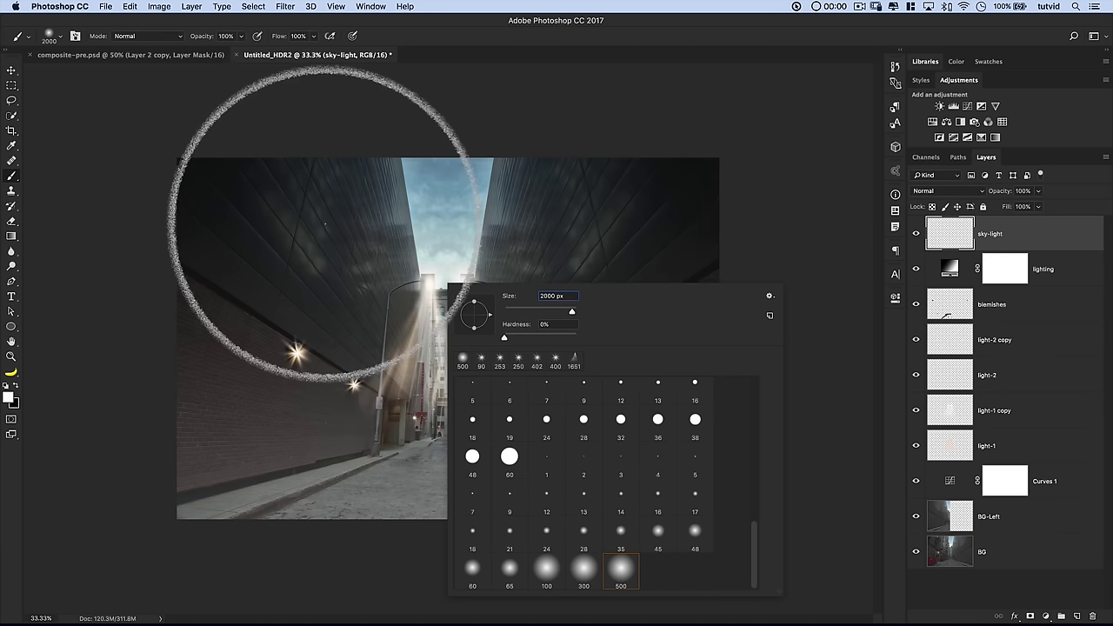
key("Return")
Stamp a single white glow on the sky-light layer where the sky meets the end of the alley, undoing the first try to reposition it
left_click(441, 272)
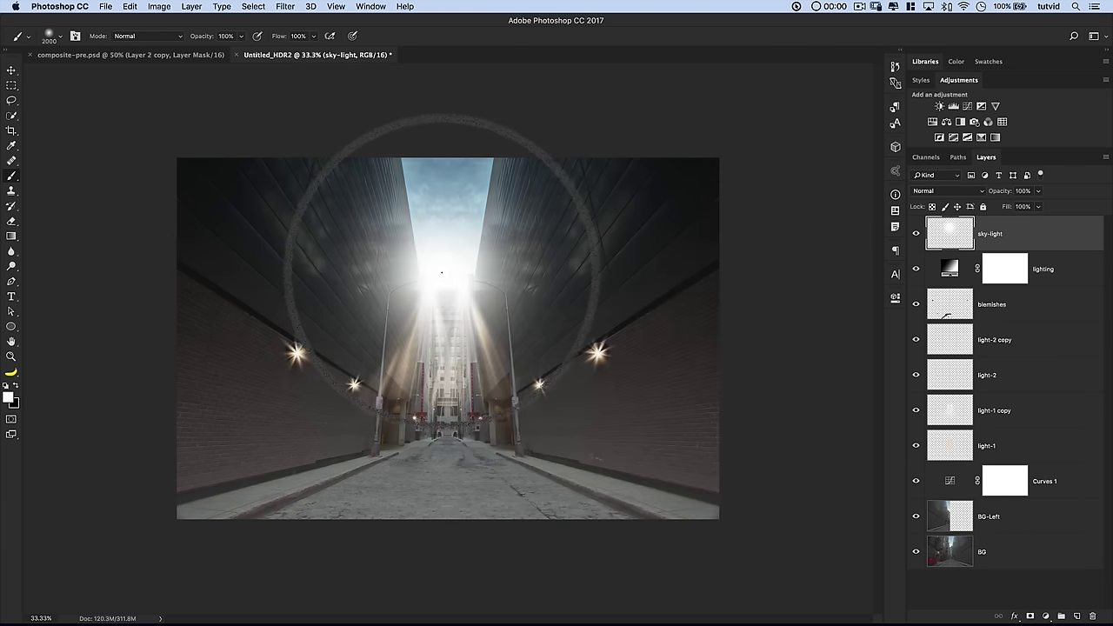
key("ctrl+z")
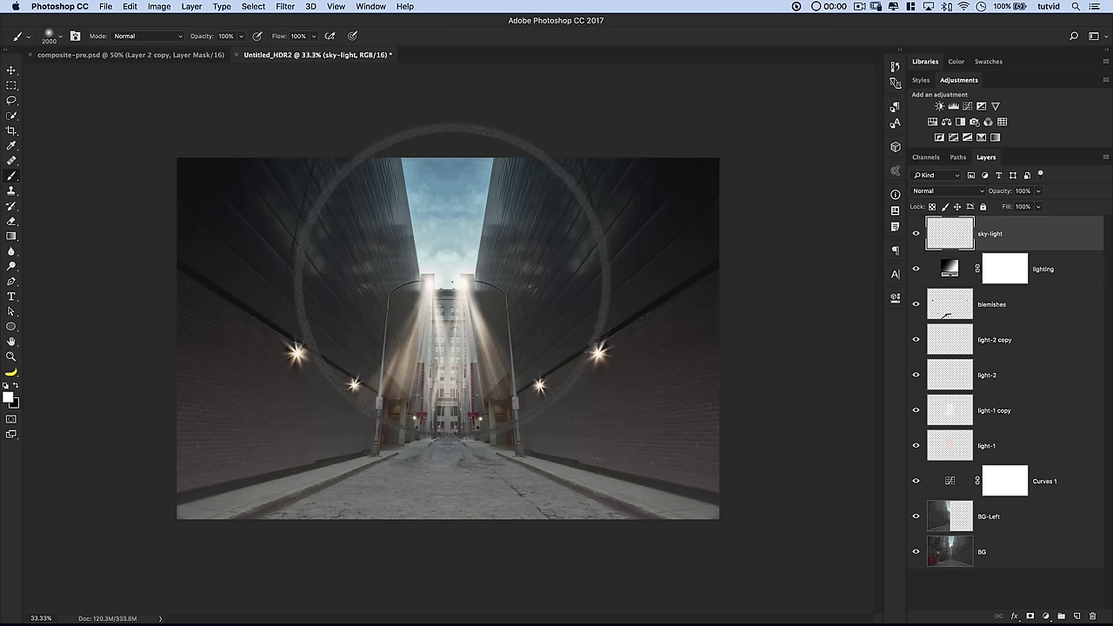
left_click(447, 280)
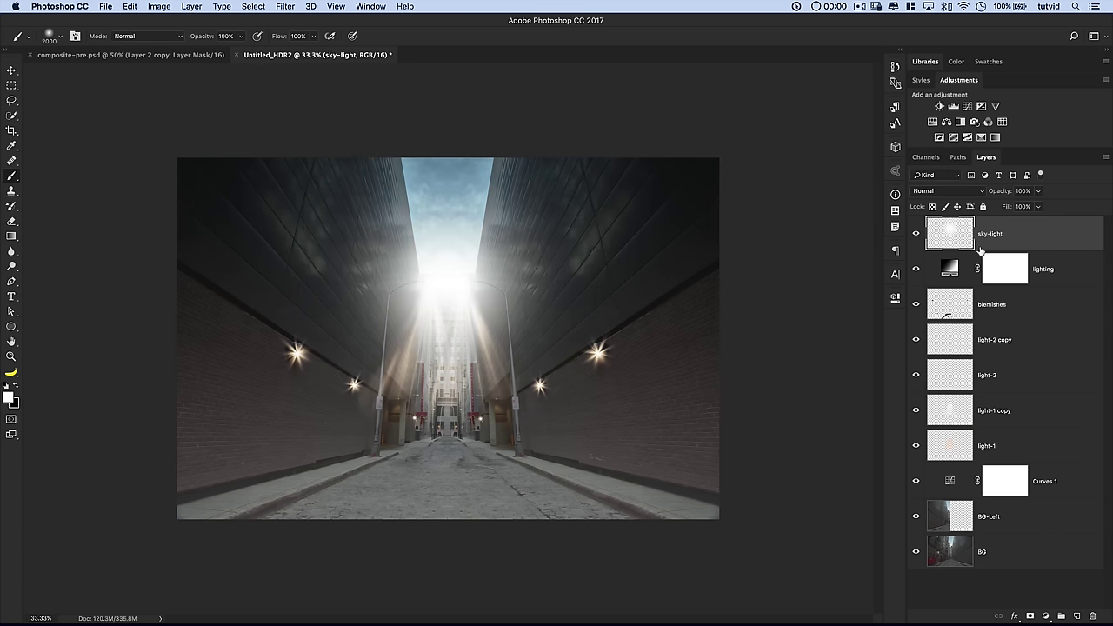
Duplicate the sky-light layer, hide the copy and select the original sky-light layer
key("super+j")
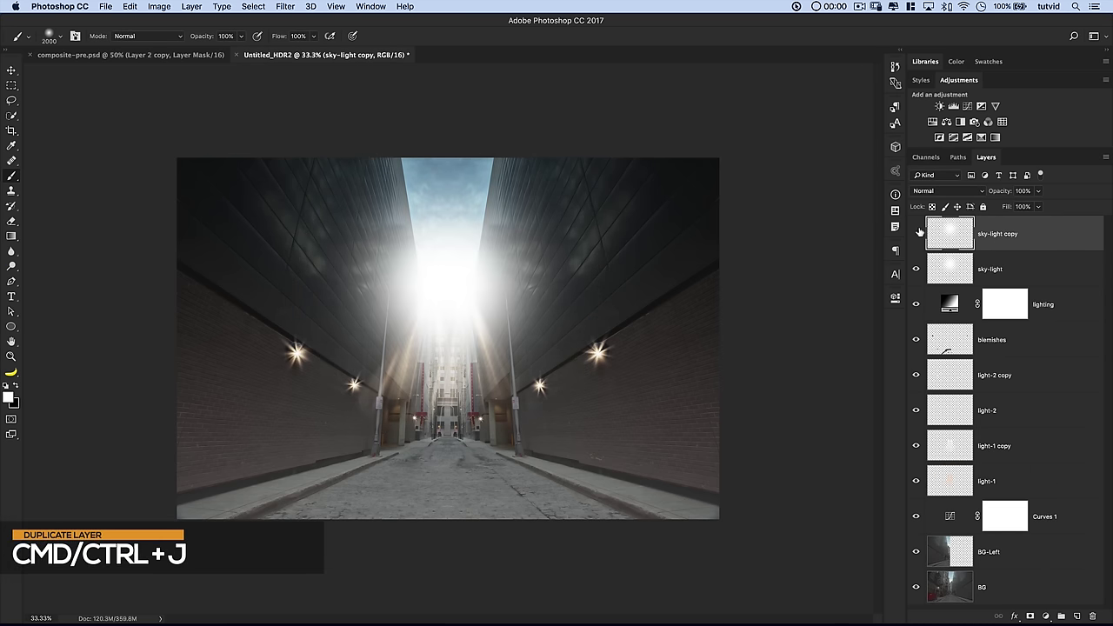
left_click(916, 233)
left_click(1006, 267)
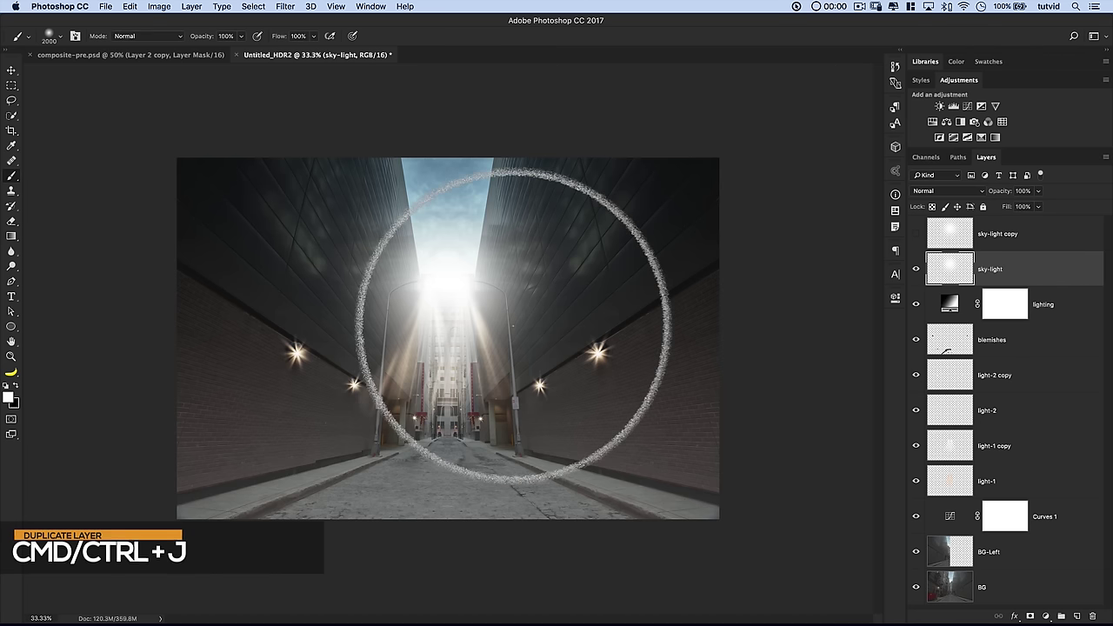
Colorize the sky-light glow orange with Hue/Saturation, using Hue 30, Saturation 100 and Lightness -22
key("v")
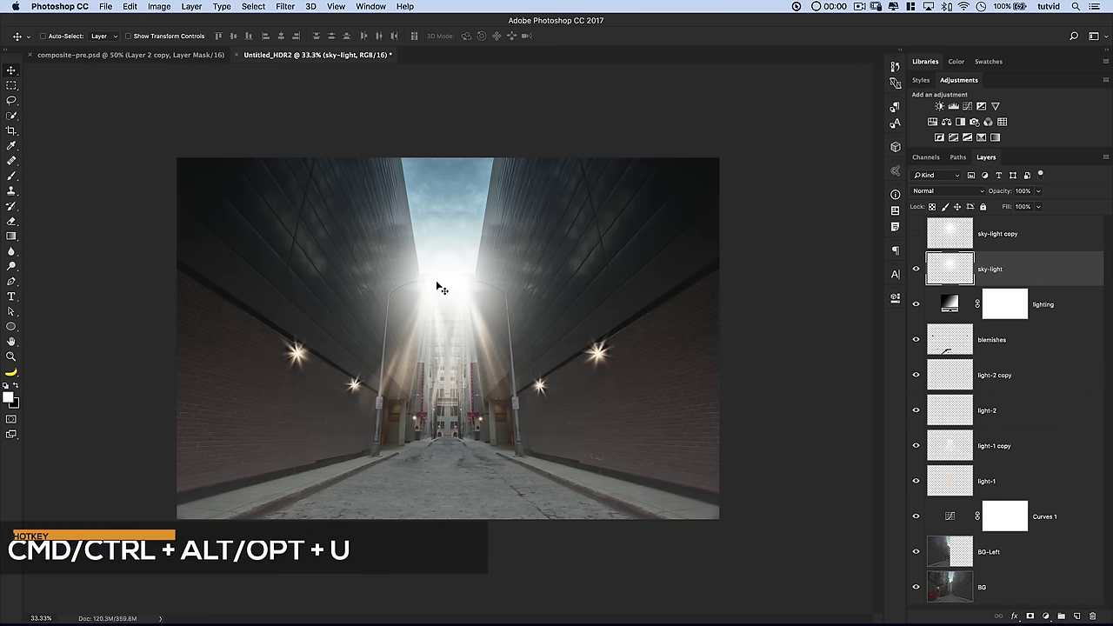
key("ctrl+alt+u")
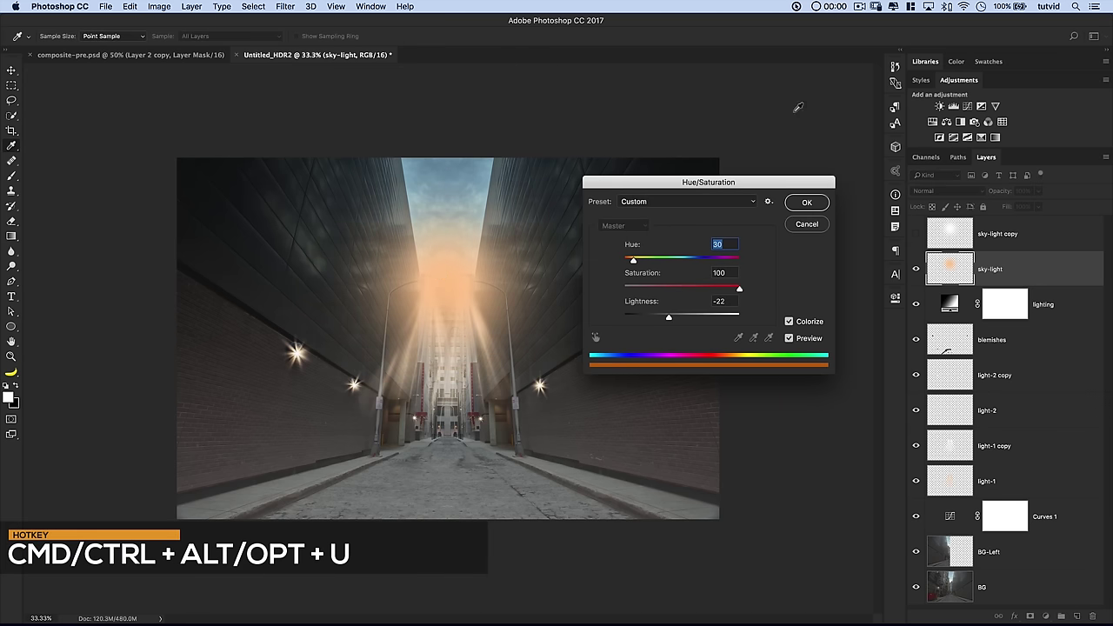
left_click_drag(714, 192, 700, 178)
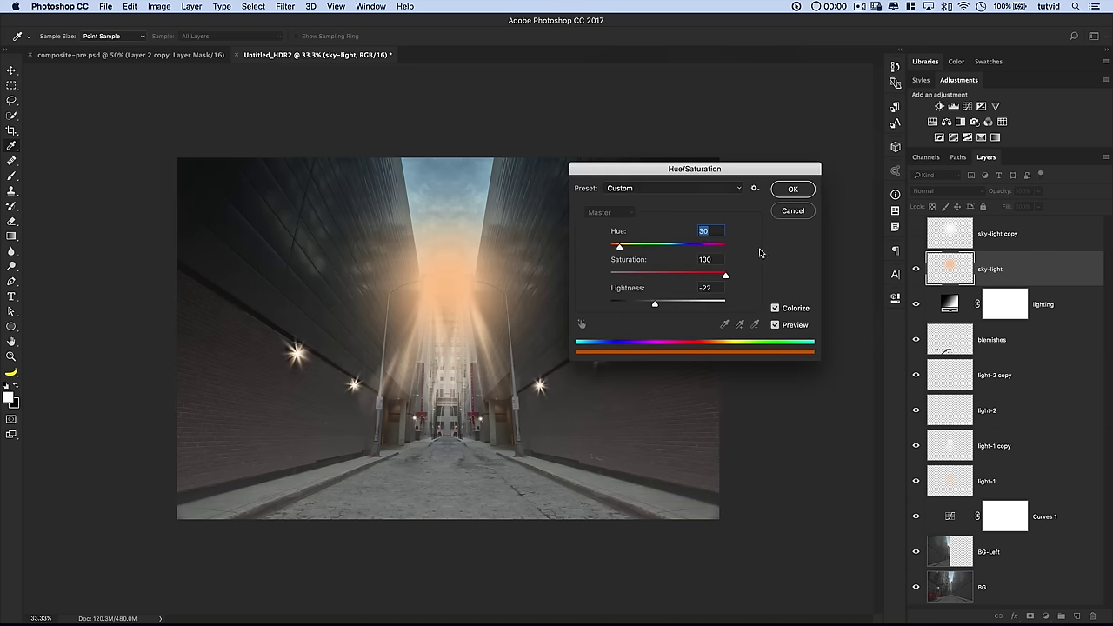
left_click(789, 194)
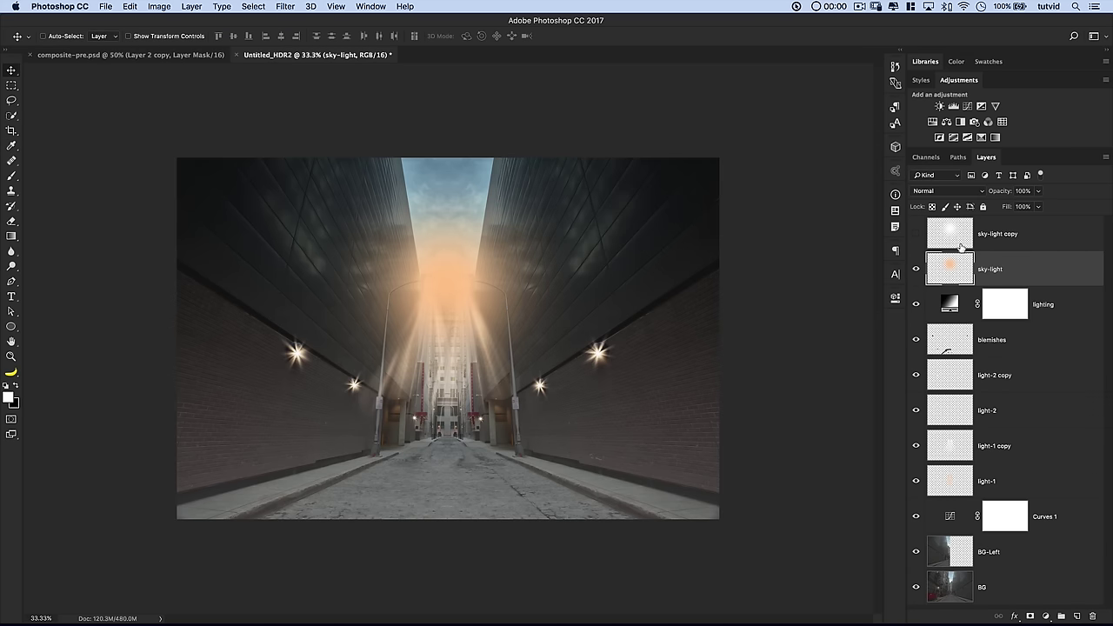
Set the sky-light layer's blend mode to Screen, and show the sky-light copy layer with its blend mode set to Overlay
left_click(939, 192)
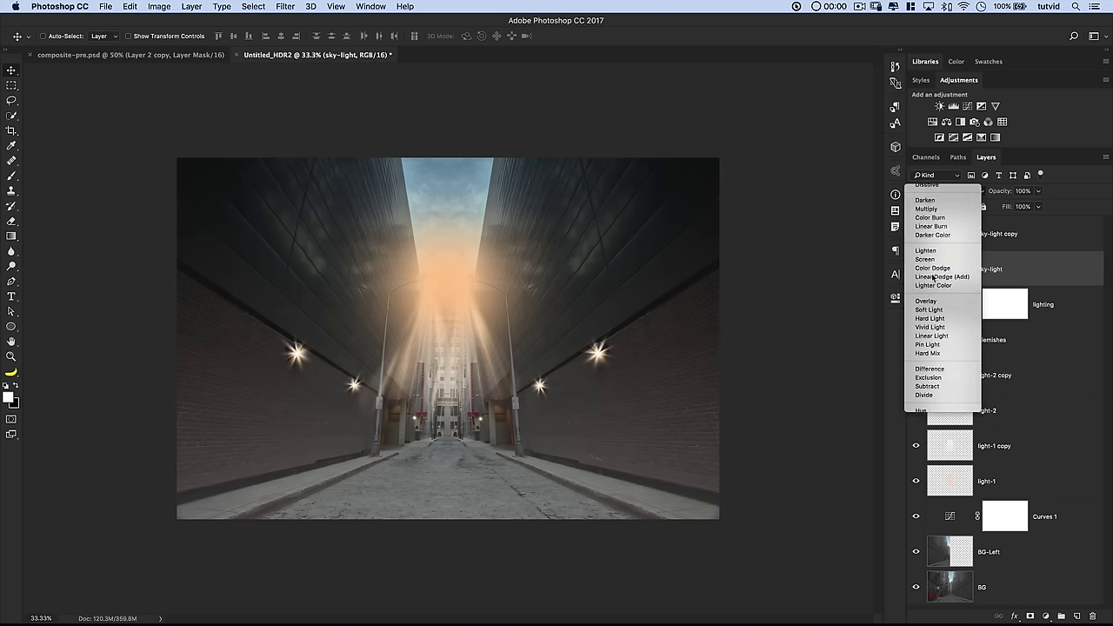
left_click(933, 276)
key("super+j")
left_click(935, 192)
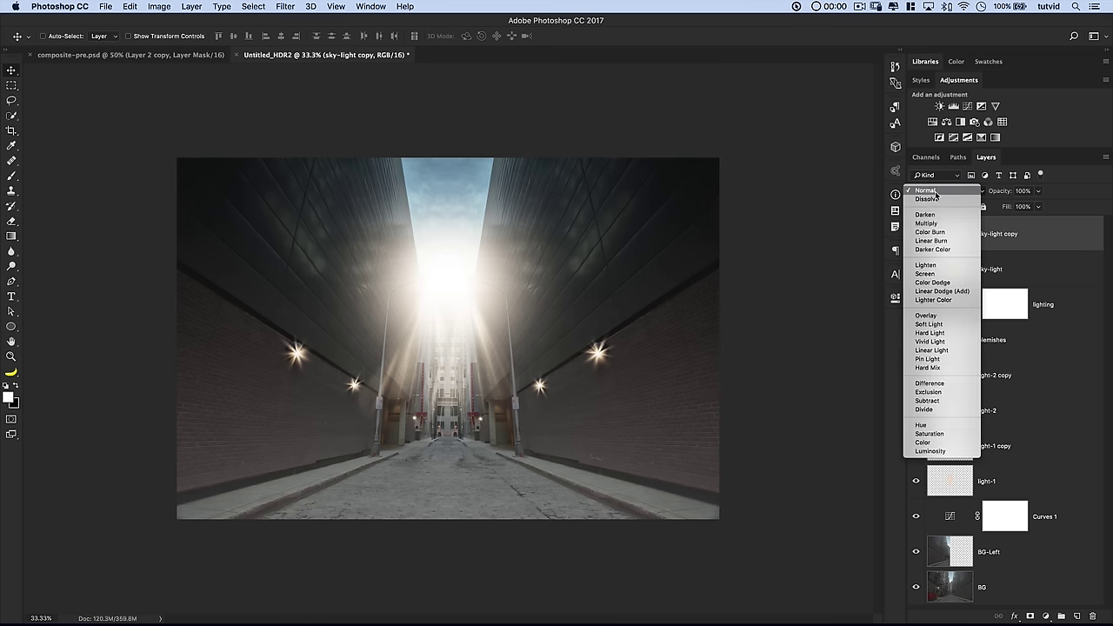
left_click(927, 316)
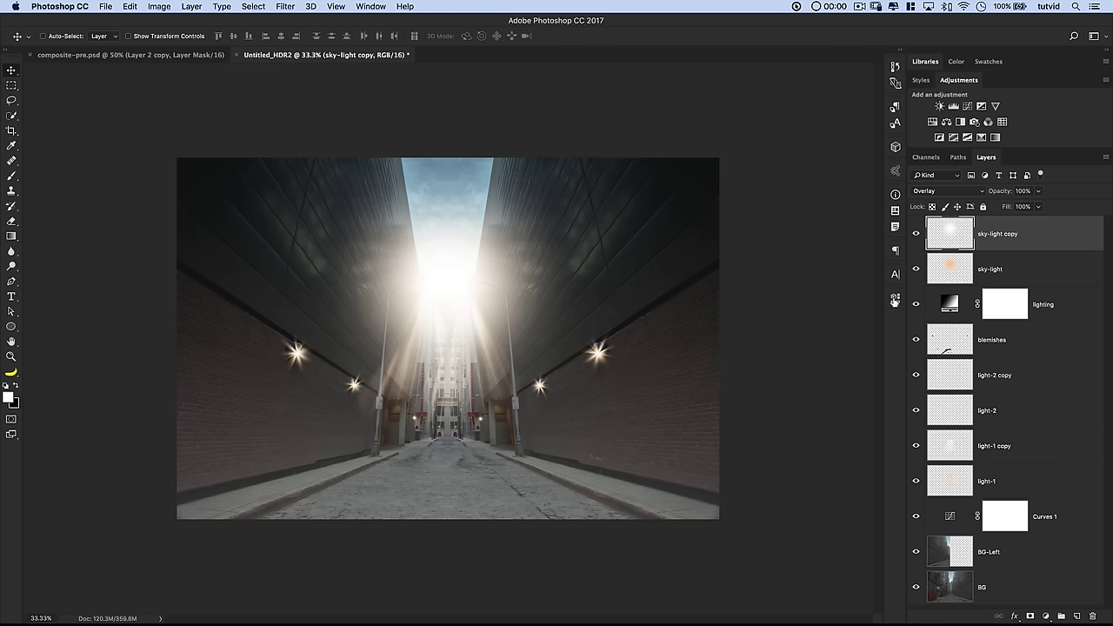
Lower the sky-light copy layer's opacity to 36% and fine-tune the sky-light layer's opacity around 74%
left_click_drag(1004, 193, 988, 195)
left_click(992, 258)
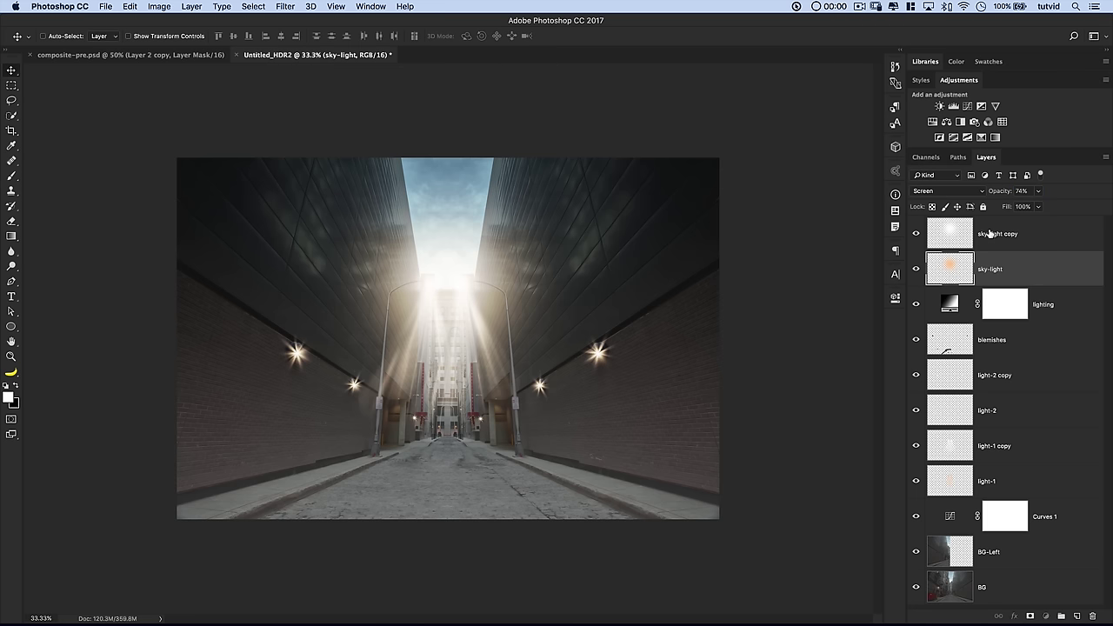
left_click(989, 233)
left_click(987, 193)
type("36")
key("Return")
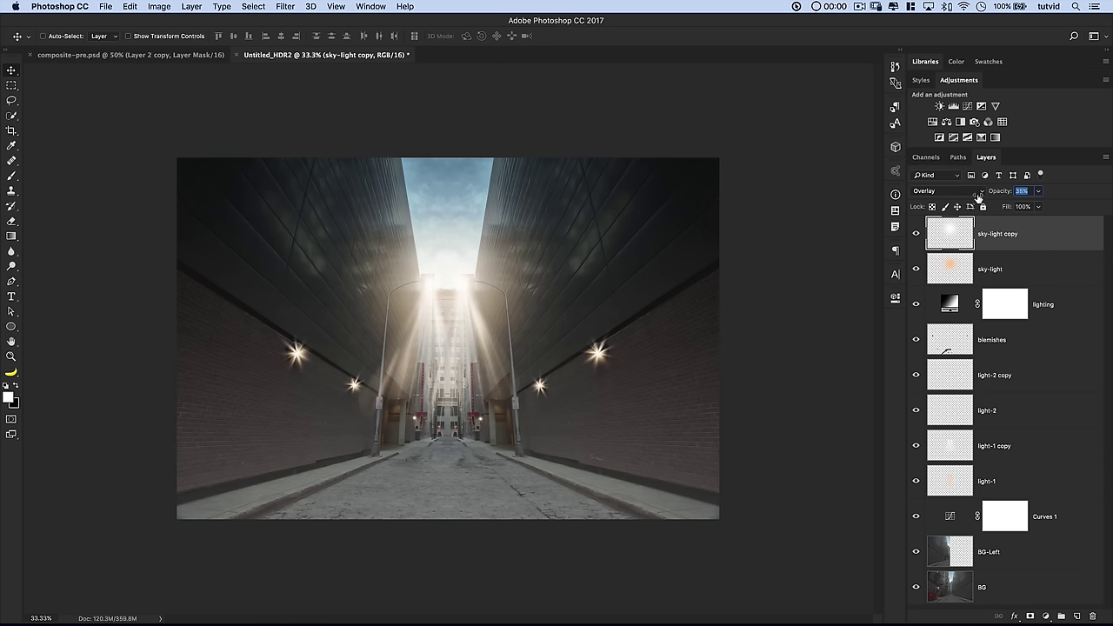
left_click(995, 264)
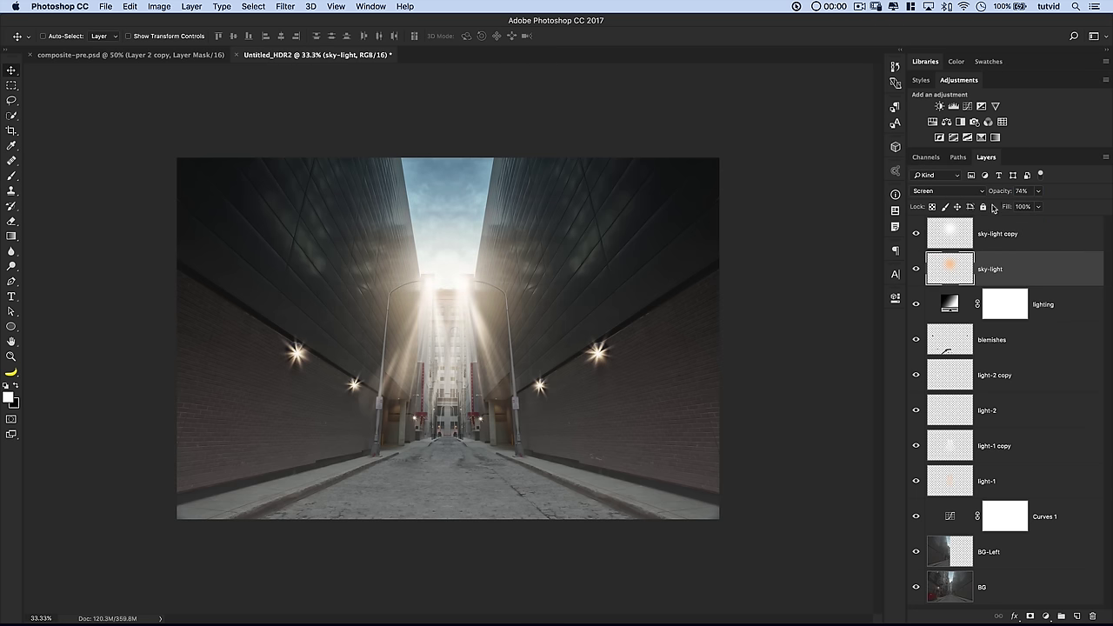
left_click_drag(997, 195, 1001, 196)
Add a Gradient Map adjustment layer above the sky-light copy layer and set its gradient's starting color stop to #03050b
left_click(1028, 236)
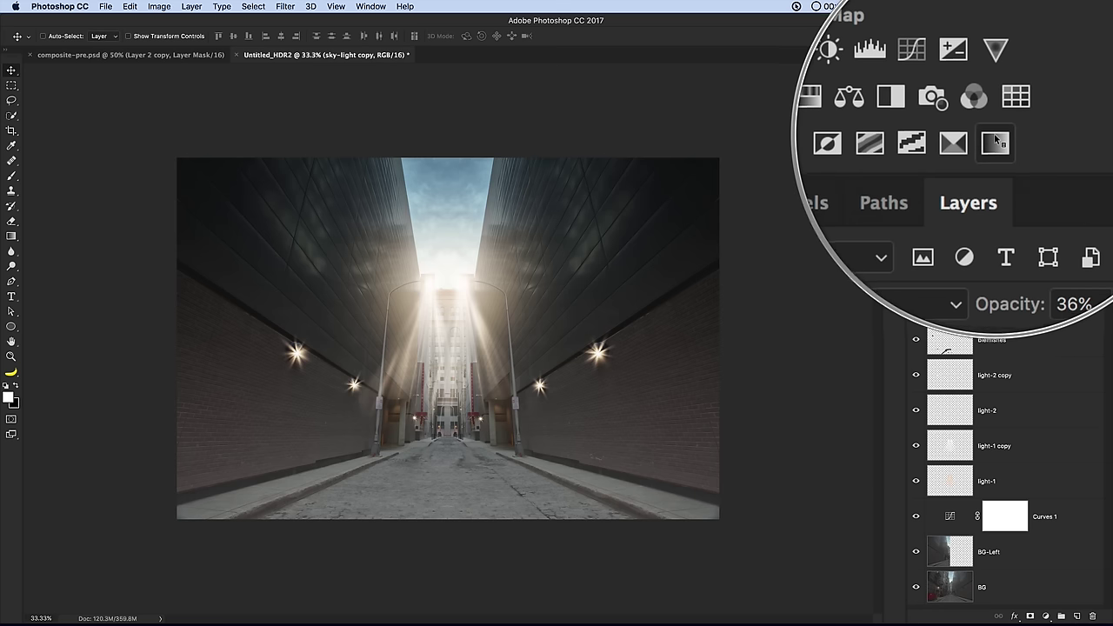
left_click(995, 137)
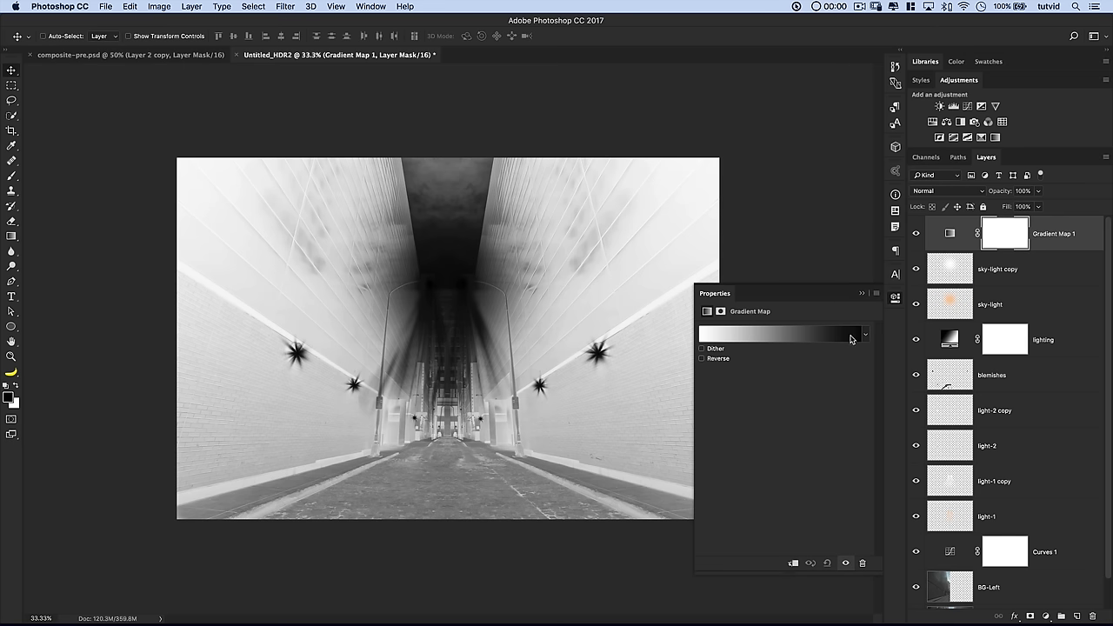
left_click(779, 340)
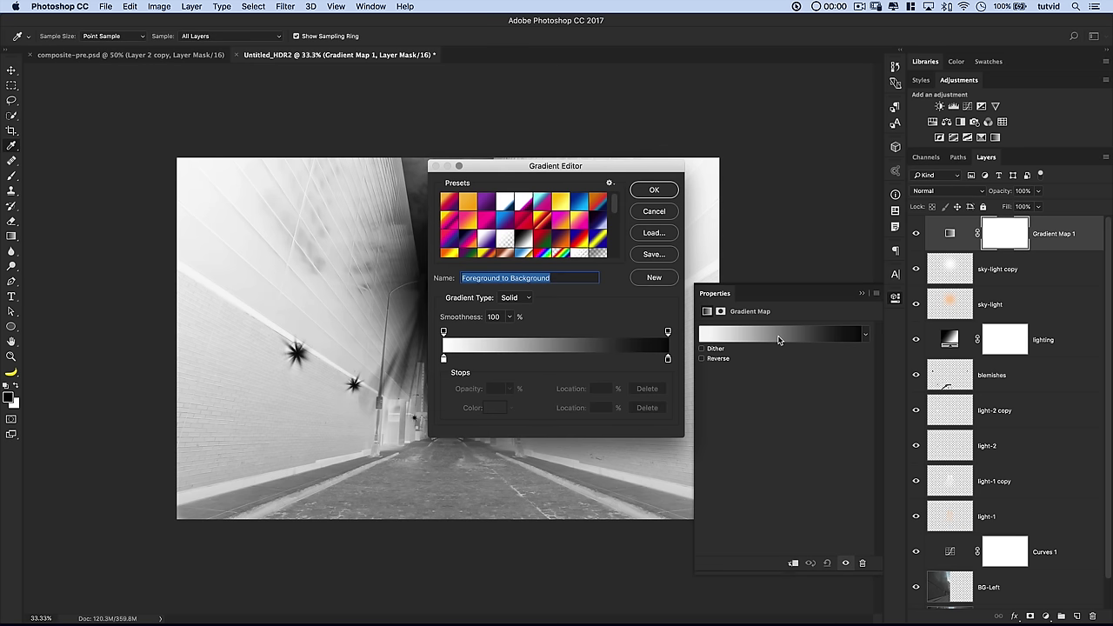
left_click_drag(596, 166, 767, 153)
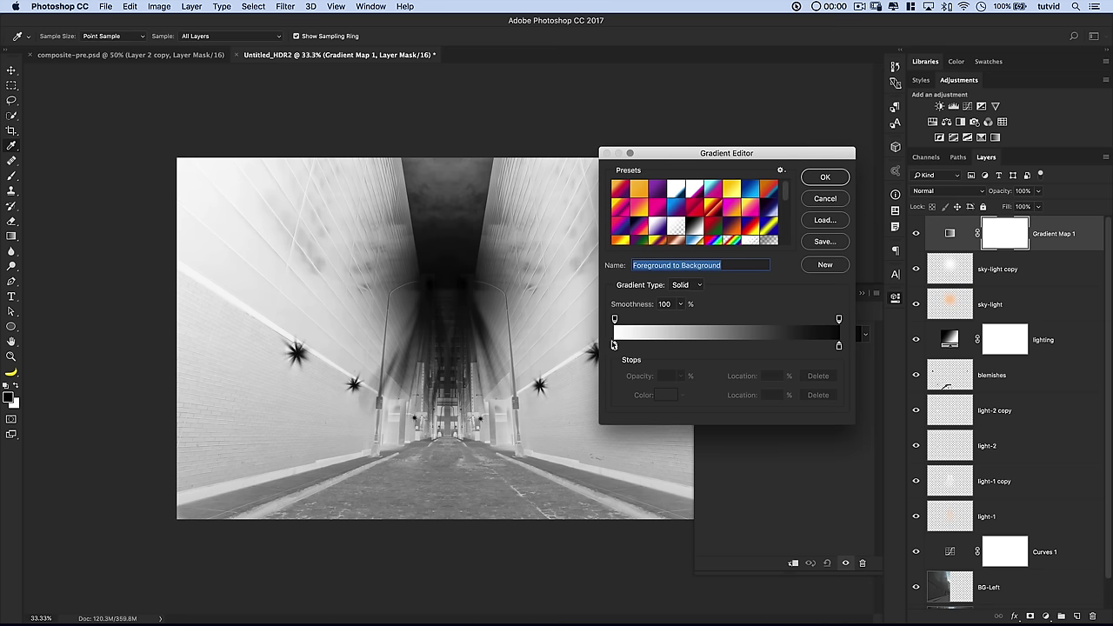
double_click(614, 346)
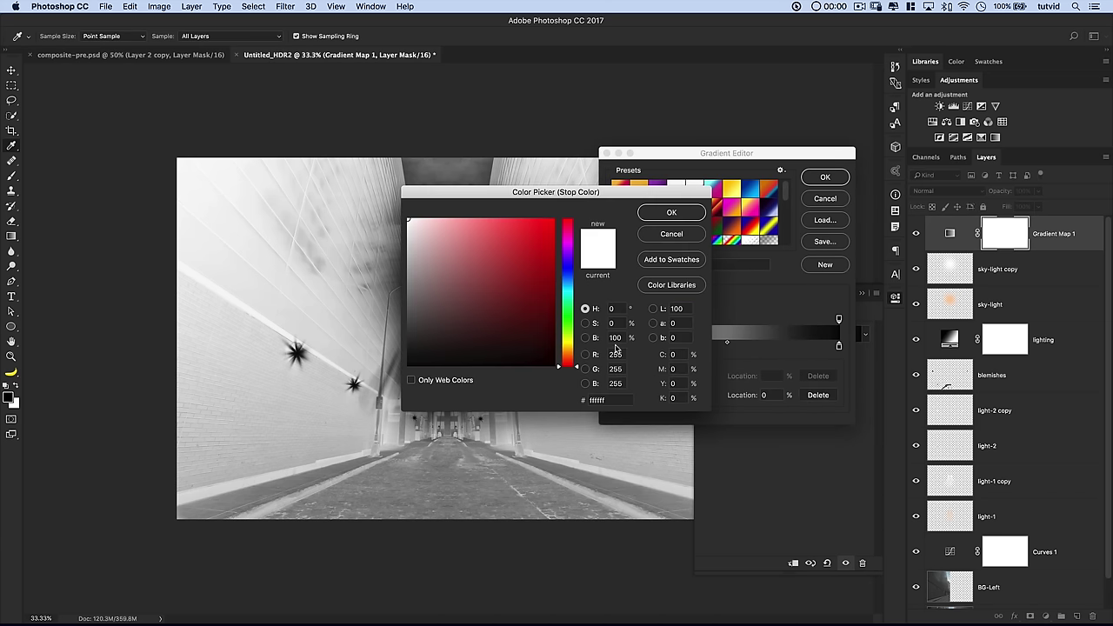
left_click(609, 399)
type("0")
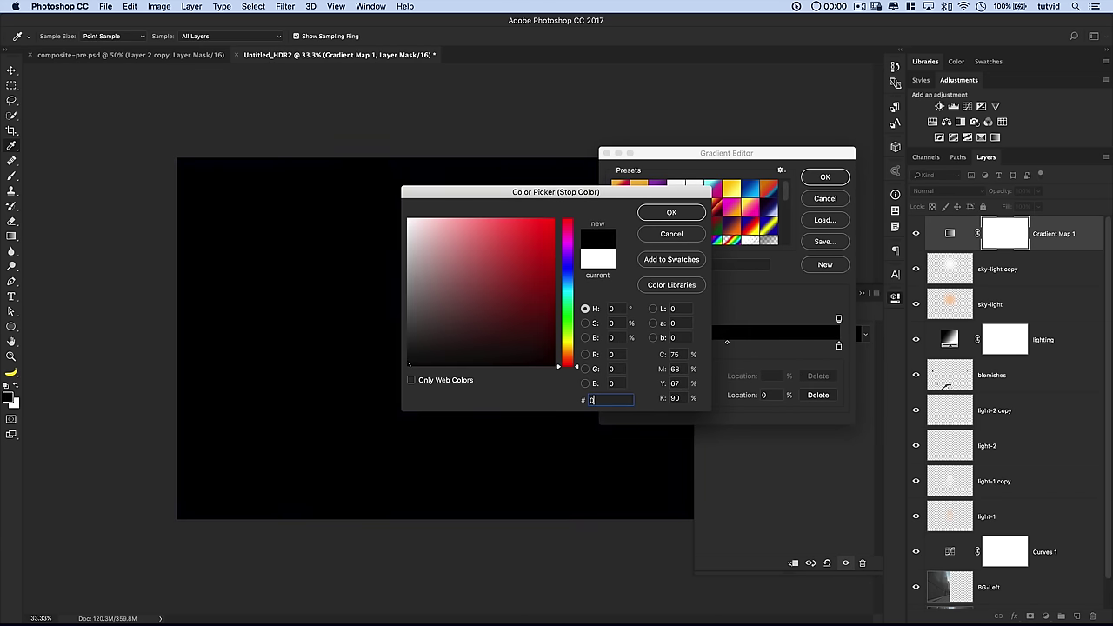
type("3050b")
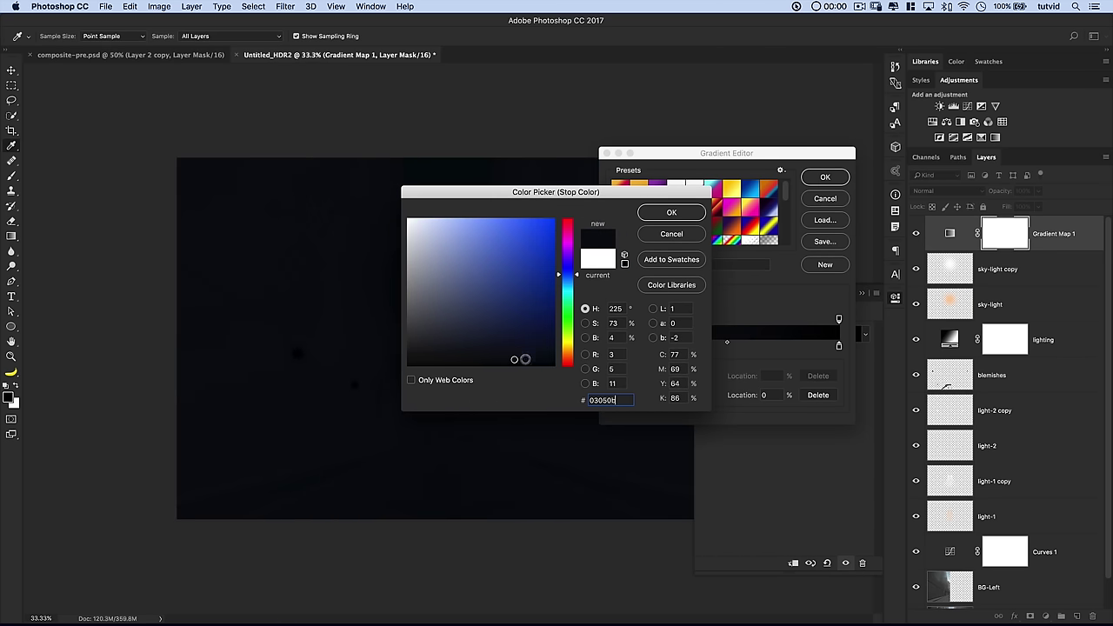
left_click(688, 216)
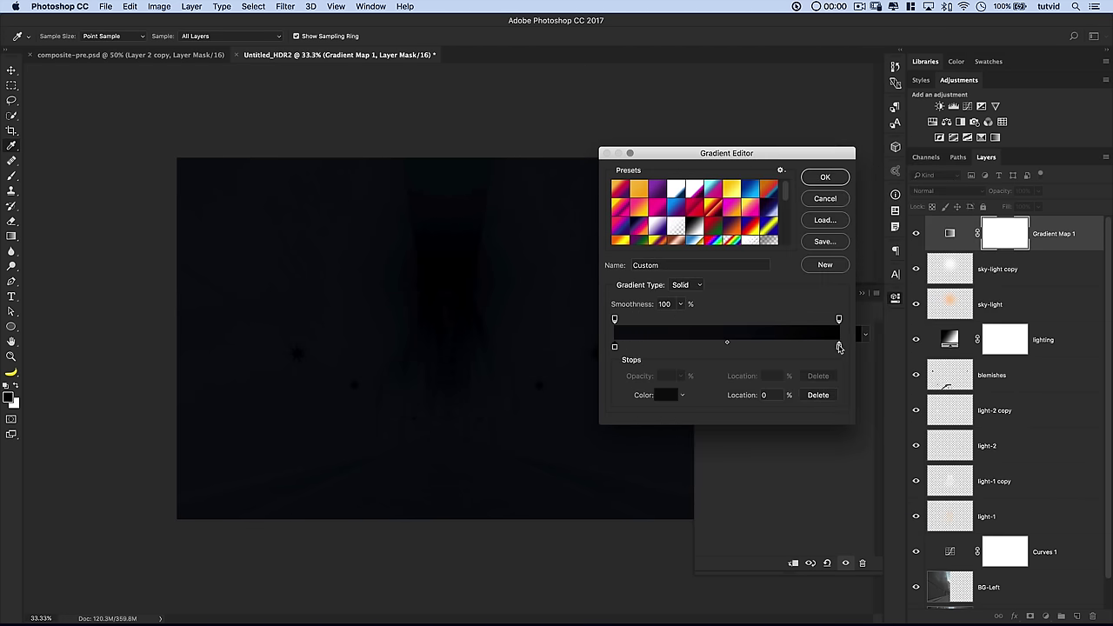
Set the gradient map's ending color stop to #fef5c1 and accept the edited gradient
double_click(839, 348)
double_click(616, 399)
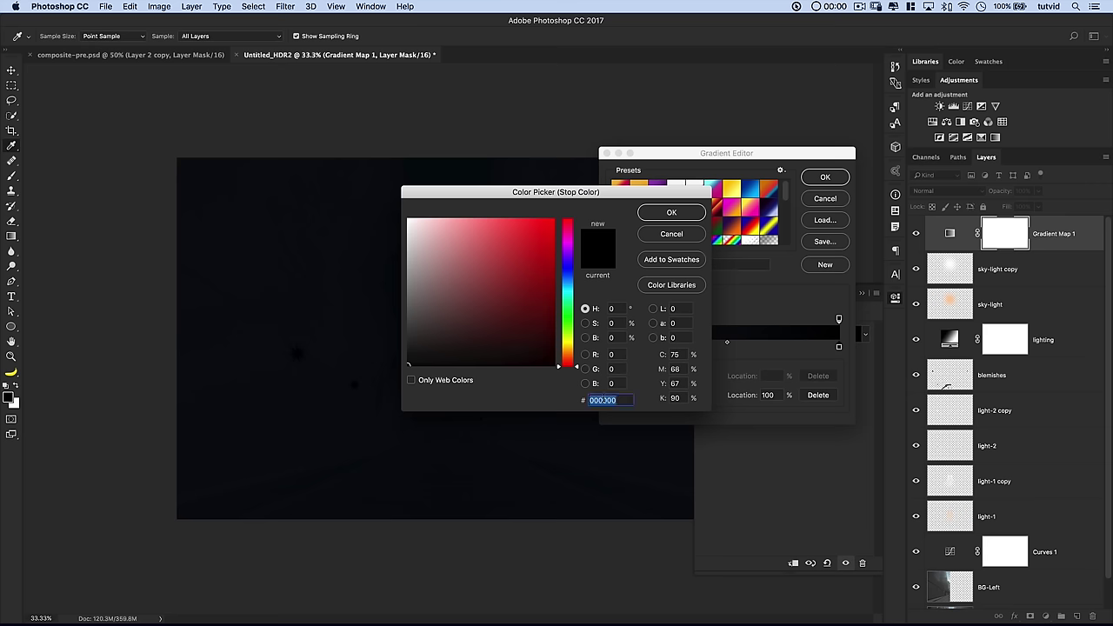
type("fef")
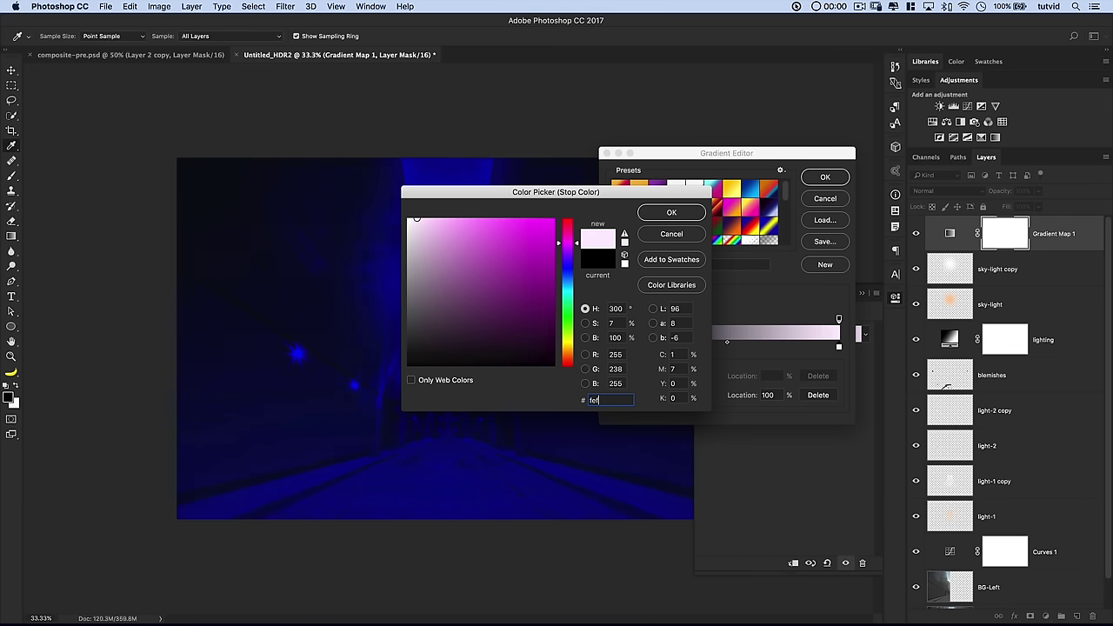
type("5c1")
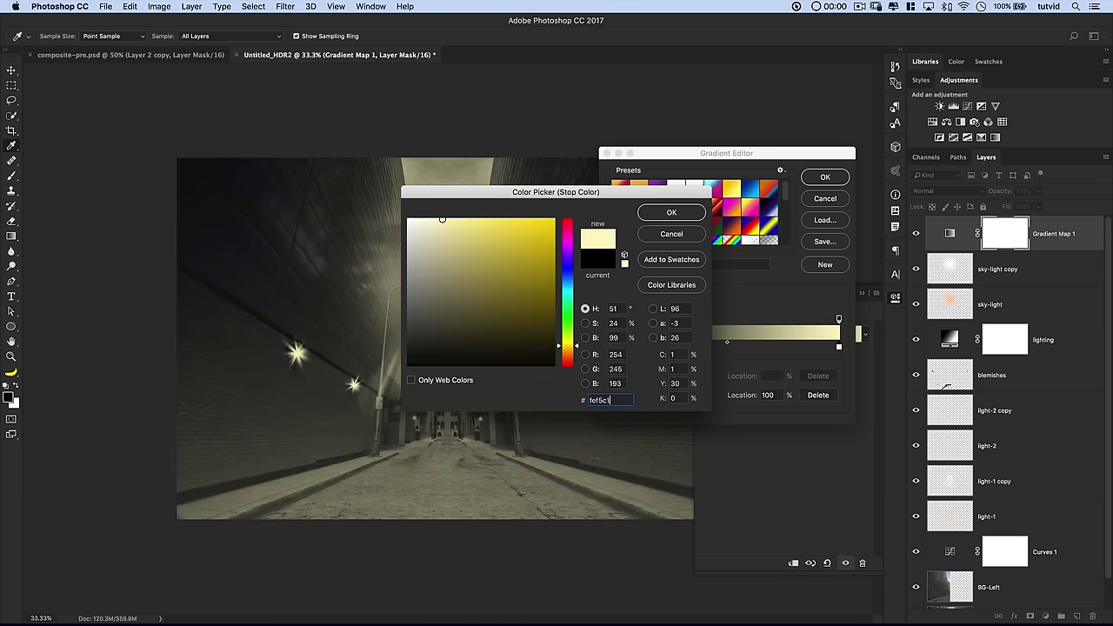
left_click_drag(578, 186, 799, 195)
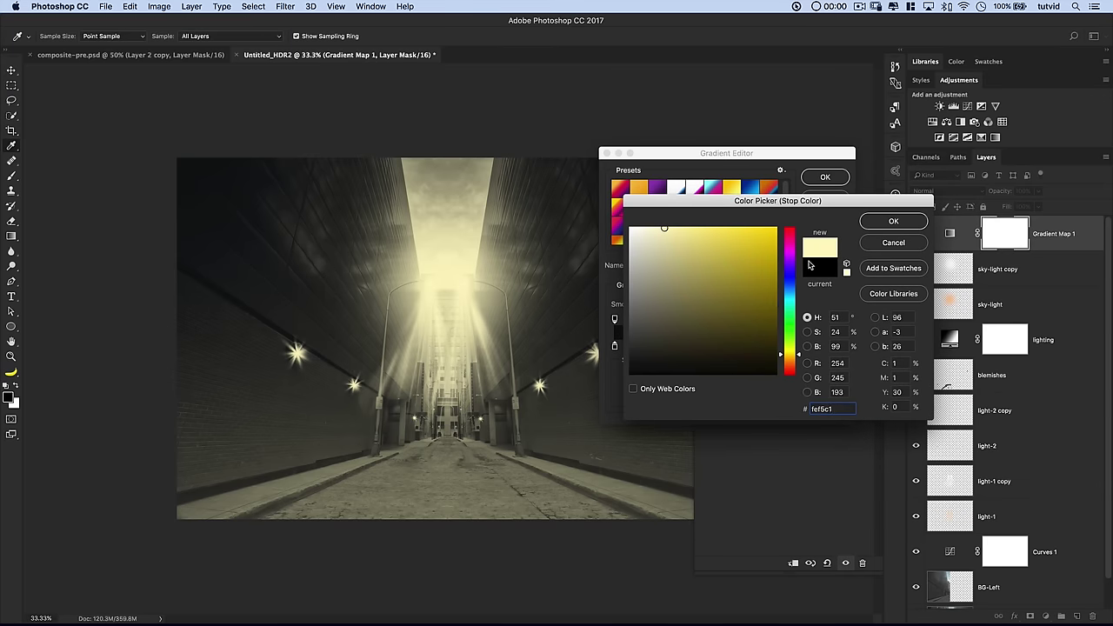
left_click(891, 220)
left_click(826, 178)
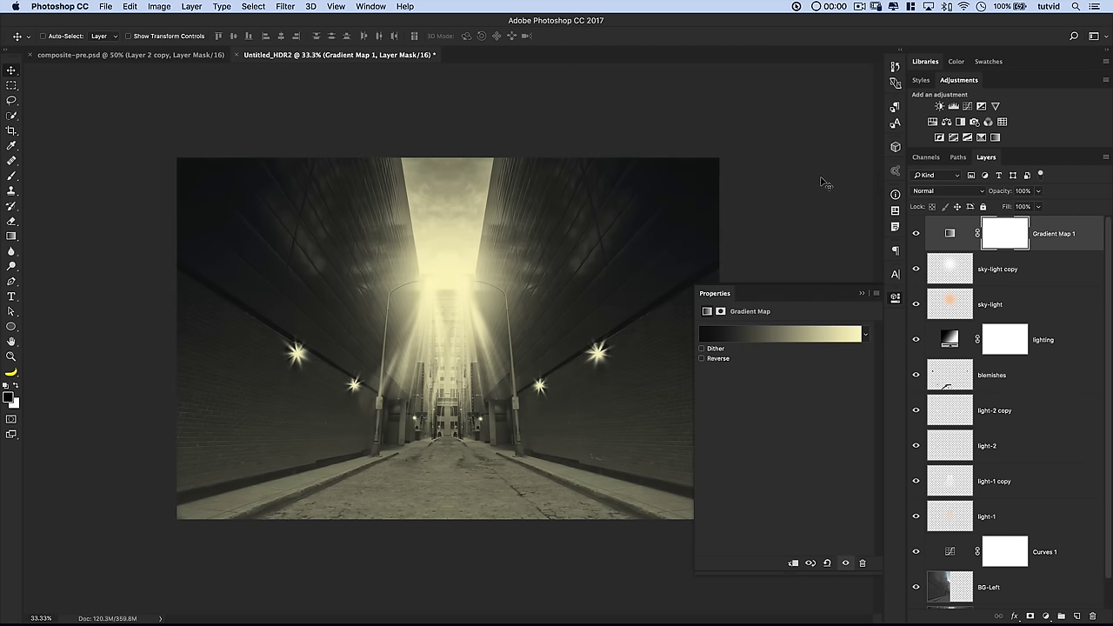
Set the Gradient Map 1 layer's blend mode to Soft Light
left_click(895, 298)
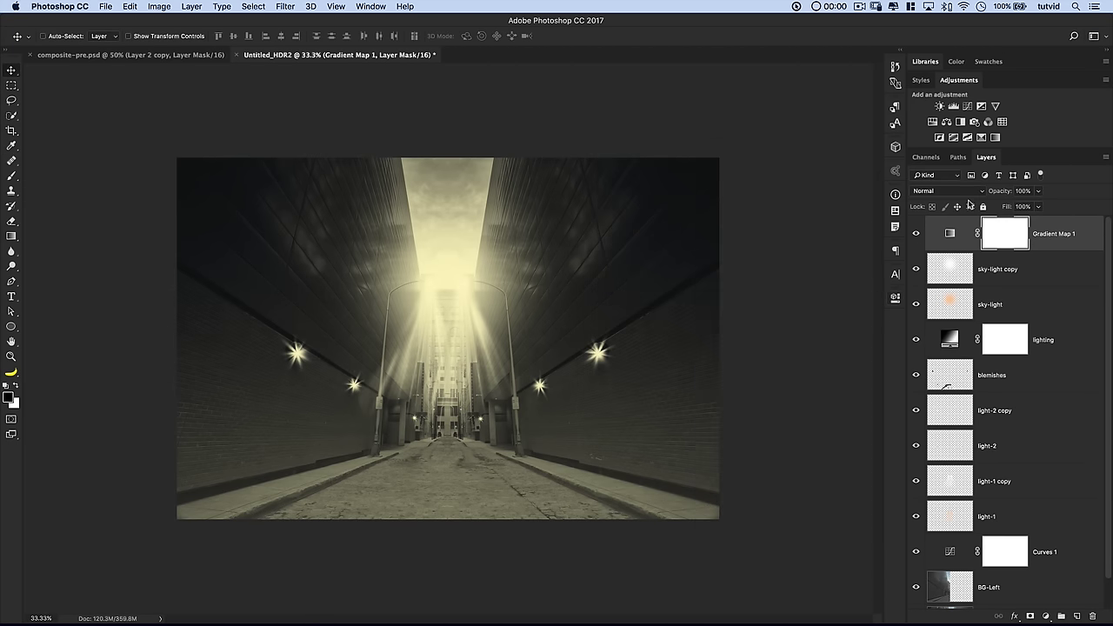
left_click(961, 191)
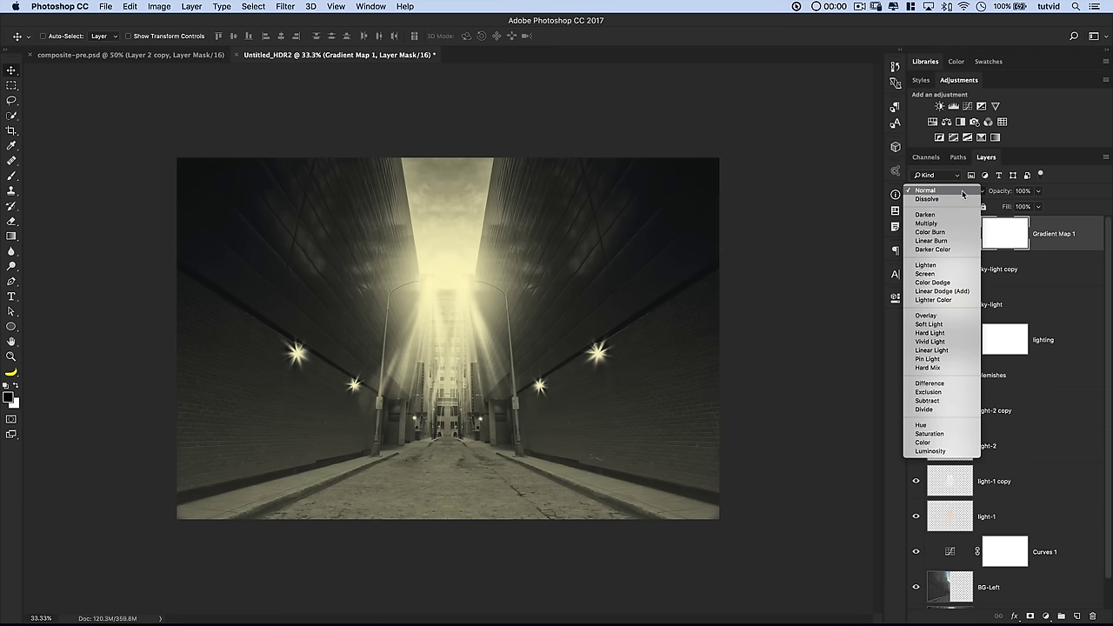
left_click(929, 311)
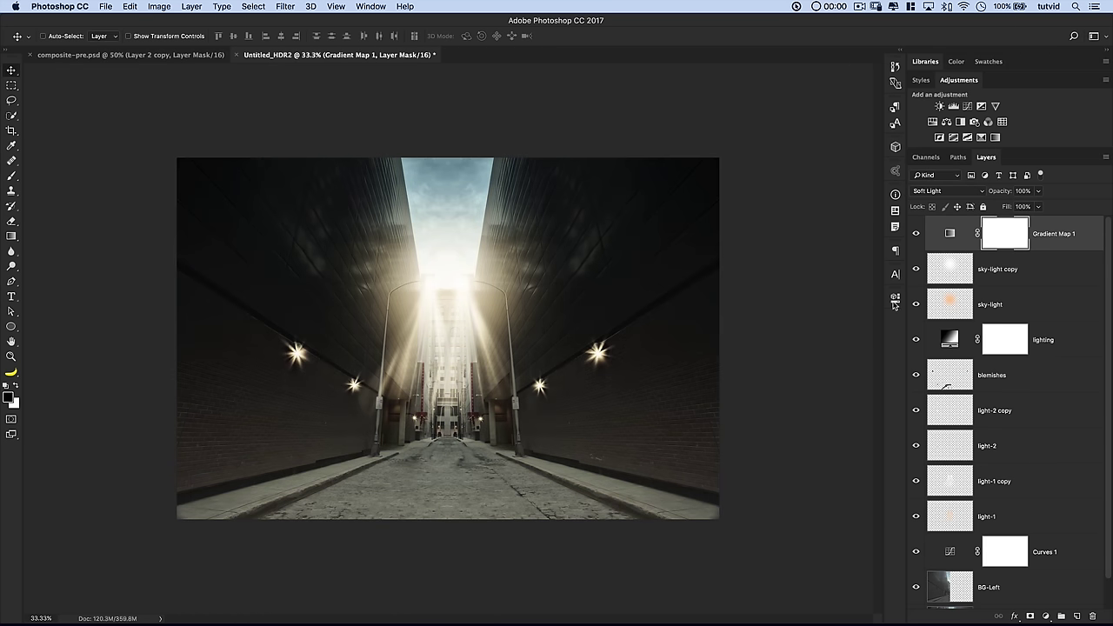
Compare the image with and without the gradient map, and the original BG layer alone against the full composite
left_click(916, 236)
left_click(916, 236)
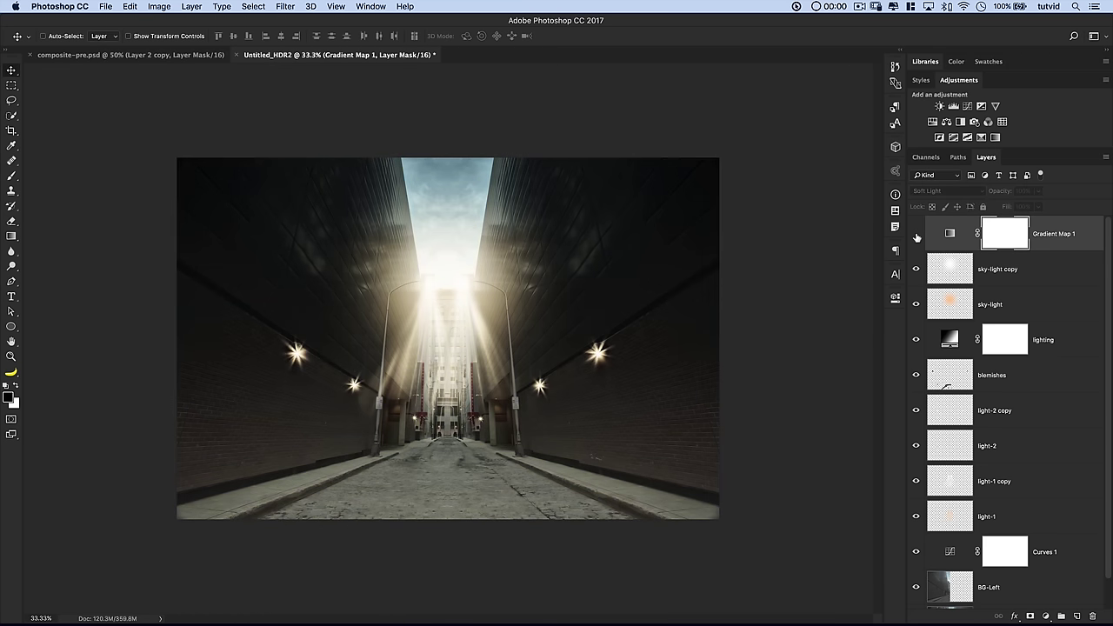
left_click(916, 237)
left_click(916, 237)
left_click(917, 237)
left_click(917, 237)
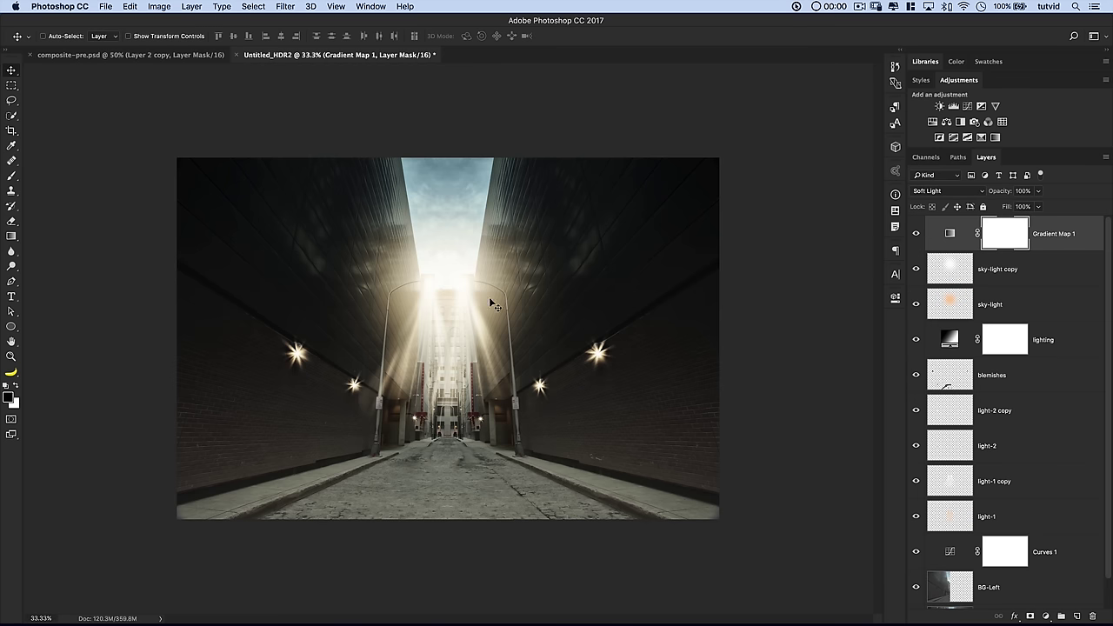
left_click(917, 233)
left_click(917, 233)
scroll(948, 359, "down", 2)
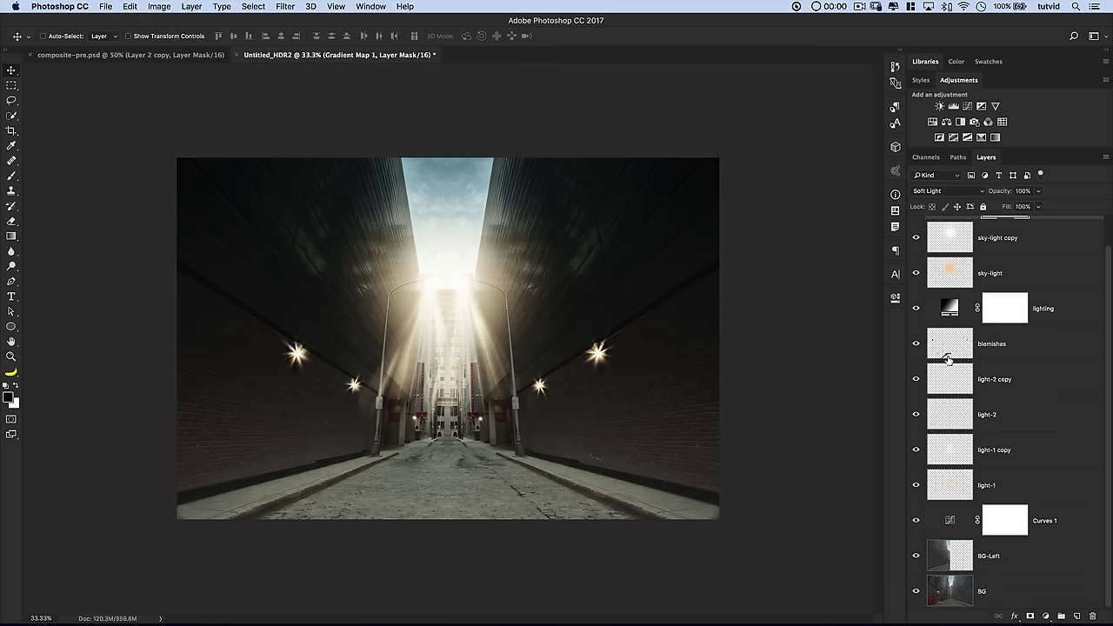
left_click(916, 594, "alt")
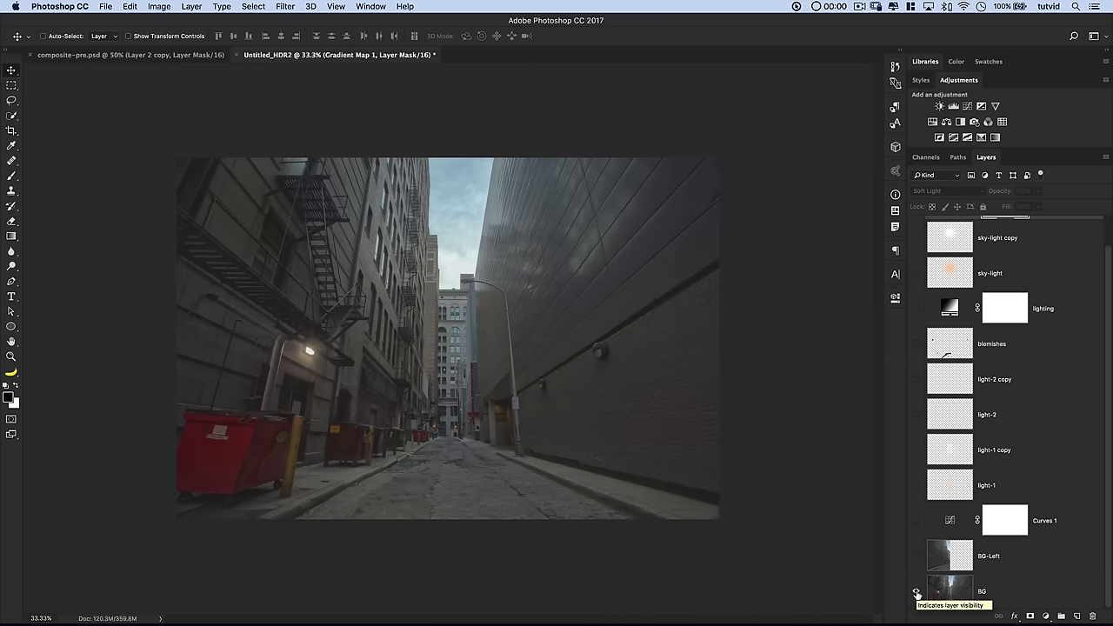
left_click(917, 594, "alt")
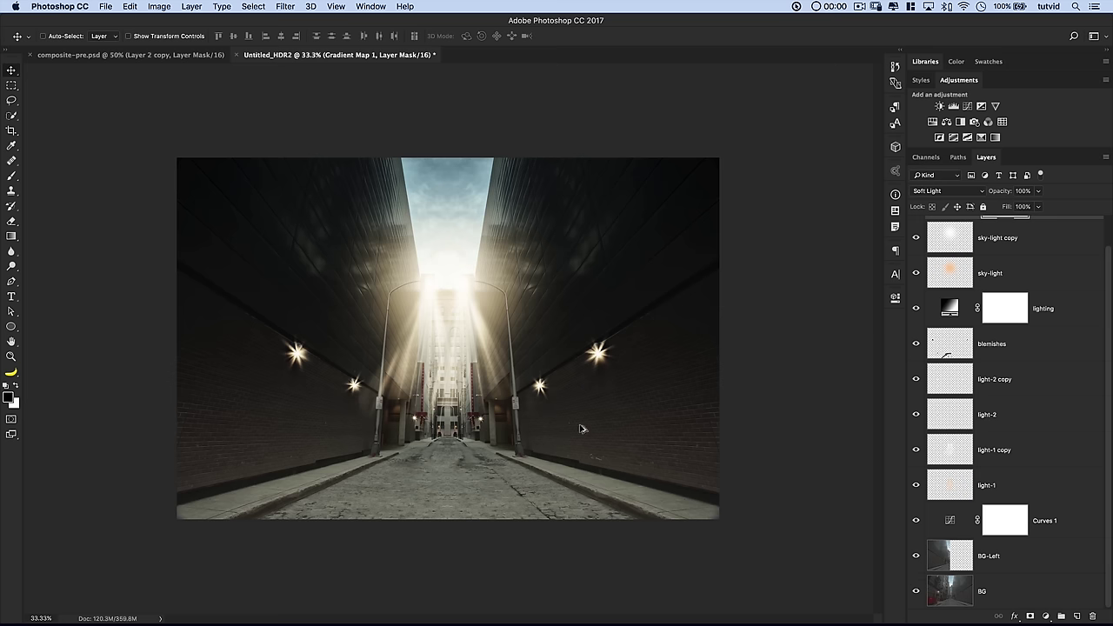
scroll(970, 313, "up", 2)
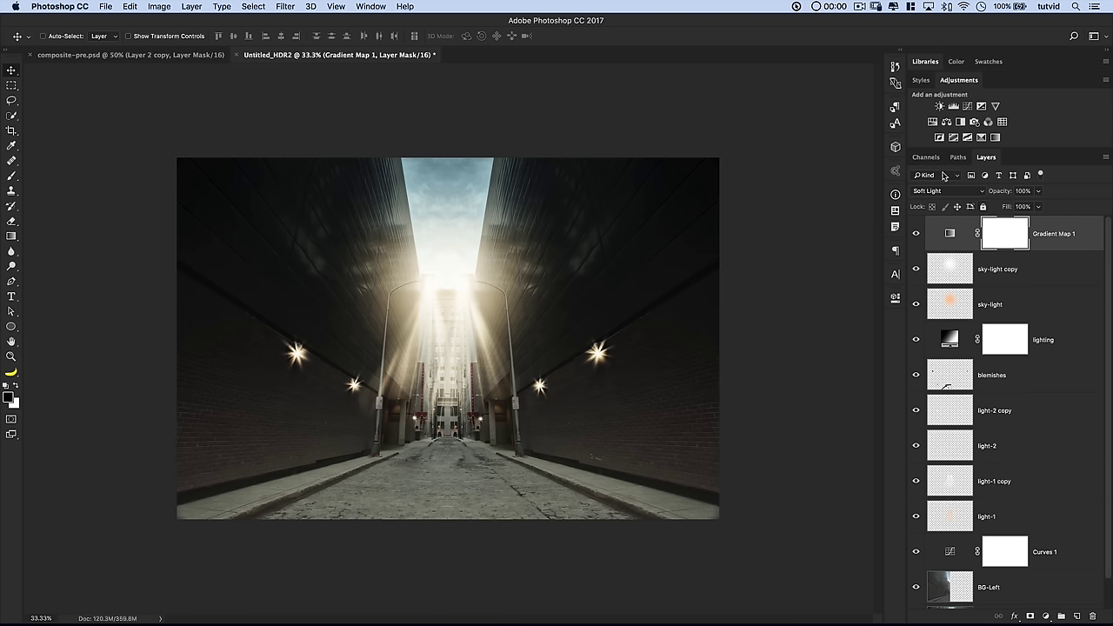
Merge all visible layers into a new layer above Gradient Map 1 and set its blend mode to Multiply
left_click(952, 238)
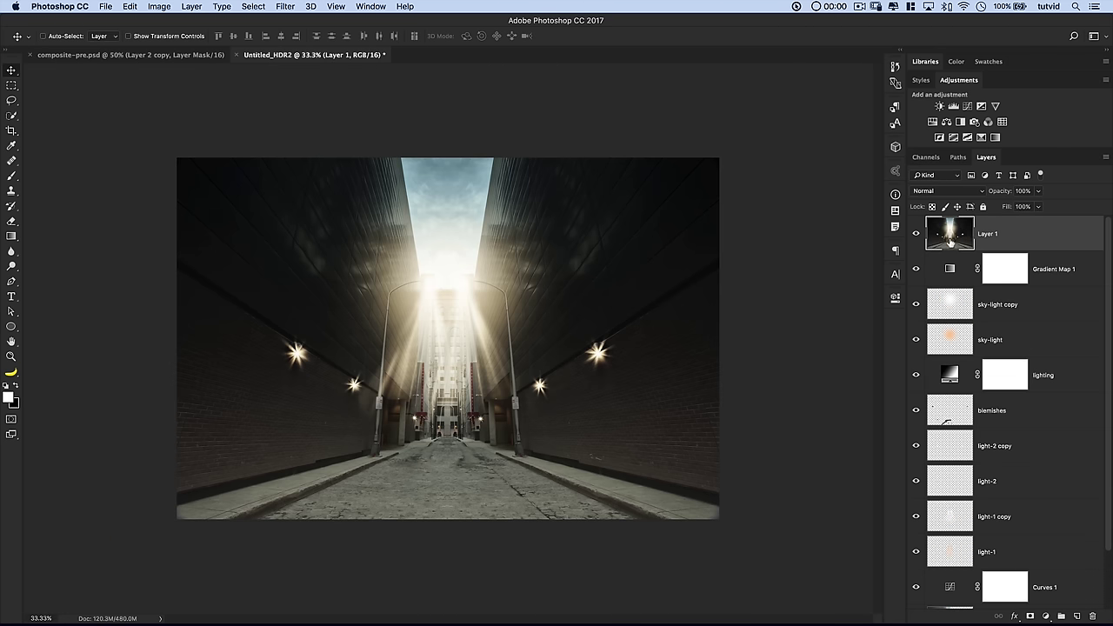
left_click(939, 192)
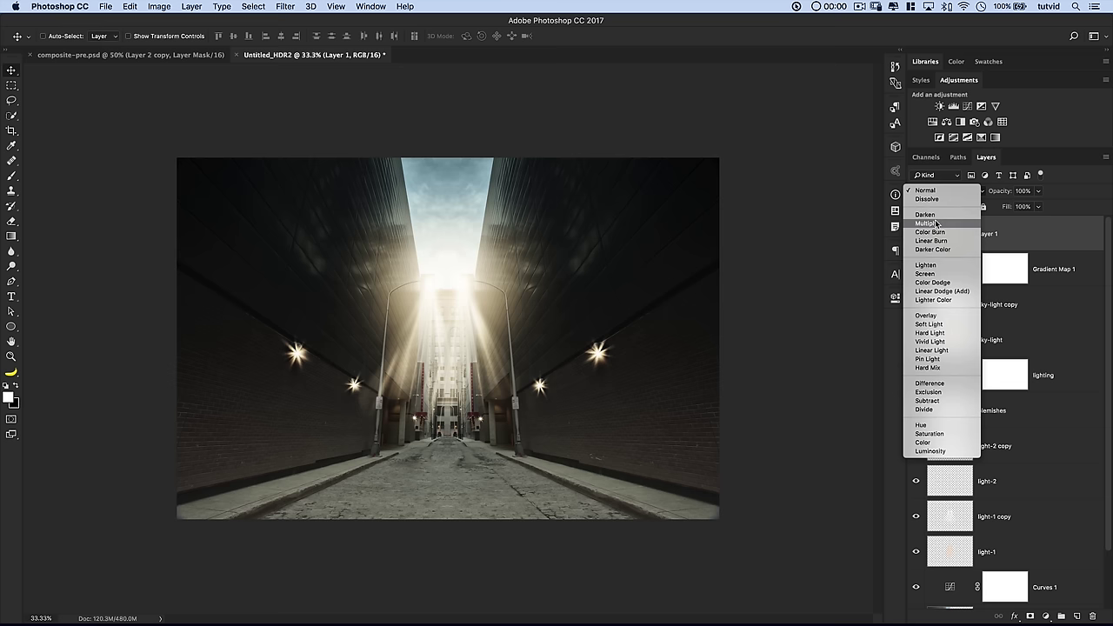
key("shift+alt+m")
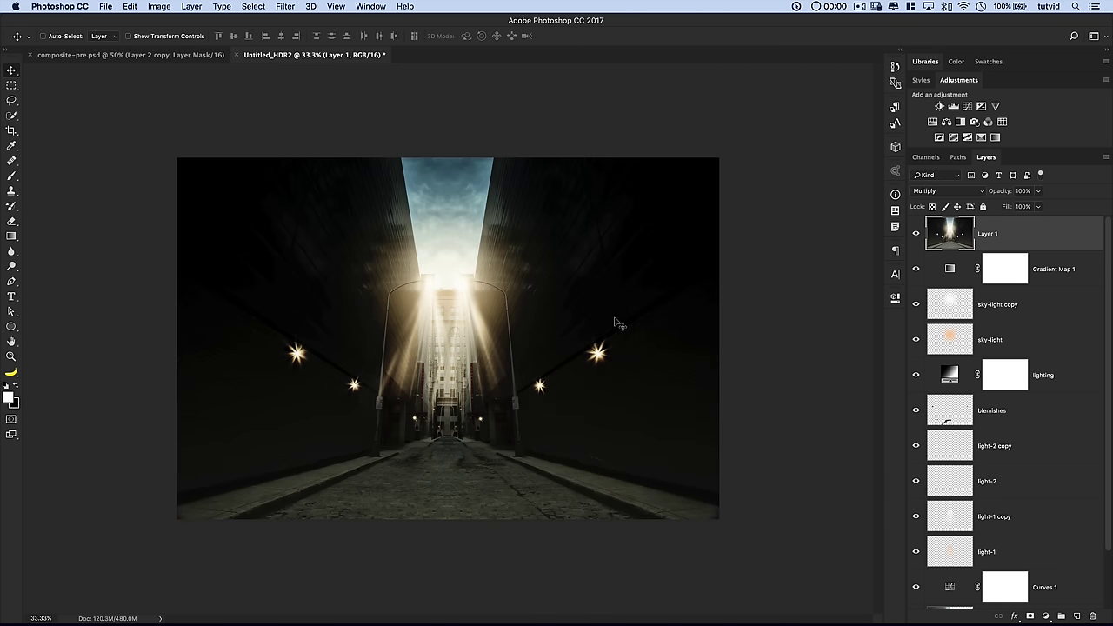
Compare the darkened image with and without the Gradient Map 1 layer, and leave that layer hidden
left_click(952, 273)
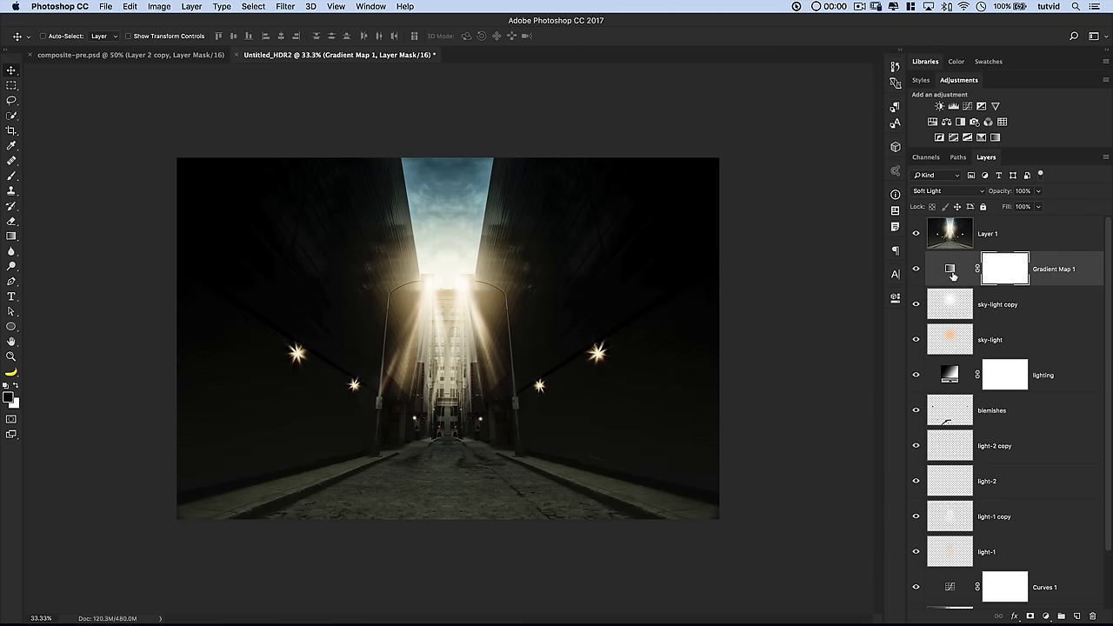
key("super+comma")
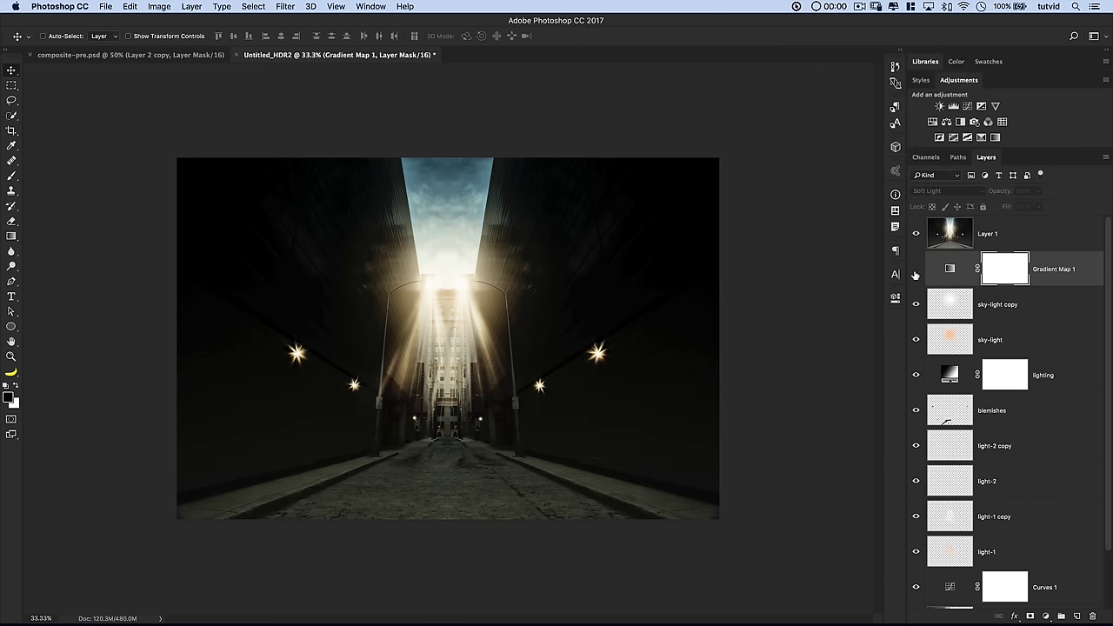
left_click(912, 273)
left_click(912, 273)
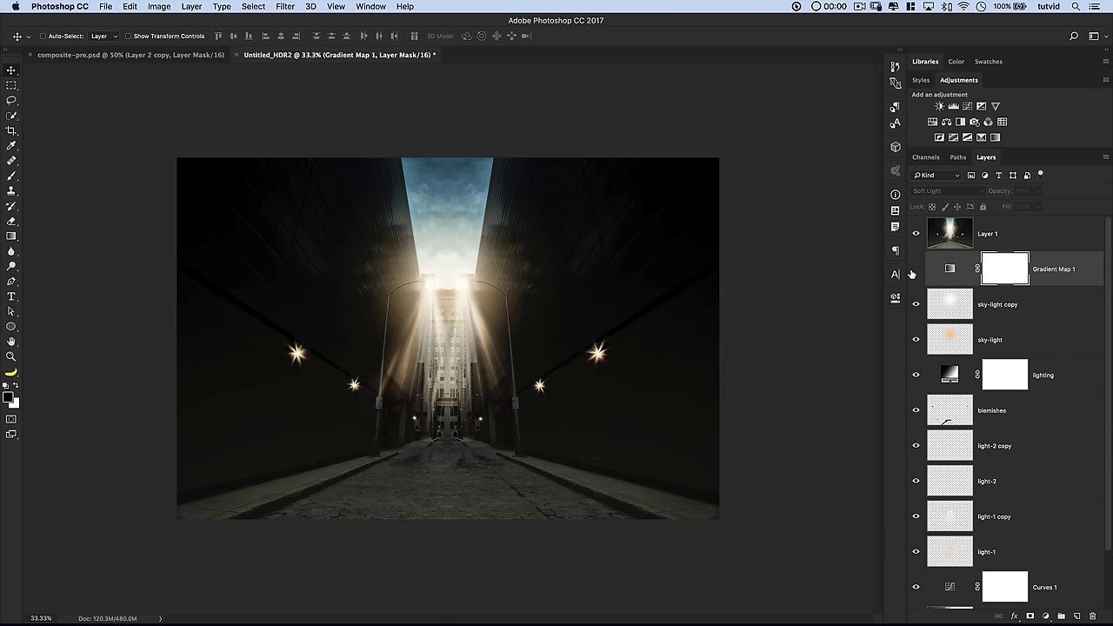
Rename the merged layer as Multiply
left_click(957, 233)
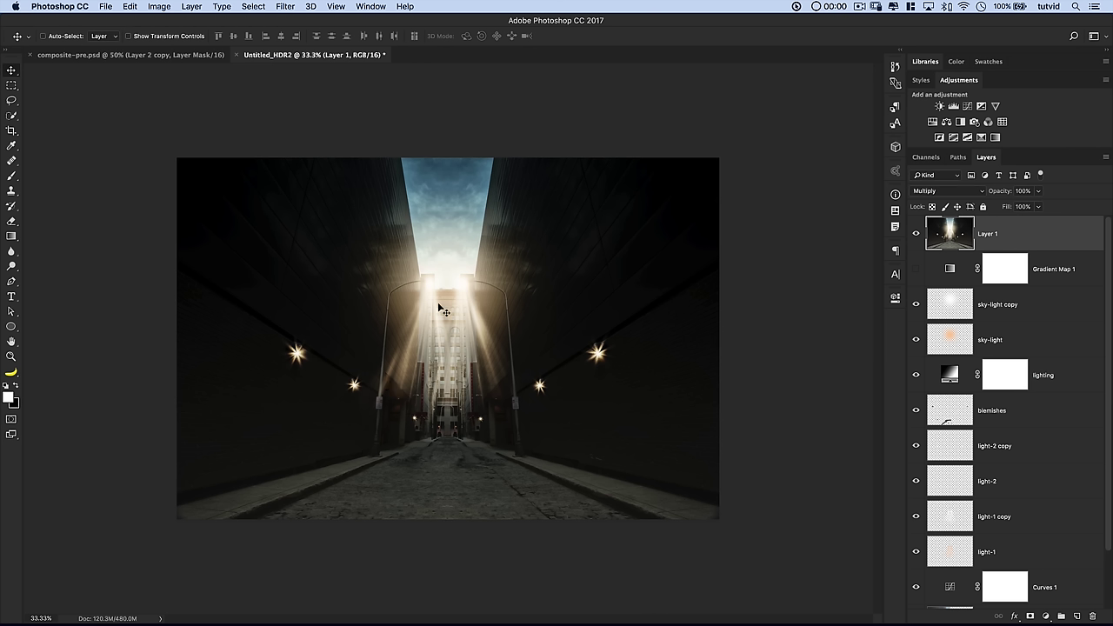
double_click(988, 234)
type("Multiply")
key("Return")
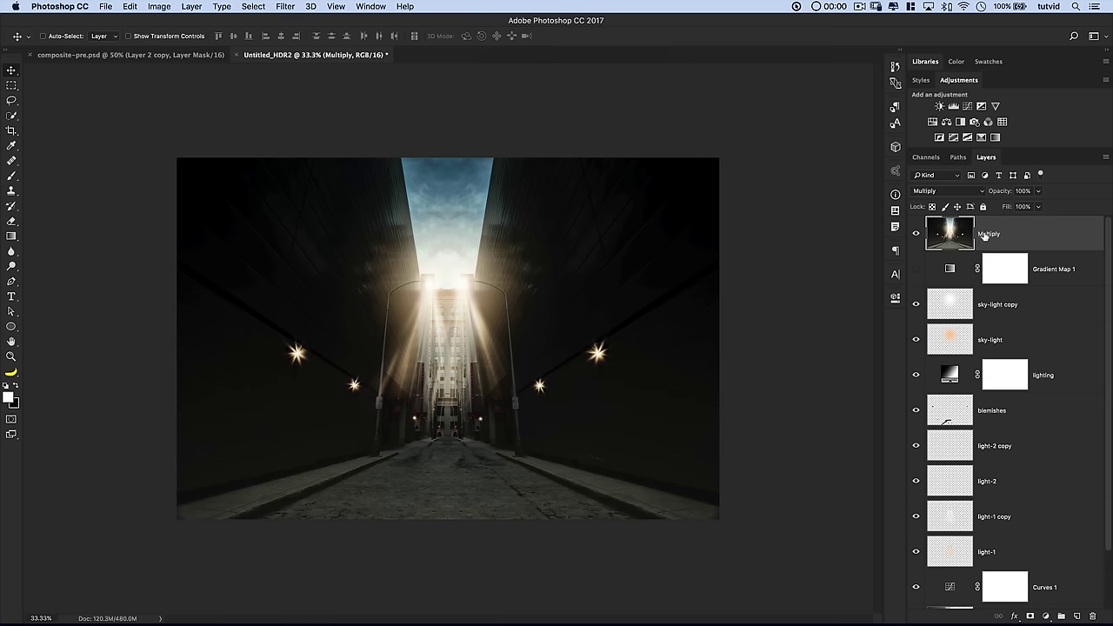
Clip a new Curves adjustment to the Multiply layer, lift its shadows, add a point at input 142, output 173, and compare the effect
left_click(967, 107)
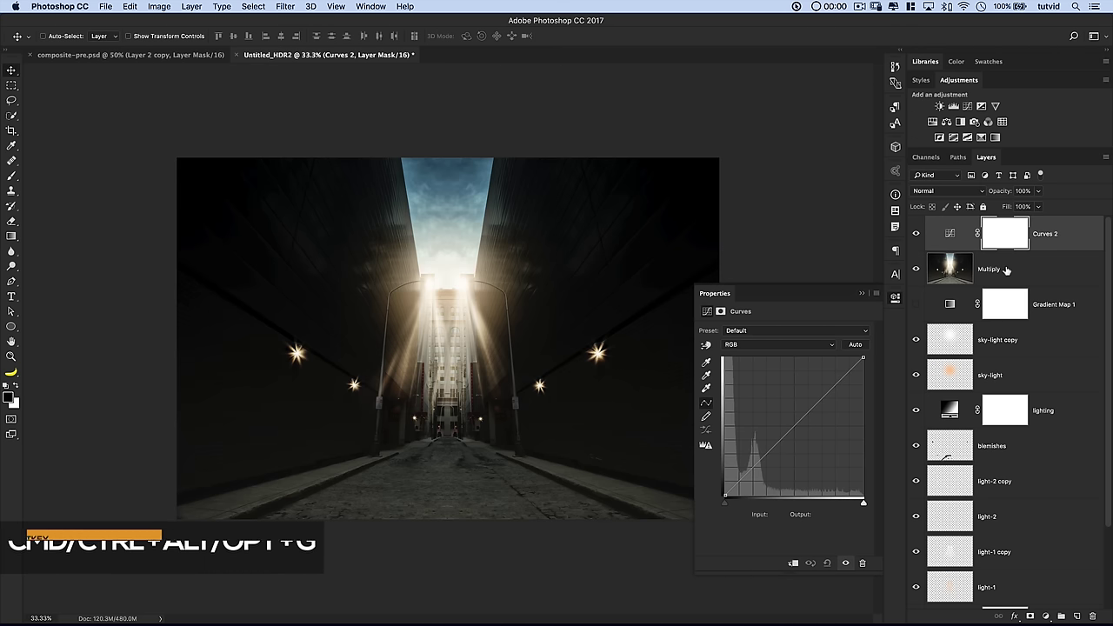
key("ctrl+alt+g")
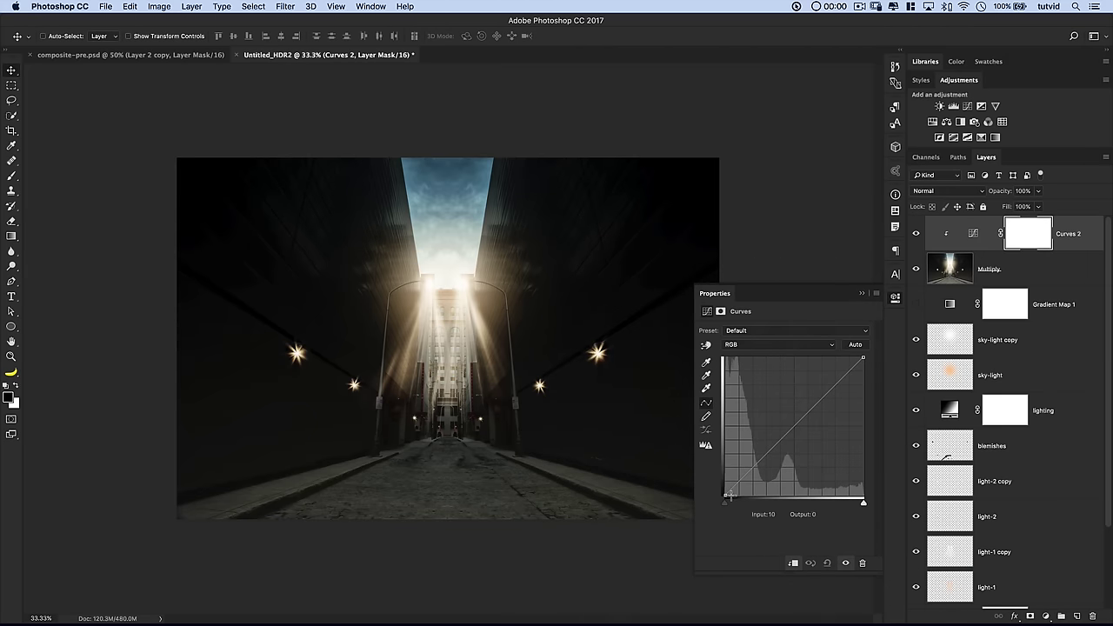
left_click_drag(726, 497, 746, 440)
left_click(801, 402)
left_click(915, 234)
left_click(914, 235)
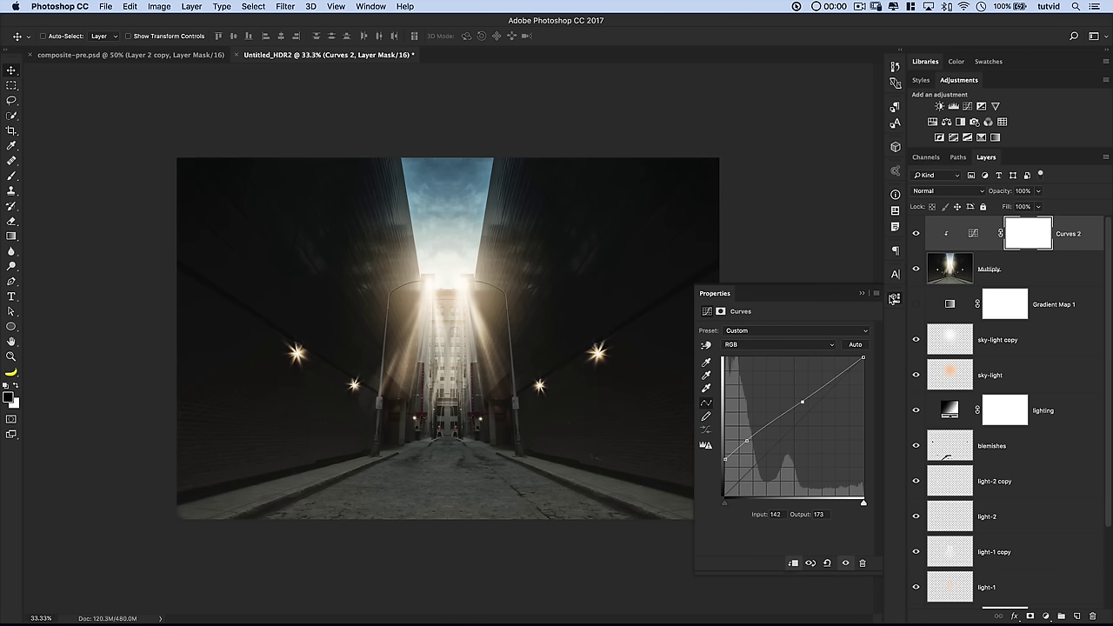
left_click(894, 298)
left_click(914, 233)
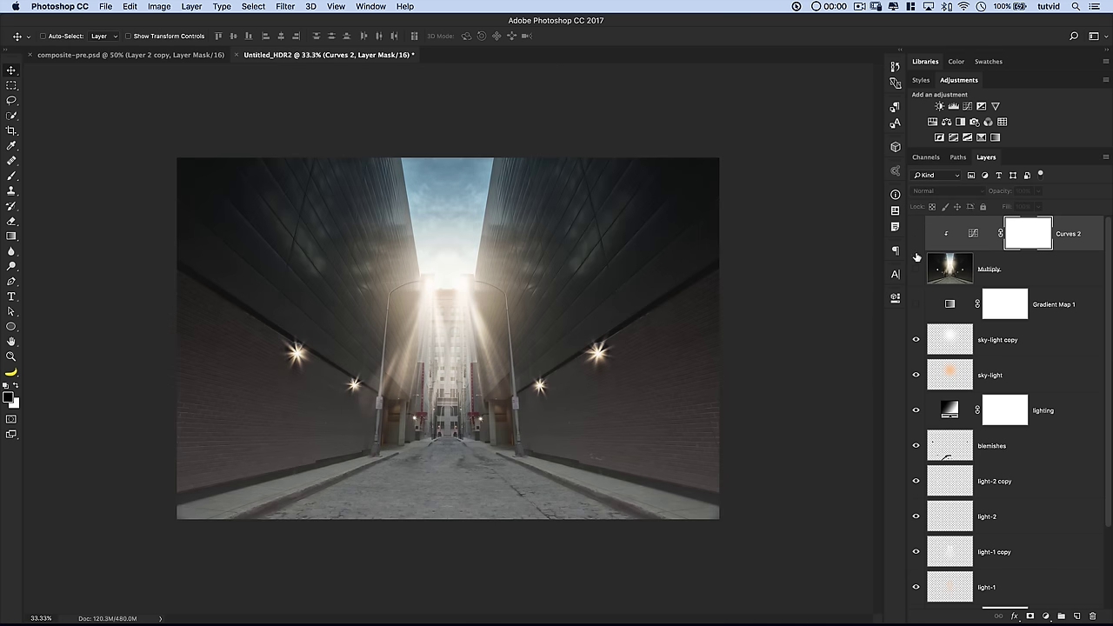
left_click(915, 271)
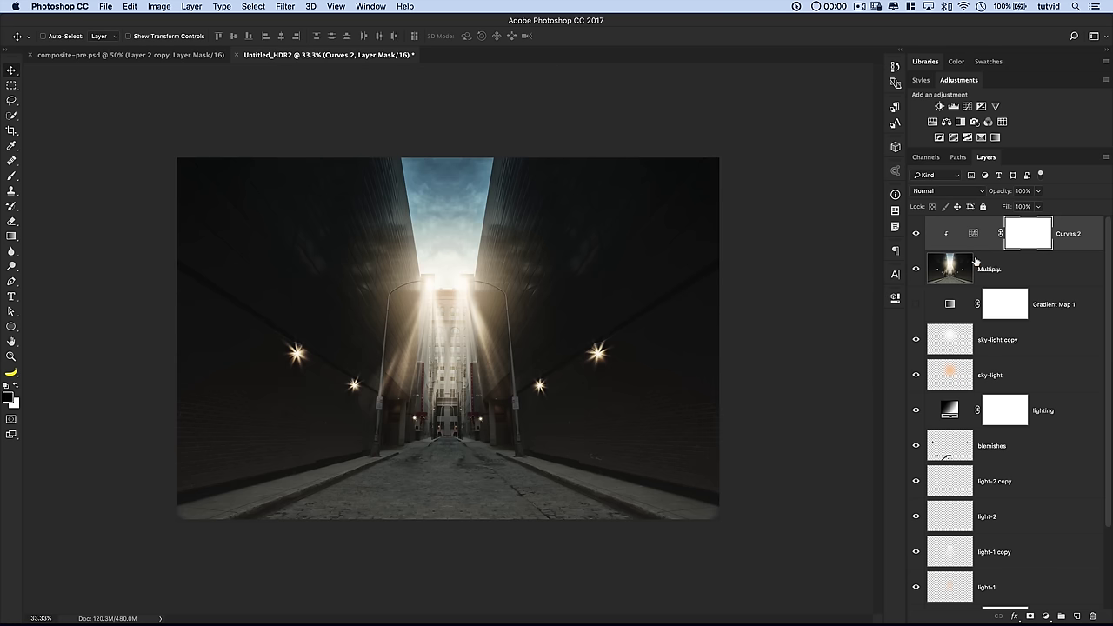
Merge all visible layers into a new layer above Curves 2 and desaturate it
left_click(974, 234)
left_click(1031, 235)
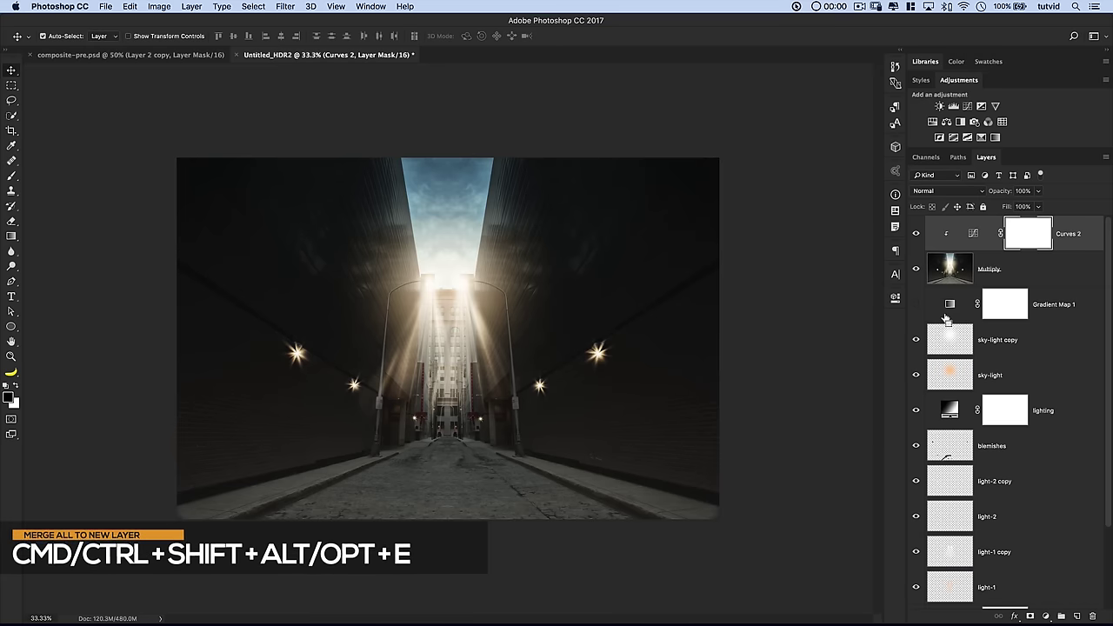
key("super+shift+alt+e")
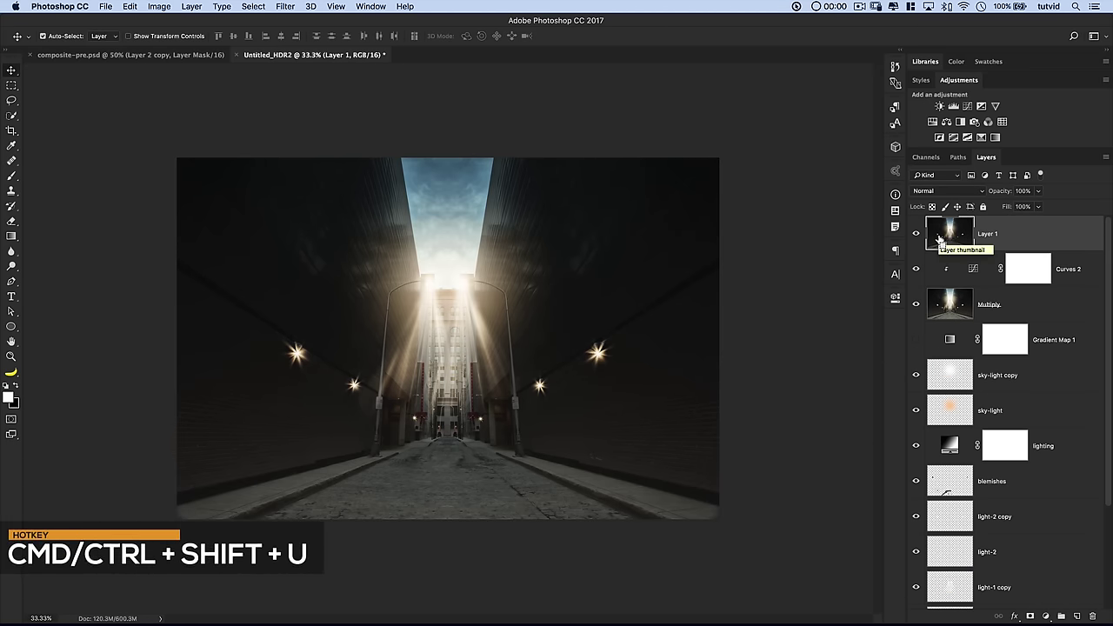
key("super+shift+u")
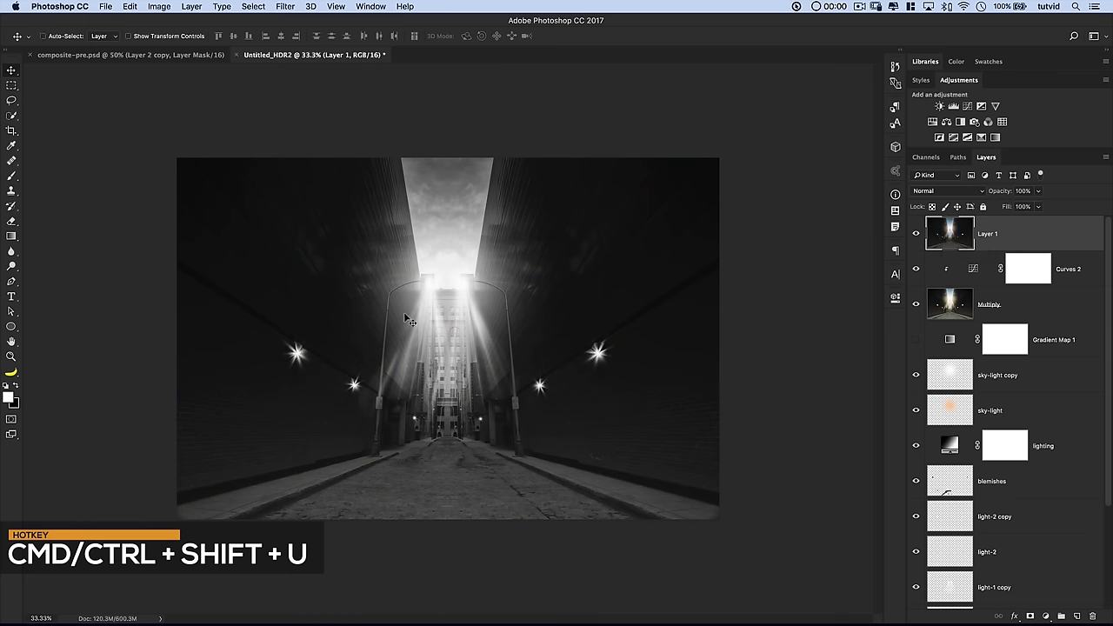
Apply a High Pass filter with a 5 pixel radius to the desaturated layer
left_click(286, 7)
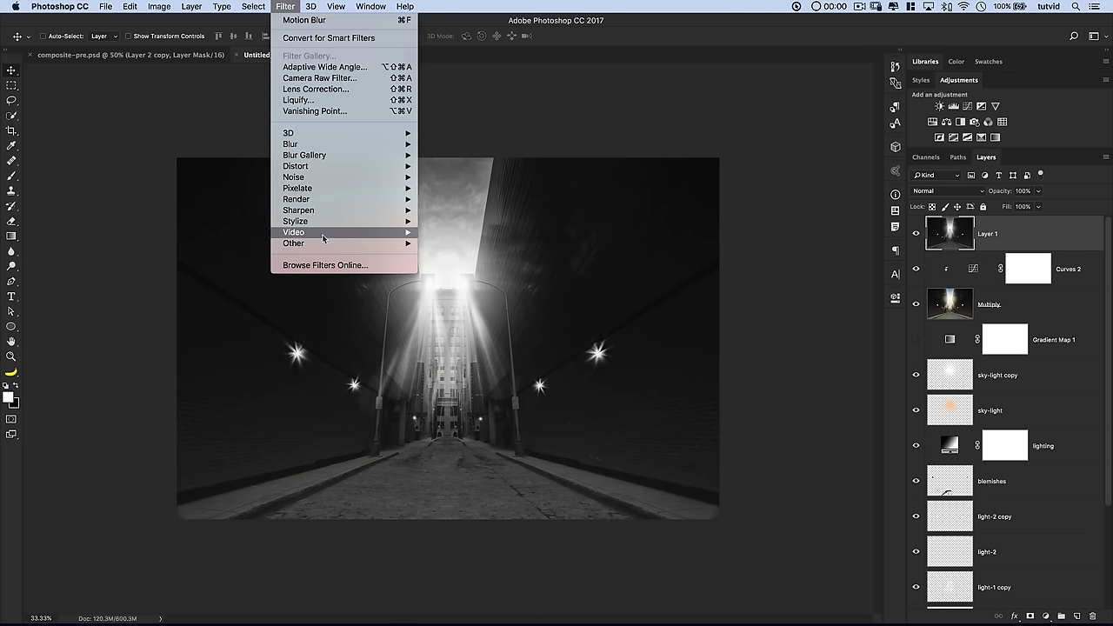
mouse_move(393, 243)
left_click(443, 253)
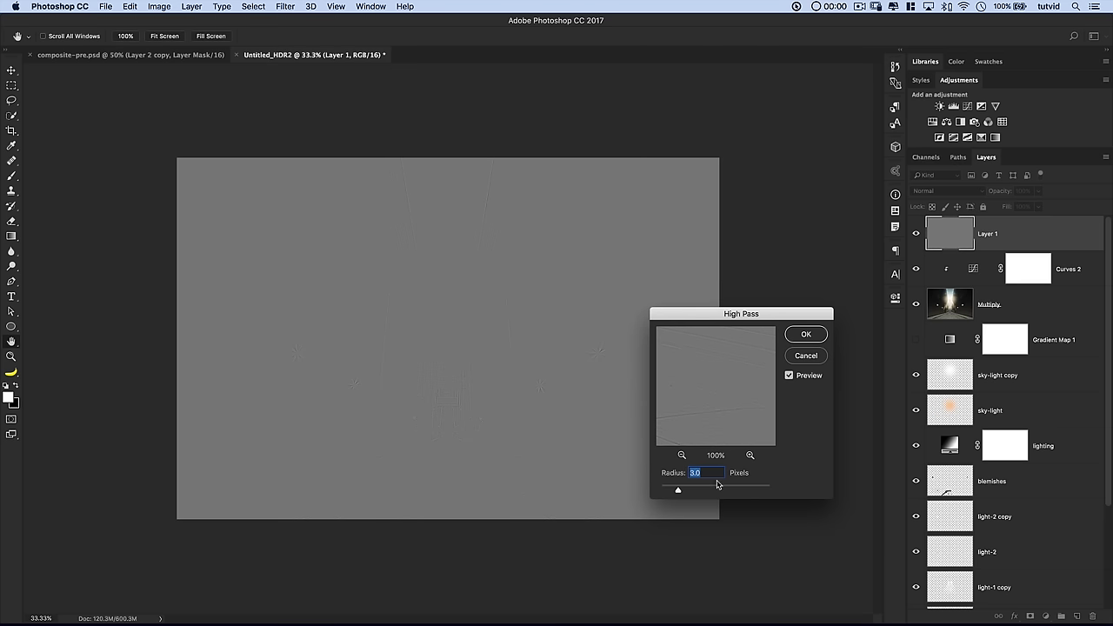
type("5")
left_click(803, 342)
key("super+0")
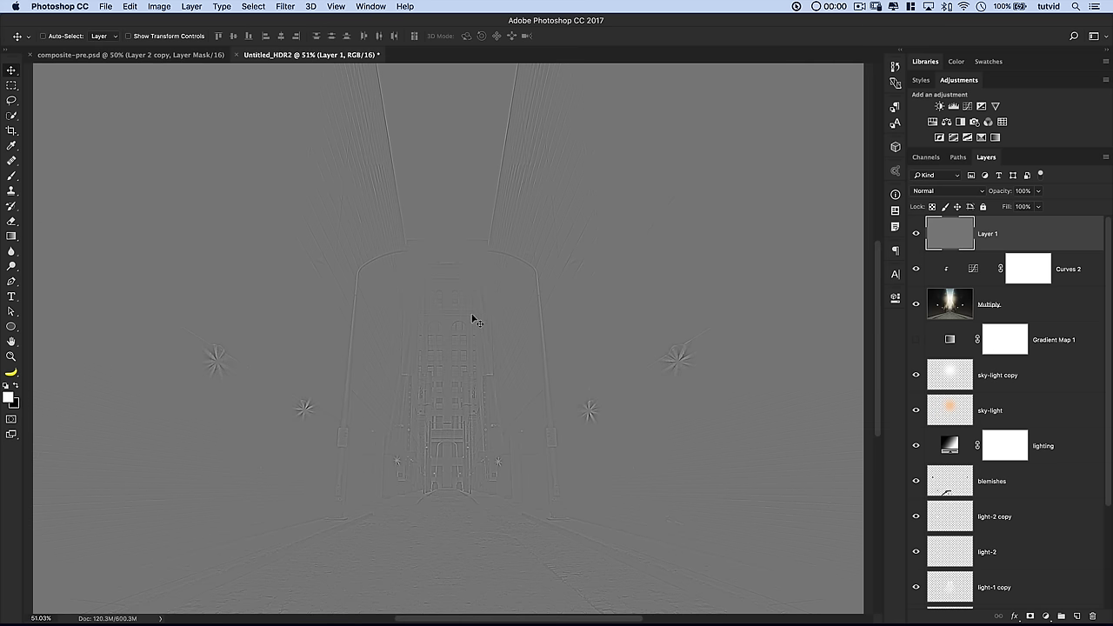
Set the high-pass layer's blend mode to Soft Light, compare the sharpening, and lower its opacity to 65%
left_click(961, 191)
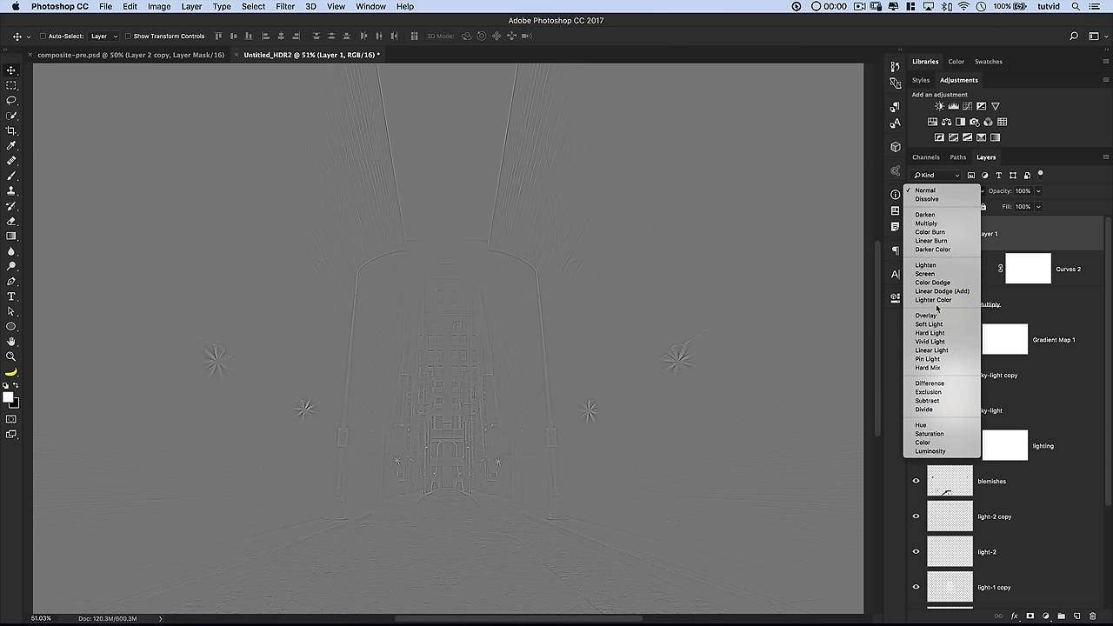
left_click(932, 255)
left_click(916, 234)
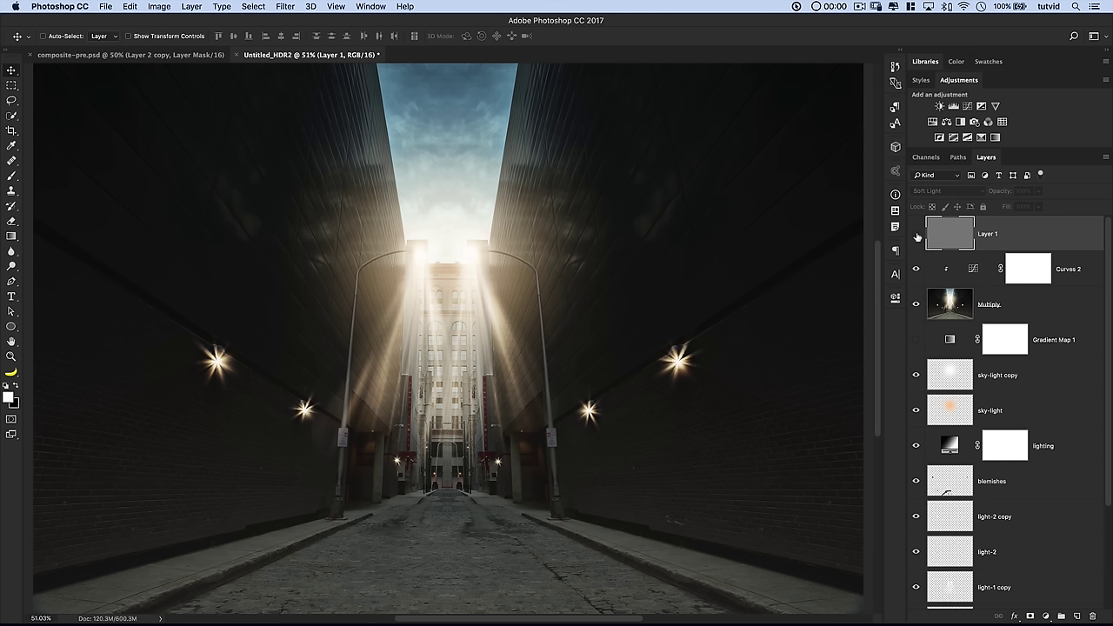
left_click(916, 234)
left_click(915, 235)
left_click(915, 234)
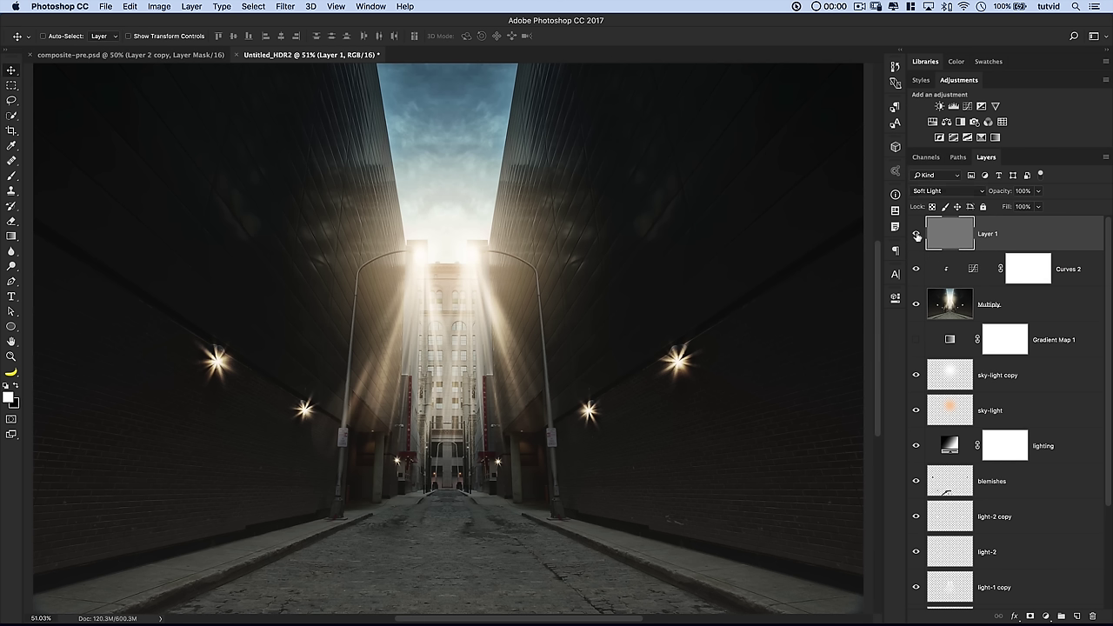
left_click_drag(1011, 192, 991, 192)
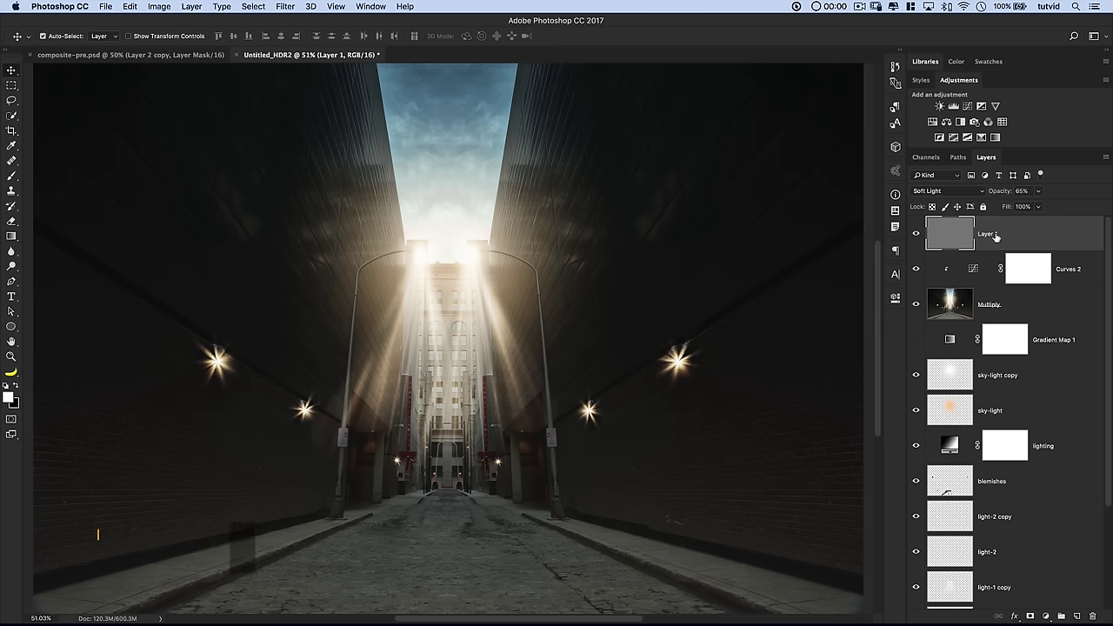
Merge all visible layers into a new top layer and name it DOF
key("super+shift+alt+e")
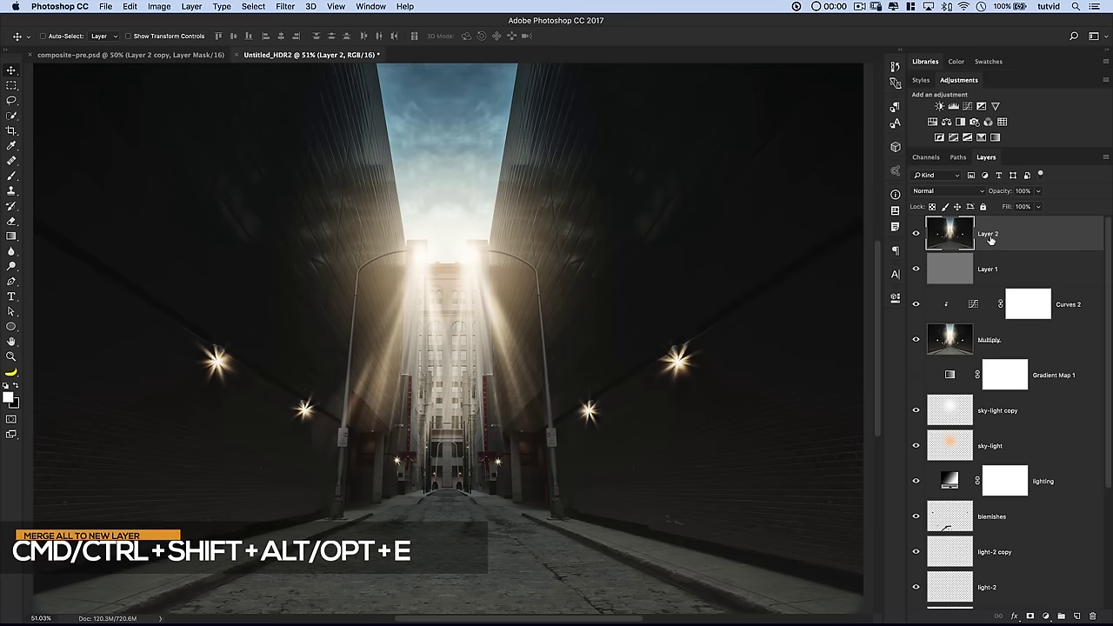
double_click(988, 233)
type("DOF")
key("Return")
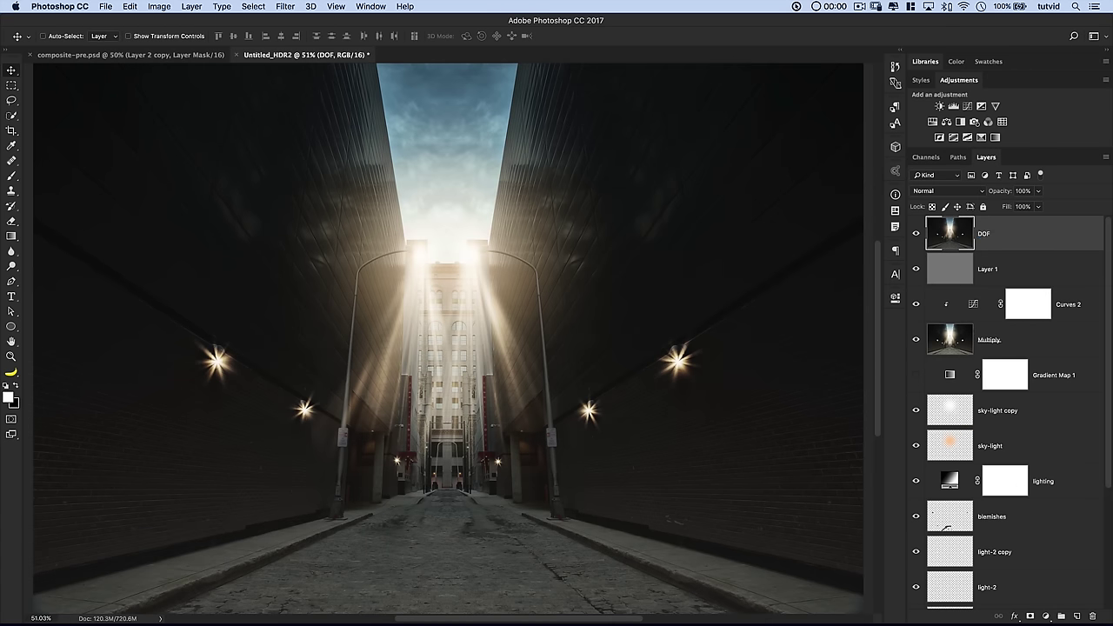
Convert the DOF layer to a smart object and start a Field Blur on it
right_click(1005, 235)
left_click(926, 276)
left_click(285, 6)
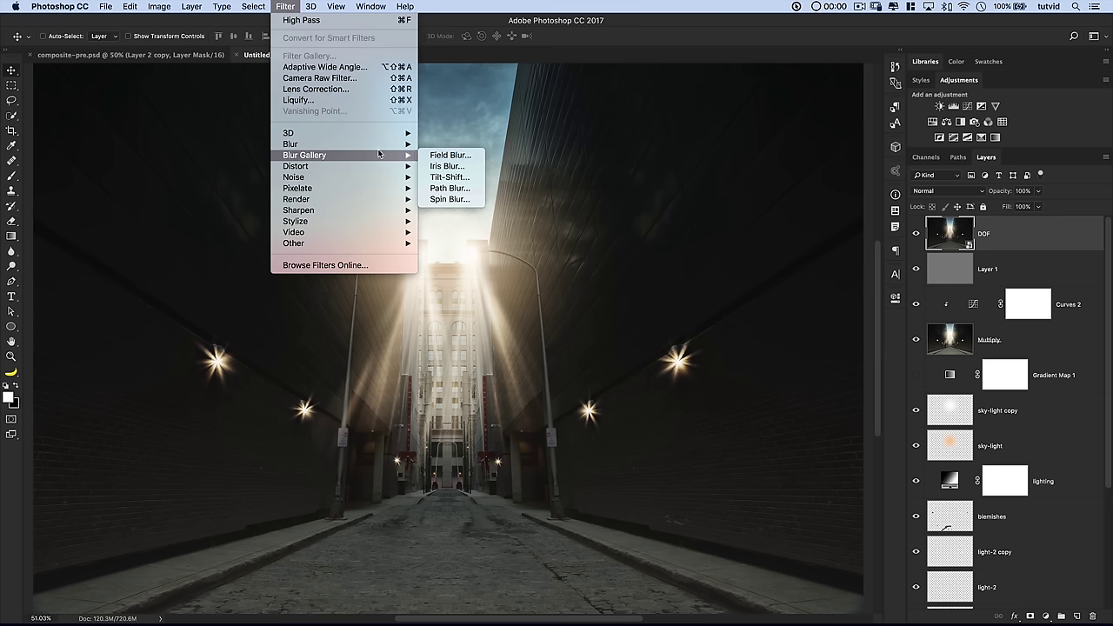
mouse_move(360, 135)
mouse_move(364, 155)
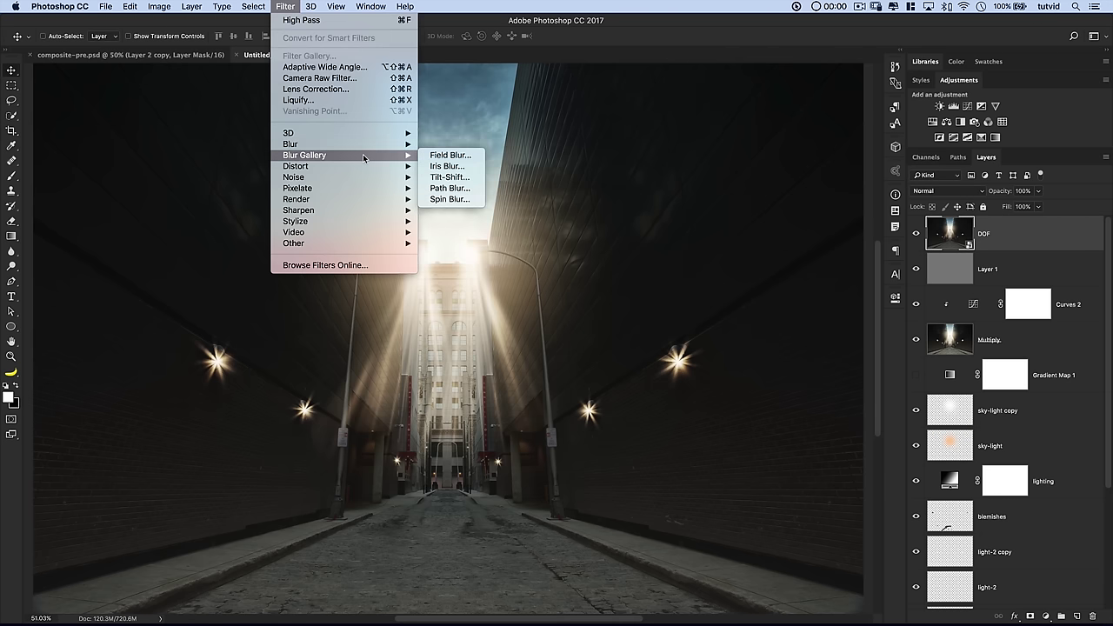
left_click(447, 157)
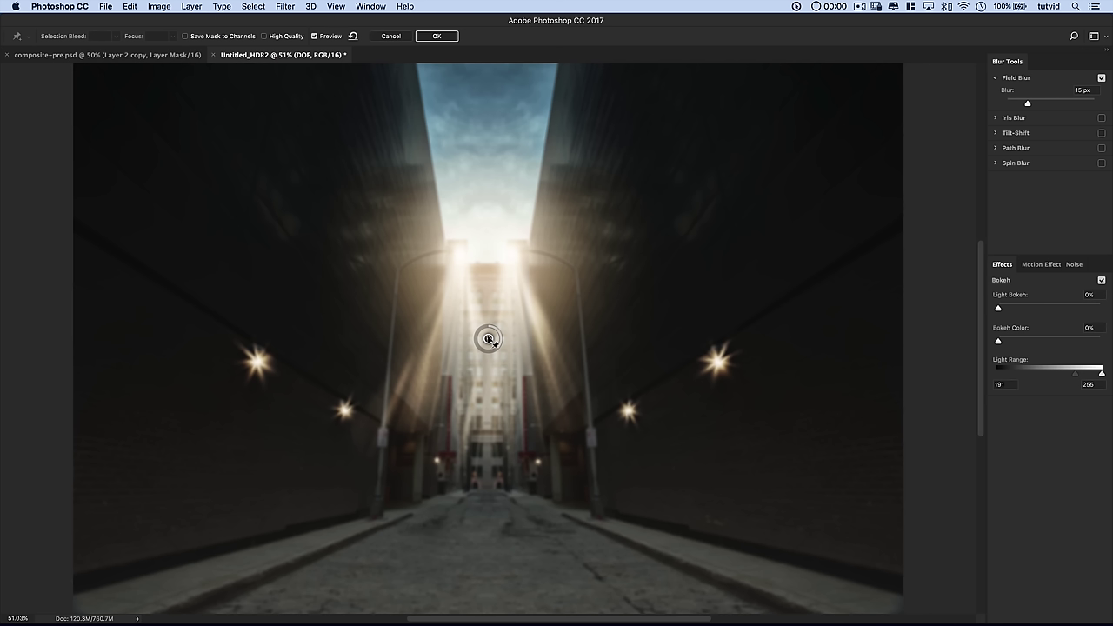
Move the first blur pin to the alley's bright end at 12 px and add two pins on the right inner wall, the lower at 8 px
left_click_drag(489, 339, 490, 271)
double_click(1077, 89)
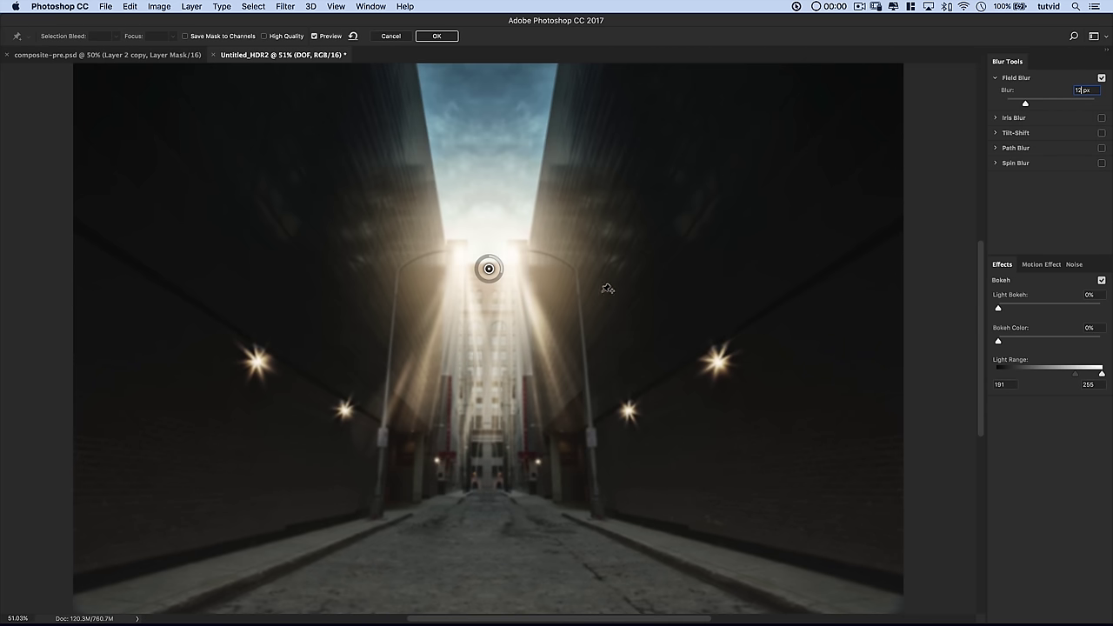
left_click(627, 132)
left_click(638, 380)
left_click_drag(1027, 104, 1029, 104)
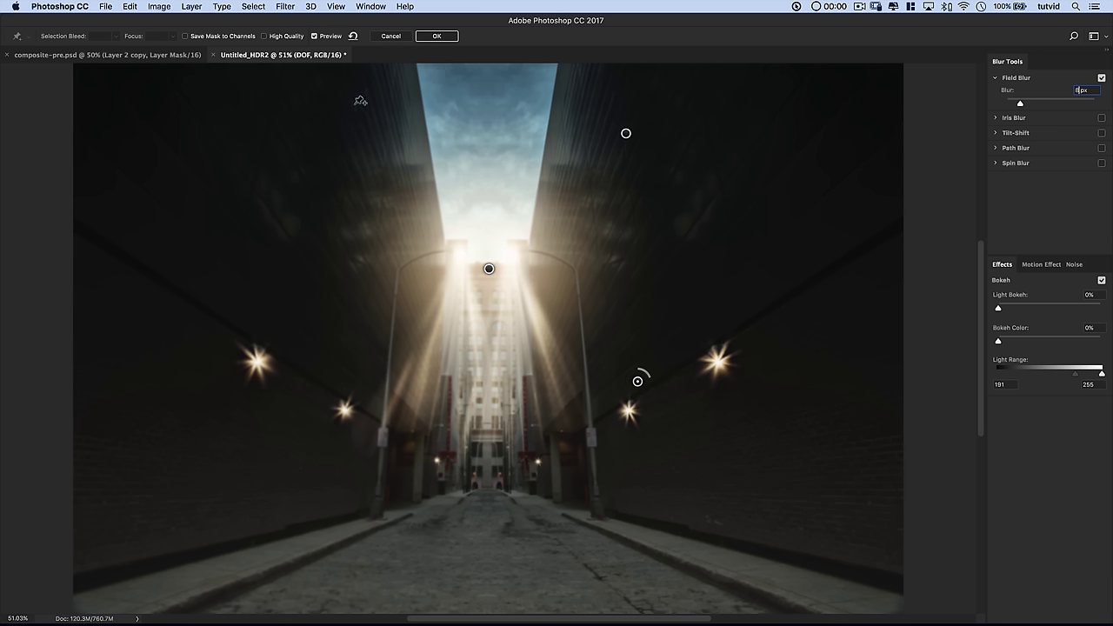
Add an upper and a lower blur pin on the left inner wall, setting the lower one to 8 px
left_click(346, 125)
left_click(321, 369)
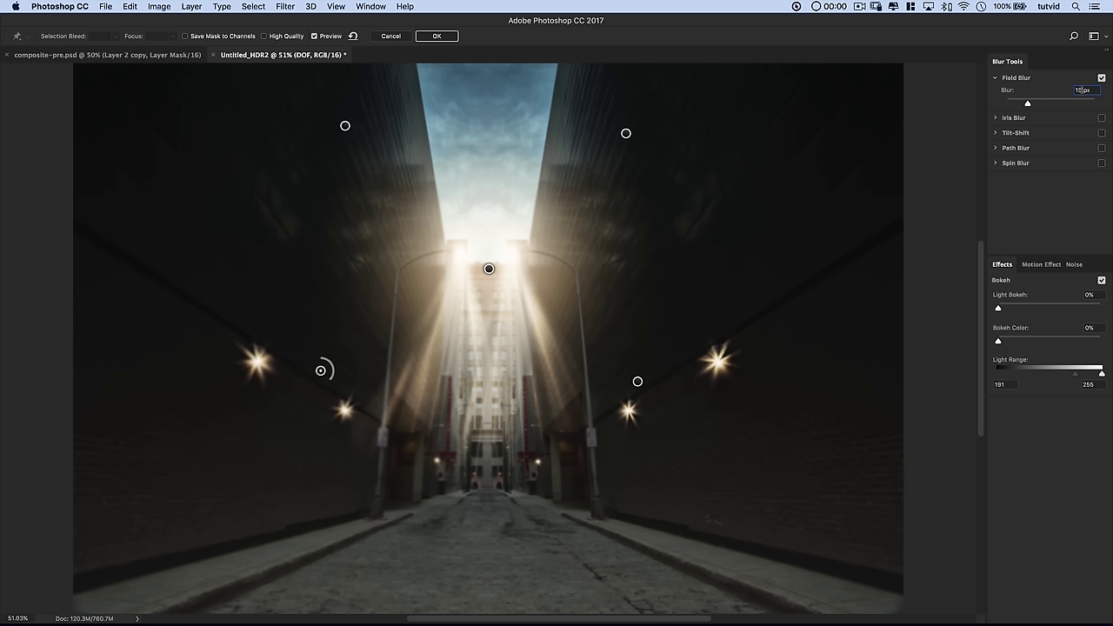
type("8")
Add four blur pins near the image's outer corners, with 5 px at both upper ones and 4 px at the lower right
left_click(813, 127)
type("5")
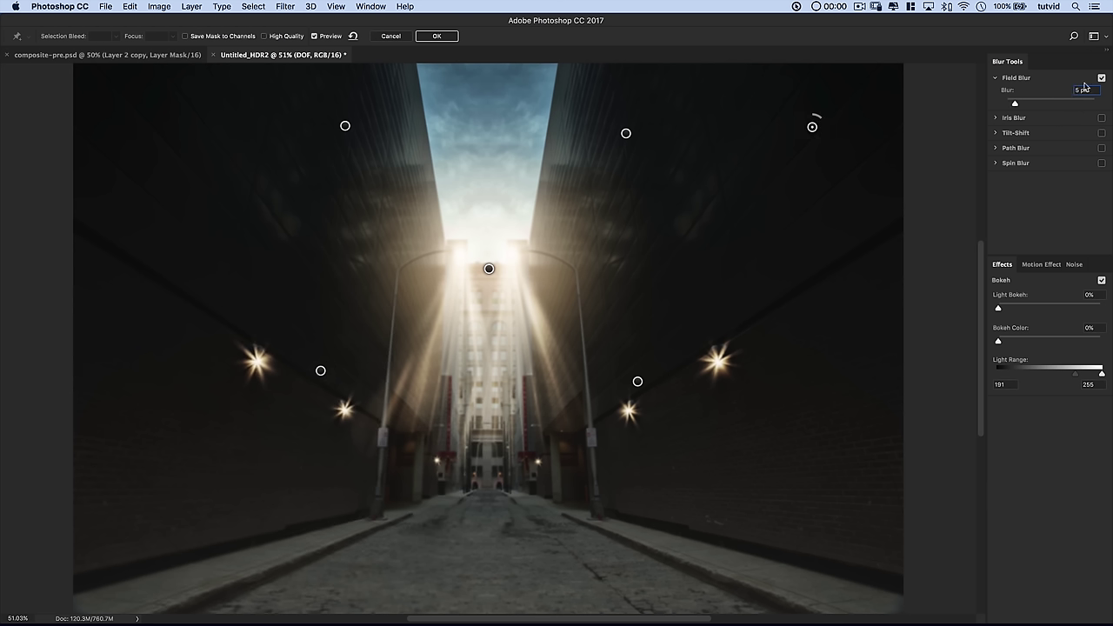
left_click(826, 467)
type("4")
left_click(151, 457)
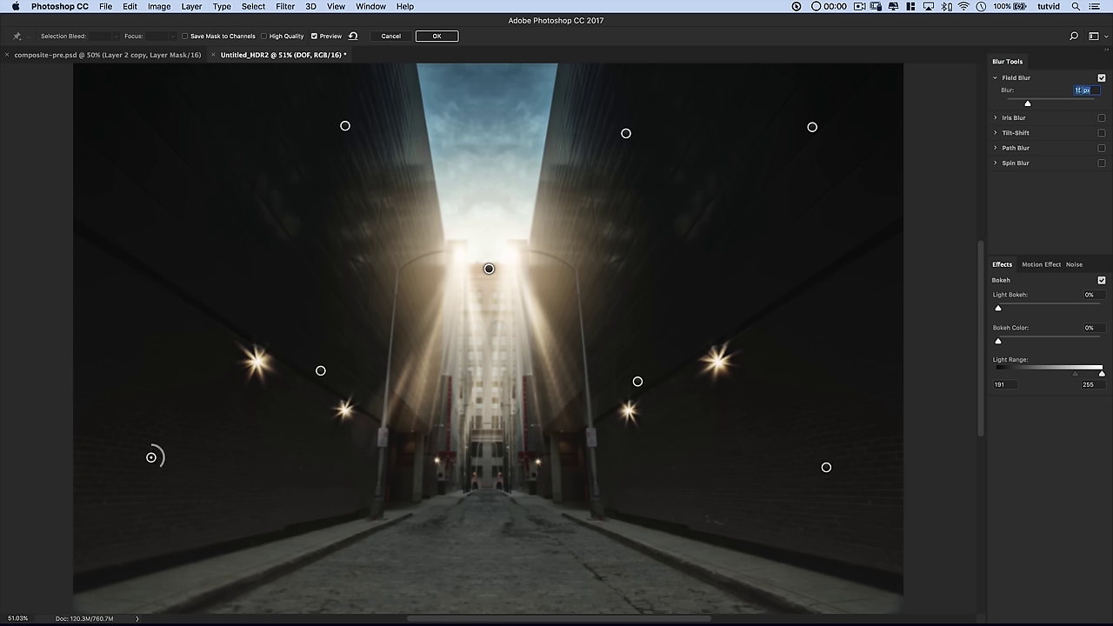
left_click(207, 152)
left_click(1082, 89)
type("5")
key("Return")
Set the central pin's blur to 10 px, apply the Field Blur, and compare the image with the DOF layer hidden and shown
left_click(490, 272)
type("10")
key("Return")
left_click(916, 233)
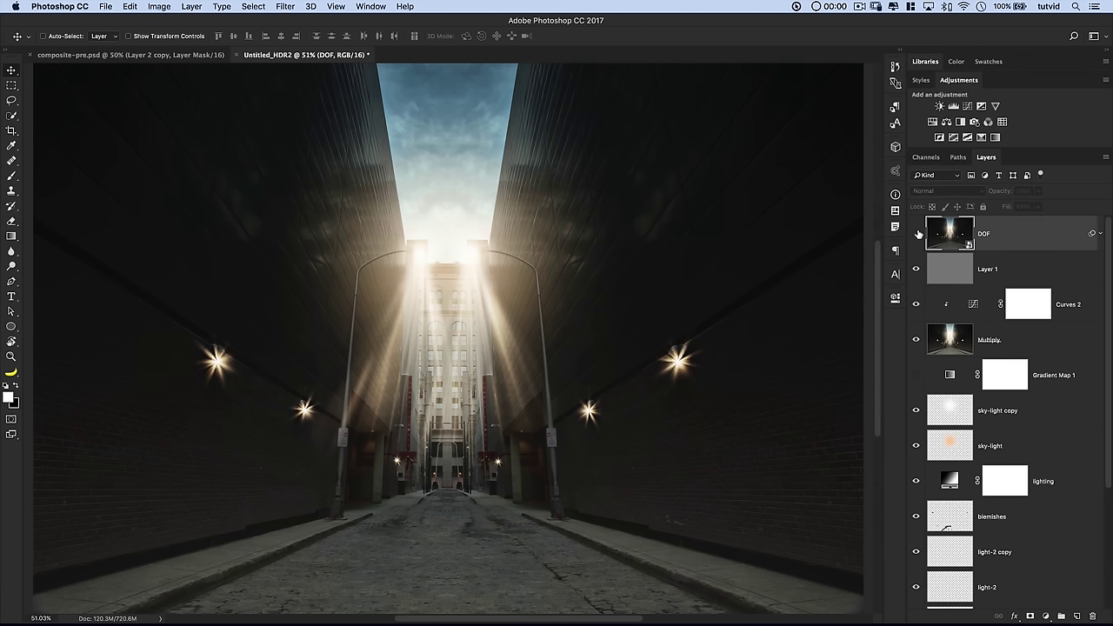
left_click(917, 233)
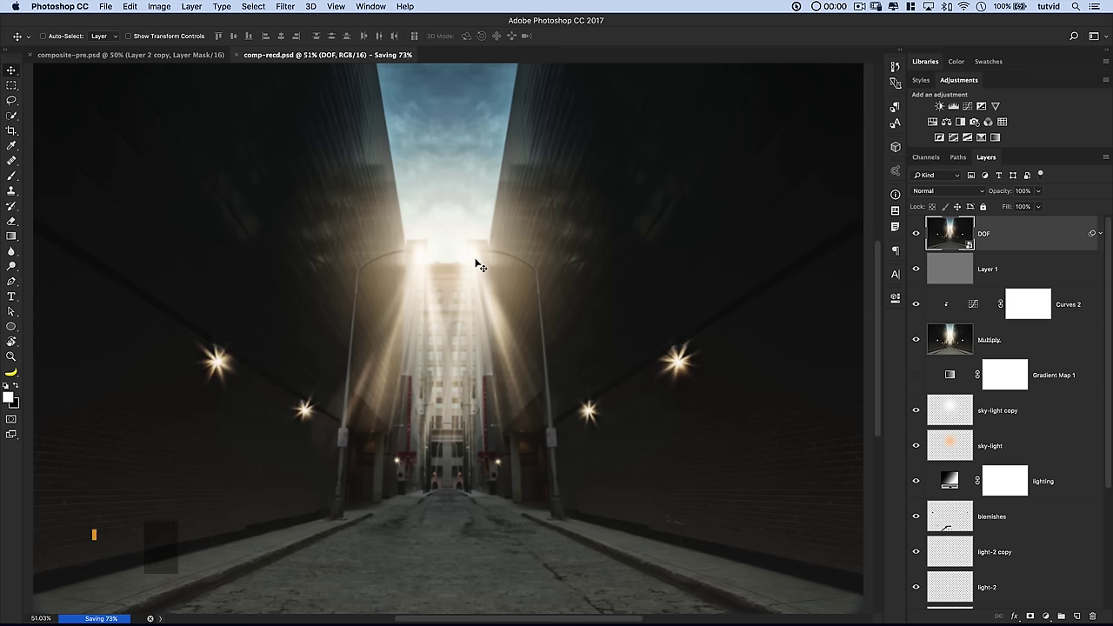
Open model.dng, review its Camera Raw basic and detail settings, and load it as a smart object
key("super+o")
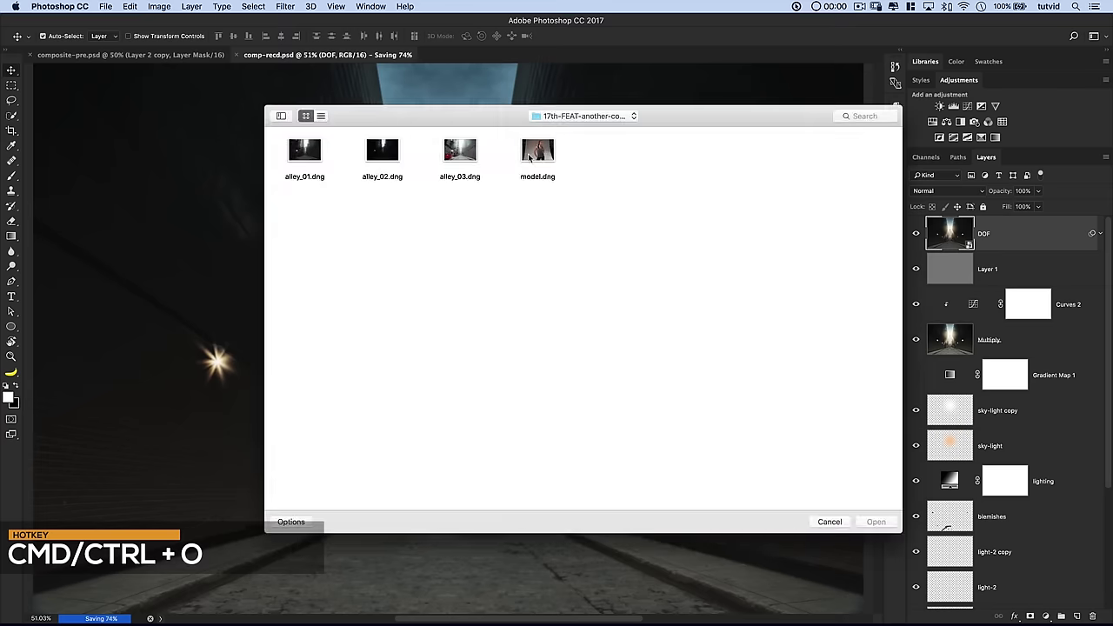
left_click(538, 157)
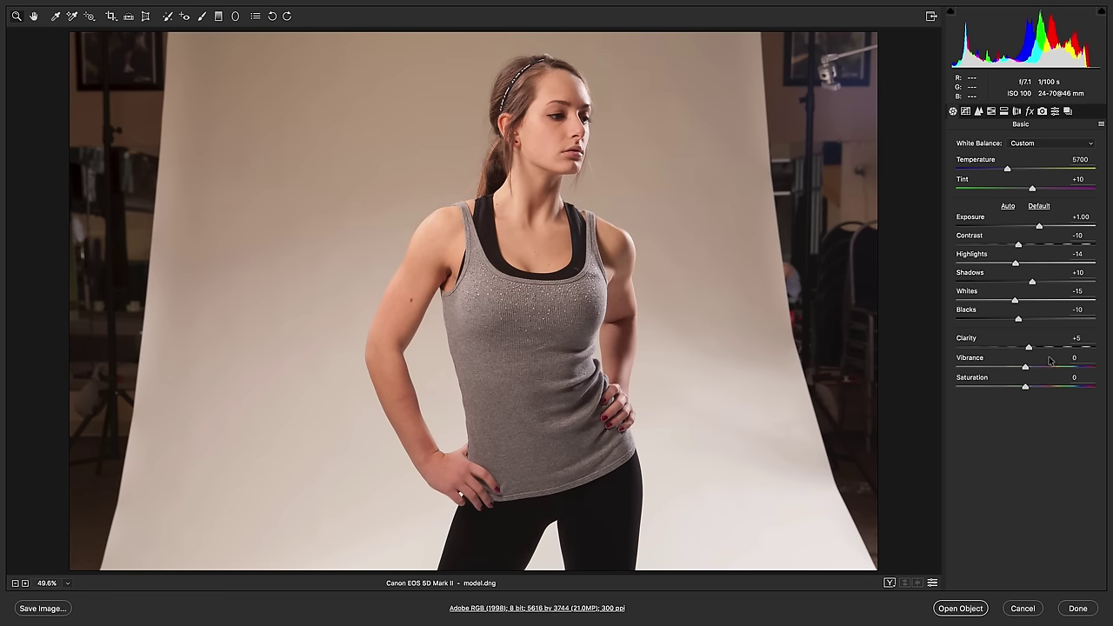
left_click(968, 113)
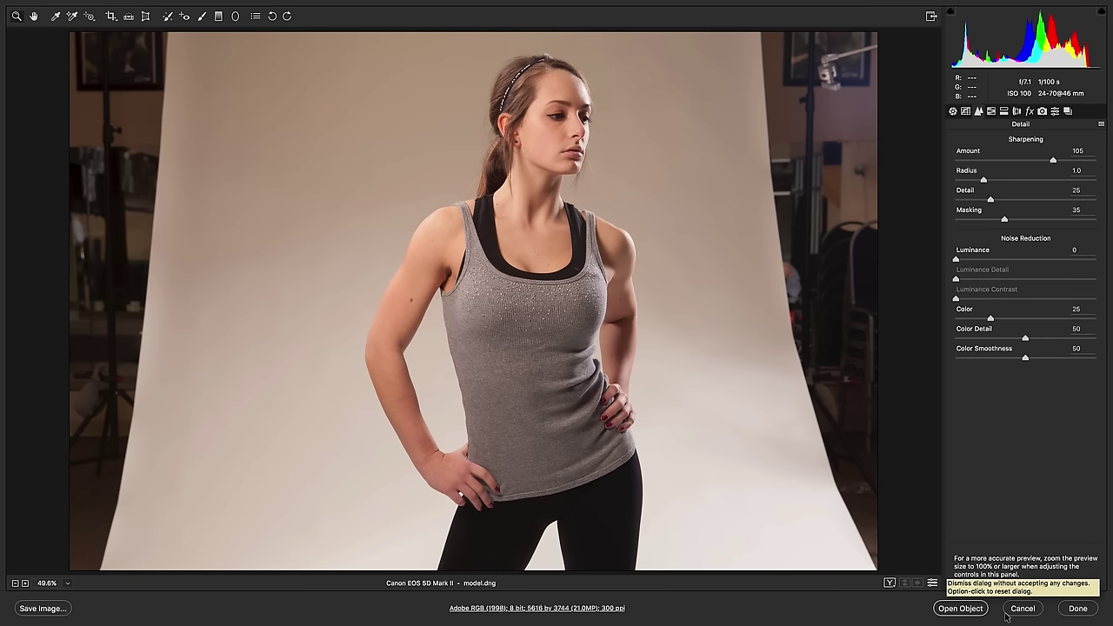
left_click(961, 609)
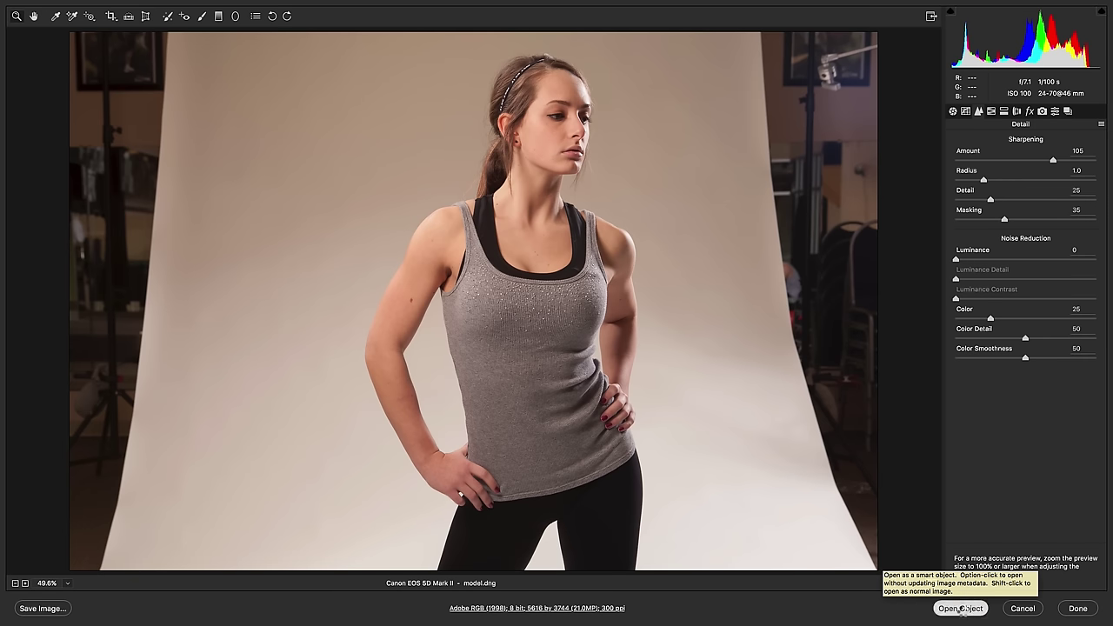
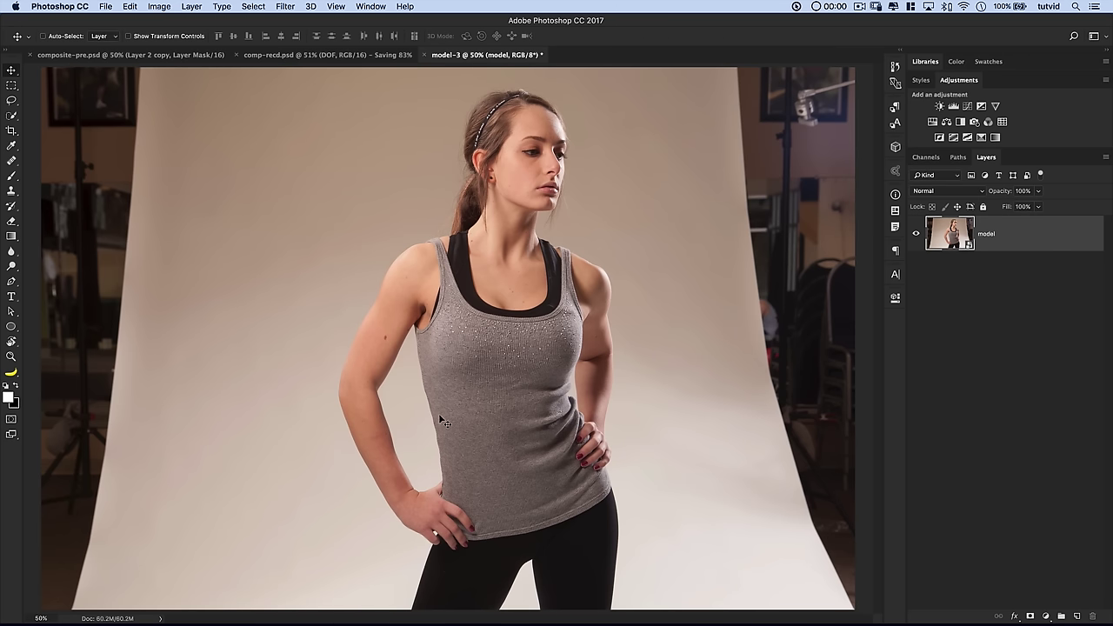
Examine the skin on the model's neck, chest, arm and hand up close for blemishes
key("z")
left_click(412, 330)
left_click_drag(392, 320, 531, 137)
left_click_drag(486, 320, 499, 132)
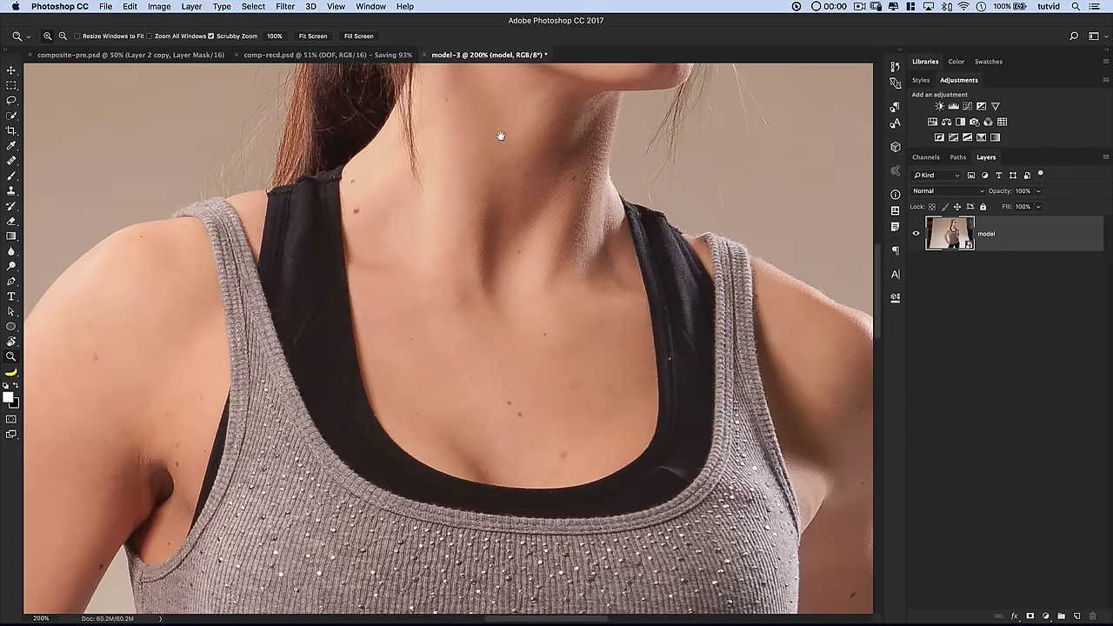
left_click_drag(333, 330, 464, 232)
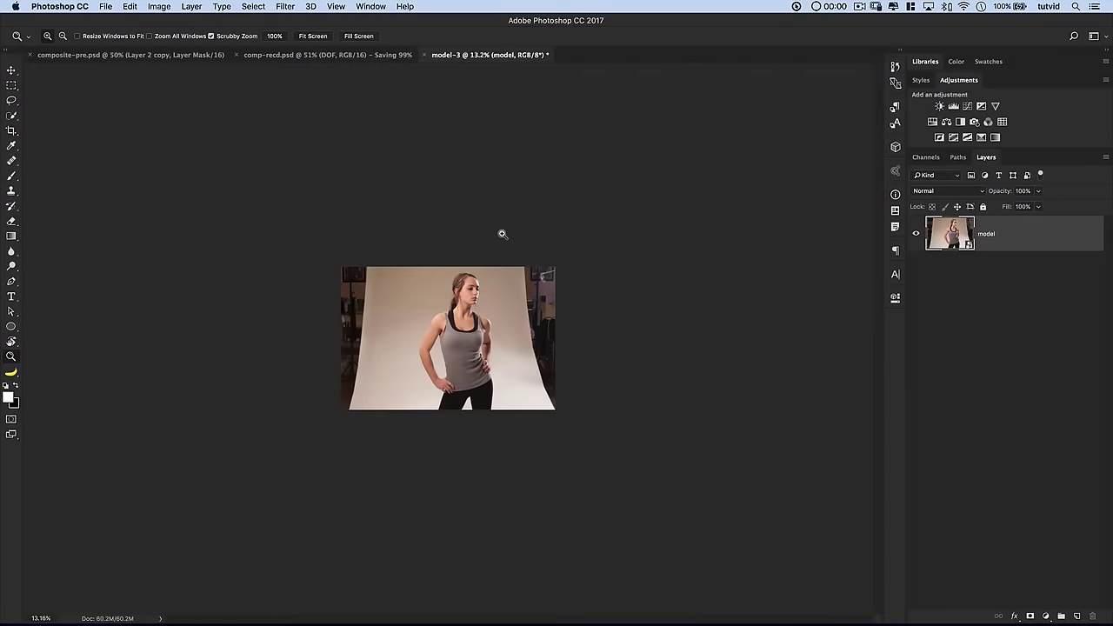
left_click_drag(447, 338, 432, 335)
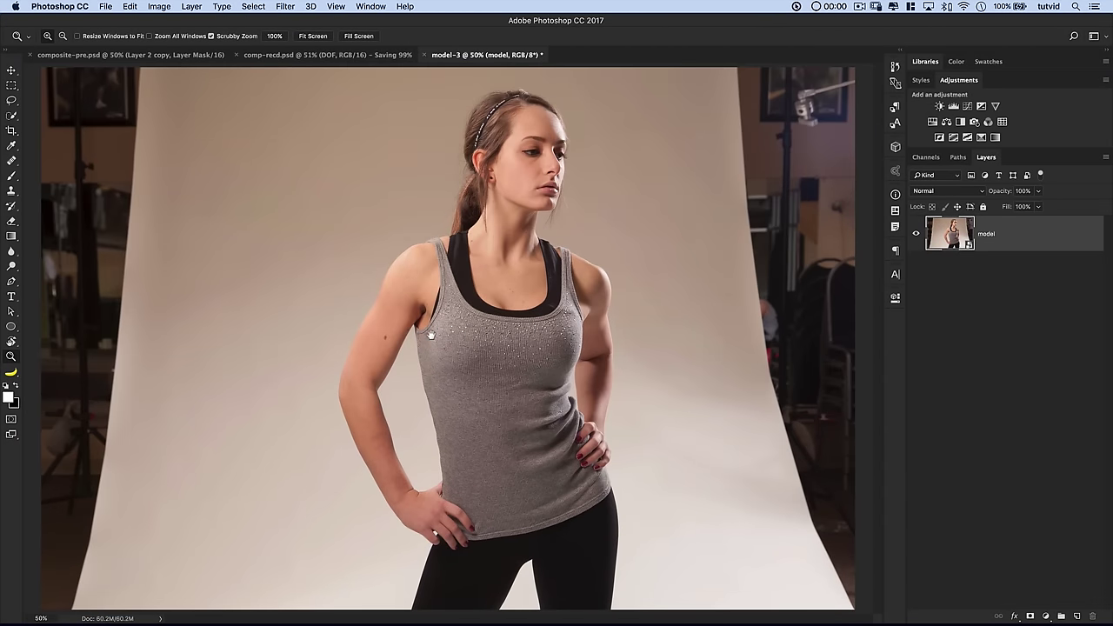
scroll(384, 477, "up", 5)
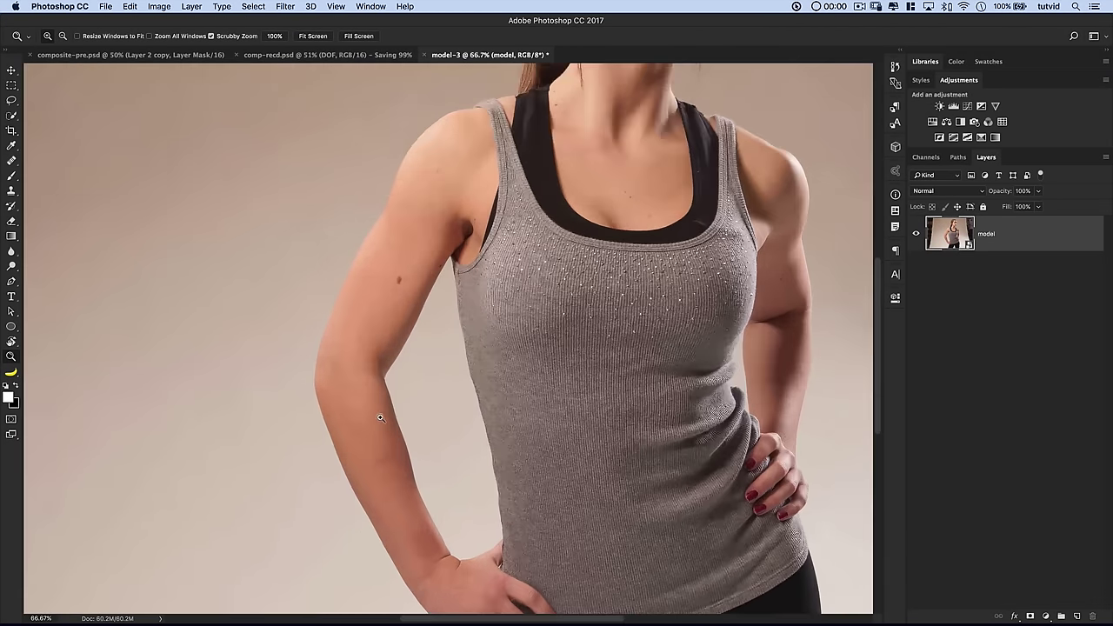
scroll(399, 337, "down", 4)
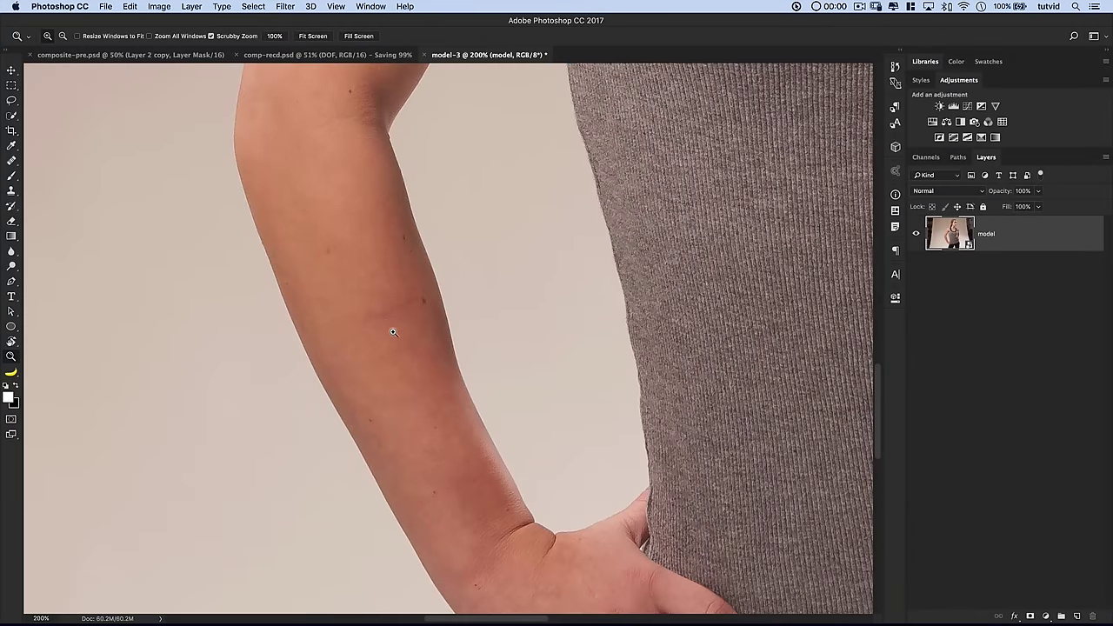
scroll(447, 385, "down", 3)
scroll(447, 385, "right", 2)
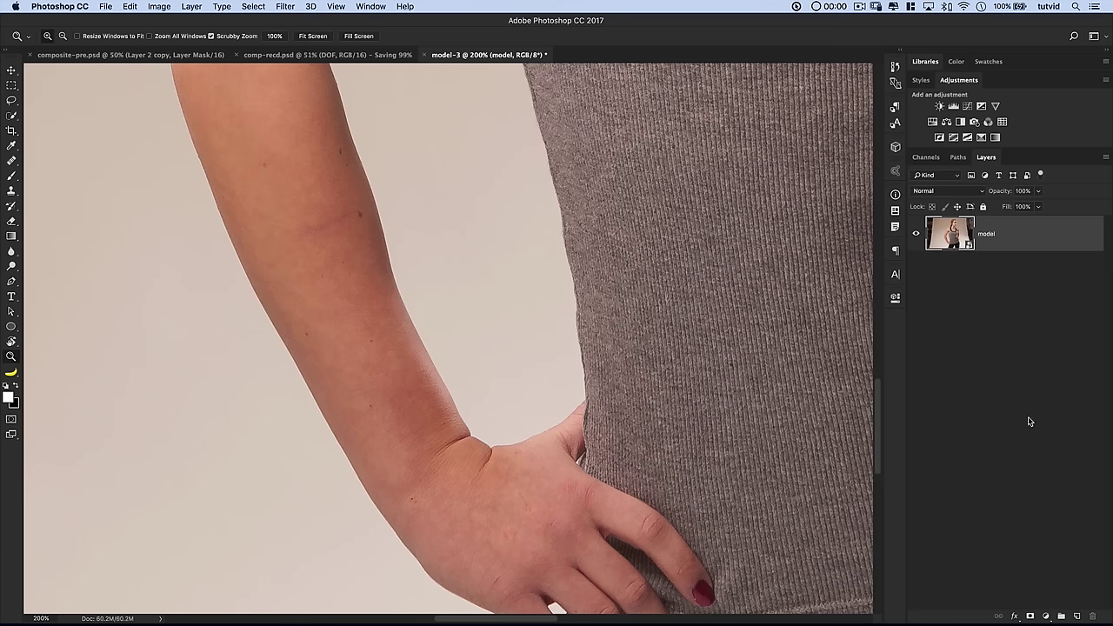
Add a new layer above the model layer and name it Blemishes
left_click(1078, 616)
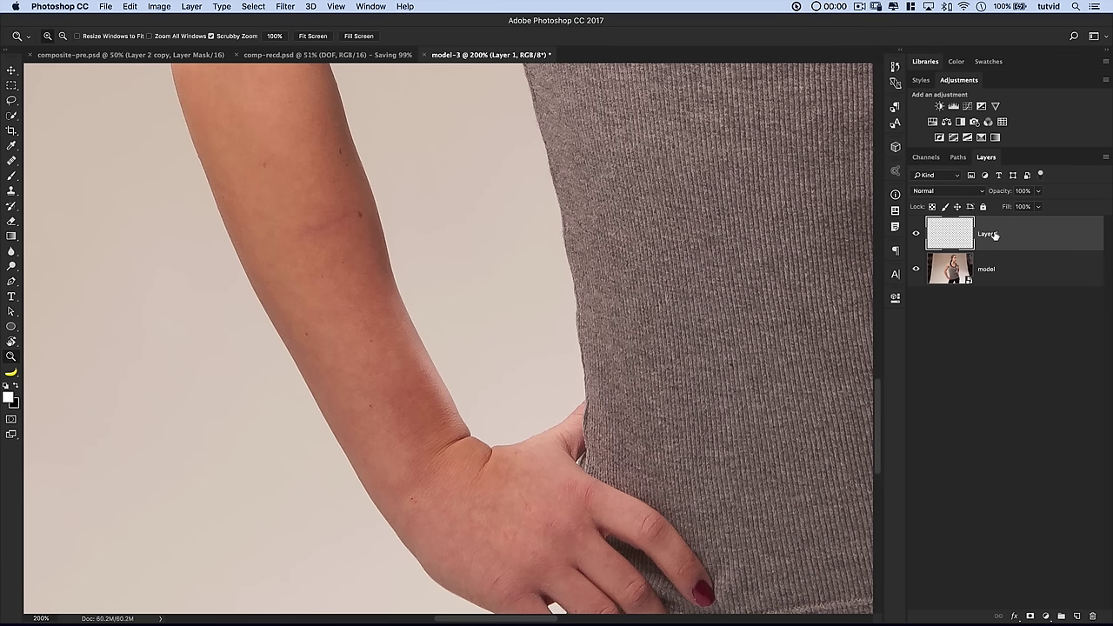
double_click(994, 235)
type("Blemishes")
key("Return")
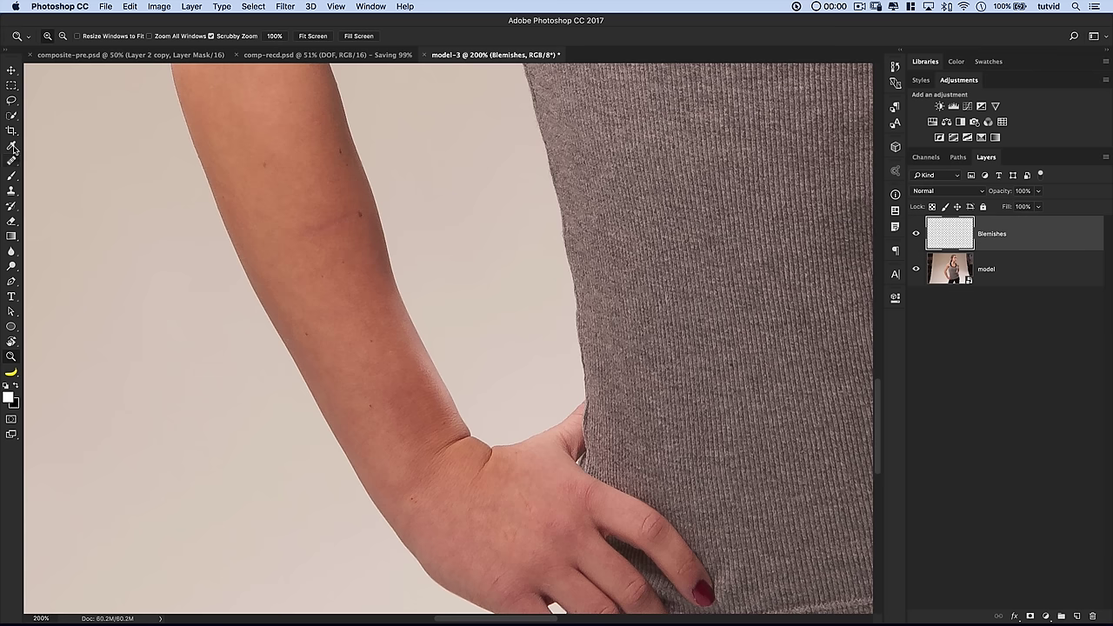
Remove the moles and spots on the model's forearm and upper arm with a smaller Healing Brush, sampling clean skin nearby
left_click_drag(13, 163, 69, 174)
left_click(70, 171)
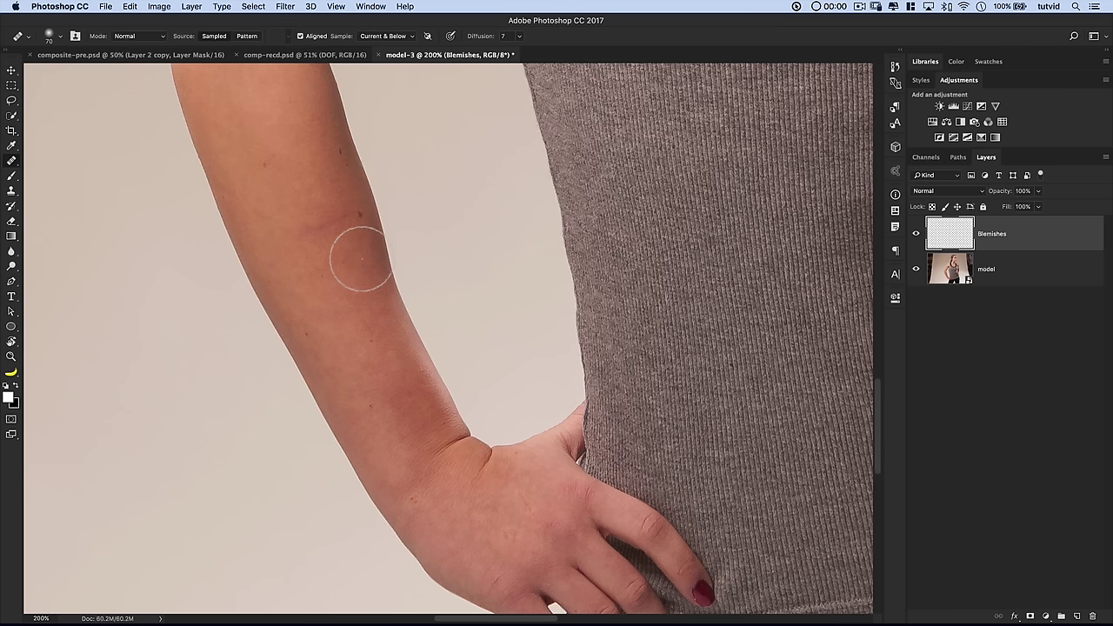
left_click(348, 293, "alt")
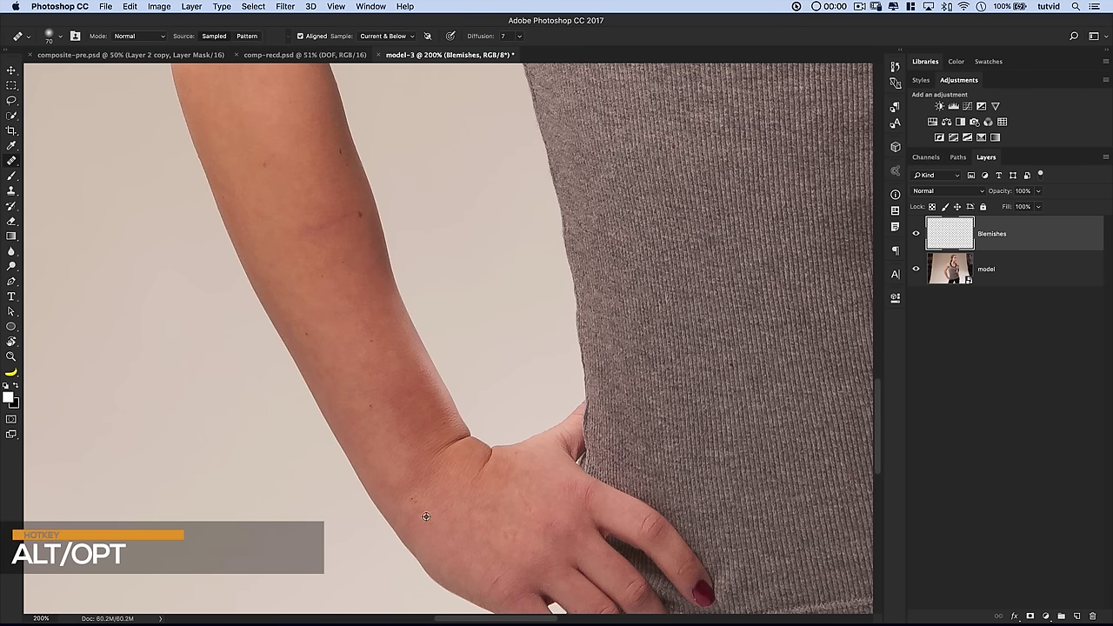
key("bracketleft")
key("bracketleft")
key("bracketleft")
scroll(447, 339, "up", 10)
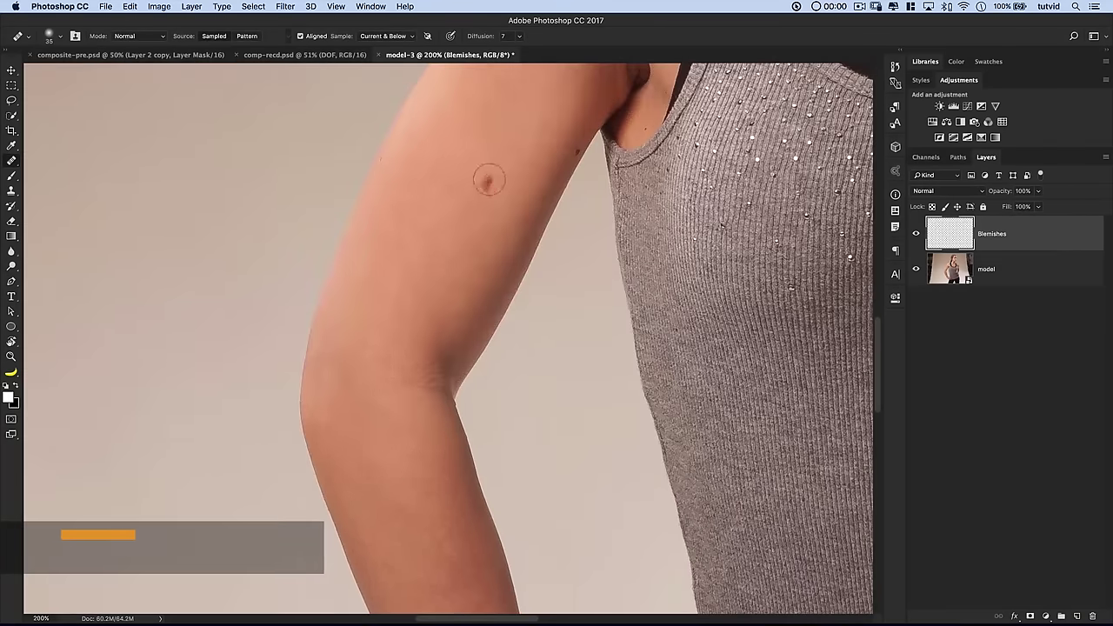
scroll(426, 230, "up", 15)
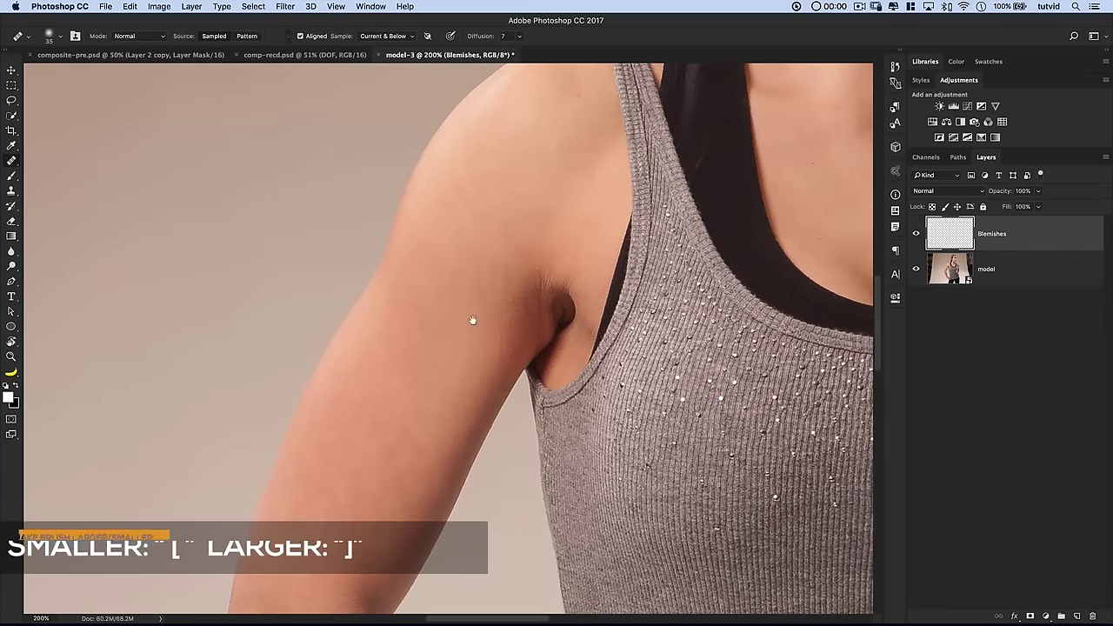
Heal the remaining spots on the model's chest, neck, other arm and face on the Blemishes layer
scroll(587, 465, "down", 5)
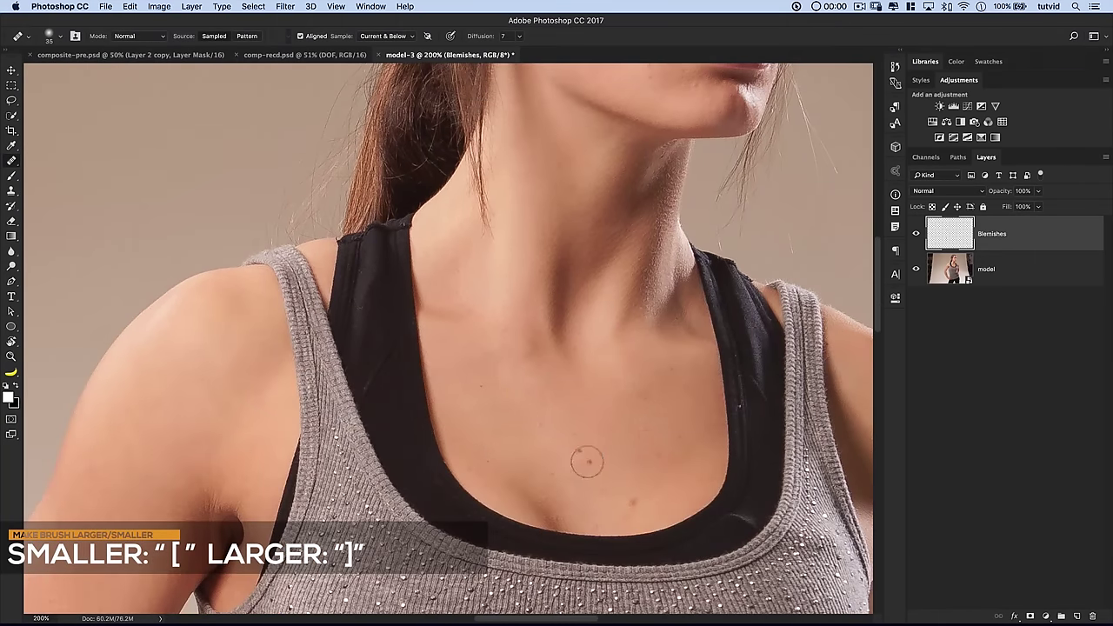
scroll(612, 386, "right", 6)
scroll(612, 386, "down", 2)
scroll(612, 386, "down", 3)
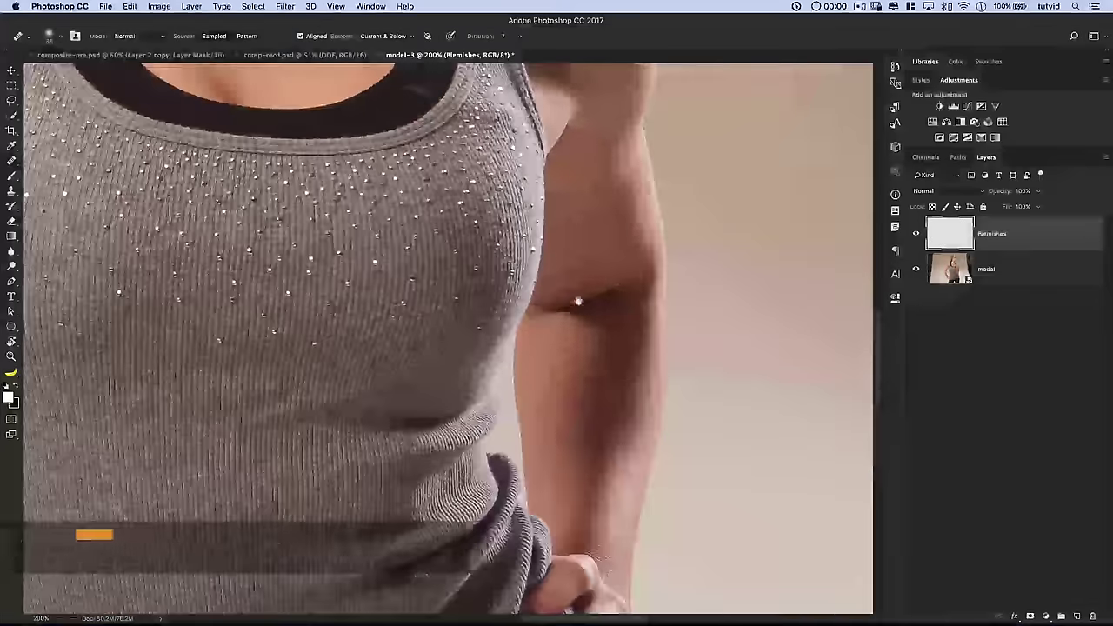
scroll(576, 301, "up", 15)
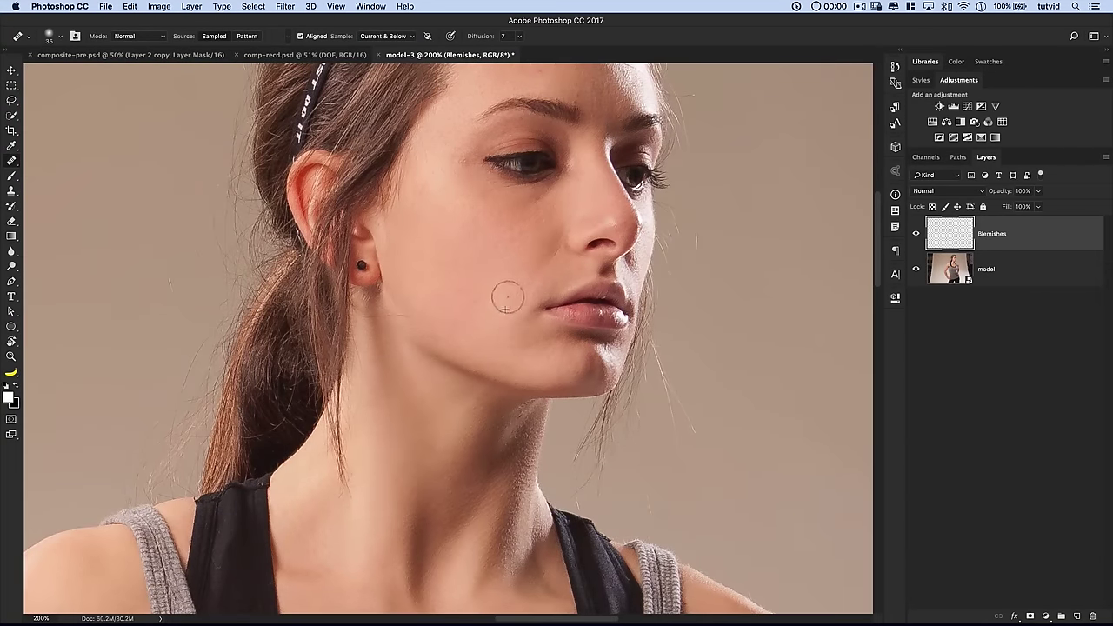
scroll(418, 323, "up", 5)
scroll(417, 322, "right", 2)
left_click(492, 198)
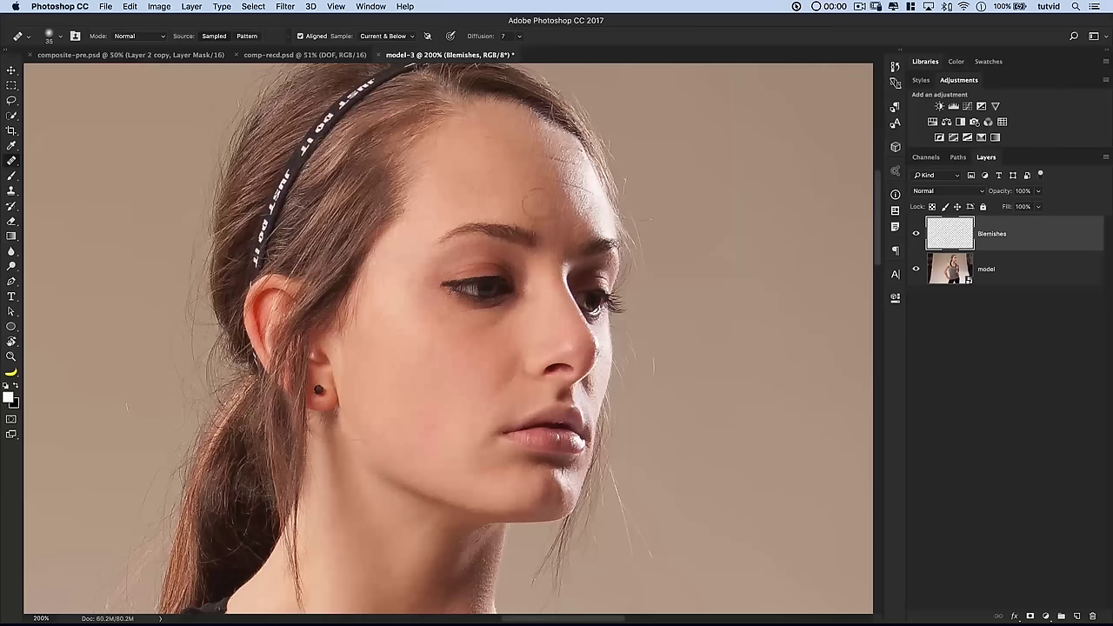
scroll(461, 146, "down", 5)
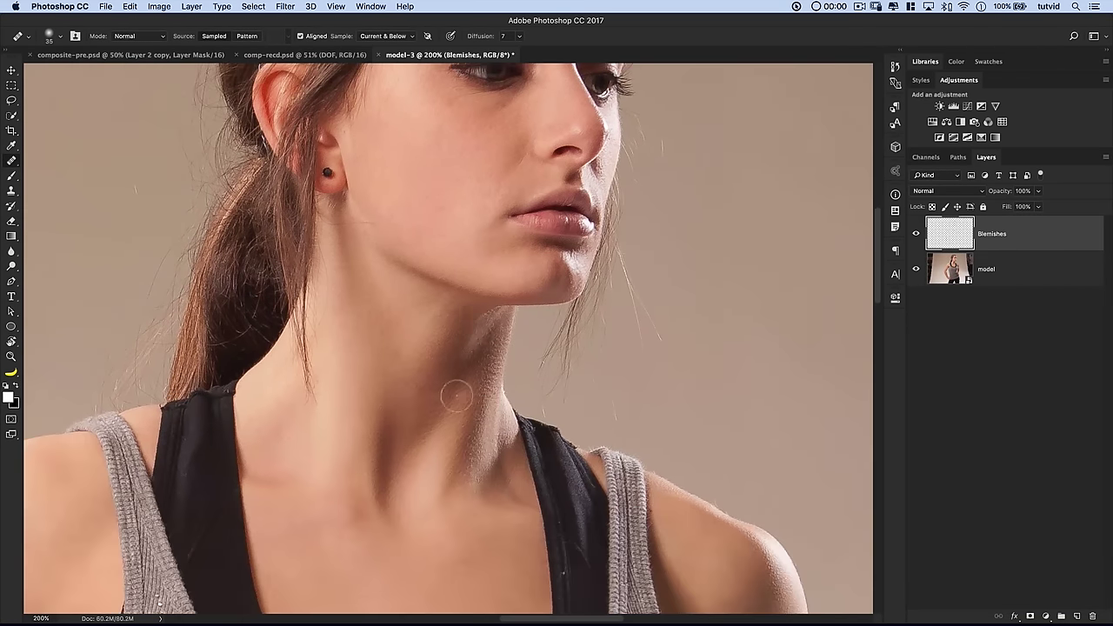
scroll(452, 391, "down", 4)
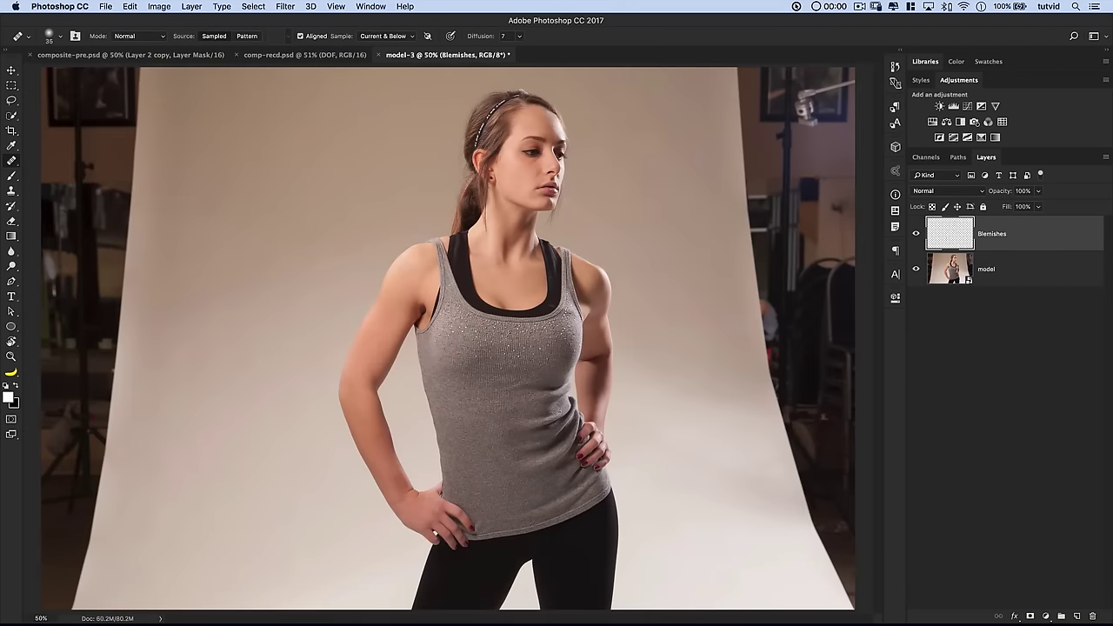
Examine the stray hairs beside the model's face, chin, neck and shoulder up close
key("z")
left_click_drag(596, 225, 438, 340)
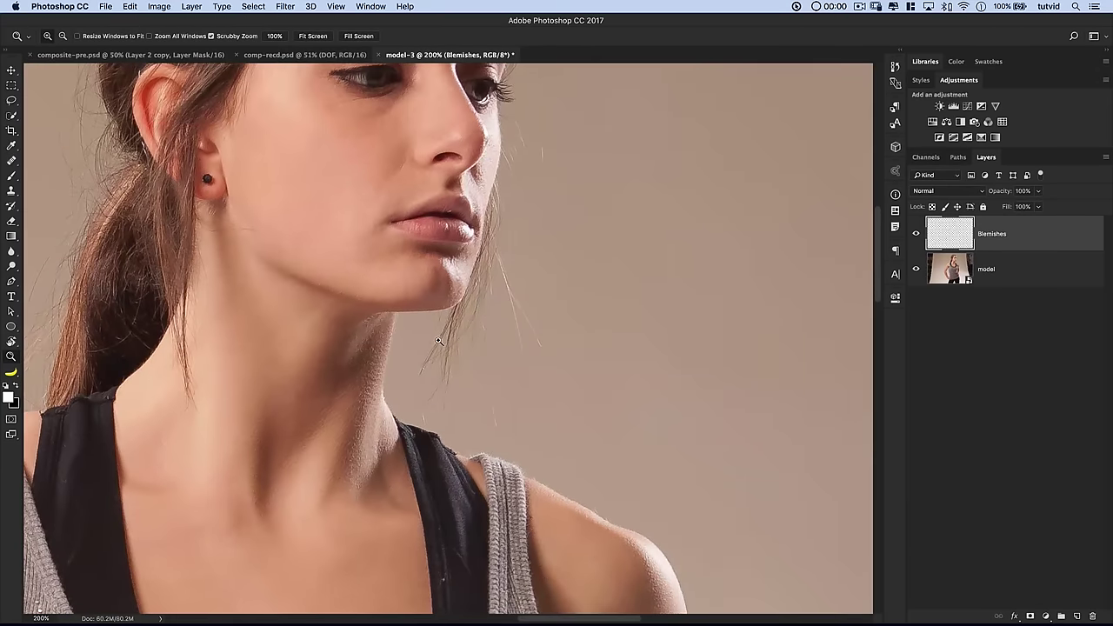
scroll(508, 107, "up", 3)
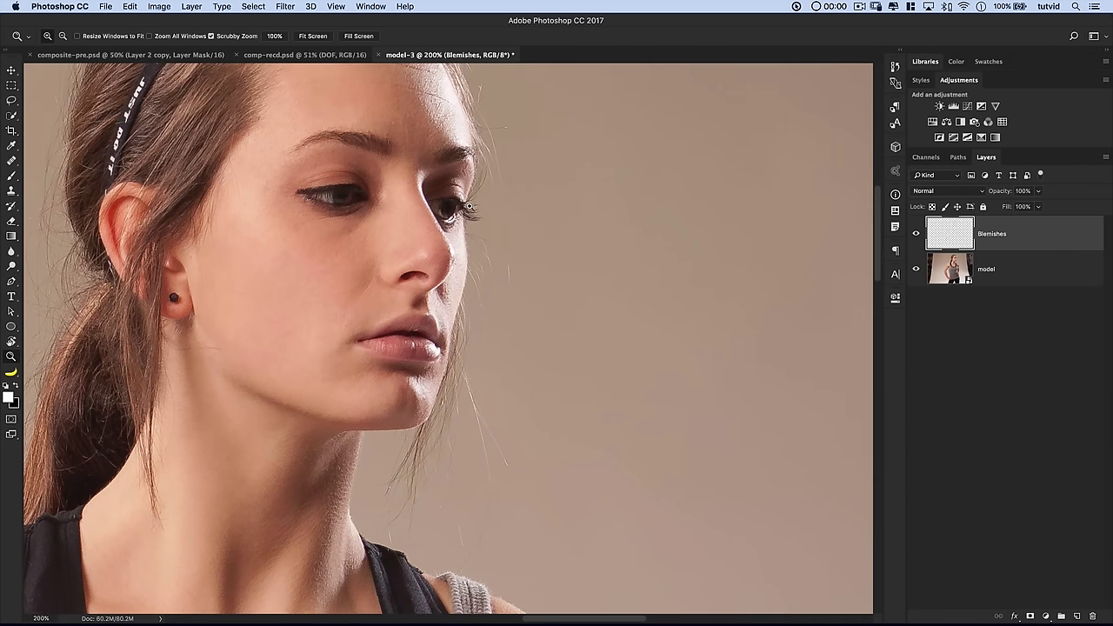
scroll(468, 580, "down", 6)
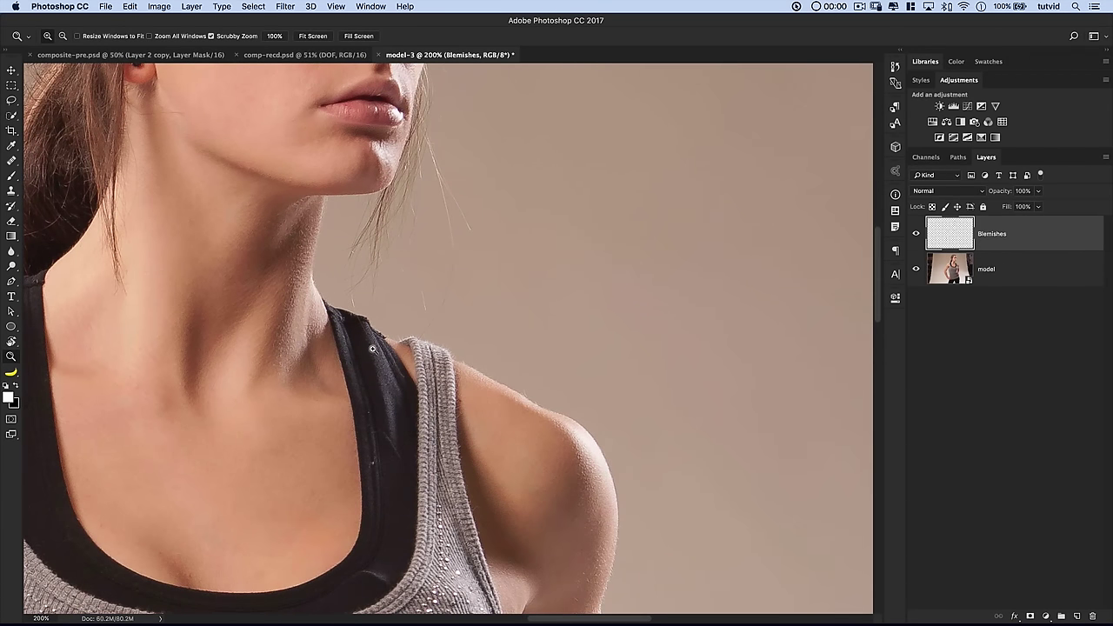
left_click_drag(373, 349, 368, 347)
key("j")
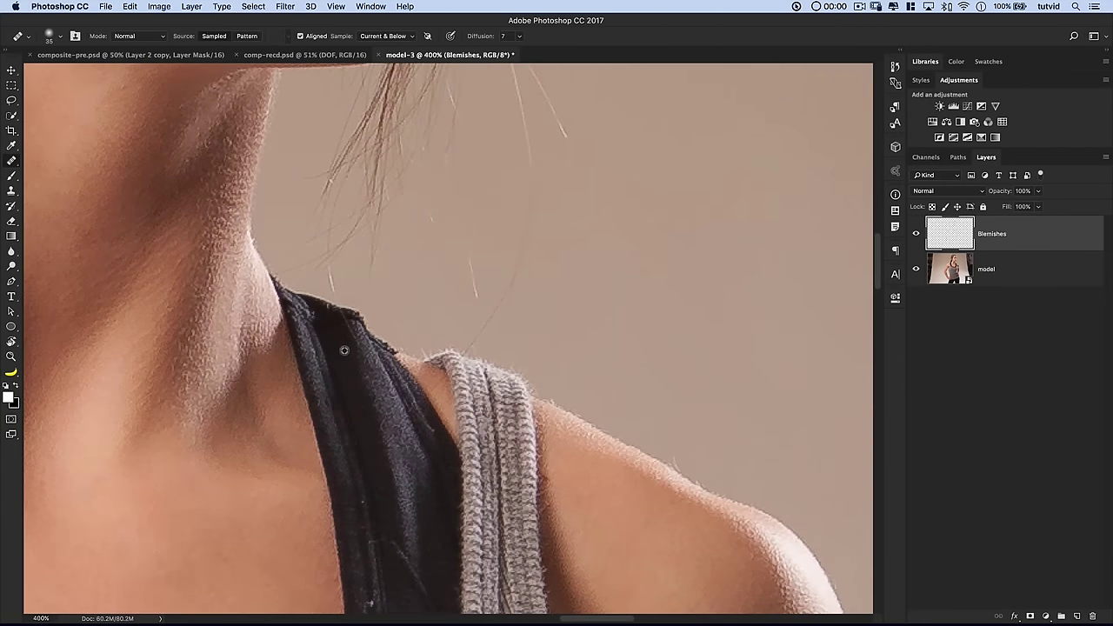
key("bracketleft")
key("bracketleft")
key("bracketleft")
scroll(452, 476, "up", 5)
key("super+minus")
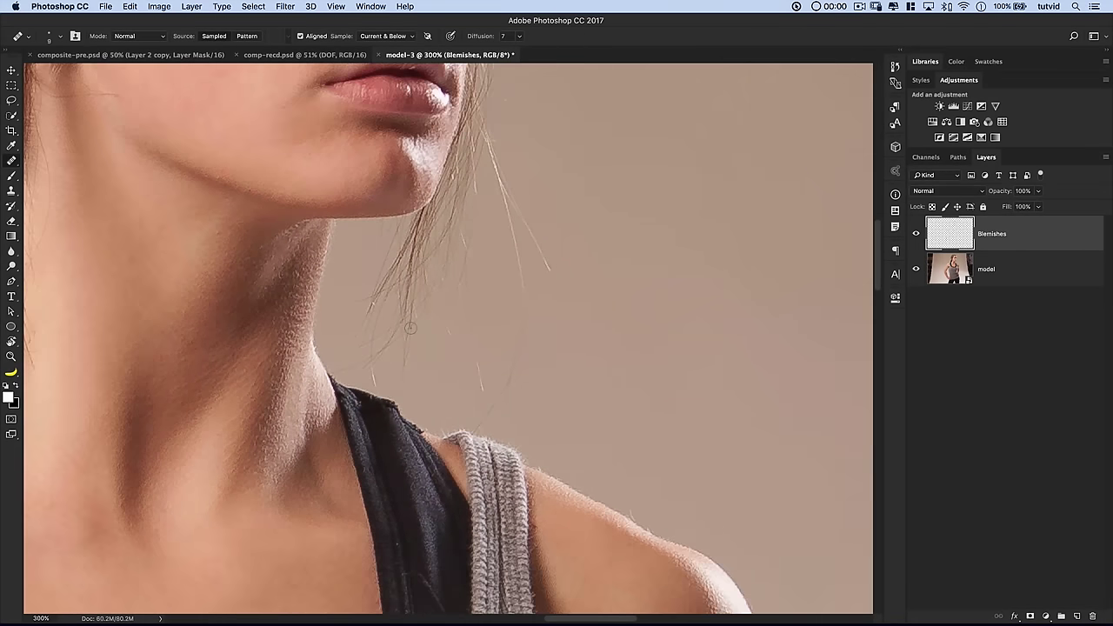
scroll(551, 236, "up", 5)
scroll(389, 336, "down", 5)
scroll(389, 335, "left", 3)
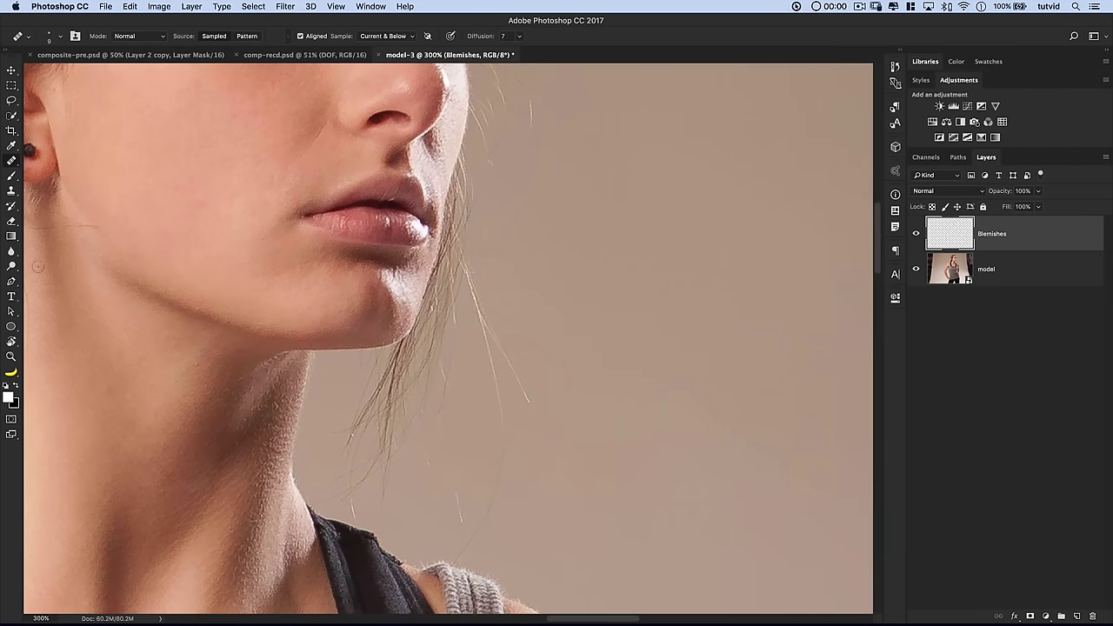
Start a Pen tool path under the model's chin and trace the jaw edge up toward the lips, inside the stray hairs
left_click(11, 280)
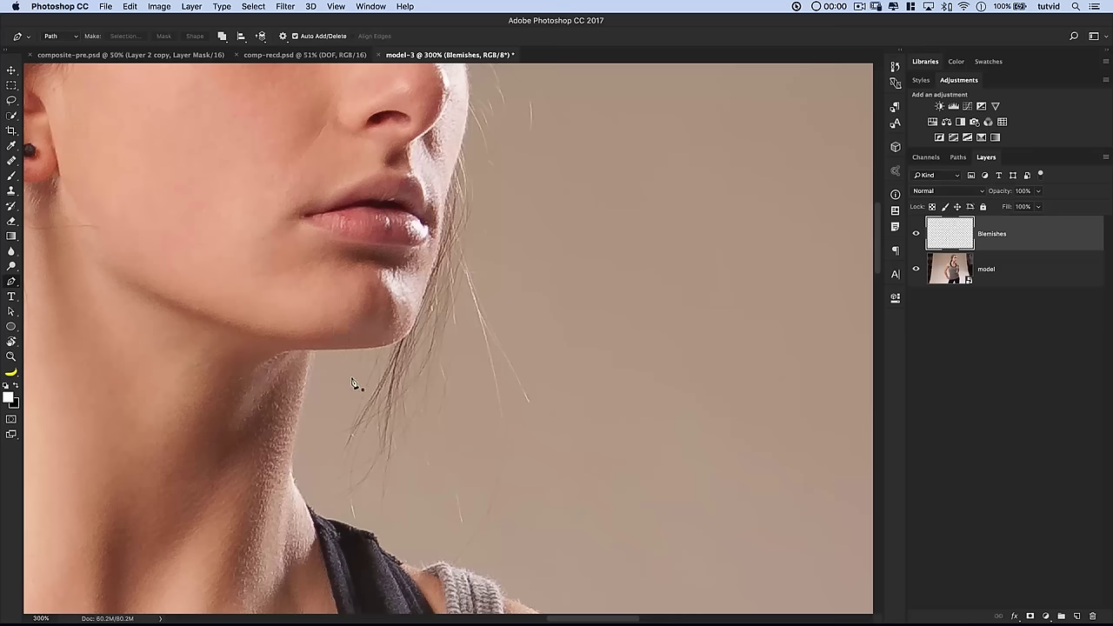
scroll(378, 333, "up", 1)
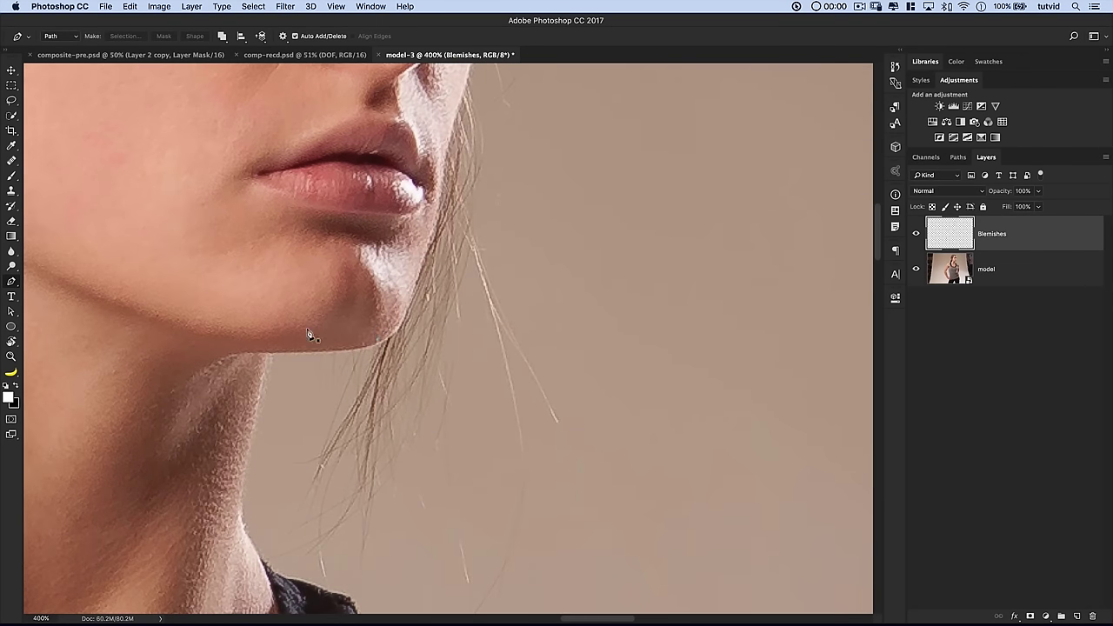
left_click(308, 355)
key("super+z")
left_click_drag(363, 352, 369, 348)
left_click_drag(427, 254, 426, 250)
key("super+z")
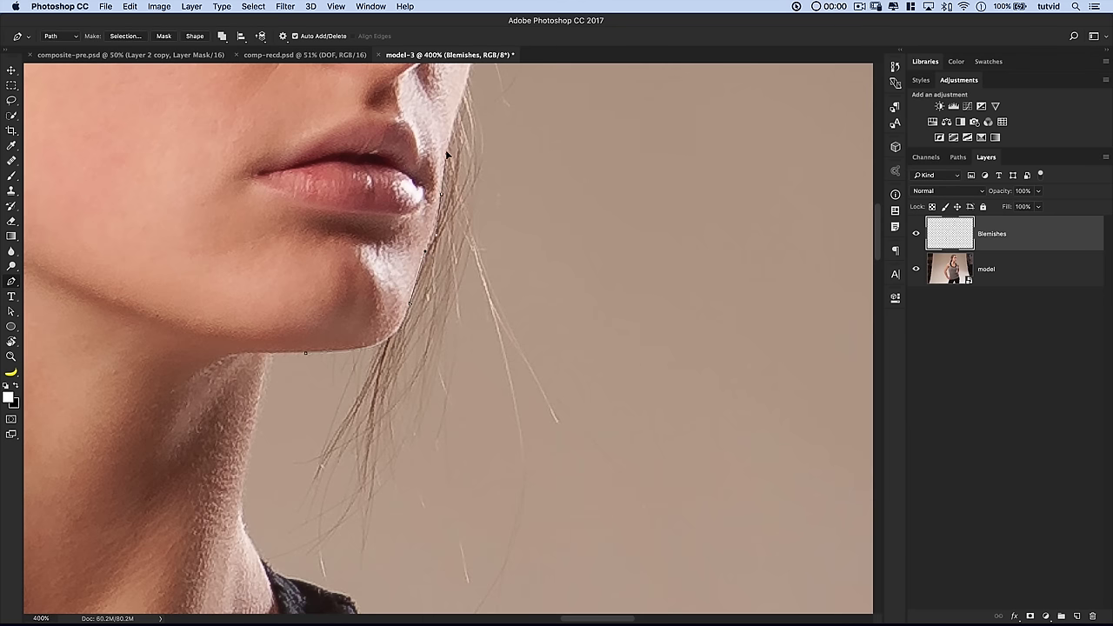
Continue the path up along the edge of the model's far cheek to the eyelashes
scroll(462, 143, "up", 5)
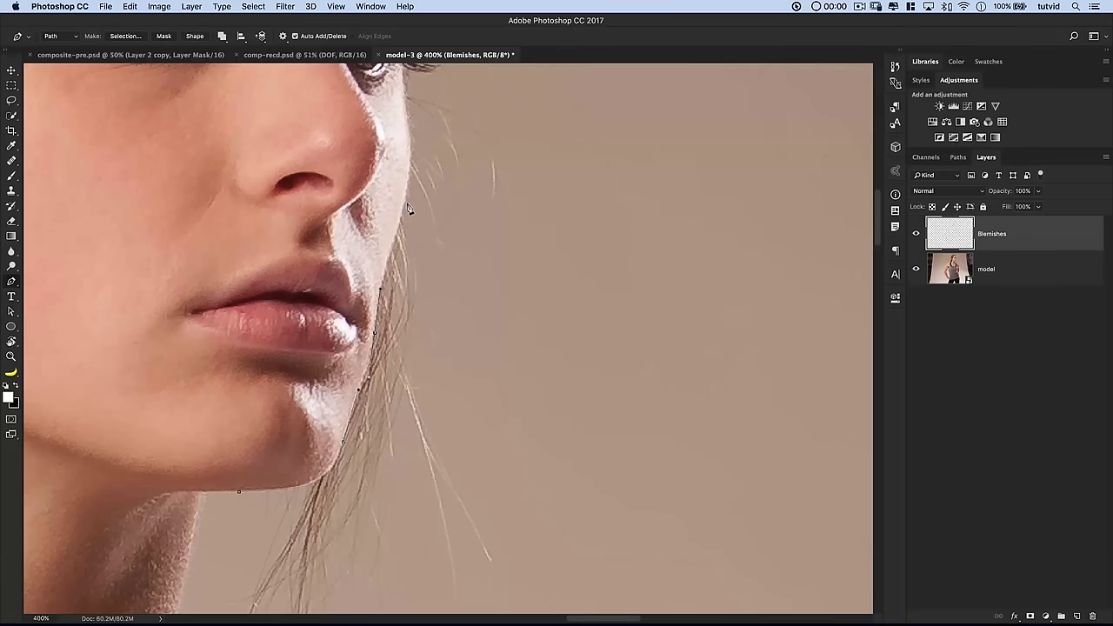
left_click_drag(404, 203, 419, 145)
scroll(418, 145, "up", 3)
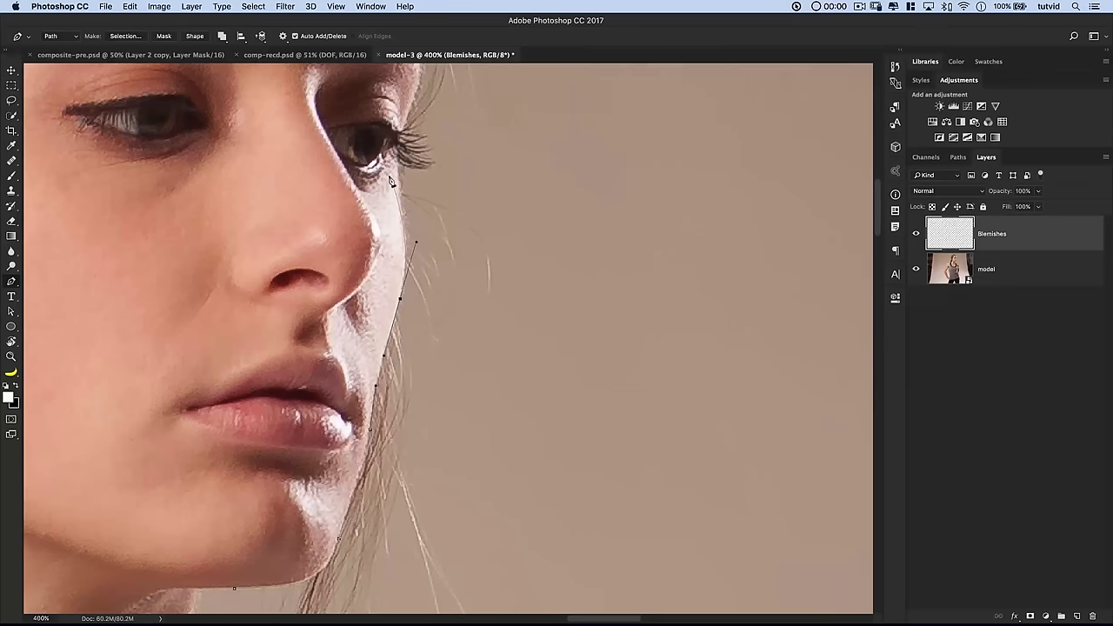
left_click(416, 243)
left_click_drag(400, 191, 390, 143)
Run the path around the stray hairs through the backdrop, along the shoulder strap and neck, and close it under the chin
scroll(559, 427, "down", 10)
left_click(563, 313)
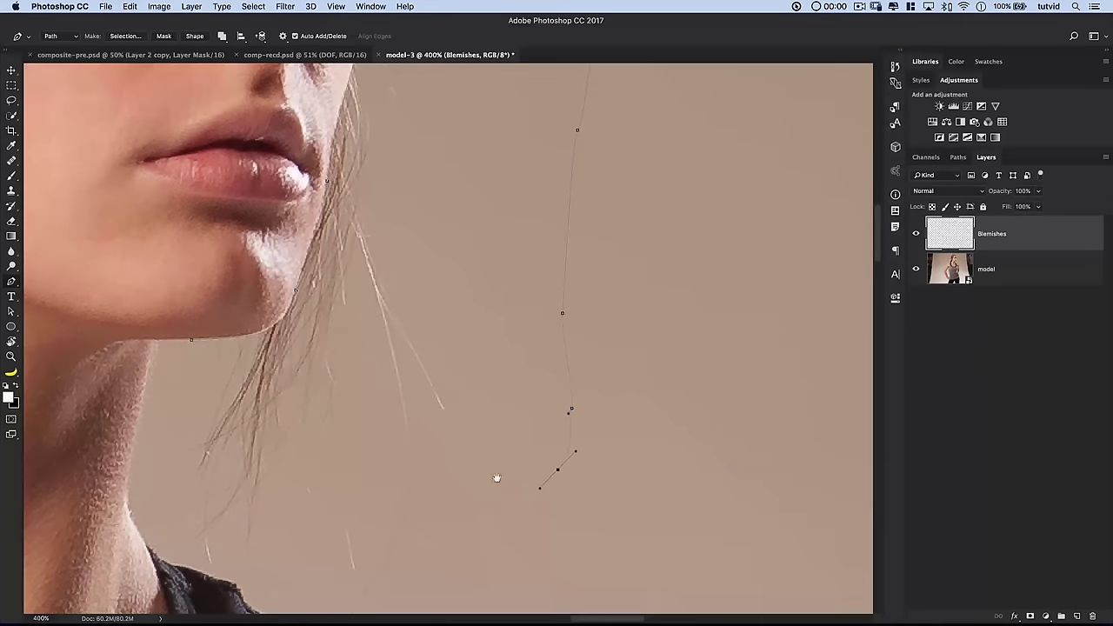
left_click_drag(497, 478, 509, 223)
left_click_drag(484, 328, 494, 320)
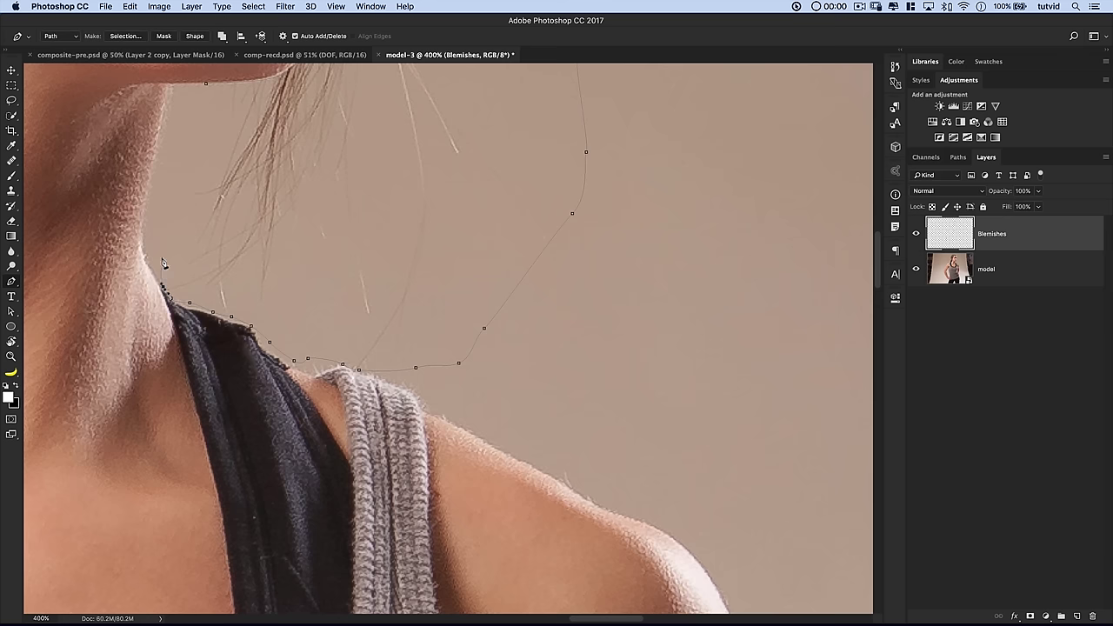
left_click(207, 84)
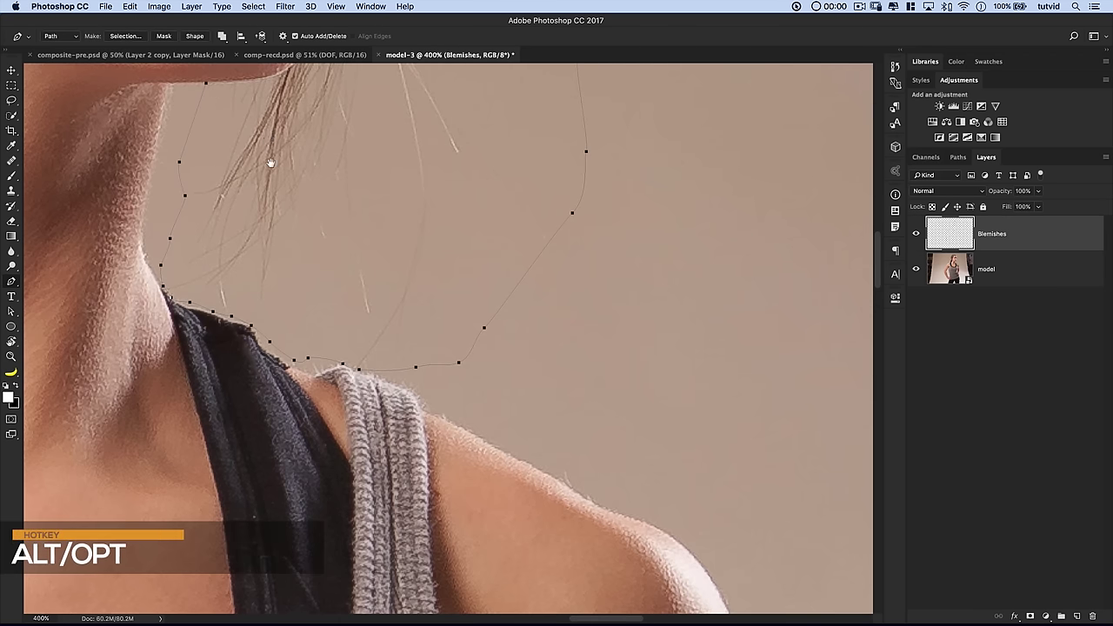
Convert the closed path around the stray hairs into a selection
left_click_drag(271, 163, 346, 327)
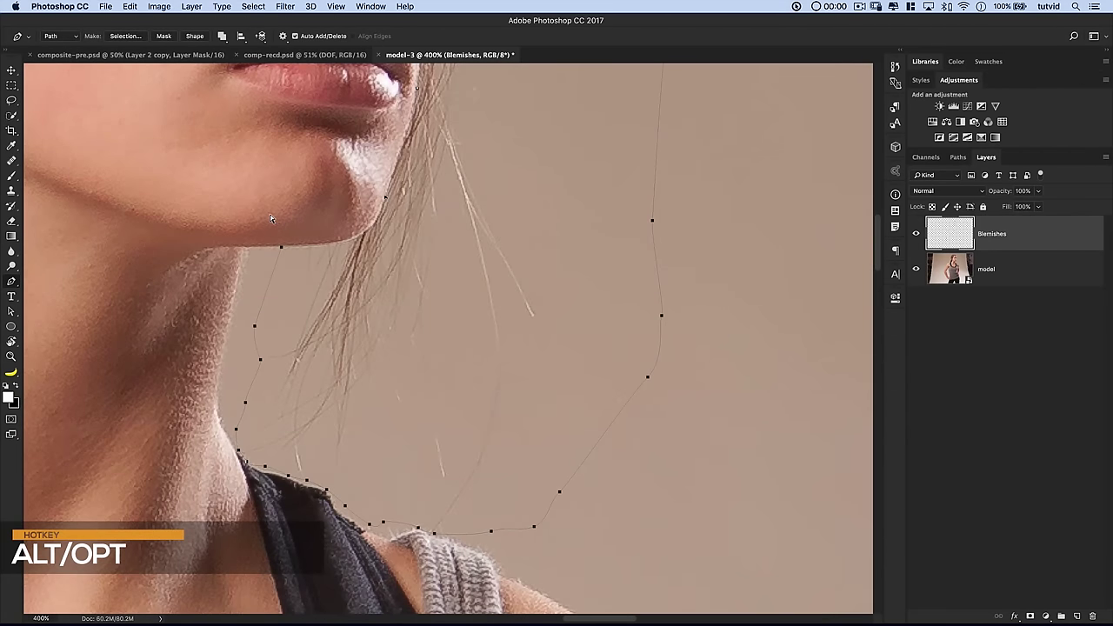
scroll(452, 226, "down", 3)
left_click_drag(449, 277, 452, 331)
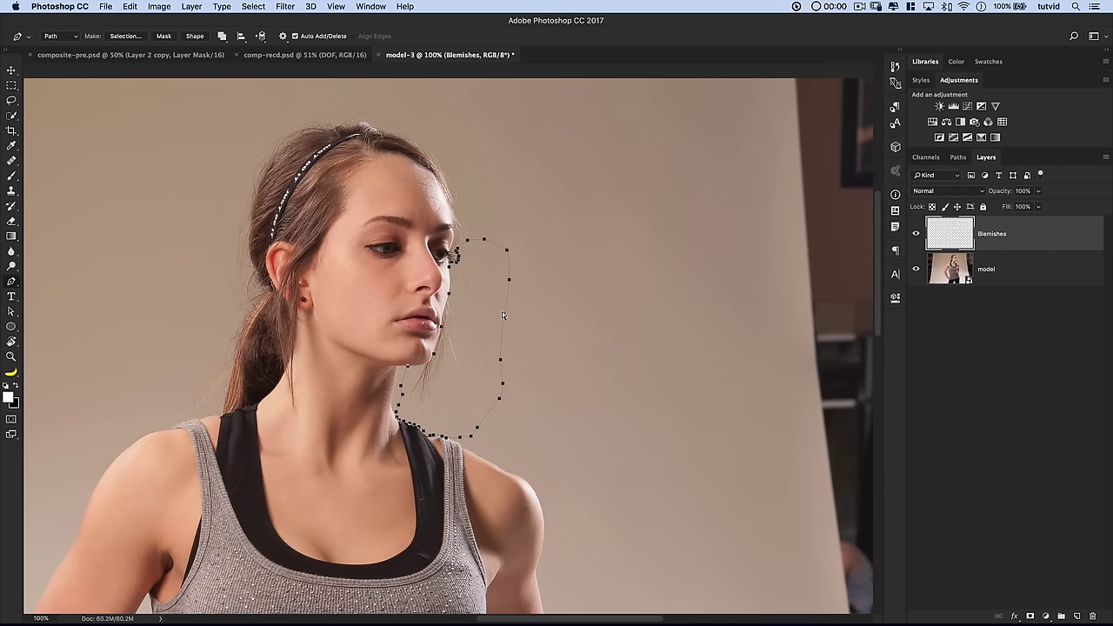
key("super+Return")
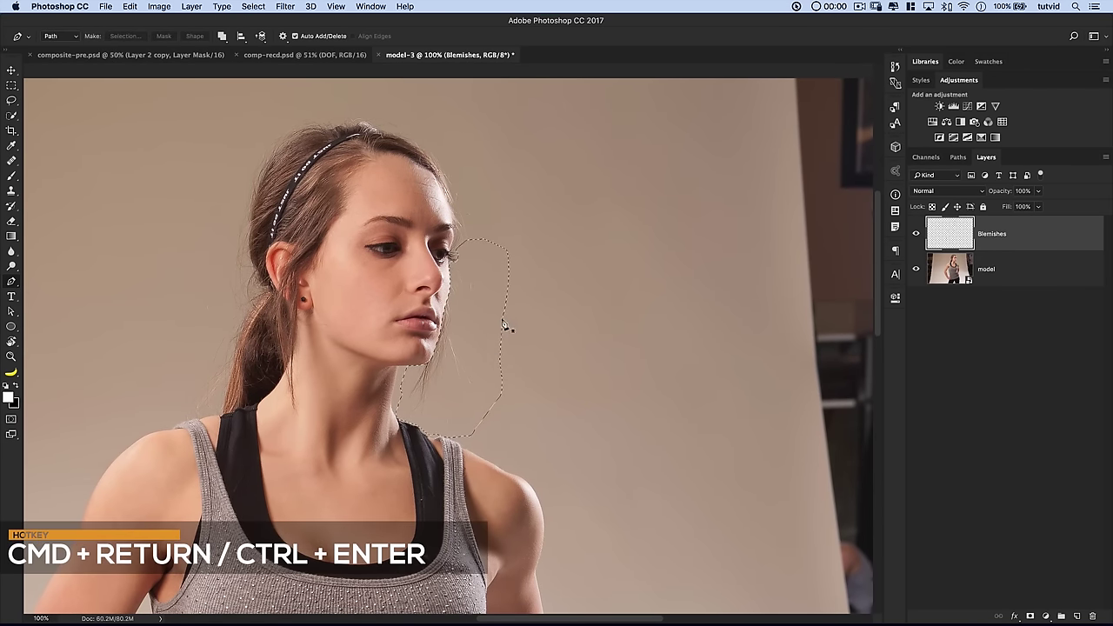
Add a new layer above the Blemishes layer and name it hair-cover
left_click(1076, 615)
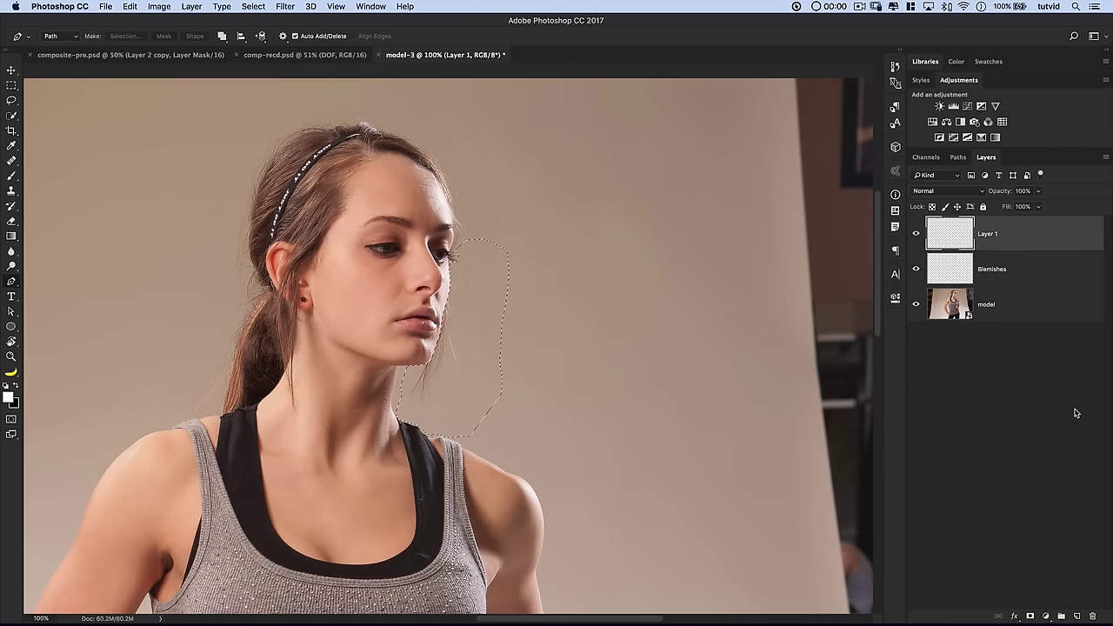
double_click(987, 234)
type("hair-cover")
key("Return")
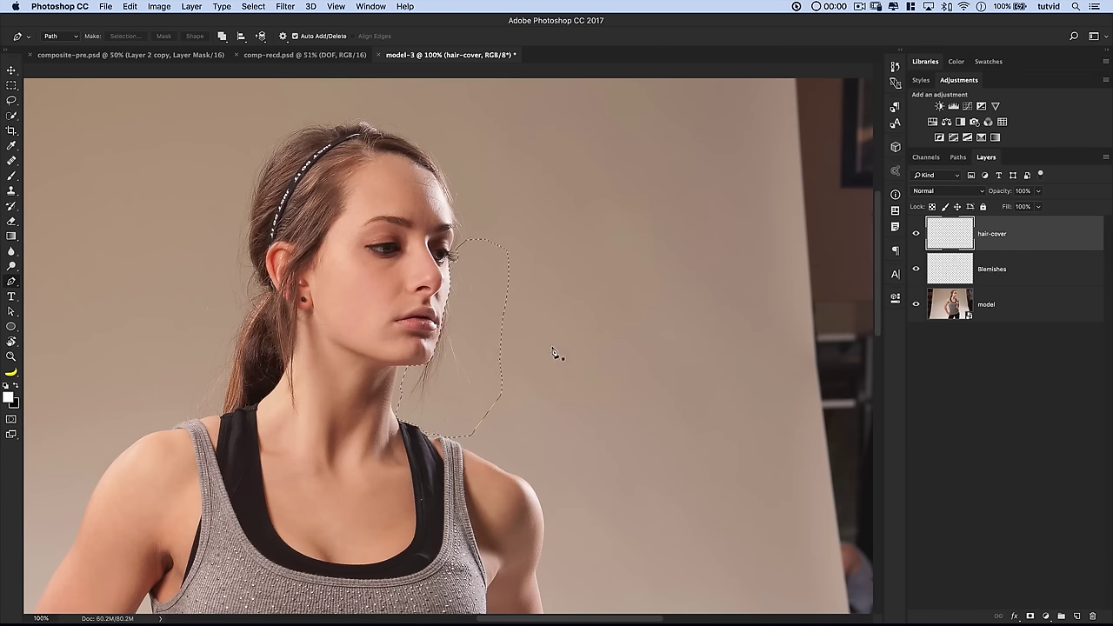
Set the Healing Brush to Replace mode with a brush size of 75 px
key("z")
left_click(518, 403)
left_click(500, 313)
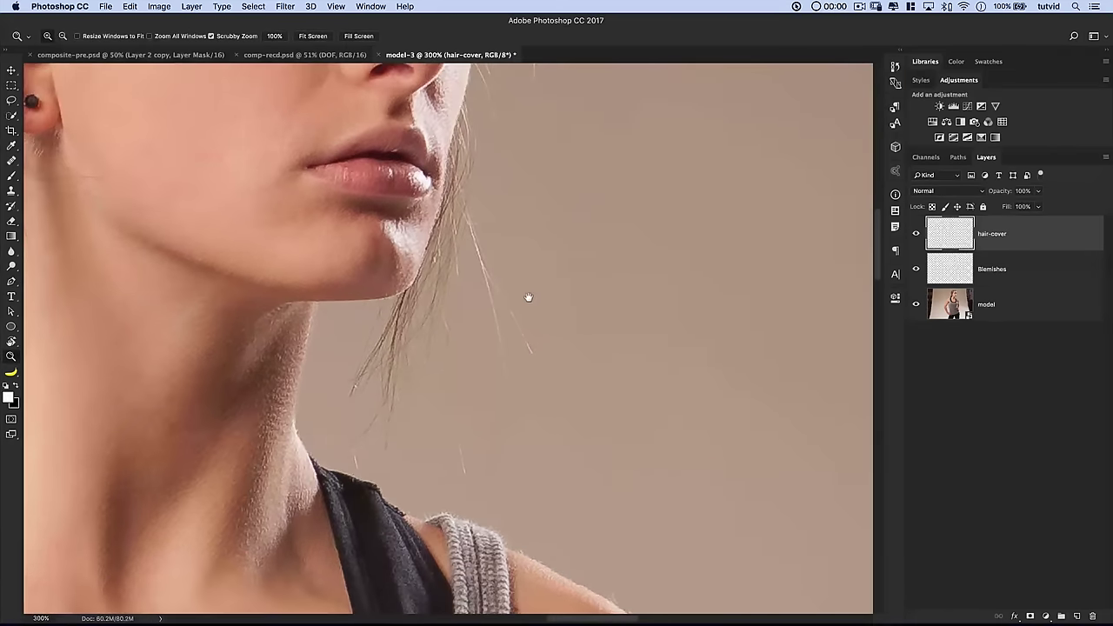
key("j")
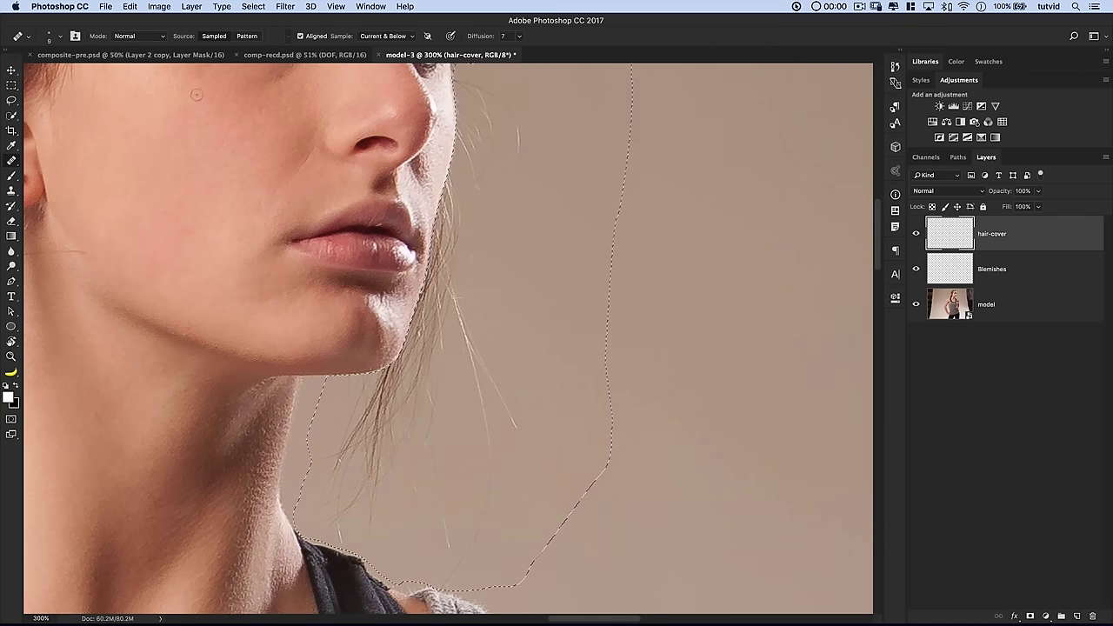
left_click(139, 36)
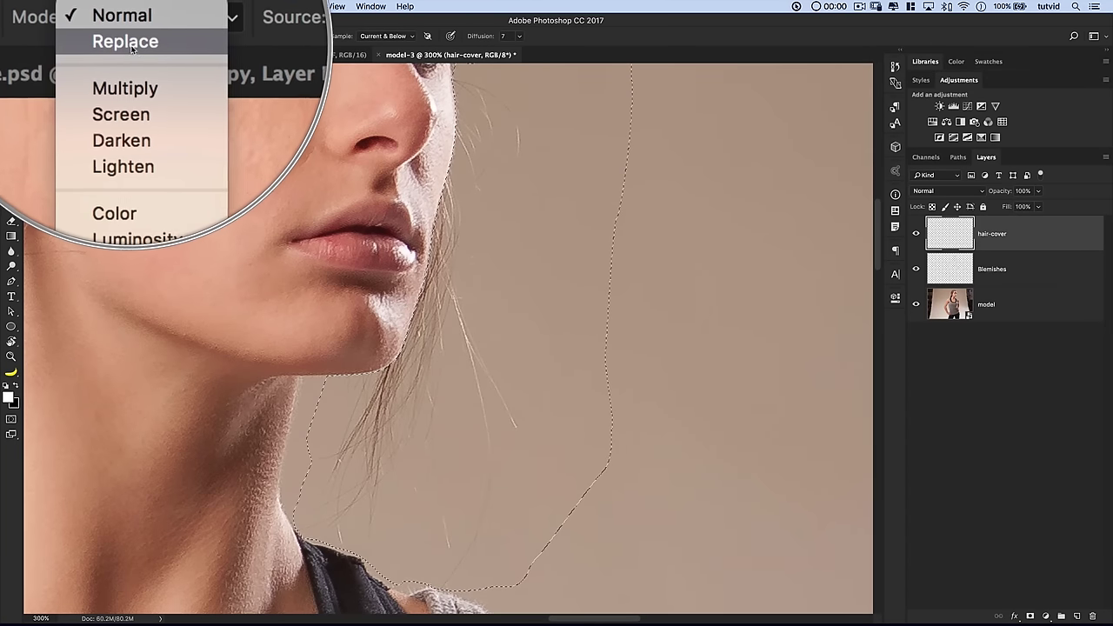
left_click(127, 43)
right_click(525, 289)
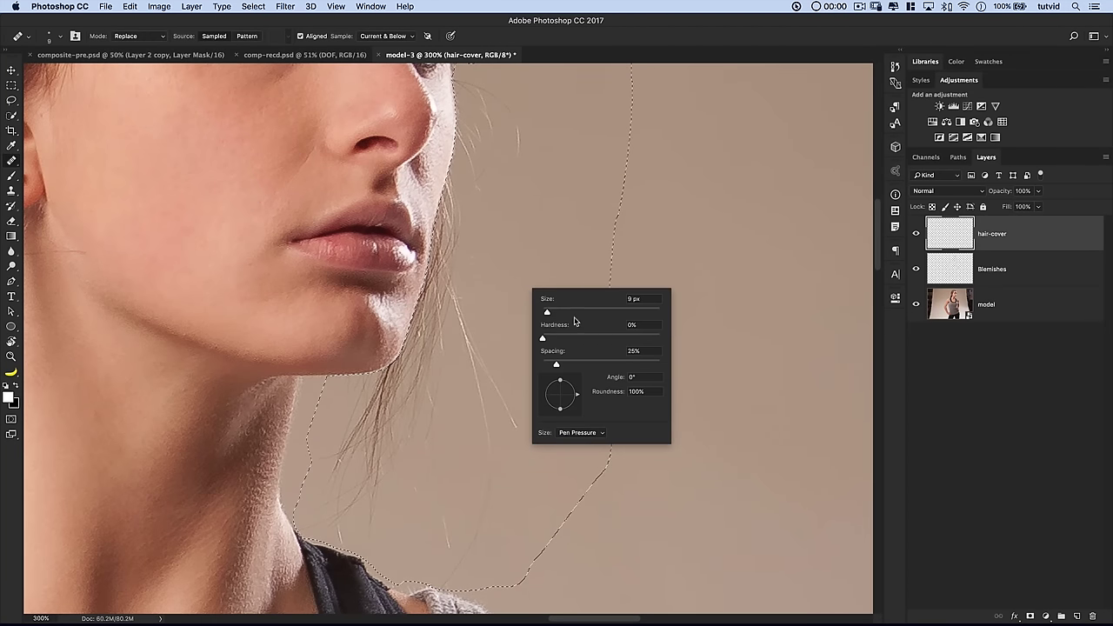
left_click_drag(556, 313, 585, 313)
key("Return")
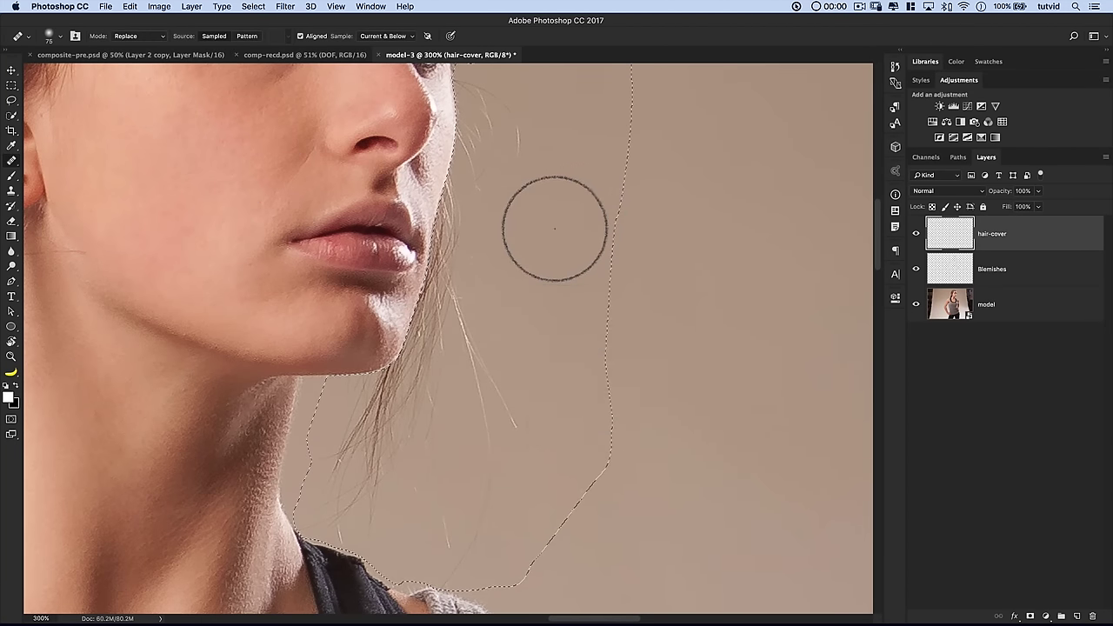
Sample clean backdrop and paint over the stray hairs beside the model's mouth on the hair-cover layer, inside the selection
key("super+minus")
key("super+minus")
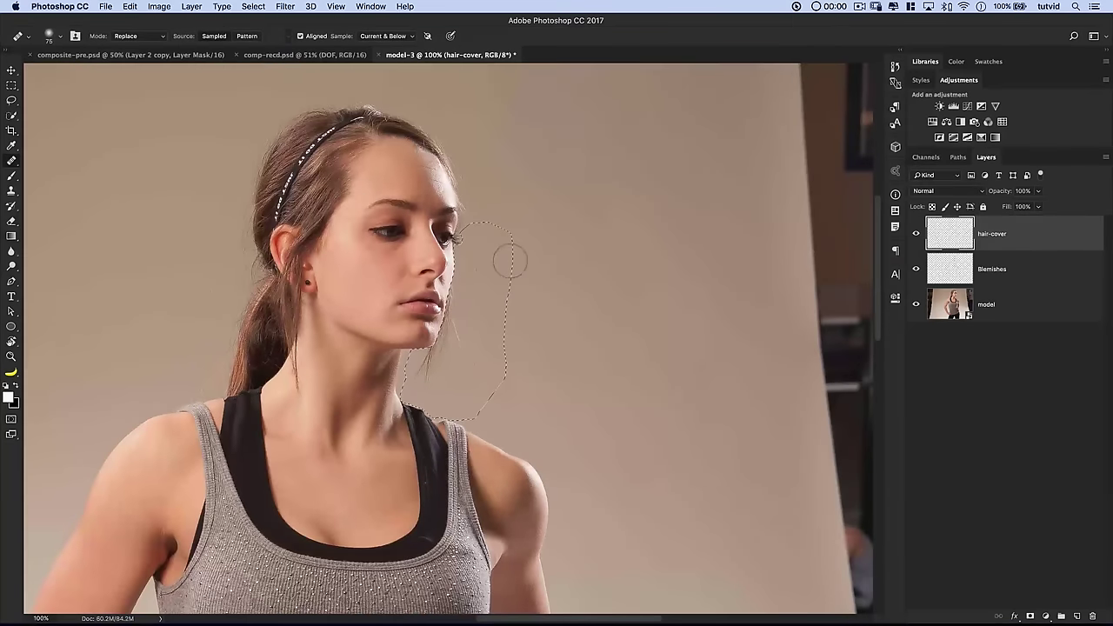
key("alt")
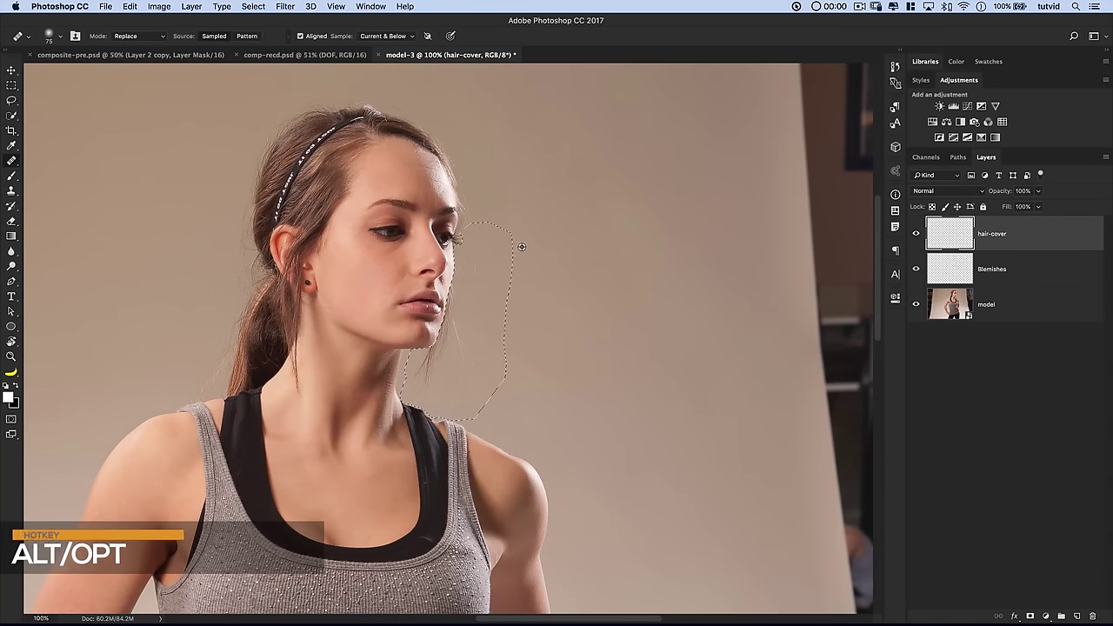
left_click(520, 245, "alt")
left_click_drag(453, 271, 455, 290)
Resample nearby backdrop several times and paint out the stray hairs below the chin, down to the shoulder strap
left_click(550, 307, "alt")
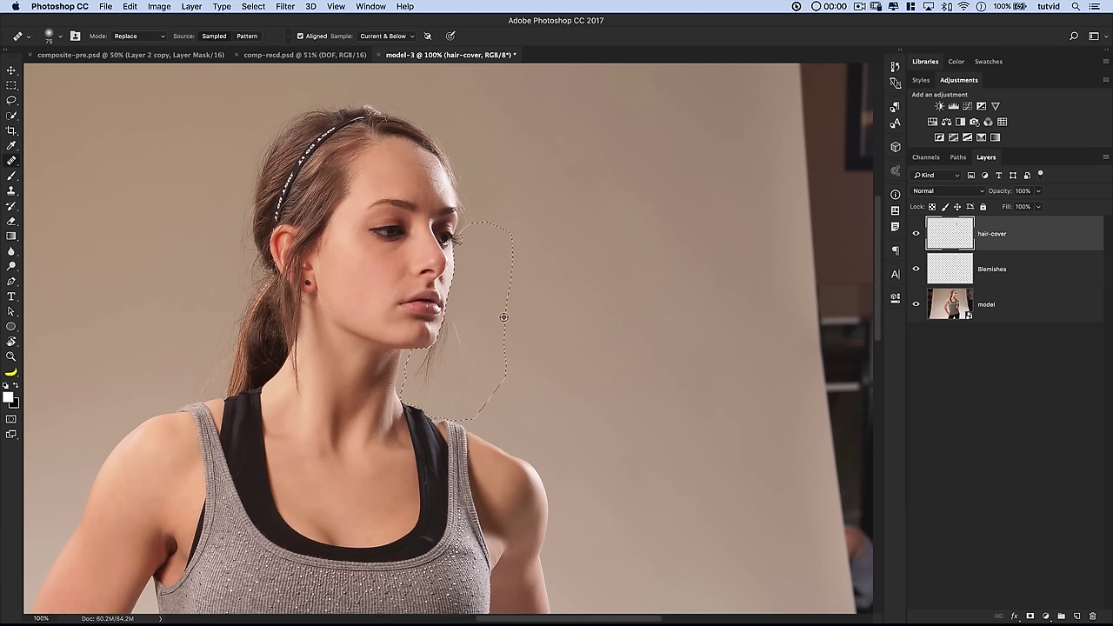
mouse_move(471, 326)
left_mouse_down()
mouse_move(458, 321)
mouse_move(467, 360)
mouse_move(456, 410)
mouse_move(436, 374)
mouse_move(444, 345)
mouse_move(414, 361)
mouse_move(454, 358)
mouse_move(427, 367)
mouse_move(419, 391)
mouse_move(435, 385)
mouse_move(412, 399)
mouse_move(447, 380)
mouse_move(443, 391)
left_mouse_up()
left_click(497, 328, "alt")
left_click(577, 340, "alt")
left_click(542, 356, "alt")
left_click(511, 366, "alt")
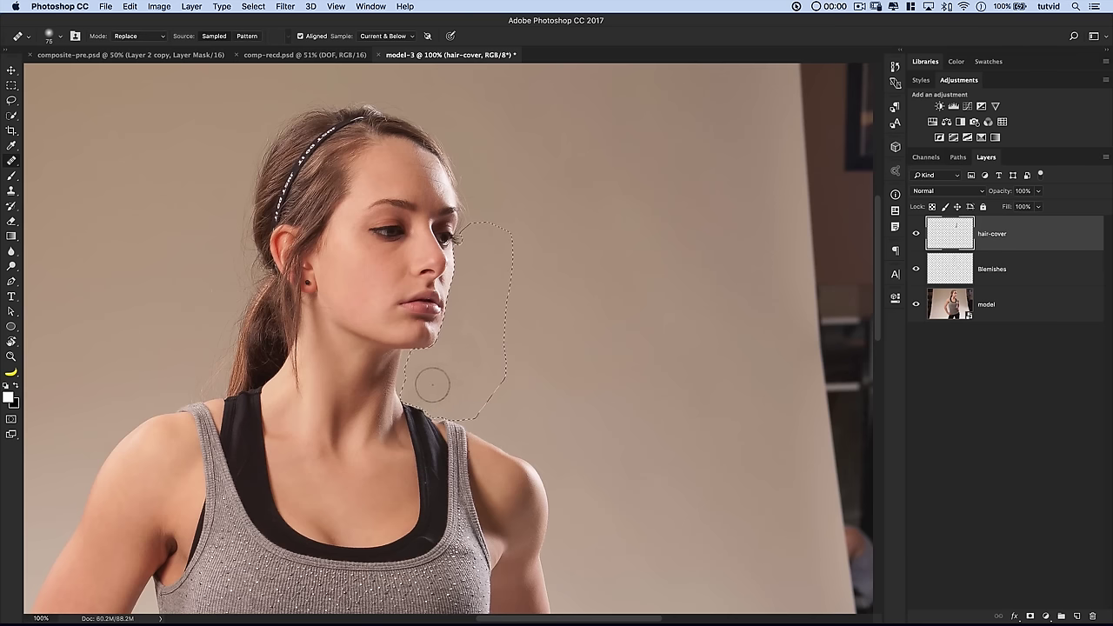
Check the retouched chin edge up close with the selection cleared, and undo the deselection
key("super+d")
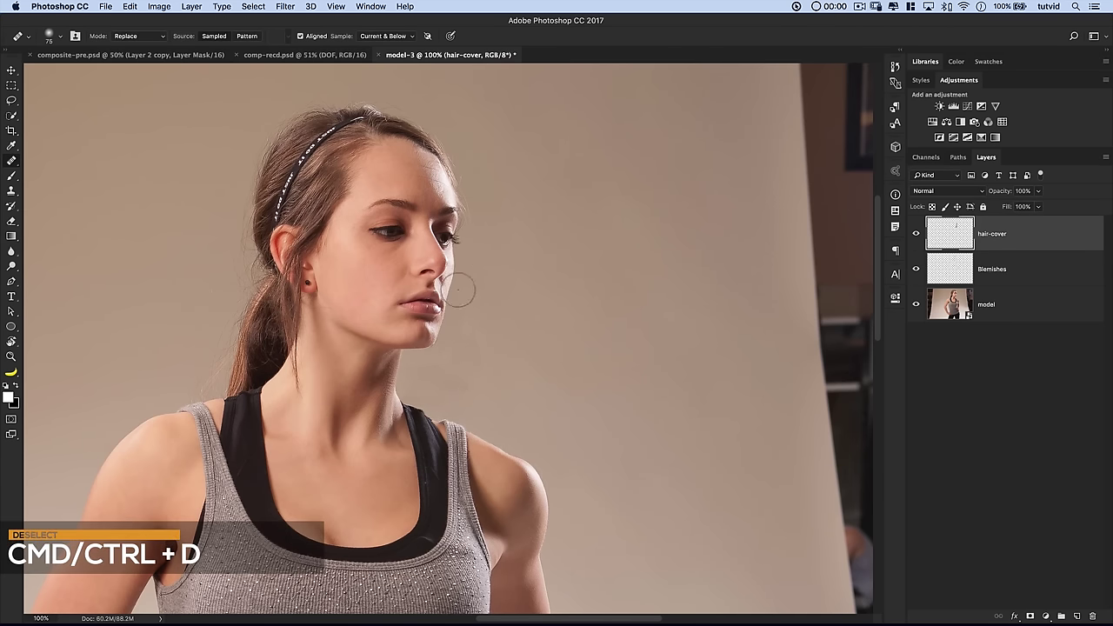
key("z")
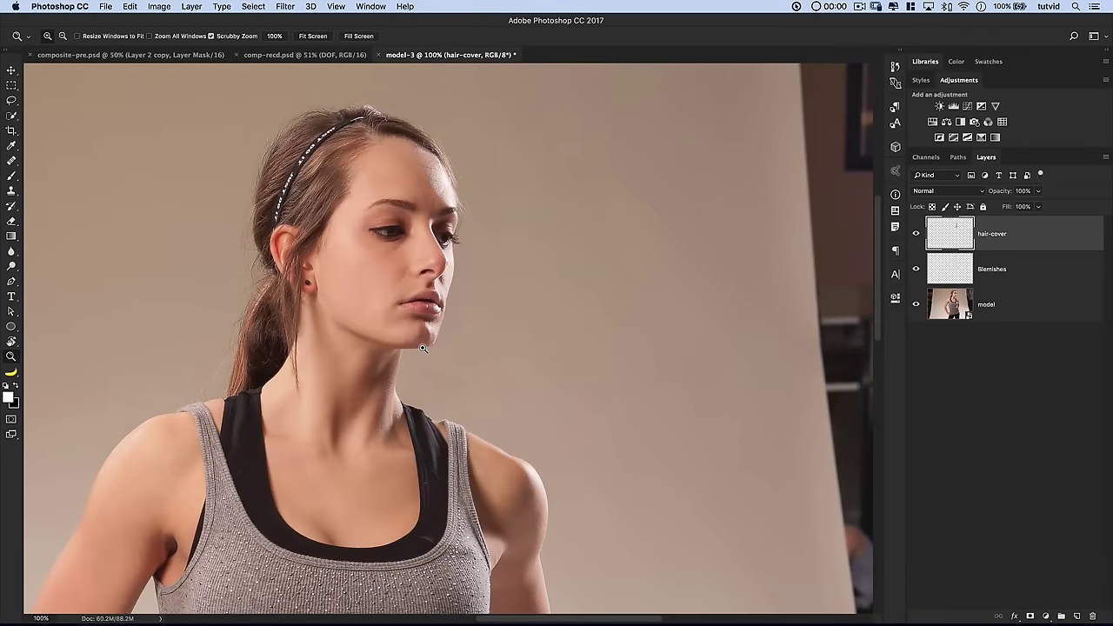
left_click_drag(425, 349, 464, 352)
left_click(431, 333)
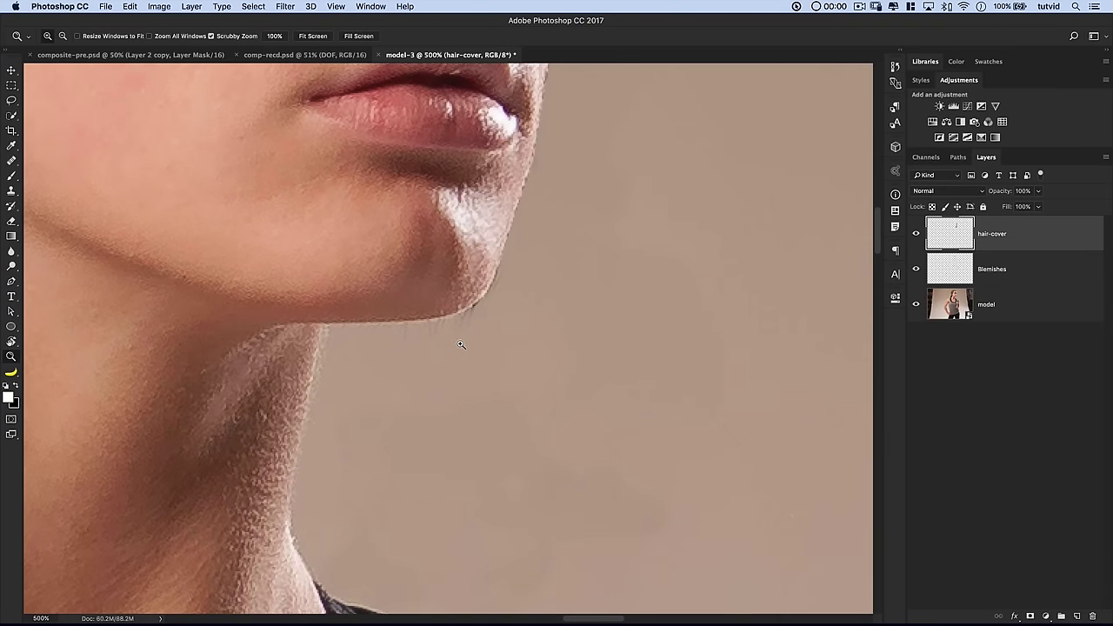
key("ctrl+z")
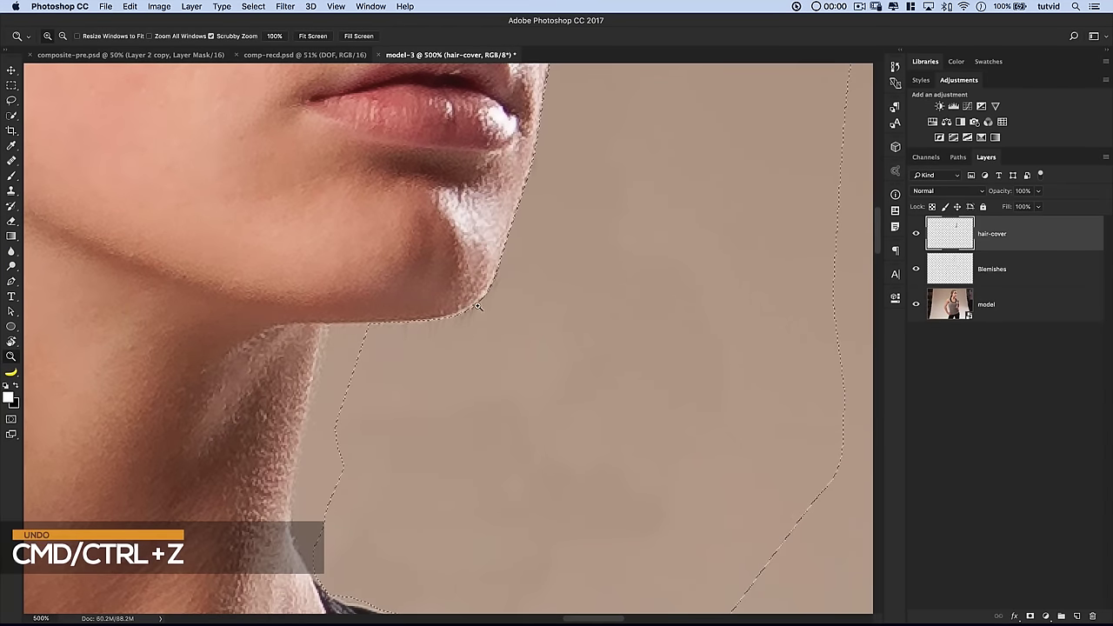
Heal the hair remnants along the underside of the chin and clear the selection
key("j")
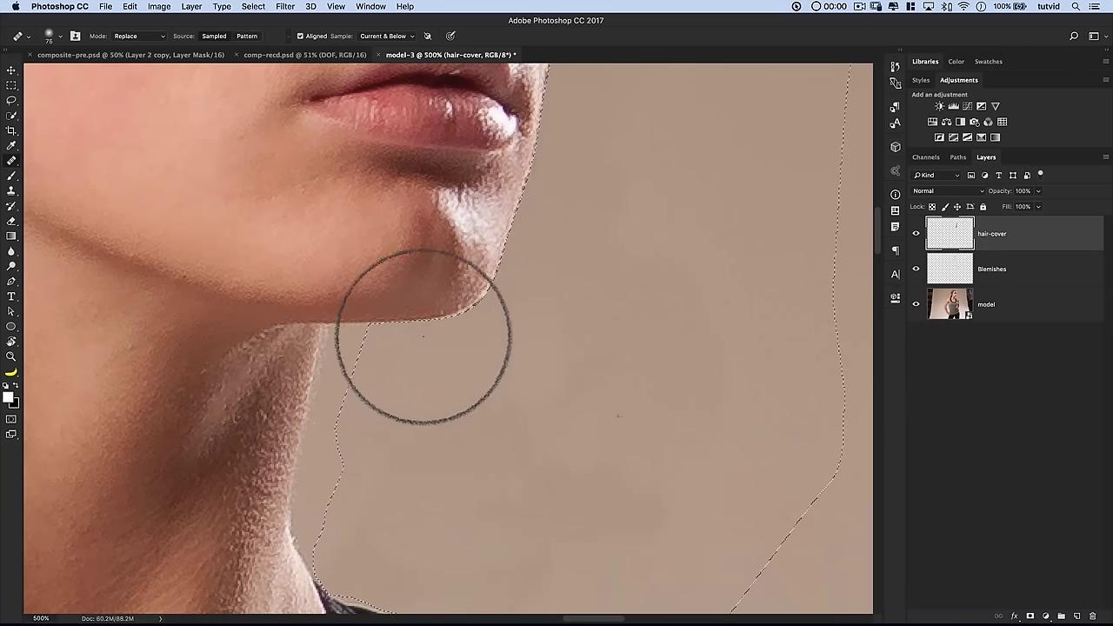
left_click_drag(603, 181, 463, 424)
key("super+minus")
key("super+minus")
key("super+d")
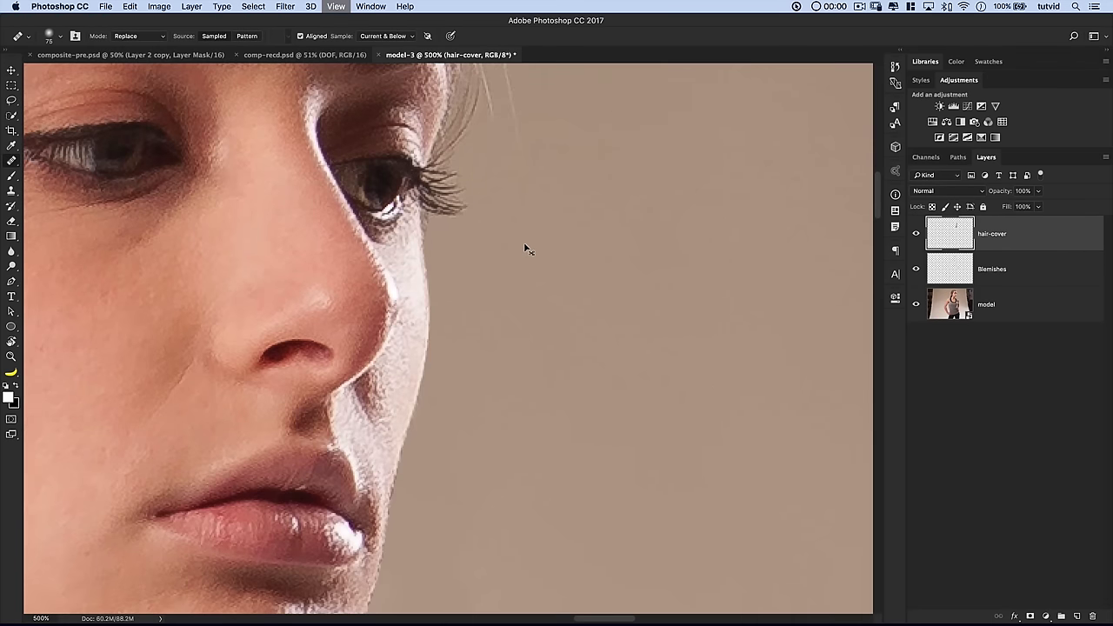
Review the retouched photo as a whole and compare it with the alley scene in comp-recd.psd
key("super+minus")
key("super+minus")
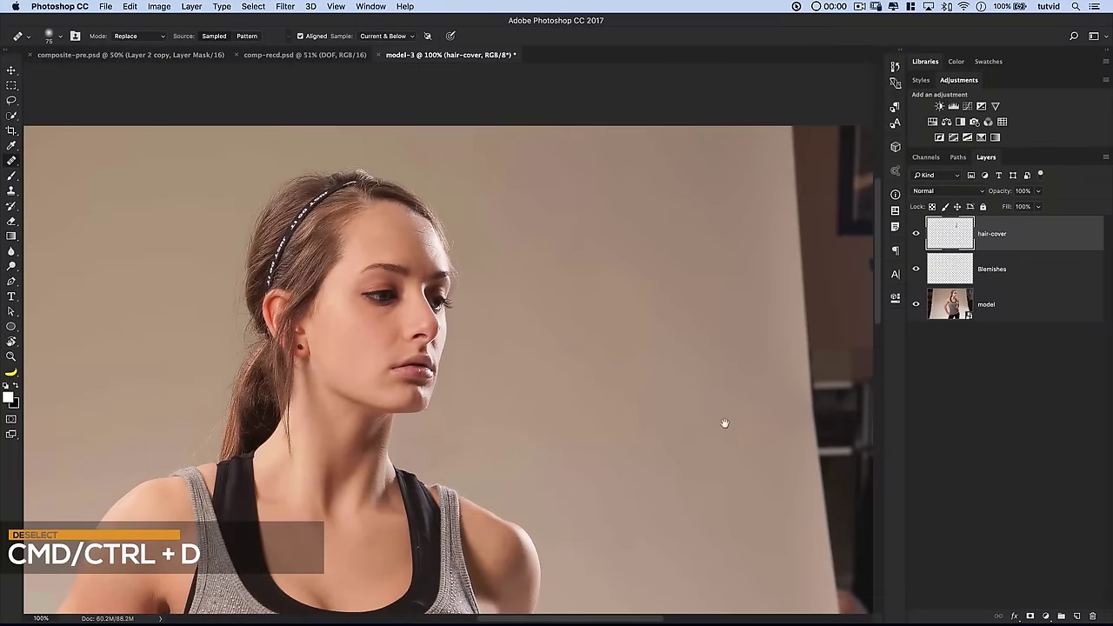
left_click_drag(532, 341, 533, 334)
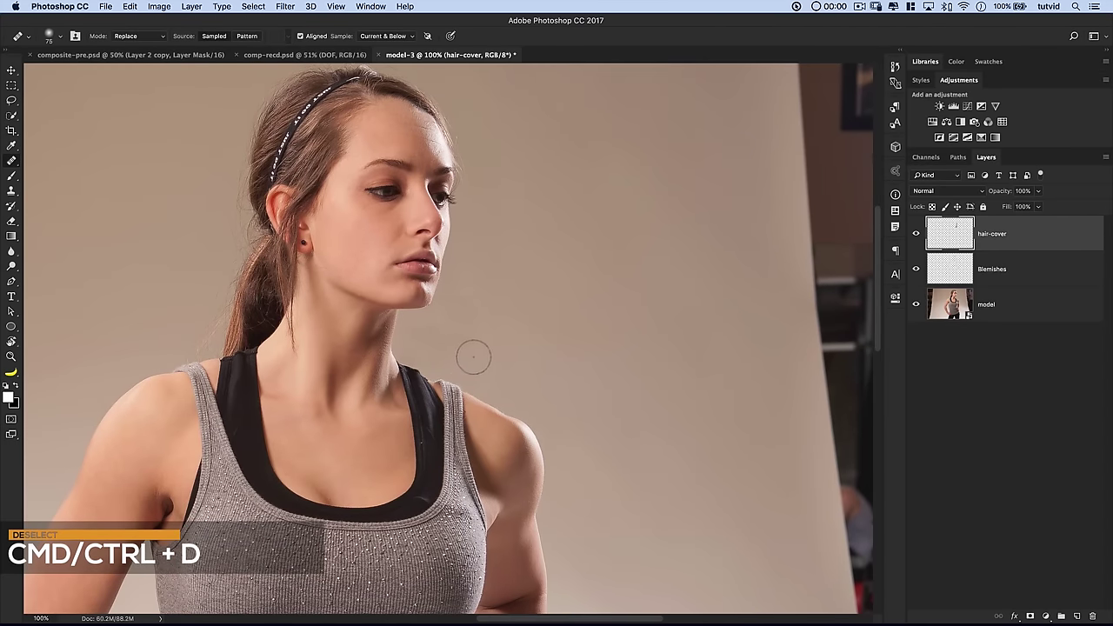
mouse_move(458, 357)
left_mouse_down()
mouse_move(445, 362)
mouse_move(447, 340)
mouse_move(458, 345)
mouse_move(471, 327)
mouse_move(495, 377)
left_mouse_up()
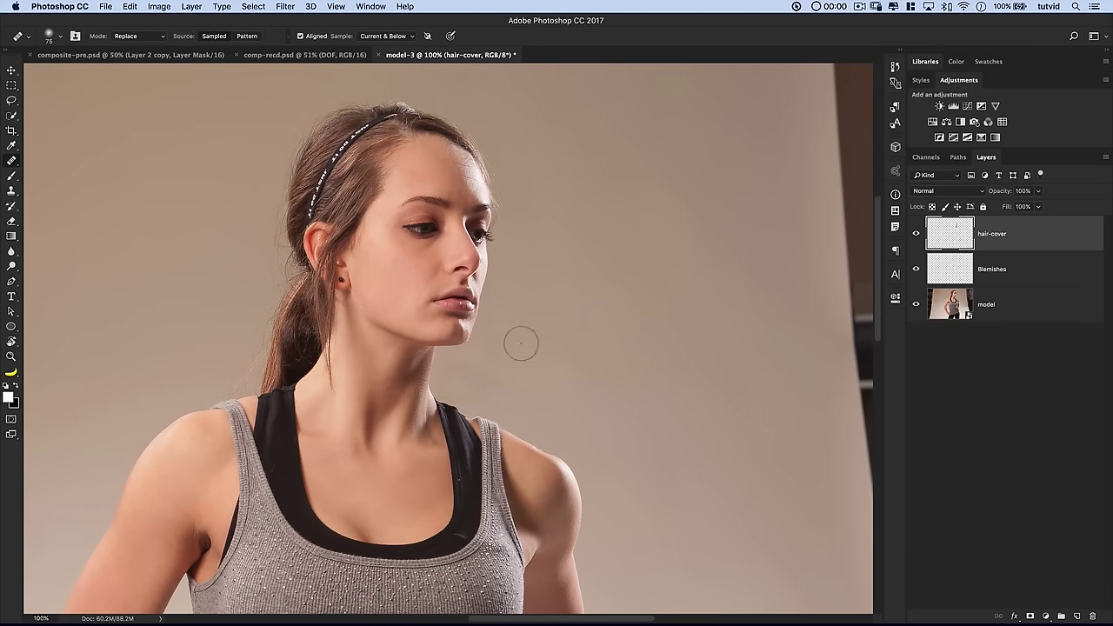
key("super+0")
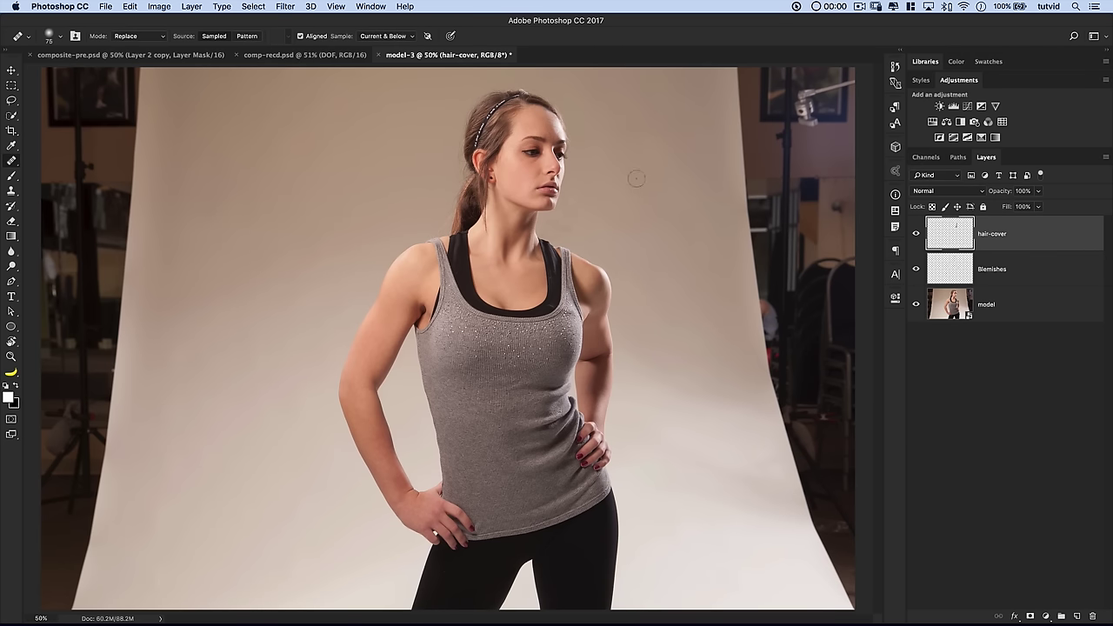
left_click(309, 54)
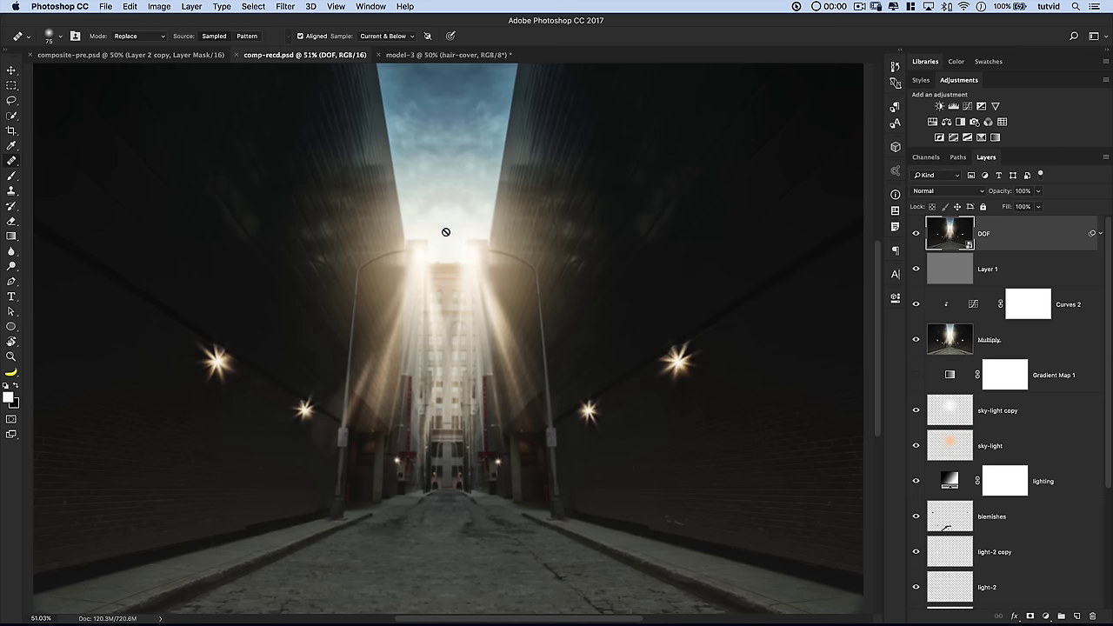
left_click(449, 54)
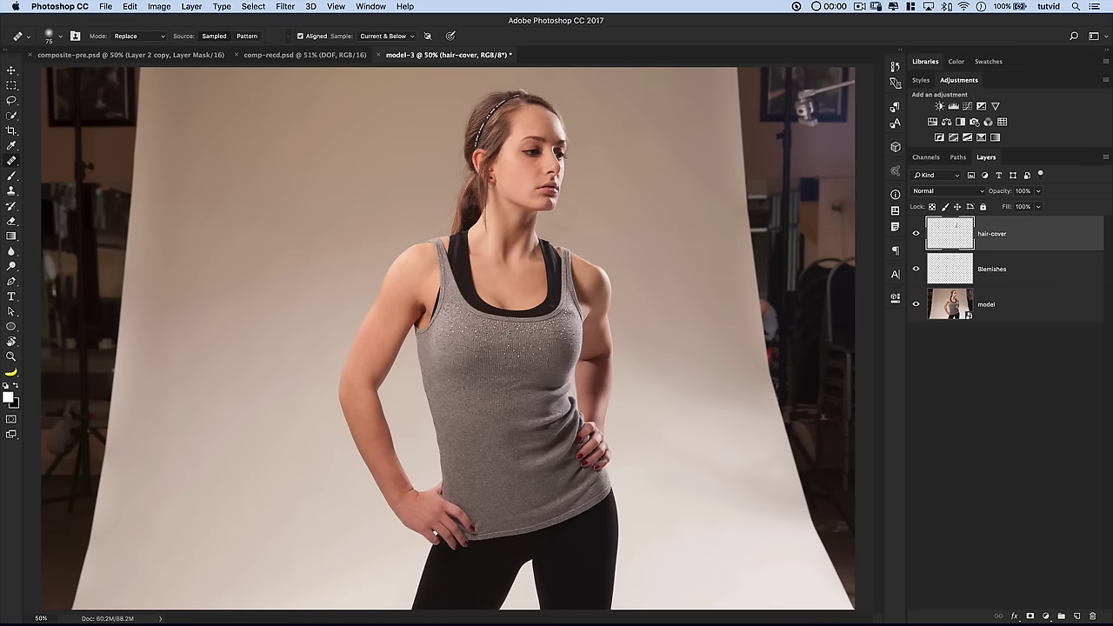
Merge the hair-cover, Blemishes and model layers into a single layer
key("super+minus")
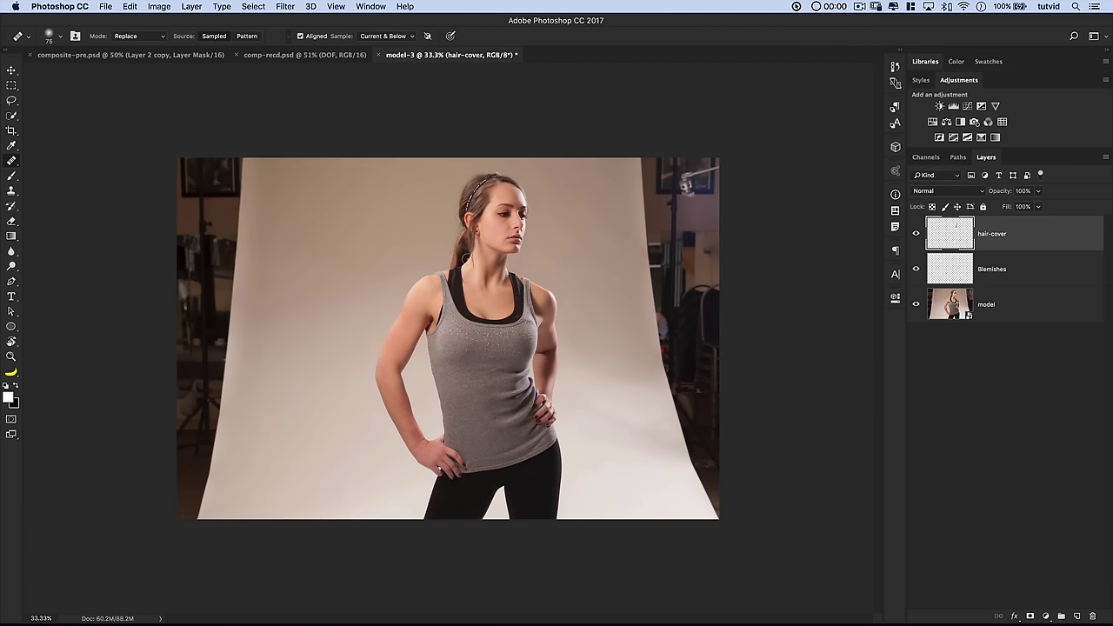
left_click(1015, 306, "shift")
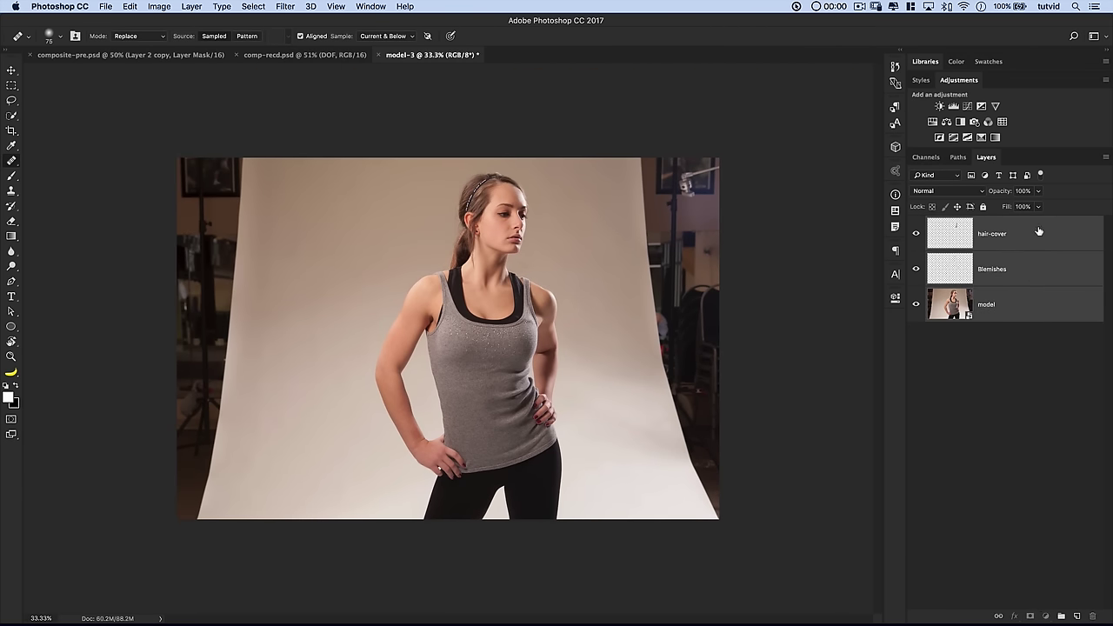
double_click(1009, 242)
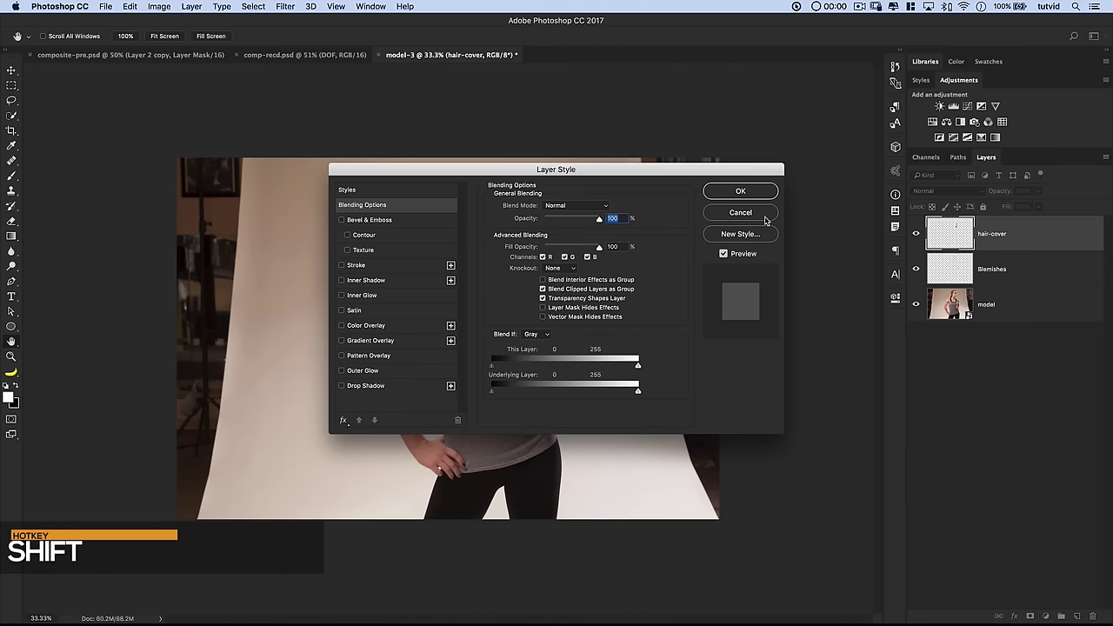
key("Escape")
left_click(1026, 310, "shift")
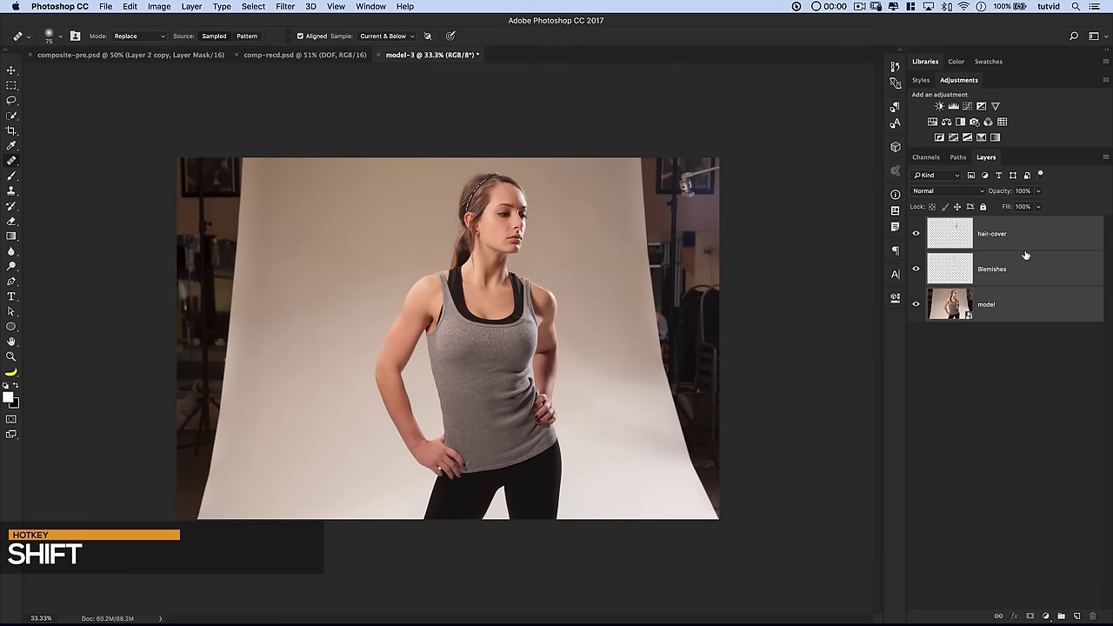
key("super+e")
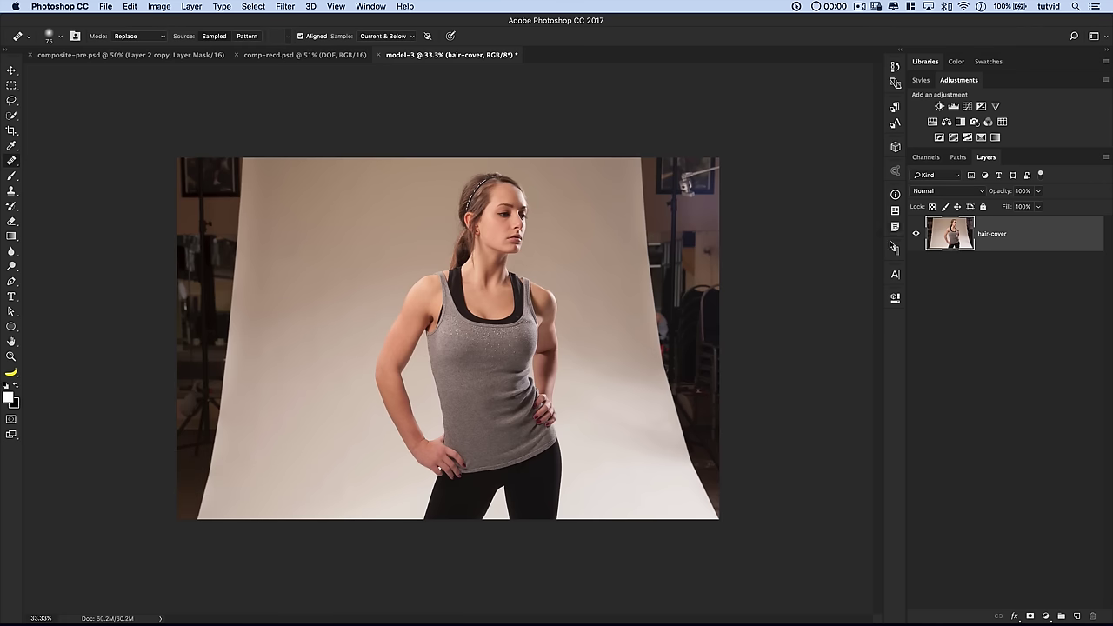
Select the model's whole figure against the studio backdrop with the Quick Selection tool
key("super+equal")
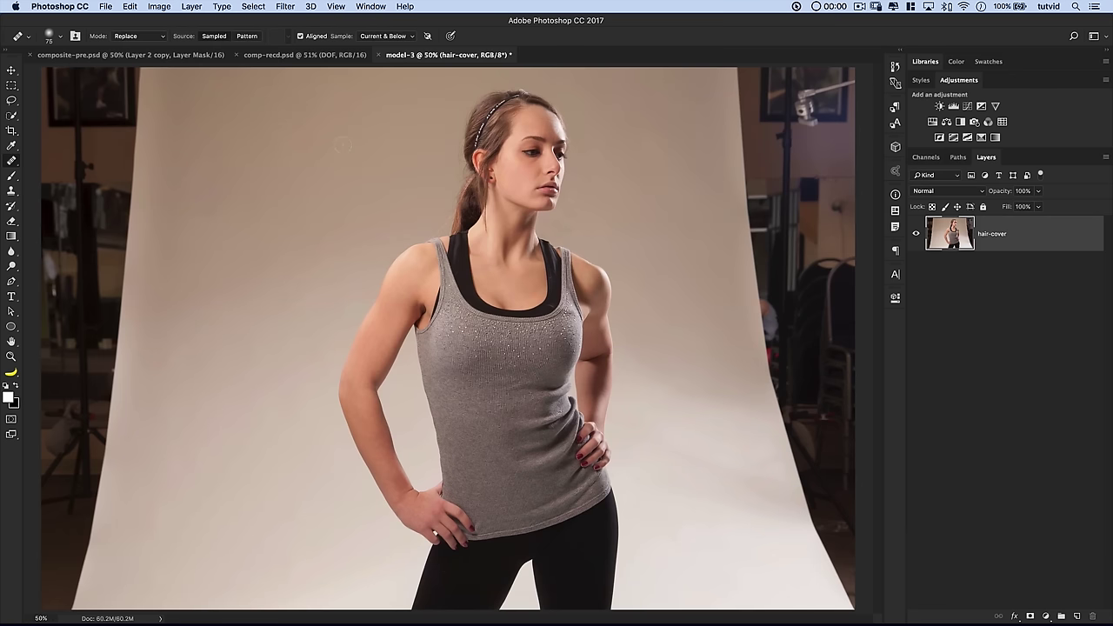
left_click(13, 118)
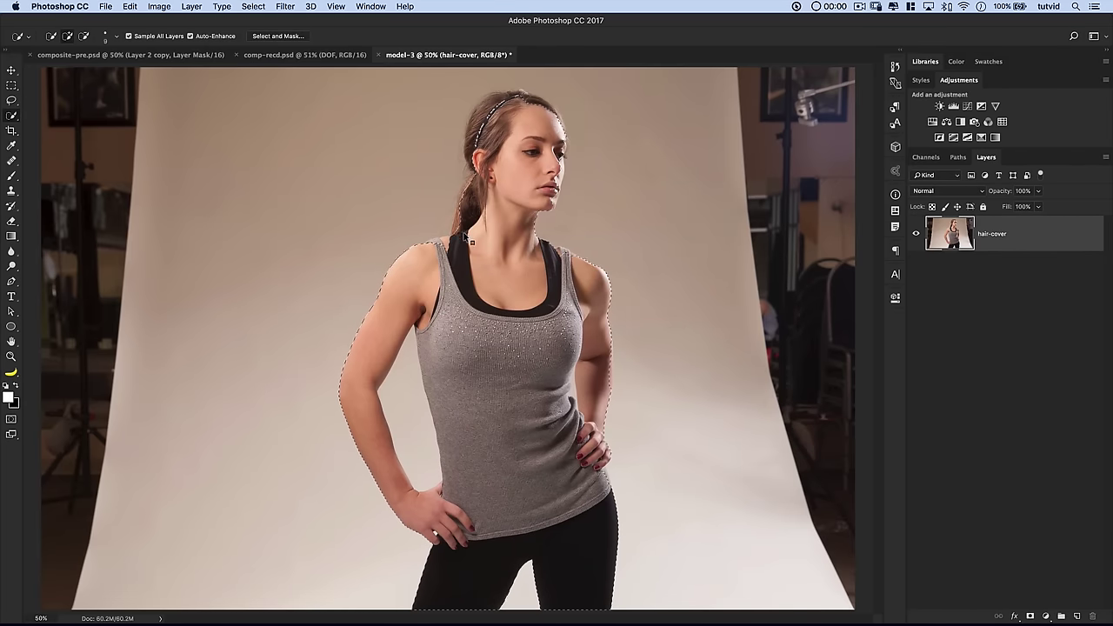
right_click(468, 230)
right_click(496, 198)
key("Escape")
right_click(488, 177)
key("Escape")
Examine the selection edge up close around the hair, face, ponytail and shoulders
key("ctrl+plus")
key("ctrl+plus")
key("ctrl+plus")
scroll(533, 163, "up", 10)
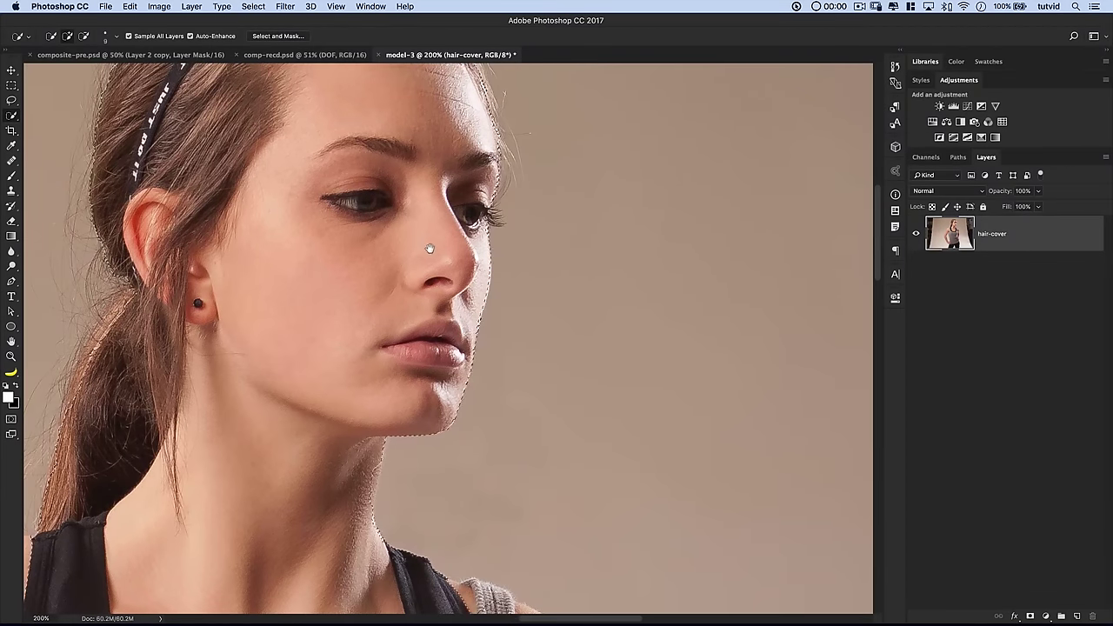
scroll(432, 246, "up", 5)
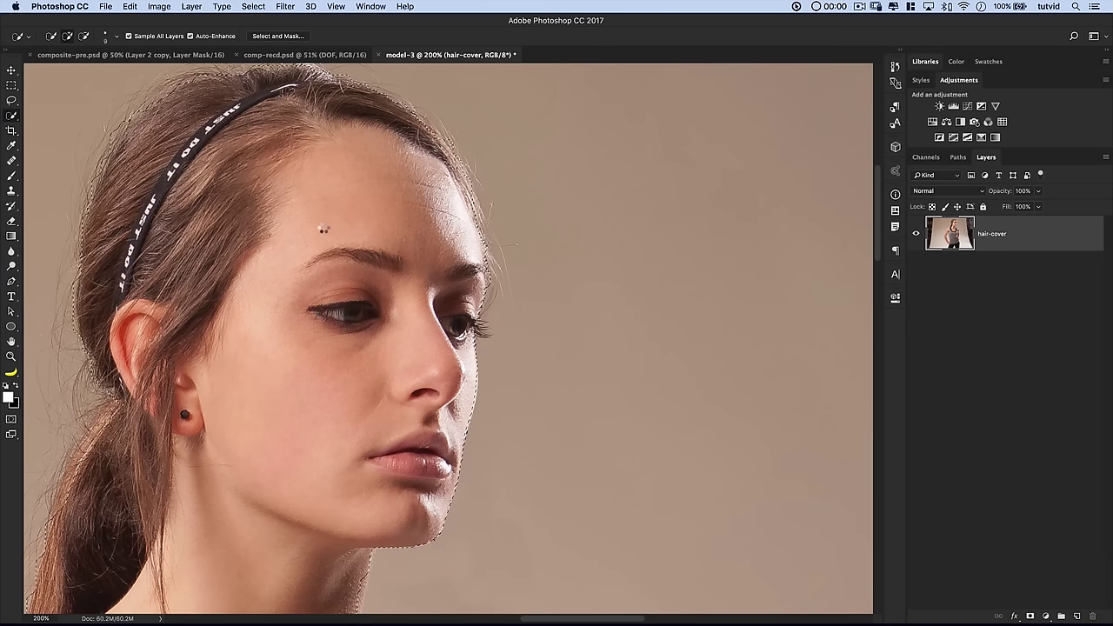
scroll(322, 228, "up", 5)
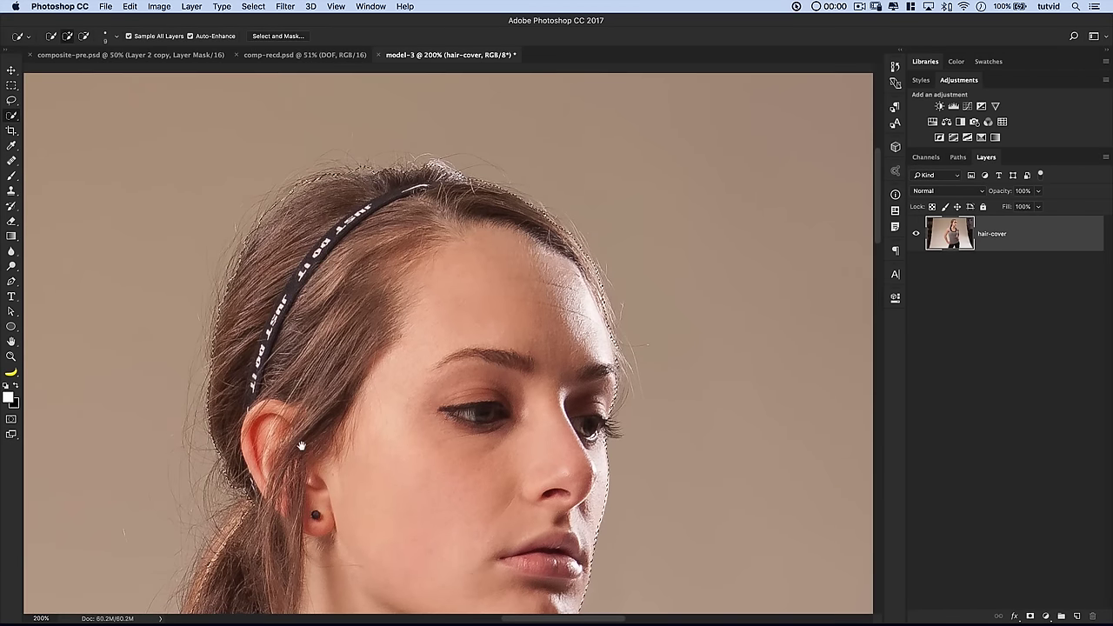
scroll(308, 469, "down", 10)
scroll(308, 470, "left", 7)
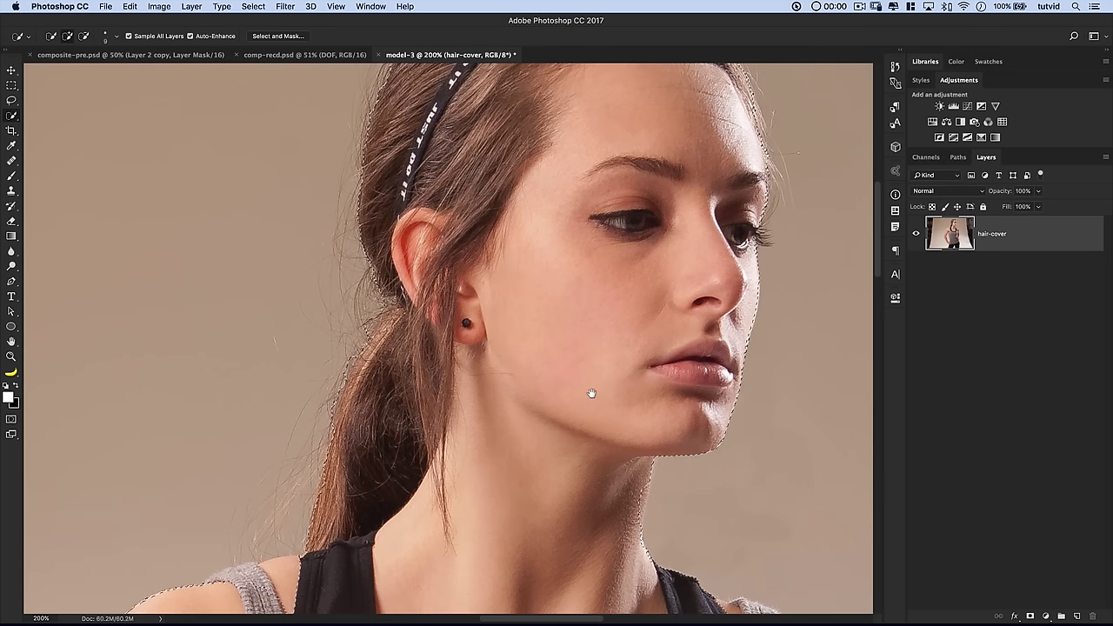
left_click_drag(591, 390, 527, 184)
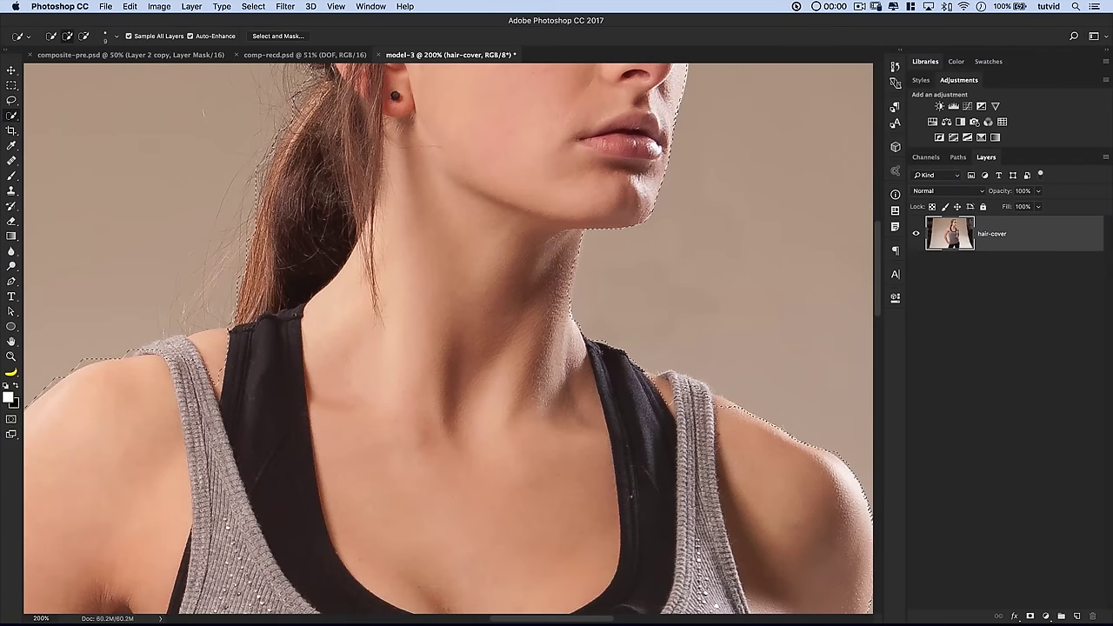
Undo the addition of the studio backdrop beside the model to the selection
key("super+minus")
key("super+minus")
key("super+minus")
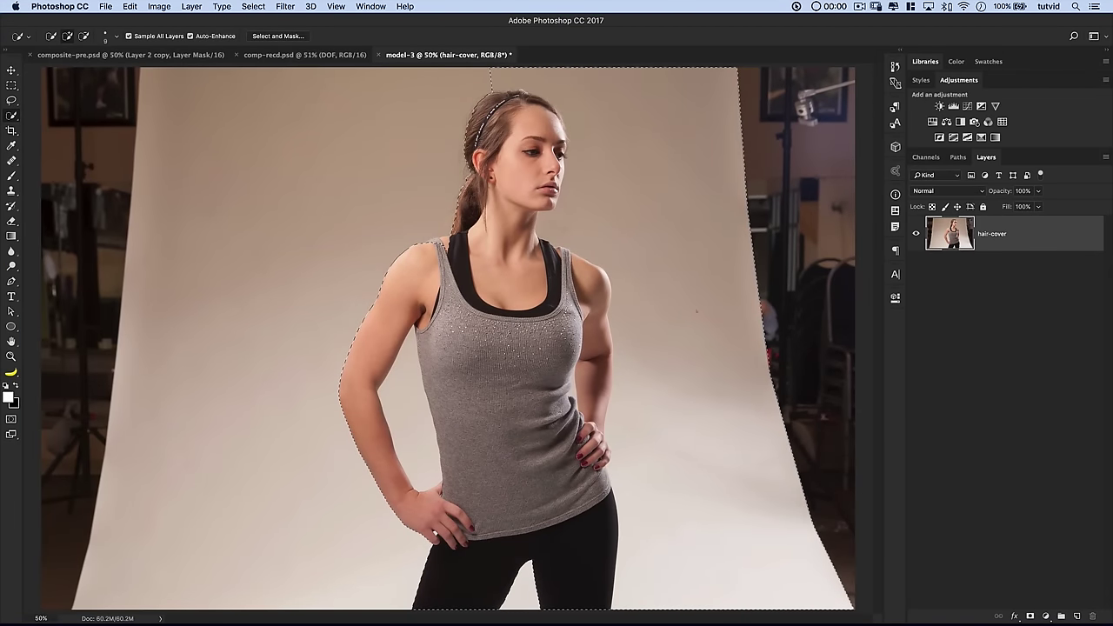
key("super+z")
key("super+plus")
key("super+plus")
key("super+plus")
key("super+shift+z")
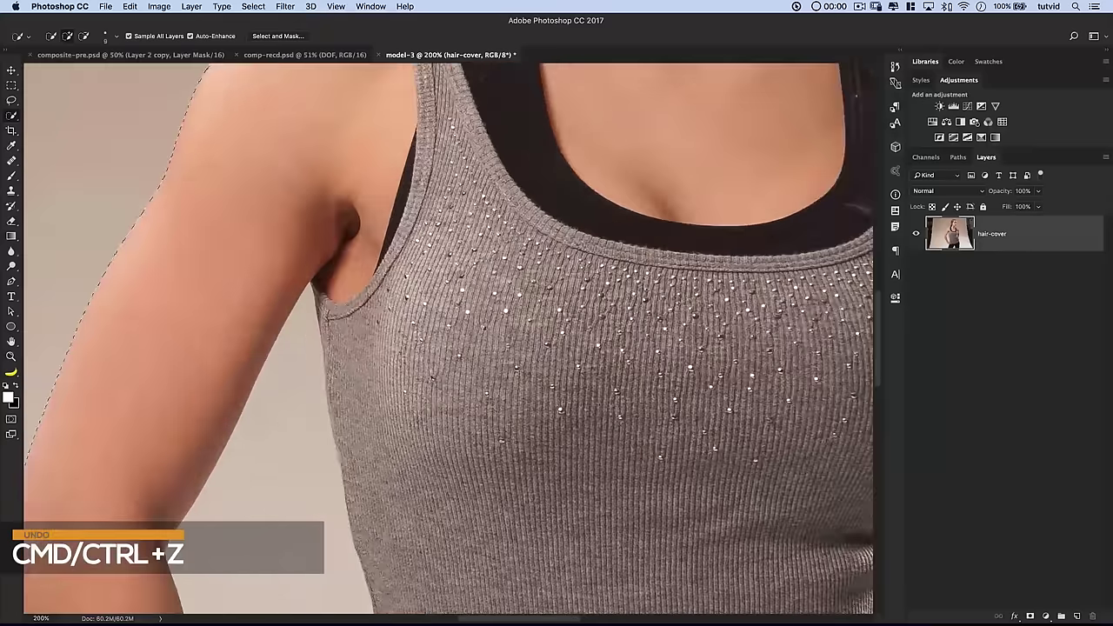
Add the missed edge of the model's neck, from below the chin to the black strap, to the selection with the Polygonal Lasso Tool
scroll(478, 337, "up", 10)
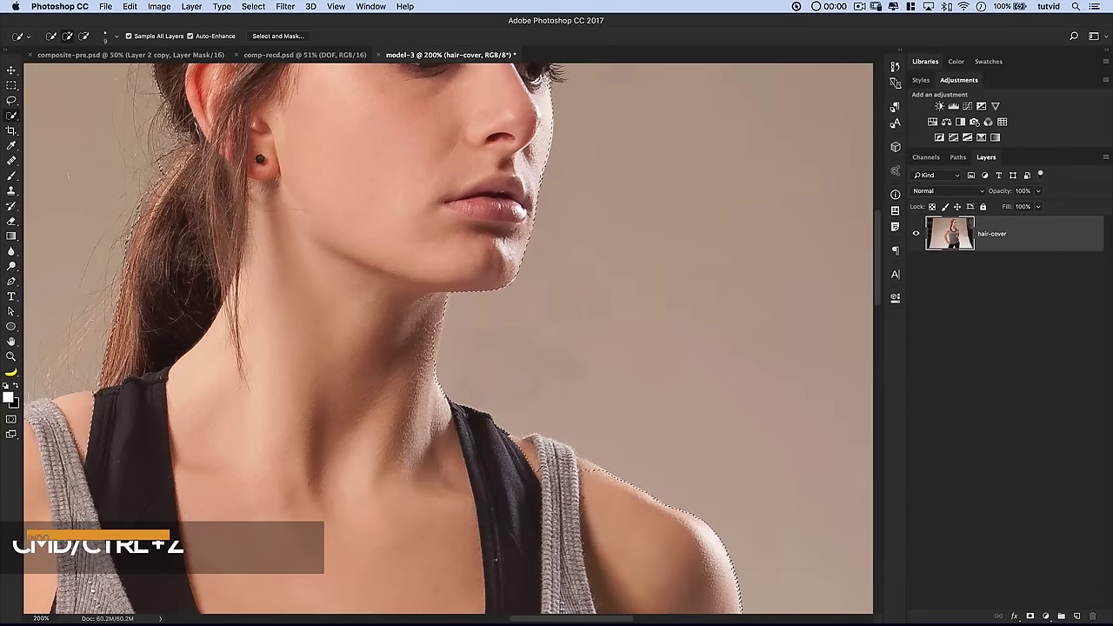
key("super+plus")
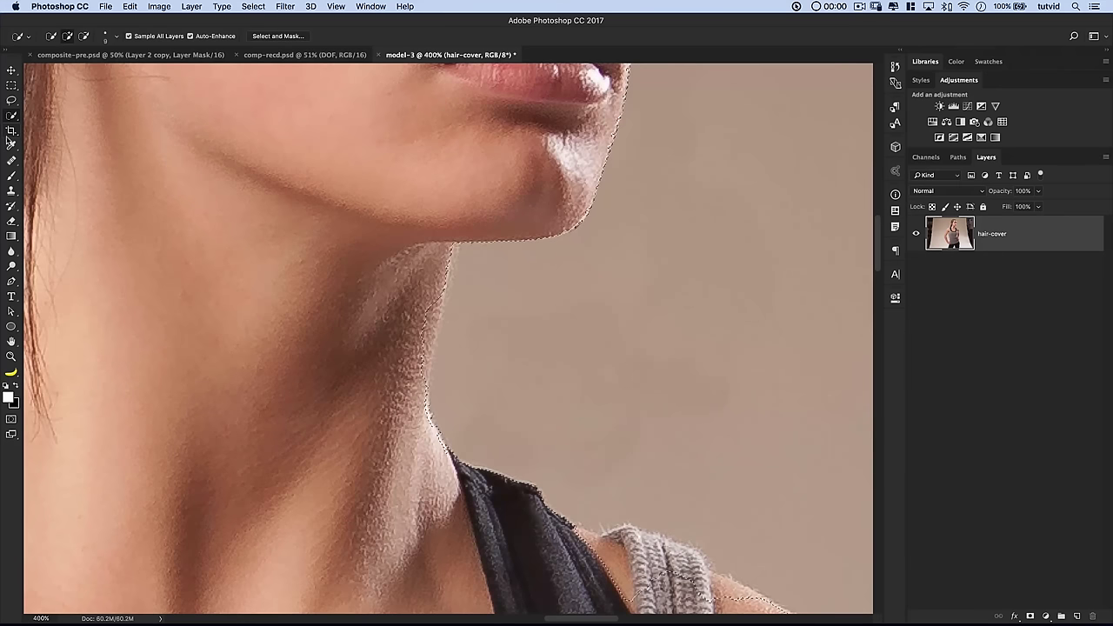
left_click(11, 100)
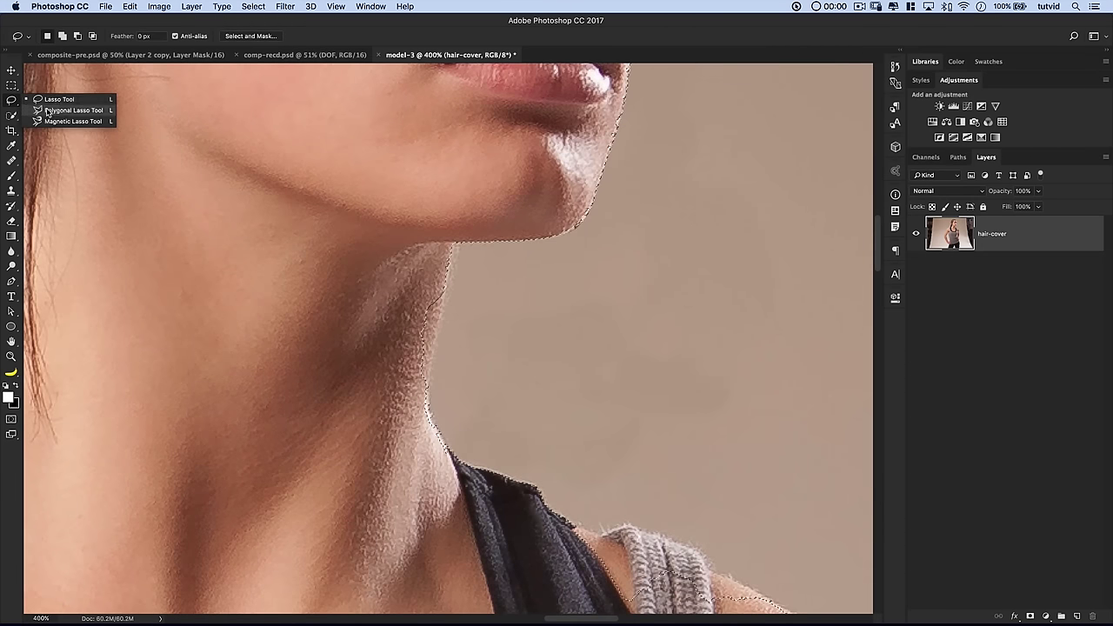
left_click(63, 112)
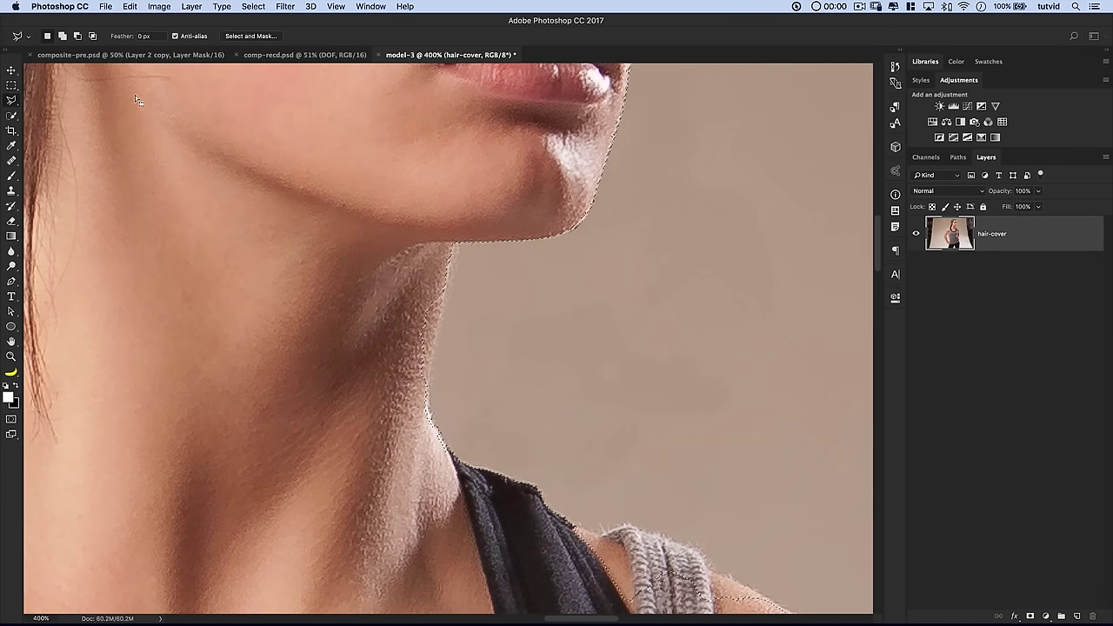
left_click(456, 244, "shift")
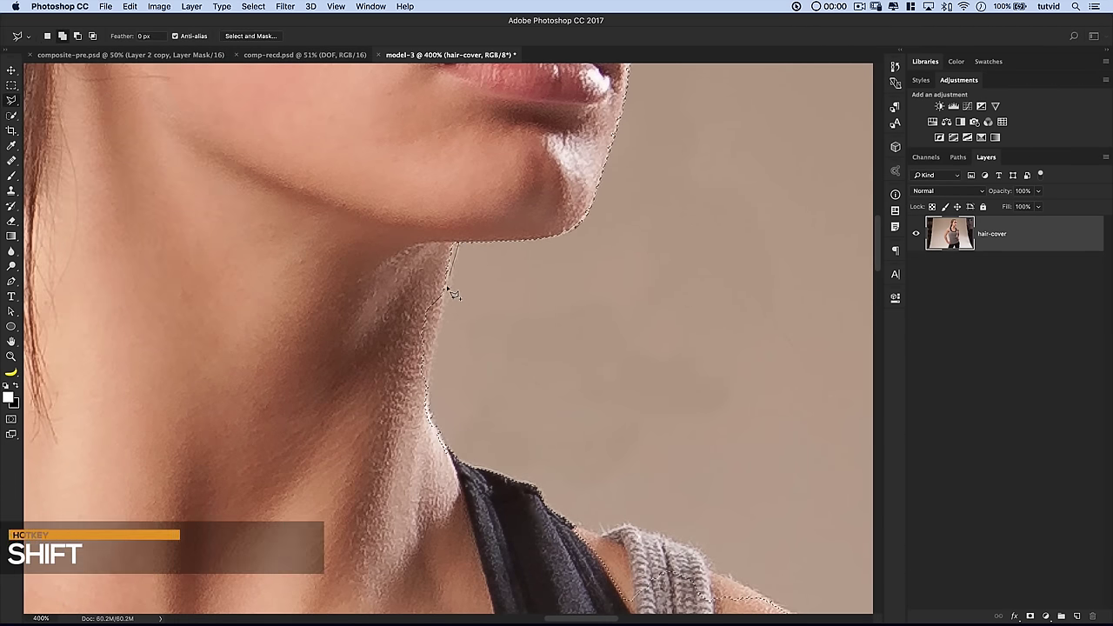
left_click(446, 306, "shift")
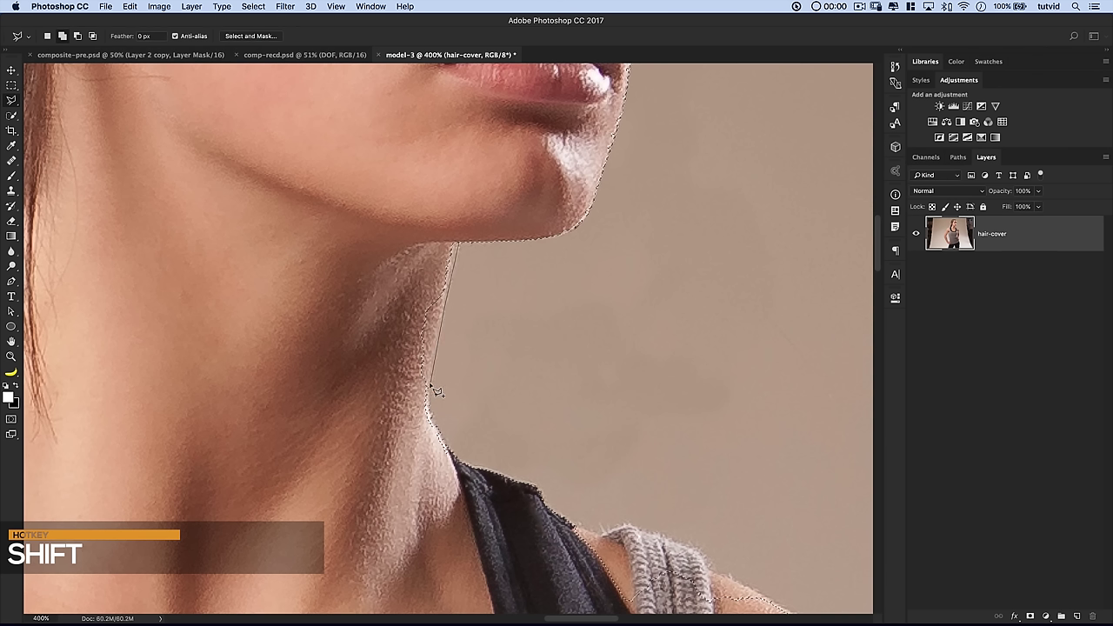
left_click(432, 385)
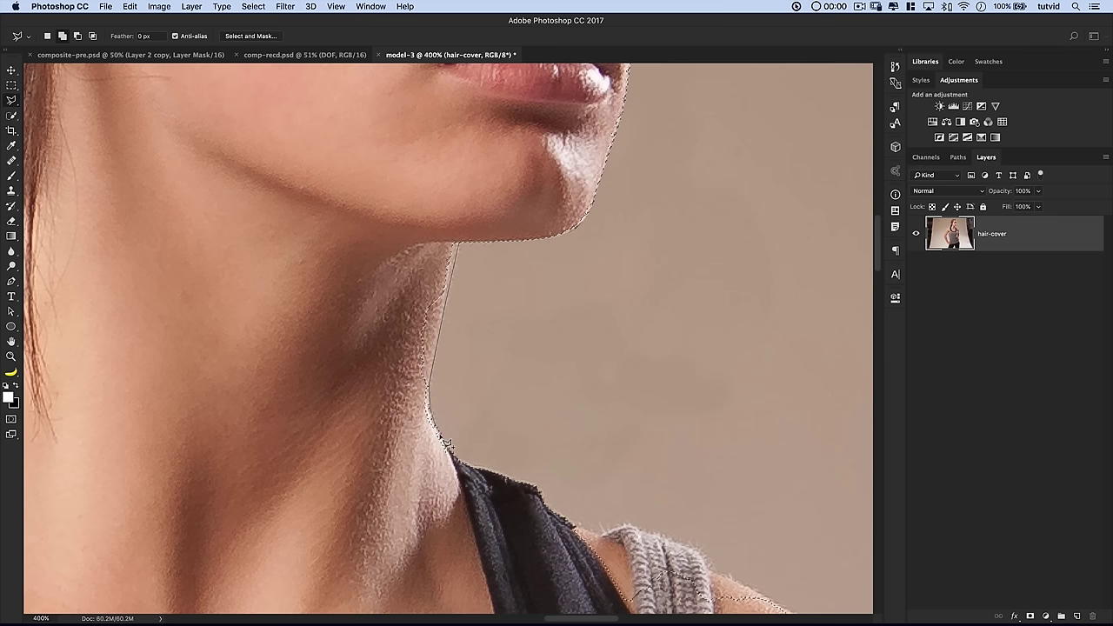
left_click(456, 456)
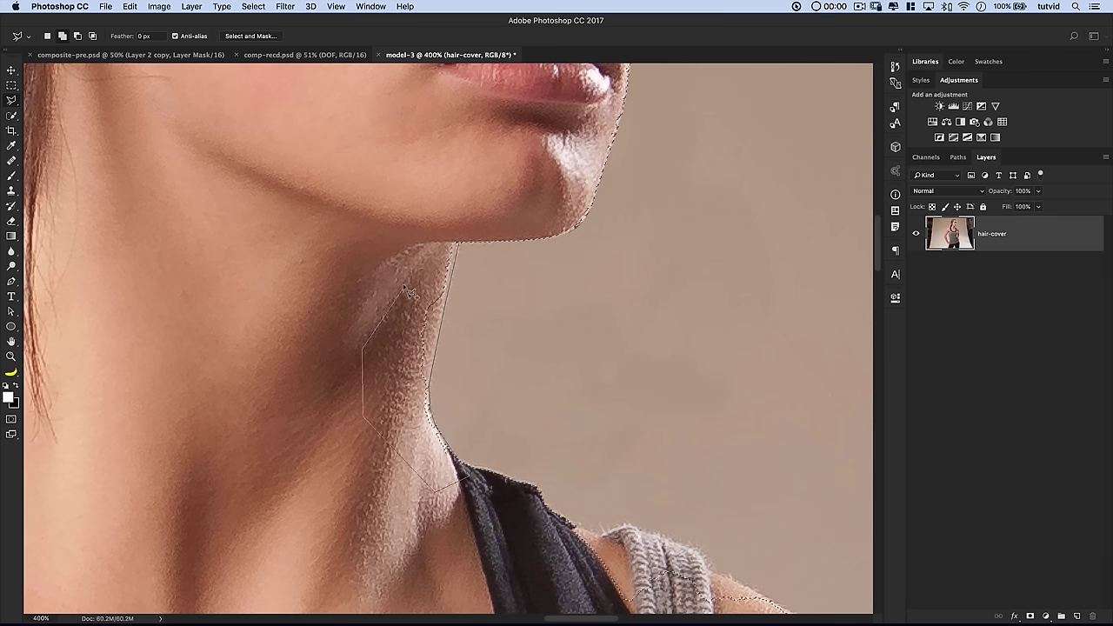
left_click(459, 229)
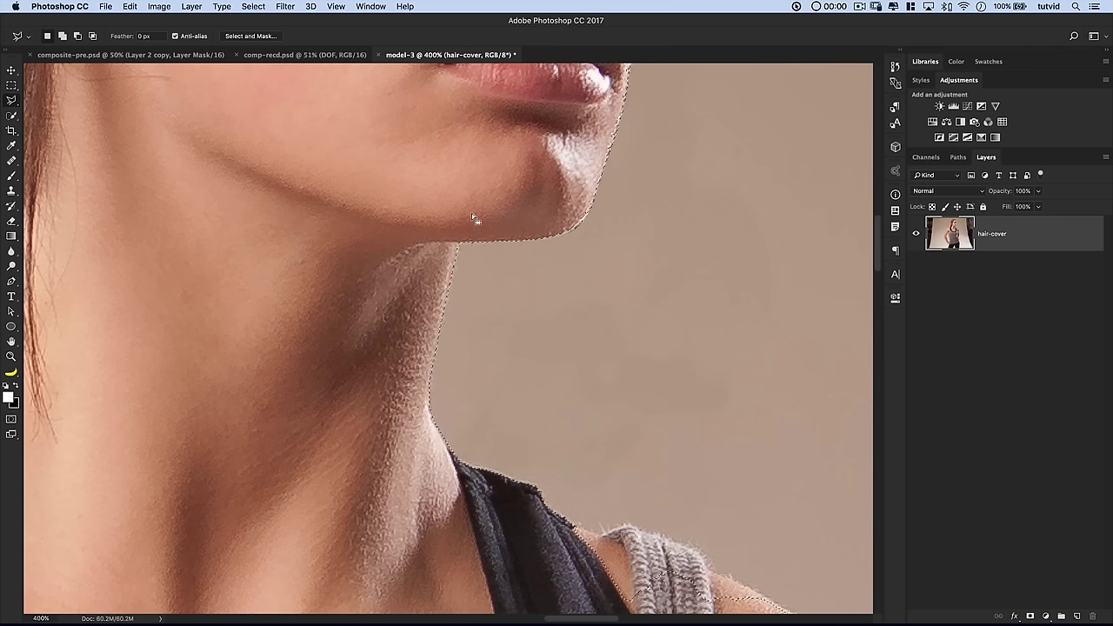
Add the missed edges of the tank-top strap, shoulder and upper arm on the model's left side to the selection
mouse_move(455, 302)
left_mouse_down()
mouse_move(383, 261)
mouse_move(331, 318)
left_mouse_up()
left_click(352, 298)
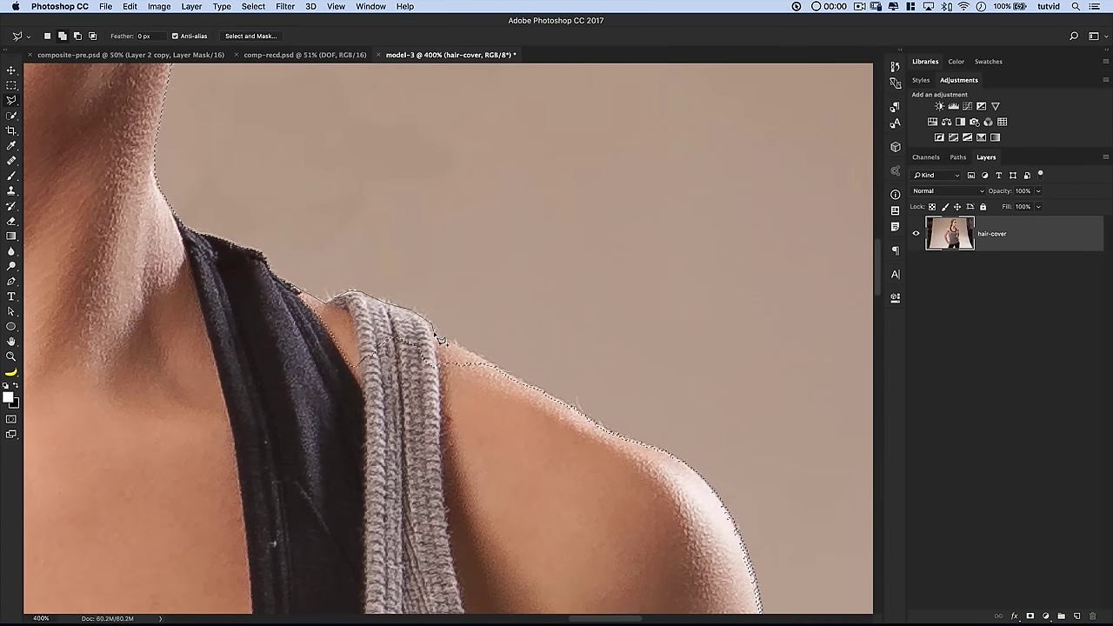
left_click(622, 439)
left_click_drag(451, 456, 157, 179)
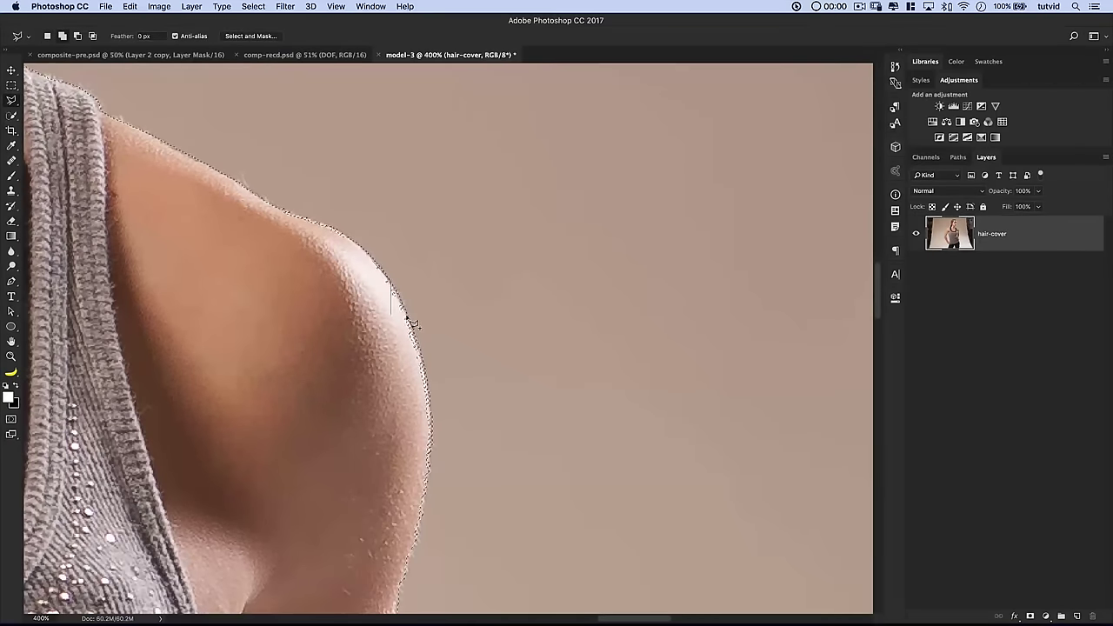
left_click_drag(387, 483, 477, 318)
left_click(465, 376)
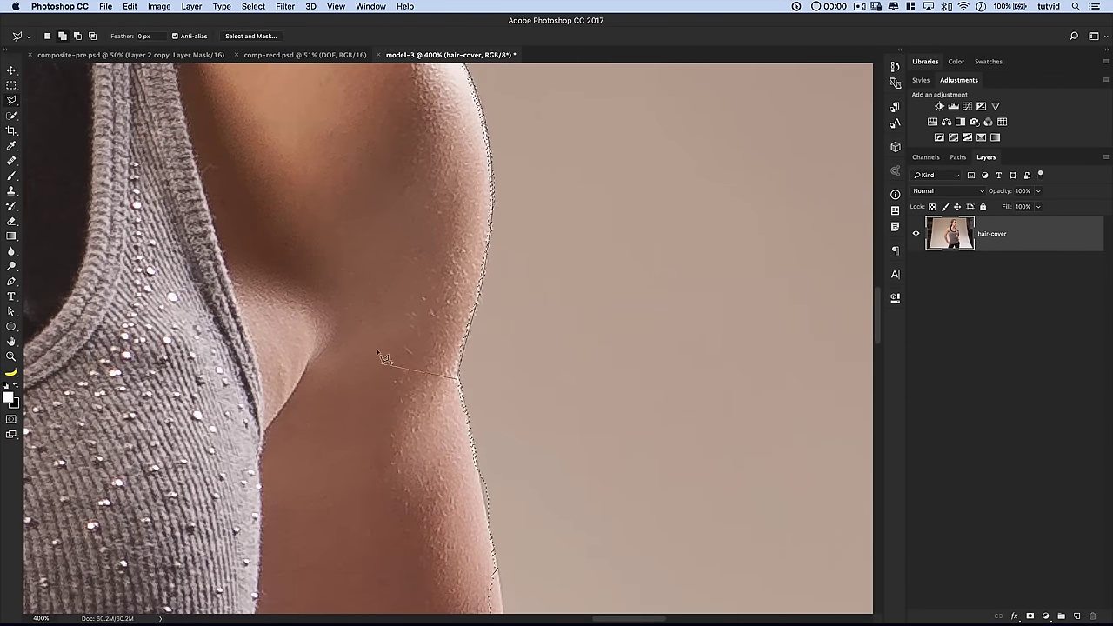
Add the missed edges of the model's left arm, knuckles and adjoining hip to the selection with the Polygonal Lasso
left_click_drag(391, 373, 392, 565)
scroll(440, 239, "down", 10)
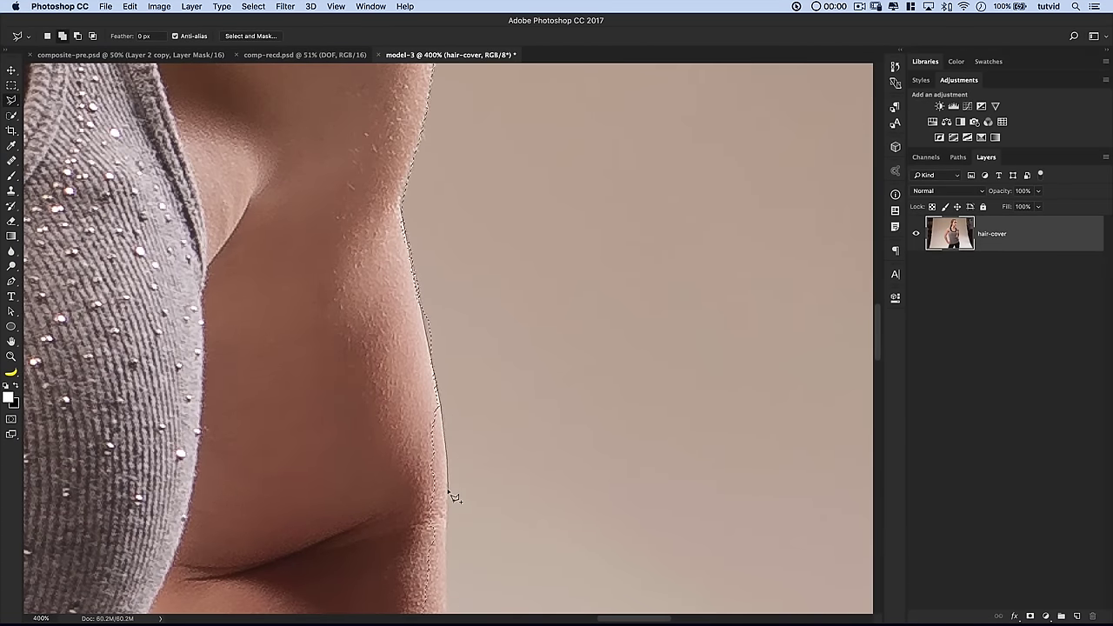
scroll(534, 527, "down", 10)
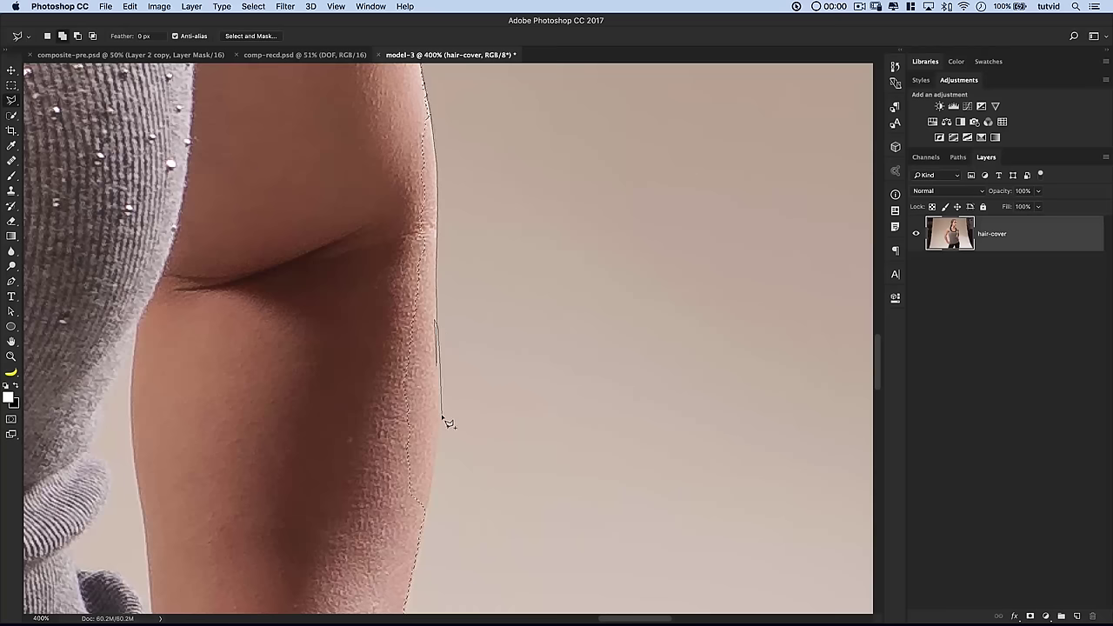
scroll(431, 535, "down", 15)
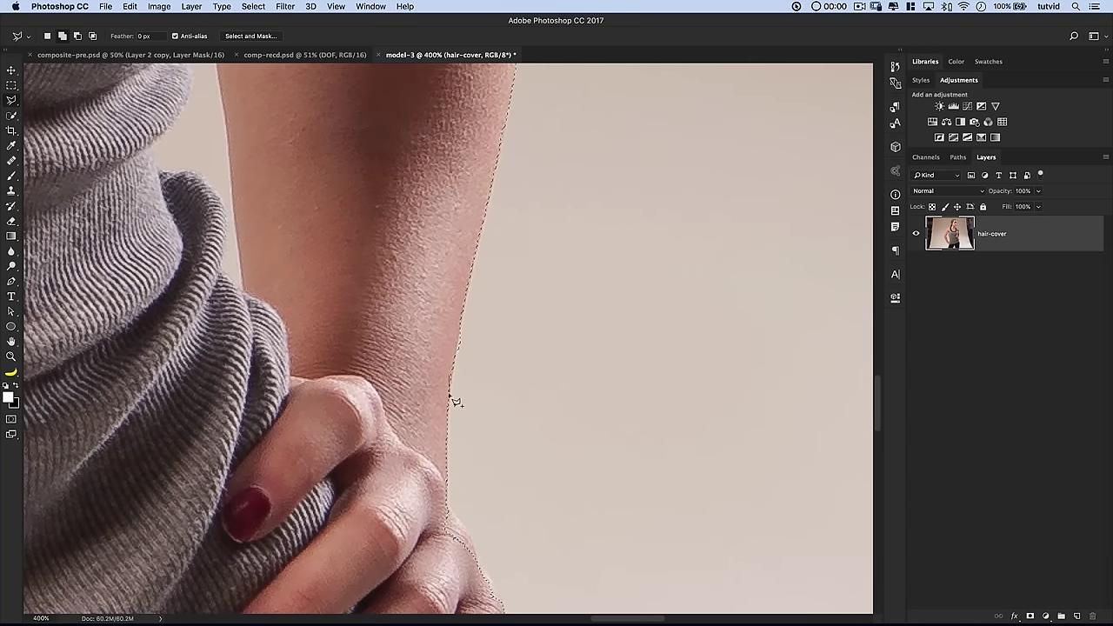
scroll(453, 508, "down", 5)
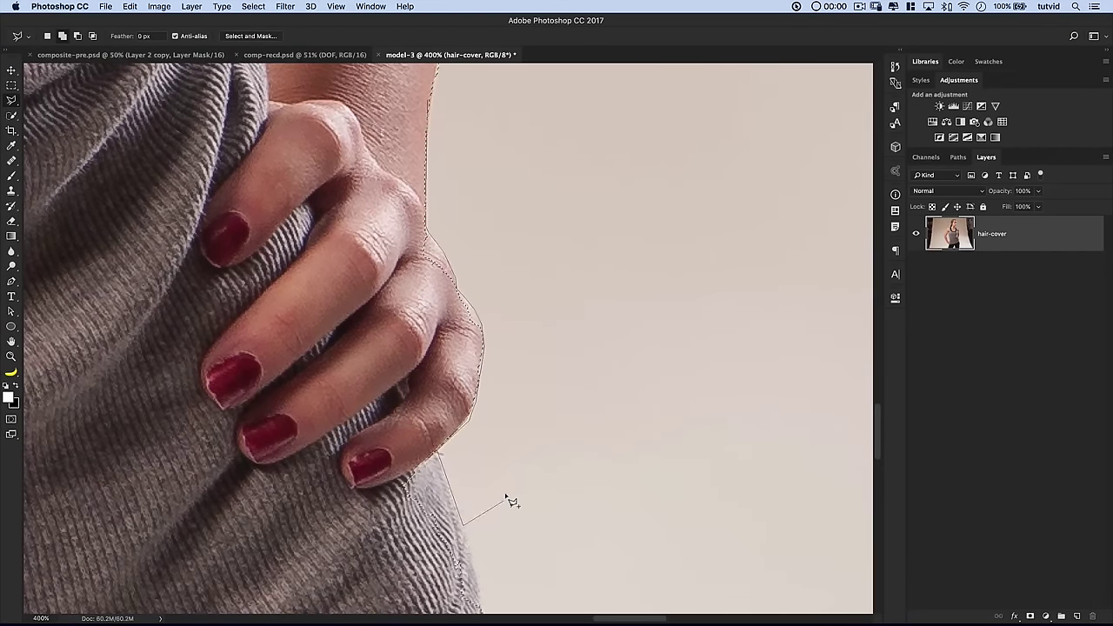
scroll(497, 530, "down", 5)
scroll(477, 385, "up", 5)
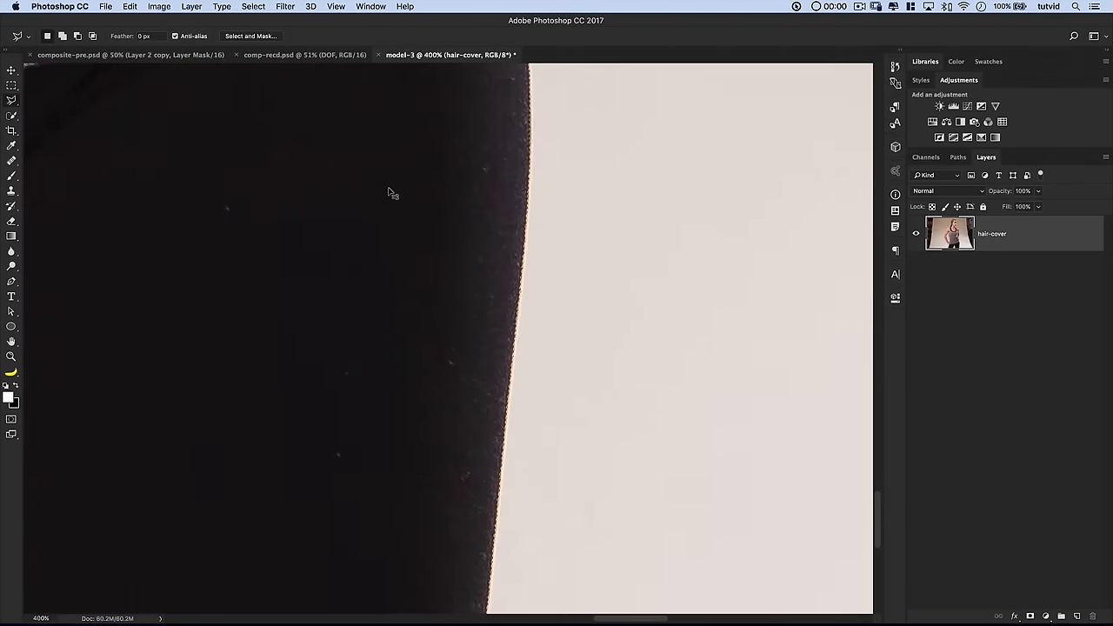
Add the missed slivers along the model's facial profile, from chin to forehead, to the selection with the Polygonal Lasso
key("super+minus")
key("super+minus")
scroll(401, 246, "up", 10)
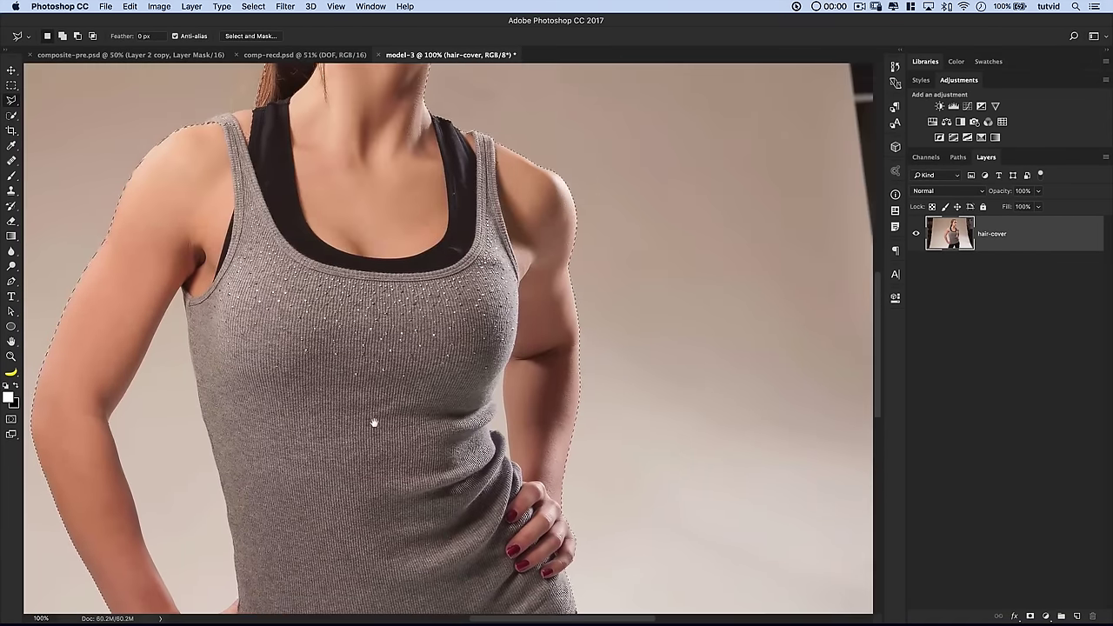
scroll(466, 243, "up", 3)
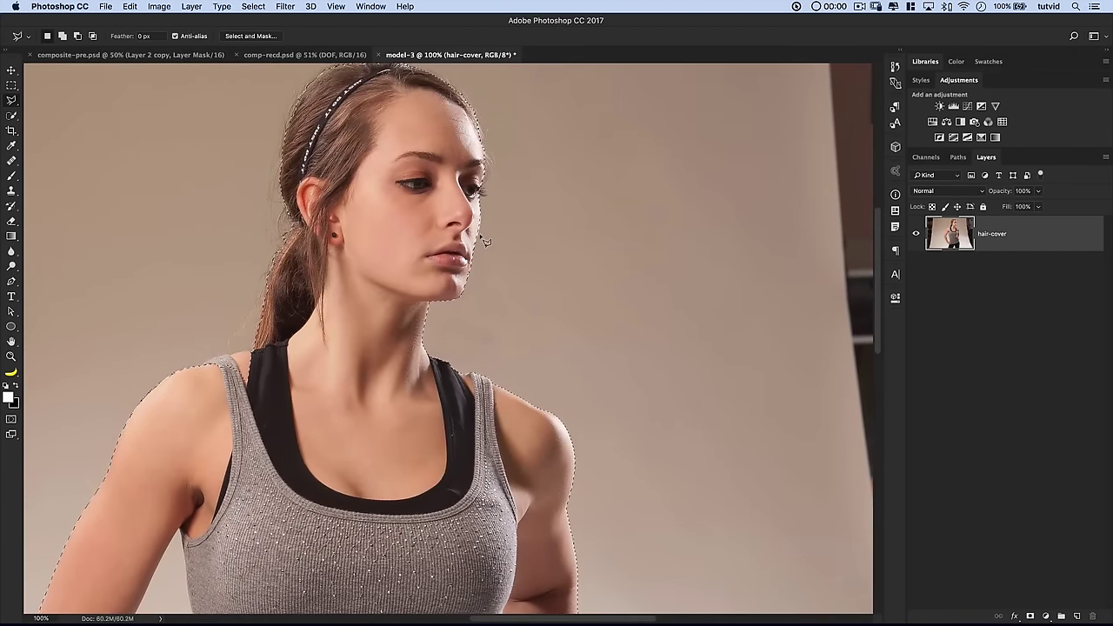
left_click(461, 268, "super")
left_click(460, 267)
scroll(448, 409, "up", 2)
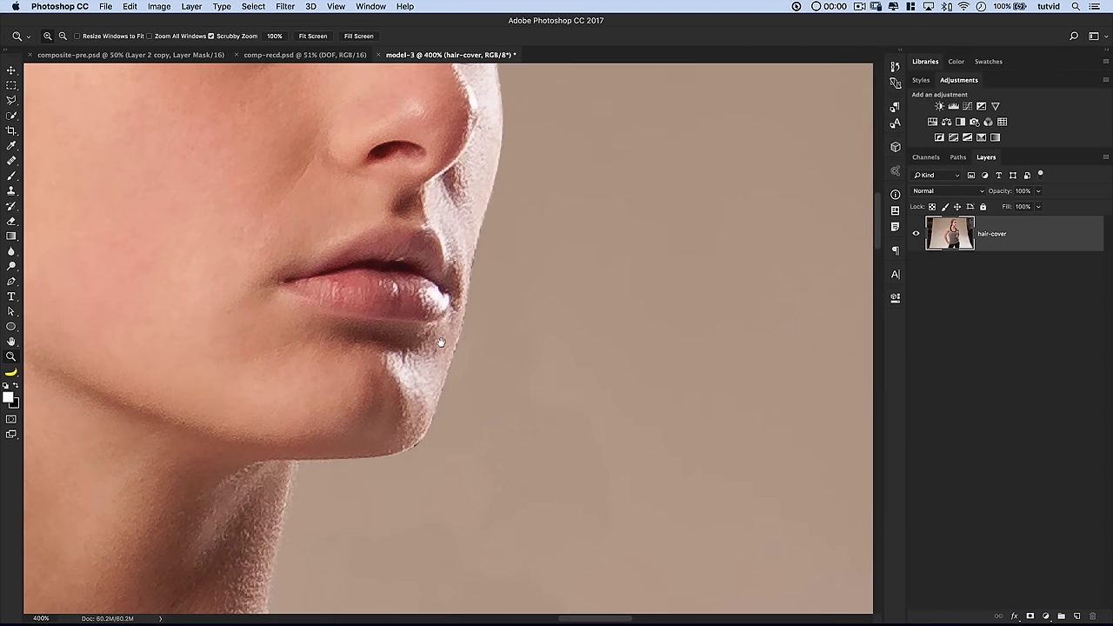
key("l")
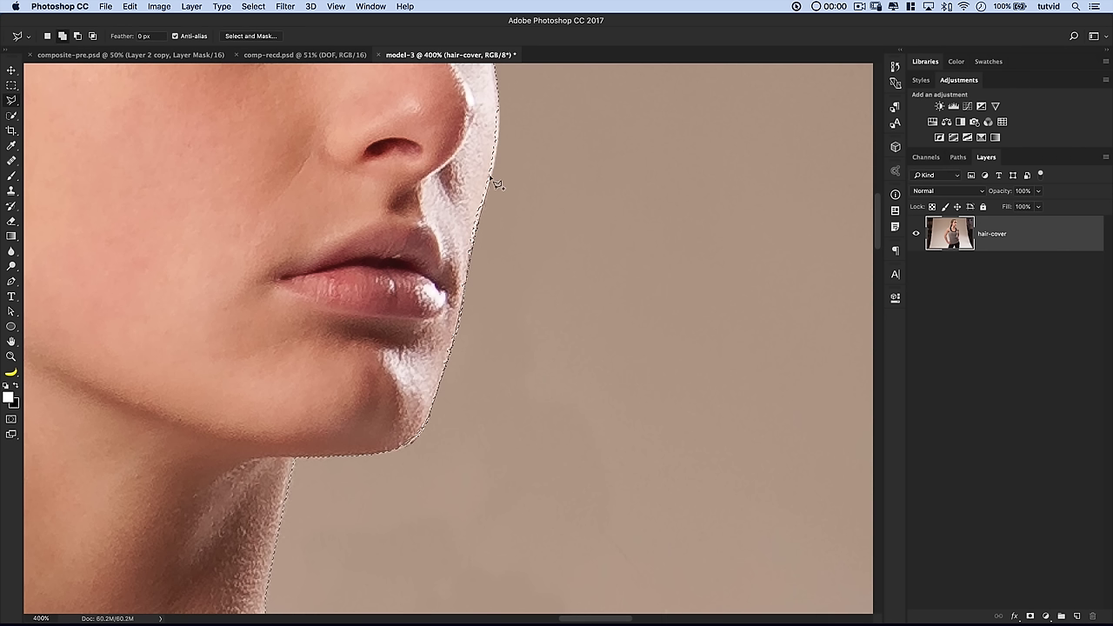
left_click_drag(500, 110, 495, 89)
left_click_drag(330, 345, 331, 348)
Subtract the backdrop gap between the model's right arm and torso from the selection with the Quick Selection tool
key("super+1")
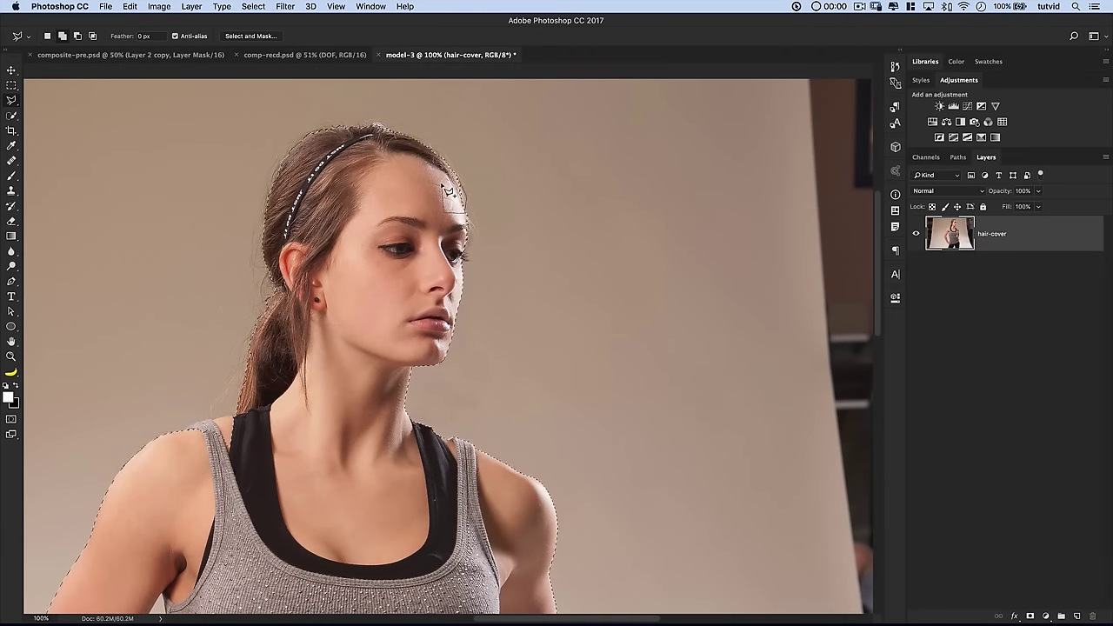
scroll(410, 176, "down", 3)
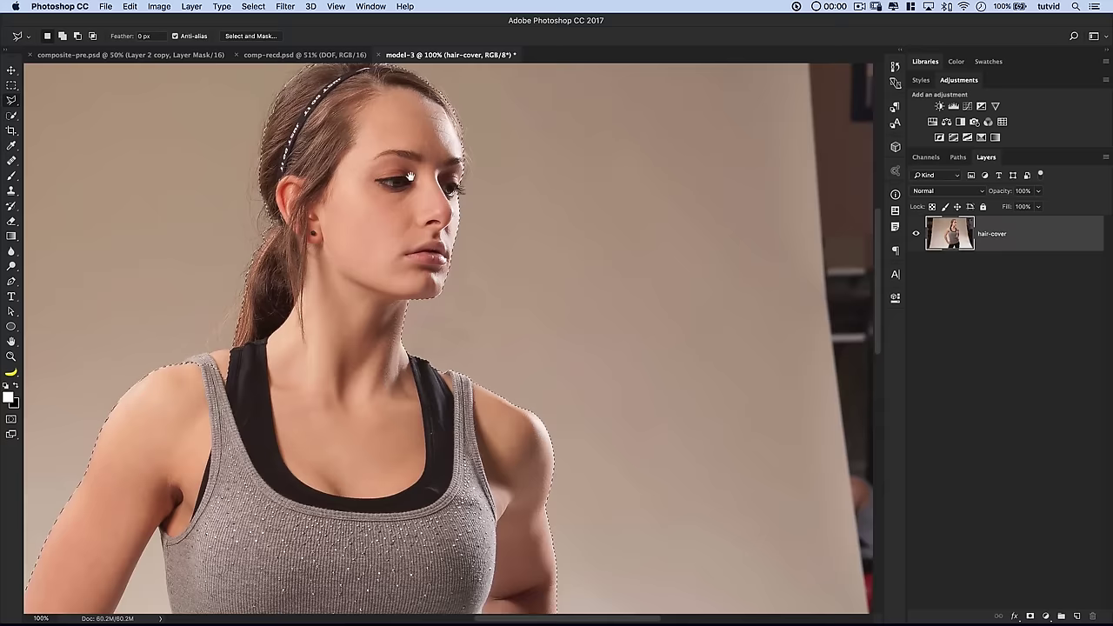
scroll(410, 176, "down", 10)
key("super+minus")
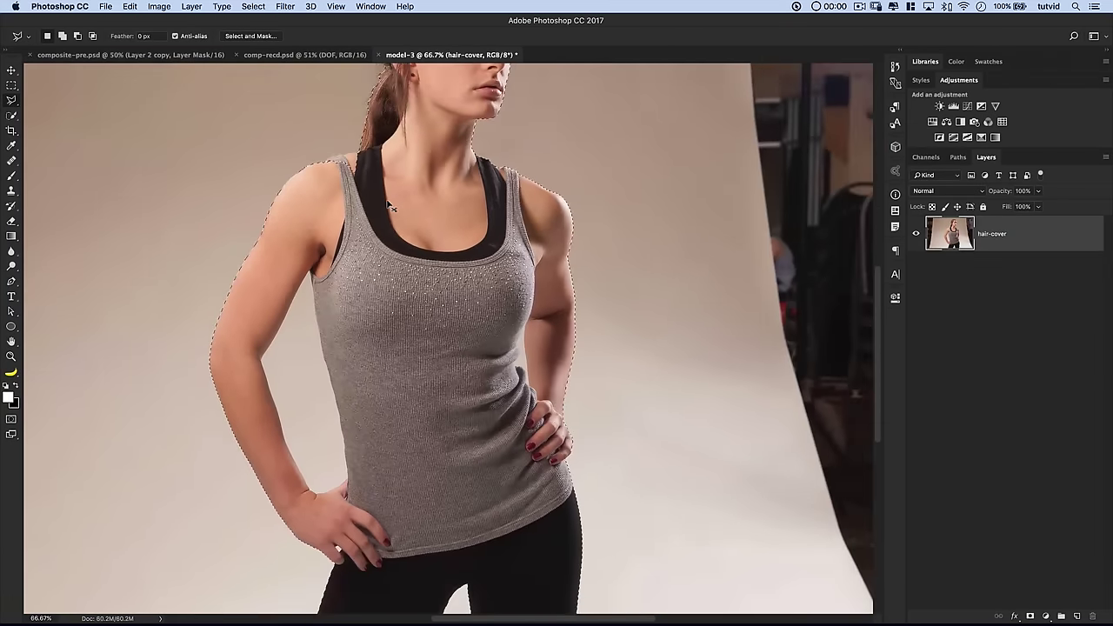
scroll(368, 360, "down", 3)
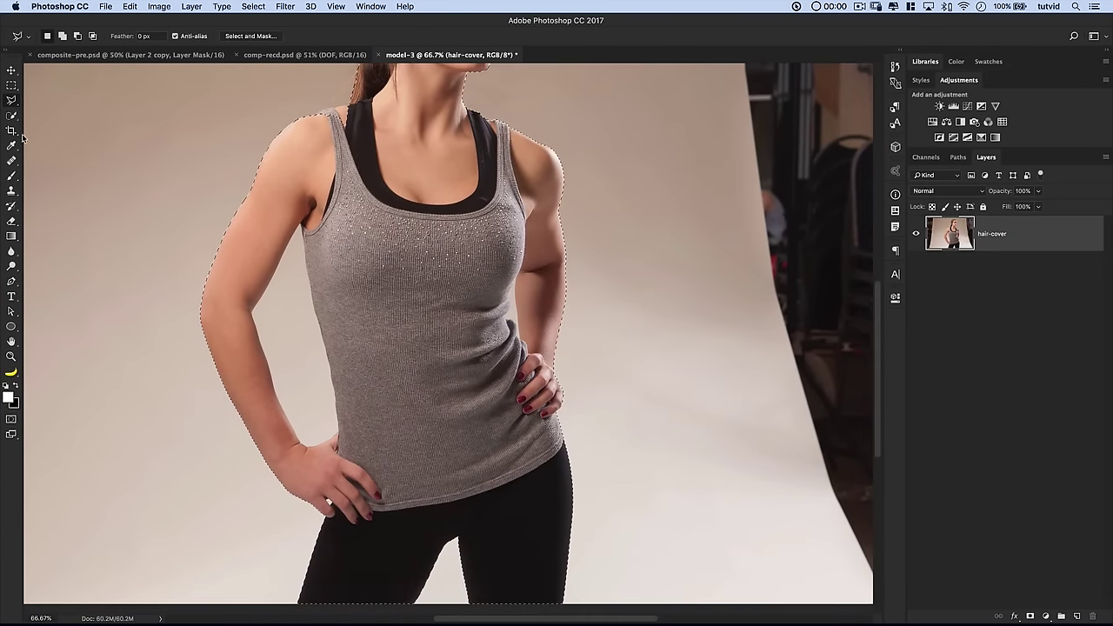
key("w")
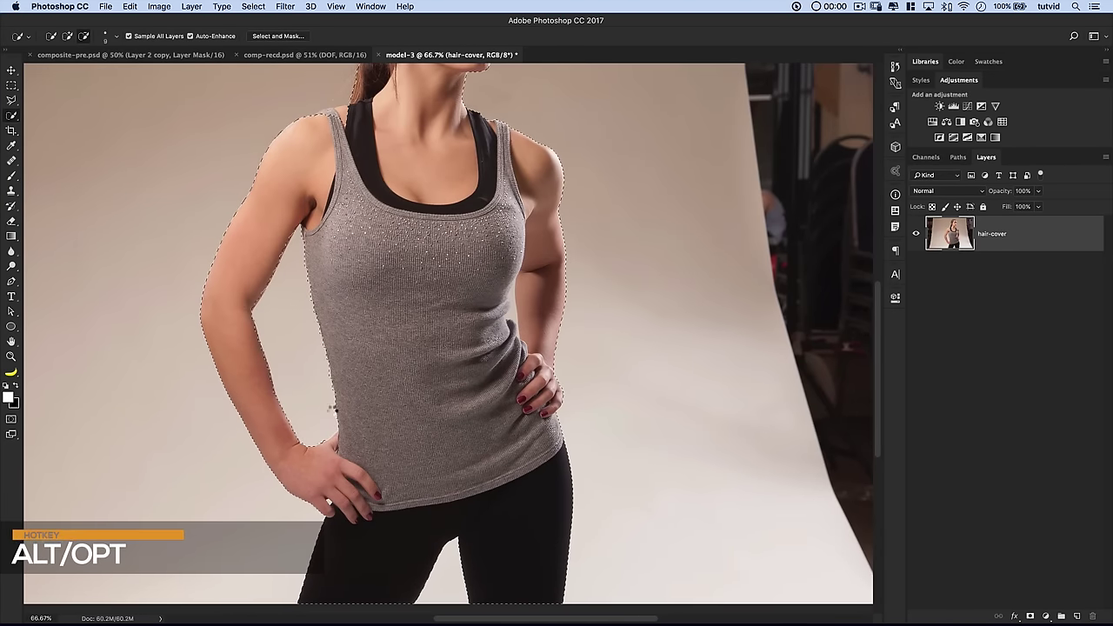
left_click_drag(291, 349, 261, 444)
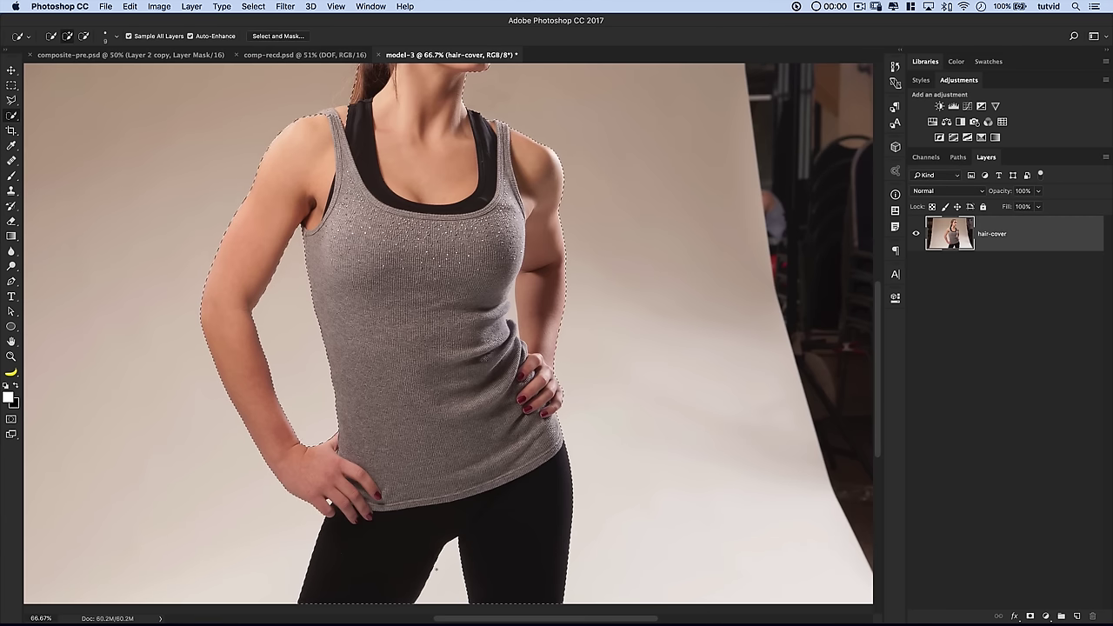
Subtract the narrow backdrop gap between the model's torso and left arm from the selection with the freehand Lasso Tool
key("alt")
key("z")
left_click(462, 304)
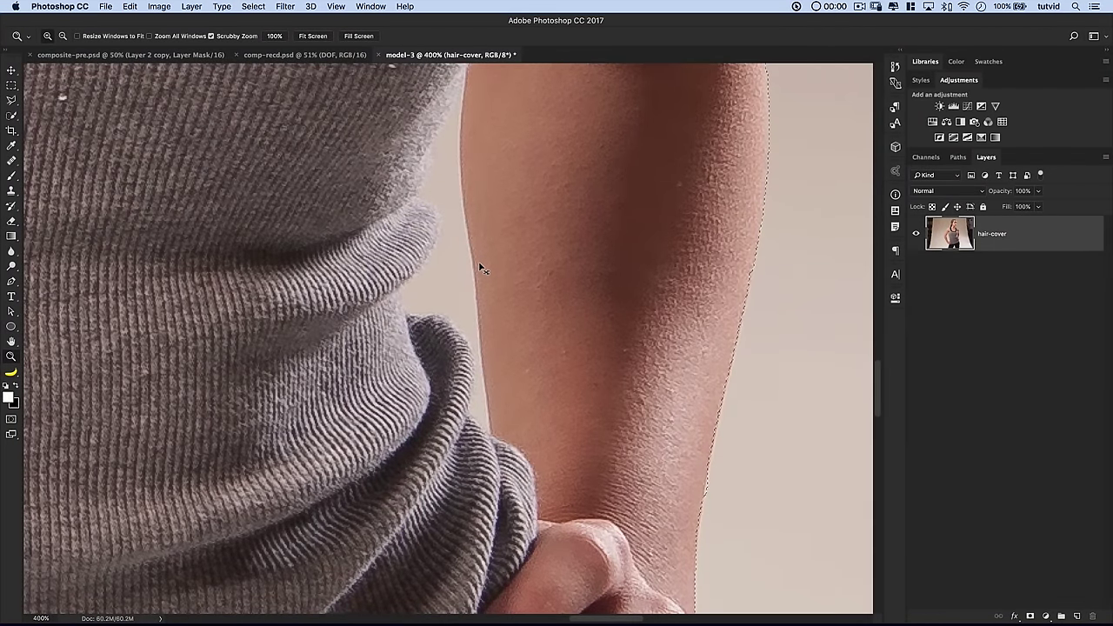
left_click(479, 269, "alt")
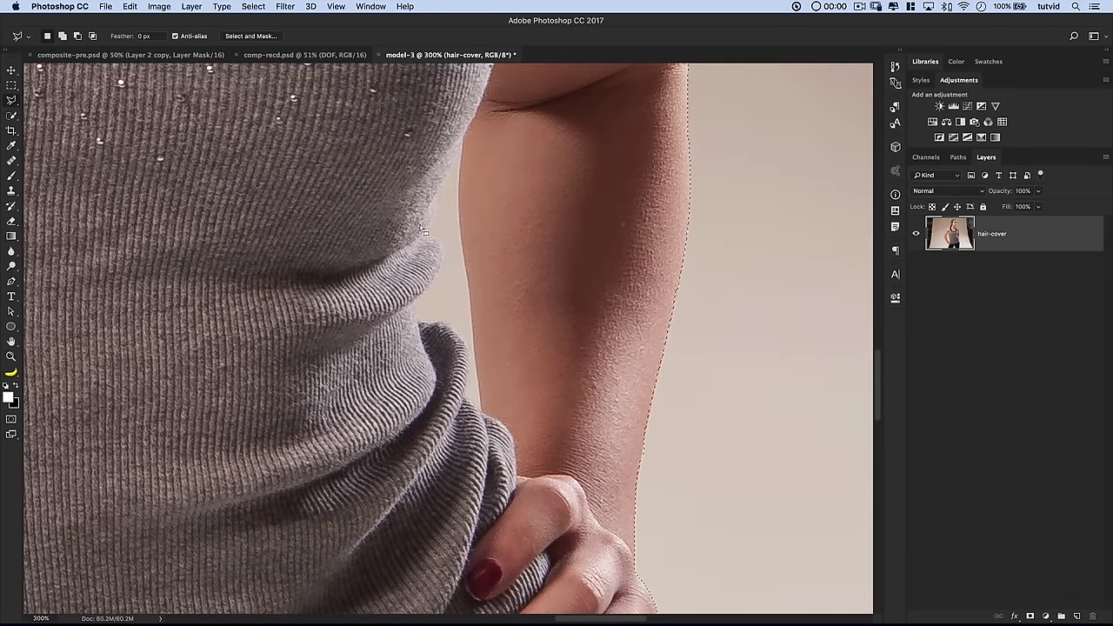
left_click(12, 102)
left_click(39, 100)
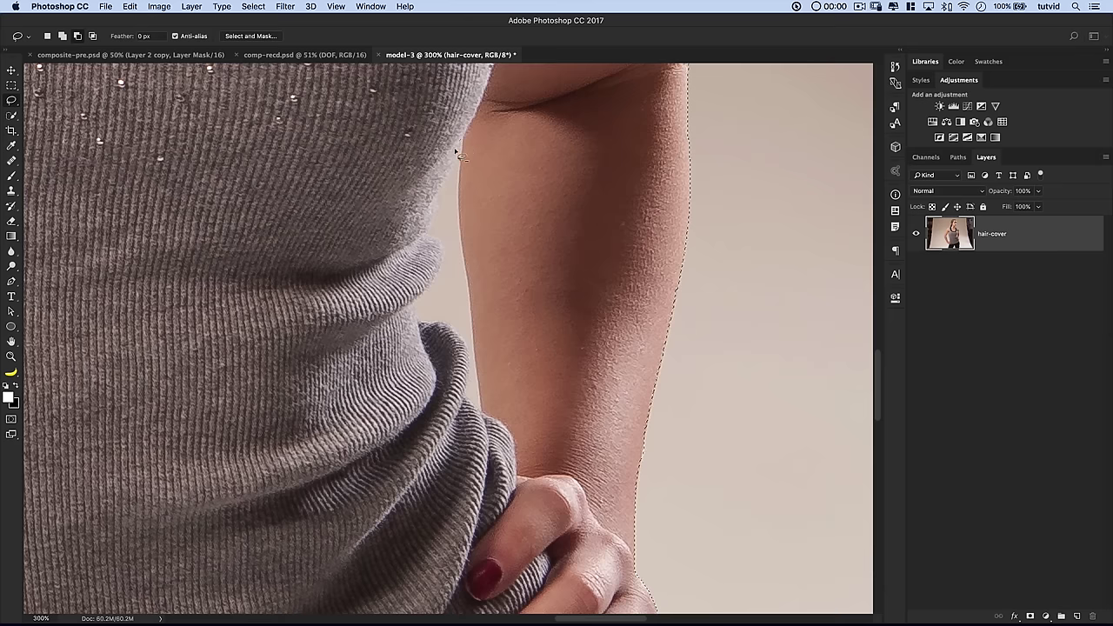
mouse_move(432, 206)
left_mouse_down()
mouse_move(430, 328)
mouse_move(469, 261)
mouse_move(487, 179)
mouse_move(459, 191)
mouse_move(477, 334)
mouse_move(463, 341)
mouse_move(520, 252)
mouse_move(518, 273)
left_mouse_up()
scroll(463, 340, "down", 5)
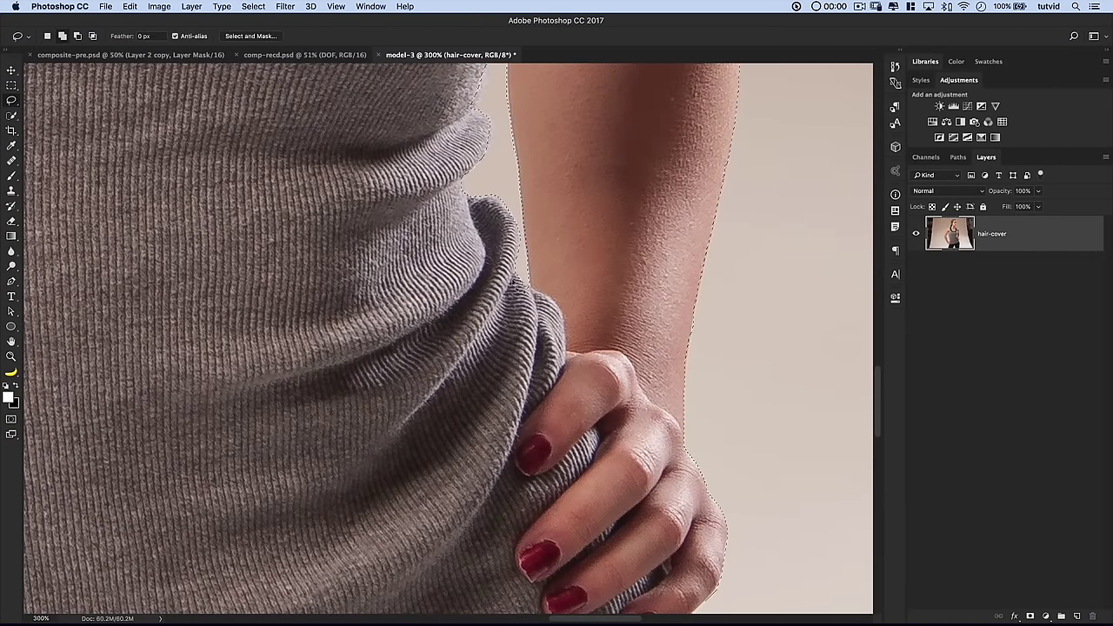
Add the missed edge of the grey strap and shoulder beside the ponytail to the selection with the Lasso Tool
key("super+0")
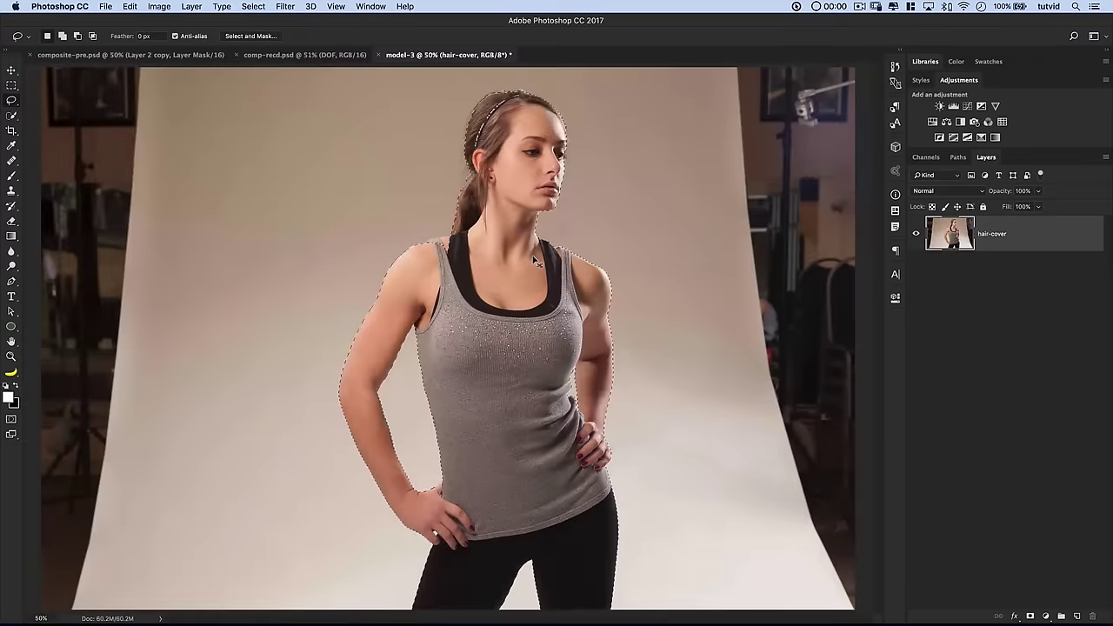
key("z")
left_click(445, 275)
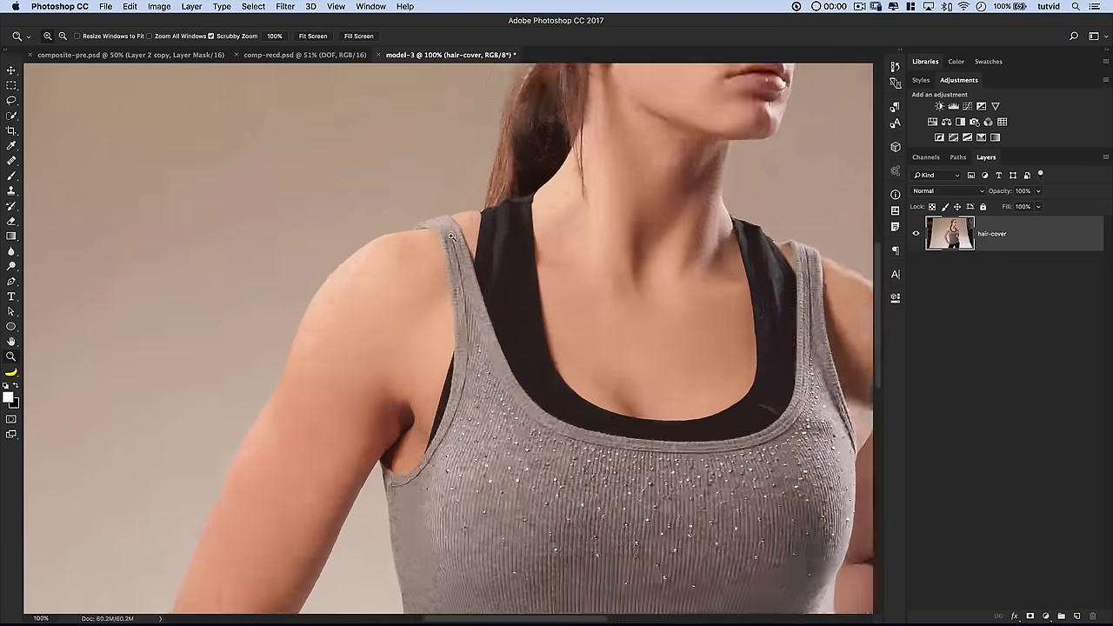
key("l")
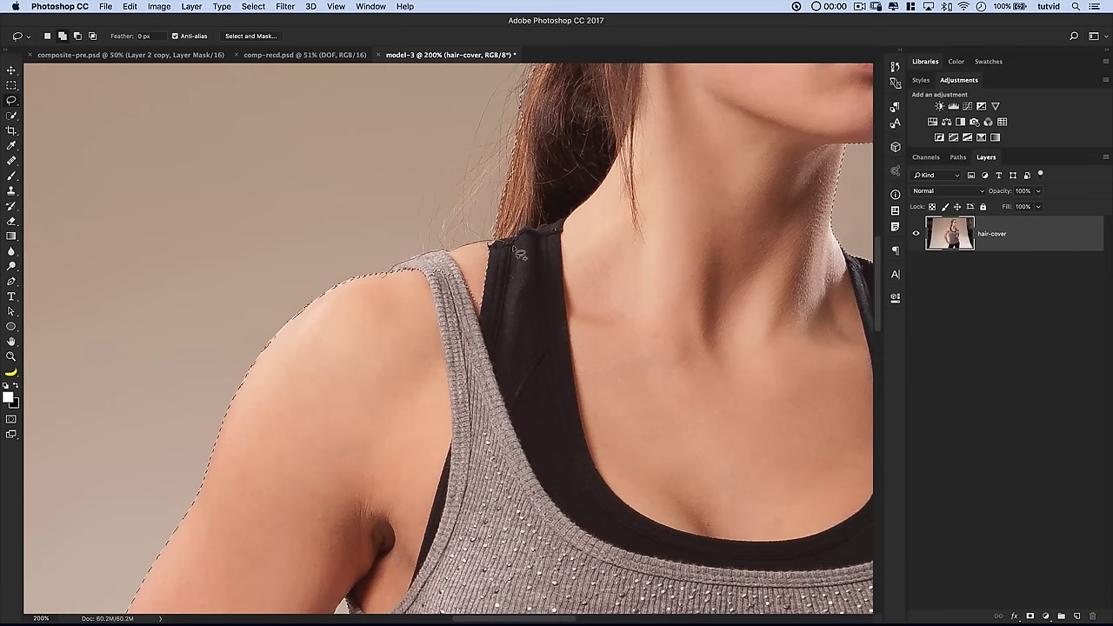
Hide the selection outline and view the model at 66.67% zoom
key("super+h")
key("super+minus")
key("super+minus")
key("super+minus")
key("super+minus")
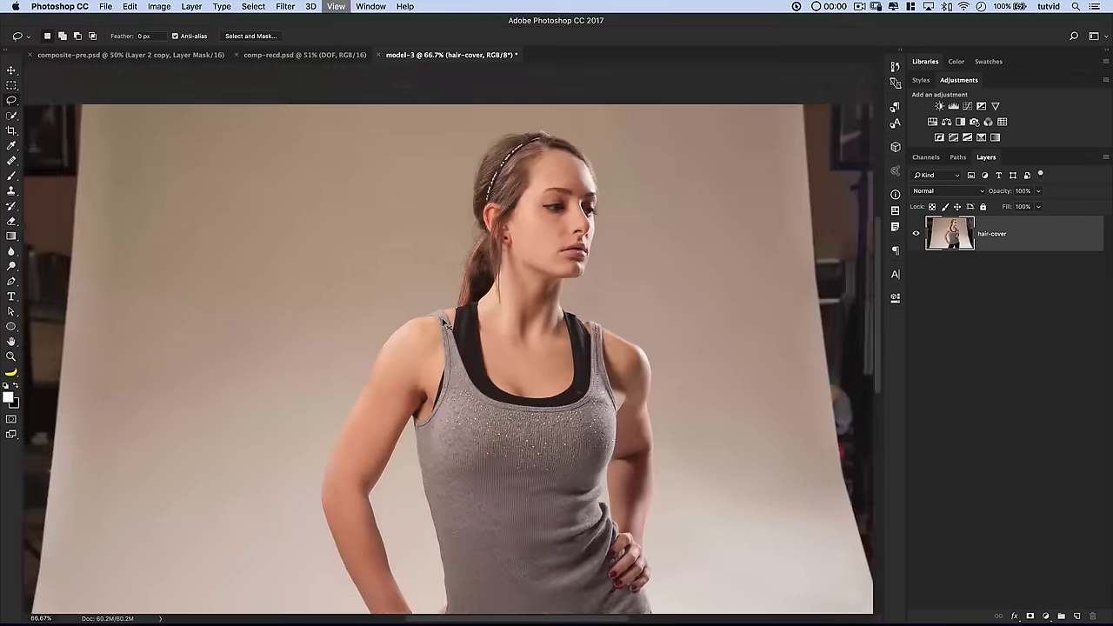
Open the model selection in Select and Mask, enable Smart Radius and set the edge detection radius to 2 px
key("super+h")
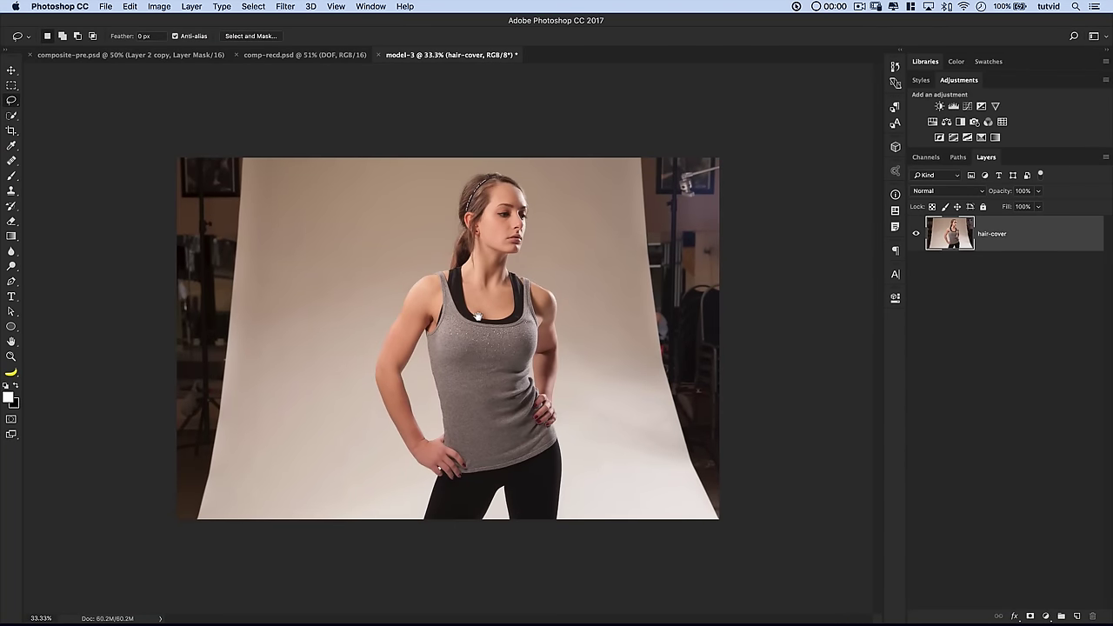
left_click(256, 38)
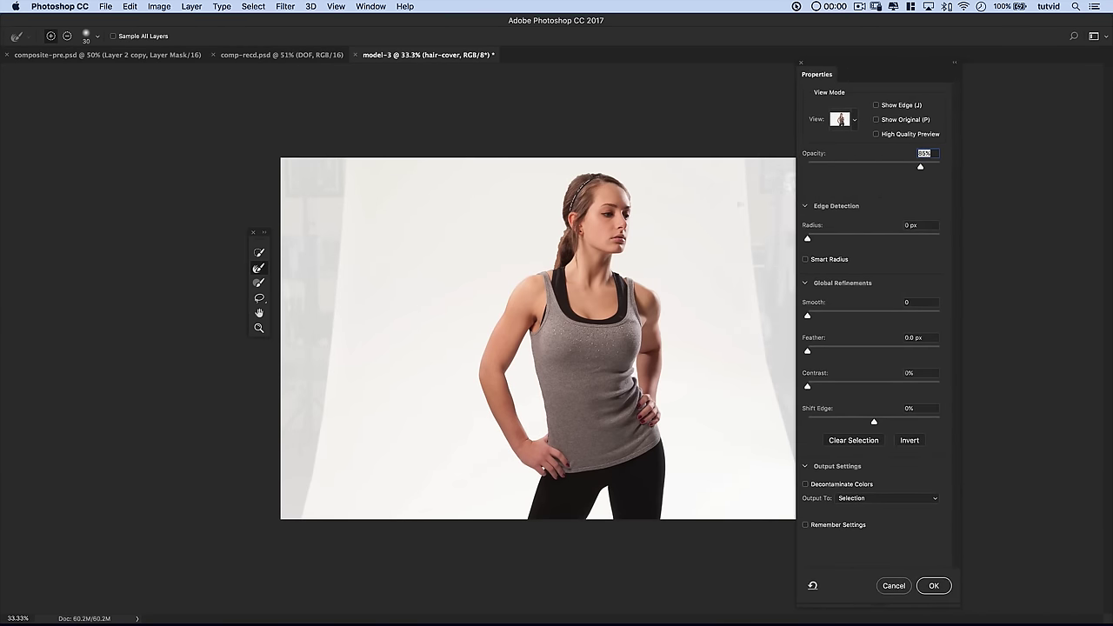
key("super+equal")
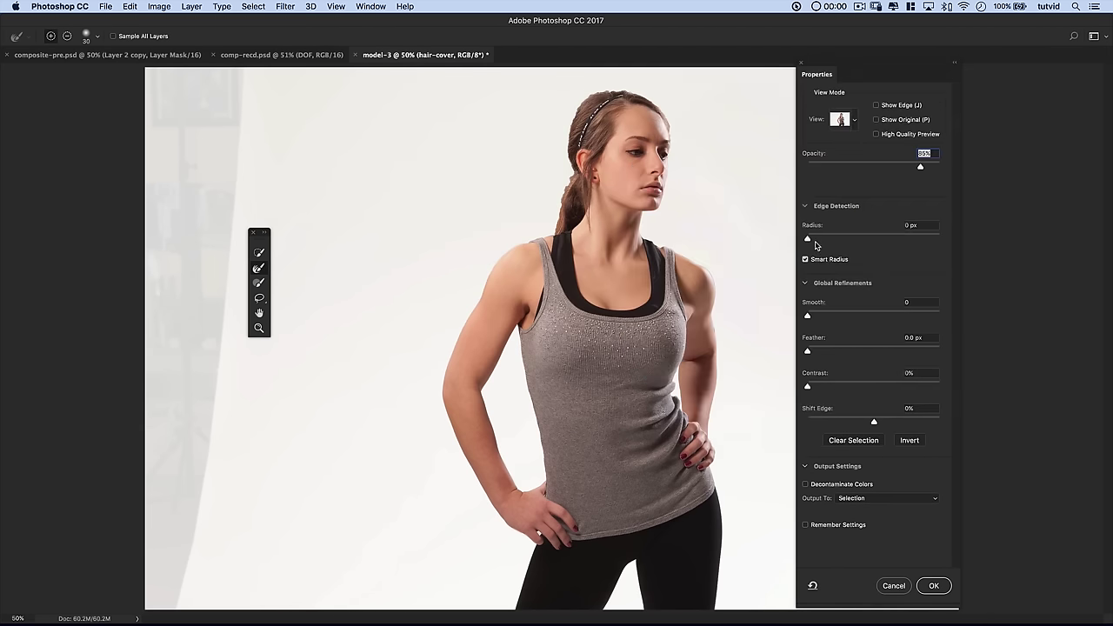
left_click_drag(808, 239, 821, 240)
Tighten the cutout edge around the arm and tank top by setting Shift Edge to -37% and Smooth to 4
key("super+plus")
key("super+plus")
key("super+plus")
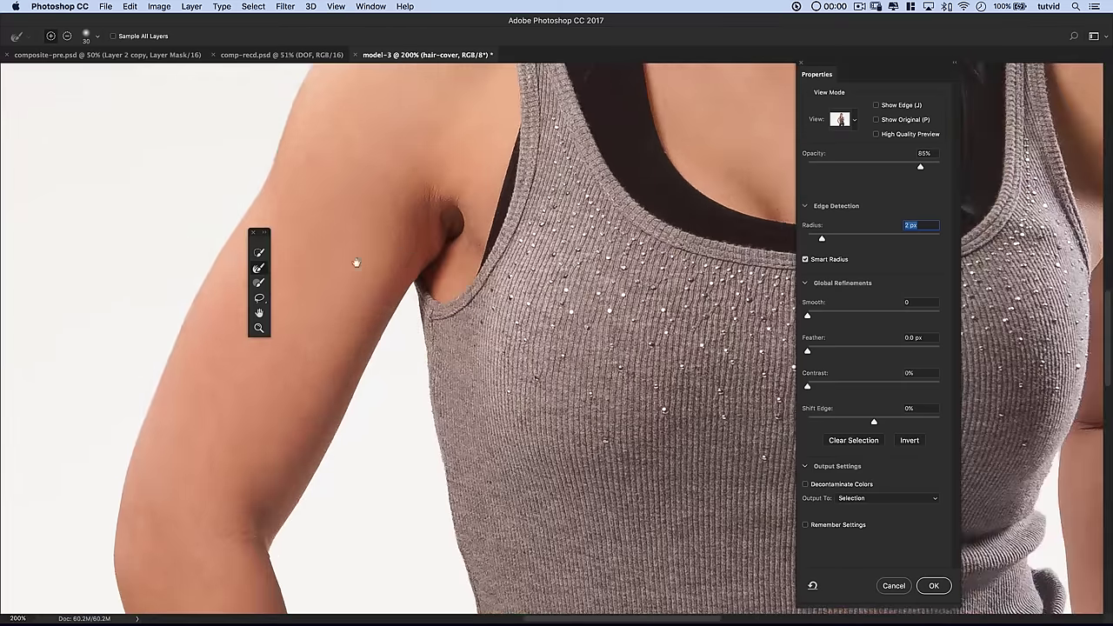
left_click_drag(477, 345, 491, 258)
left_click_drag(531, 117, 533, 87)
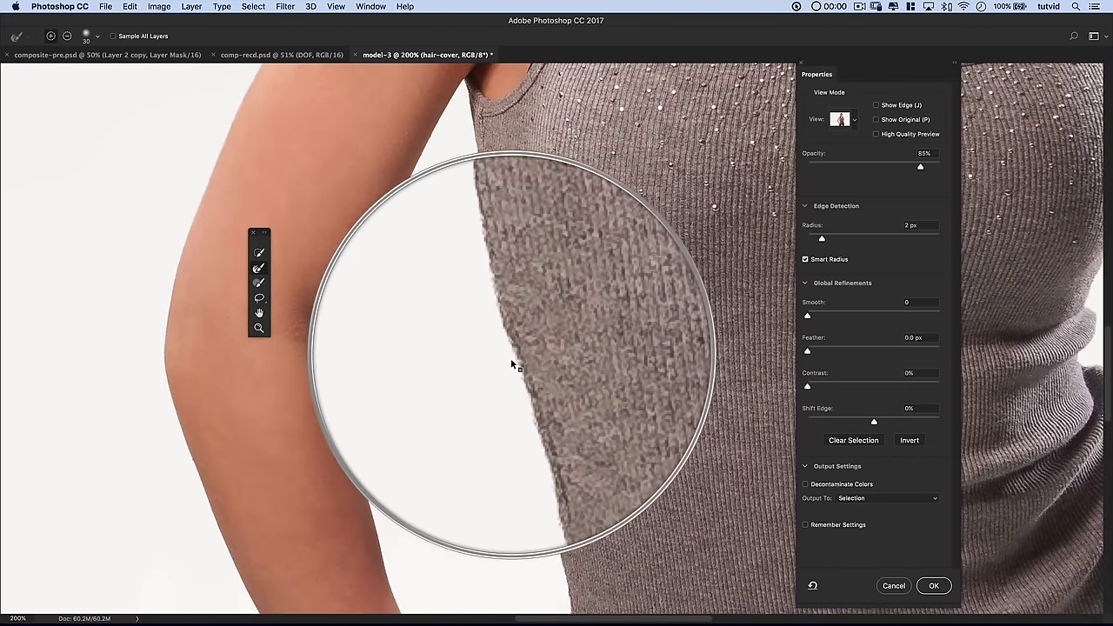
left_click_drag(850, 423, 852, 424)
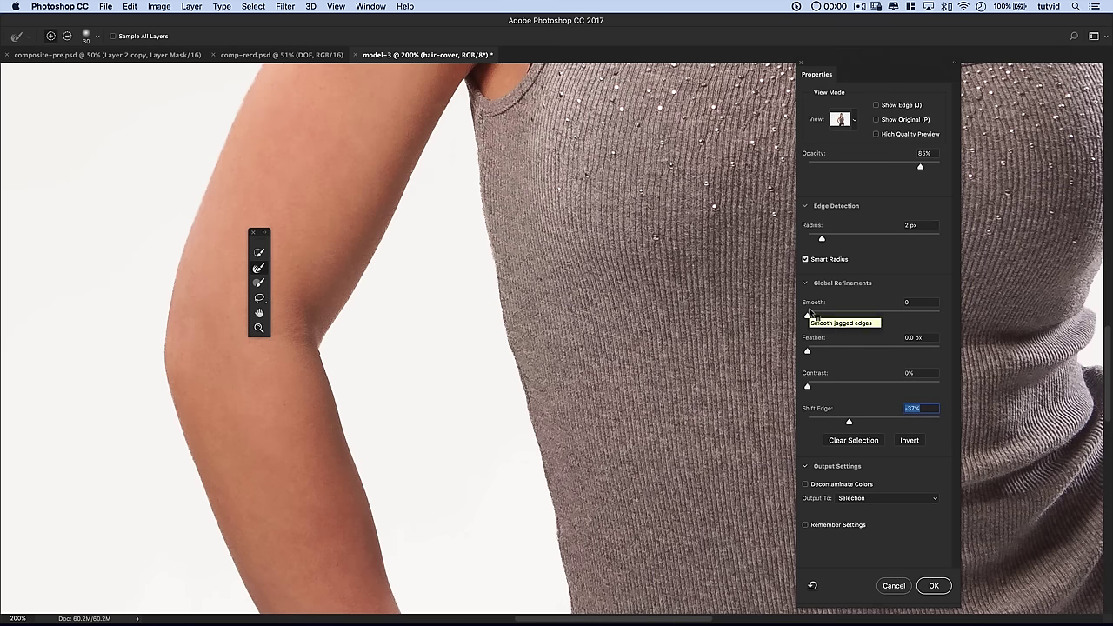
left_click_drag(812, 319, 818, 316)
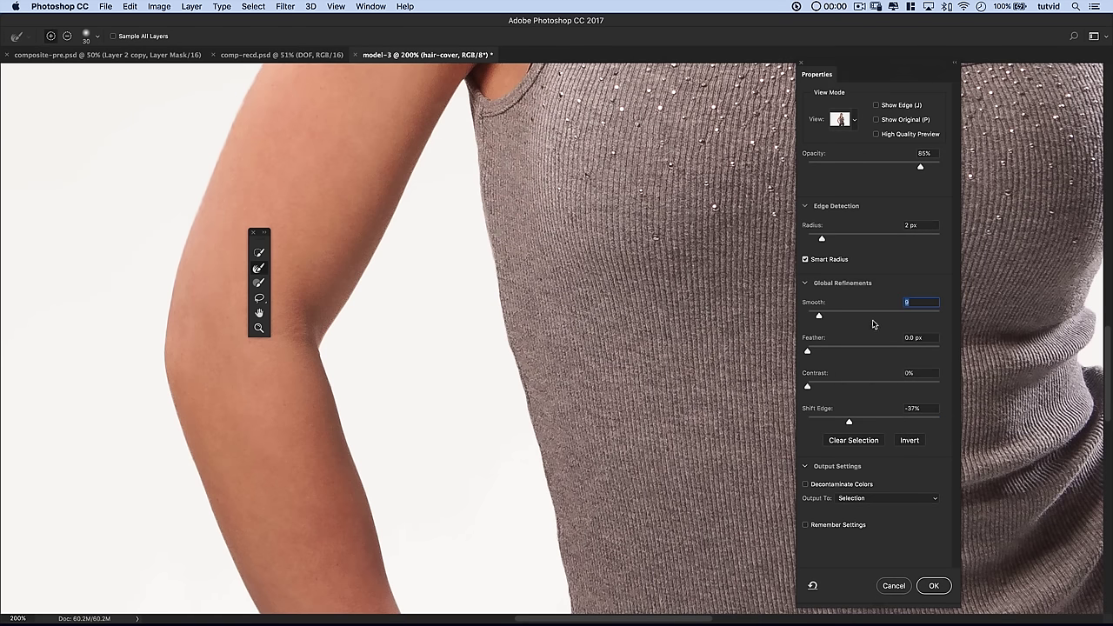
type("4")
key("Tab")
Set the refined selection's output to New Layer with Layer Mask
mouse_move(497, 171)
left_mouse_down()
mouse_move(447, 467)
mouse_move(394, 529)
left_mouse_up()
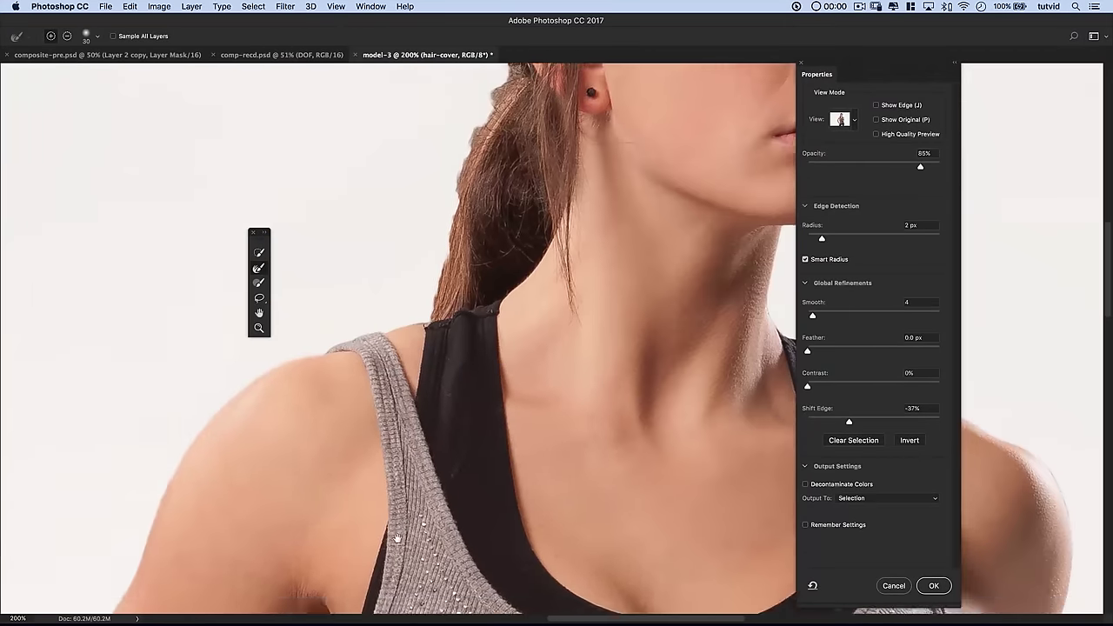
left_click_drag(477, 277, 468, 402)
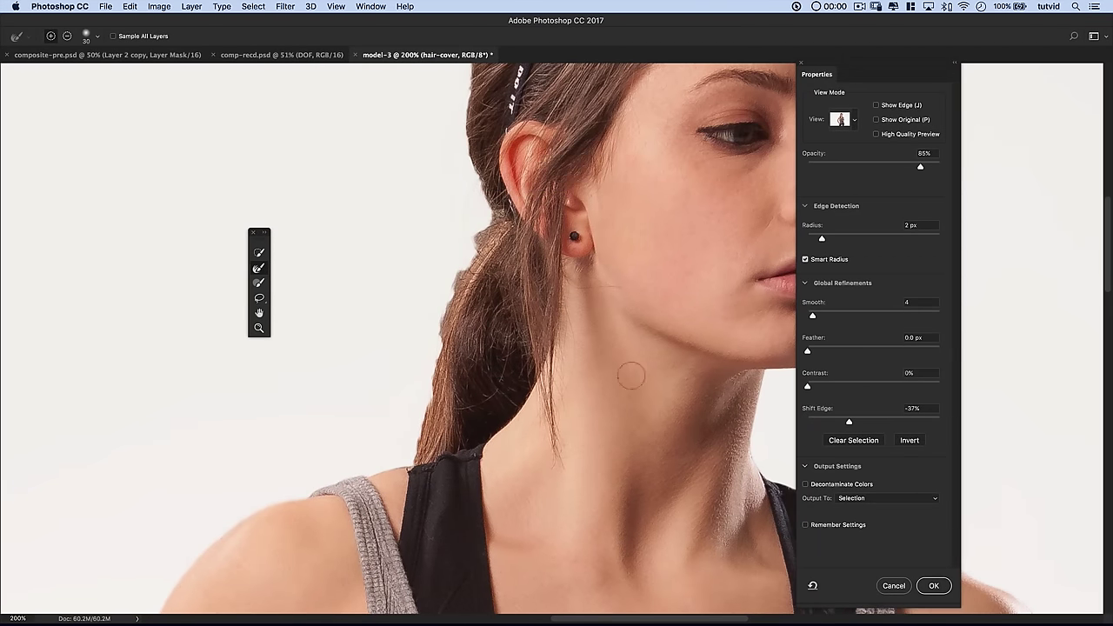
left_click(852, 497)
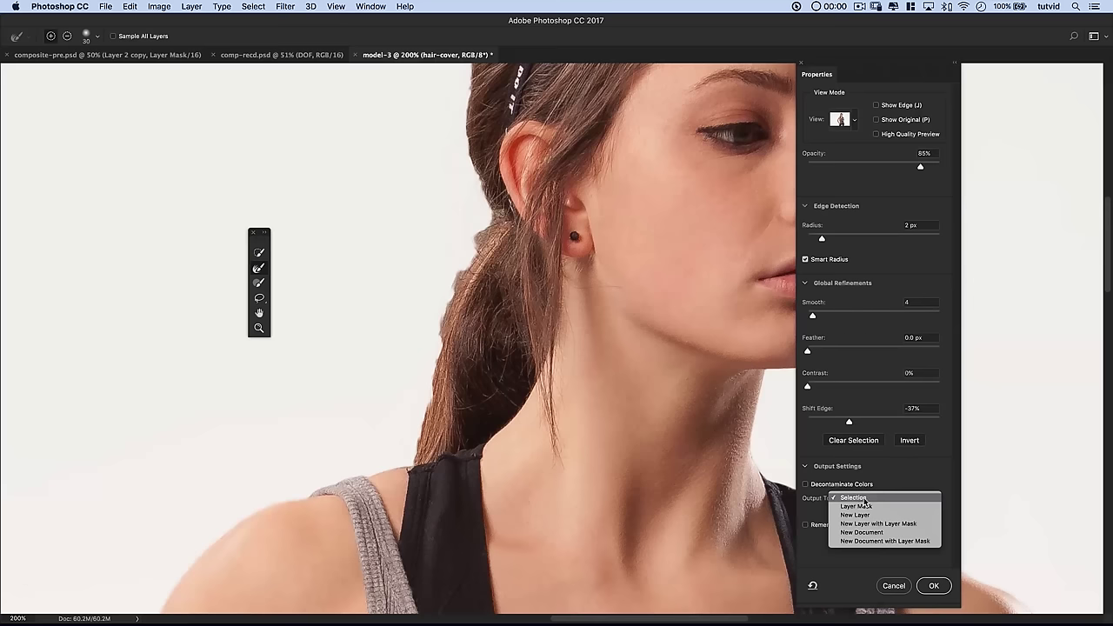
left_click(884, 524)
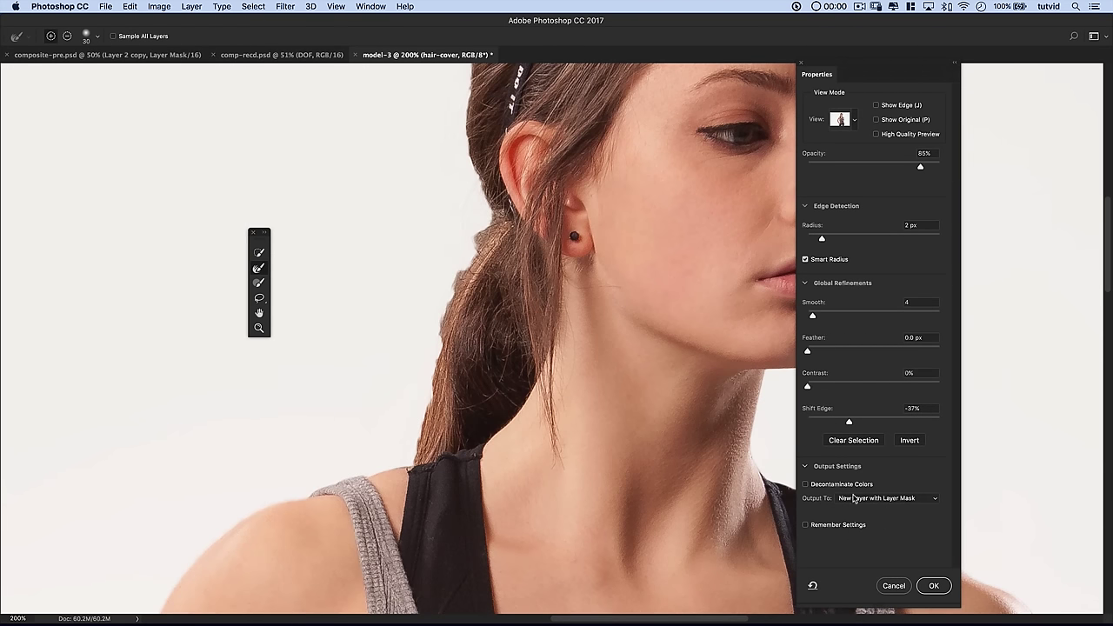
Try refining the ponytail's outer edge with the Refine Edge Brush at 49 px, and undo the stroke
key("super+minus")
key("super+minus")
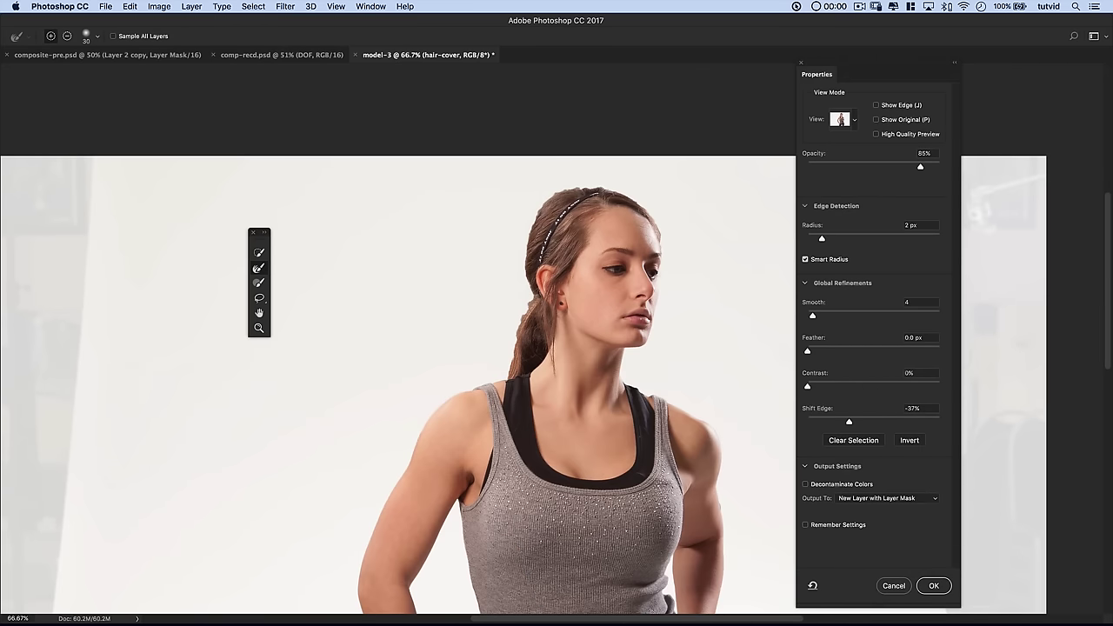
key("super+plus")
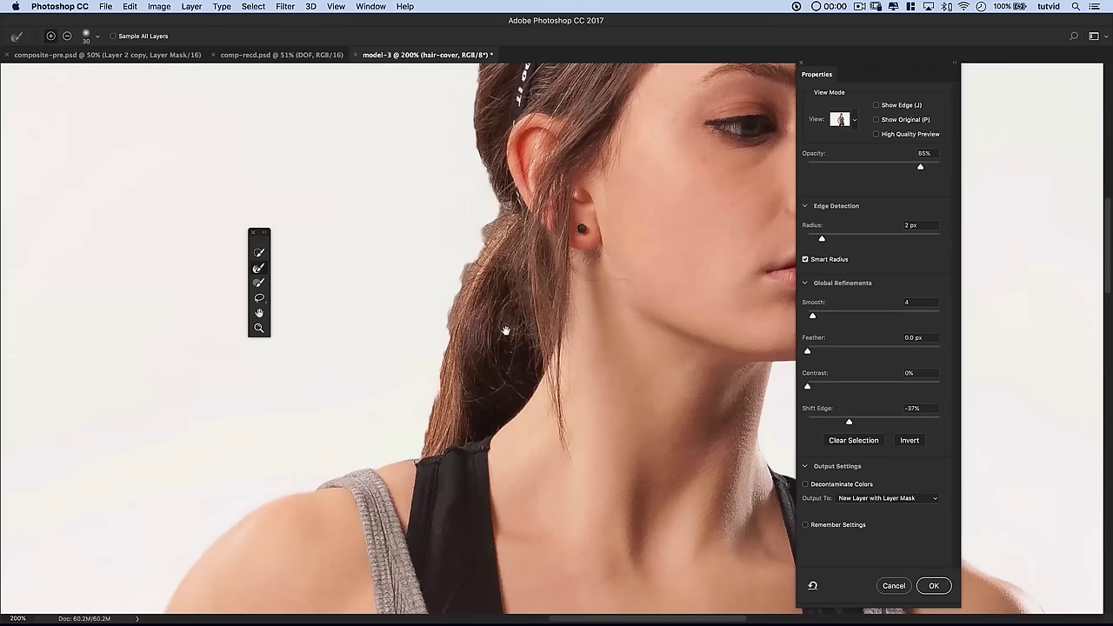
key("super+plus")
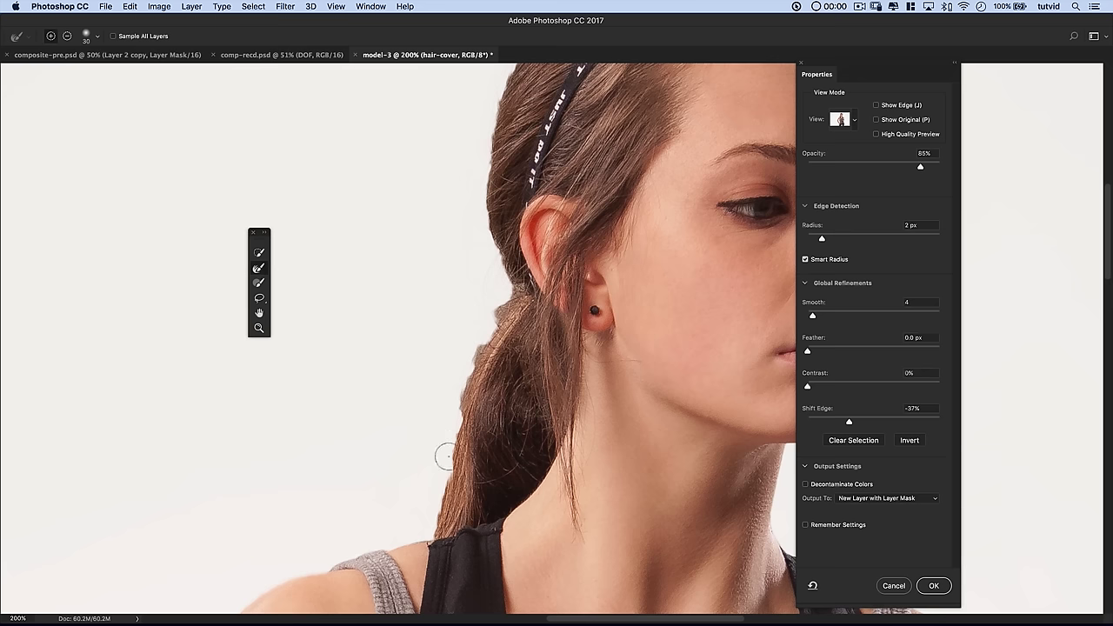
left_click(97, 37)
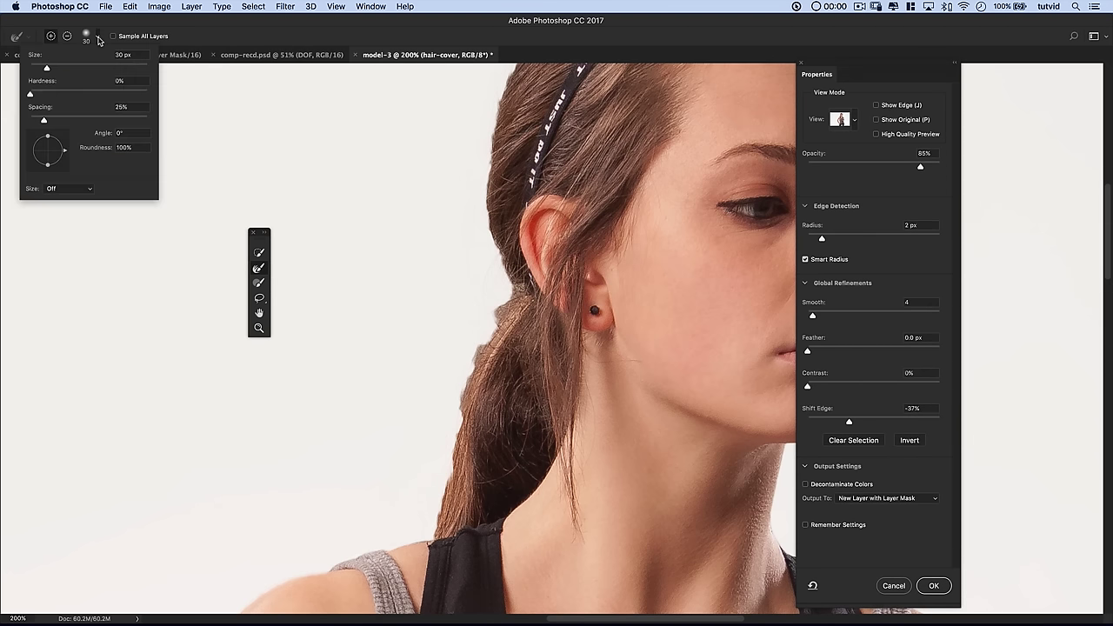
left_click_drag(51, 67, 52, 70)
key("Return")
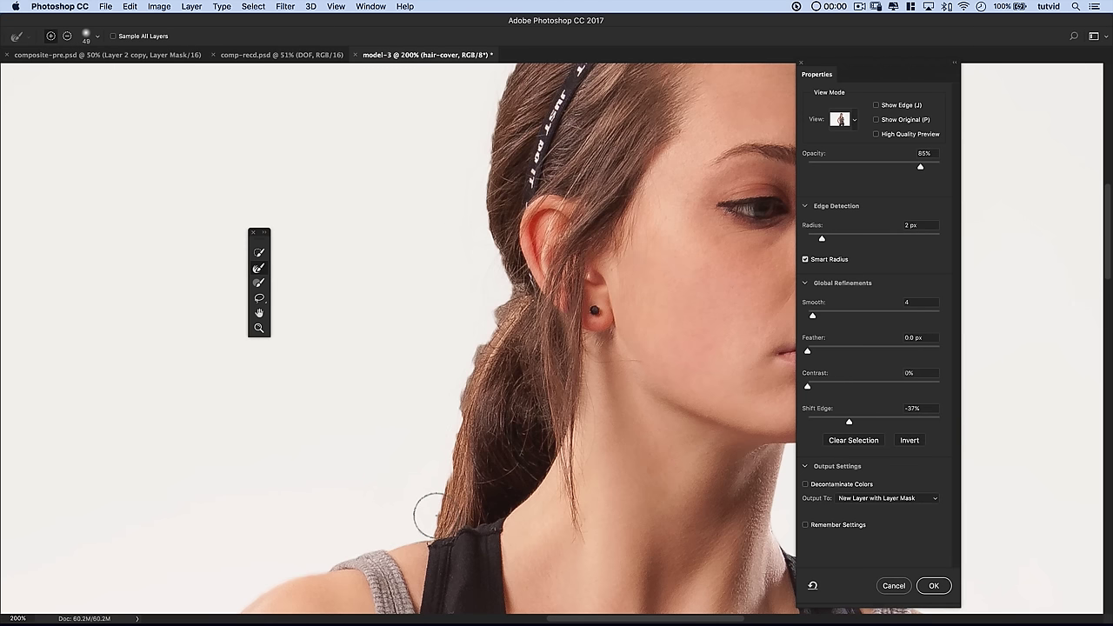
mouse_move(428, 518)
left_mouse_down()
mouse_move(457, 374)
mouse_move(481, 315)
mouse_move(496, 281)
left_mouse_up()
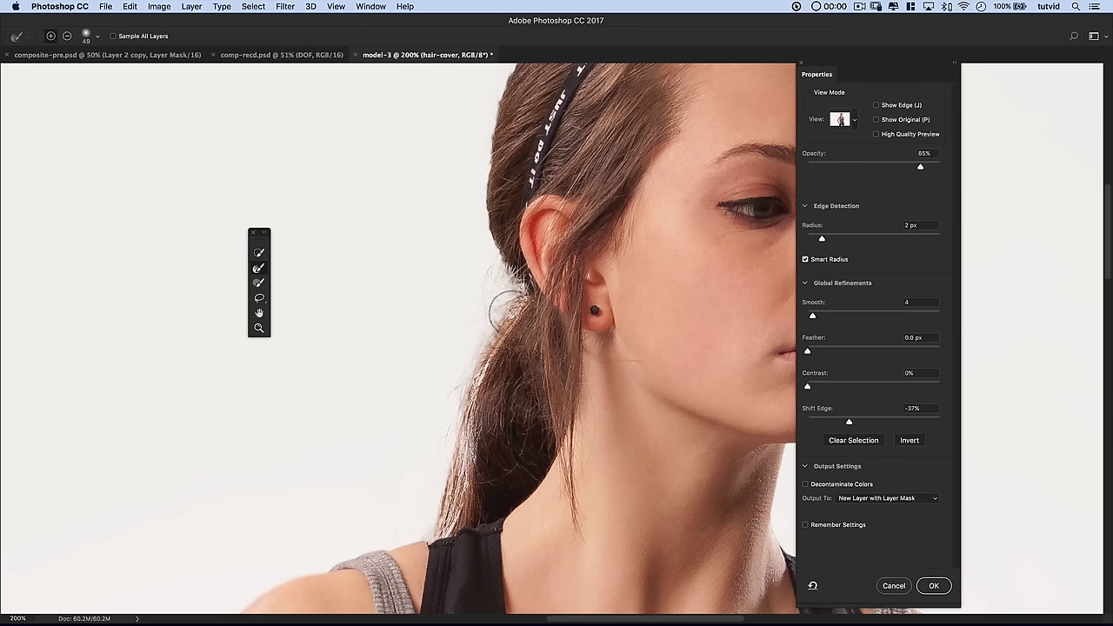
key("super+z")
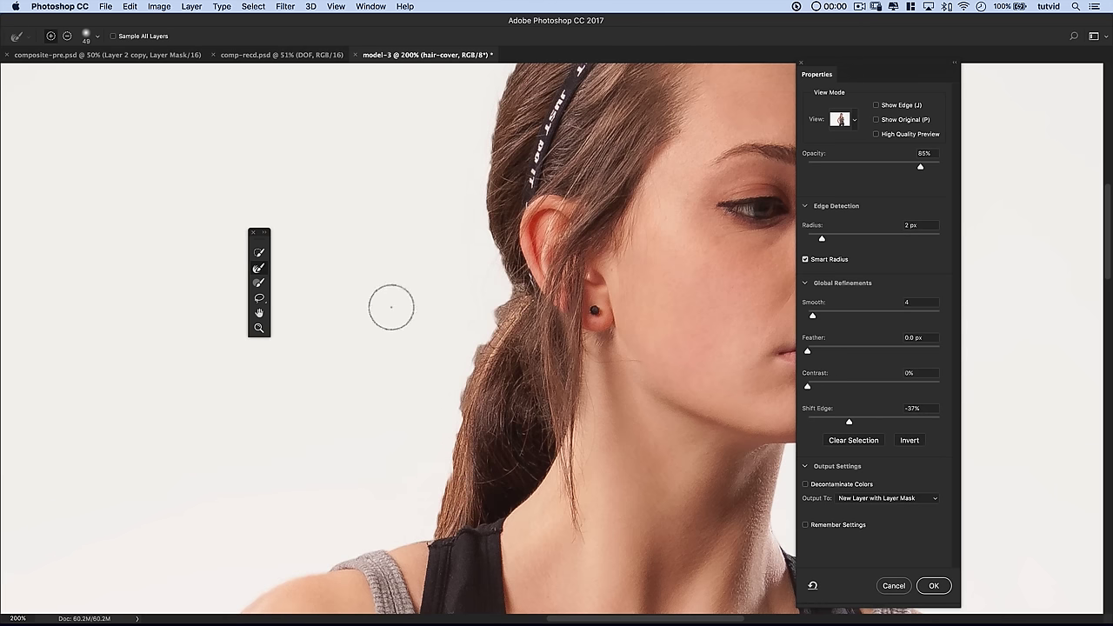
Refine the hair edge along the ponytail, back and top of the head with the Refine Edge Brush at 23 px
right_click(378, 254)
left_click_drag(410, 284, 402, 280)
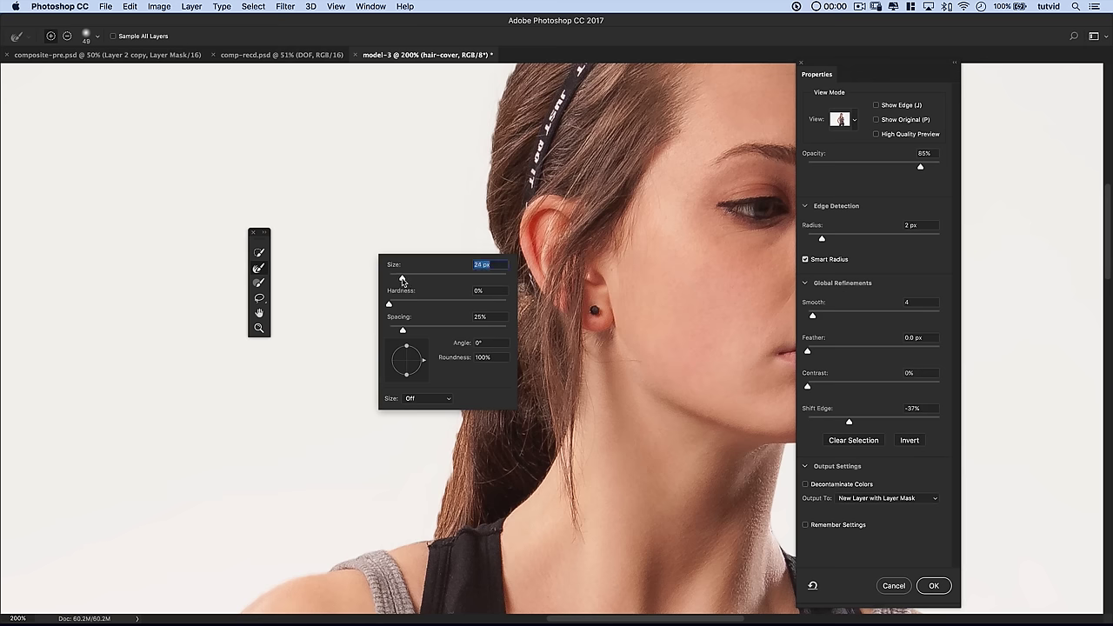
key("Return")
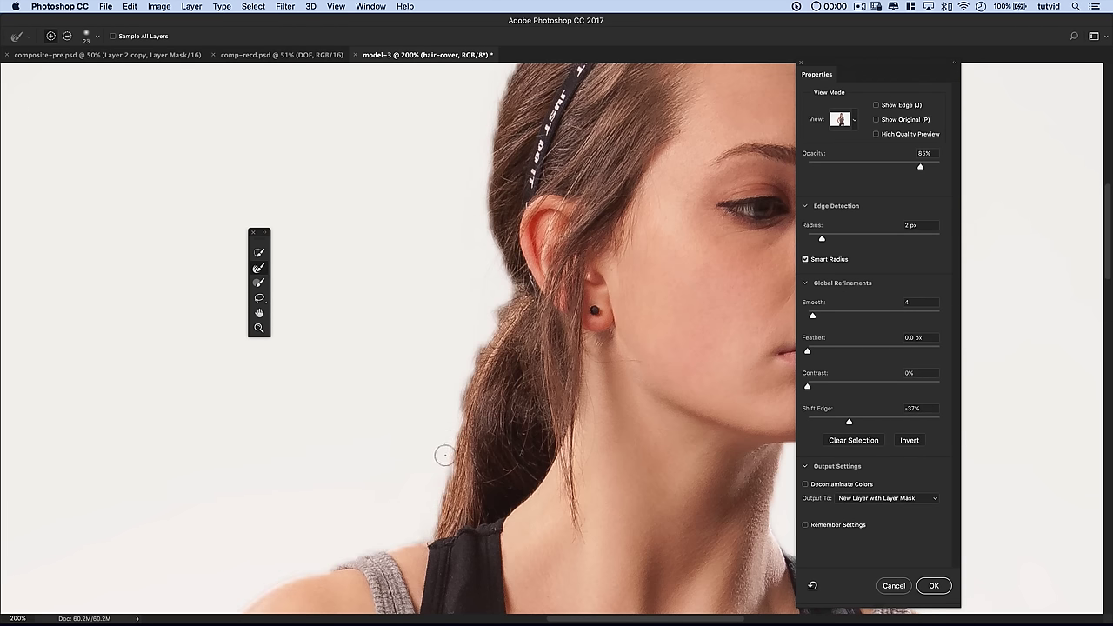
mouse_move(453, 428)
left_mouse_down()
mouse_move(455, 392)
mouse_move(496, 293)
left_mouse_up()
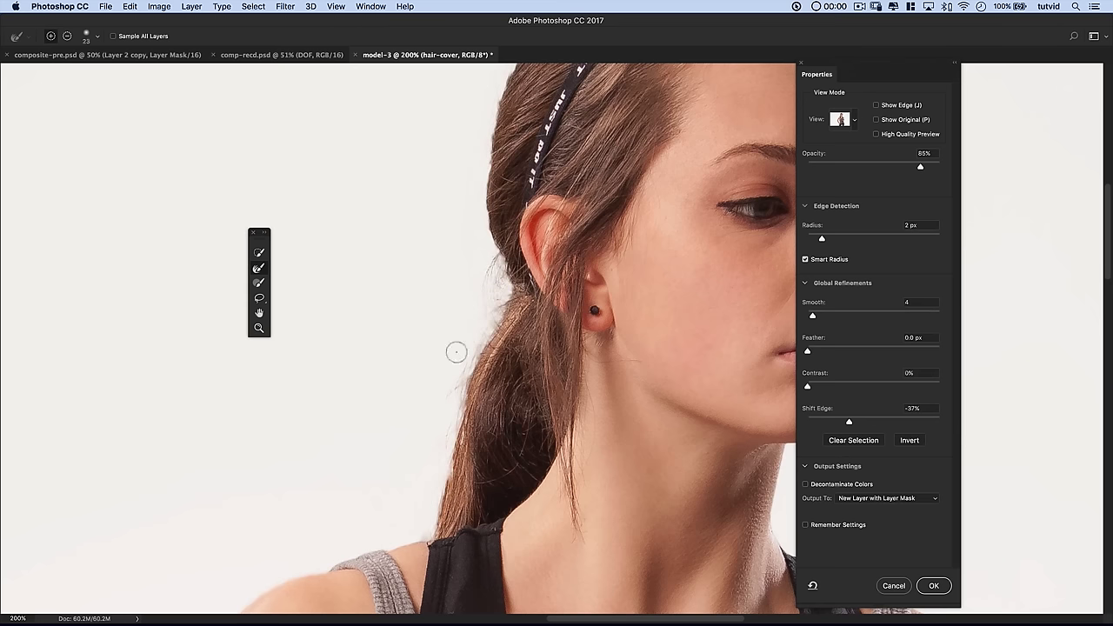
left_click_drag(472, 280, 417, 452)
mouse_move(433, 414)
left_mouse_down()
mouse_move(416, 362)
mouse_move(428, 276)
mouse_move(481, 163)
mouse_move(520, 131)
mouse_move(576, 117)
mouse_move(560, 116)
mouse_move(692, 121)
left_mouse_up()
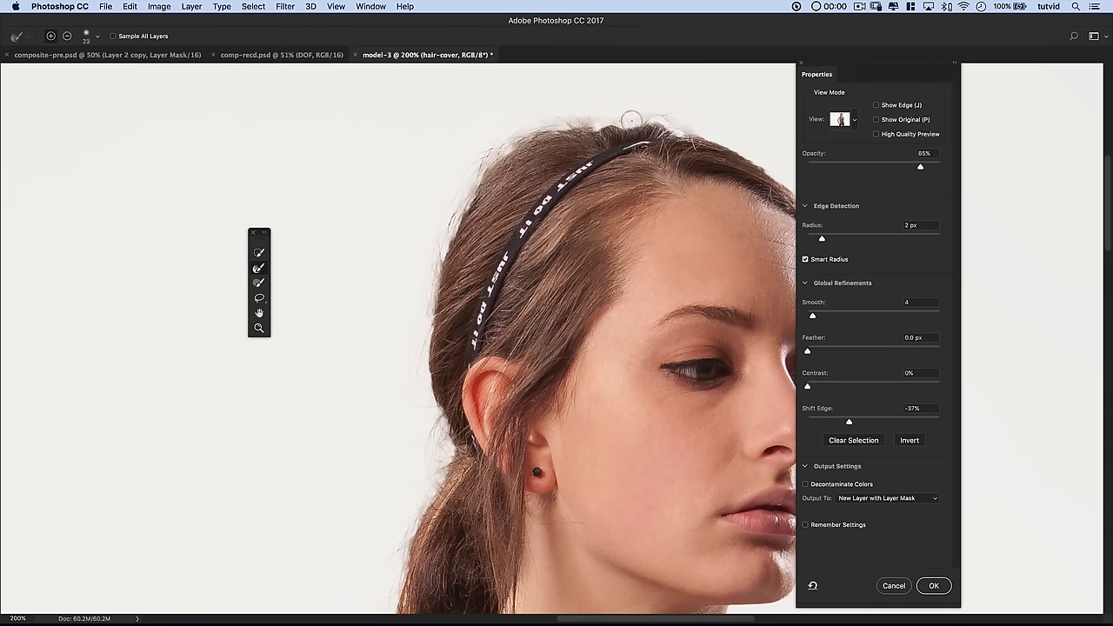
Refine the hair edge from the top of the head down to the forehead with the Refine Edge Brush
scroll(464, 128, "right", 10)
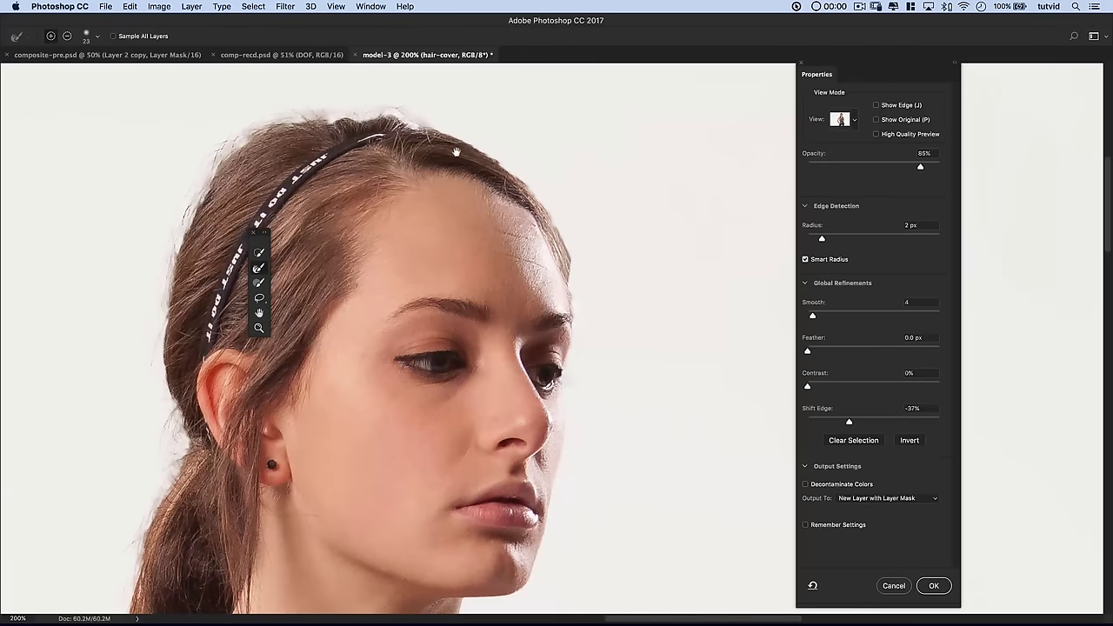
mouse_move(465, 129)
left_mouse_down()
mouse_move(509, 154)
mouse_move(566, 217)
mouse_move(582, 317)
mouse_move(564, 241)
mouse_move(604, 336)
mouse_move(586, 365)
mouse_move(541, 195)
left_mouse_up()
scroll(586, 149, "down", 5)
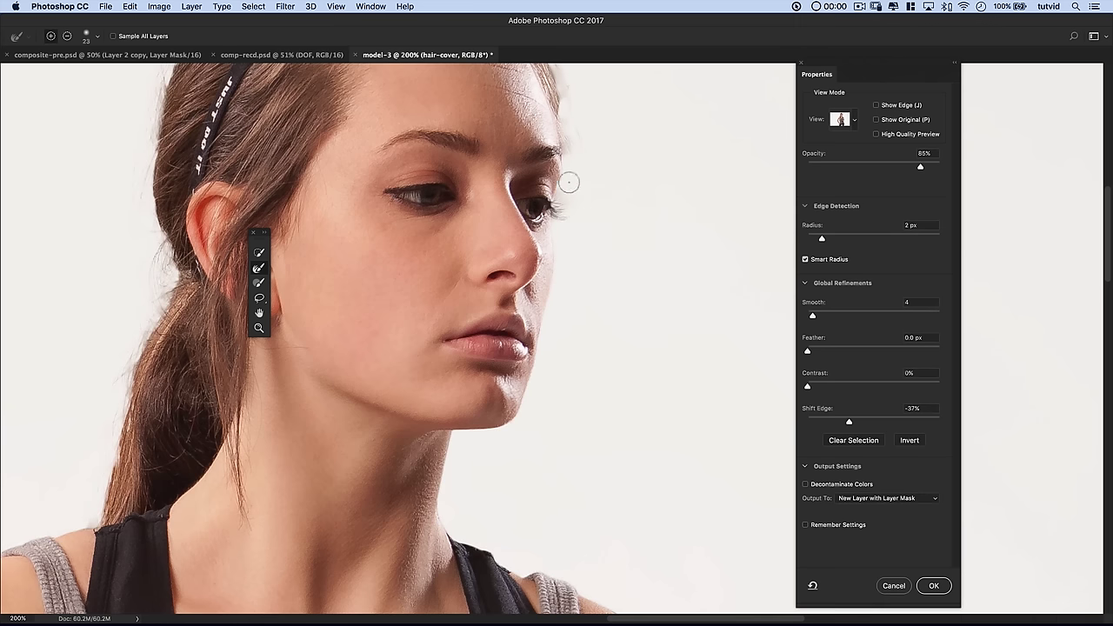
scroll(572, 182, "up", 5)
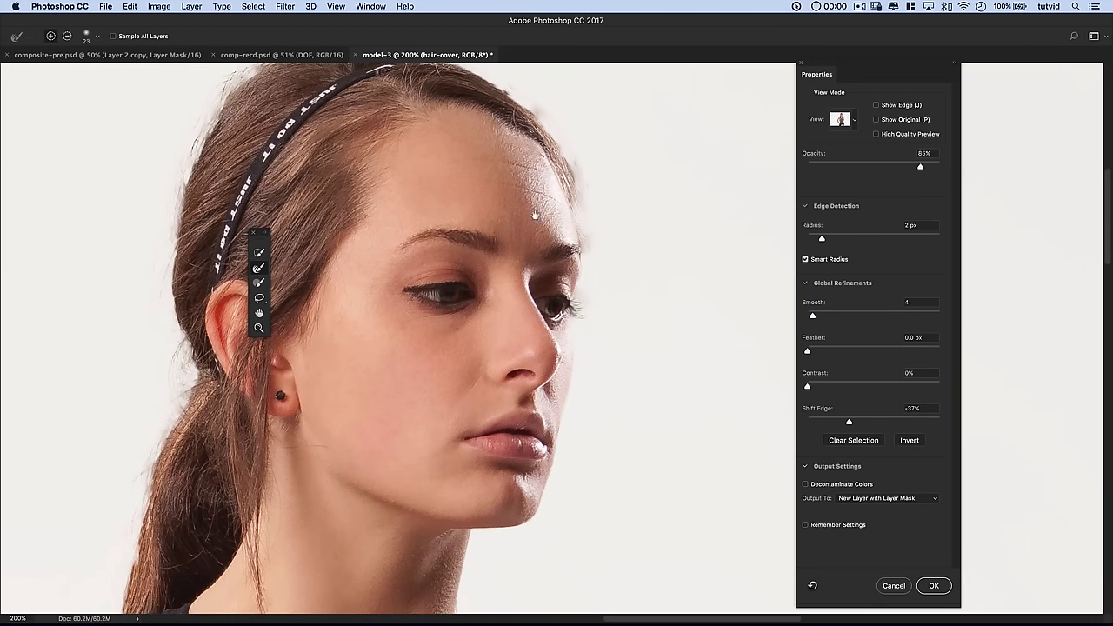
Check the shoulder and full figure, and apply the refinement to output the masked model layer
scroll(548, 226, "down", 7)
scroll(549, 217, "down", 10)
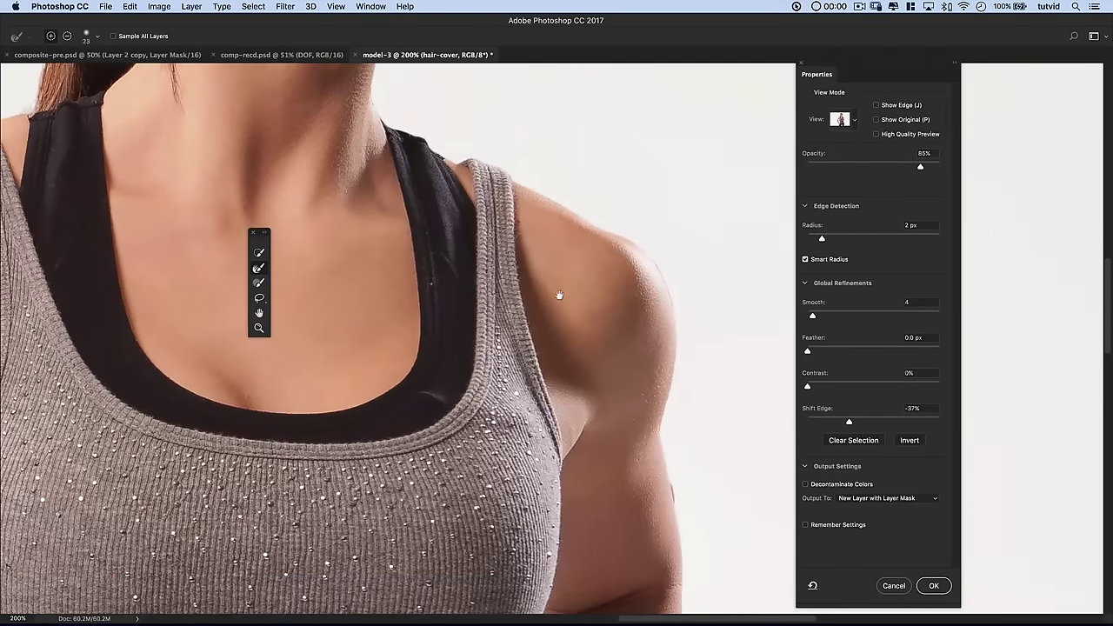
key("super+0")
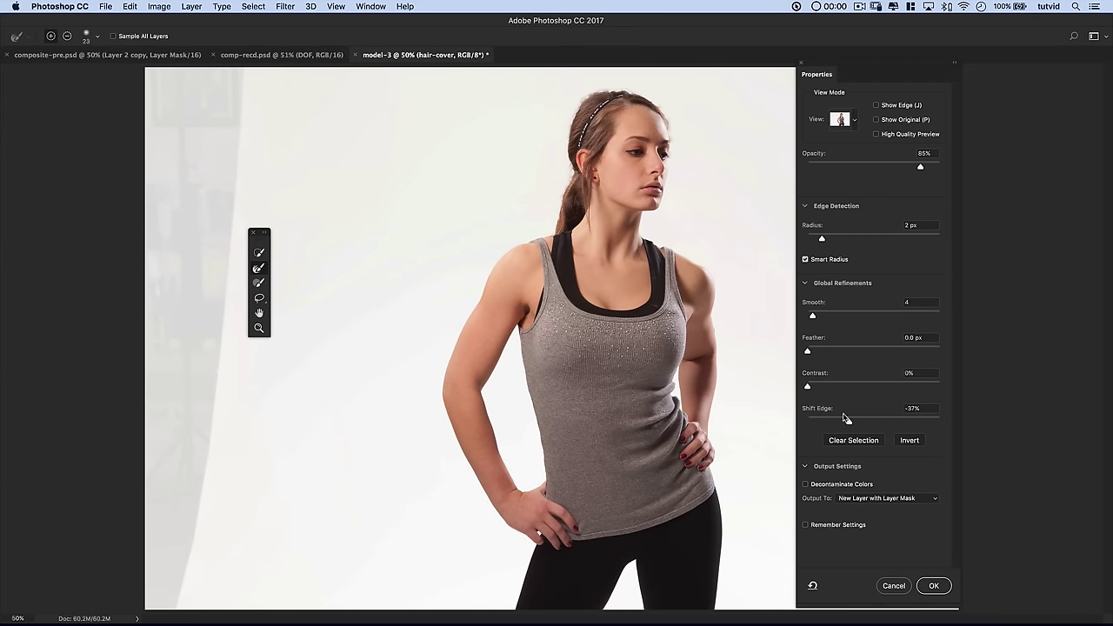
left_click(934, 586)
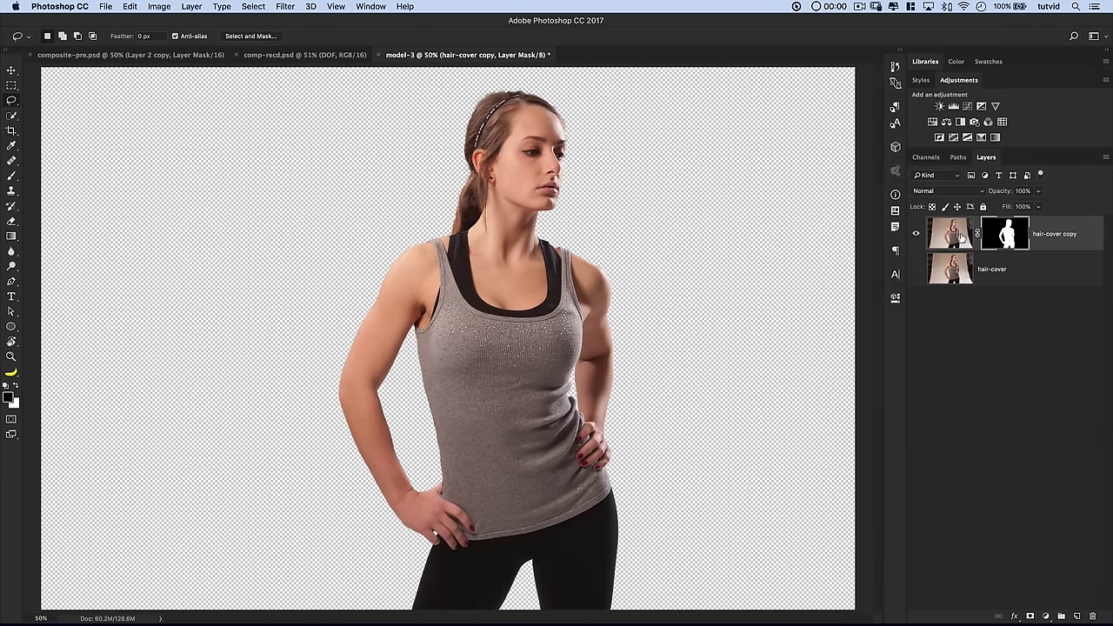
Move the masked model layer into comp-recd.psd, accepting the different bit depth, and position her slightly left of the alley's centre
left_click(11, 71)
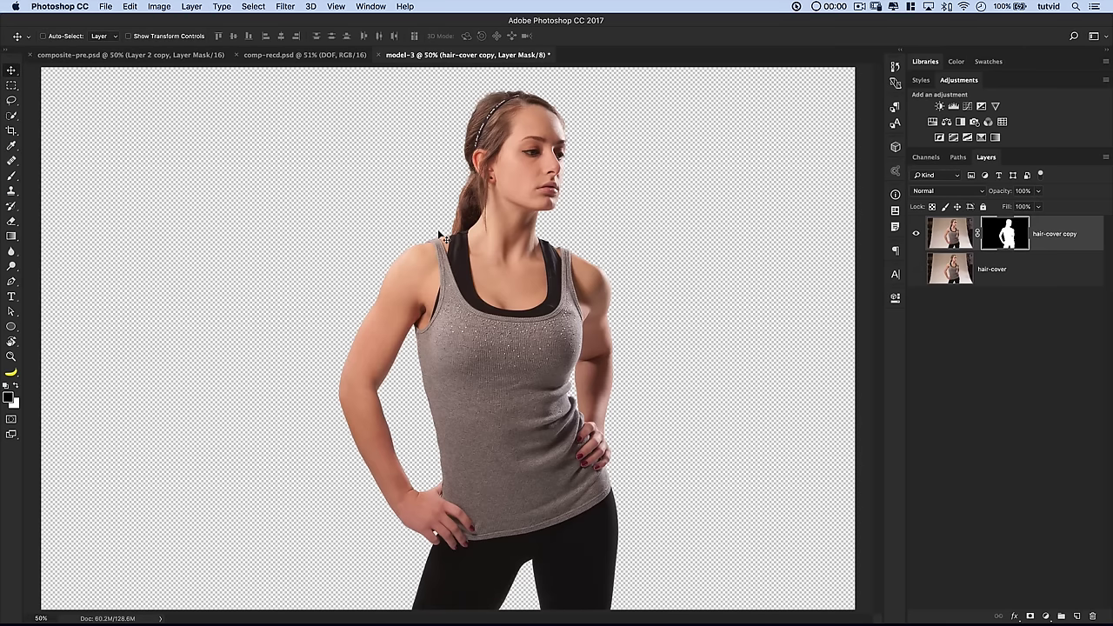
left_click_drag(461, 228, 298, 55)
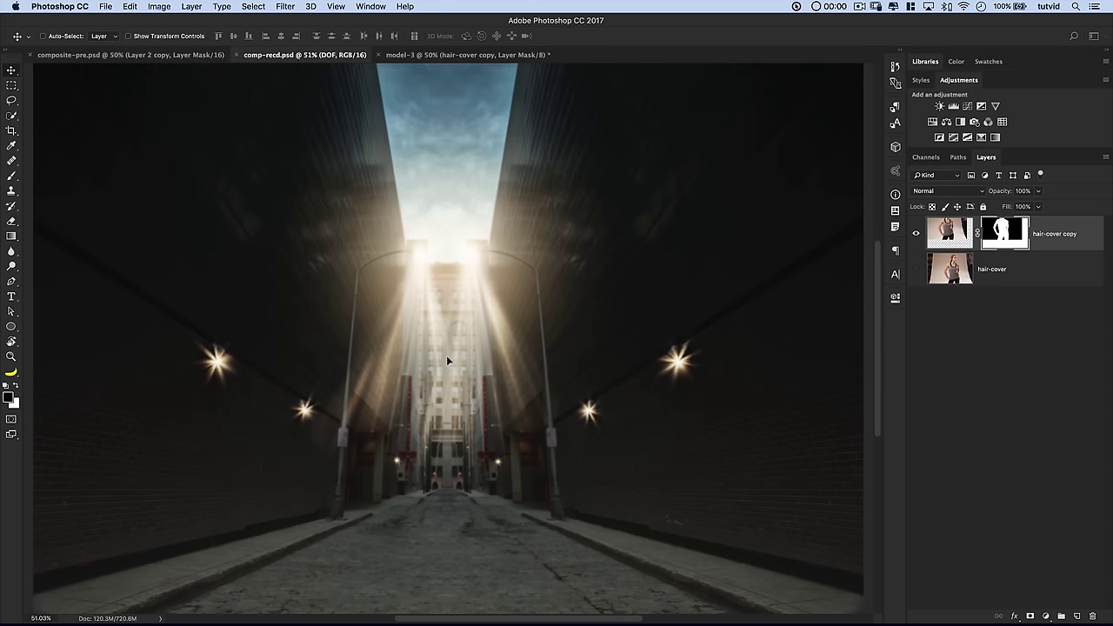
left_click_drag(446, 326, 447, 326)
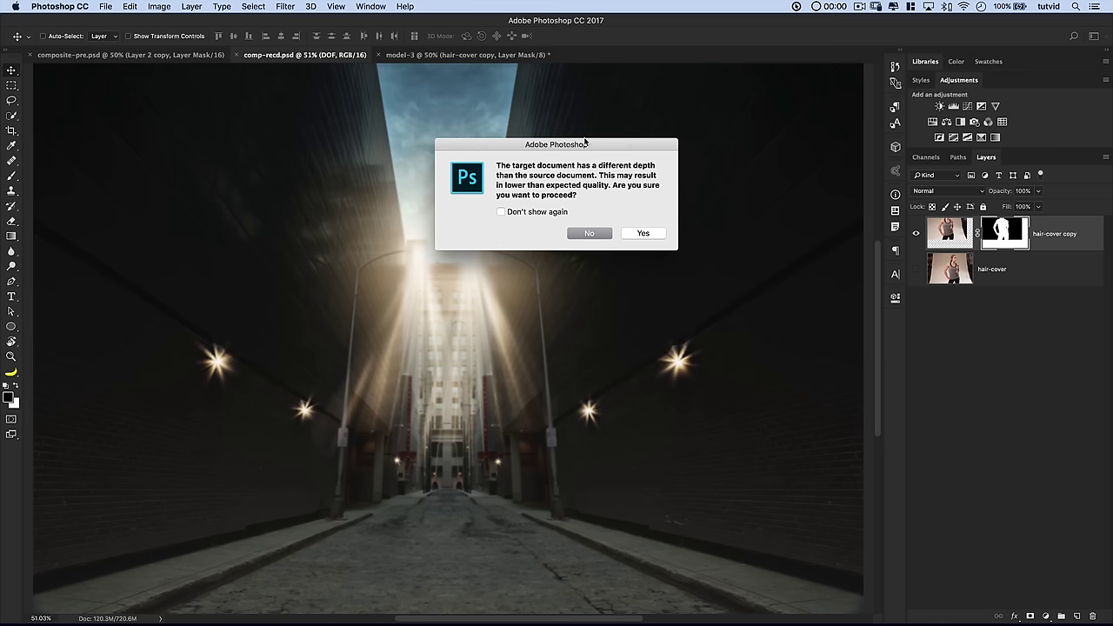
left_click_drag(581, 148, 435, 157)
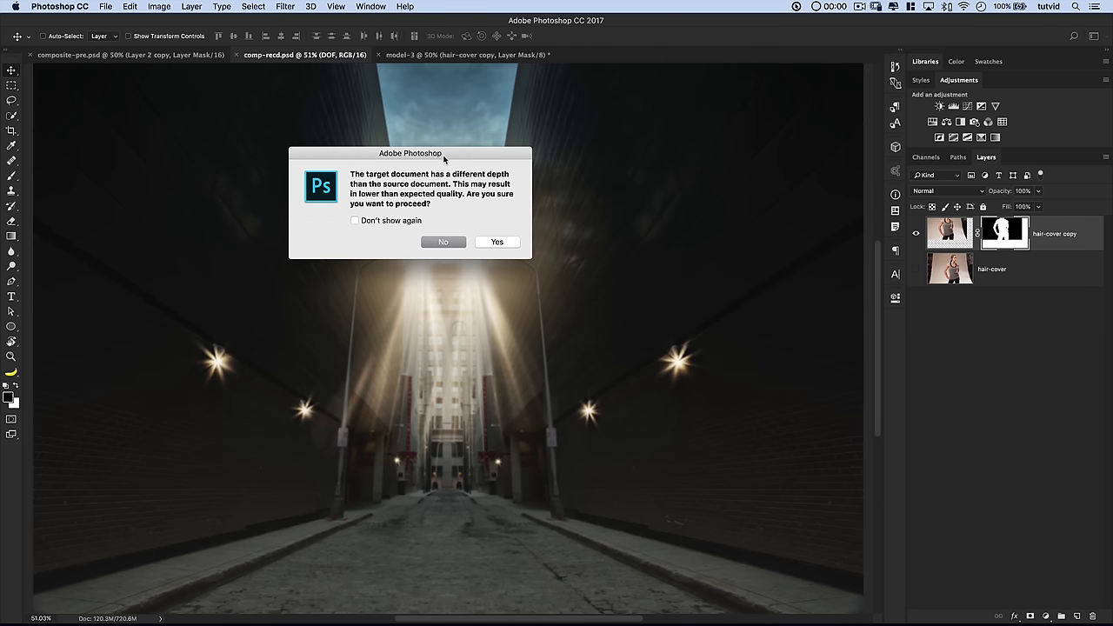
left_click_drag(444, 158, 475, 218)
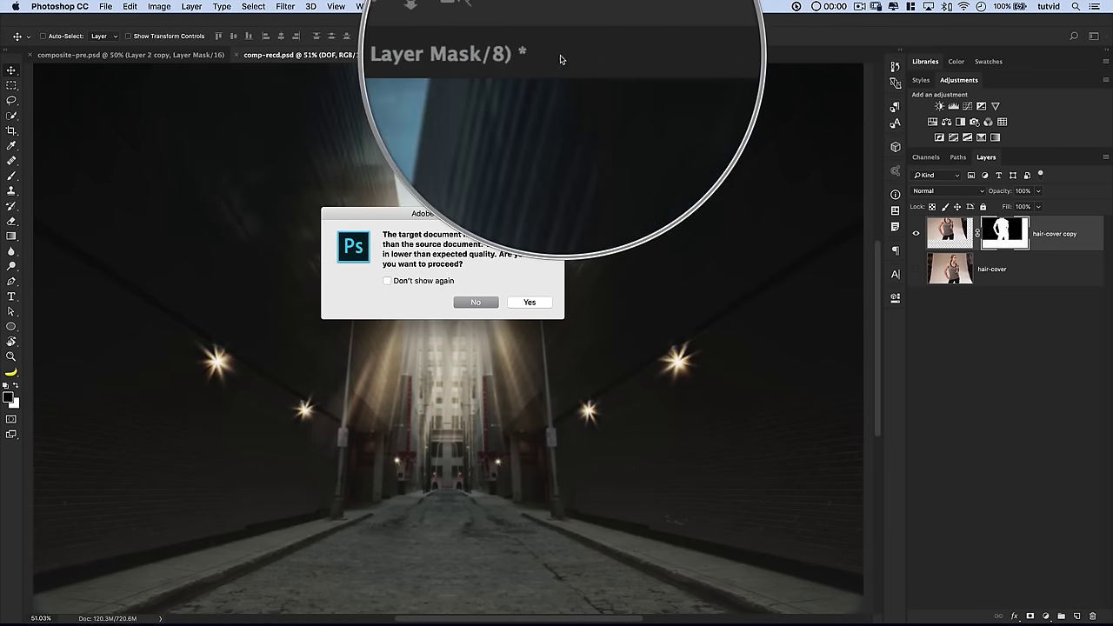
left_click(527, 301)
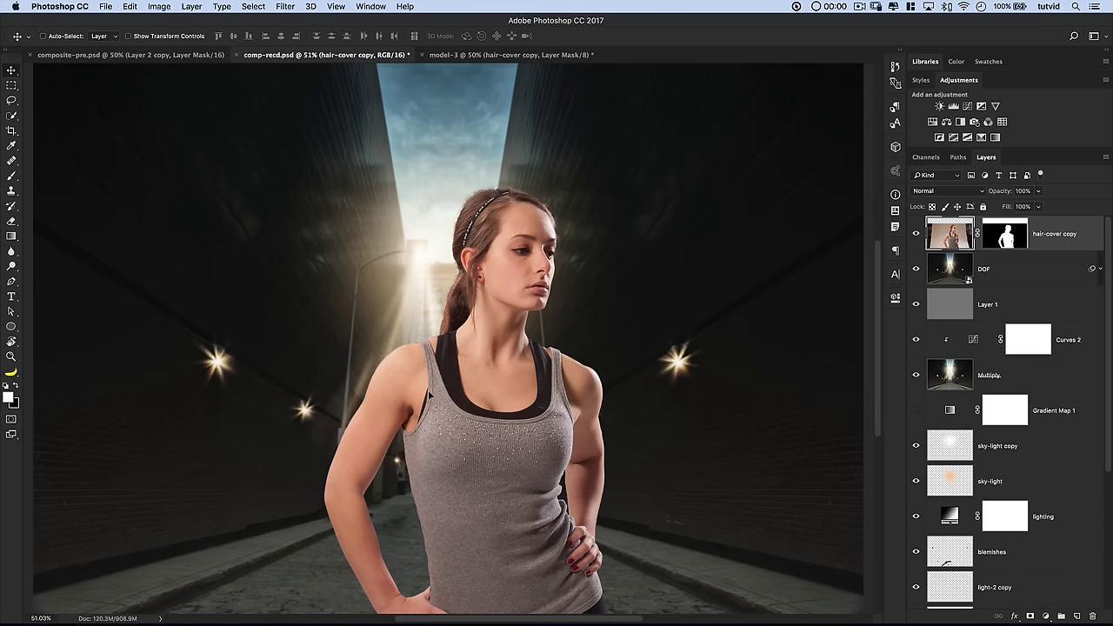
left_click_drag(428, 389, 385, 356)
key("super+minus")
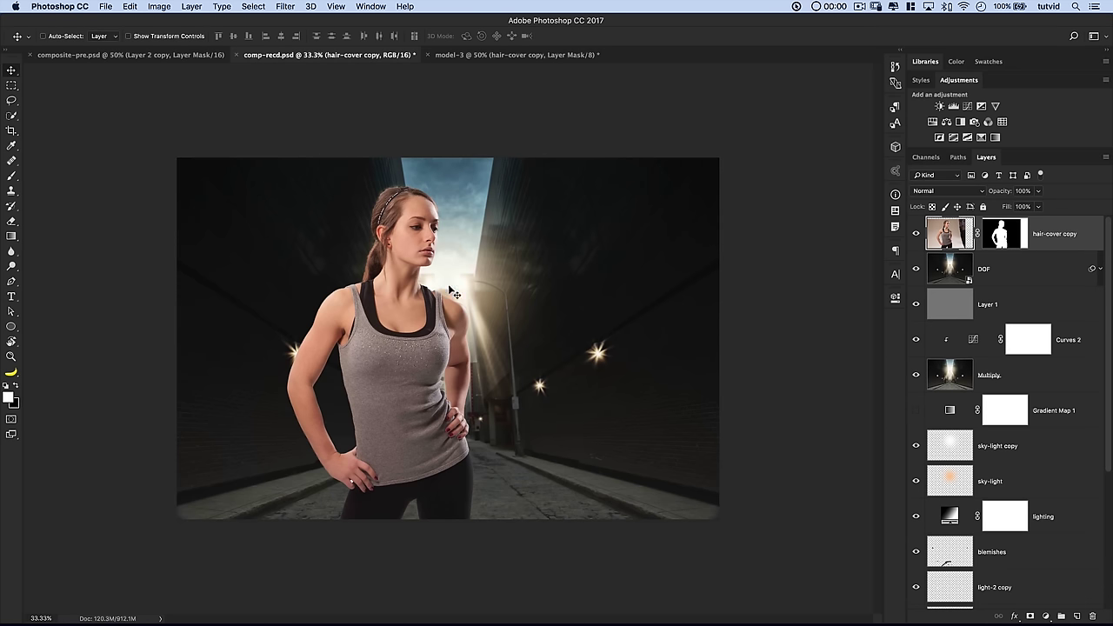
Fine-tune the model's horizontal position in the alley by moving her slightly right and nudging her back a few pixels left
left_click_drag(425, 342, 430, 341)
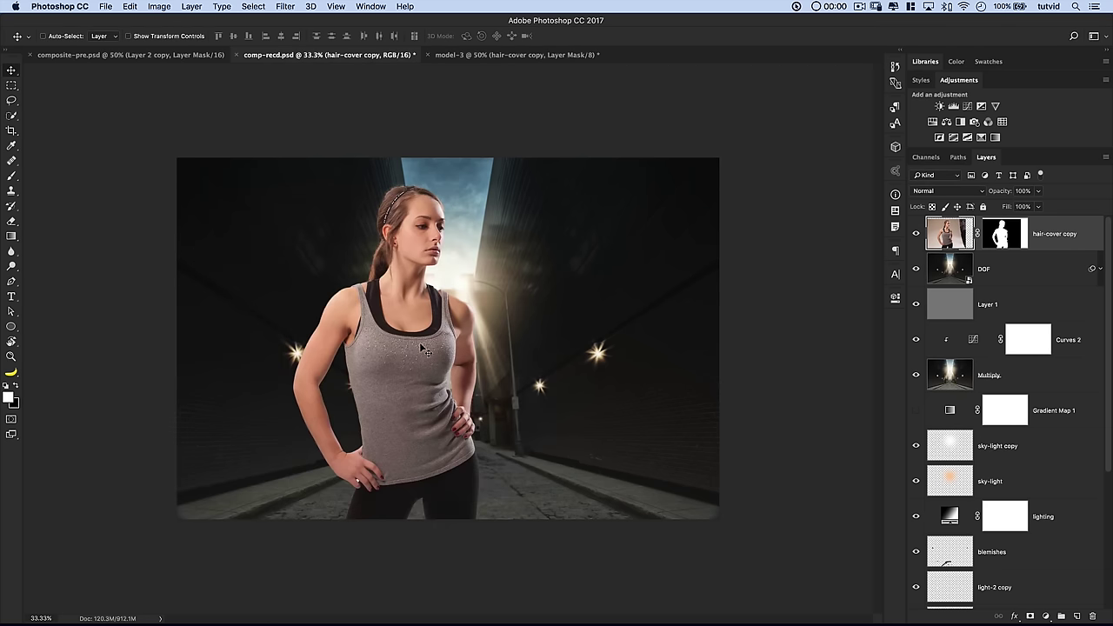
key("Left")
key("Left")
key("Left")
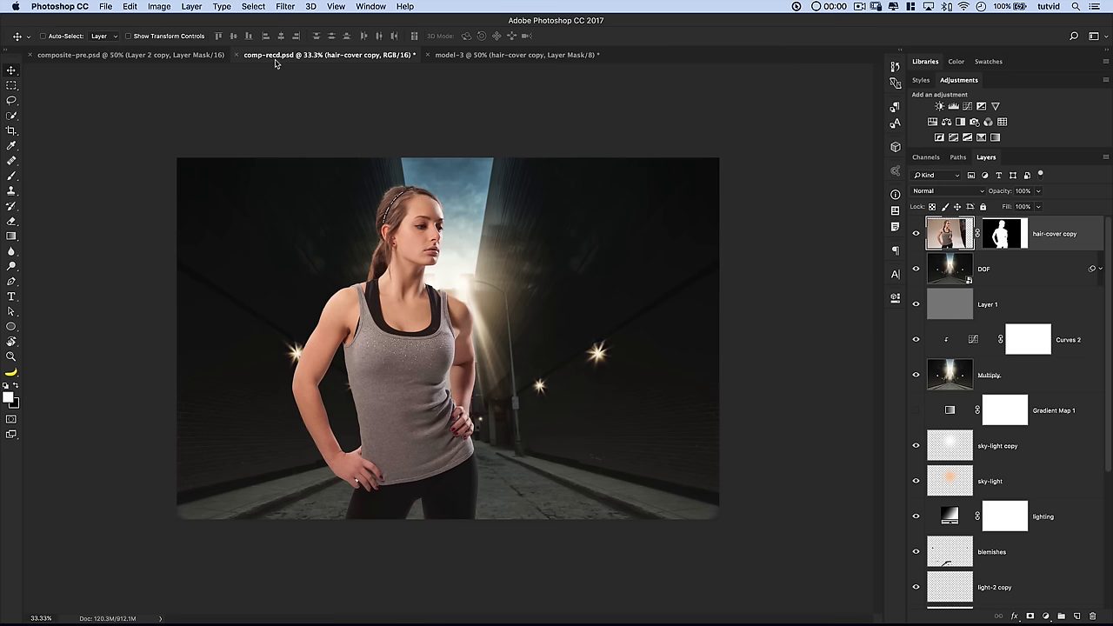
Enlarge the model layer proportionally to about 104.06% with Free Transform
left_click(128, 7)
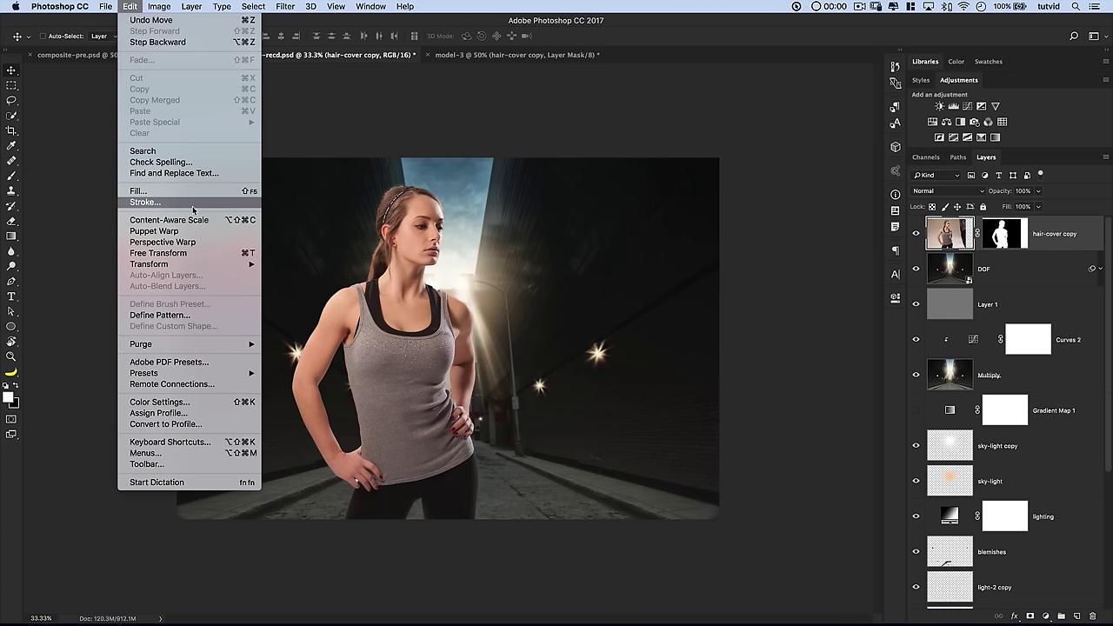
left_click(187, 254)
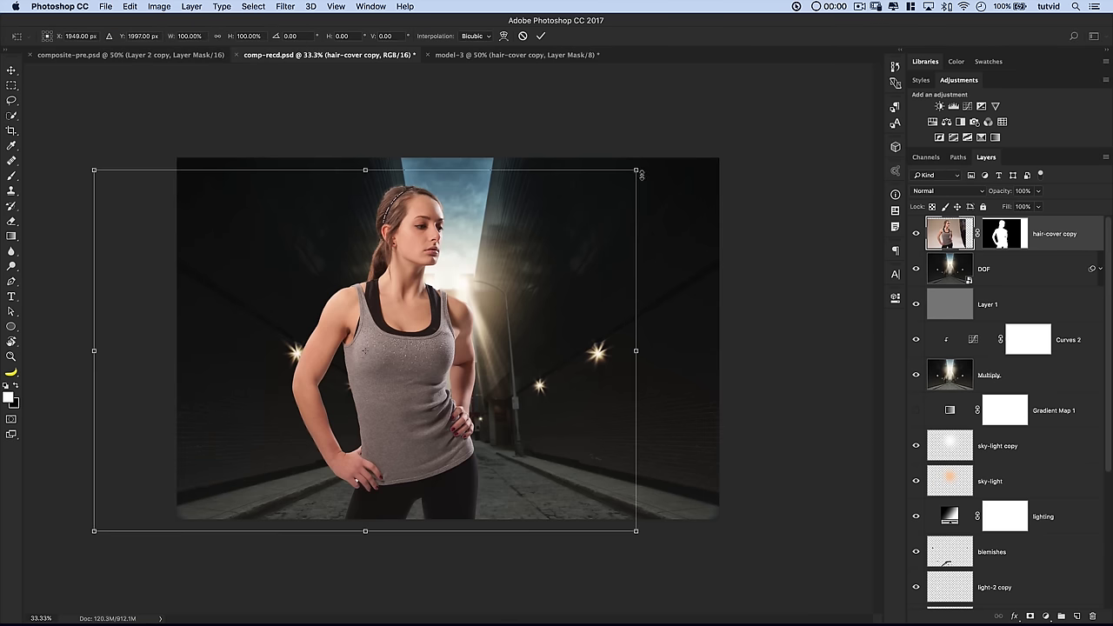
left_click_drag(637, 171, 658, 157)
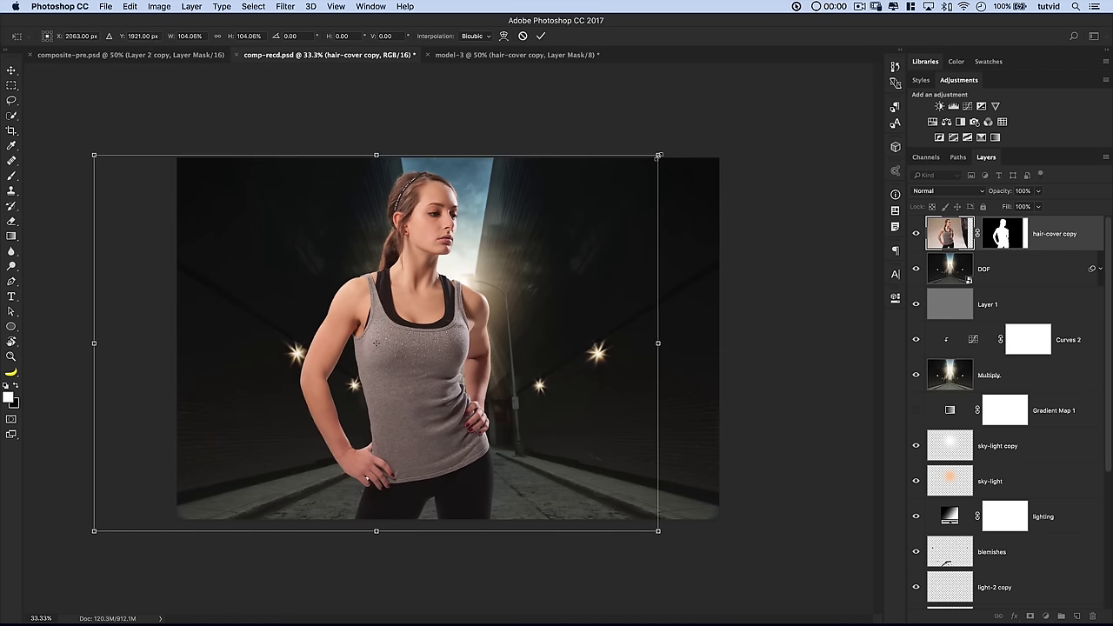
Shift the enlarged model left and down to X 1933 px and Y 1951 px, and apply the transform
key("shift+Left")
key("shift+Left")
key("shift+Left")
key("shift+Left")
key("shift+Left")
key("shift+Left")
key("shift+Left")
key("shift+Left")
key("shift+Left")
key("shift+Left")
key("shift+Left")
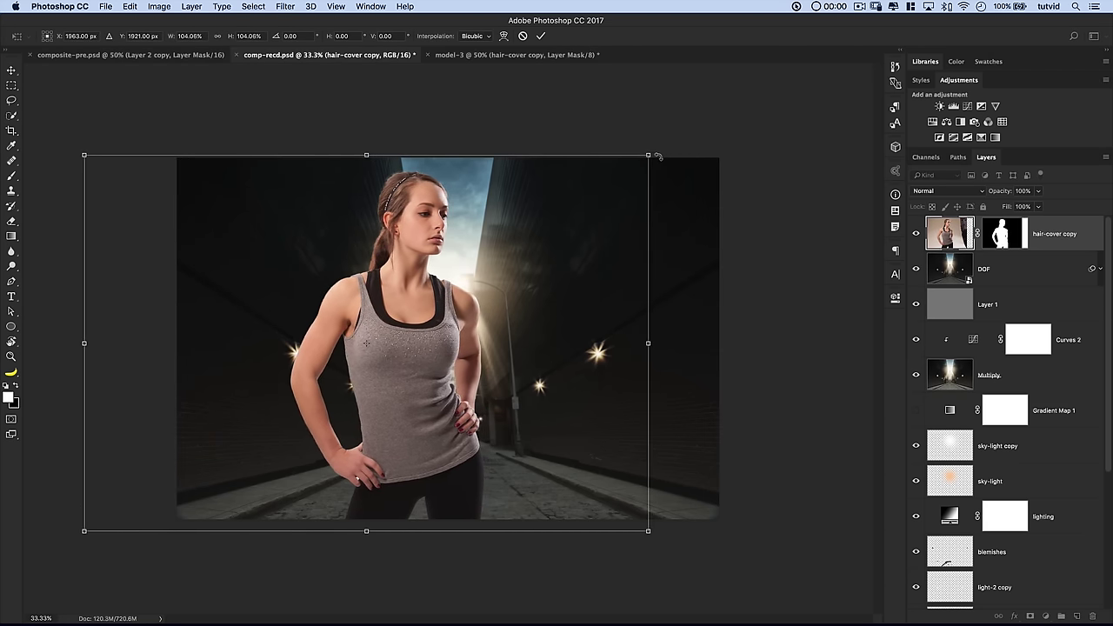
key("shift+Left")
key("shift+Down")
key("shift+Down")
key("shift+Down")
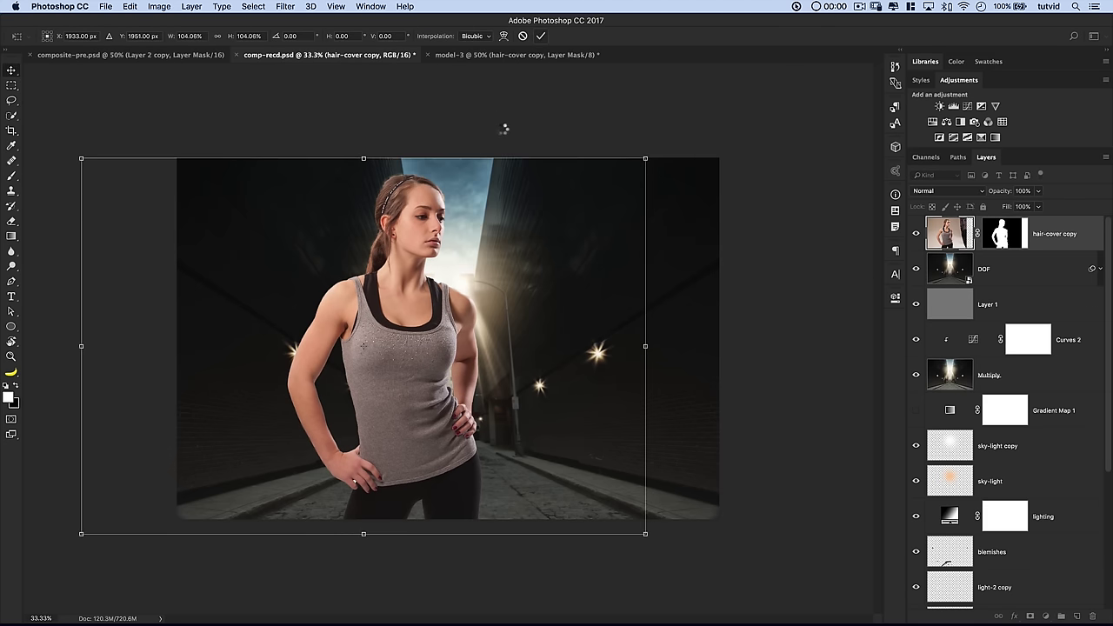
key("Return")
Close the model-3 document without saving its changes
left_click(506, 55)
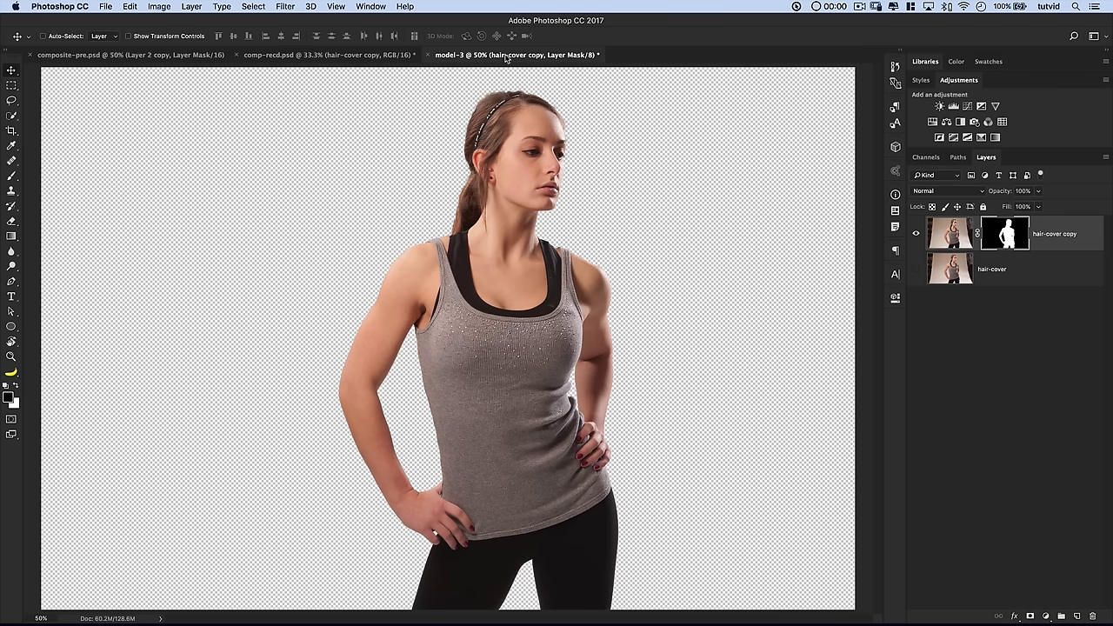
left_click(430, 55)
left_click(527, 218)
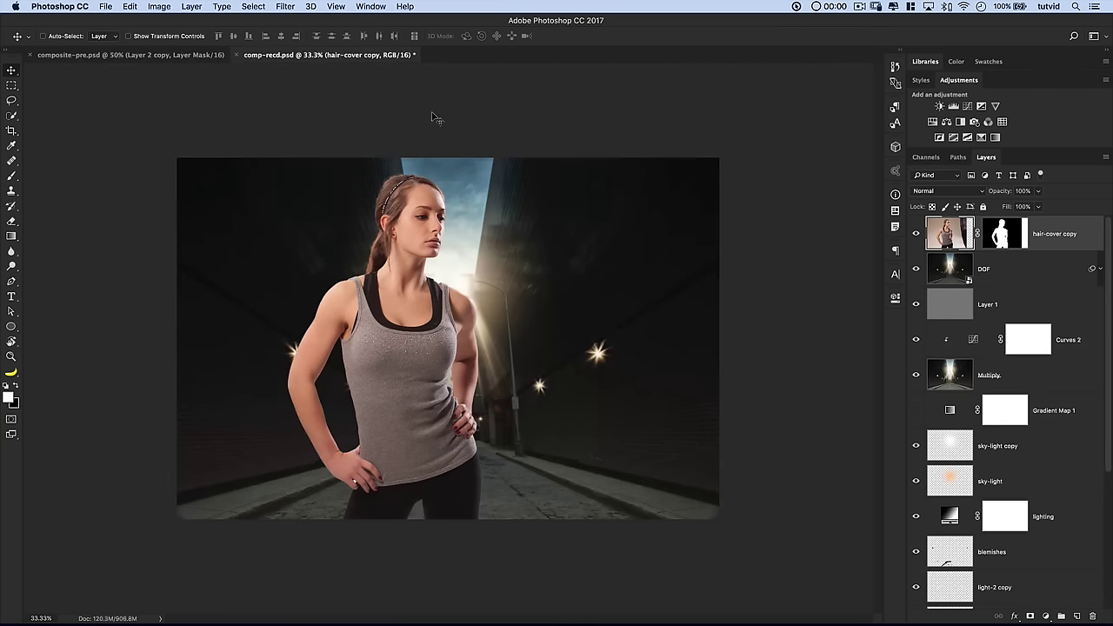
Open model.dng in Camera Raw, try 16 Bits/Channel in its workflow options, and cancel both the options and the import
key("super+o")
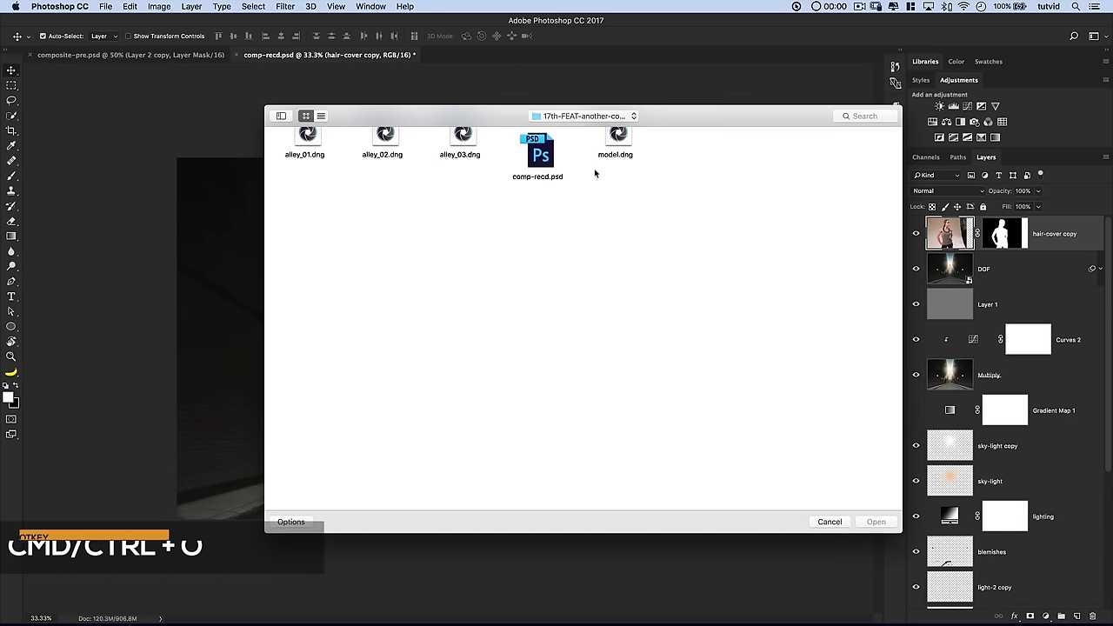
double_click(617, 153)
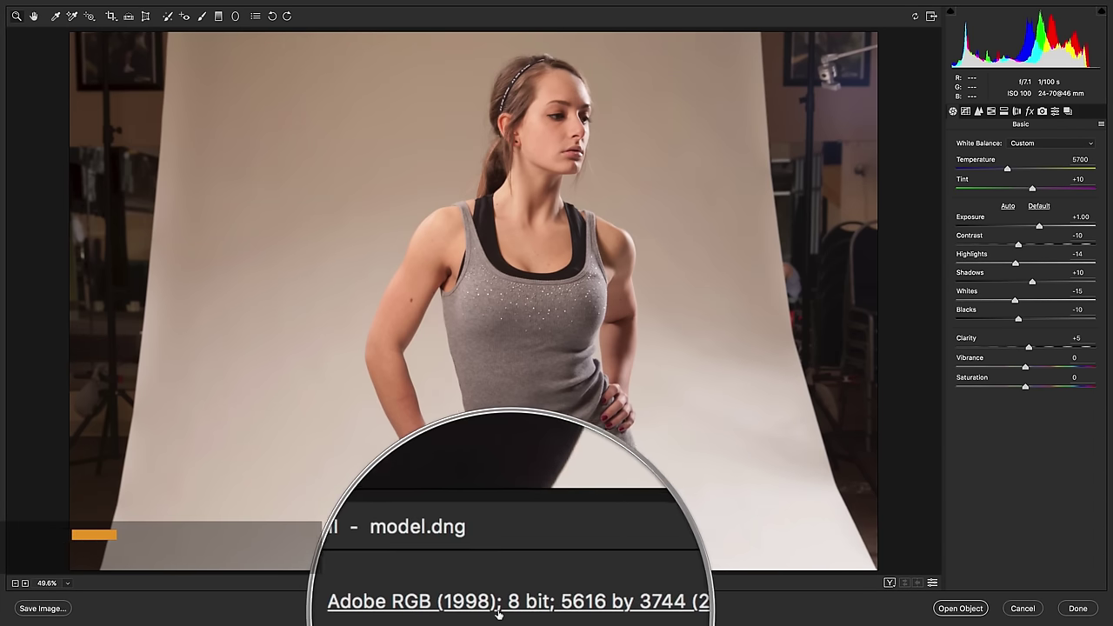
left_click(548, 607)
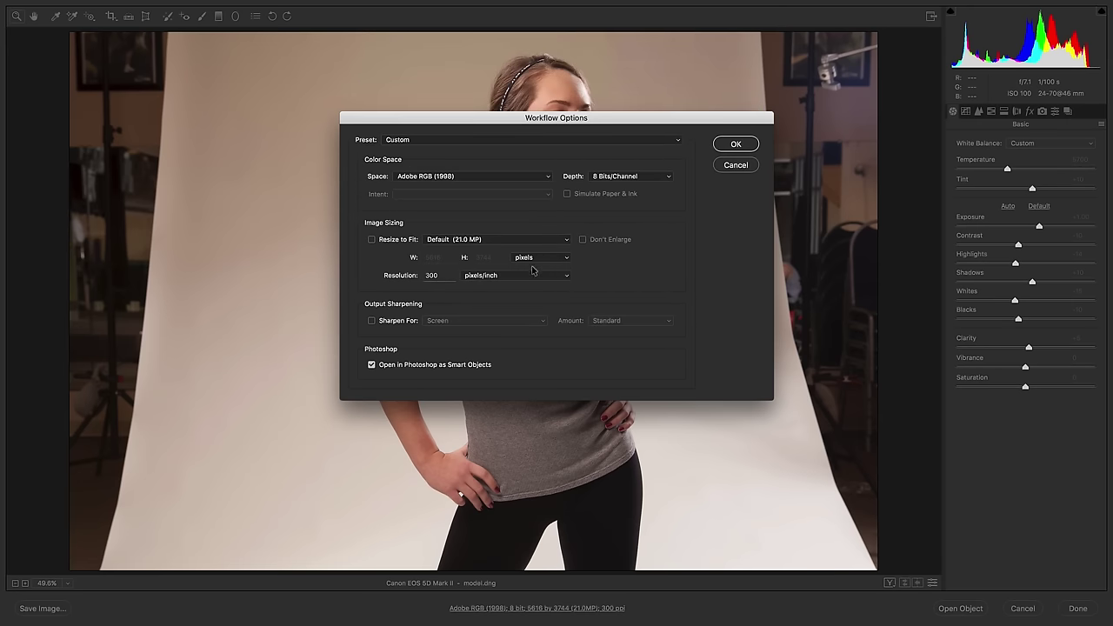
left_click(609, 176)
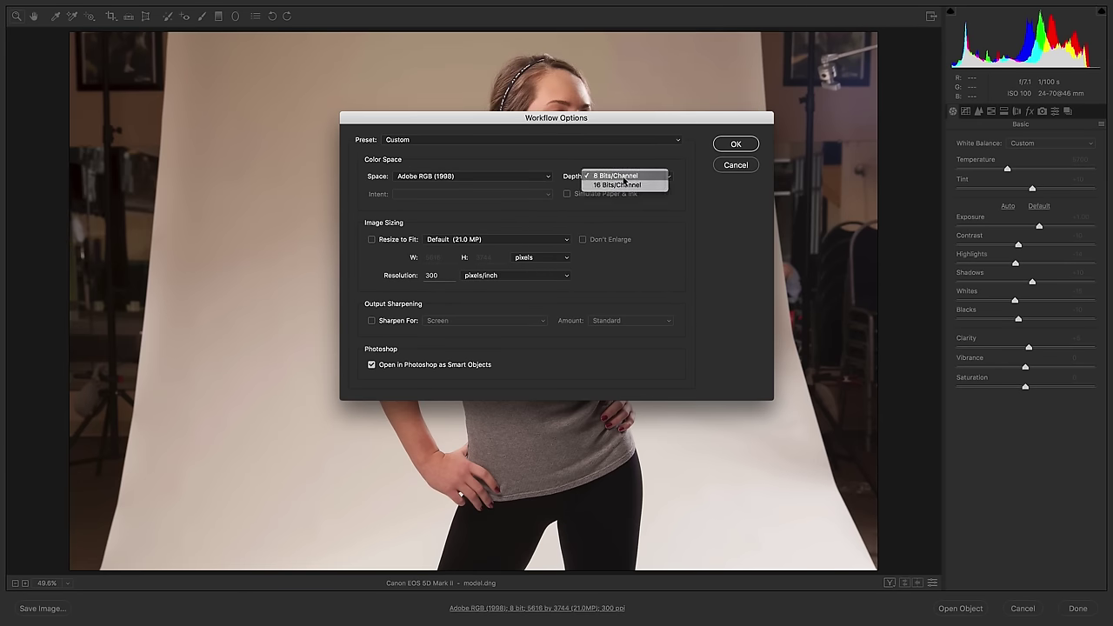
left_click(622, 184)
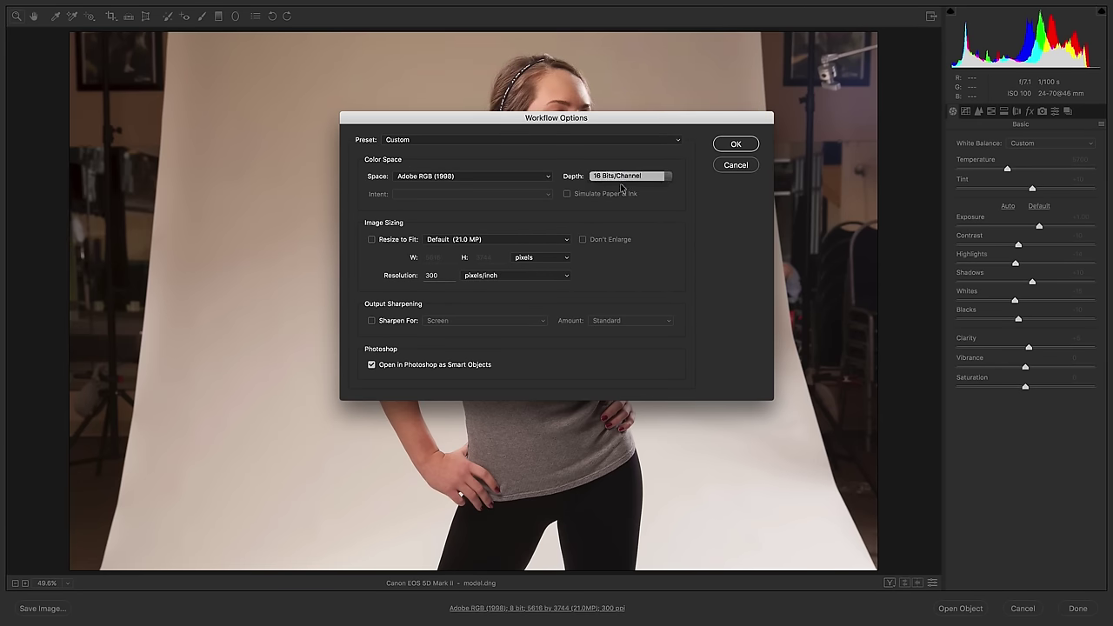
left_click(735, 166)
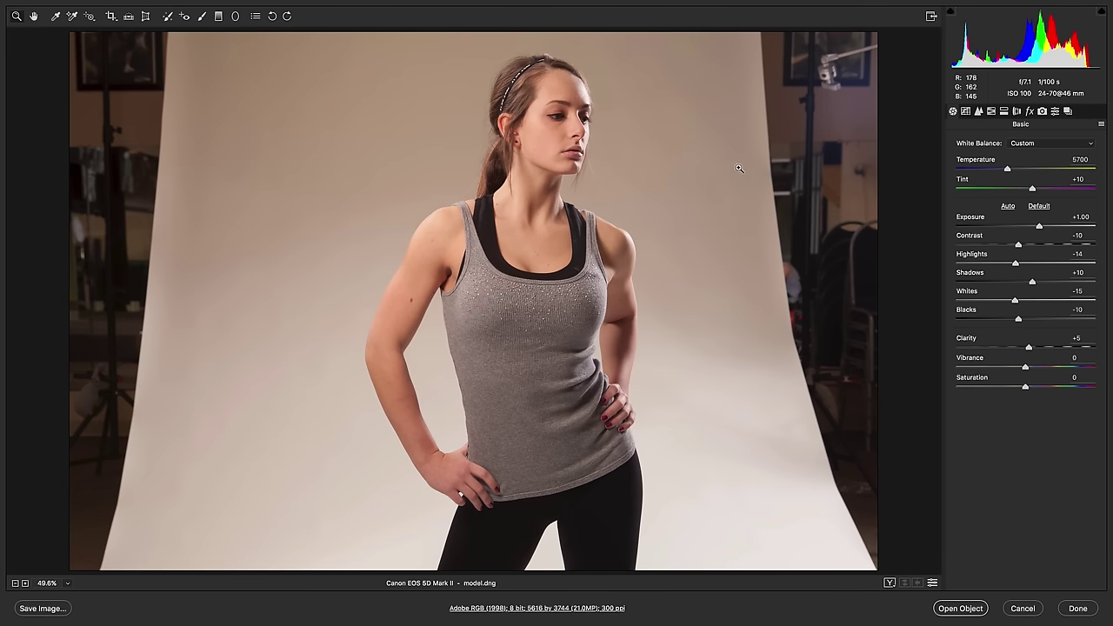
left_click(1022, 610)
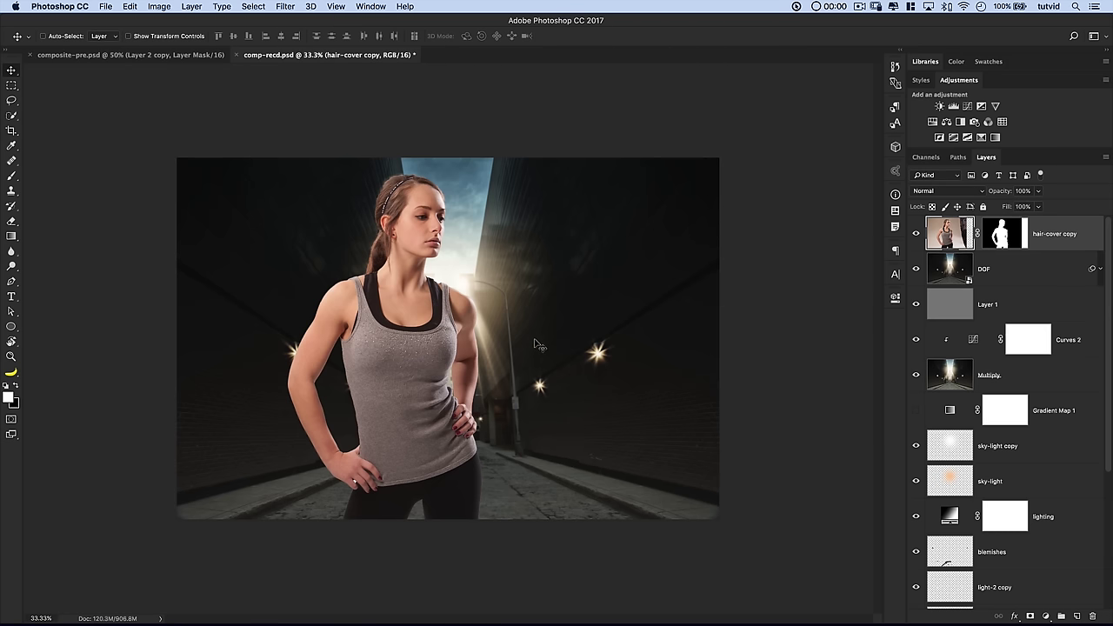
Show the hair-cover copy mask on its own and select the strips along its upper and right edges that contain white
key("z")
left_click(435, 311)
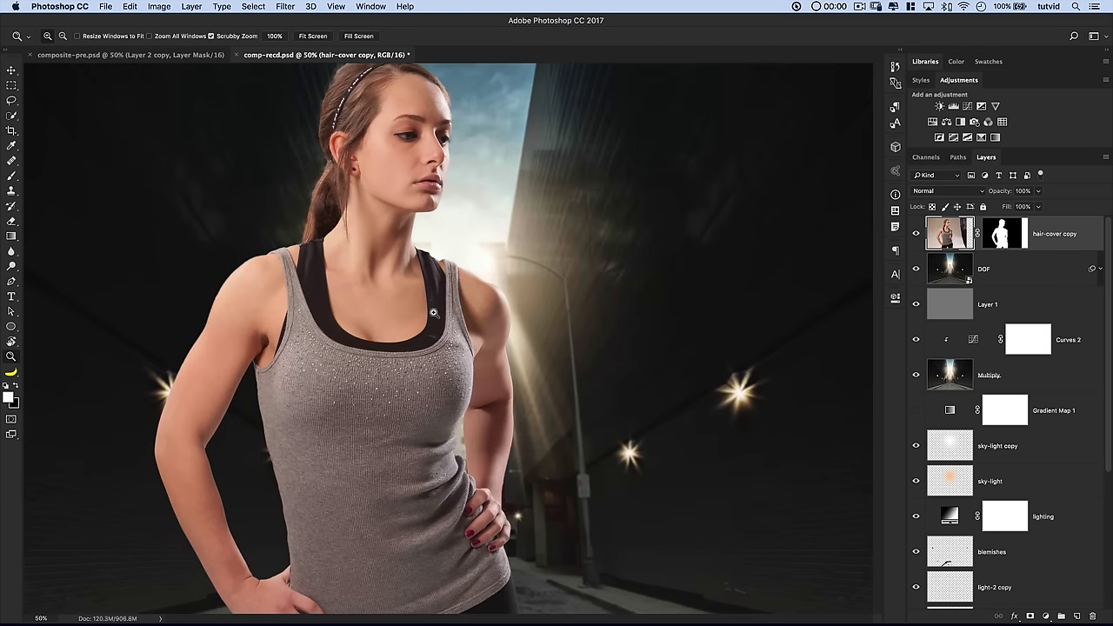
left_click(435, 311)
left_click_drag(531, 522, 546, 456)
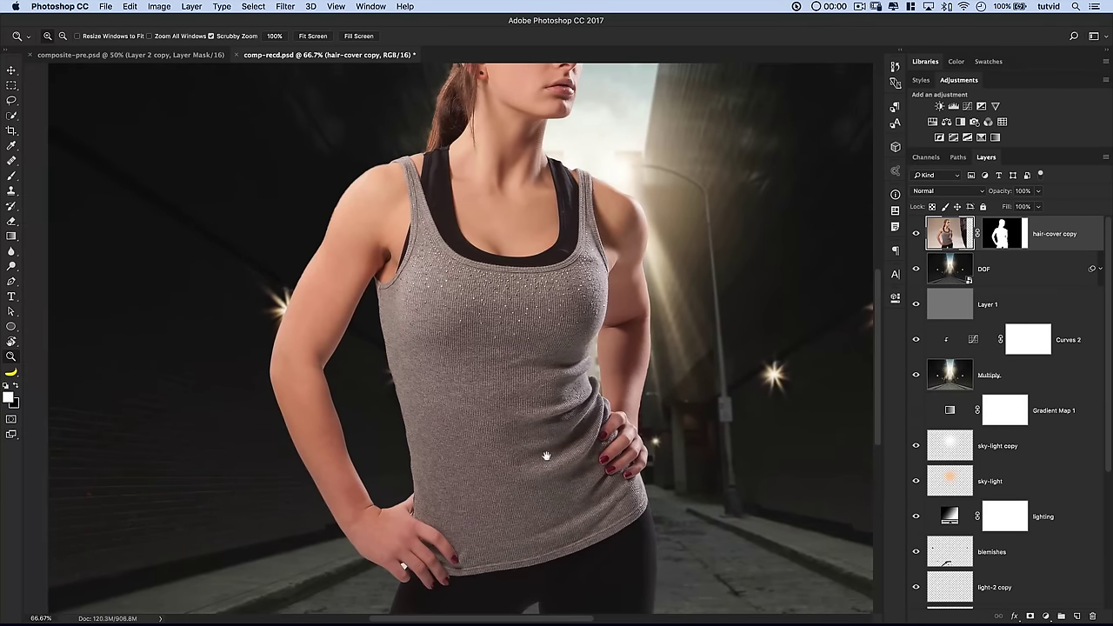
left_click(545, 458, "alt")
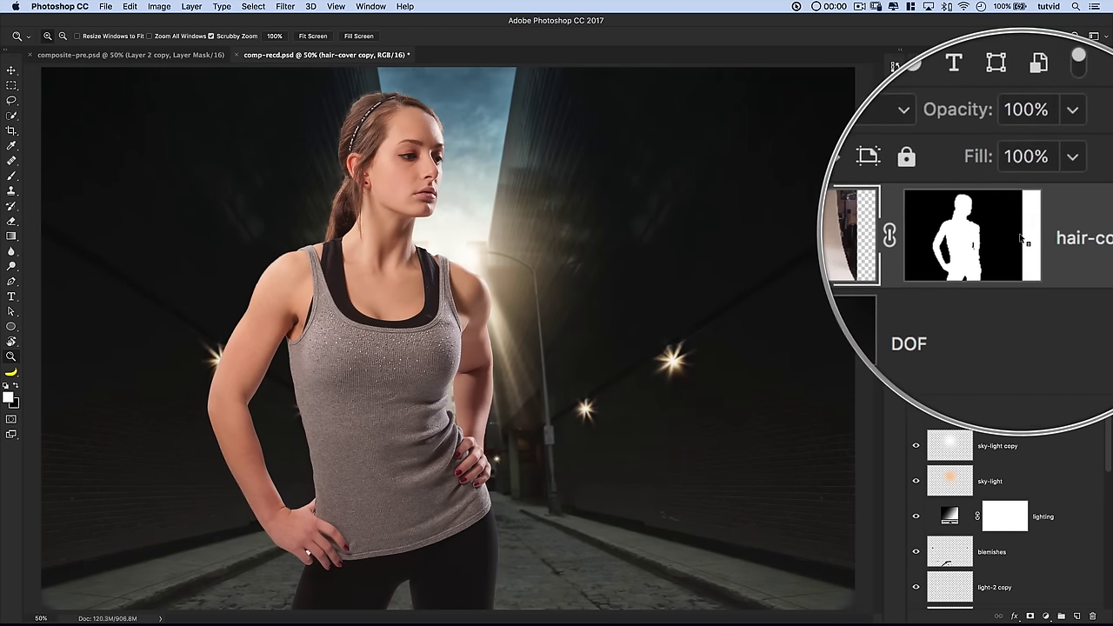
left_click(1007, 235, "alt")
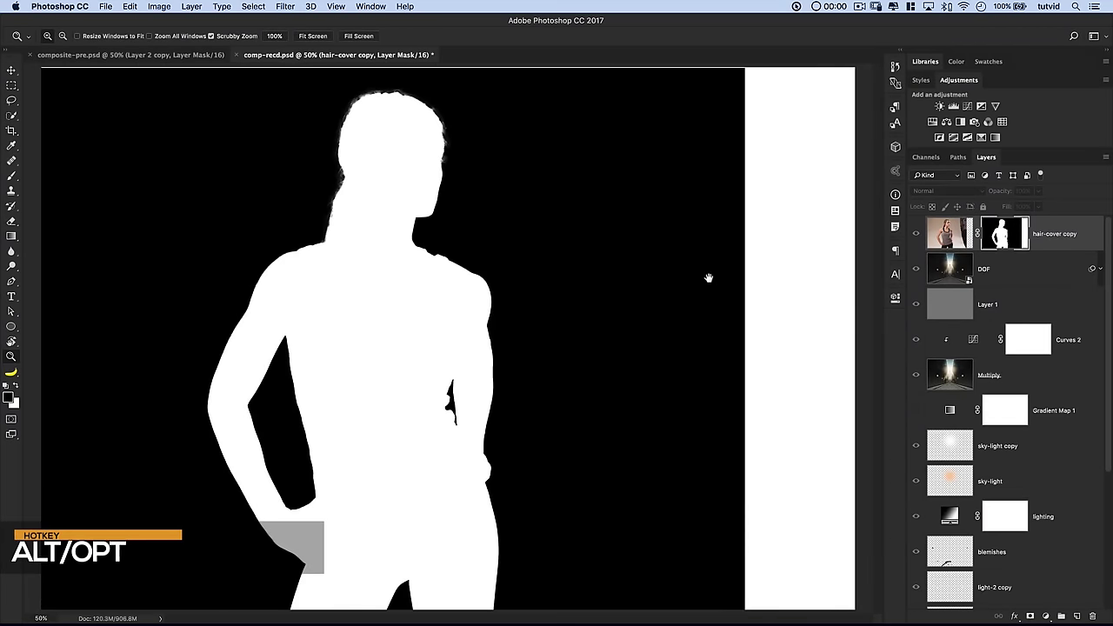
left_click(662, 269, "alt")
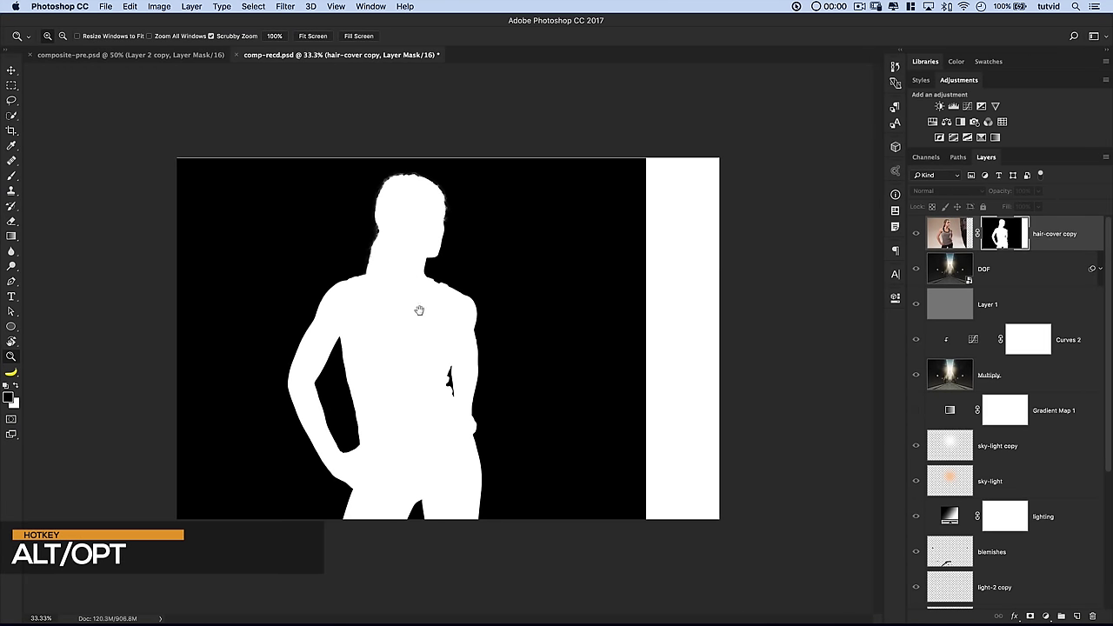
left_click(11, 85)
left_click_drag(149, 140, 768, 167)
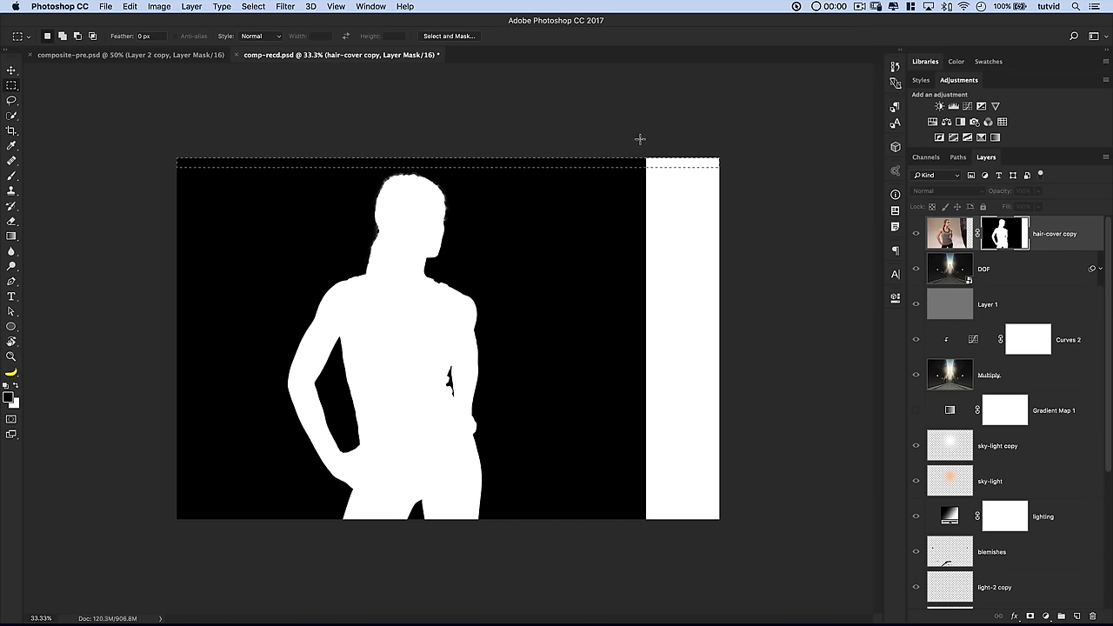
left_click_drag(631, 135, 826, 578)
Fill the selected mask strips with the black foreground colour at 100% opacity
left_click(138, 6)
left_click(181, 156)
left_click(122, 7)
left_click(158, 186)
left_click(130, 6)
left_click(153, 191)
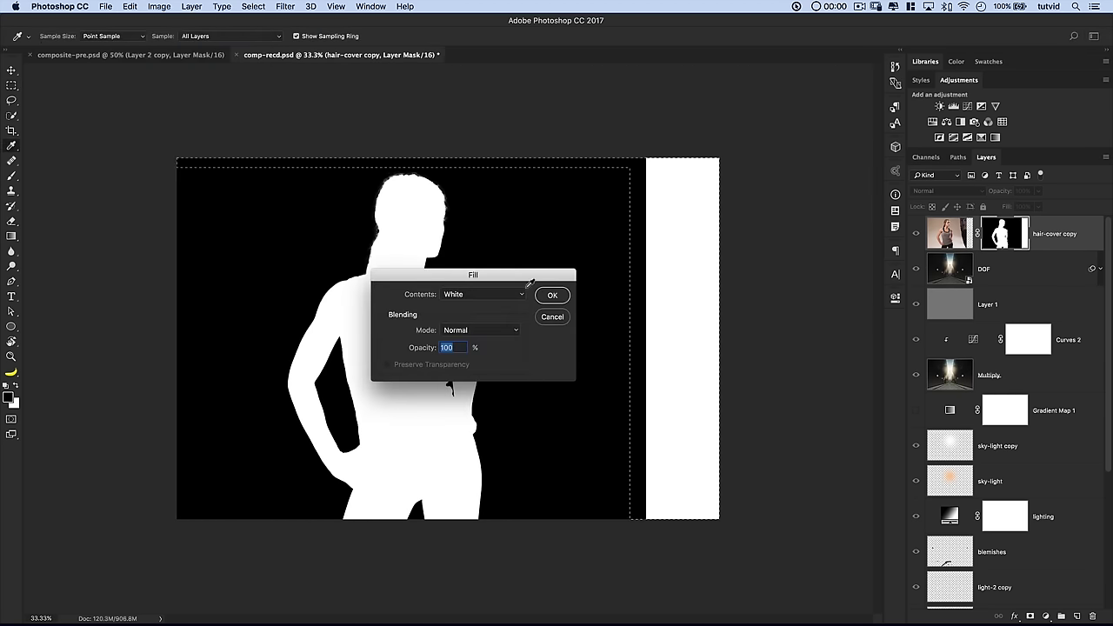
left_click(470, 294)
left_click(474, 200)
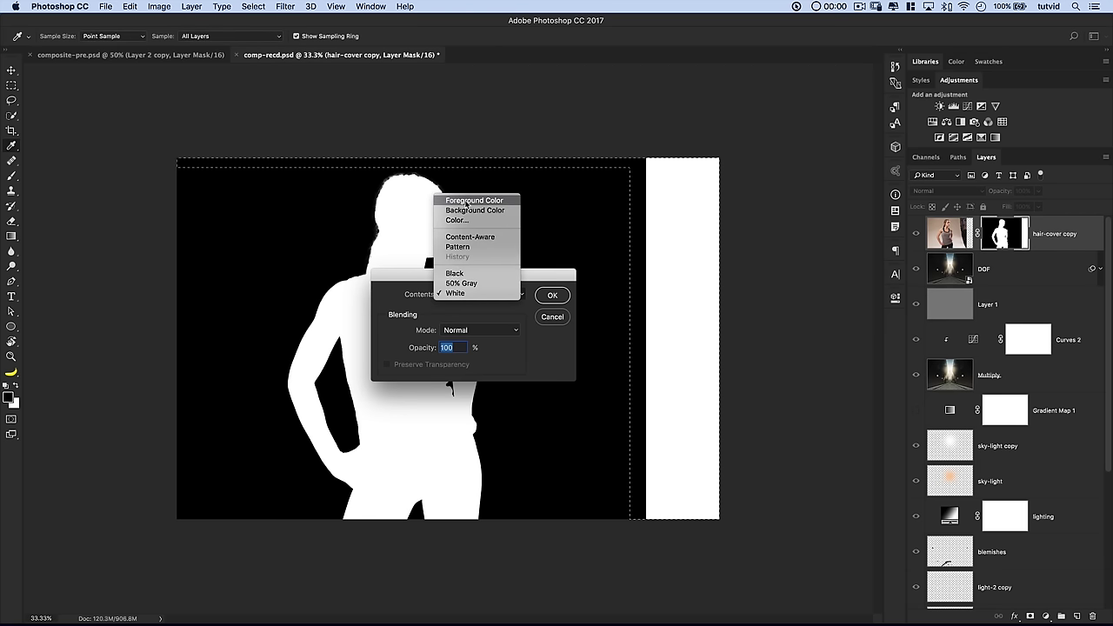
left_click(551, 295)
key("m")
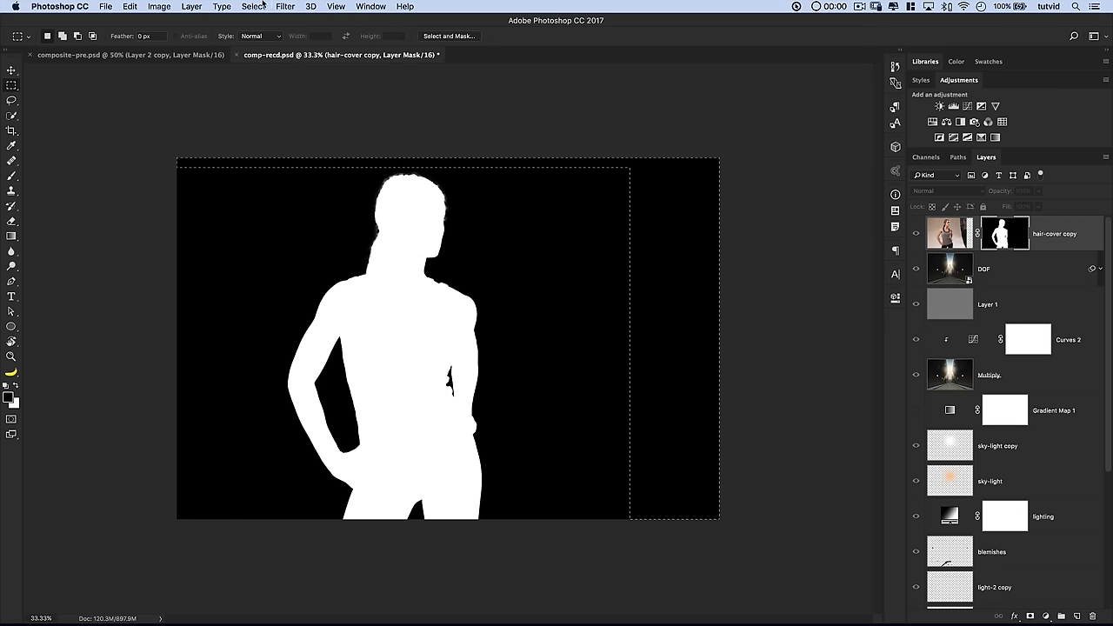
Deselect the mask strips and return from the mask view to the full composite
left_click(253, 6)
left_click(262, 31)
left_click(1019, 236, "alt")
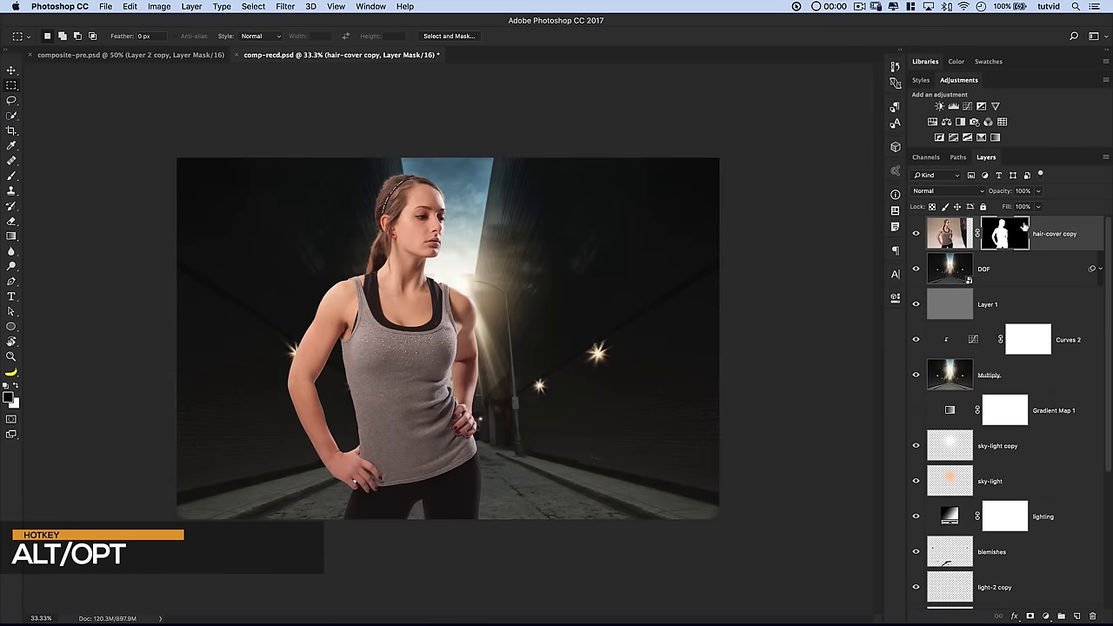
Examine the model's cutout edges at 200% around the hand, hips, shoulder, face and hair for masking flaws
key("z")
mouse_move(356, 452)
left_mouse_down()
mouse_move(285, 464)
mouse_move(388, 186)
mouse_move(353, 437)
mouse_move(451, 321)
mouse_move(513, 148)
left_mouse_up()
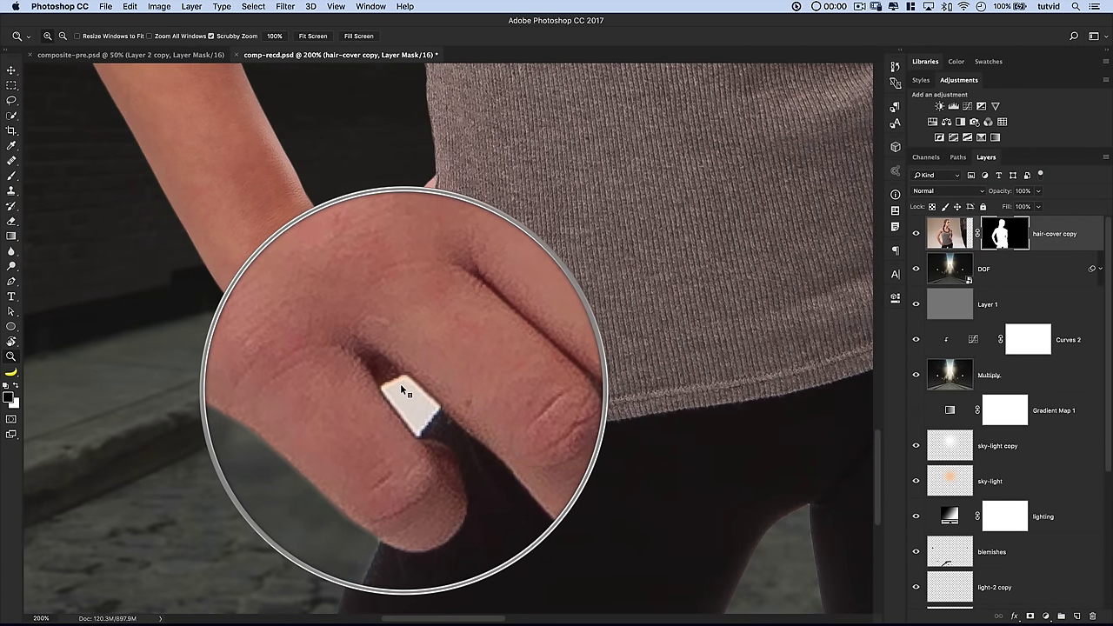
scroll(594, 430, "right", 10)
scroll(595, 429, "down", 4)
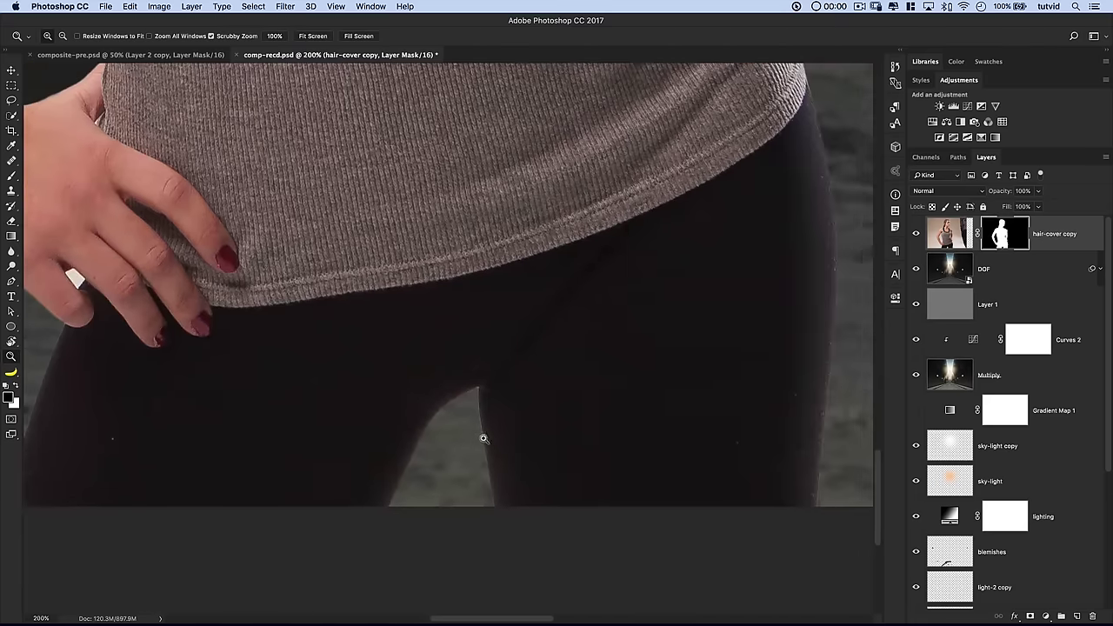
left_click_drag(730, 292, 502, 450)
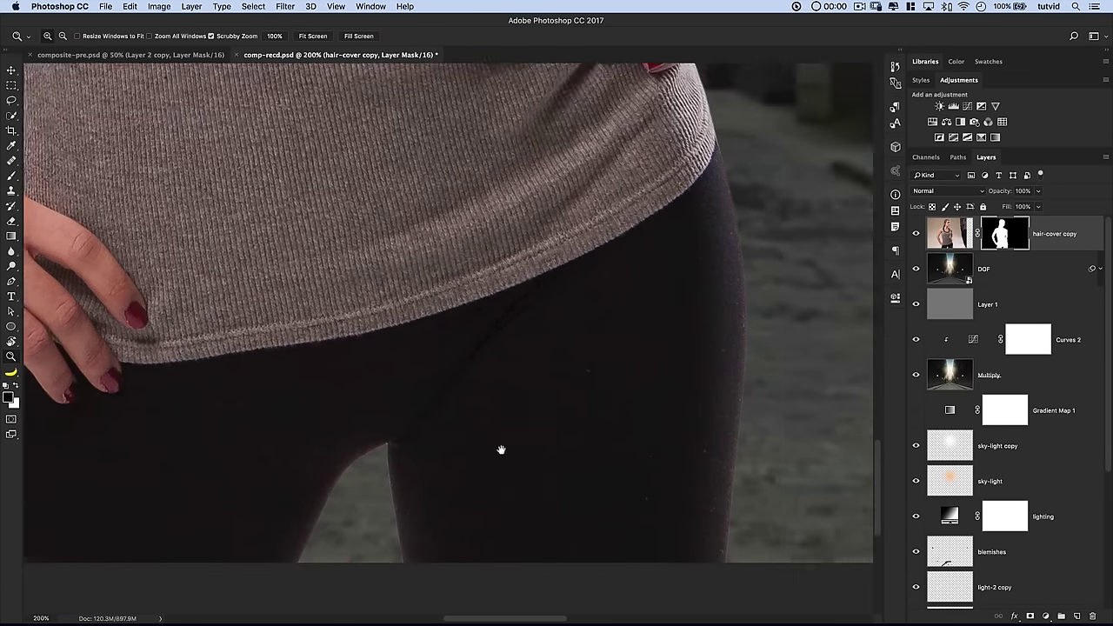
left_click_drag(531, 187, 392, 527)
left_click_drag(379, 417, 373, 269)
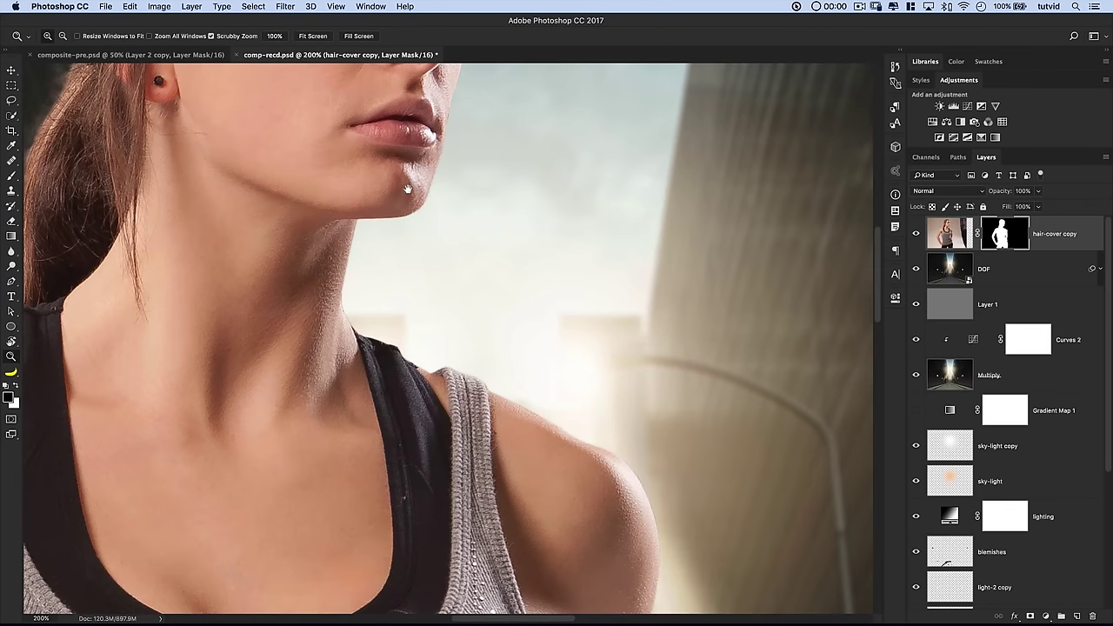
left_click_drag(408, 189, 290, 562)
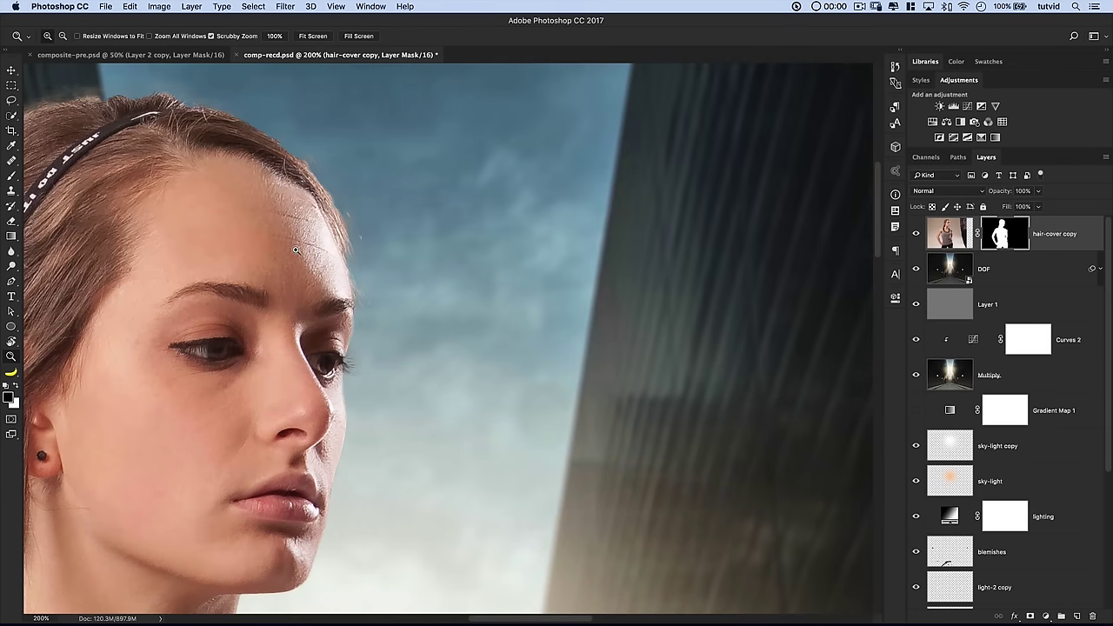
left_click_drag(304, 184, 520, 357)
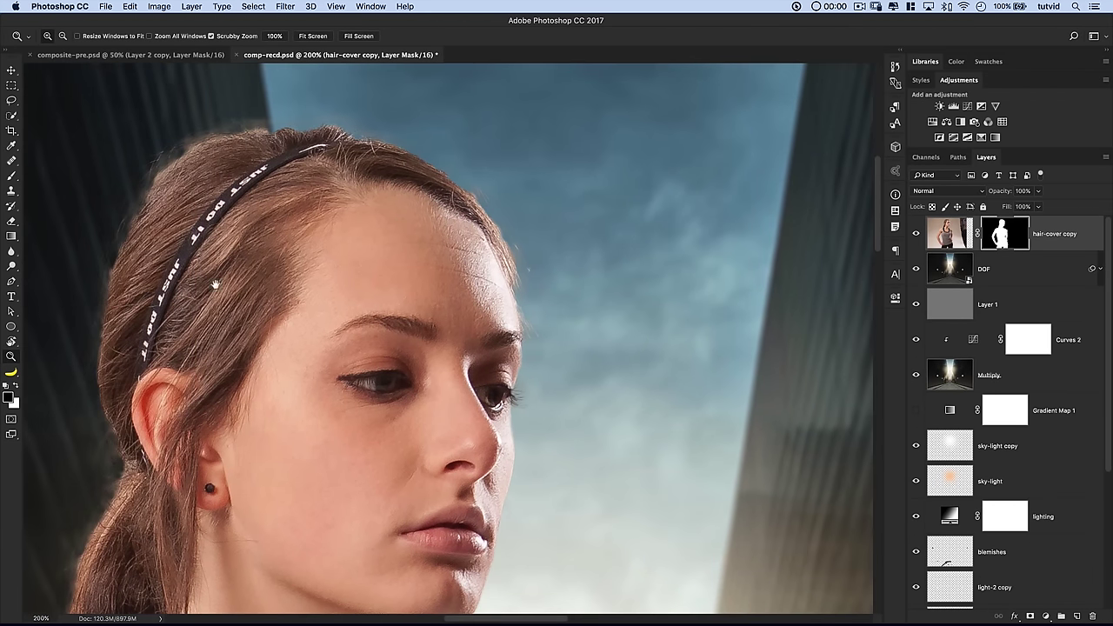
left_click_drag(215, 284, 423, 286)
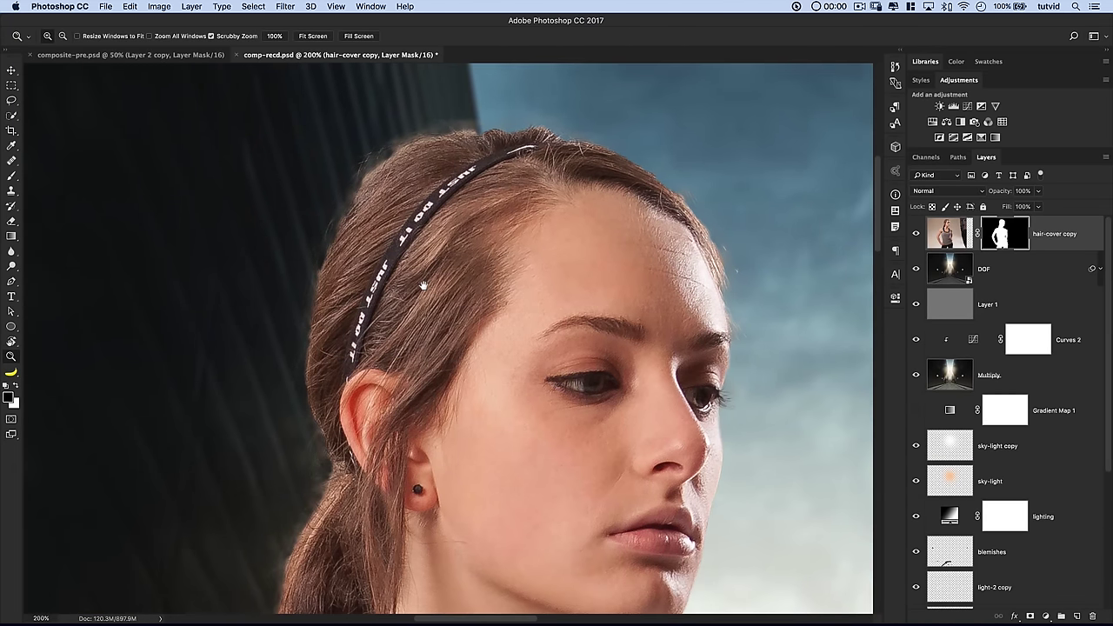
Paint black along the back edge of the hair on the layer mask with a soft 114 px Brush in Soft Light mode
left_click(14, 177)
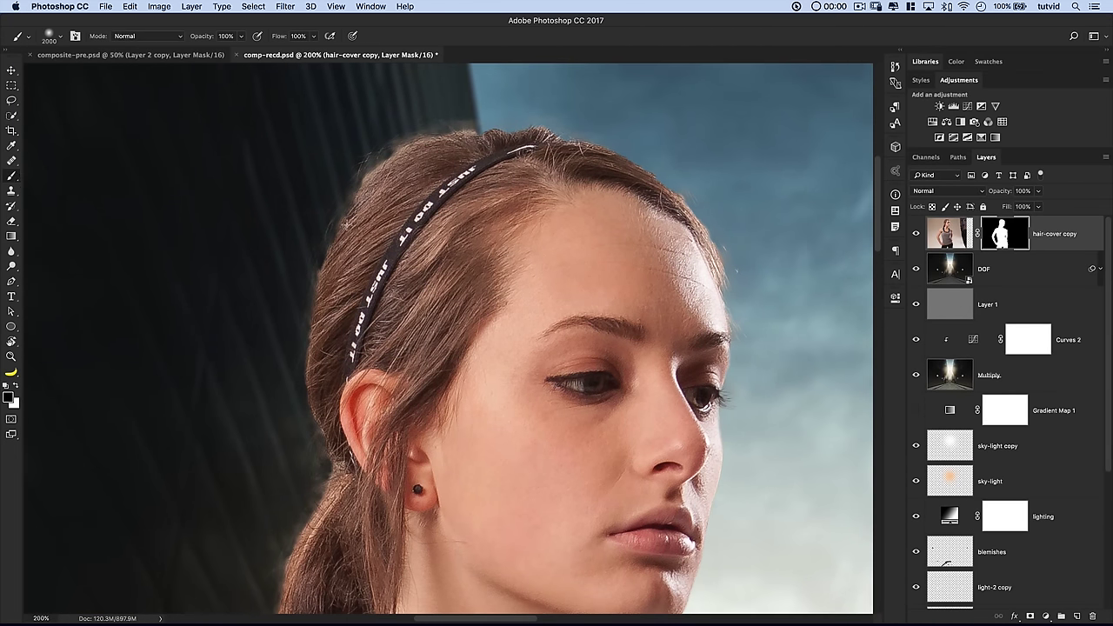
right_click(346, 227)
left_click_drag(472, 256, 448, 253)
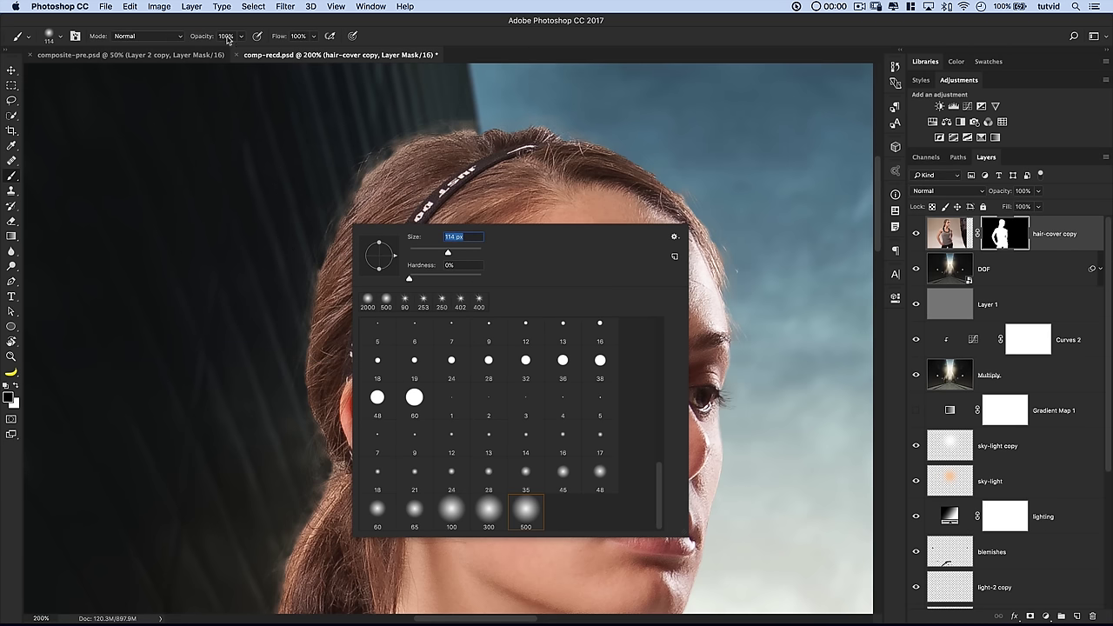
left_click(152, 38)
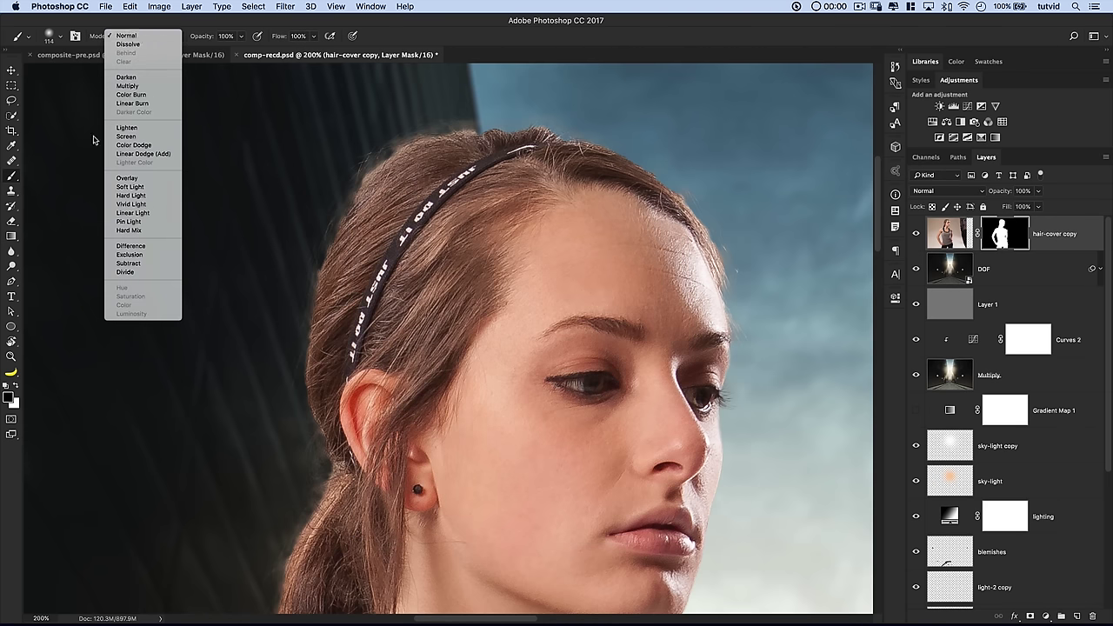
left_click(131, 187)
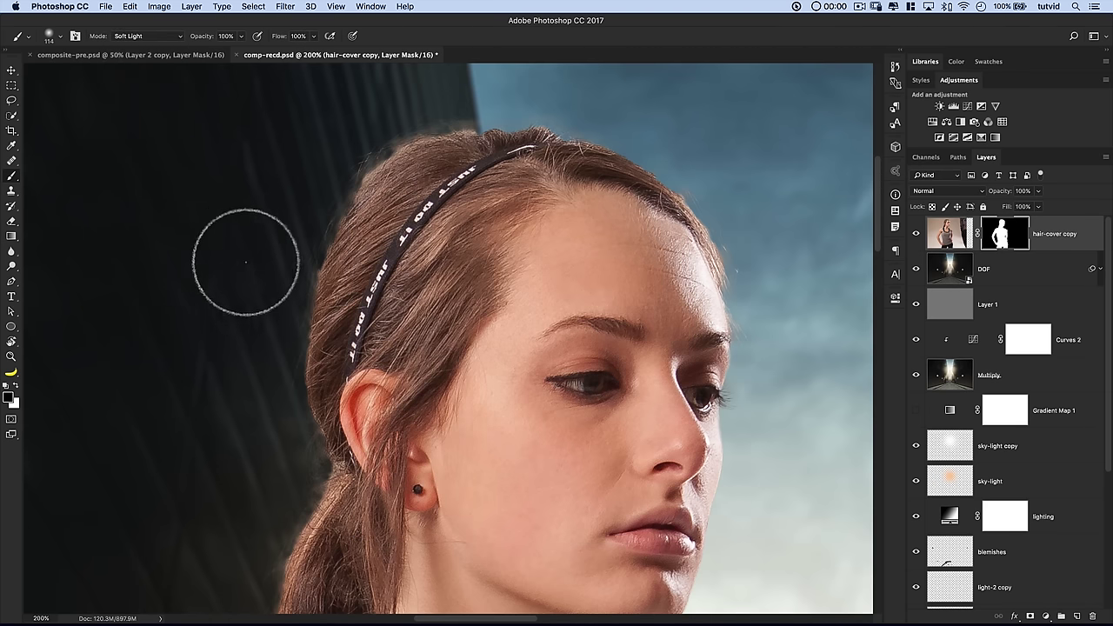
mouse_move(298, 278)
left_mouse_down()
mouse_move(280, 309)
mouse_move(320, 287)
mouse_move(304, 318)
mouse_move(328, 196)
mouse_move(357, 167)
left_mouse_up()
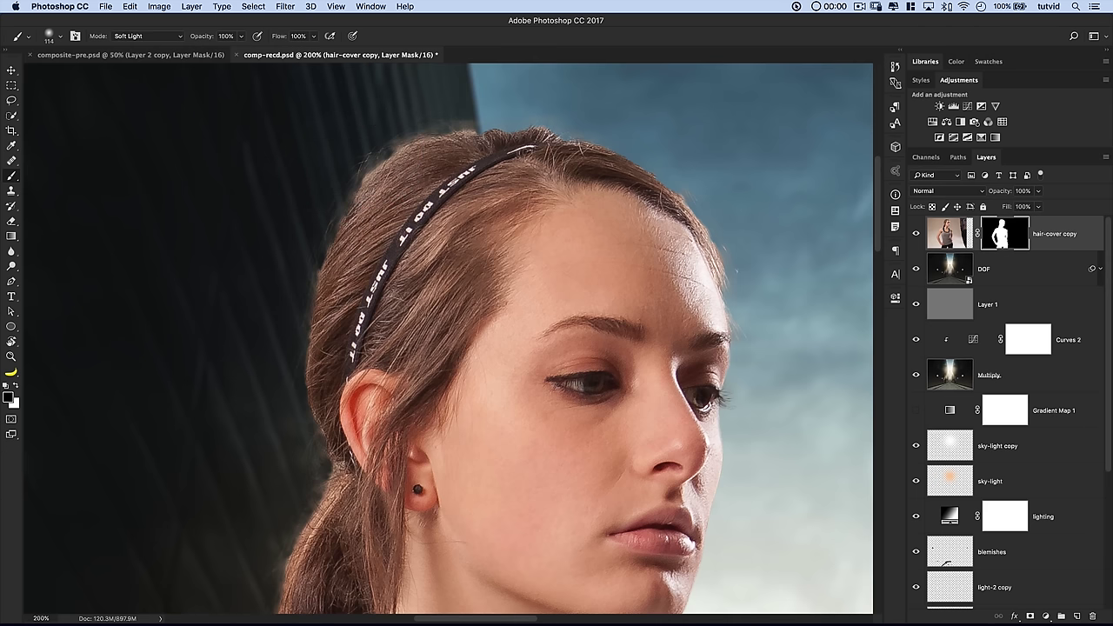
Show the mask on its own, paint out the grey fringe around the back and crown of the head, and return to the composite
key("alt+backslash")
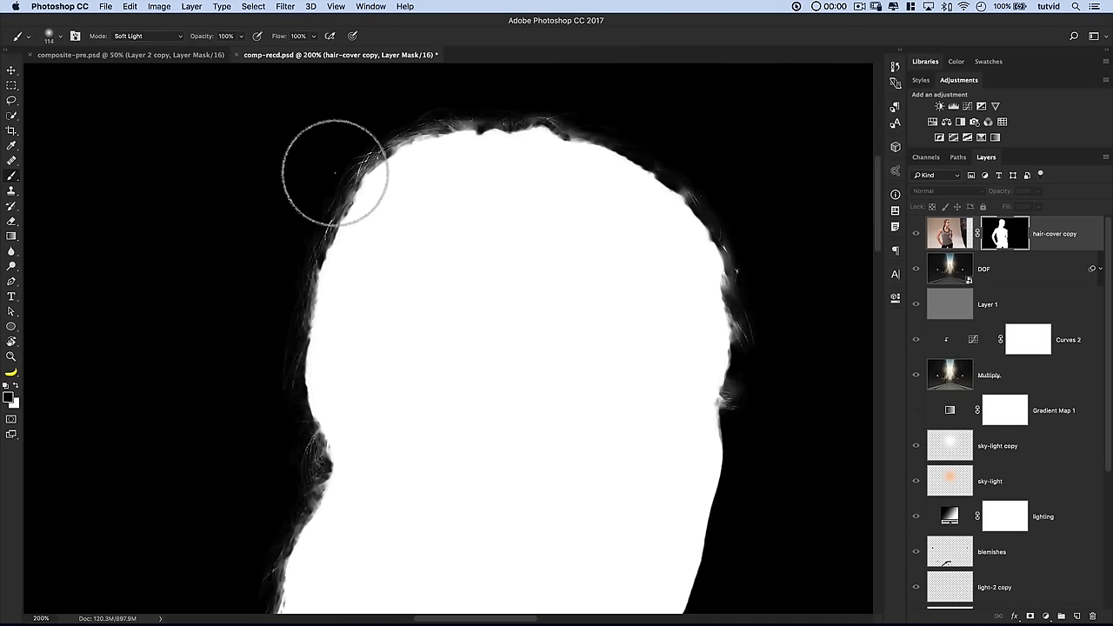
mouse_move(316, 218)
left_mouse_down()
mouse_move(311, 203)
mouse_move(360, 136)
mouse_move(330, 166)
mouse_move(400, 126)
mouse_move(385, 136)
mouse_move(641, 82)
mouse_move(443, 144)
mouse_move(495, 210)
left_mouse_up()
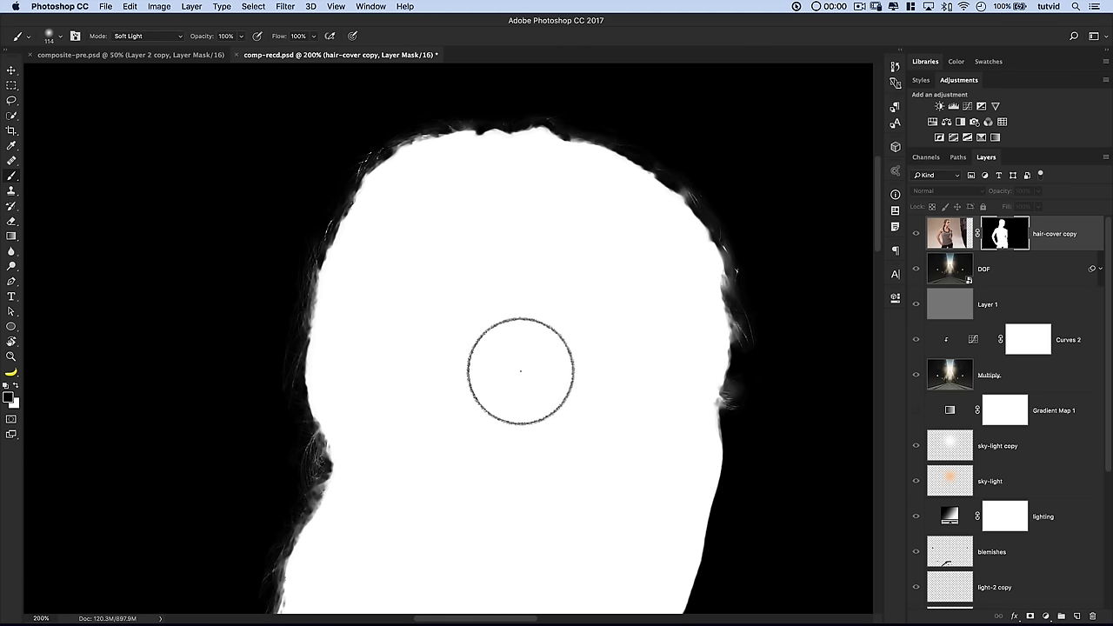
left_click(1004, 231, "alt")
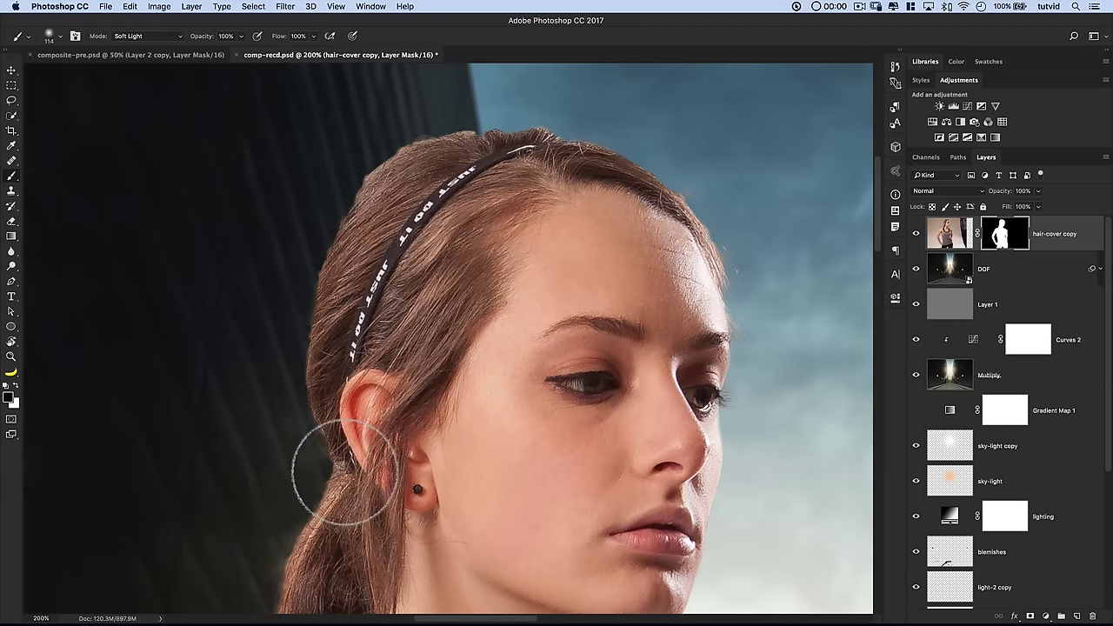
Clean the mask edge along the ponytail, reduce the brush to 50 px and move on to the forehead and eyelash edge
mouse_move(305, 512)
left_mouse_down()
mouse_move(352, 283)
mouse_move(351, 204)
mouse_move(355, 293)
mouse_move(347, 276)
mouse_move(366, 398)
mouse_move(452, 323)
left_mouse_up()
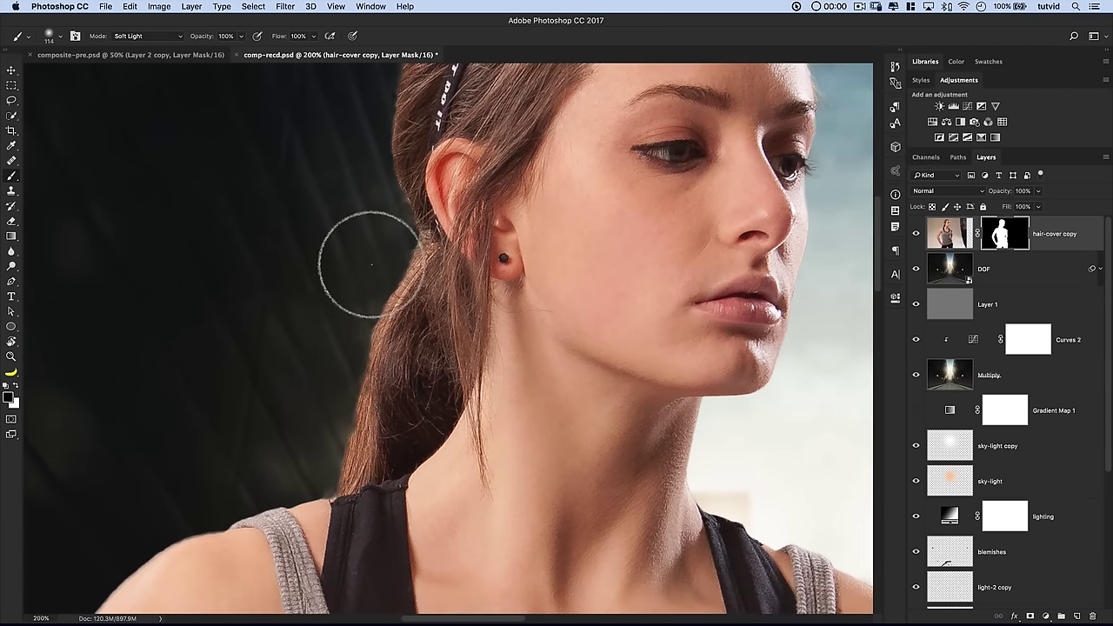
mouse_move(606, 374)
left_mouse_down()
mouse_move(283, 507)
mouse_move(330, 613)
left_mouse_up()
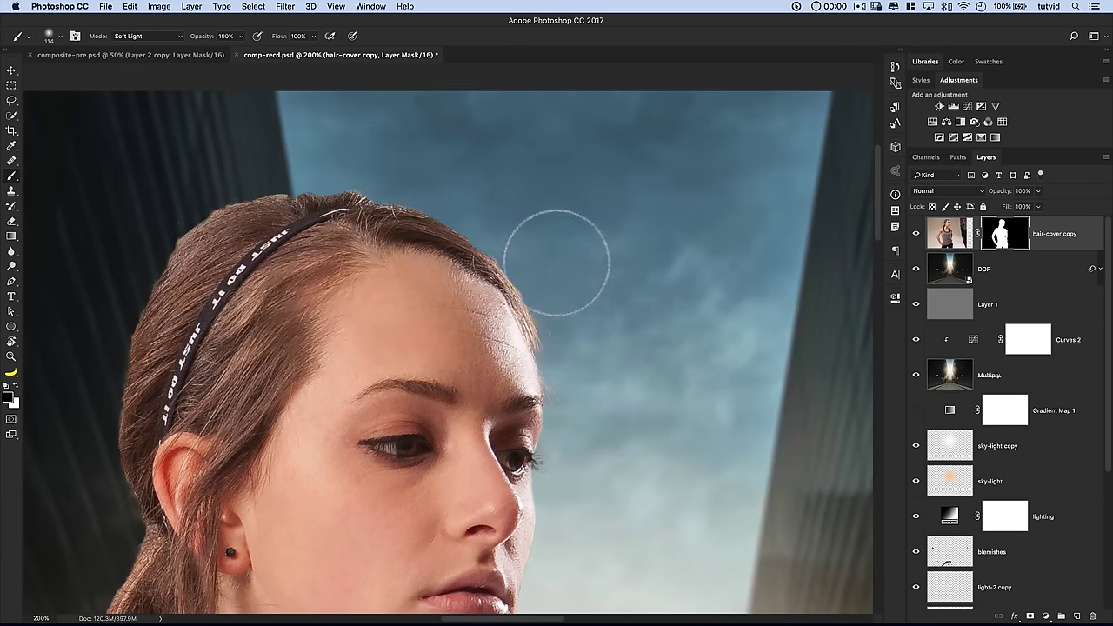
left_click_drag(610, 374, 589, 281)
key("bracketleft")
key("bracketleft")
key("bracketleft")
key("bracketleft")
key("bracketleft")
key("bracketleft")
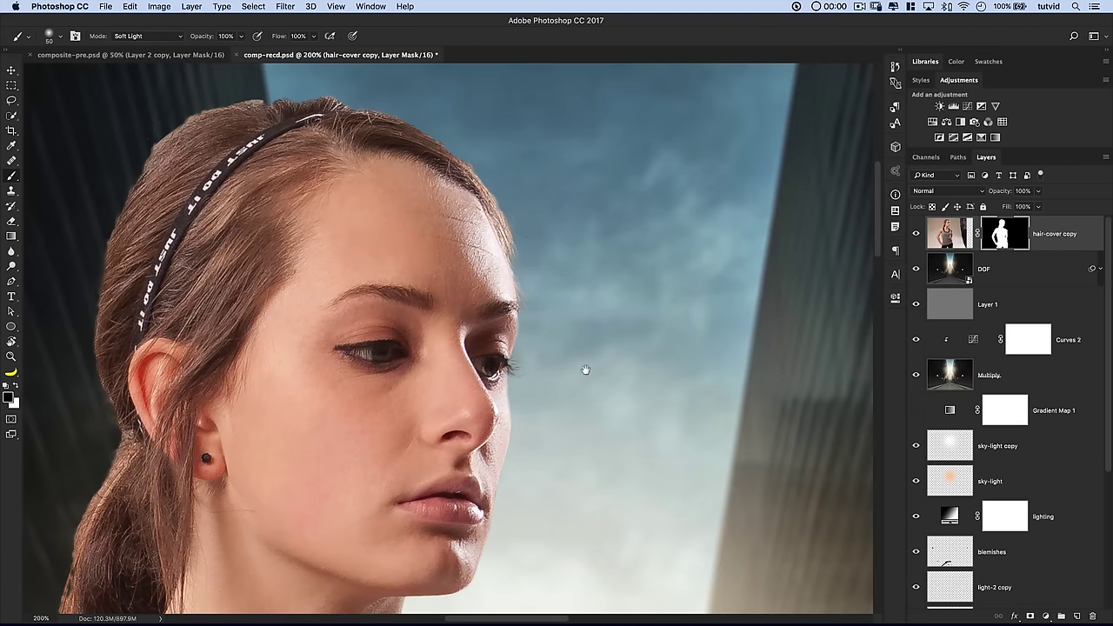
left_click_drag(585, 369, 583, 239)
key("x")
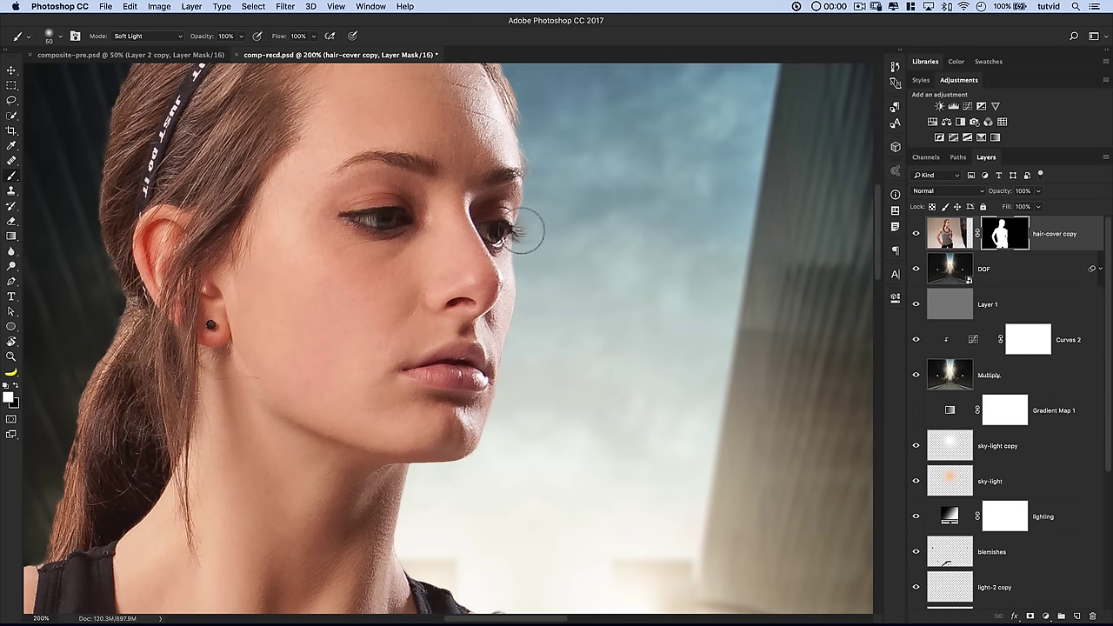
key("x")
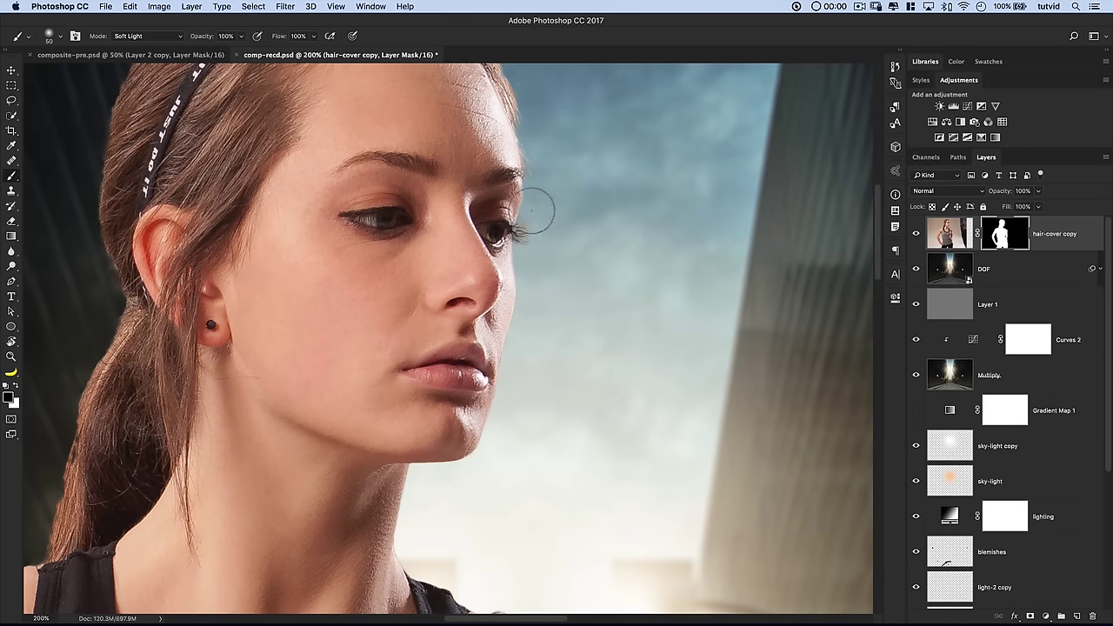
Set the Brush's blending mode to Normal and magnify the outer edge of the upper arm to 600%
scroll(583, 270, "down", 10)
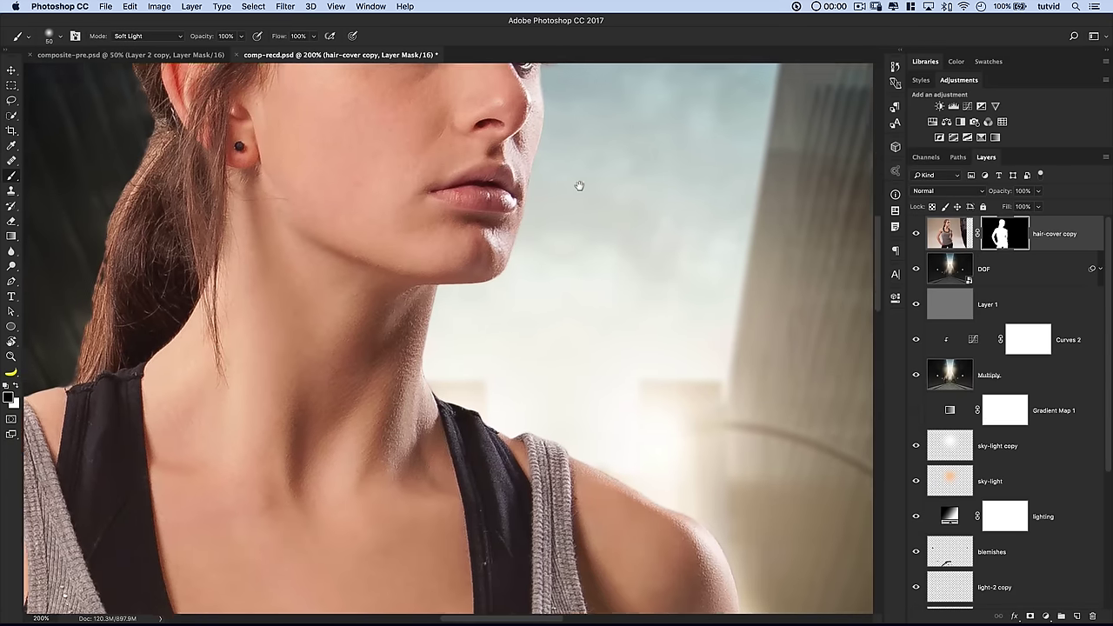
scroll(565, 287, "right", 3)
scroll(550, 303, "down", 6)
scroll(549, 304, "right", 2)
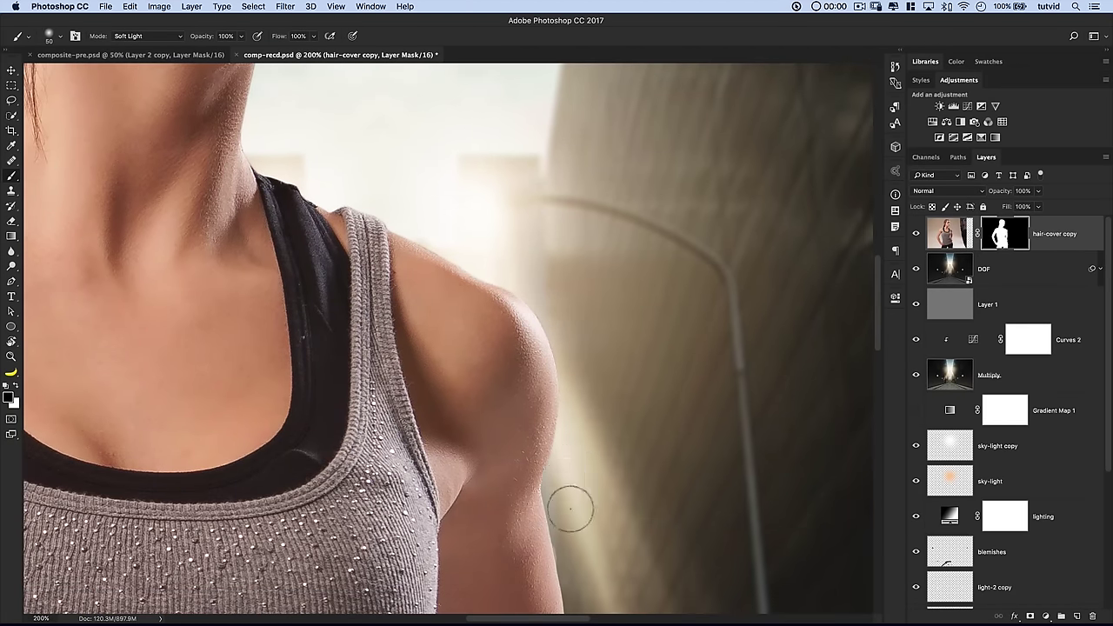
scroll(565, 486, "down", 5)
scroll(565, 487, "right", 1)
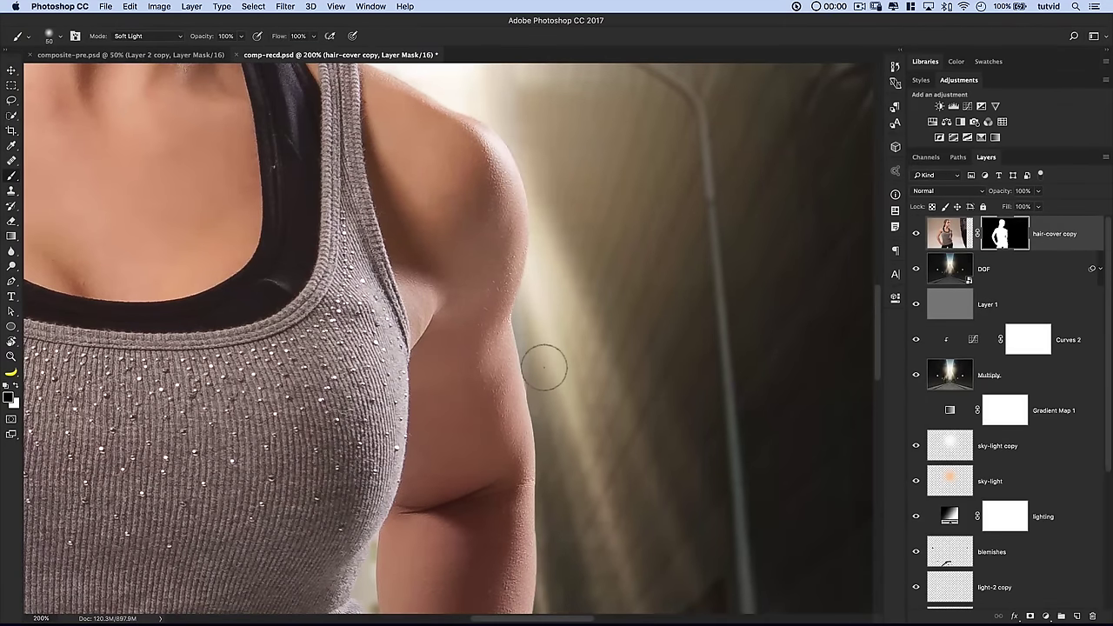
left_click(159, 39)
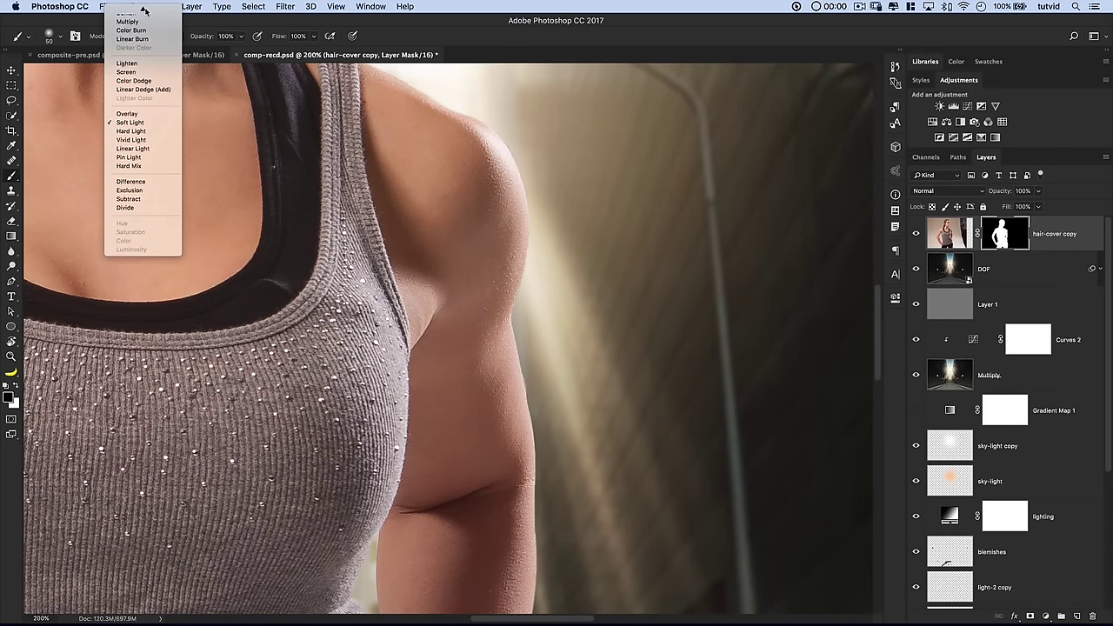
key("Escape")
key("z")
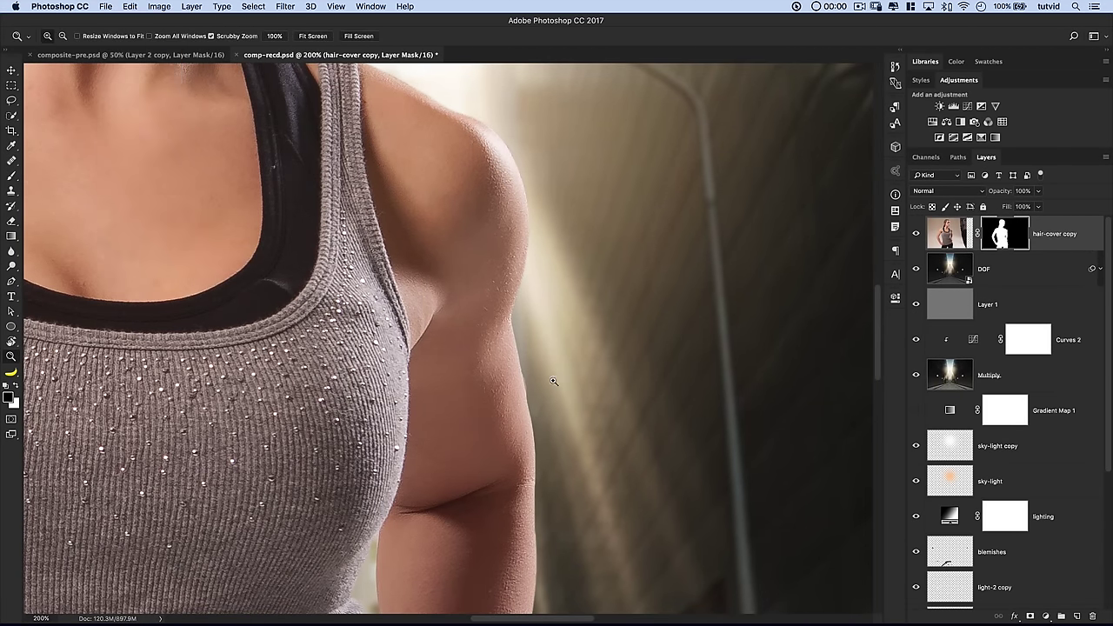
left_click(551, 379)
key("b")
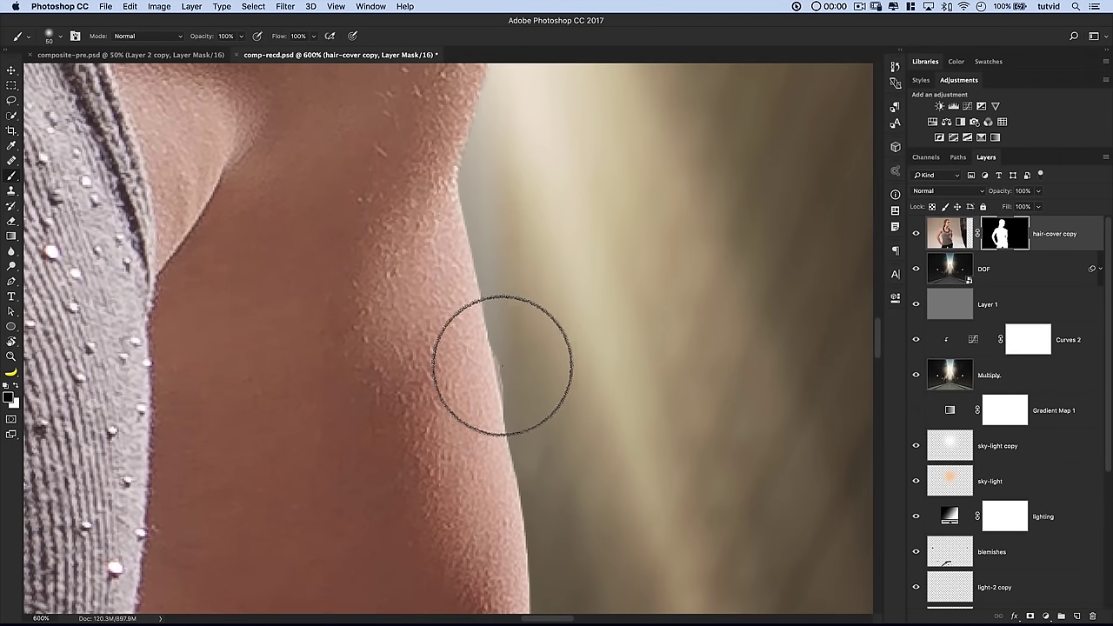
Paint out the leftover fringe along the upper arm's outer edge on the mask with a 7 px brush and return to 200%
right_click(502, 356)
left_click_drag(572, 339, 565, 339)
left_click(558, 268)
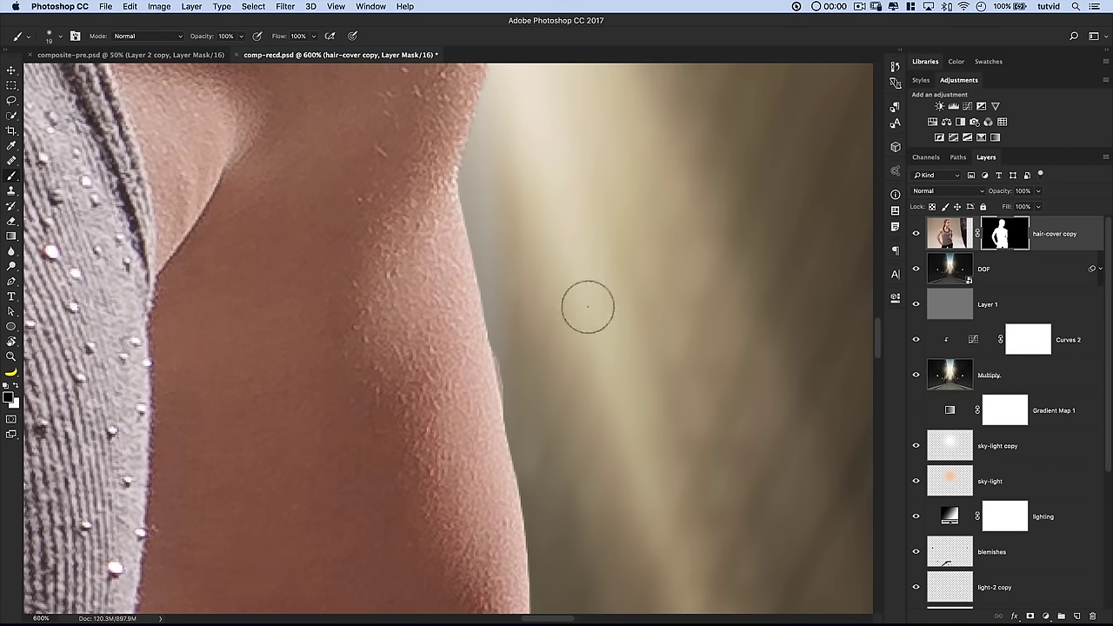
key("bracketleft")
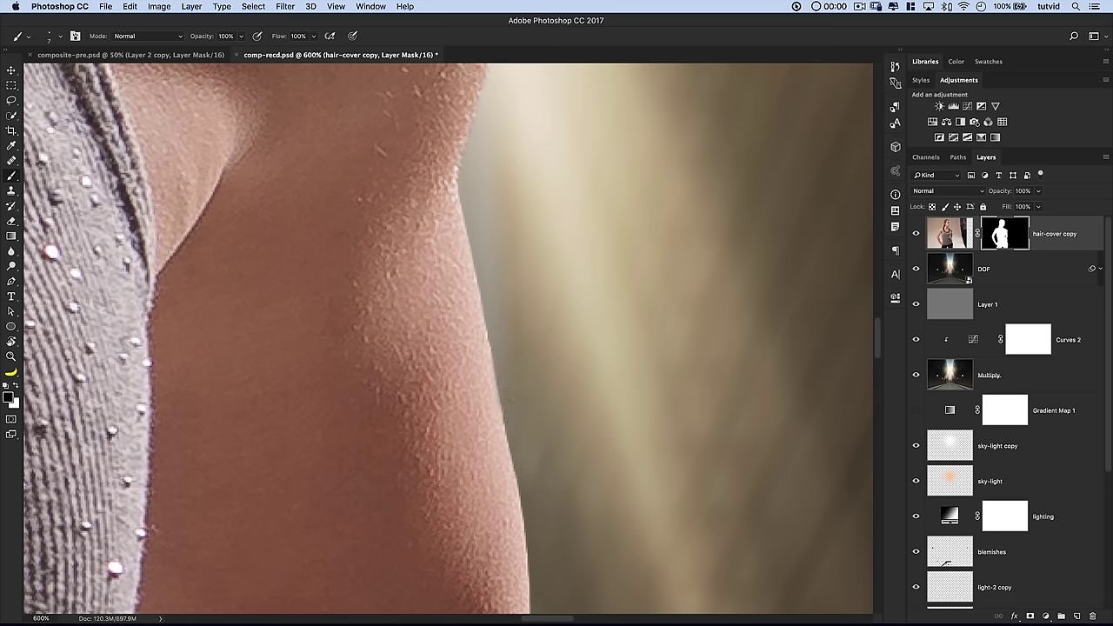
key("ctrl+minus")
key("ctrl+minus")
key("ctrl+minus")
key("ctrl+minus")
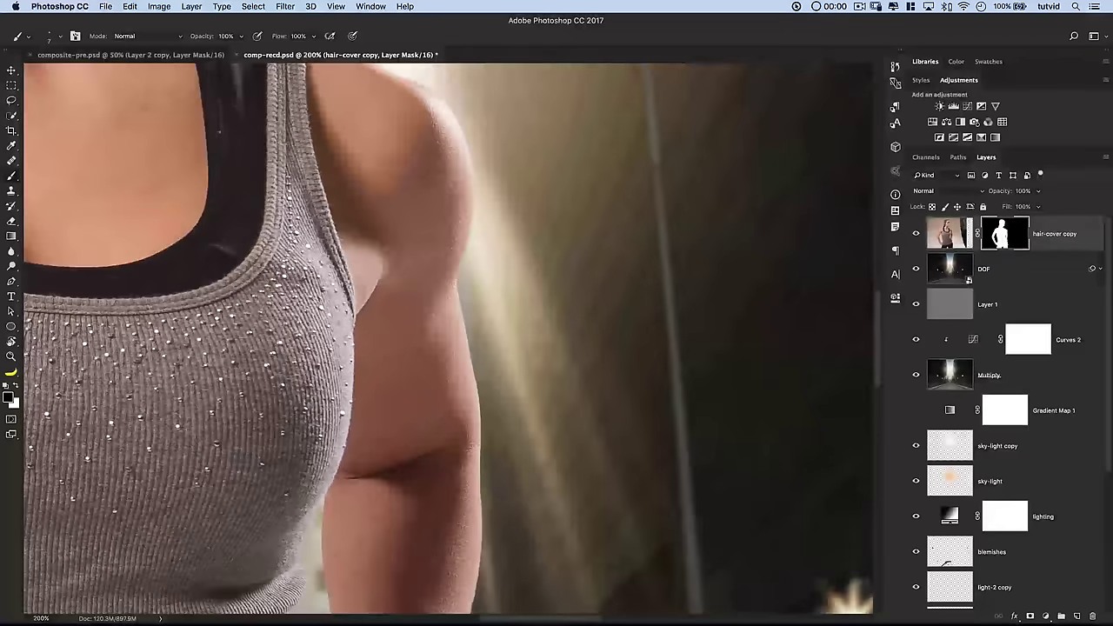
left_click_drag(1041, 377, 952, 339)
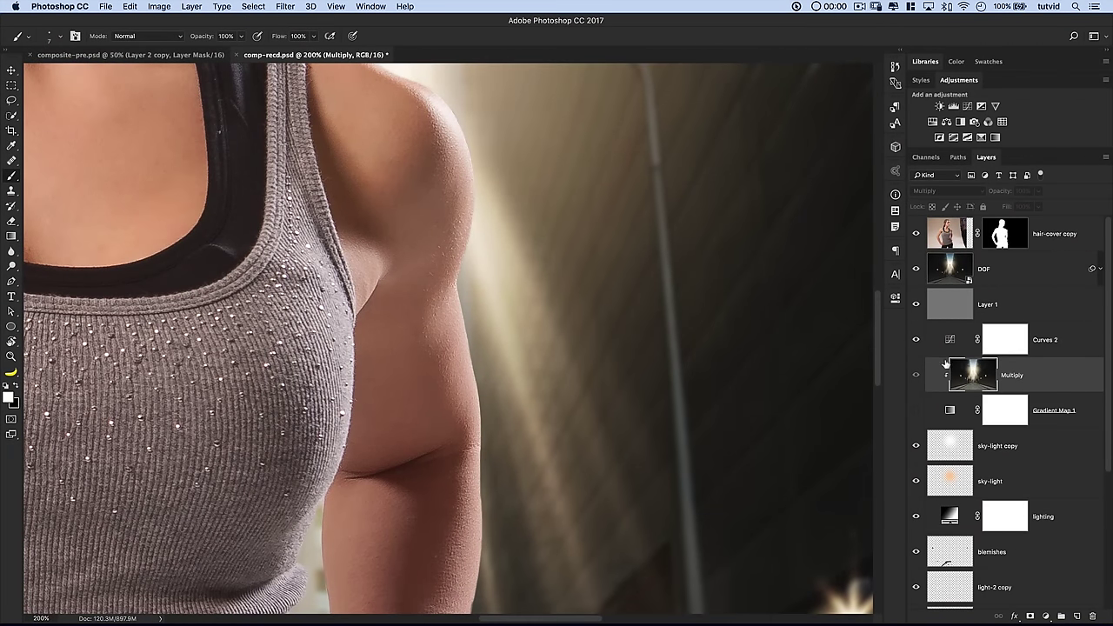
left_click_drag(994, 381, 989, 379)
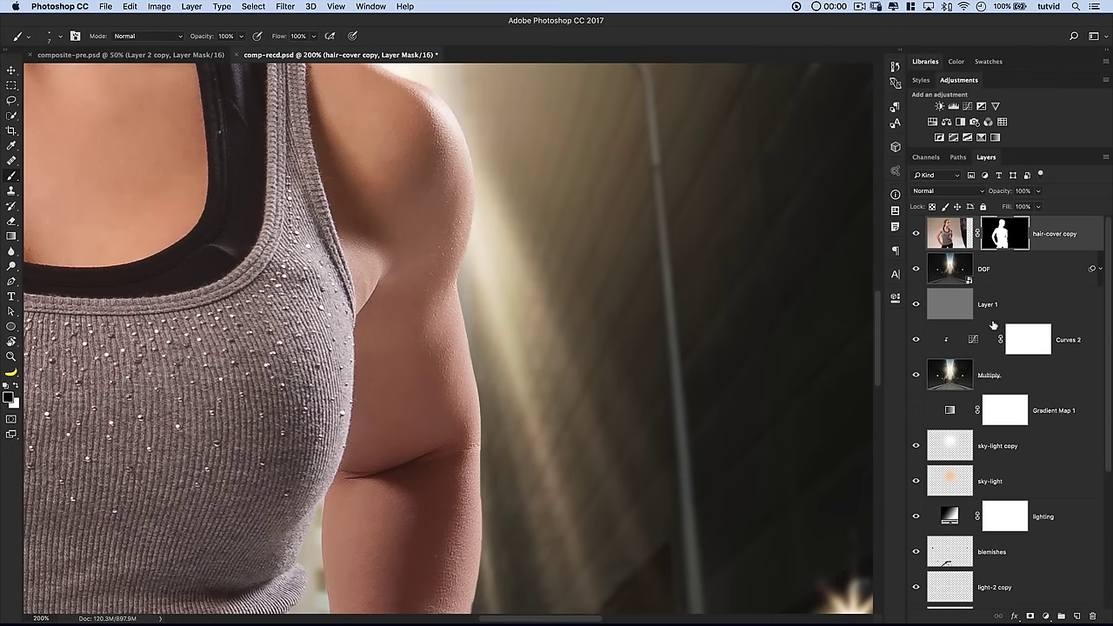
Paint black along the thigh's outer edge on the mask with a 90 px Brush in Soft Light mode
left_click_drag(553, 432, 557, 318)
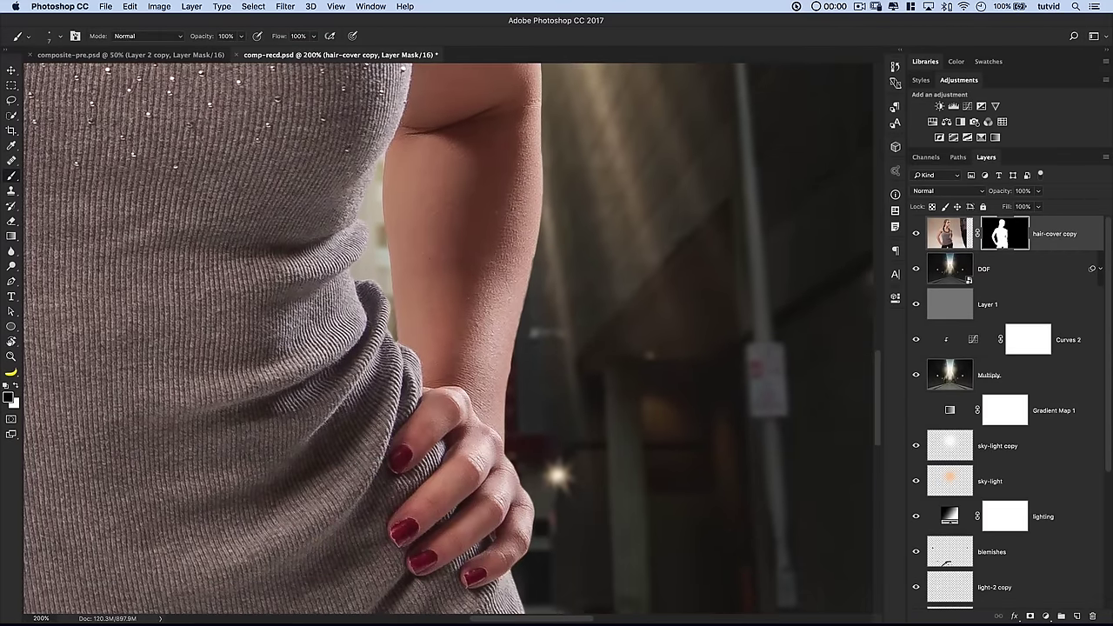
scroll(492, 413, "down", 10)
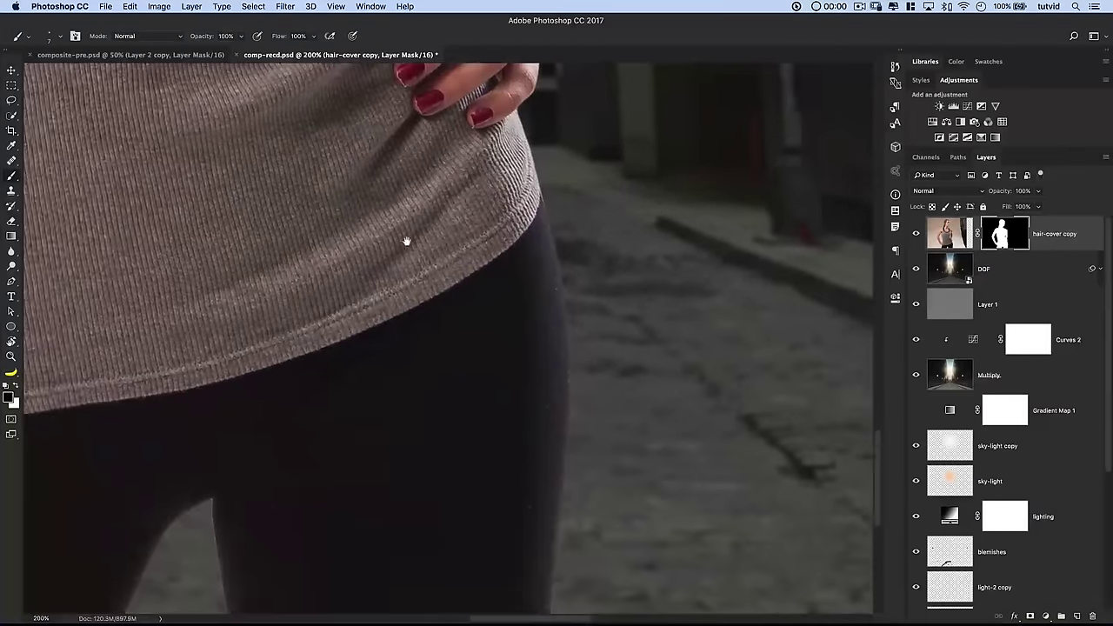
scroll(365, 310, "up", 5)
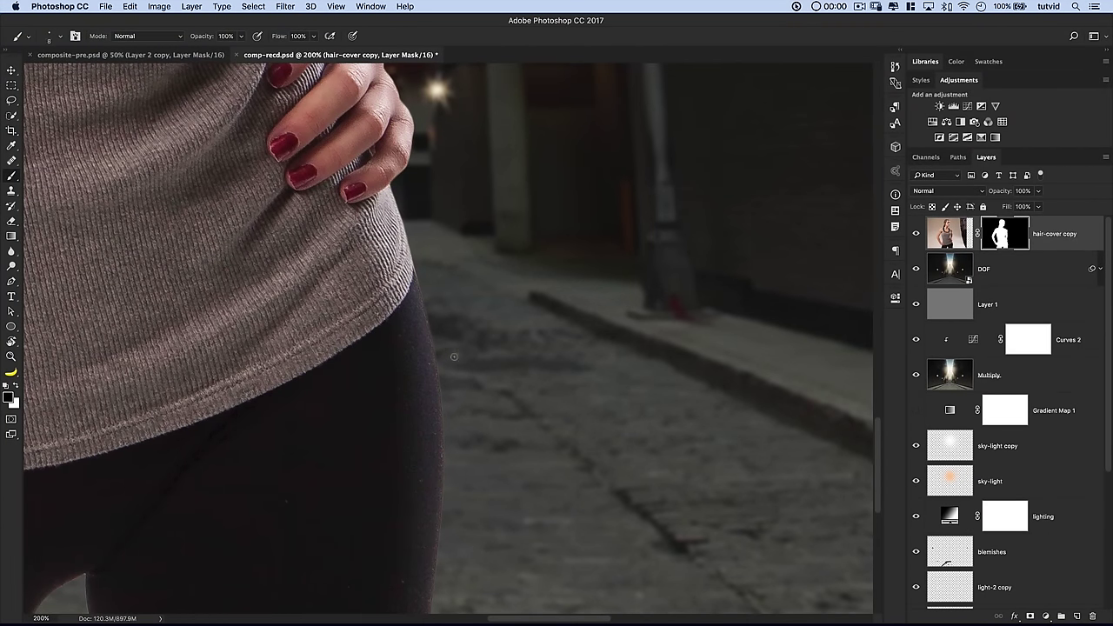
key("bracketright")
key("bracketright")
key("bracketright")
key("bracketright")
key("bracketright")
key("bracketright")
key("bracketright")
key("bracketright")
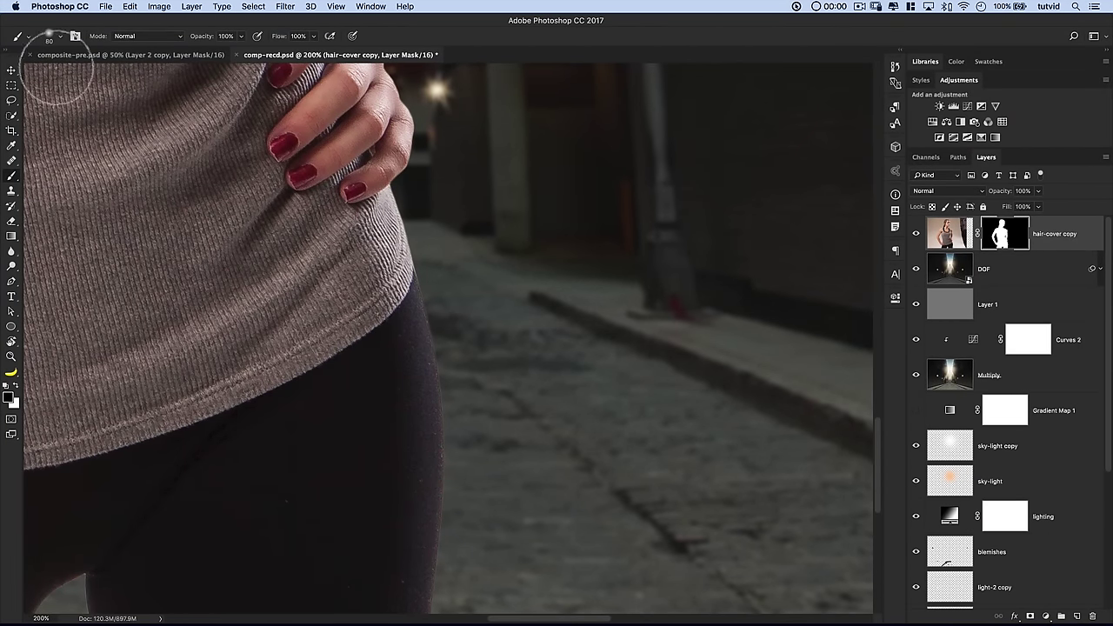
left_click(126, 38)
left_click(156, 187)
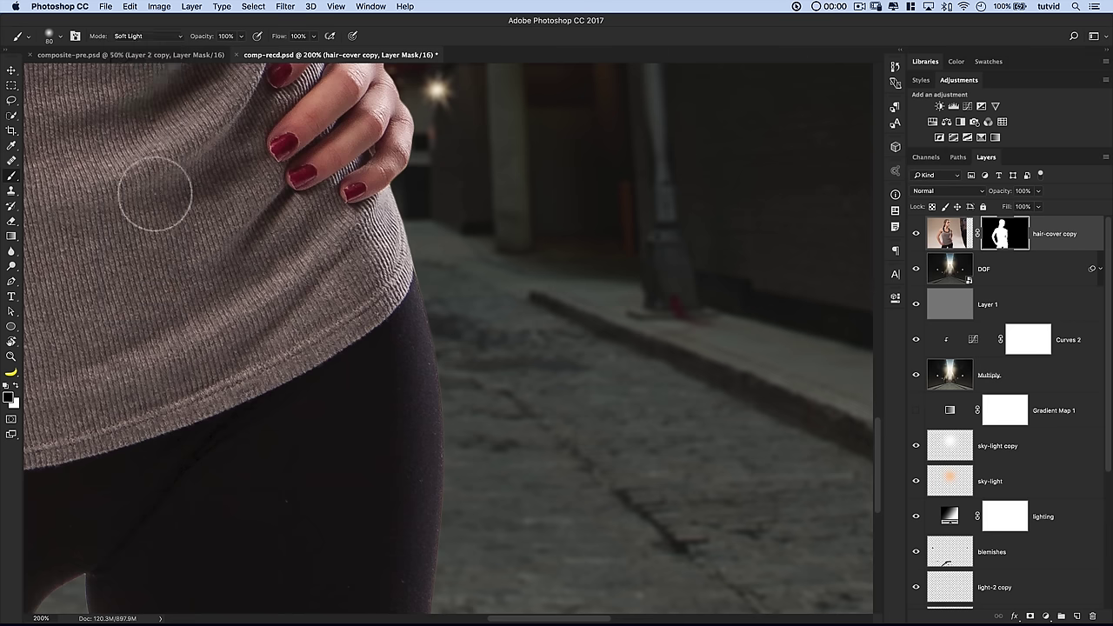
key("bracketright")
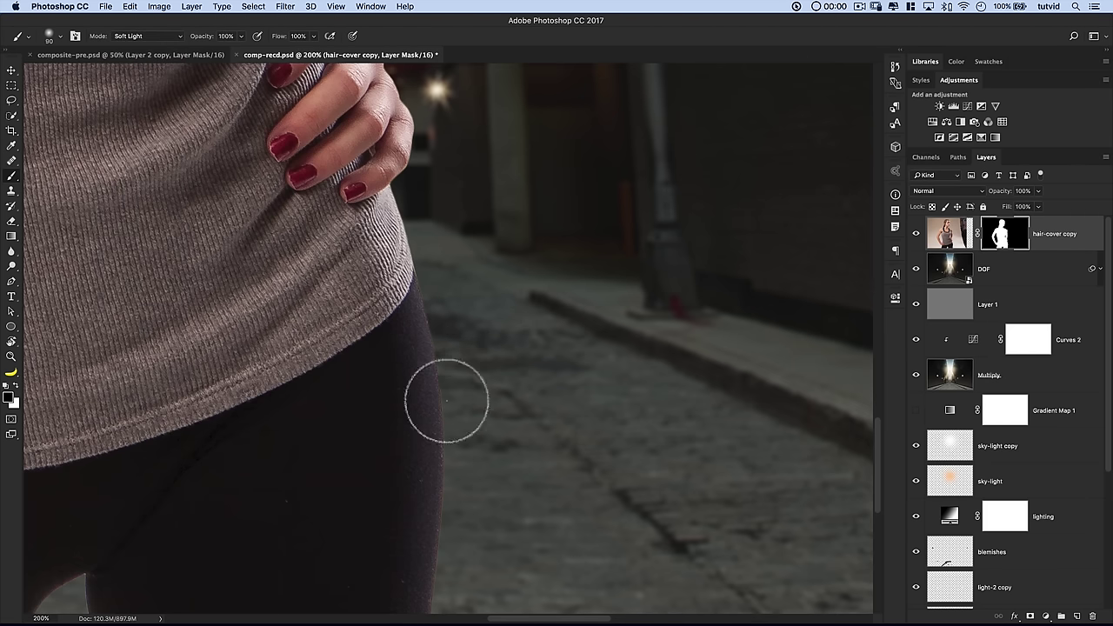
left_click_drag(473, 490, 472, 281)
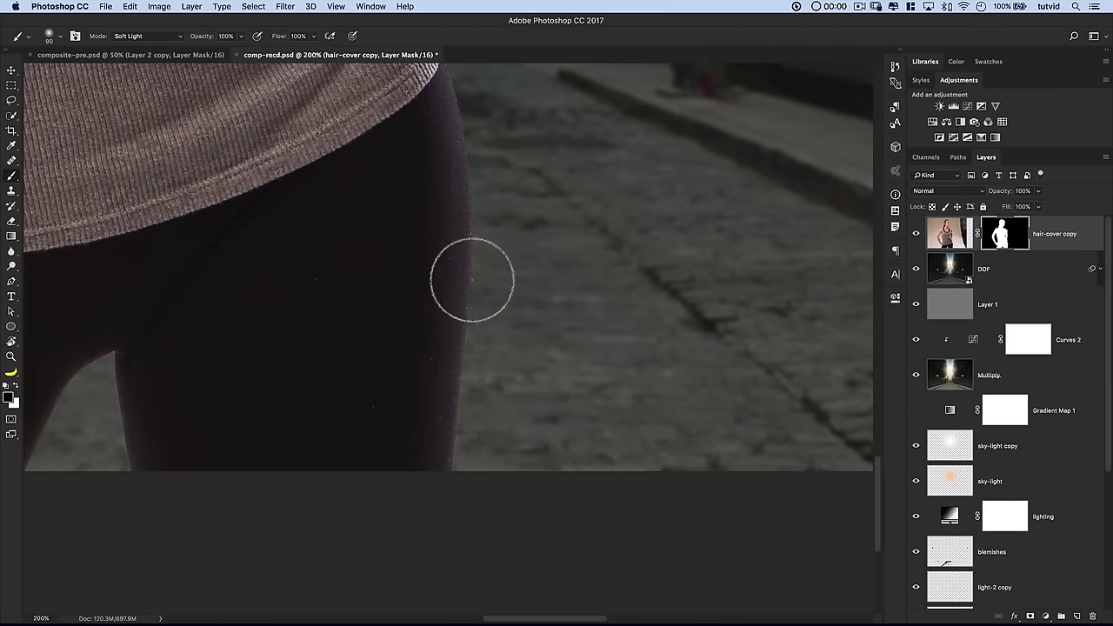
Examine the cutout edges around the thighs, the gap between the legs and the hand on the hip for masking flaws
scroll(658, 259, "right", 3)
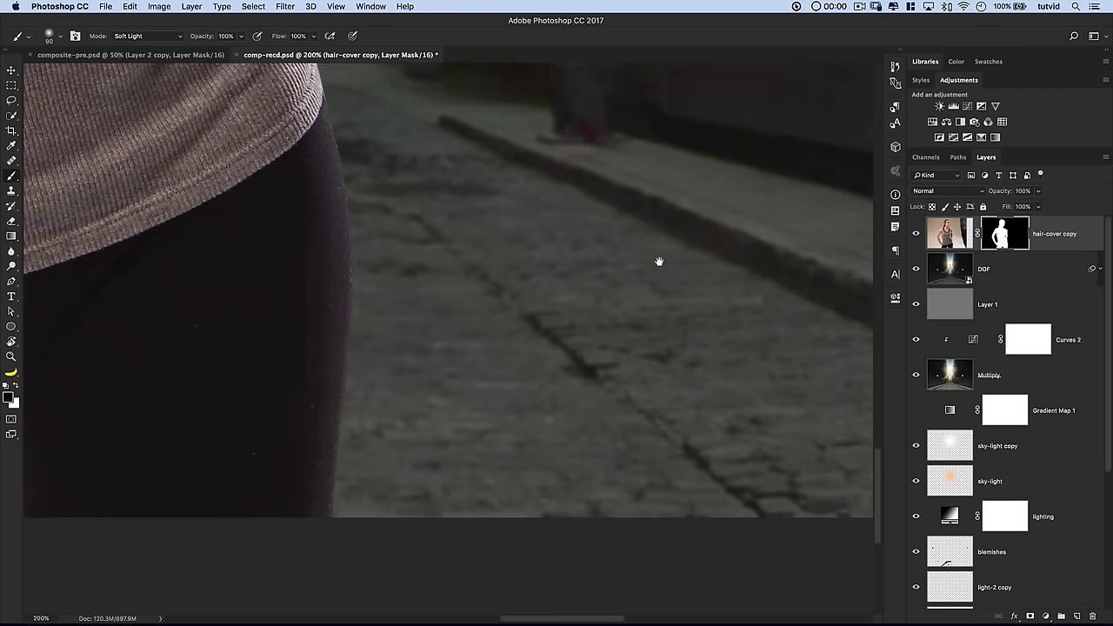
scroll(620, 266, "left", 10)
scroll(620, 266, "down", 2)
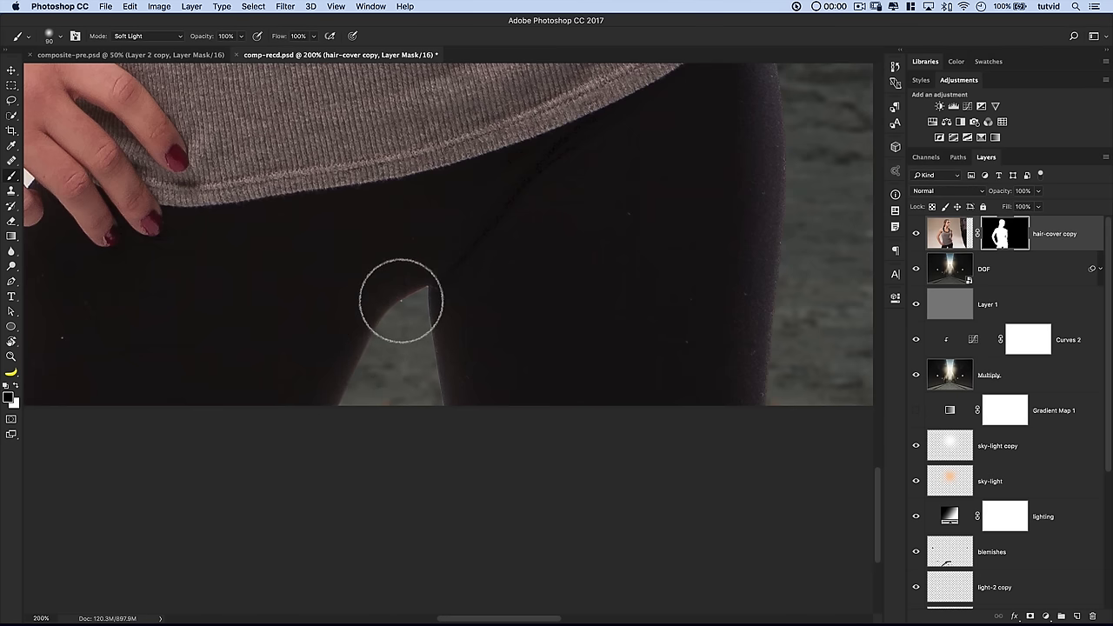
scroll(594, 323, "up", 3)
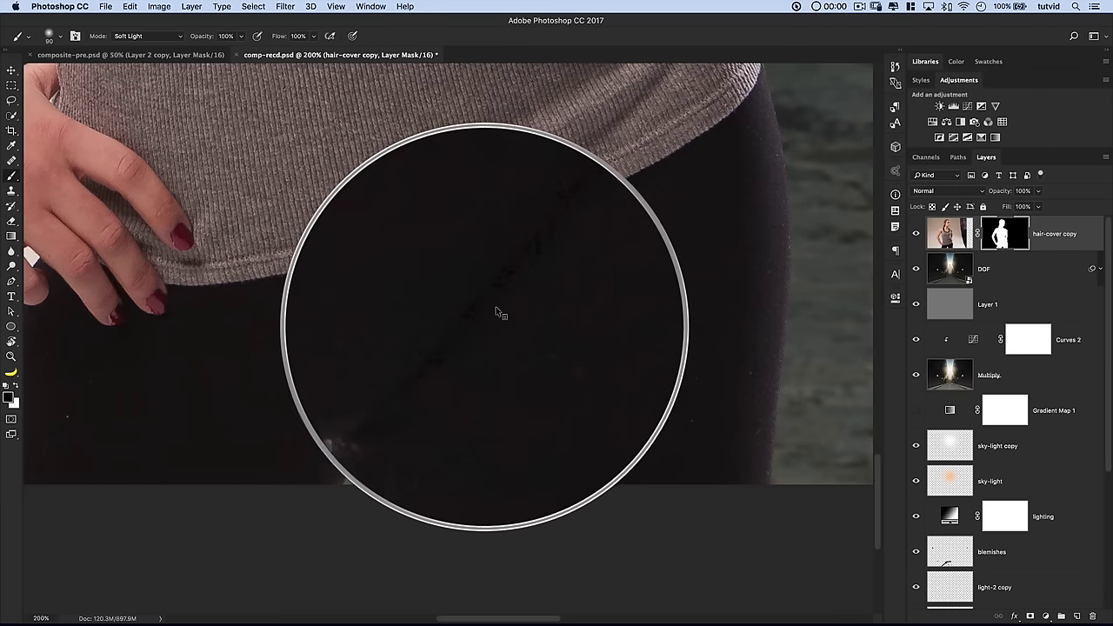
scroll(562, 251, "left", 5)
scroll(562, 251, "down", 2)
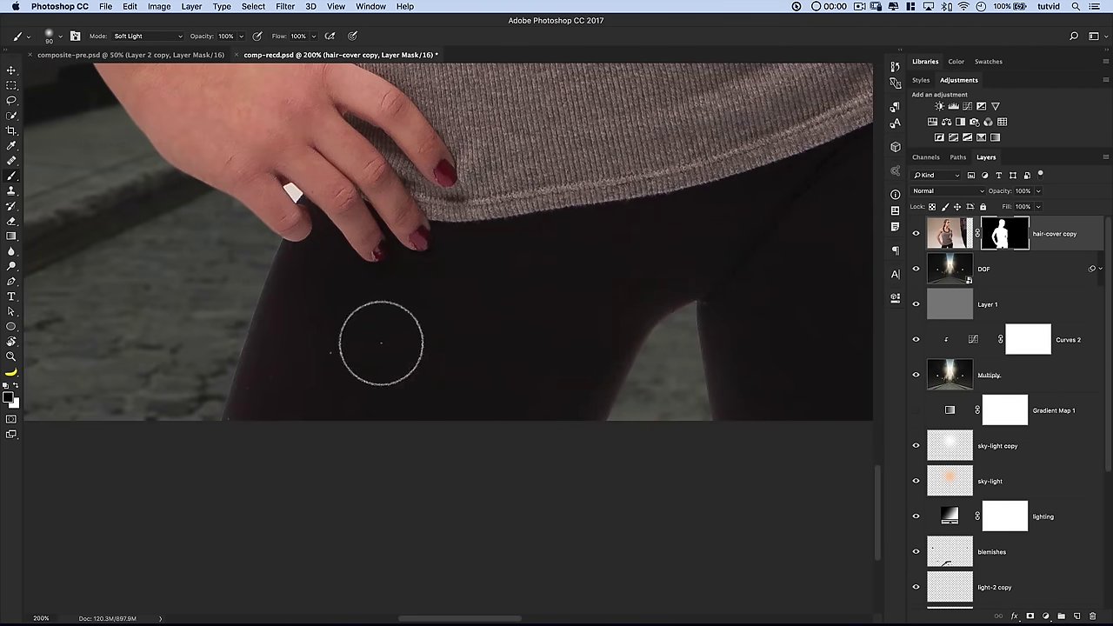
Paint out the white patch between the little and ring fingers on the model's mask with a 7 px Brush in Normal mode
left_click_drag(253, 292, 331, 478)
key("z")
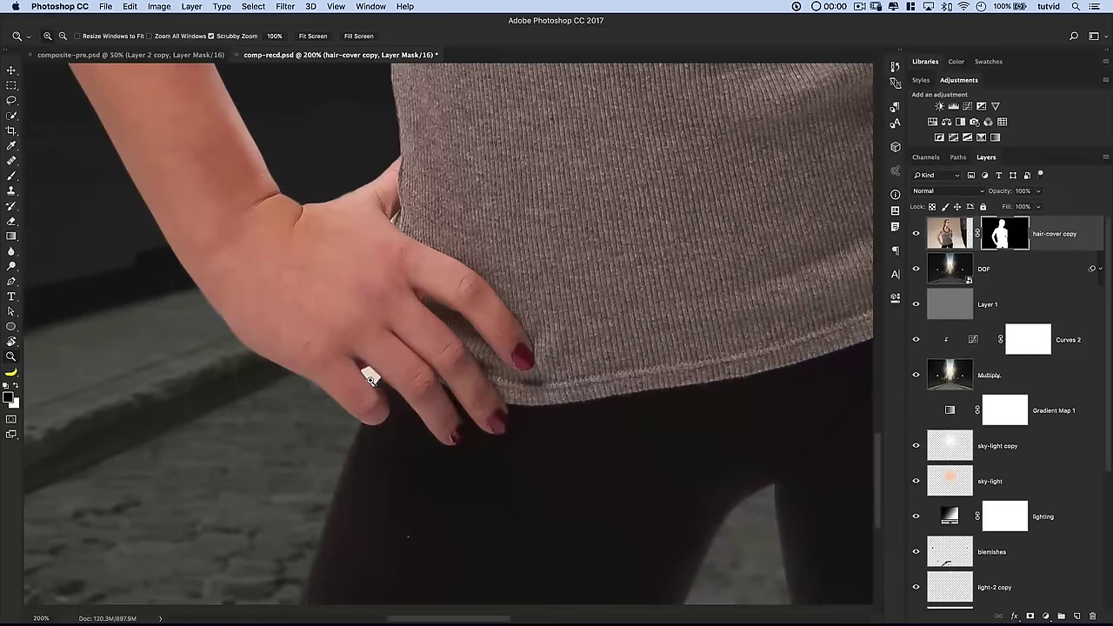
left_click(380, 382)
left_click(380, 383)
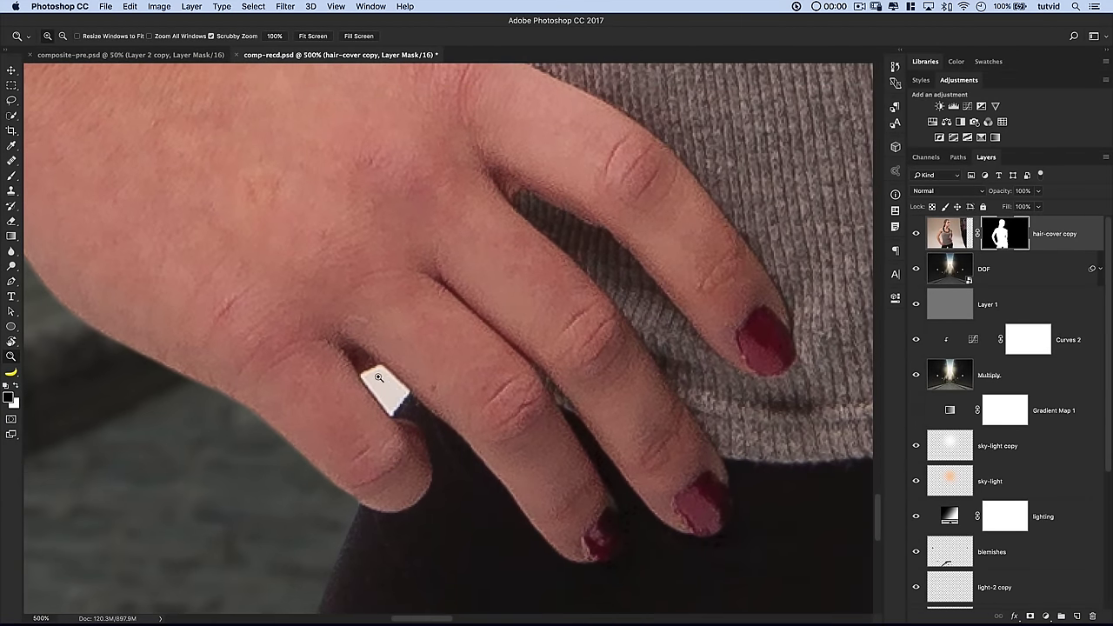
key("b")
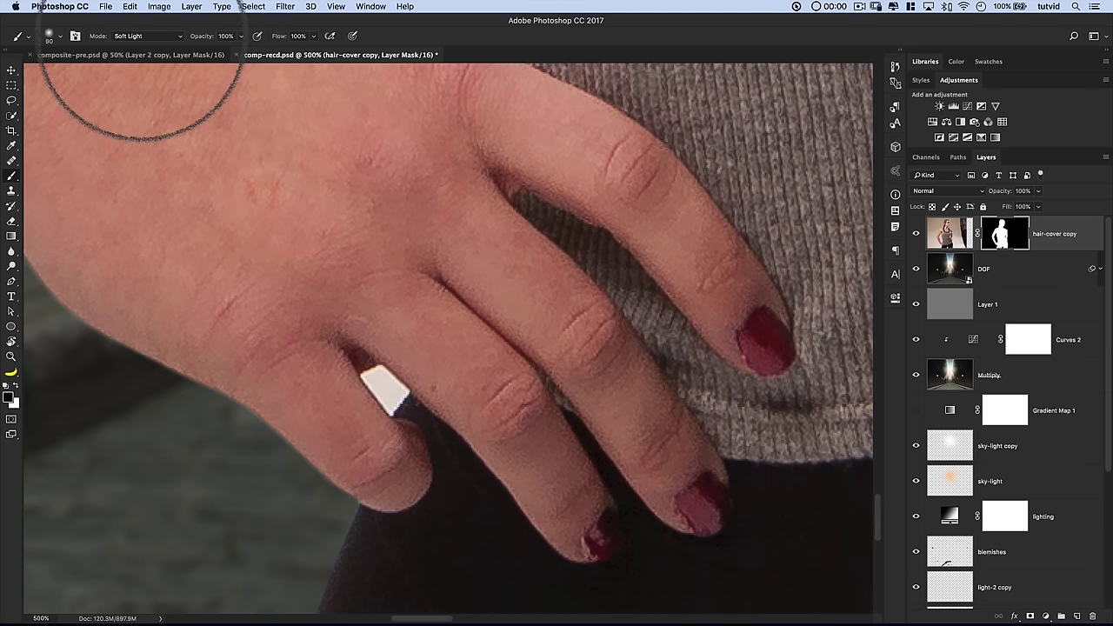
left_click(139, 36)
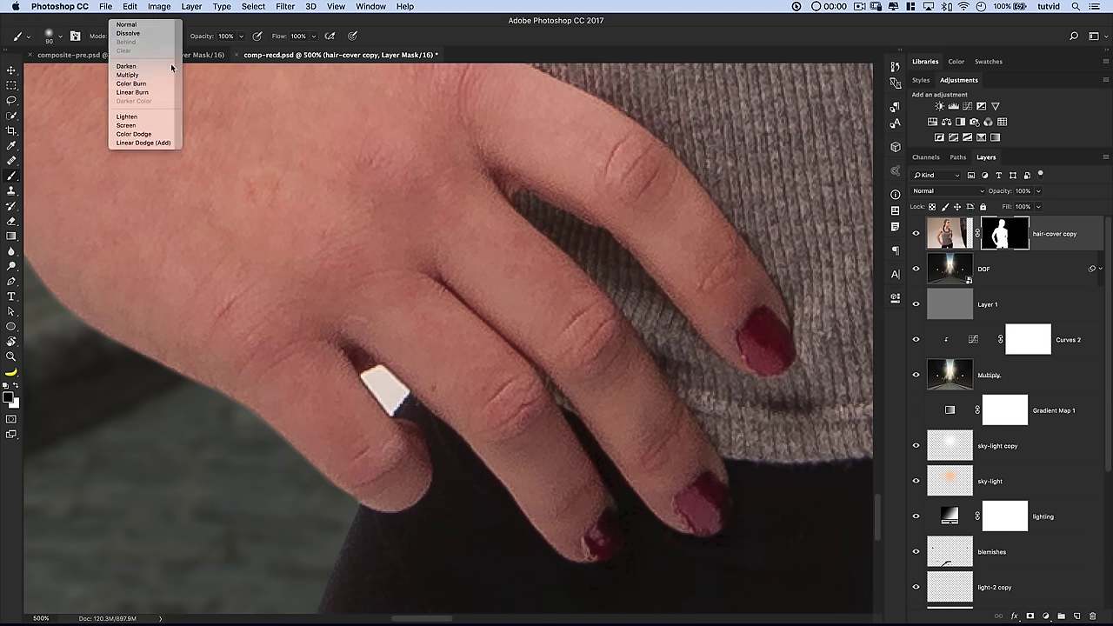
left_click(129, 24)
right_click(380, 383)
key("Return")
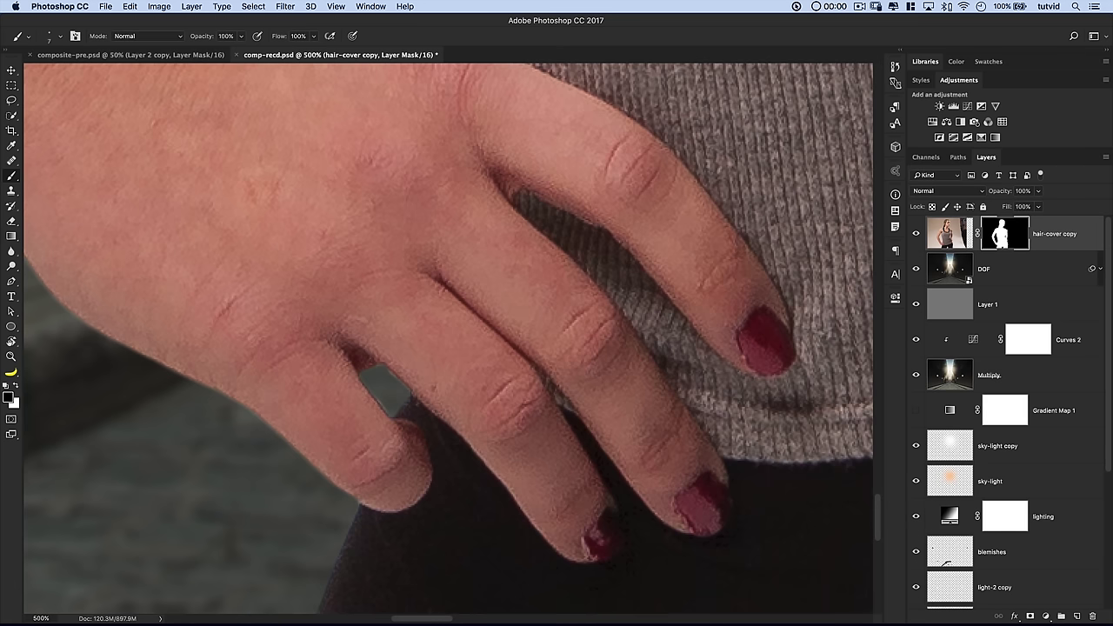
Make the model layer's image active instead of its mask and save the document
key("super+2")
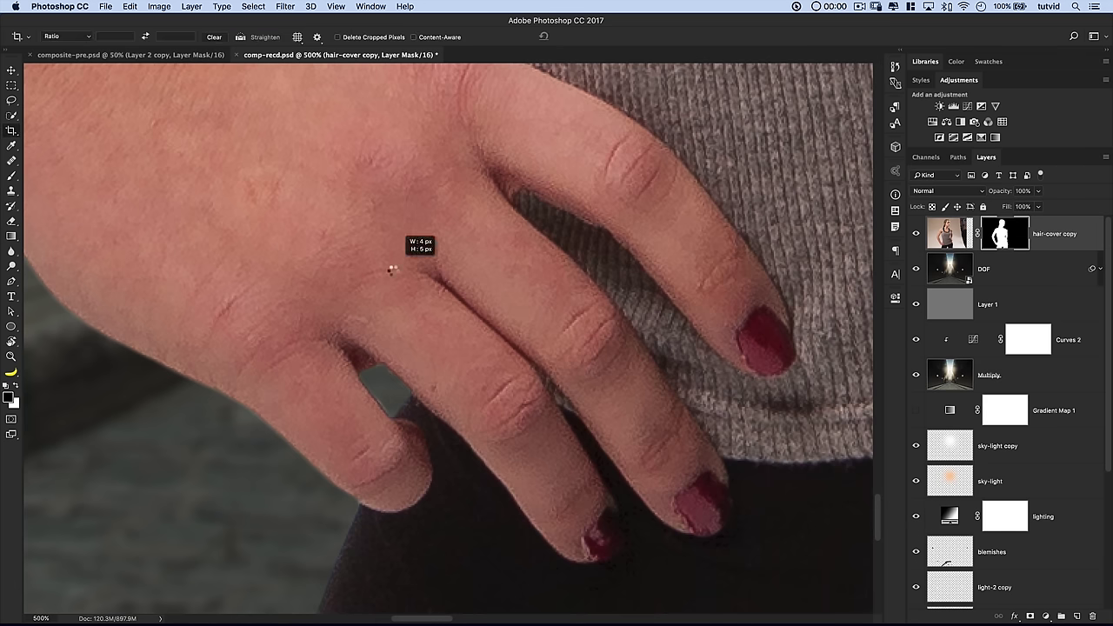
left_click_drag(390, 261, 406, 376)
key("super+minus")
key("super+minus")
key("super+minus")
key("super+minus")
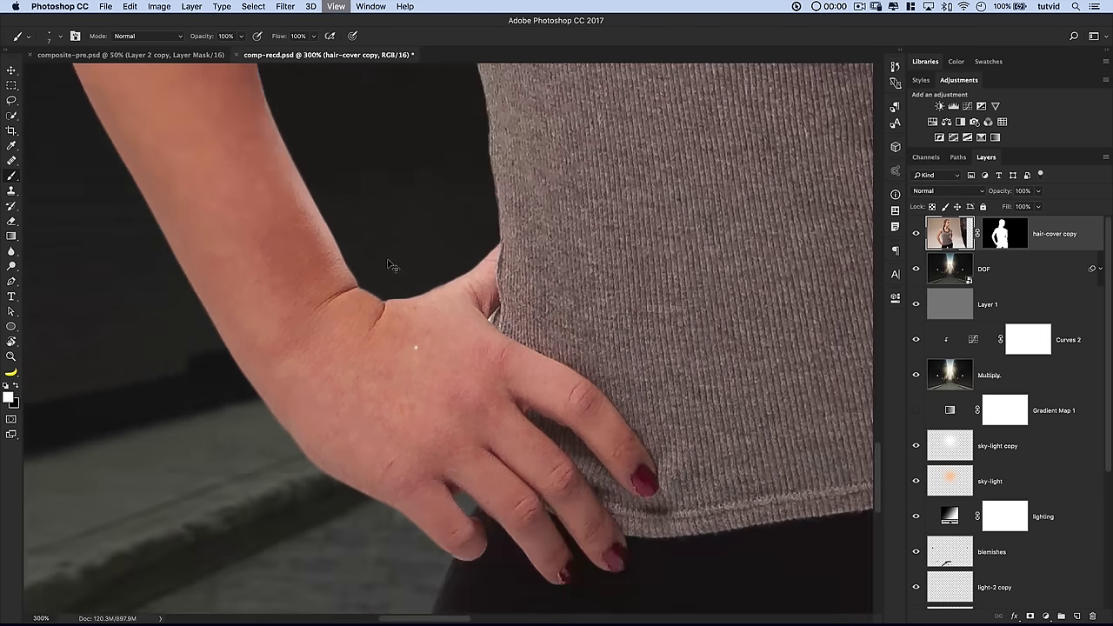
key("super+minus")
key("super+minus")
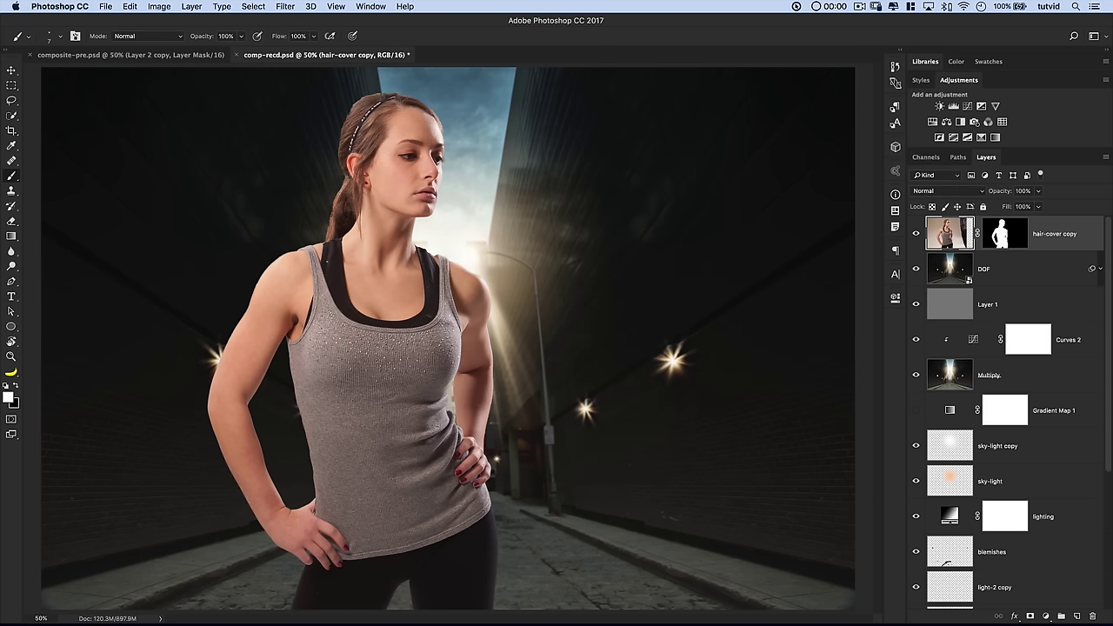
key("super+minus")
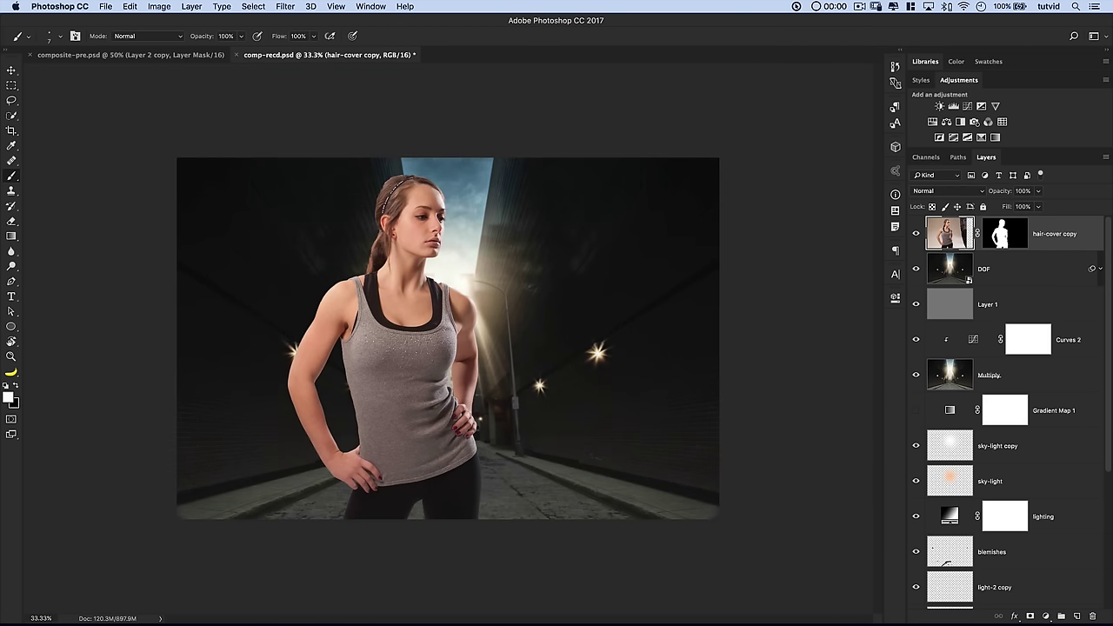
key("super+s")
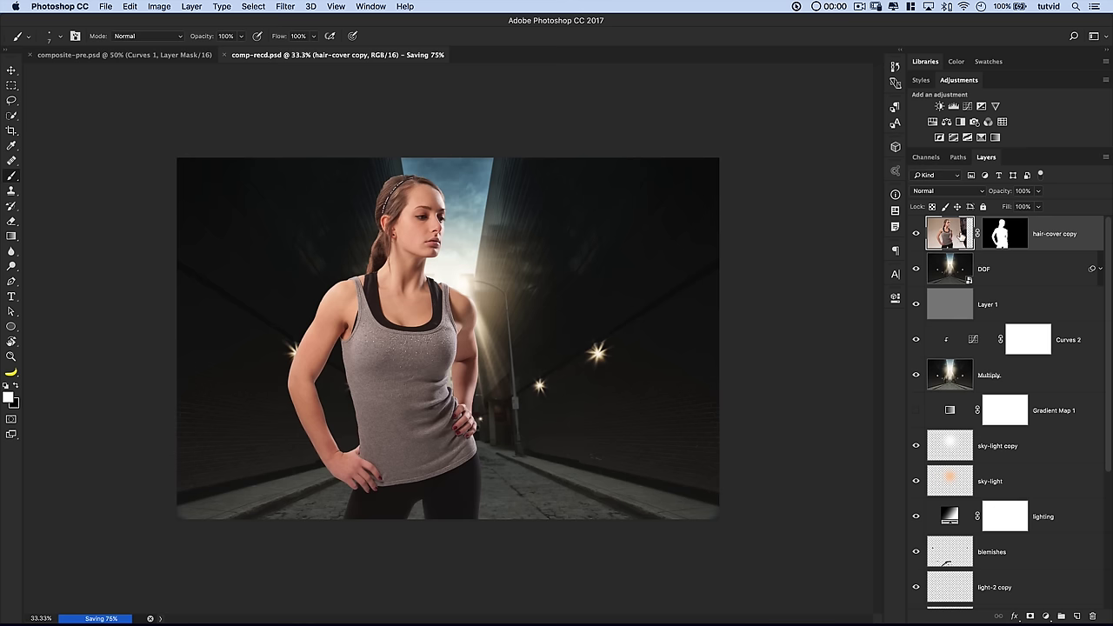
Add a Curves adjustment clipped to the model layer and lower the white point's output to 239
left_click(966, 106)
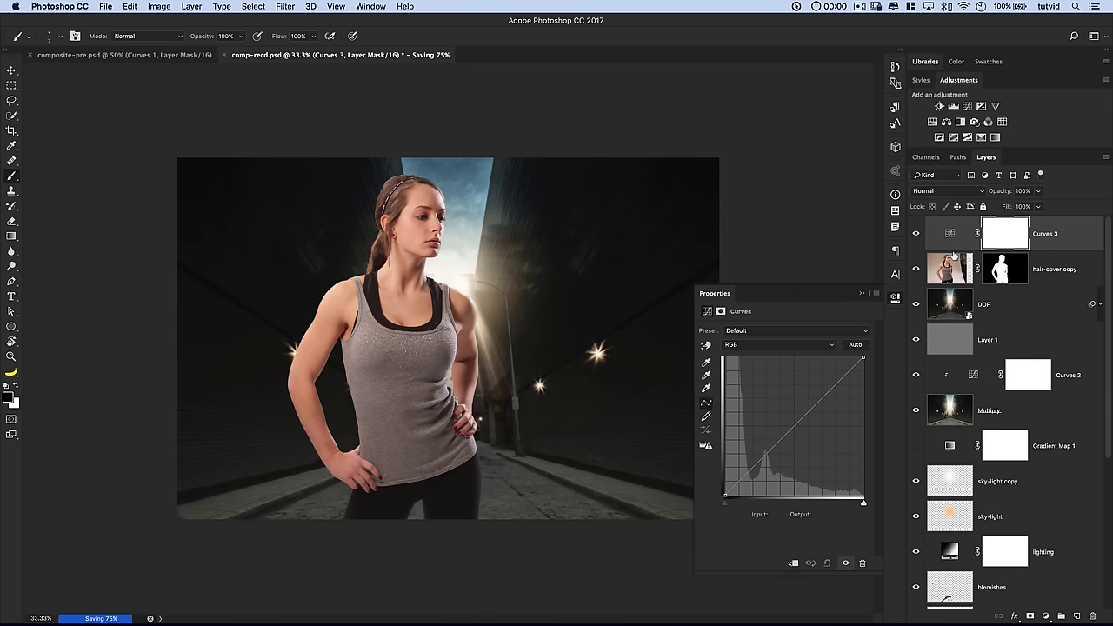
key("super+alt+g")
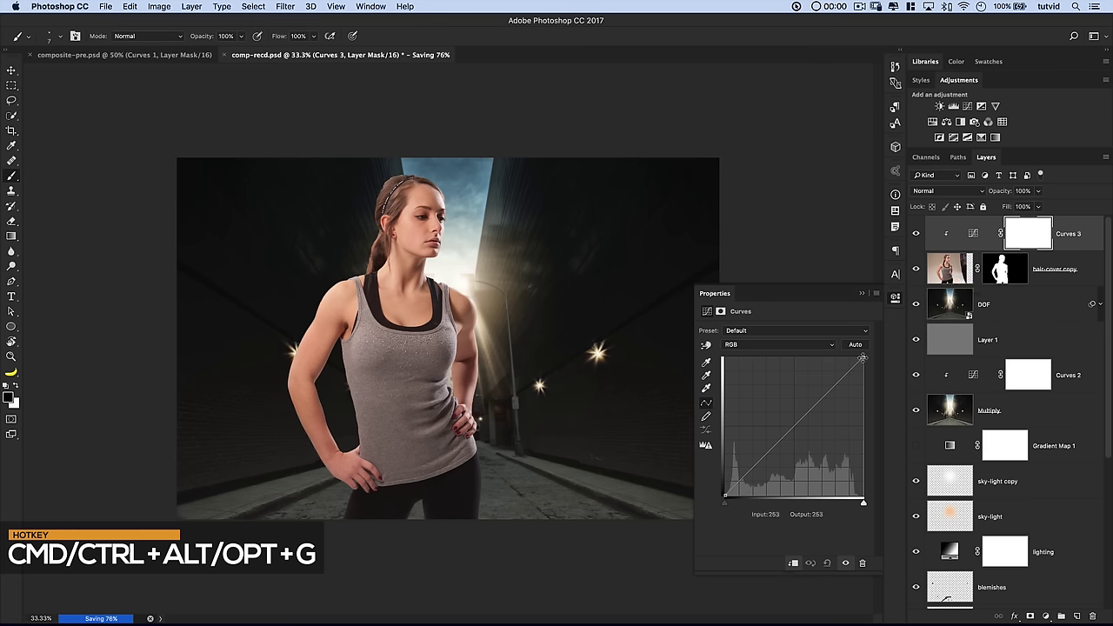
left_click_drag(862, 357, 863, 374)
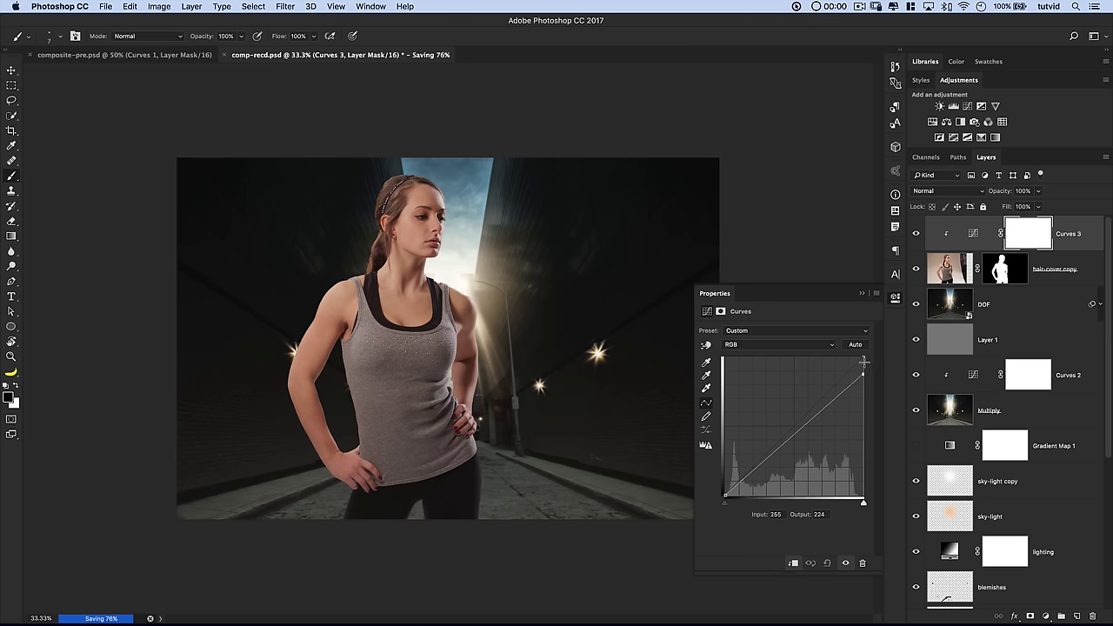
left_click_drag(862, 376, 866, 365)
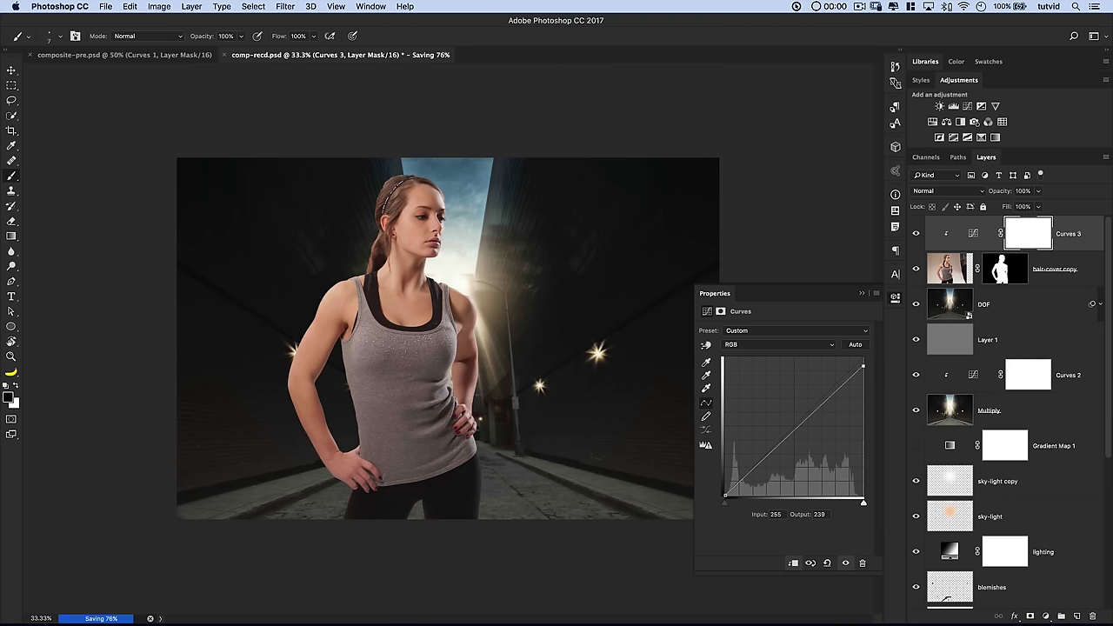
Darken the model with two RGB curve points, input 68 to output 36 and input 173 to output 126
left_click_drag(772, 451, 771, 471)
left_click_drag(820, 419, 820, 422)
left_click_drag(771, 468, 763, 476)
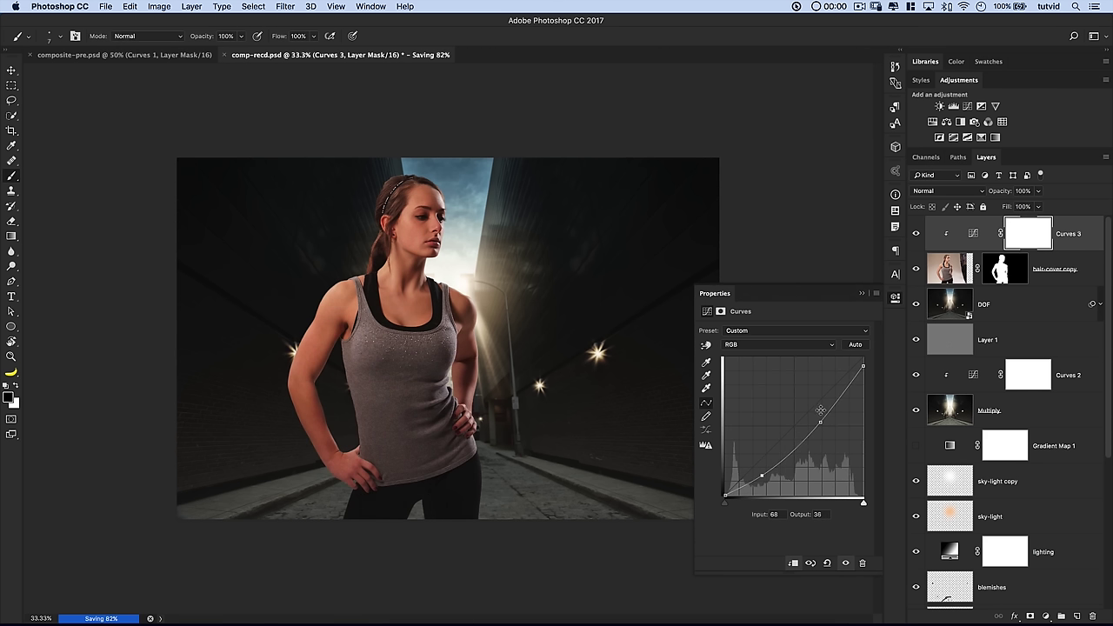
left_click_drag(817, 421, 817, 426)
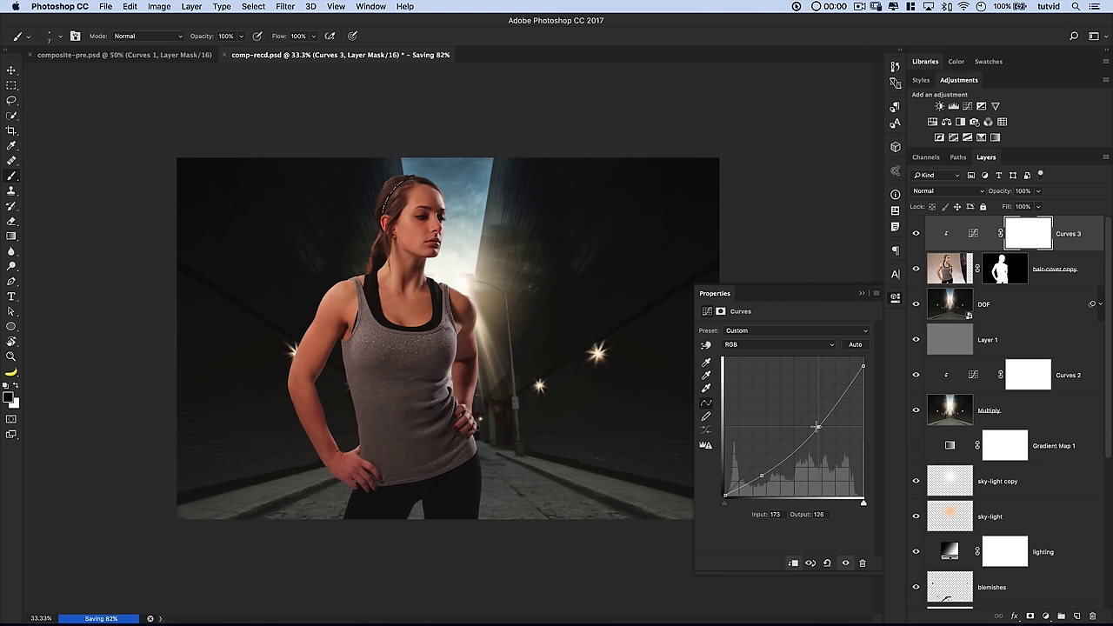
Adjust the Red and Green curve midtones slightly, map Blue input 125 to output 132, and compare the model with and without the adjustment
left_click(748, 345)
left_click(748, 358)
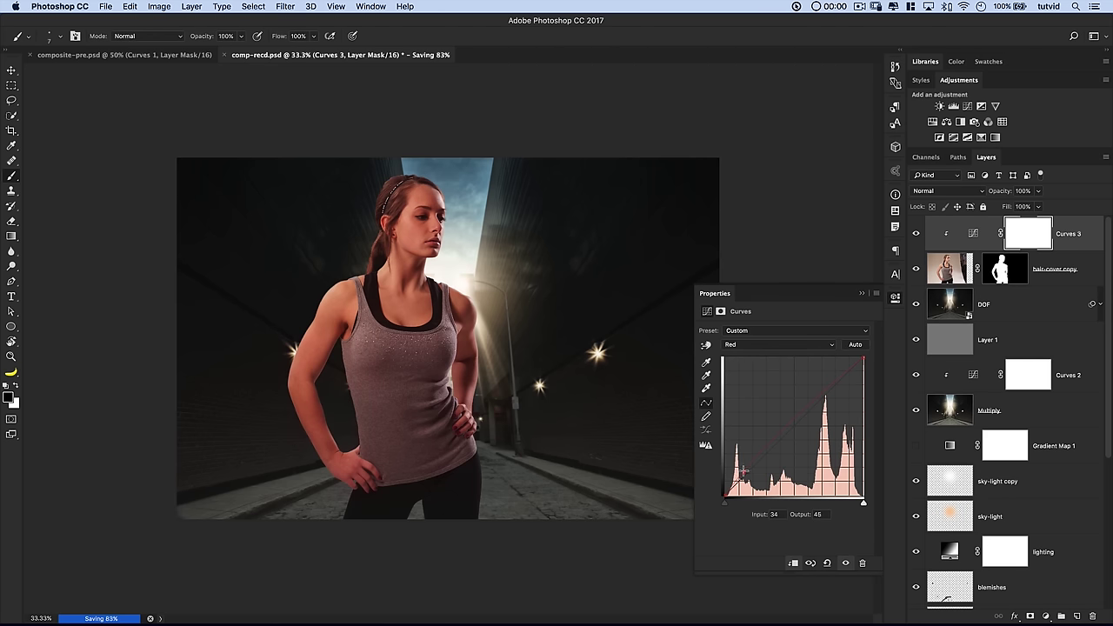
left_click(792, 423)
left_click(765, 344)
left_click(761, 352)
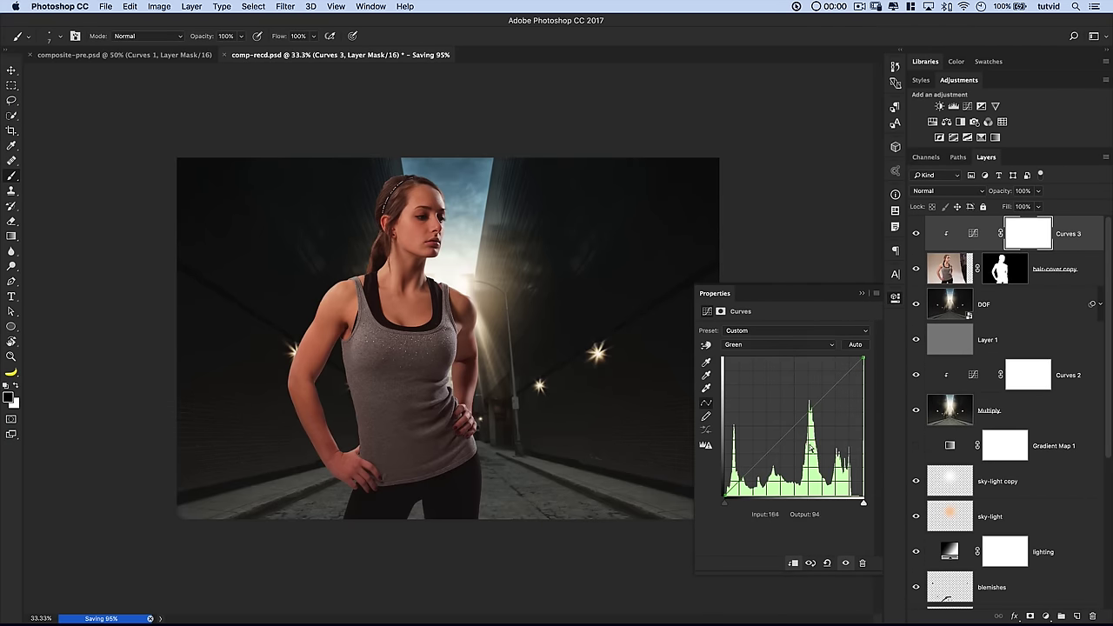
left_click_drag(794, 425, 792, 426)
left_click(765, 344)
left_click(759, 358)
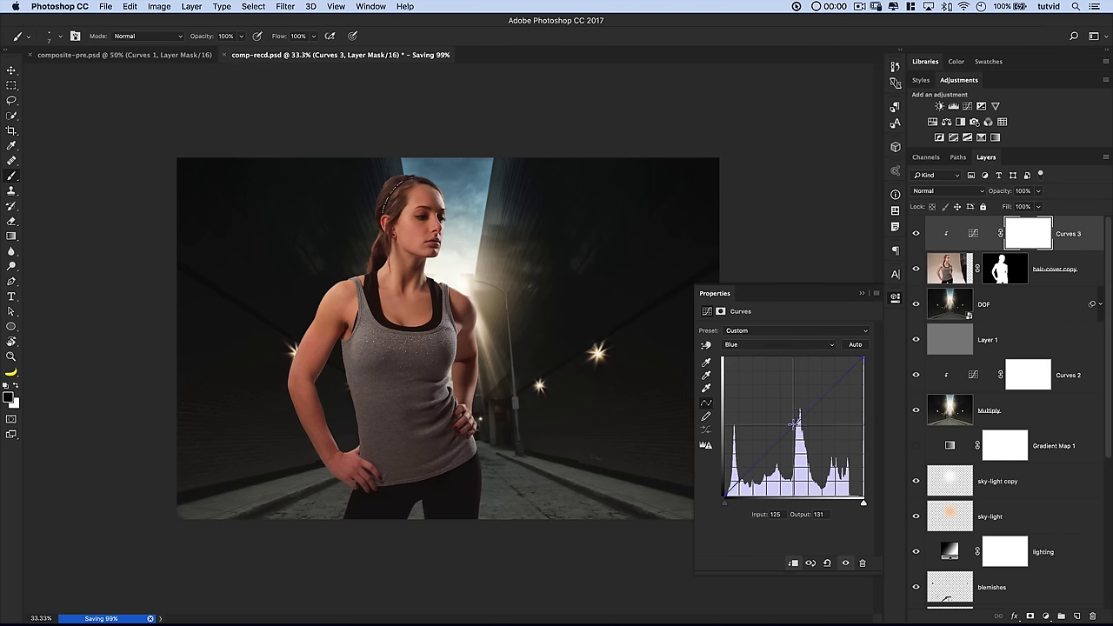
left_click(915, 234)
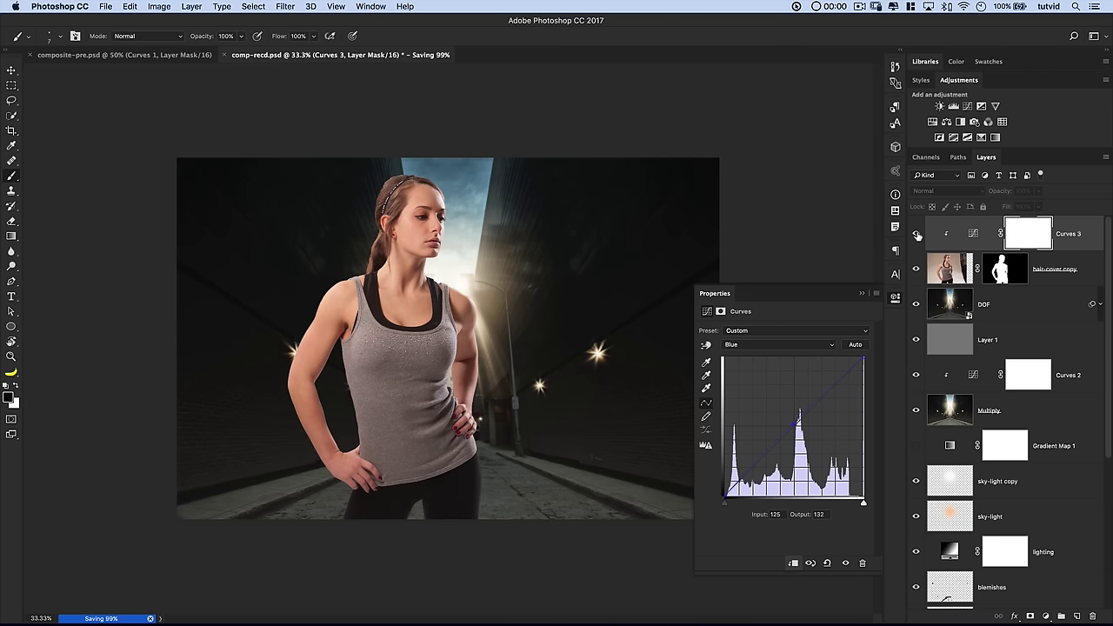
left_click(915, 235)
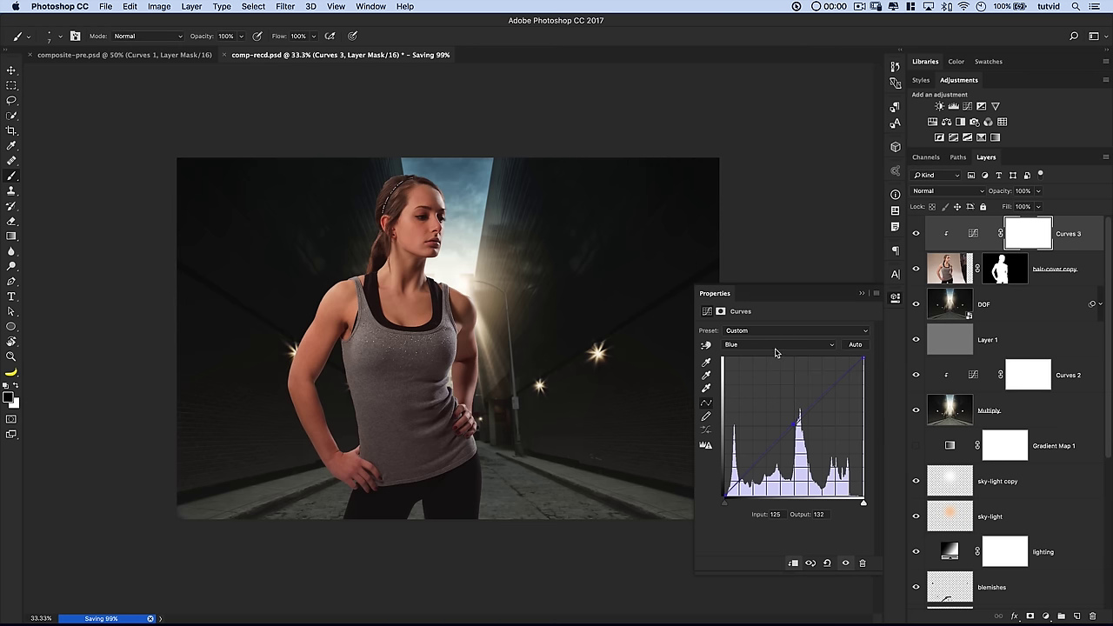
Darken the model further by lowering the shadow and upper-midtone points of the RGB curve, and close composite-pre.psd
left_click(777, 345)
left_click(748, 314)
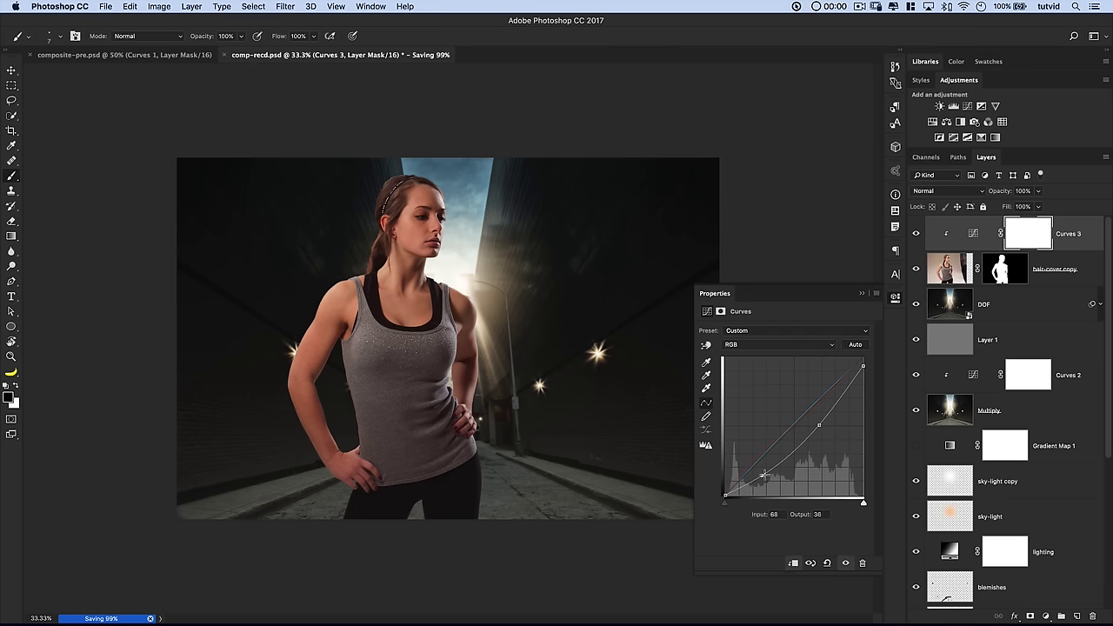
left_click_drag(761, 478, 758, 480)
left_click_drag(818, 425, 820, 432)
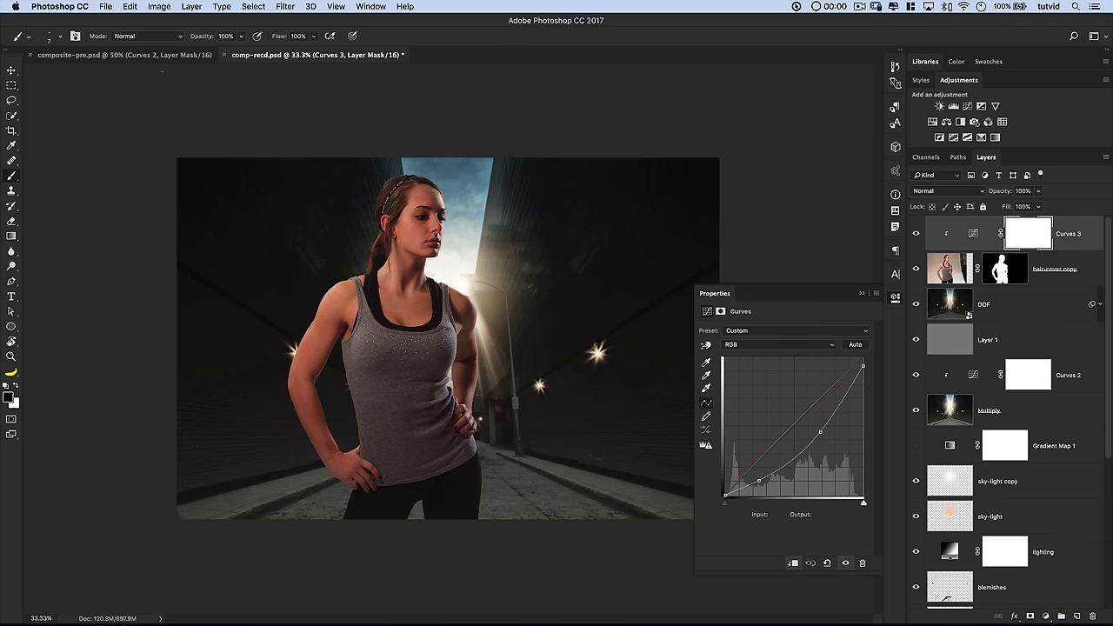
left_click(30, 56)
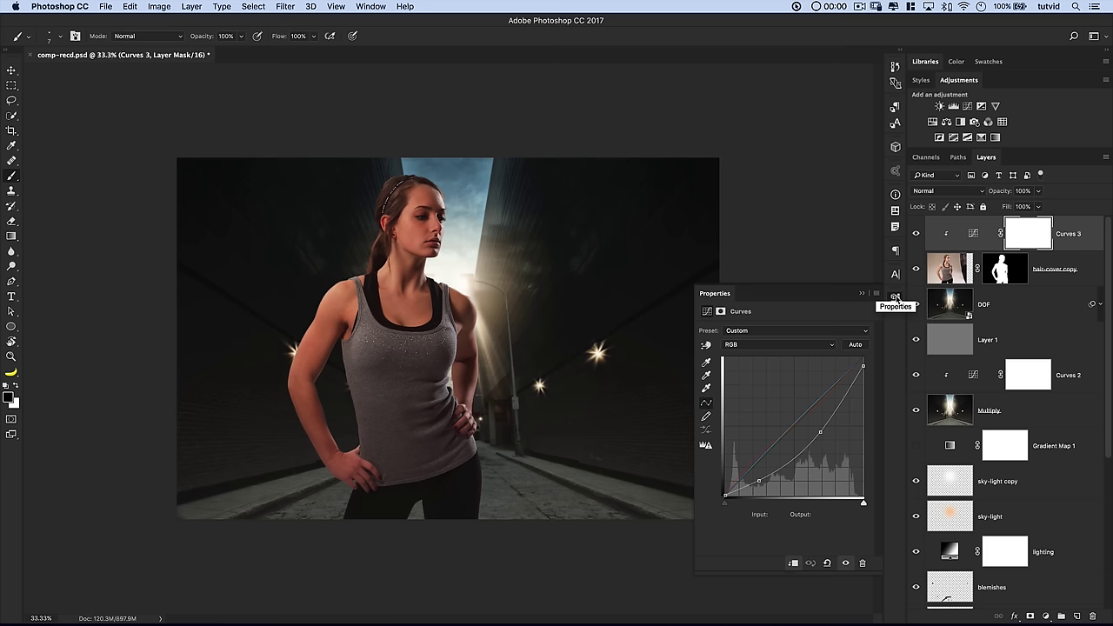
left_click(896, 296)
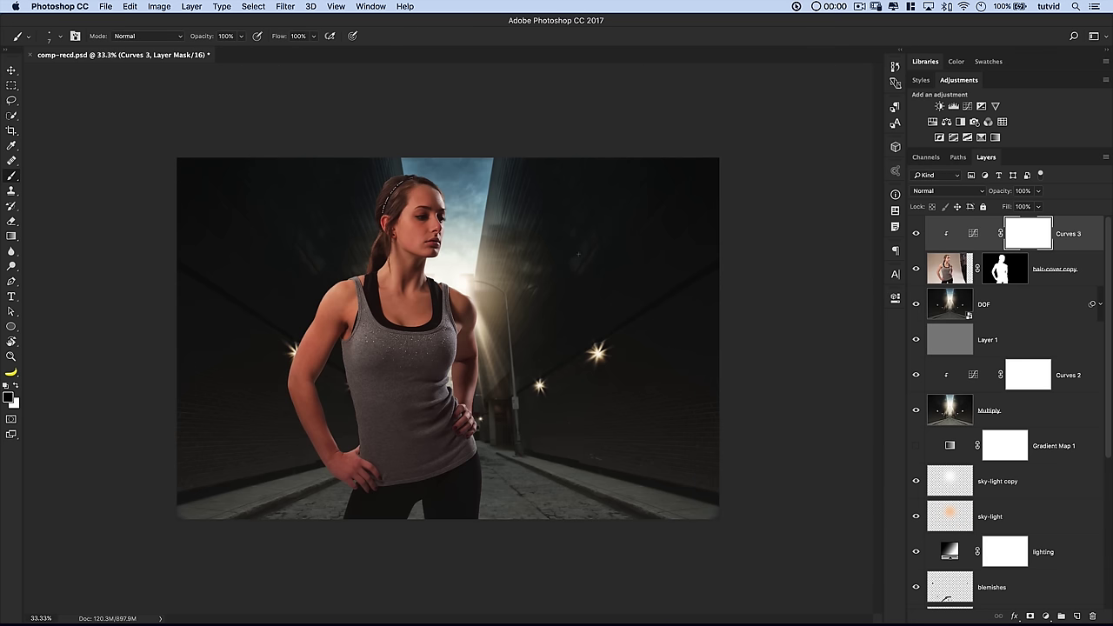
Add an unclipped Curves adjustment above all layers and lift the shadows with points mapping input 31 to 50 and 127 to 130
left_click(967, 106)
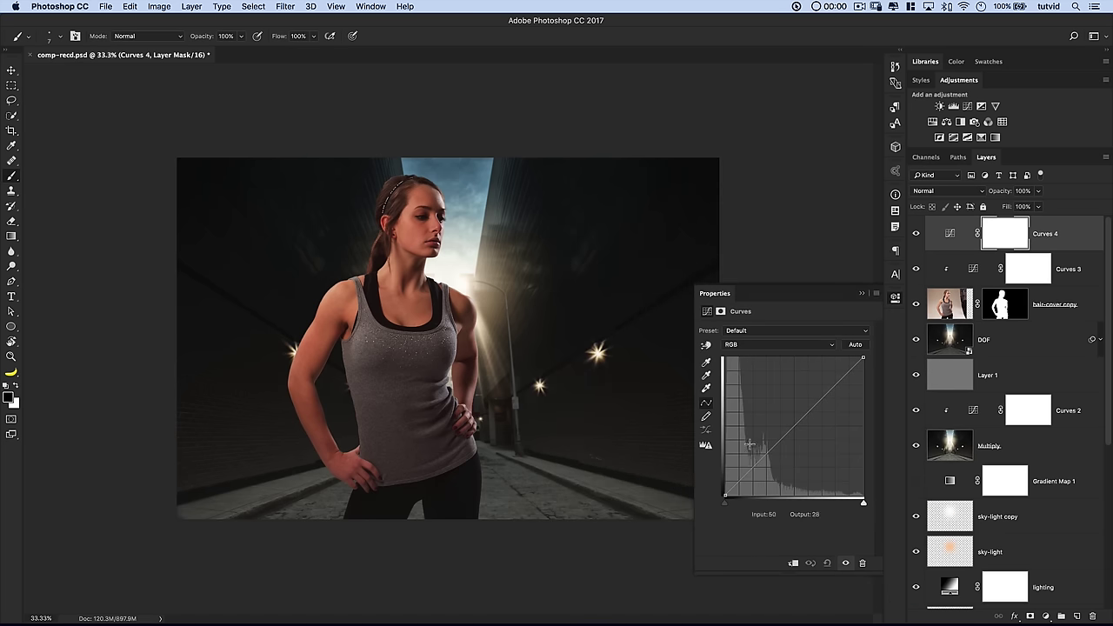
left_click_drag(737, 477, 737, 476)
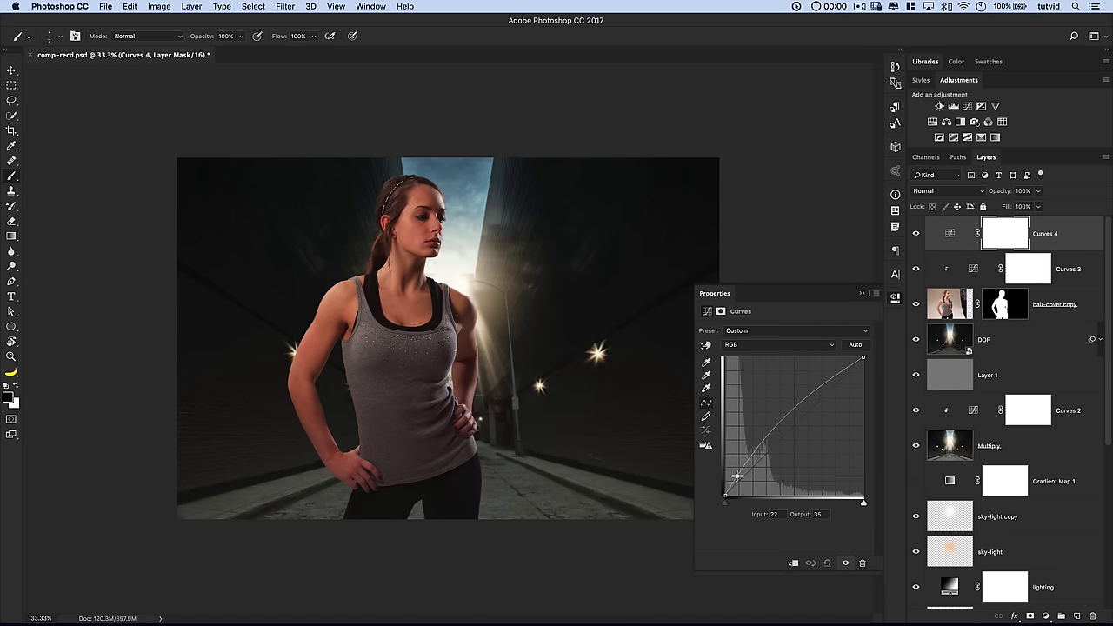
left_click_drag(775, 424, 788, 425)
left_click(916, 234)
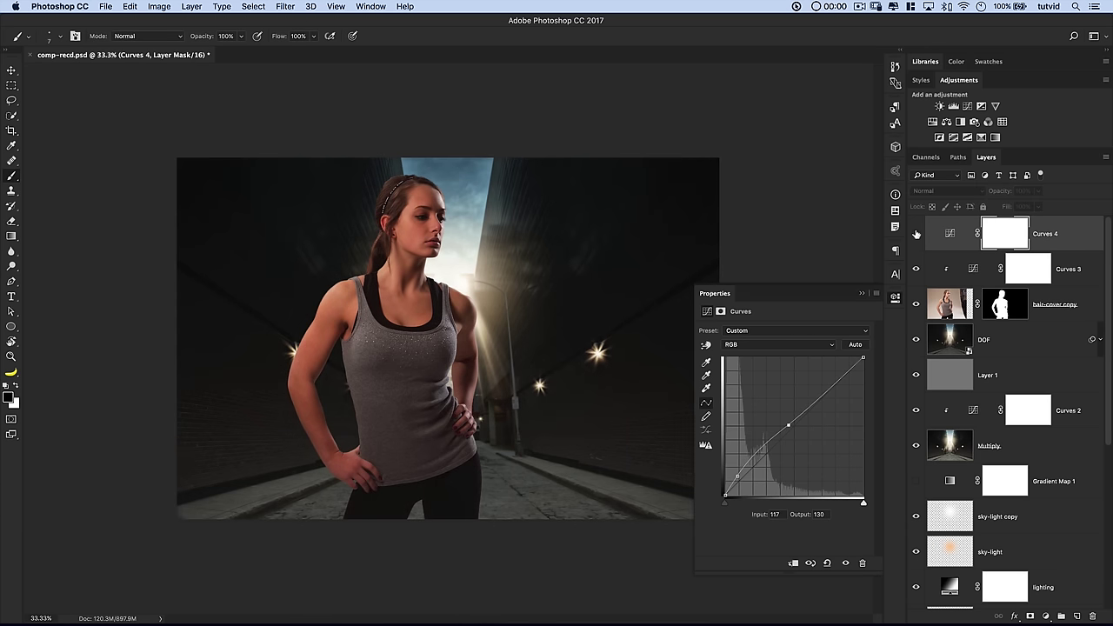
left_click(915, 234)
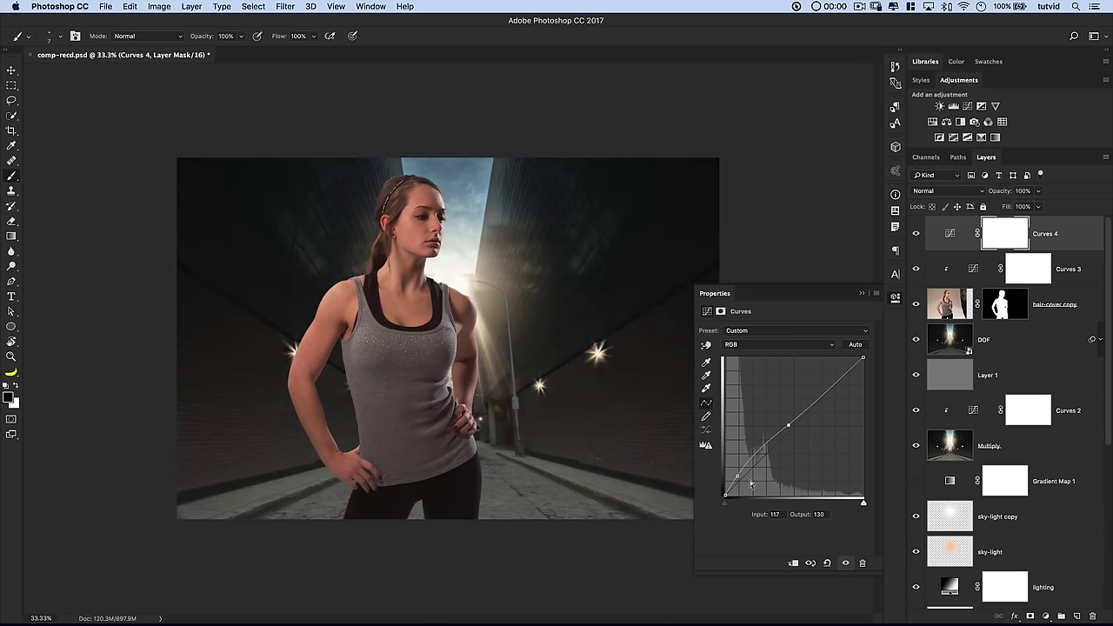
left_click_drag(788, 425, 793, 423)
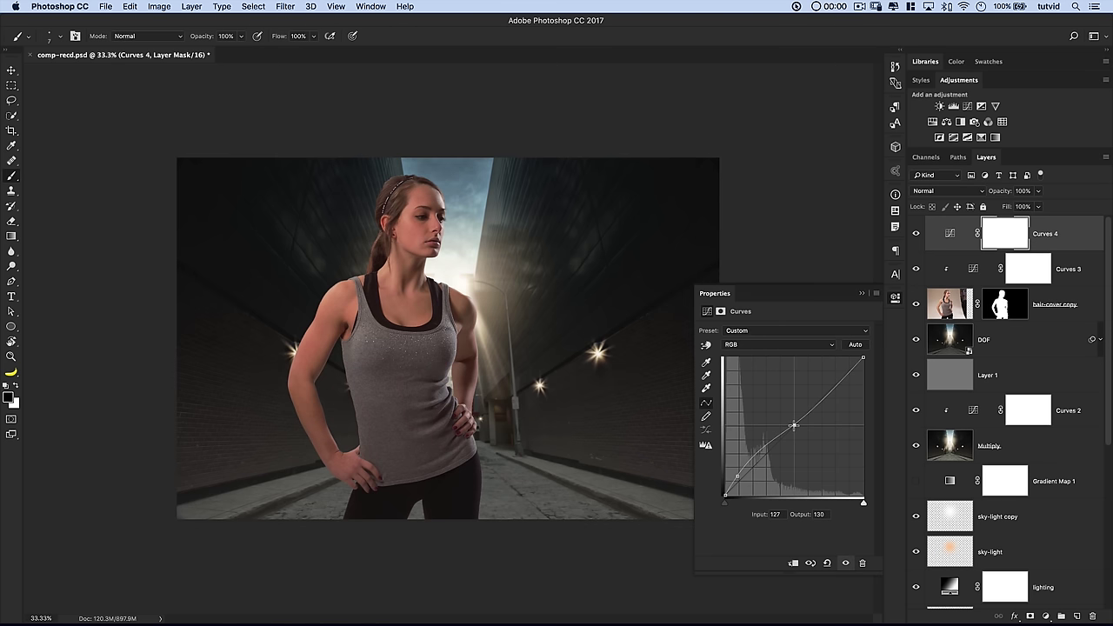
left_click_drag(737, 476, 742, 469)
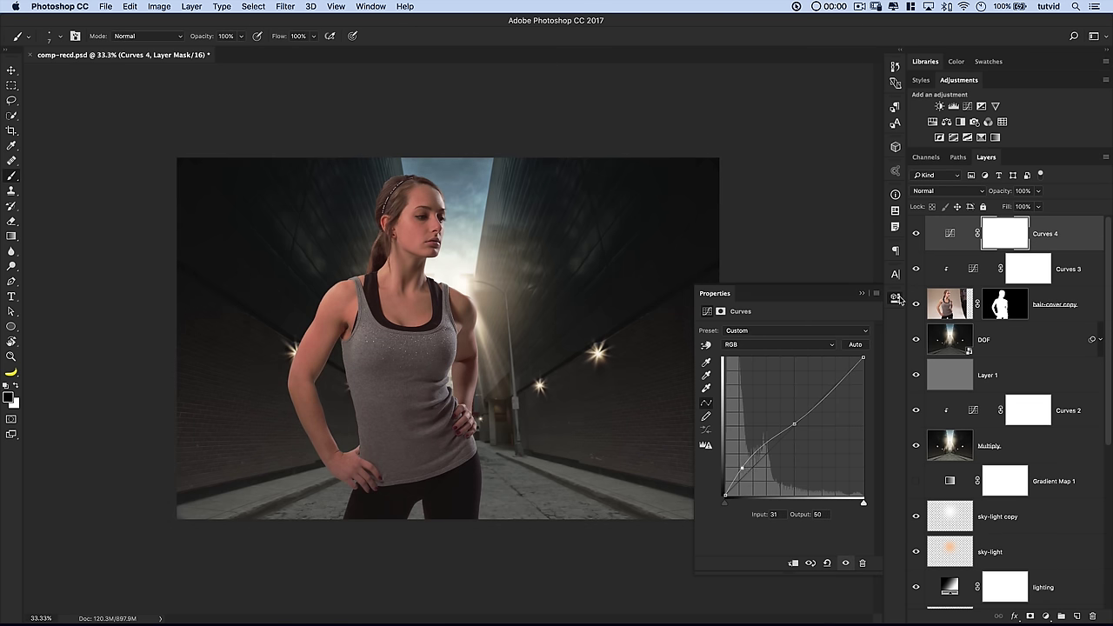
left_click(897, 299)
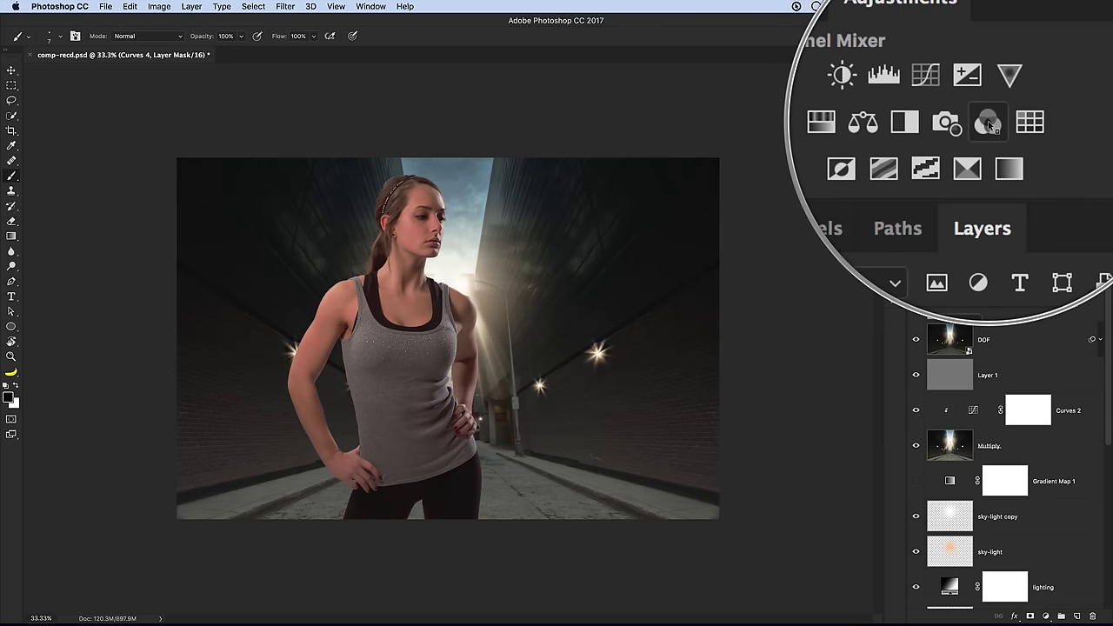
Add a Channel Mixer adjustment on top of the composite and set it to Monochrome
left_click(988, 121)
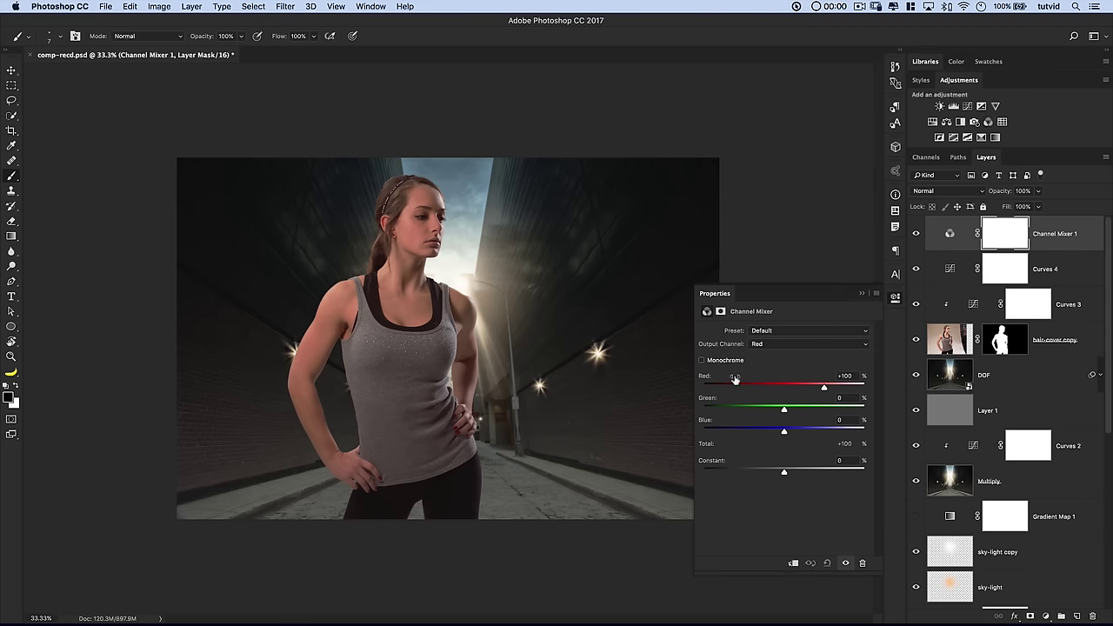
left_click(701, 361)
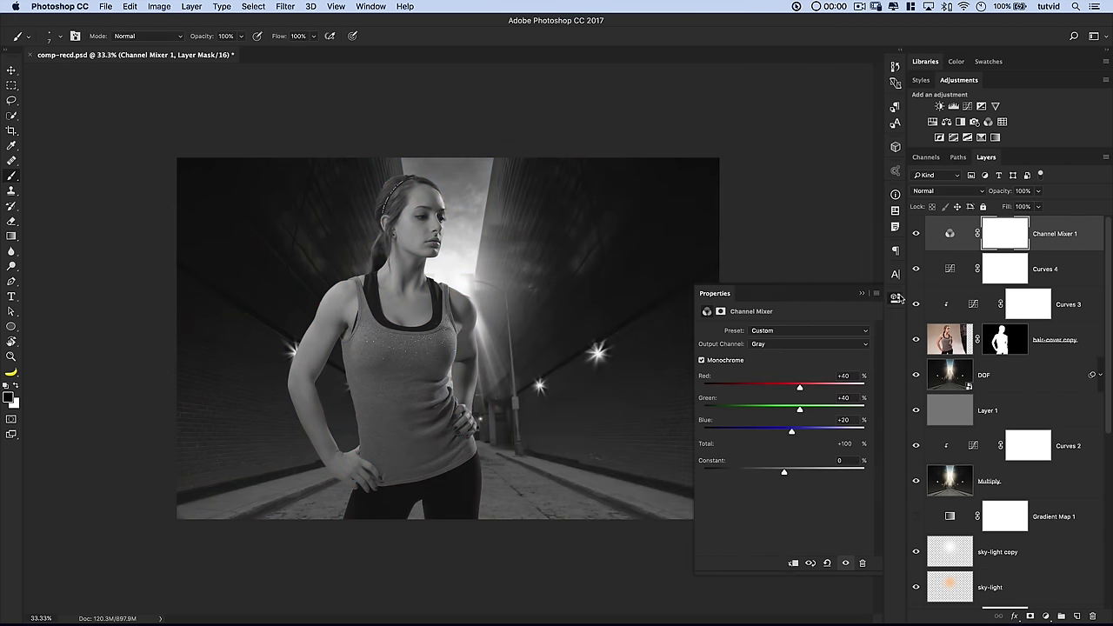
left_click(895, 299)
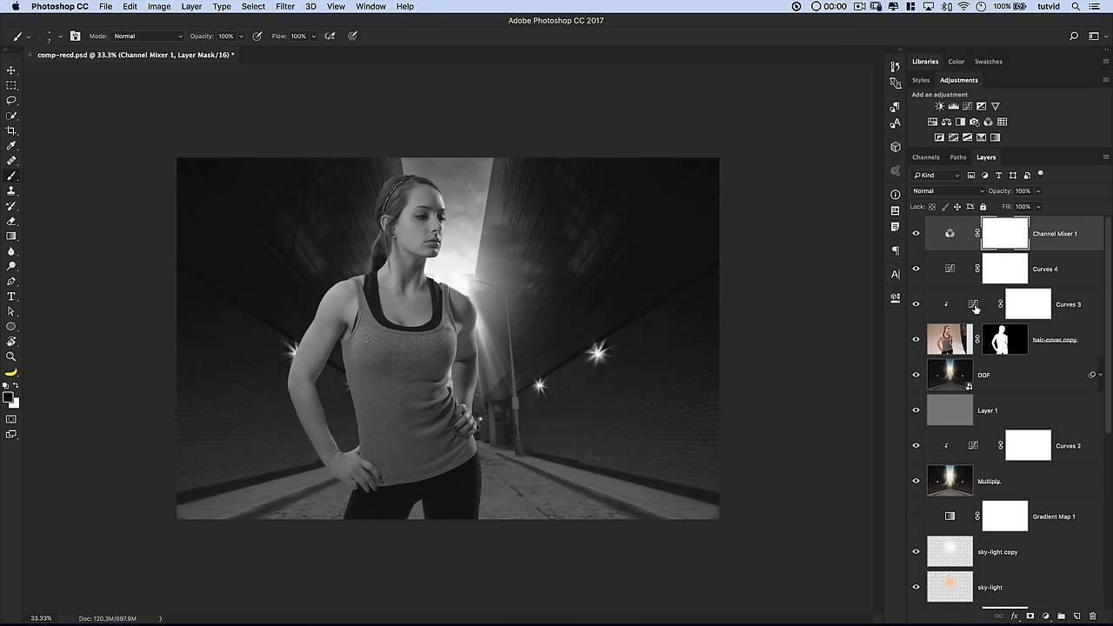
Refine the model's clipped RGB curve: lower the shadow and midtone points, raise the white endpoint, and map input 214 to output 185
double_click(974, 307)
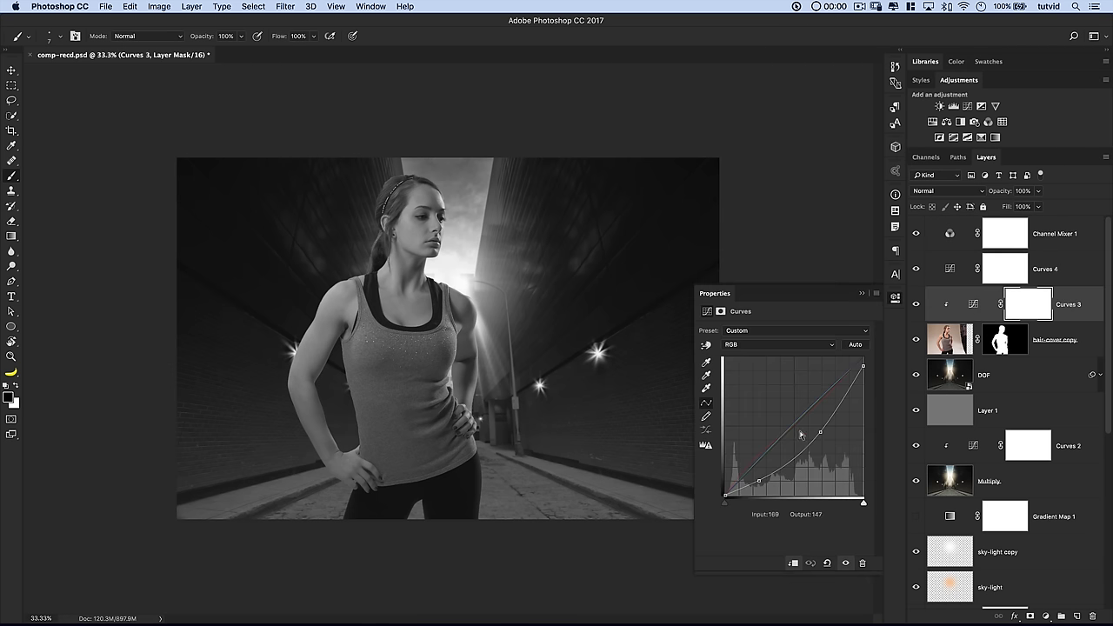
left_click_drag(758, 480, 761, 482)
left_click_drag(822, 429, 818, 433)
left_click(863, 366)
left_click_drag(862, 365, 862, 362)
left_click(840, 398)
left_click_drag(840, 397, 841, 395)
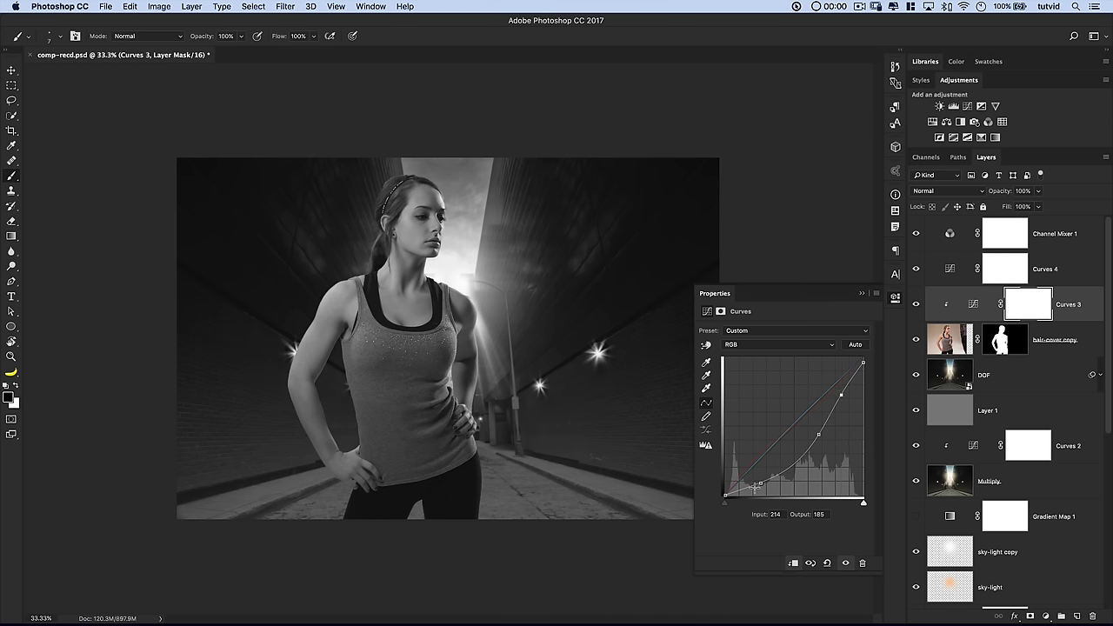
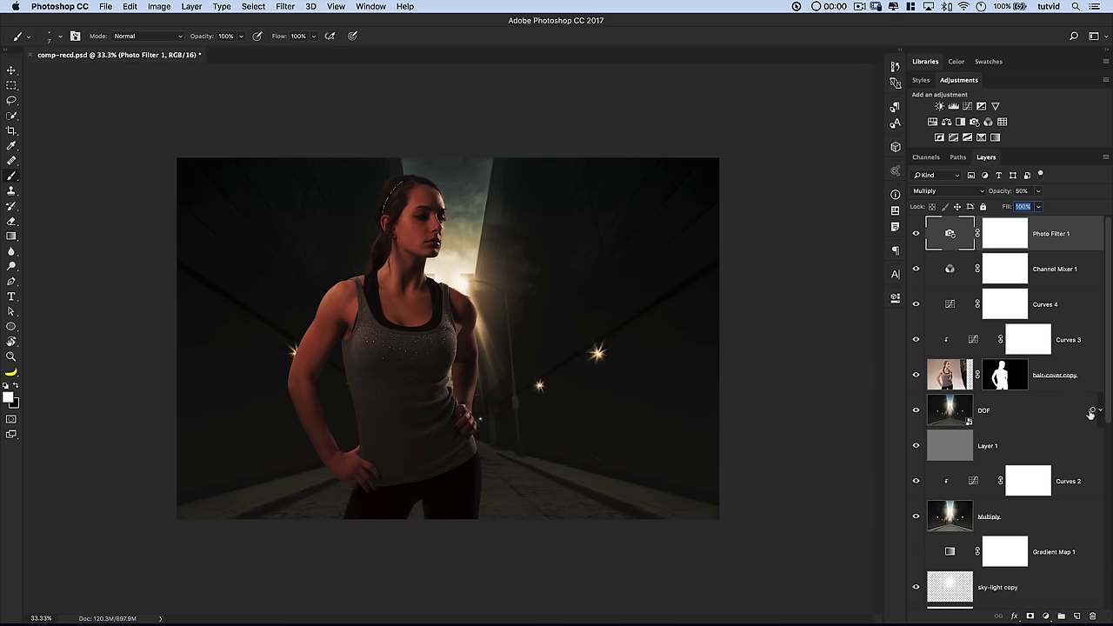
Check the DOF layer's smart filters, hide the DOF layer, and reselect the Photo Filter adjustment on top
left_click(976, 432)
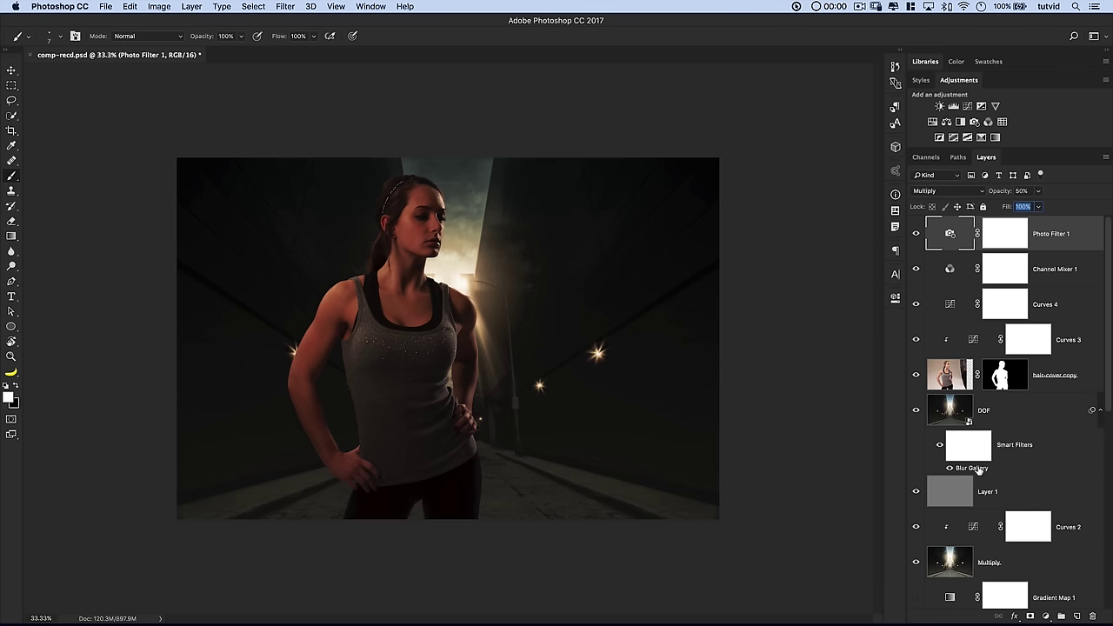
left_click(1099, 411)
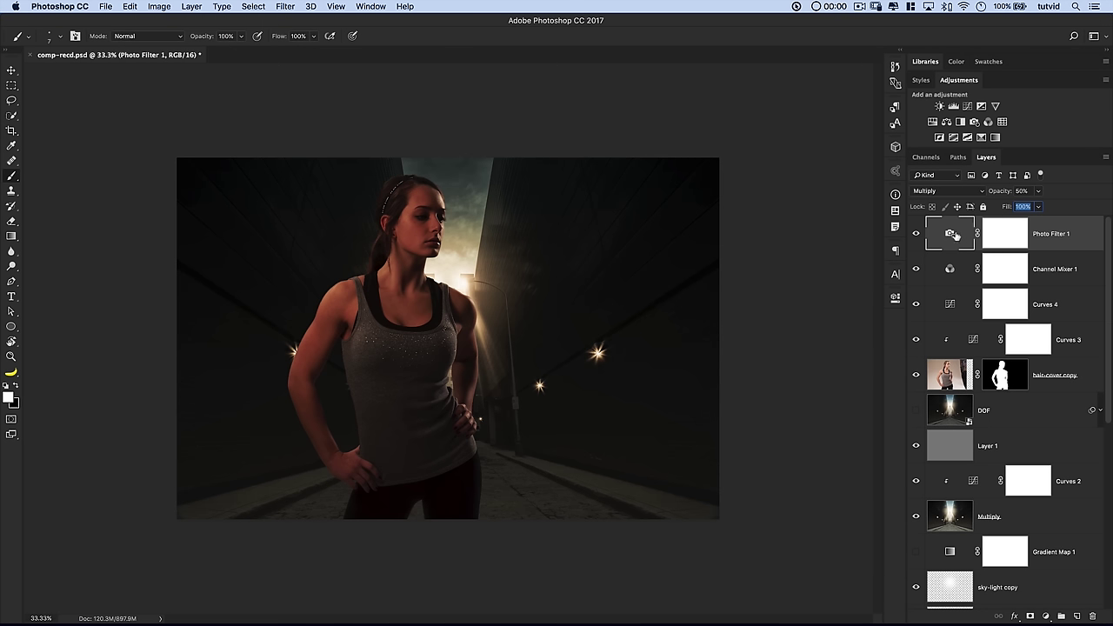
left_click(948, 268)
left_click(951, 246)
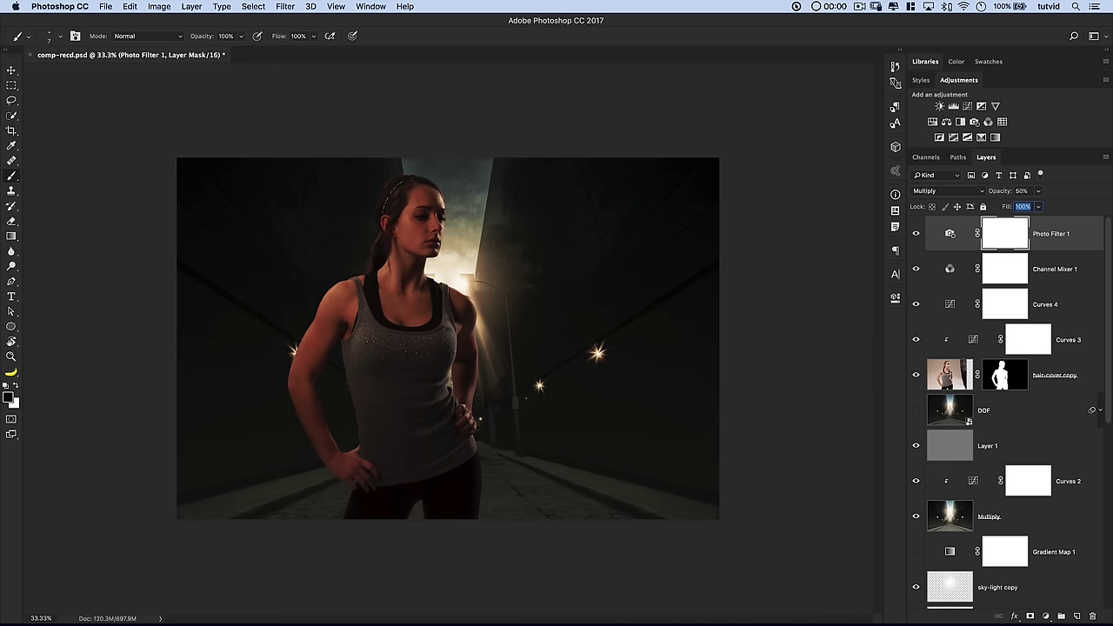
Enter Quick Mask mode with the colour indicating selected areas at 85% opacity
left_click(11, 421)
double_click(11, 421)
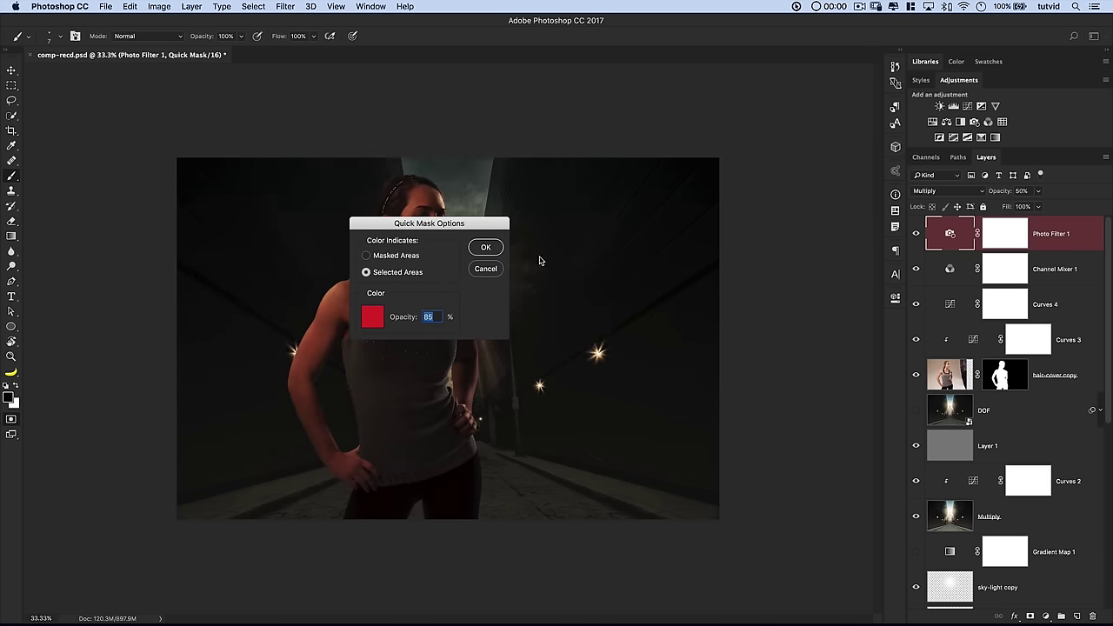
left_click(496, 248)
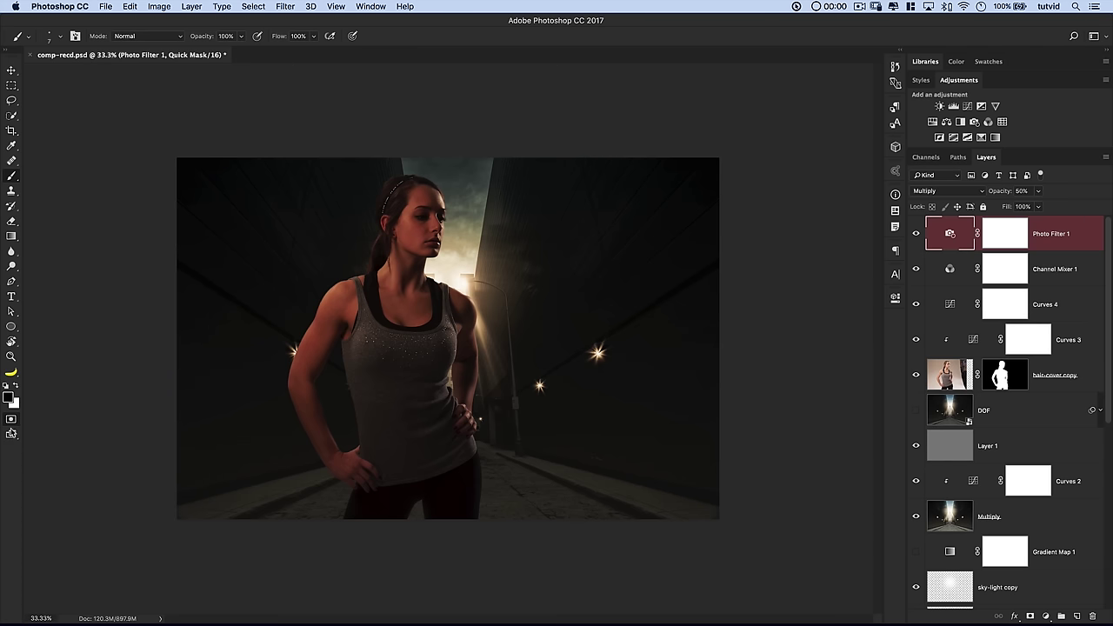
Paint the lower part of the image with a soft 1000 px brush and convert the Quick Mask to a selection
right_click(429, 314)
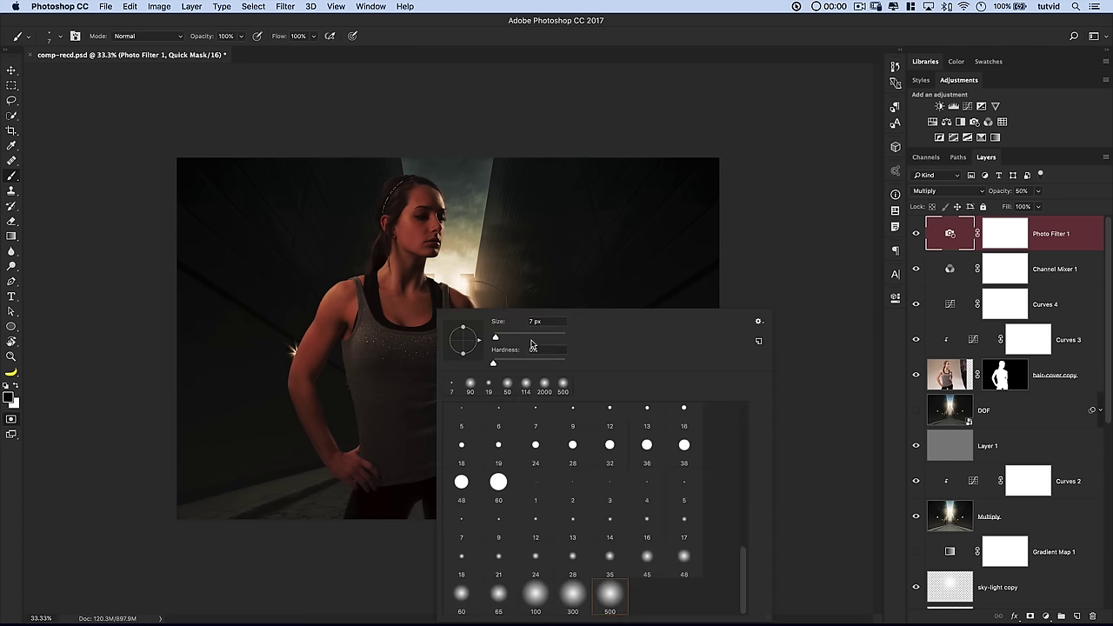
left_click_drag(532, 339, 554, 338)
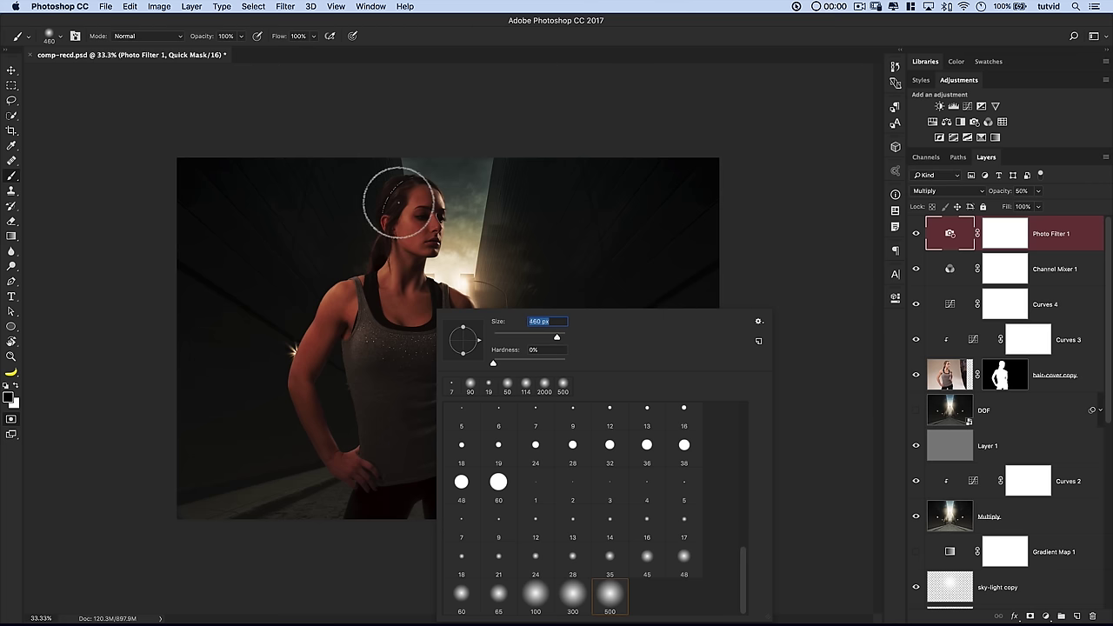
type("100")
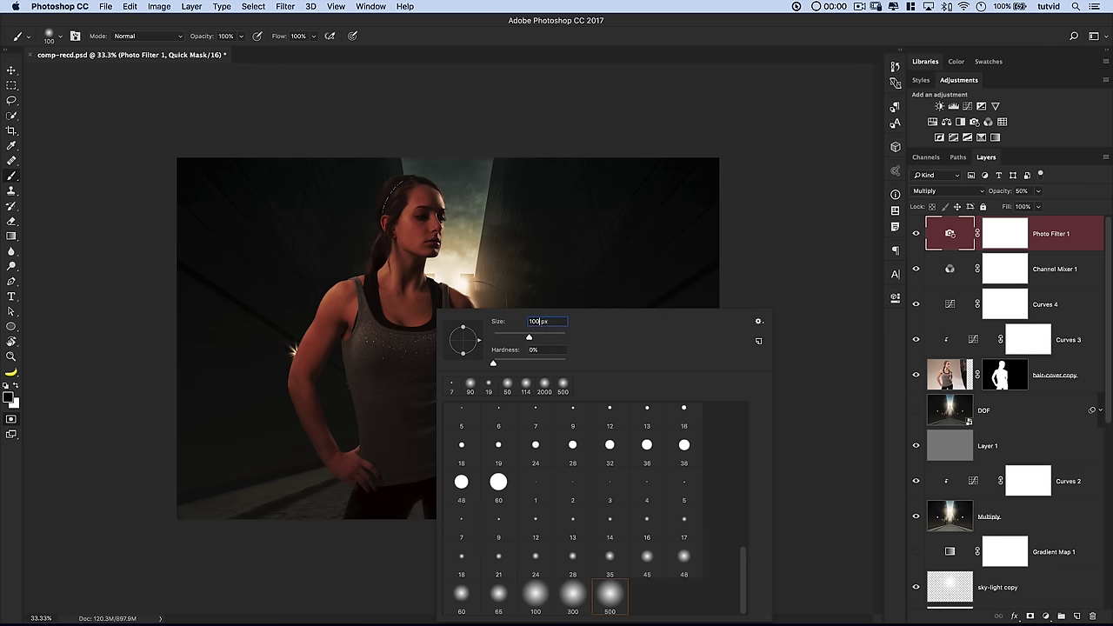
key("Return")
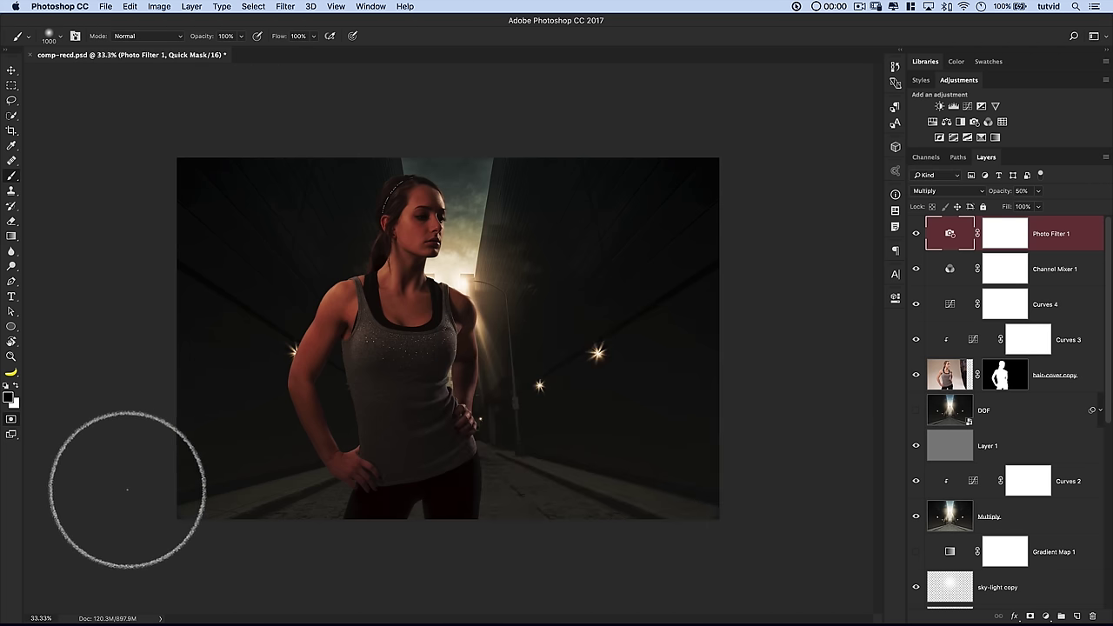
mouse_move(112, 487)
left_mouse_down()
mouse_move(236, 571)
mouse_move(175, 532)
mouse_move(271, 555)
mouse_move(375, 538)
mouse_move(430, 550)
mouse_move(111, 531)
mouse_move(218, 526)
mouse_move(134, 462)
mouse_move(372, 582)
mouse_move(481, 484)
mouse_move(450, 481)
mouse_move(482, 476)
mouse_move(551, 497)
mouse_move(587, 525)
mouse_move(661, 524)
mouse_move(718, 472)
mouse_move(687, 491)
mouse_move(579, 510)
mouse_move(253, 510)
mouse_move(168, 470)
mouse_move(129, 405)
mouse_move(142, 390)
mouse_move(161, 508)
mouse_move(366, 557)
left_mouse_up()
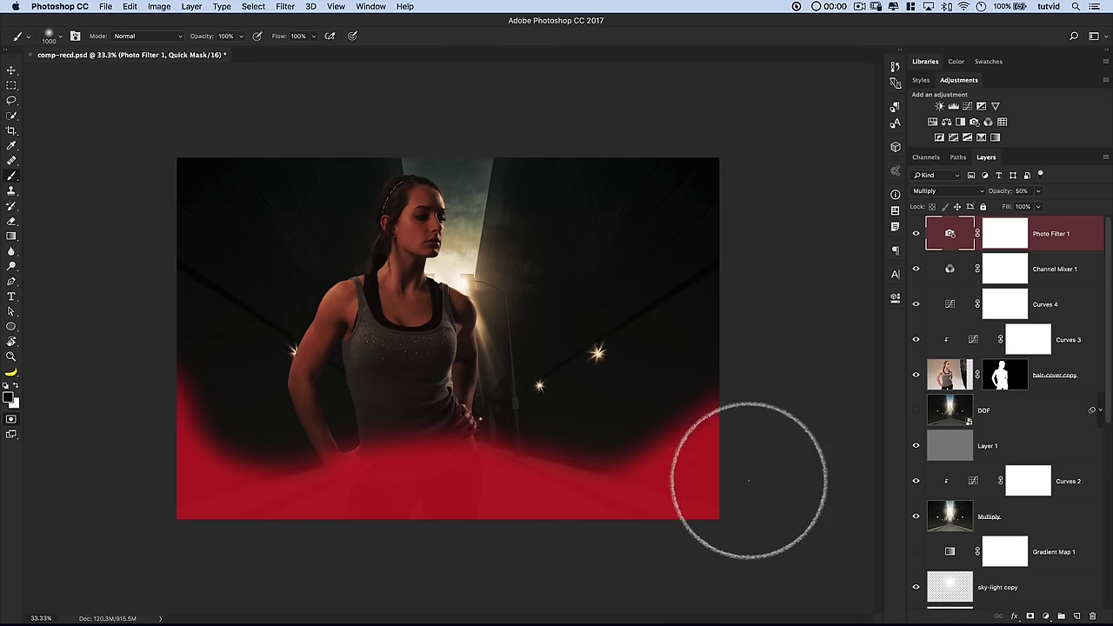
key("q")
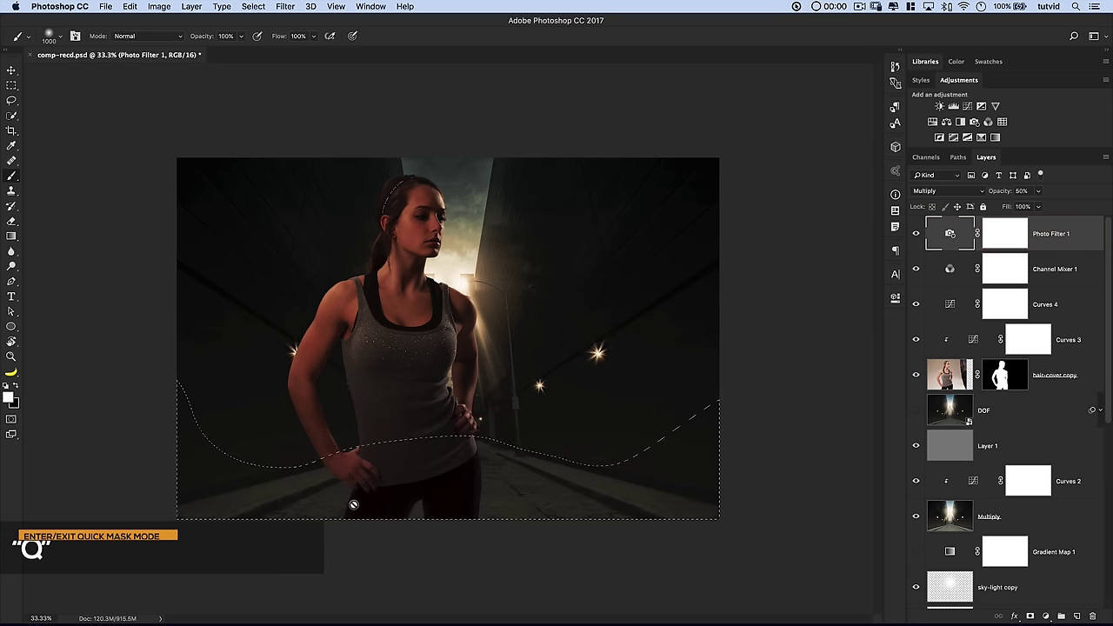
Feather the selection of the lower image area by 400 pixels
left_click(254, 6)
mouse_move(296, 162)
left_click(402, 205)
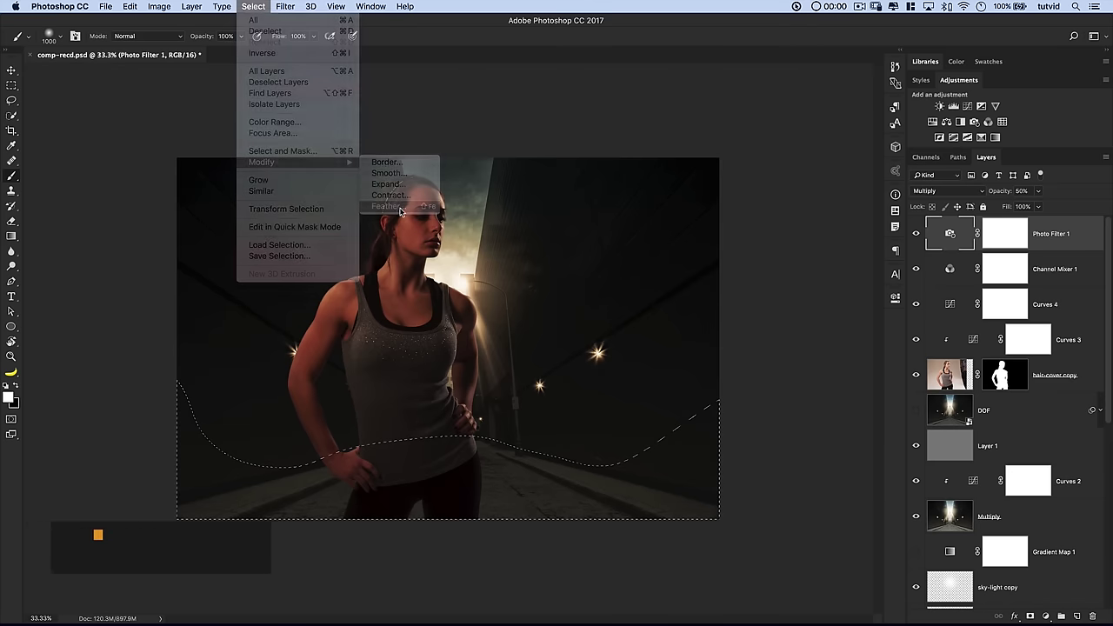
type("400")
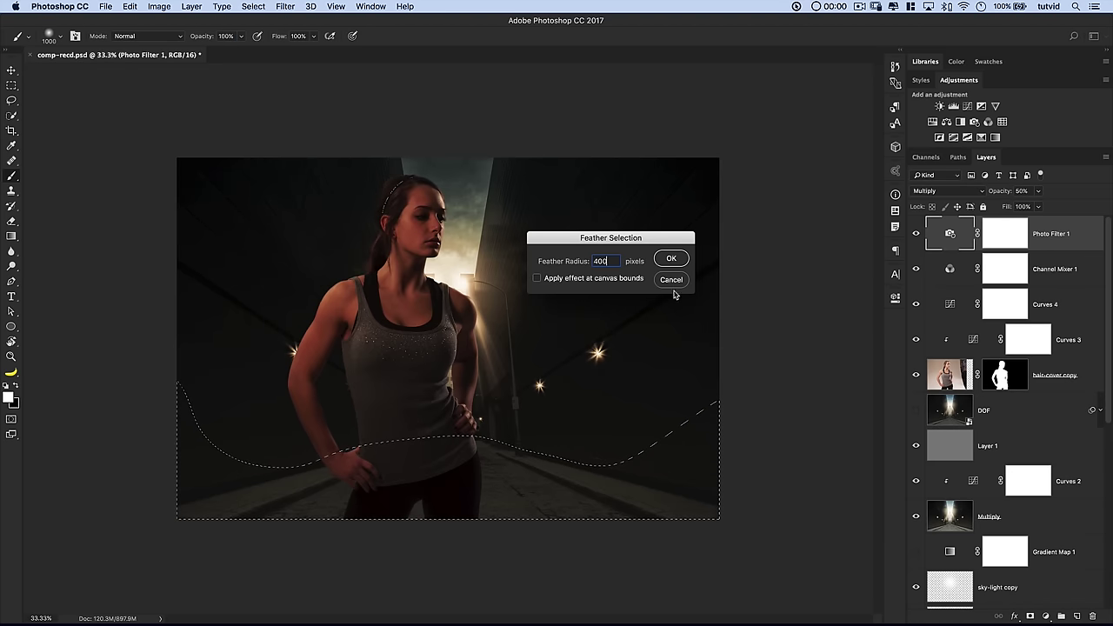
left_click(679, 258)
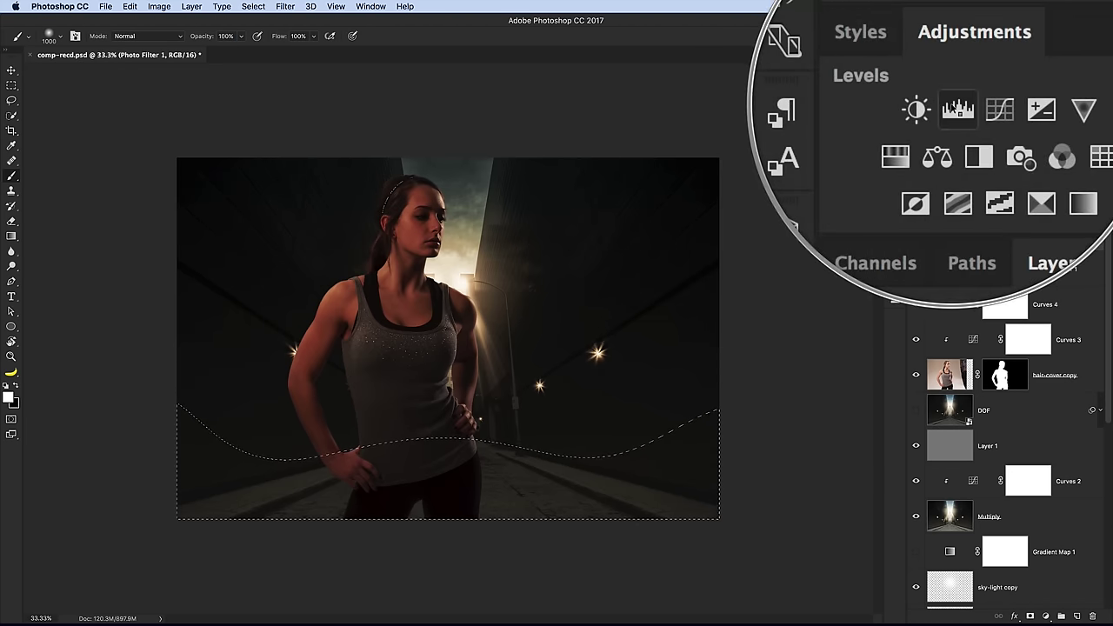
Add a Levels adjustment from the selection with shadow input 14 and midtones 0.70, and compare the image with and without it
left_click(953, 106)
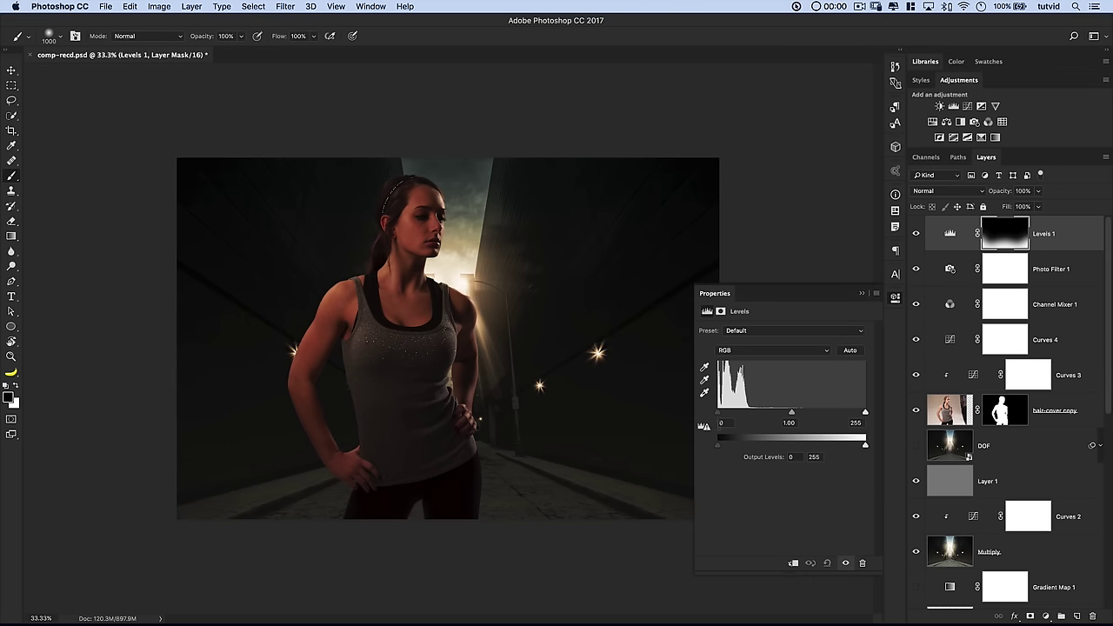
left_click_drag(717, 416, 727, 415)
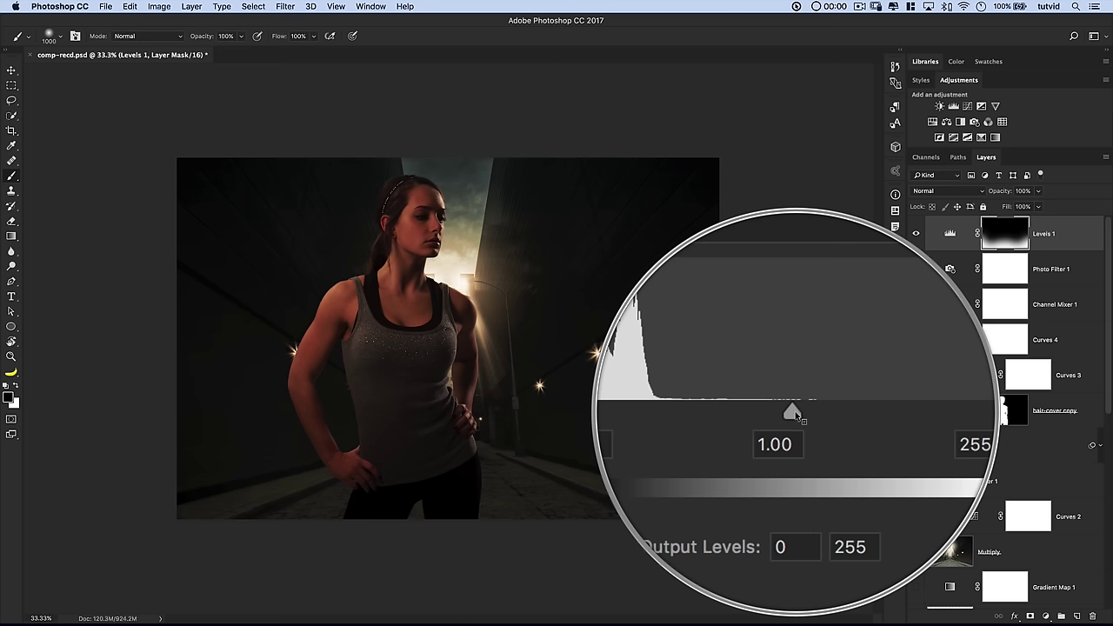
left_click_drag(793, 415, 806, 416)
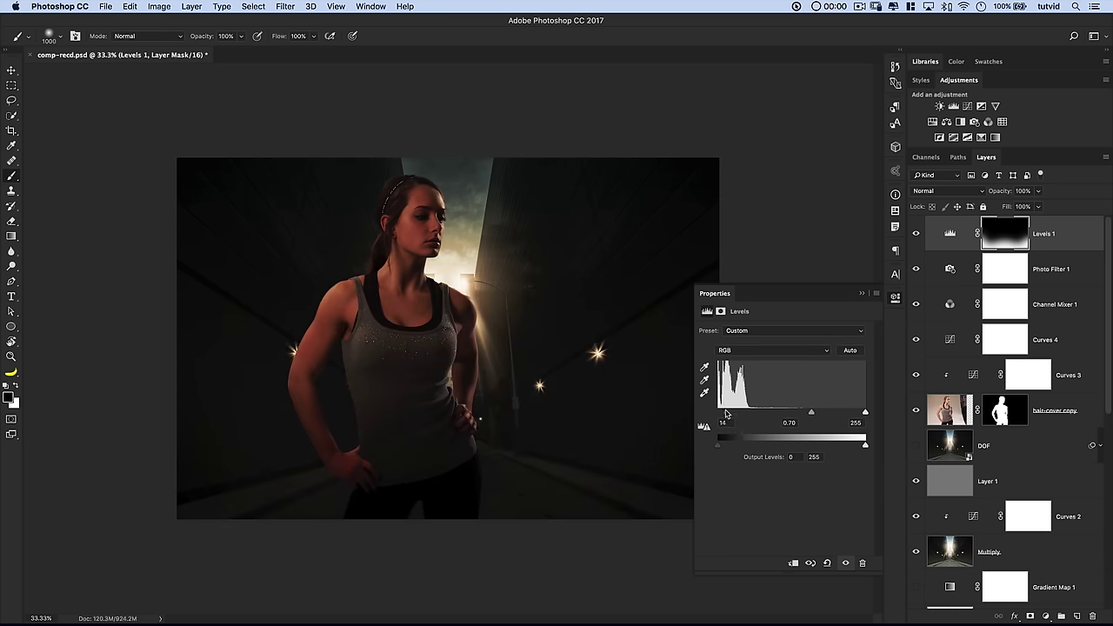
left_click(915, 234)
left_click(915, 234)
left_click(895, 296)
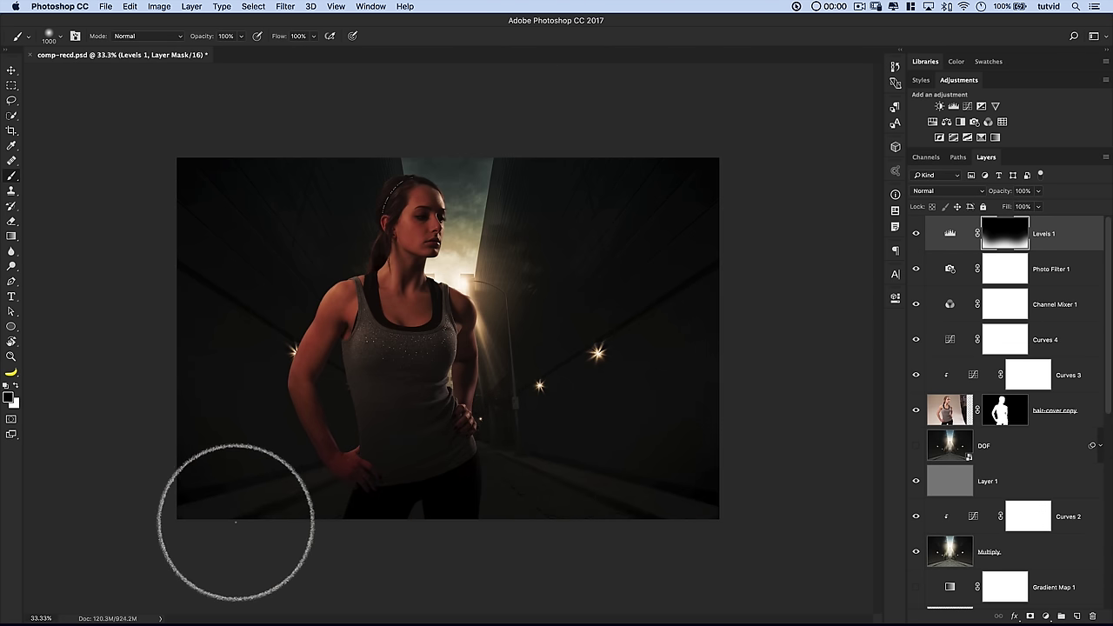
Select a narrow strip along the image's bottom edge by painting it in Quick Mask mode
left_click(11, 422)
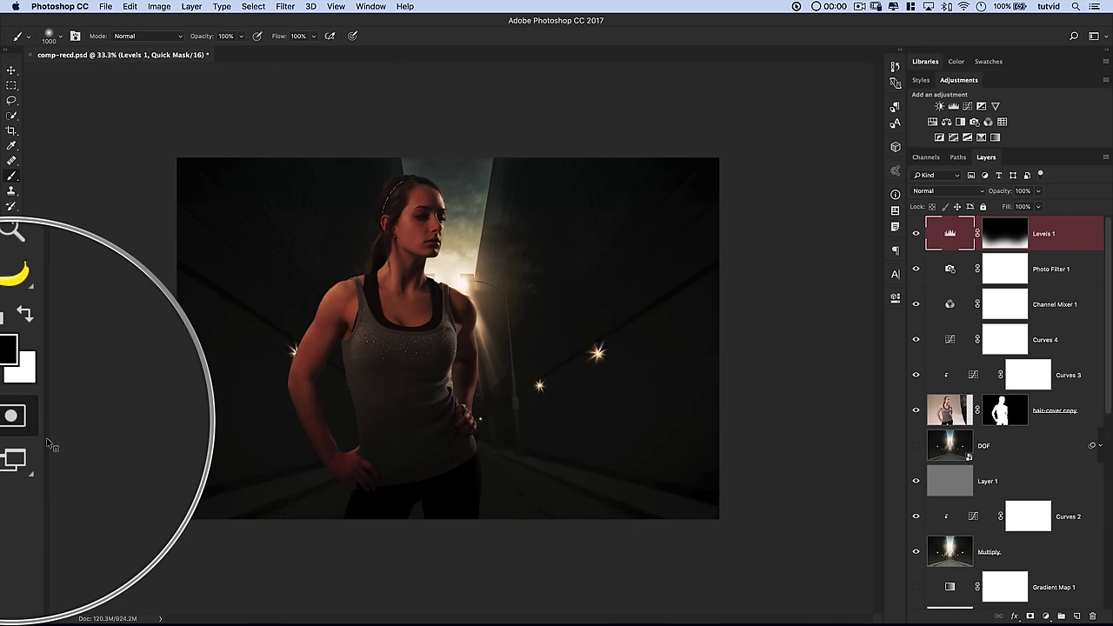
mouse_move(176, 542)
left_mouse_down()
mouse_move(145, 535)
mouse_move(217, 556)
mouse_move(289, 558)
mouse_move(231, 552)
mouse_move(305, 551)
mouse_move(208, 545)
mouse_move(361, 558)
mouse_move(282, 552)
mouse_move(526, 543)
mouse_move(598, 554)
mouse_move(683, 552)
mouse_move(595, 550)
mouse_move(750, 516)
left_mouse_up()
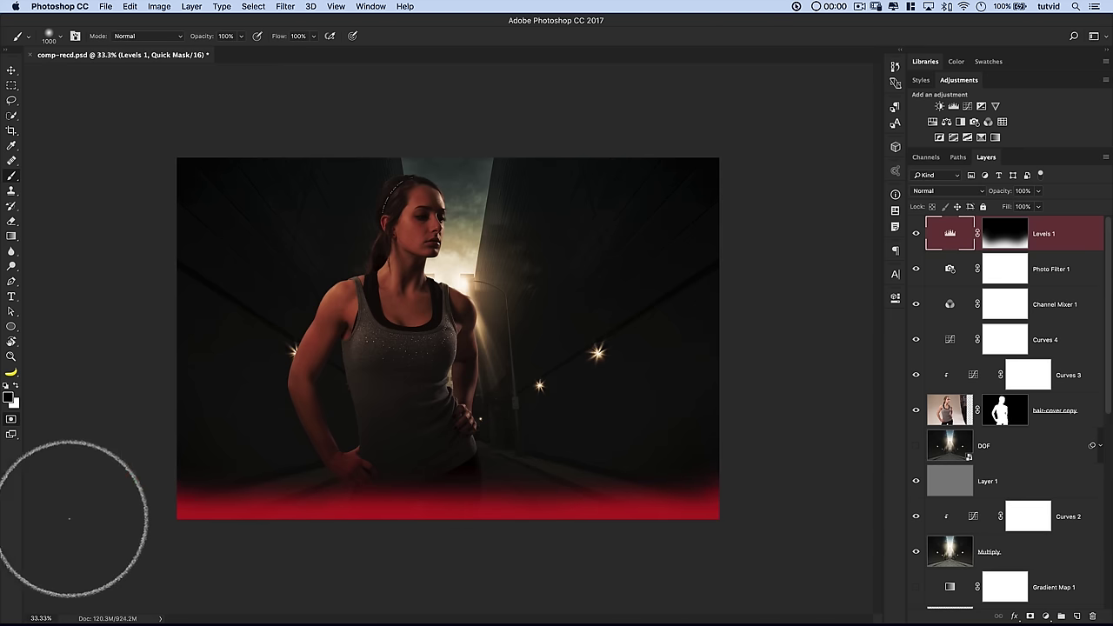
key("q")
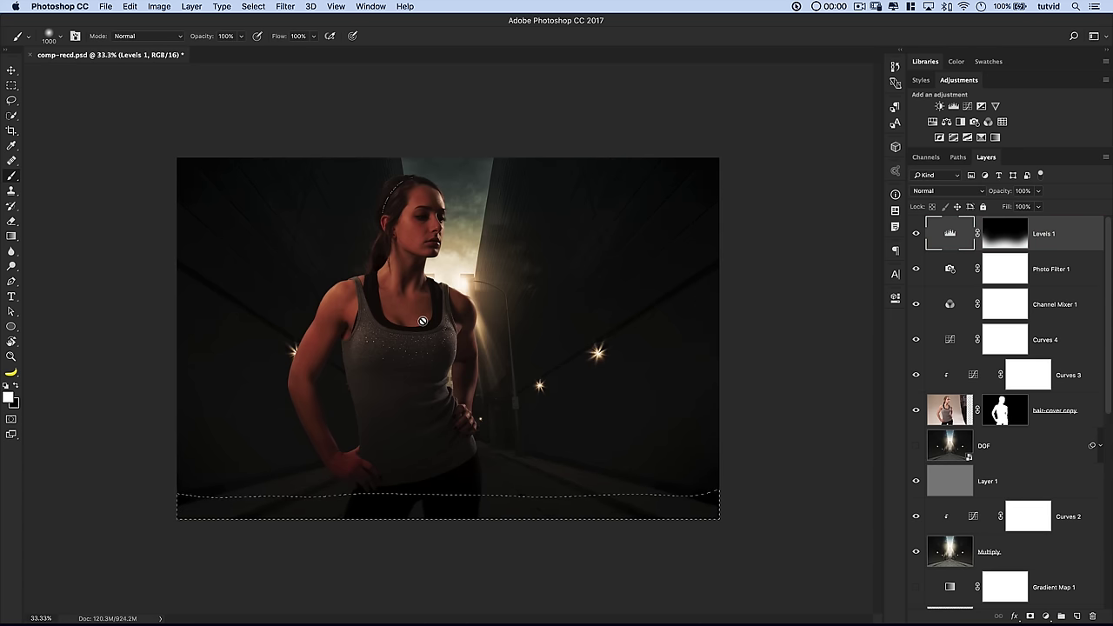
Feather the bottom strip selection by 55 pixels
left_click(285, 6)
mouse_move(253, 6)
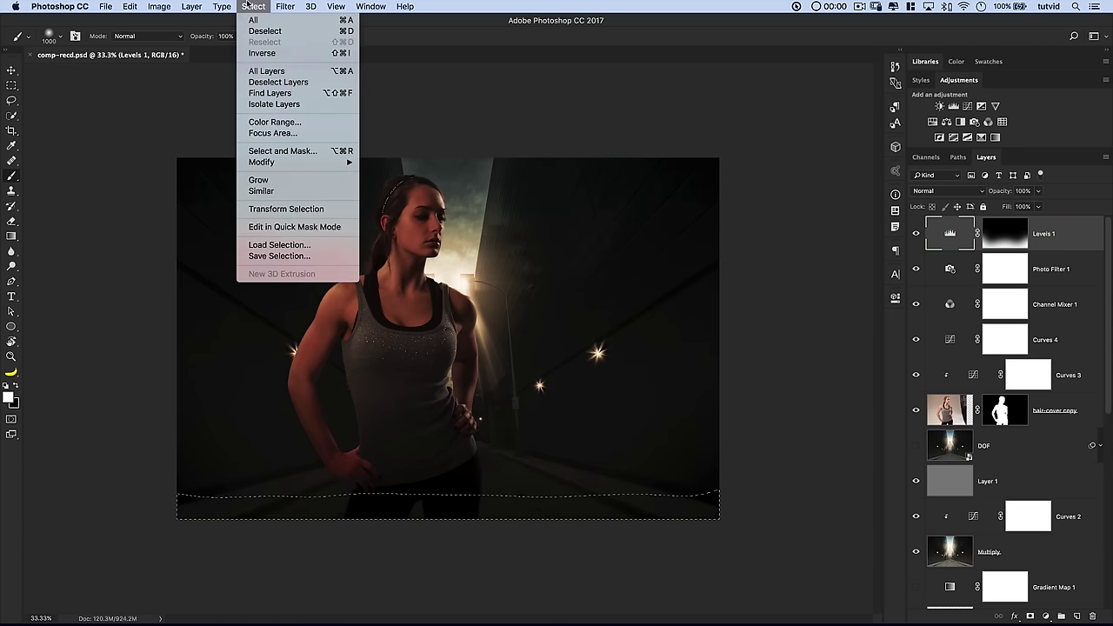
mouse_move(265, 161)
left_click(387, 206)
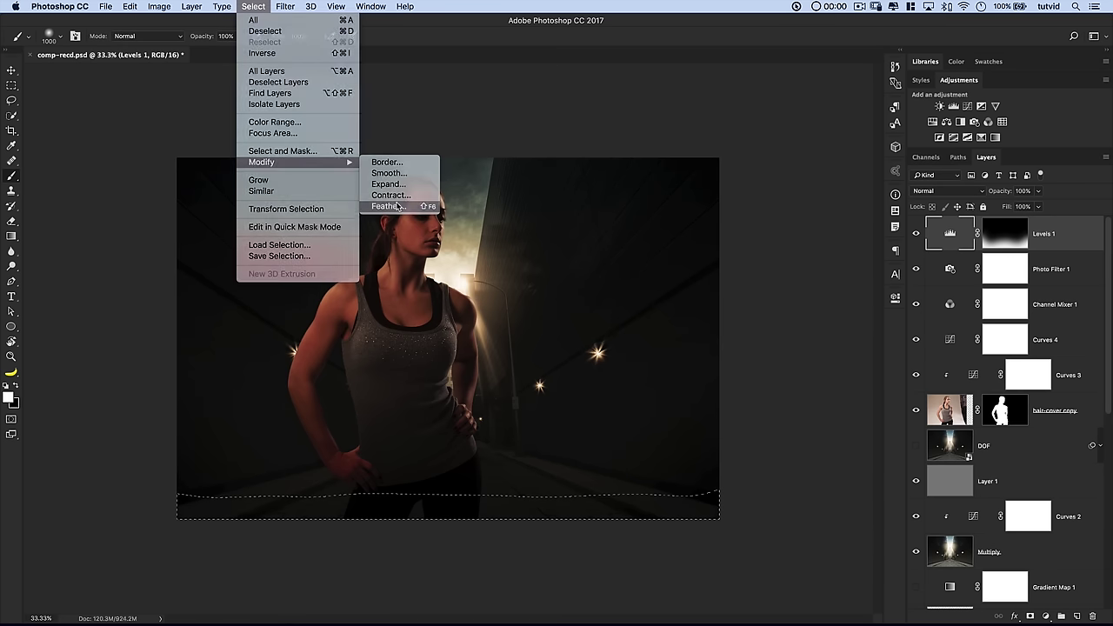
type("50")
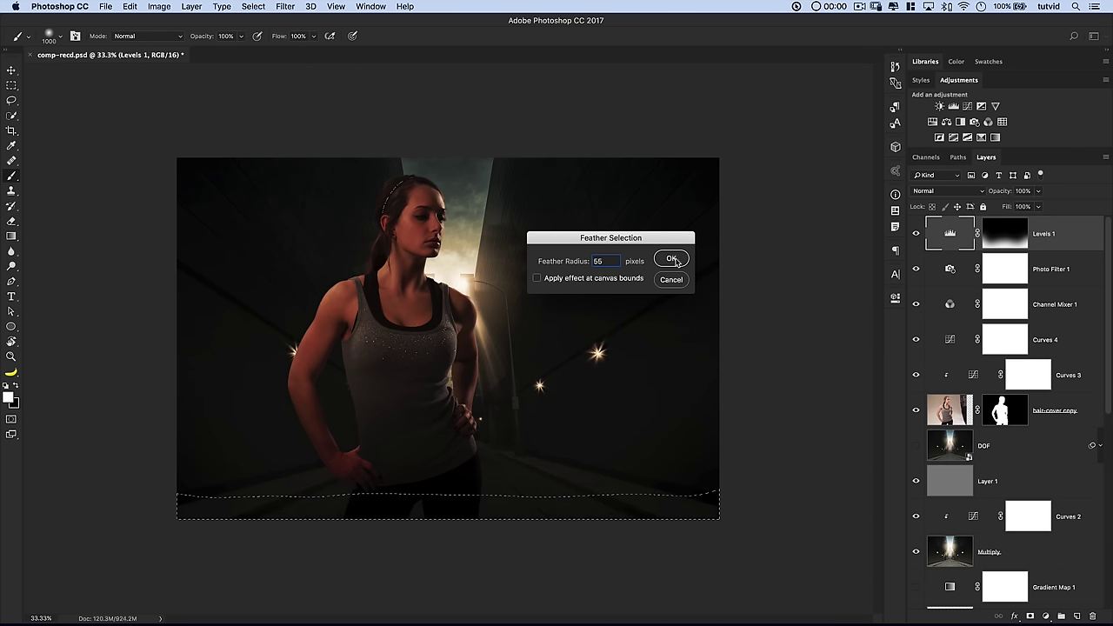
left_click(673, 259)
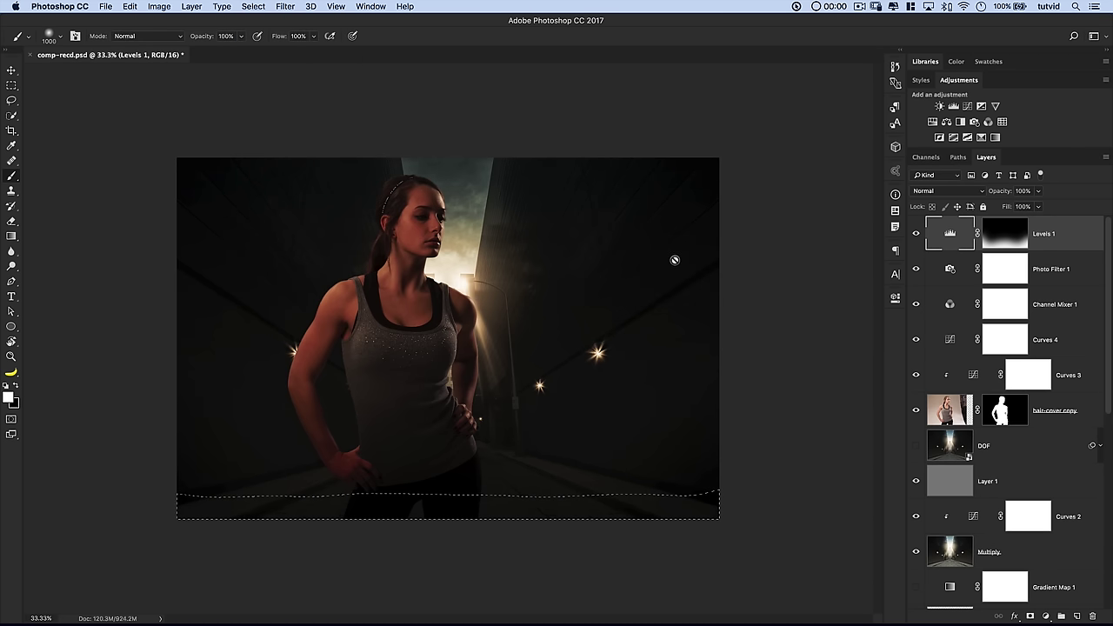
Add a second Levels adjustment that darkens the strip's midtones, and compare the image with and without both Levels layers
left_click(954, 106)
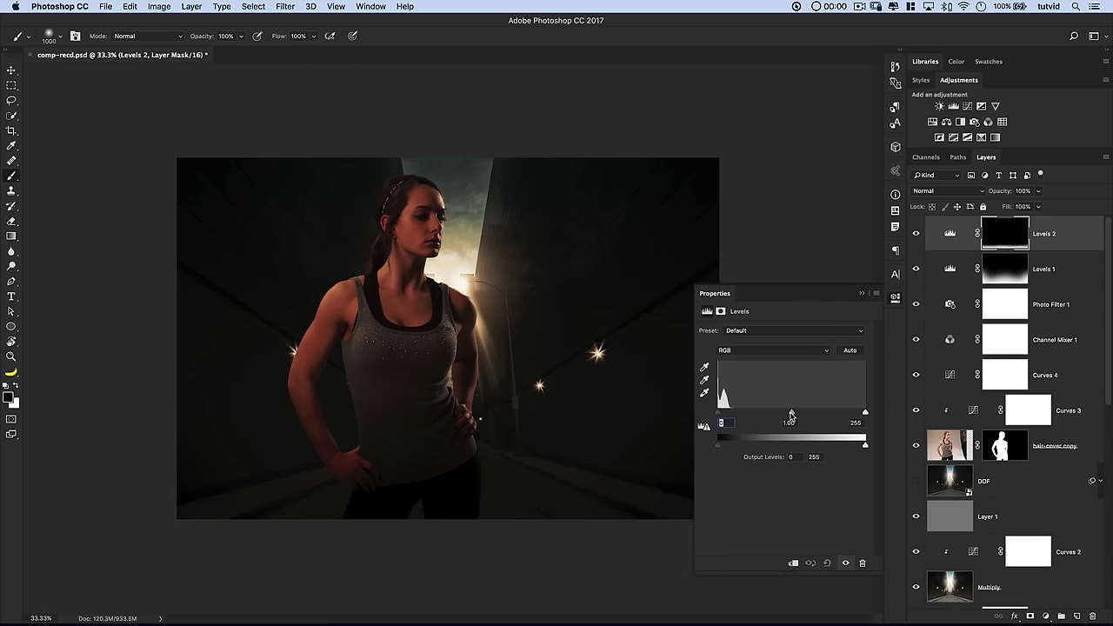
left_click_drag(791, 417, 805, 417)
left_click(896, 300)
left_click(916, 234)
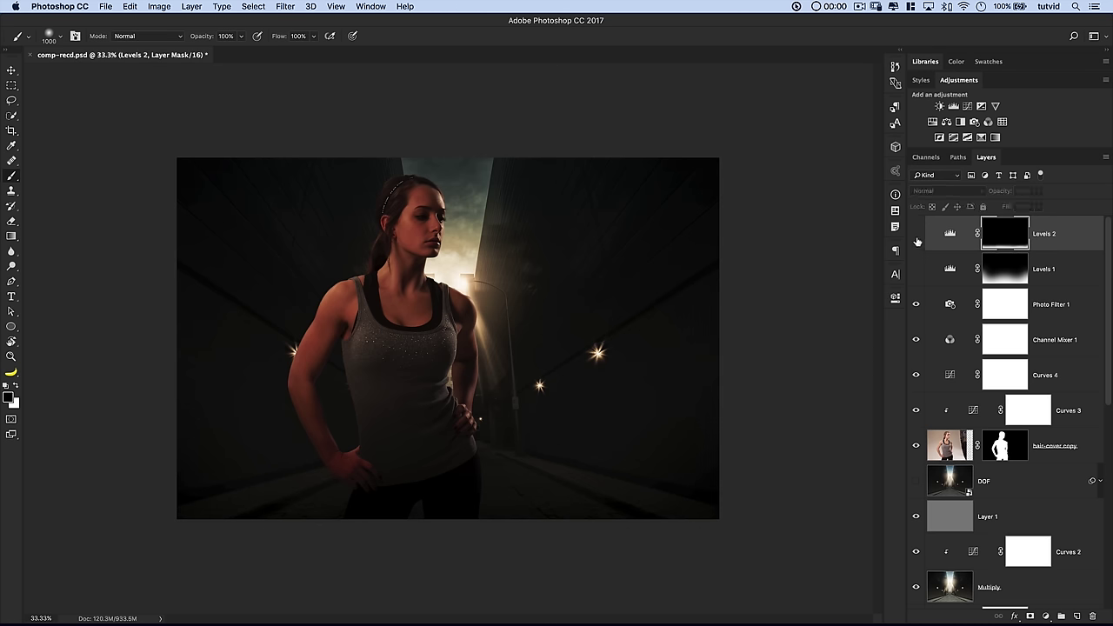
left_click(916, 234)
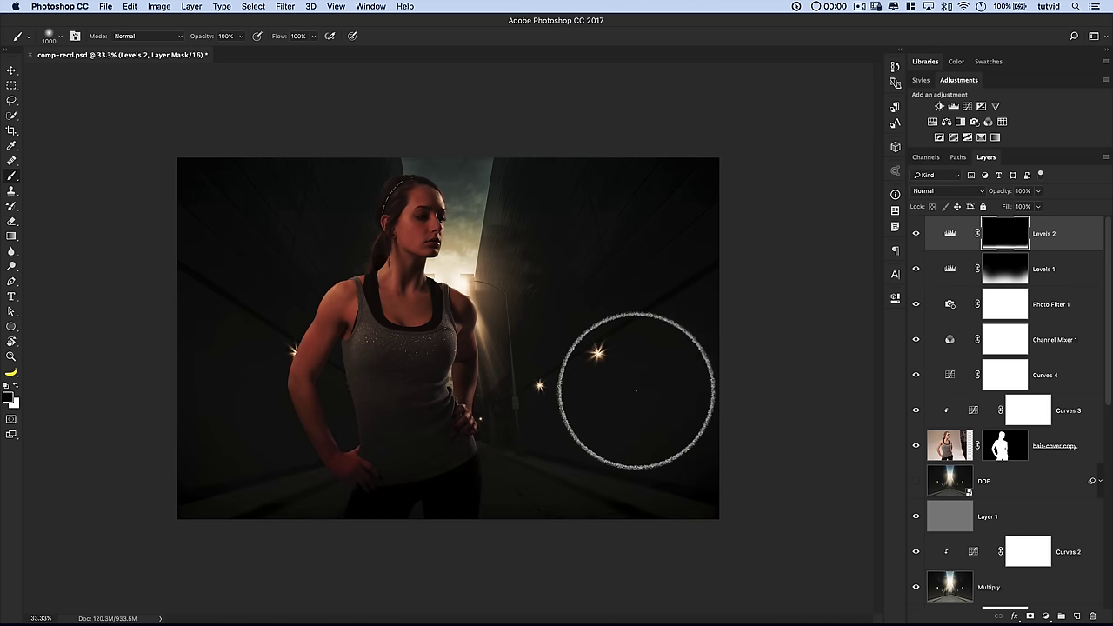
Select the area around the model's head and the sky at the image's upper centre by painting it in Quick Mask mode
left_click(11, 419)
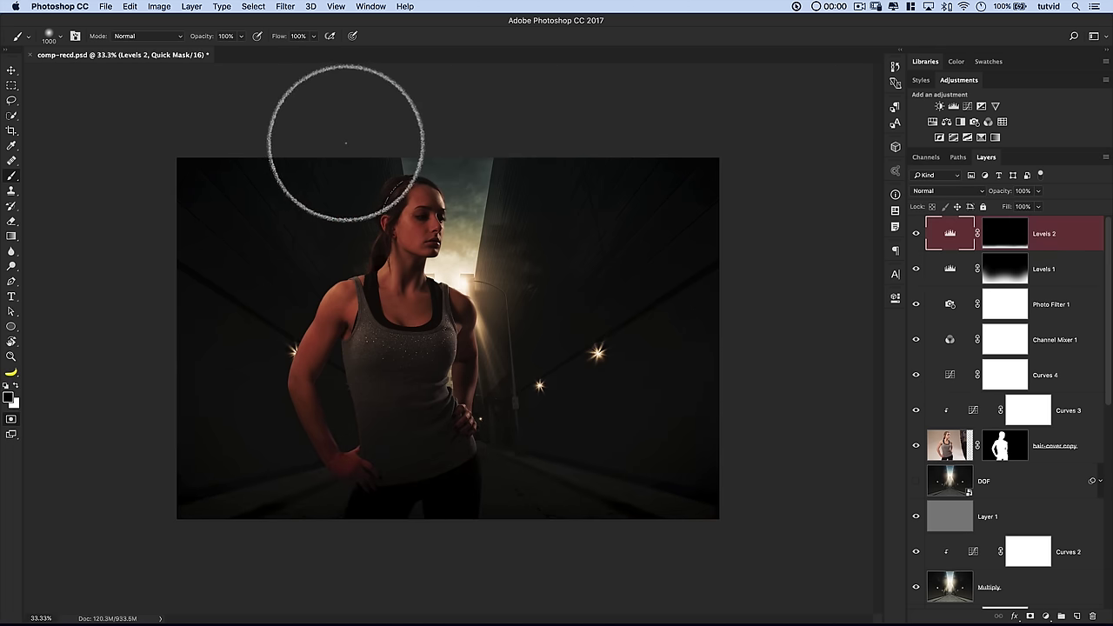
mouse_move(348, 124)
left_mouse_down()
mouse_move(403, 274)
mouse_move(488, 167)
mouse_move(527, 81)
mouse_move(570, 133)
mouse_move(481, 190)
mouse_move(478, 149)
mouse_move(378, 160)
mouse_move(350, 230)
mouse_move(374, 250)
mouse_move(329, 131)
mouse_move(323, 141)
mouse_move(280, 124)
mouse_move(544, 185)
mouse_move(537, 166)
mouse_move(582, 152)
left_mouse_up()
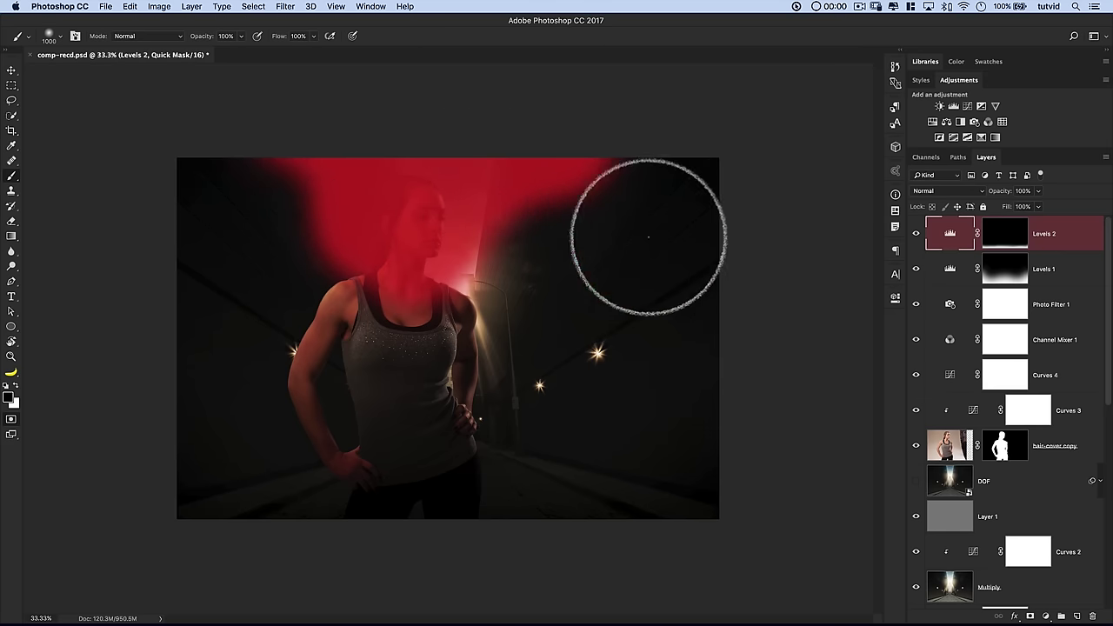
key("q")
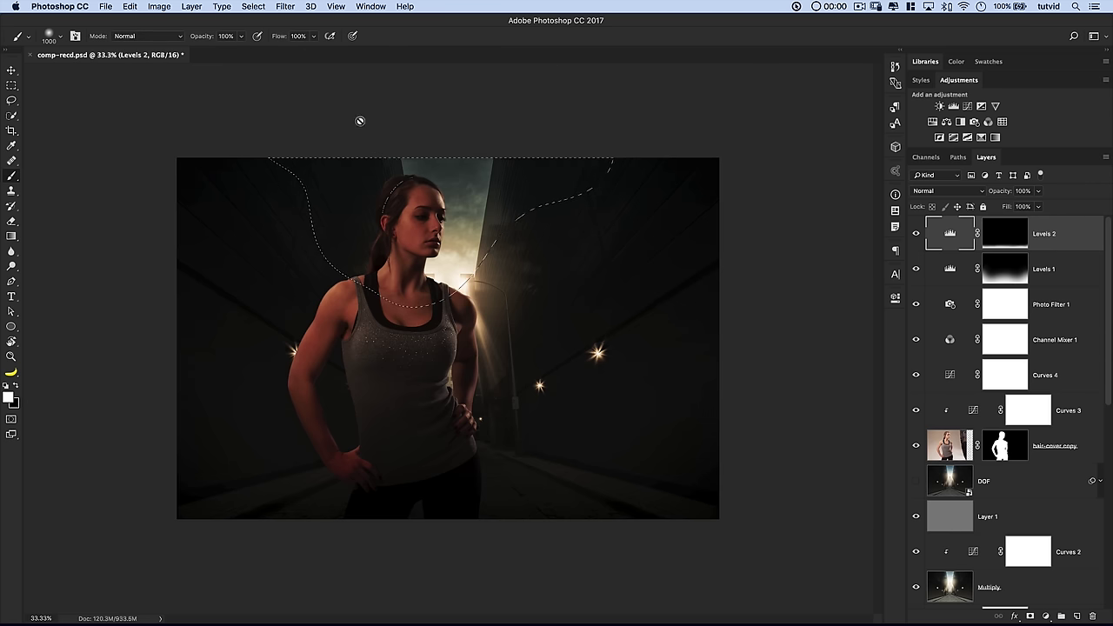
Feather the selection around the head and sky by 400 pixels
left_click(253, 6)
mouse_move(330, 162)
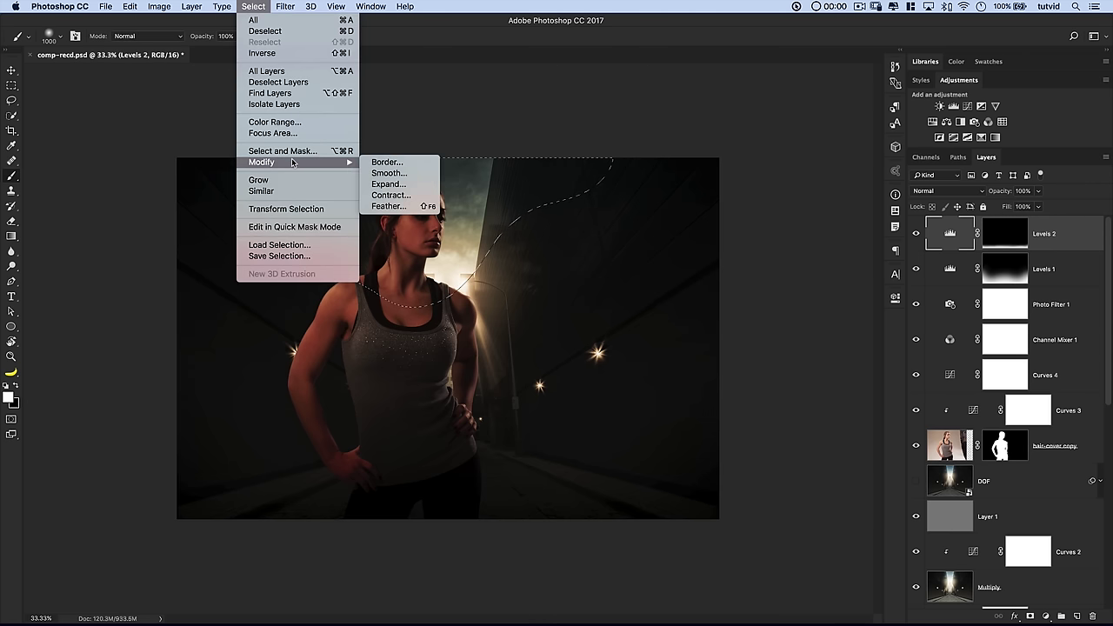
left_click(391, 208)
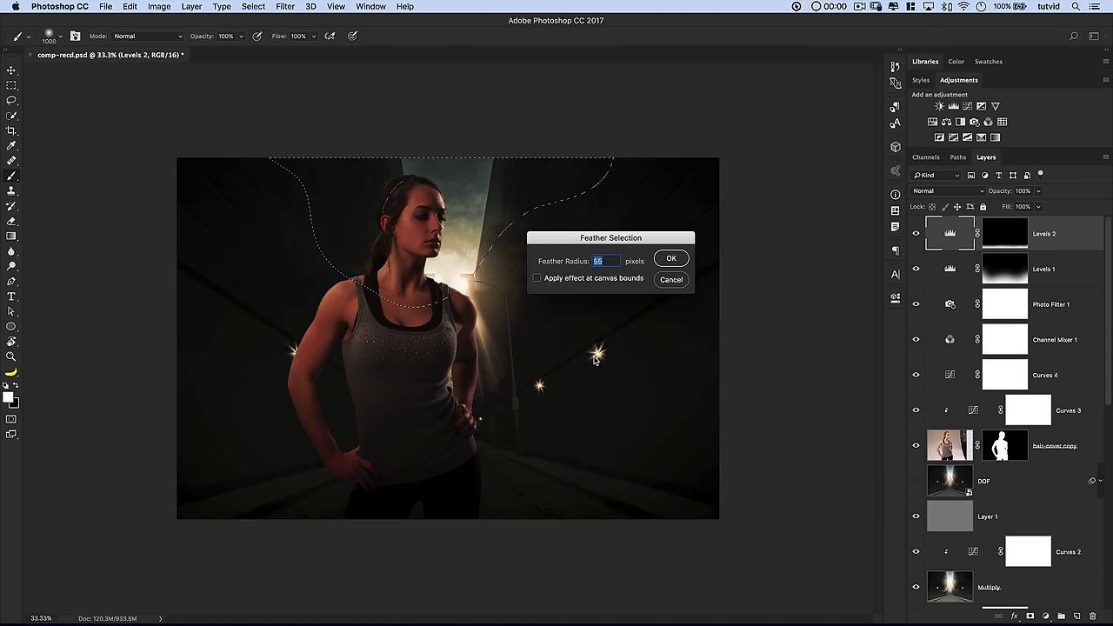
type("400")
key("Return")
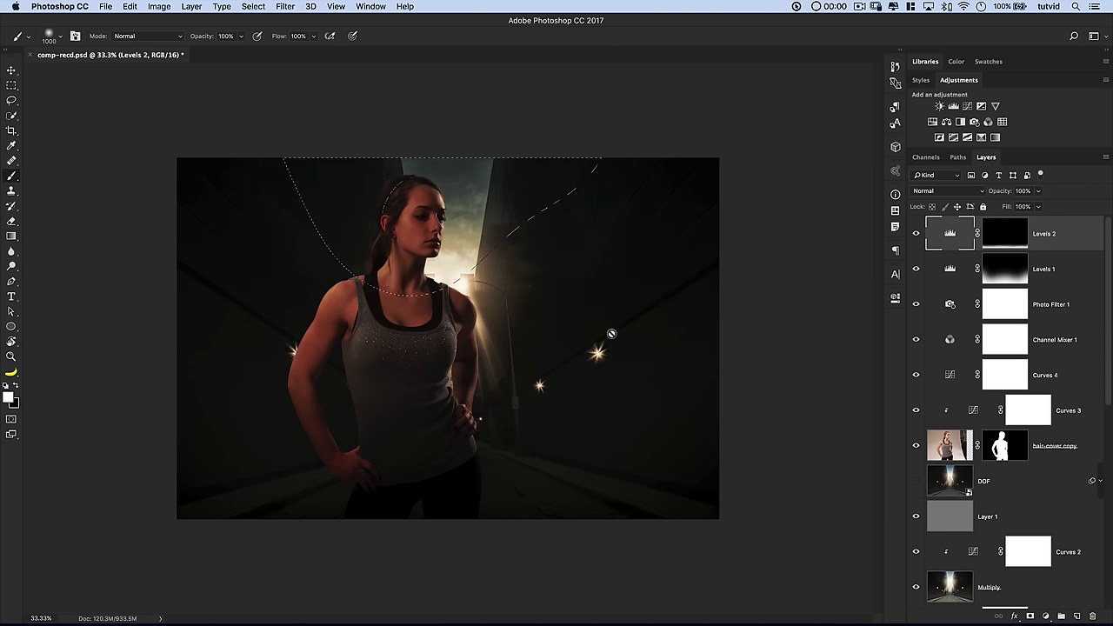
Add a Levels adjustment from the selection with input levels 2, 1.28 and 219, and compare the image with and without the Levels layers
left_click(953, 108)
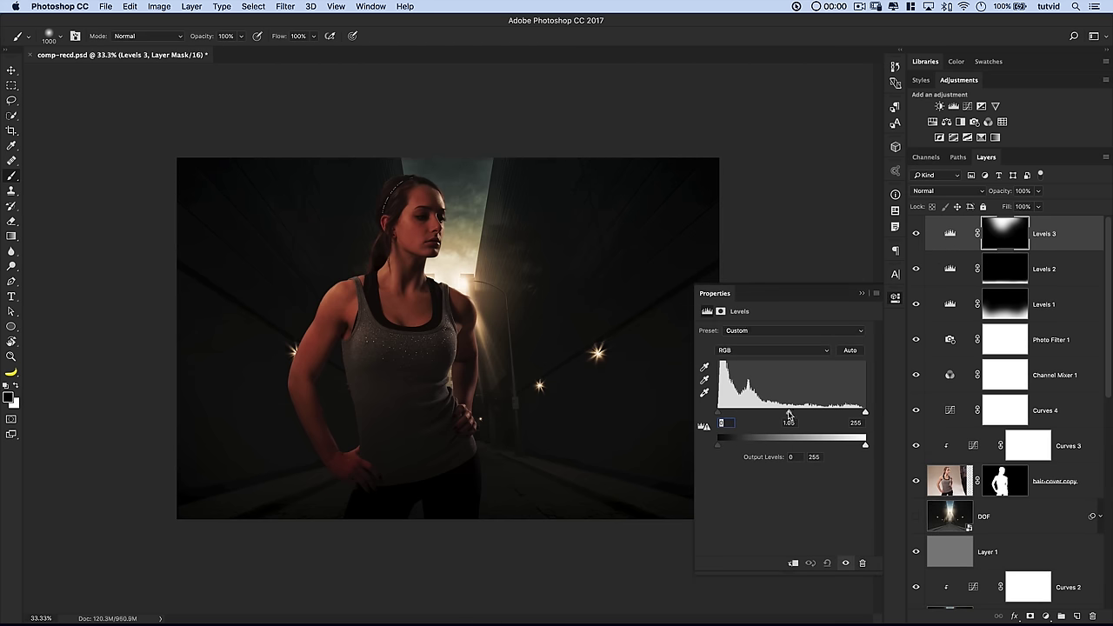
left_click_drag(789, 416, 784, 417)
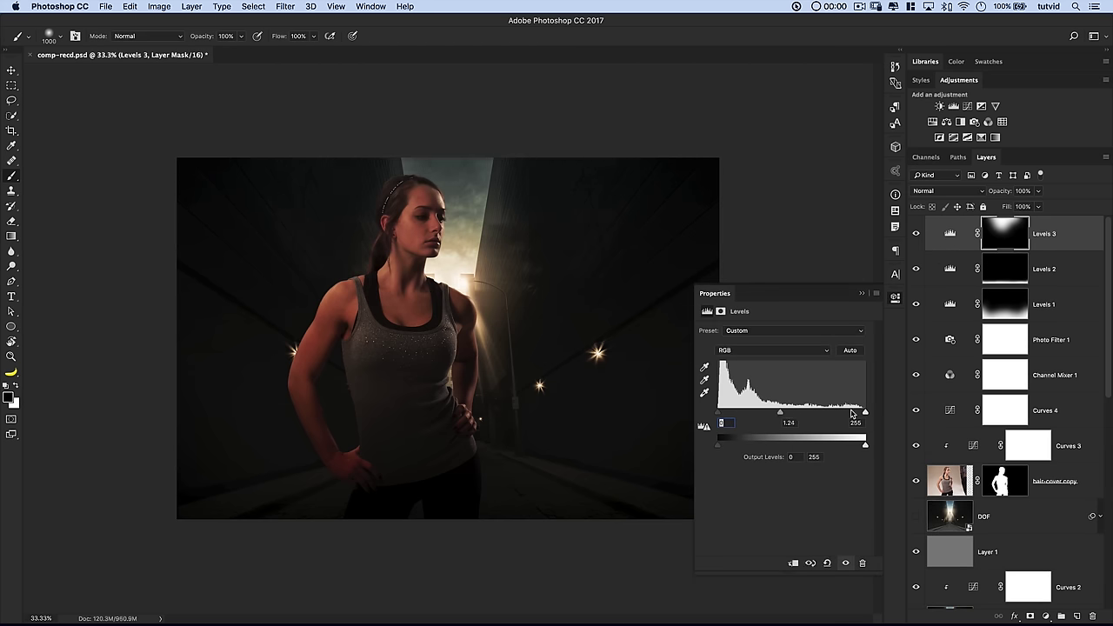
left_click_drag(865, 415, 857, 415)
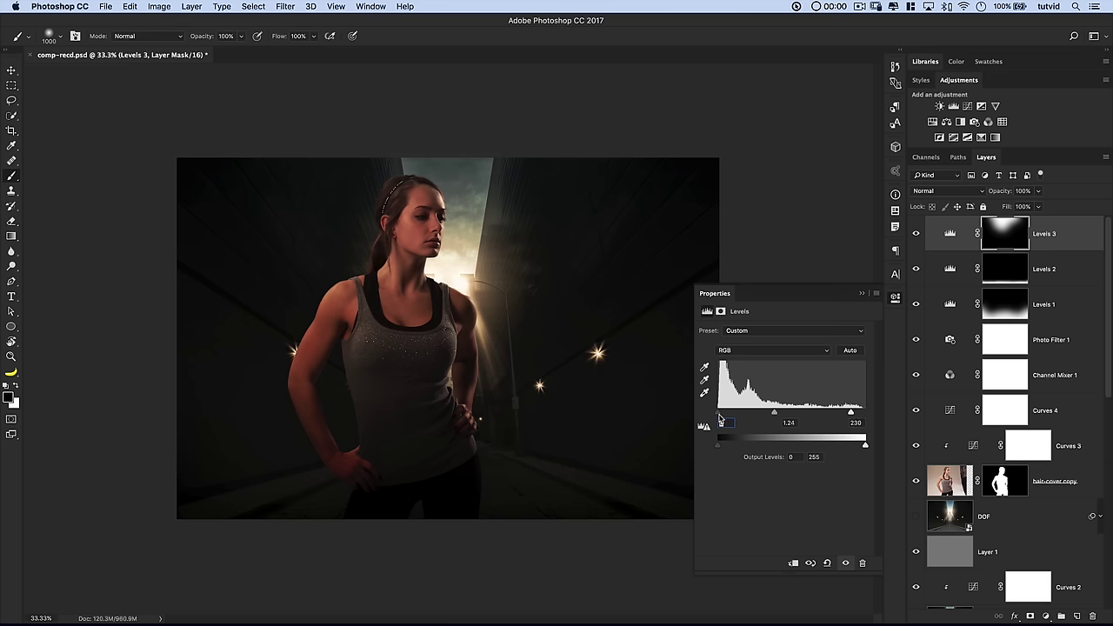
left_click_drag(720, 418, 719, 418)
left_click(914, 233)
left_click(914, 233)
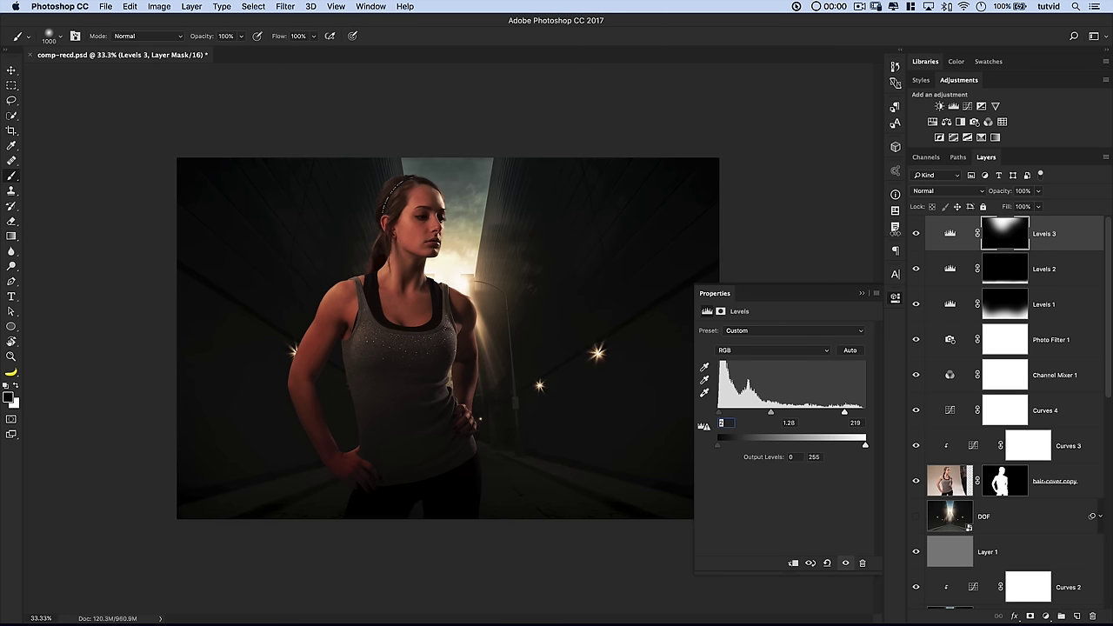
left_click(895, 298)
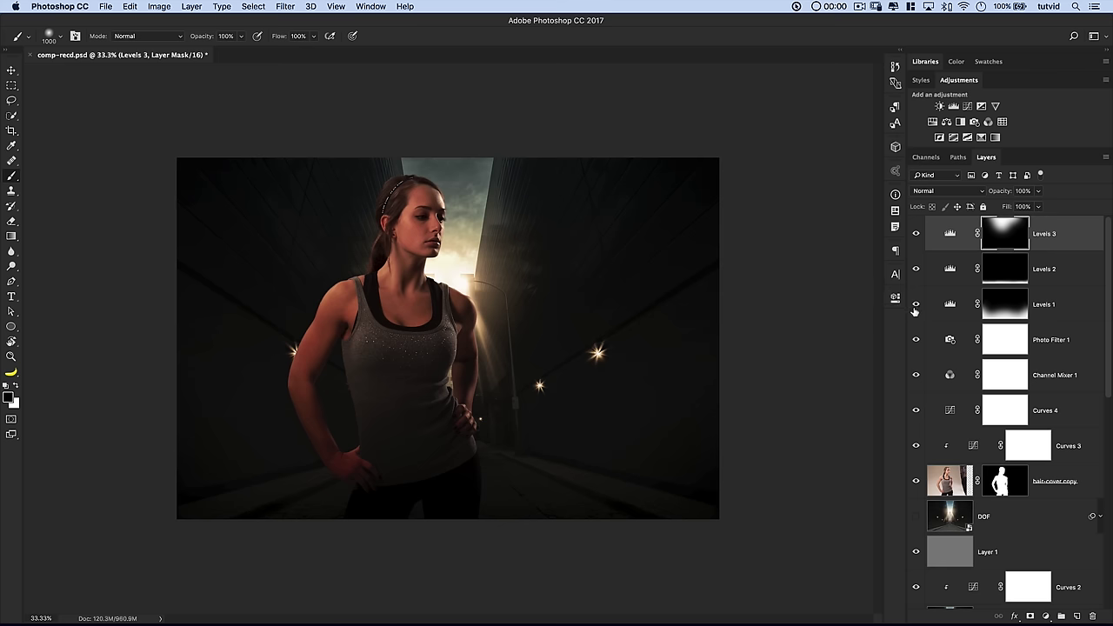
left_click(915, 233)
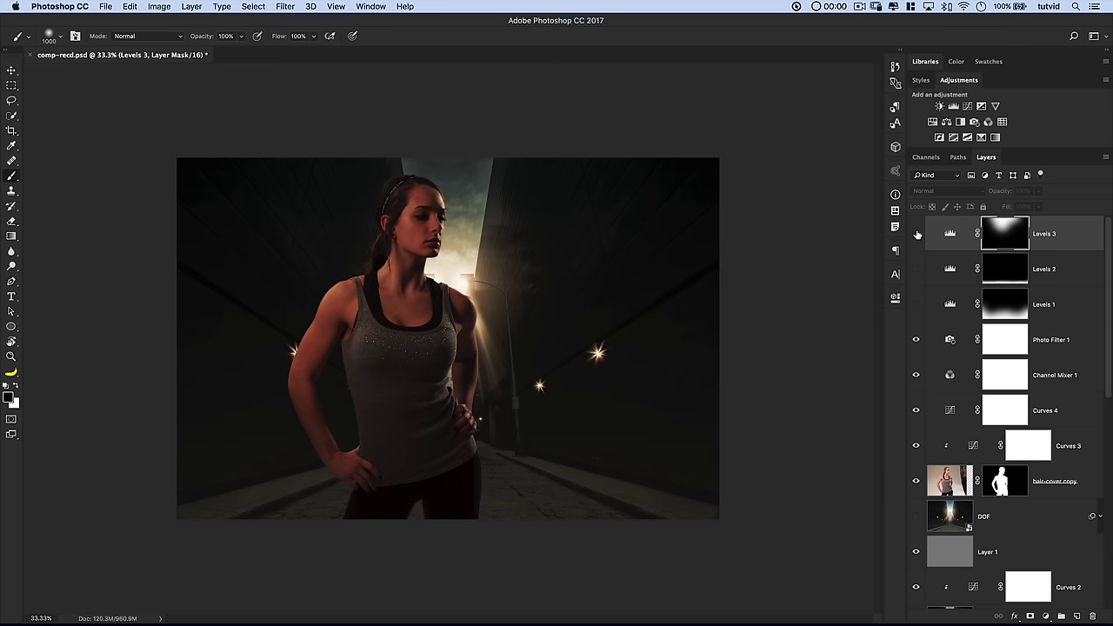
left_click_drag(916, 235, 915, 305)
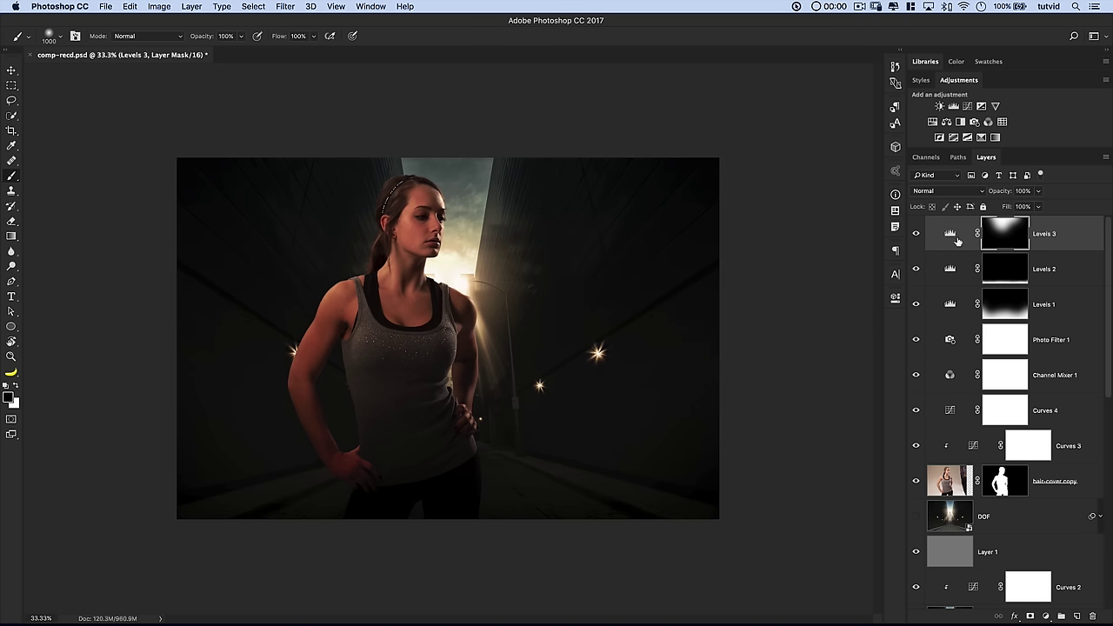
Add a Color Balance adjustment and set its shadows to Cyan–Red -10, Magenta–Green -3 and Yellow–Blue +2
left_click(946, 123)
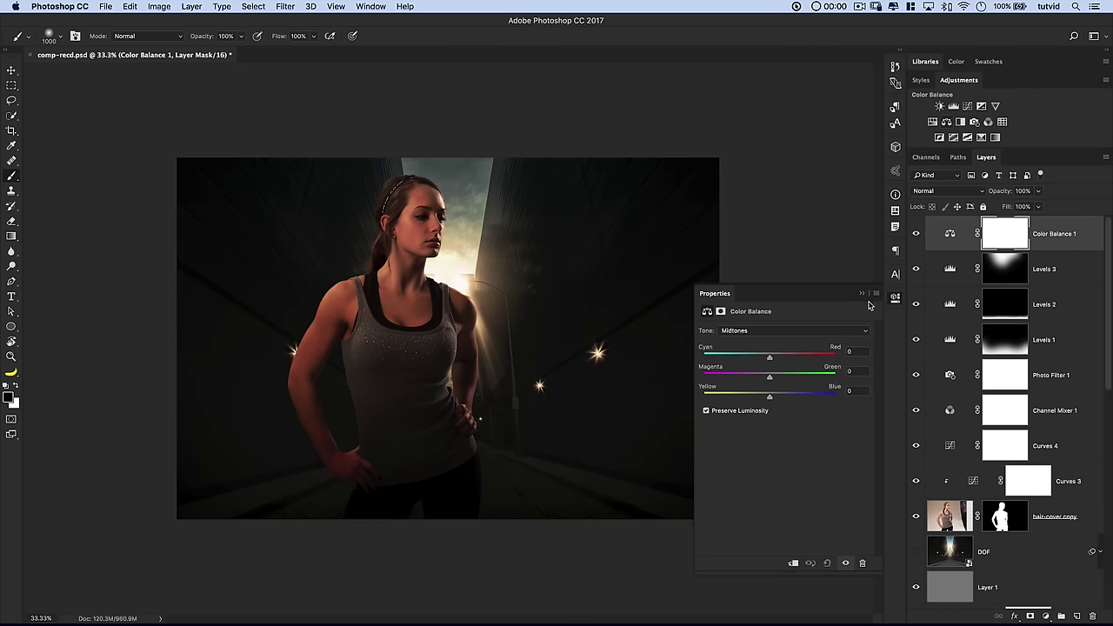
left_click(794, 334)
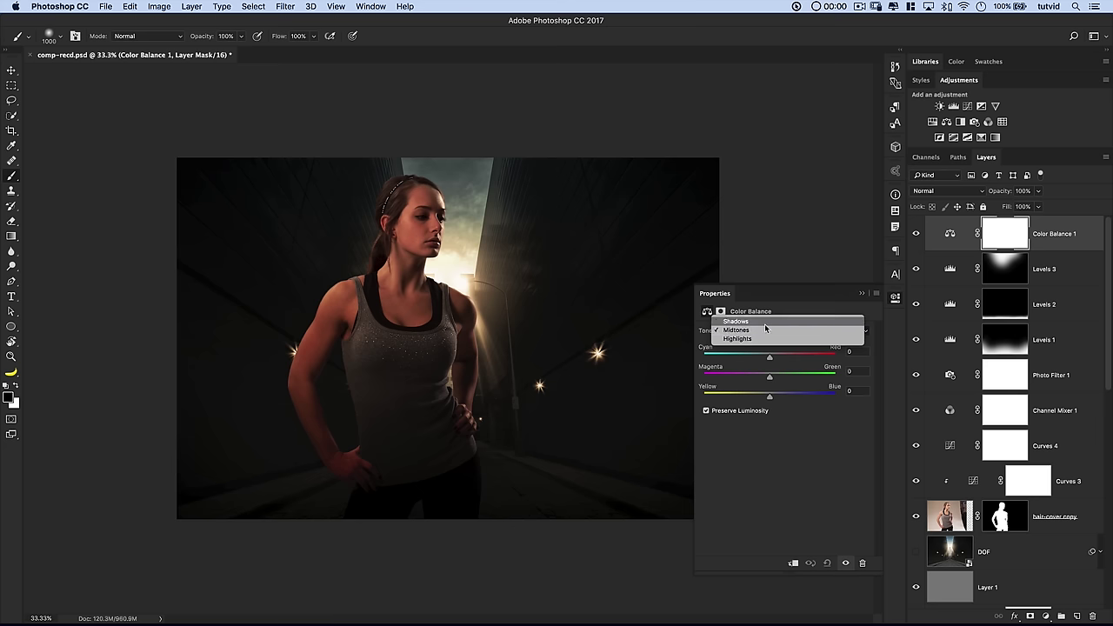
left_click(759, 318)
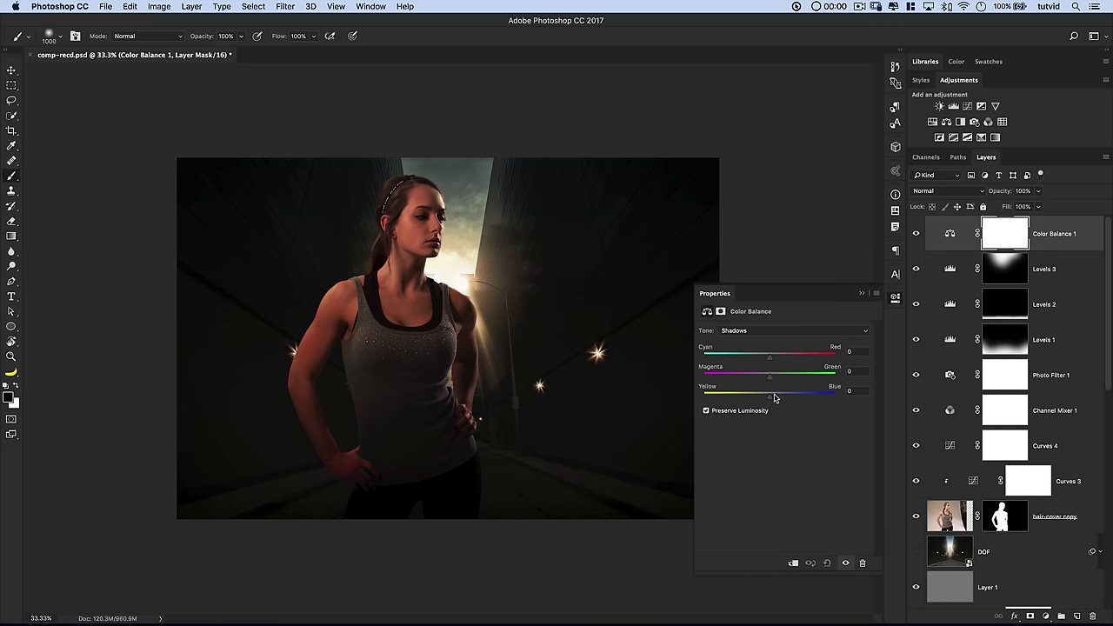
left_click_drag(793, 400, 796, 400)
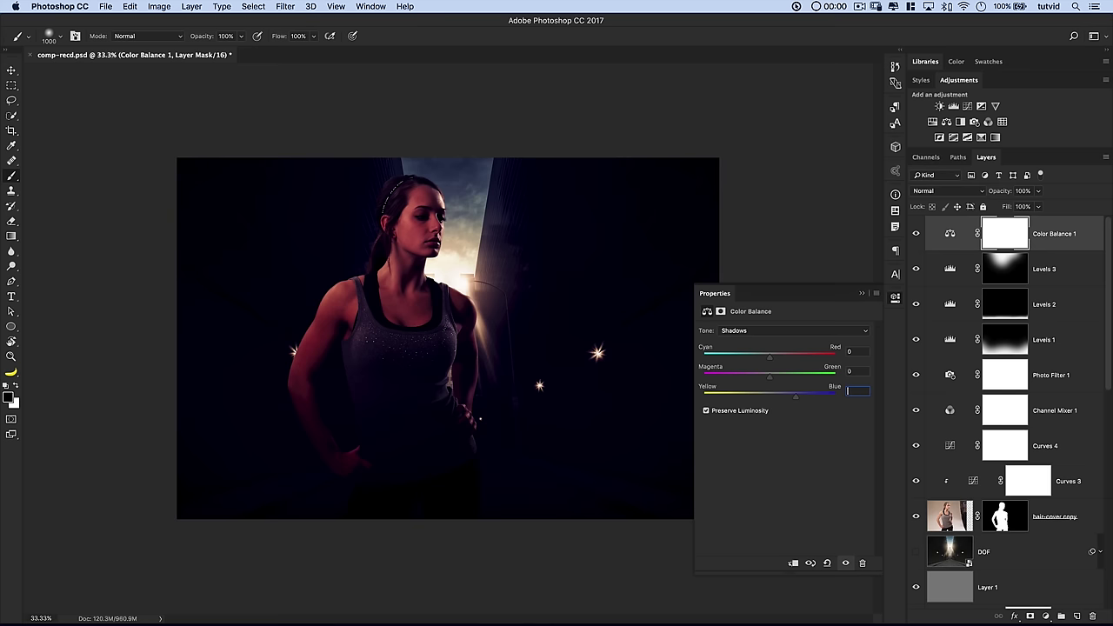
type("-10")
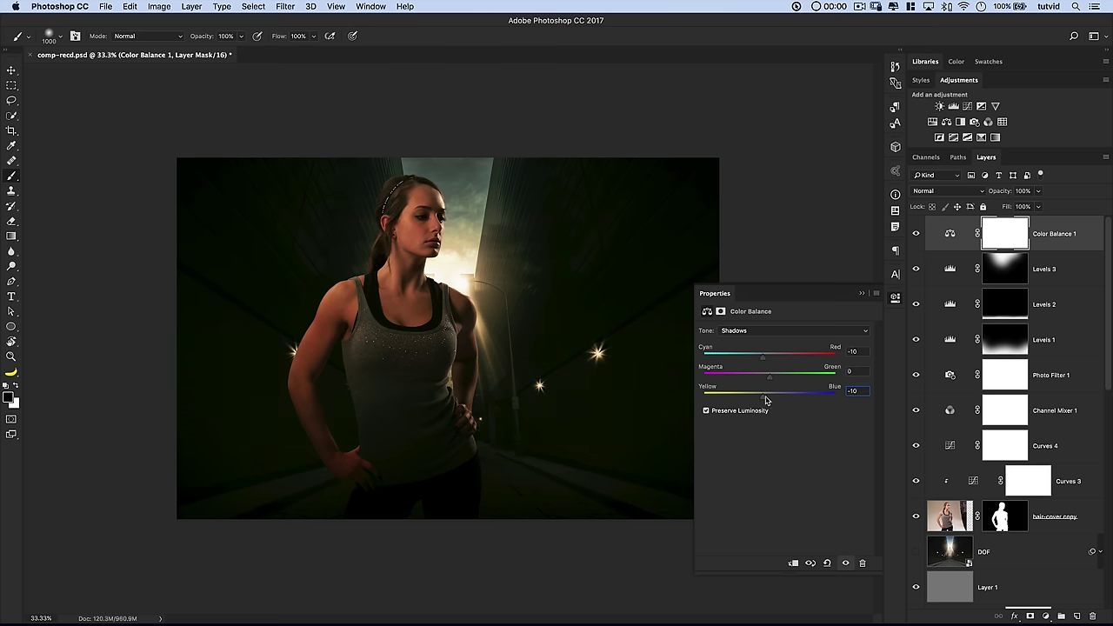
left_click_drag(768, 399, 769, 398)
left_click_drag(769, 380, 767, 380)
left_click_drag(770, 398, 771, 398)
Set the Color Balance midtones to Cyan–Red +13, Magenta–Green +10 and Yellow–Blue +7
left_click(768, 334)
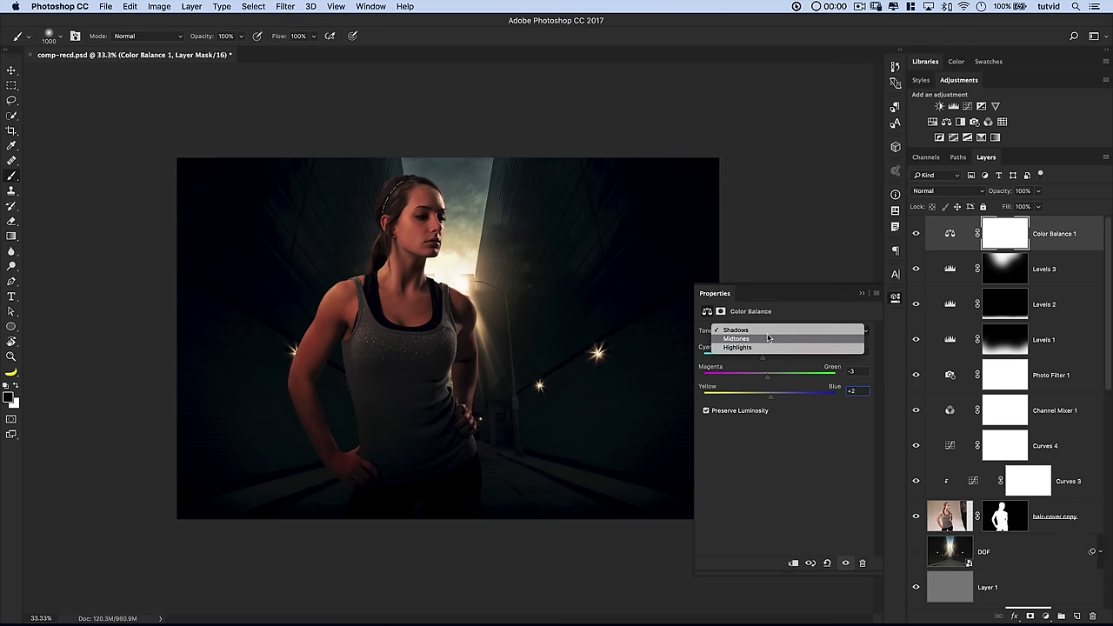
left_click(769, 339)
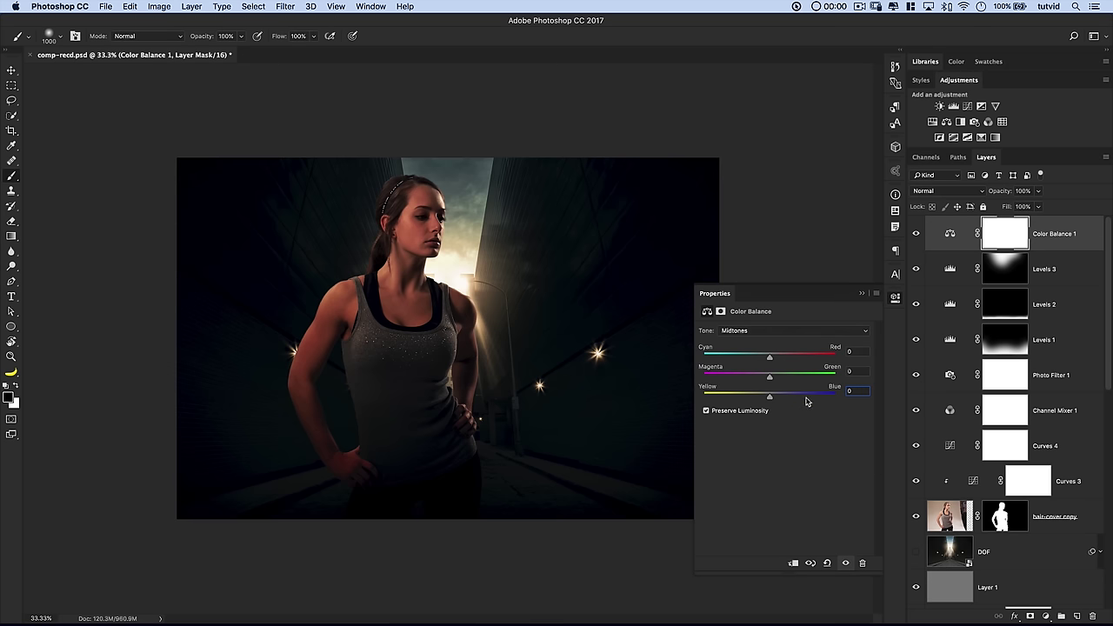
left_click_drag(770, 360, 779, 360)
left_click_drag(768, 379, 778, 379)
left_click_drag(771, 398, 777, 398)
Set the Color Balance highlights to Red +16 and Green +11 with a slight shift towards yellow, and compare the image with and without the adjustment
left_click(753, 331)
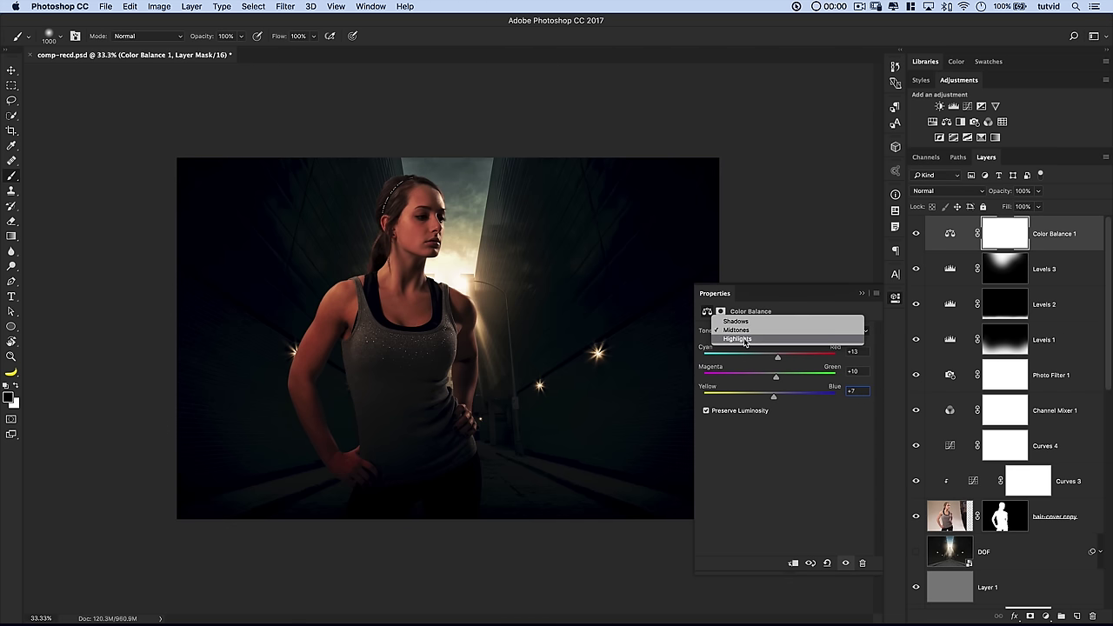
left_click(744, 340)
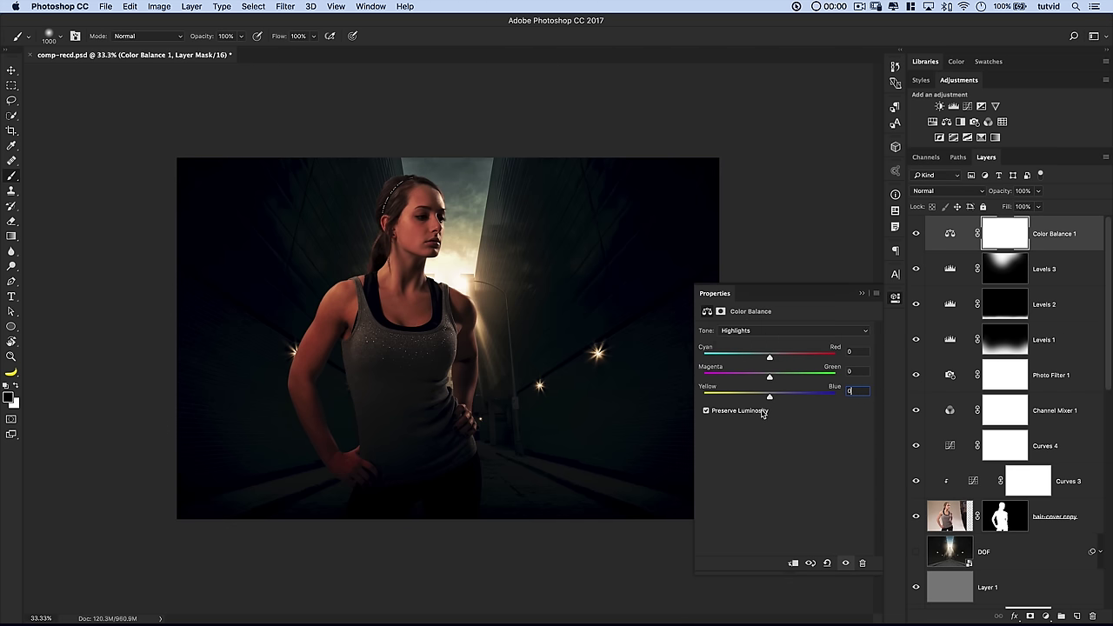
left_click_drag(769, 358, 778, 356)
left_click_drag(770, 376, 774, 377)
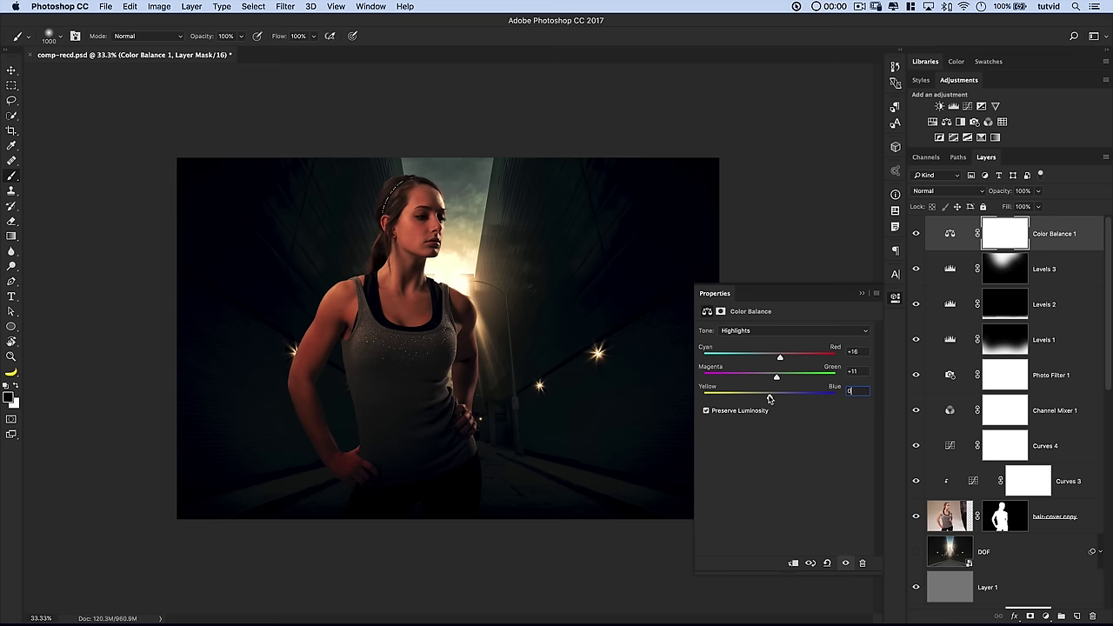
mouse_move(771, 396)
left_mouse_down()
mouse_move(756, 397)
mouse_move(765, 394)
left_mouse_up()
left_click(897, 296)
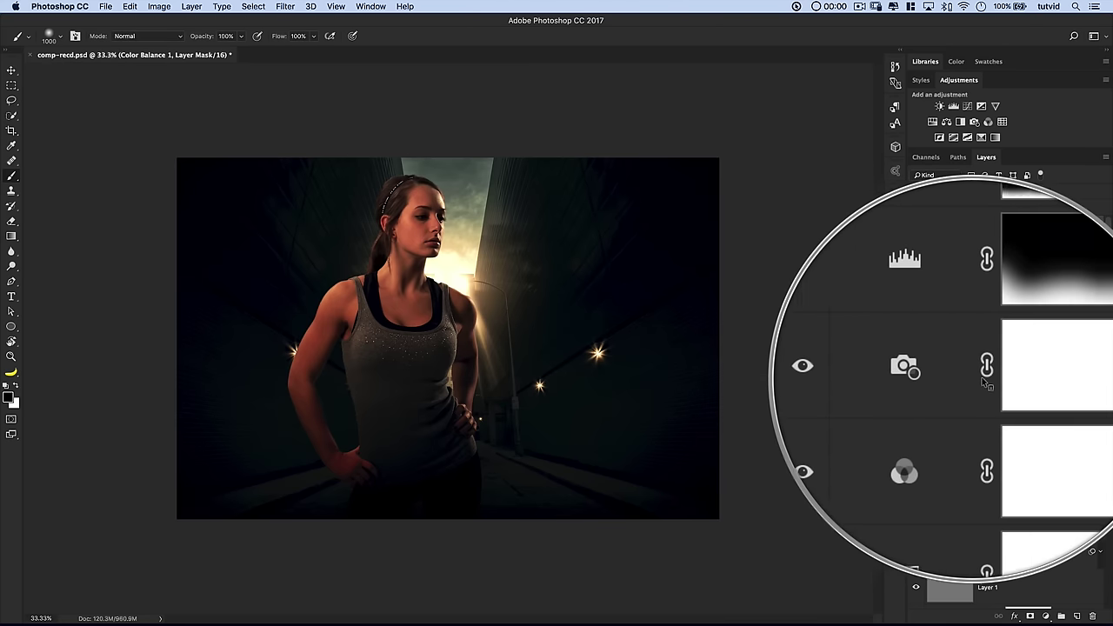
left_click(918, 233)
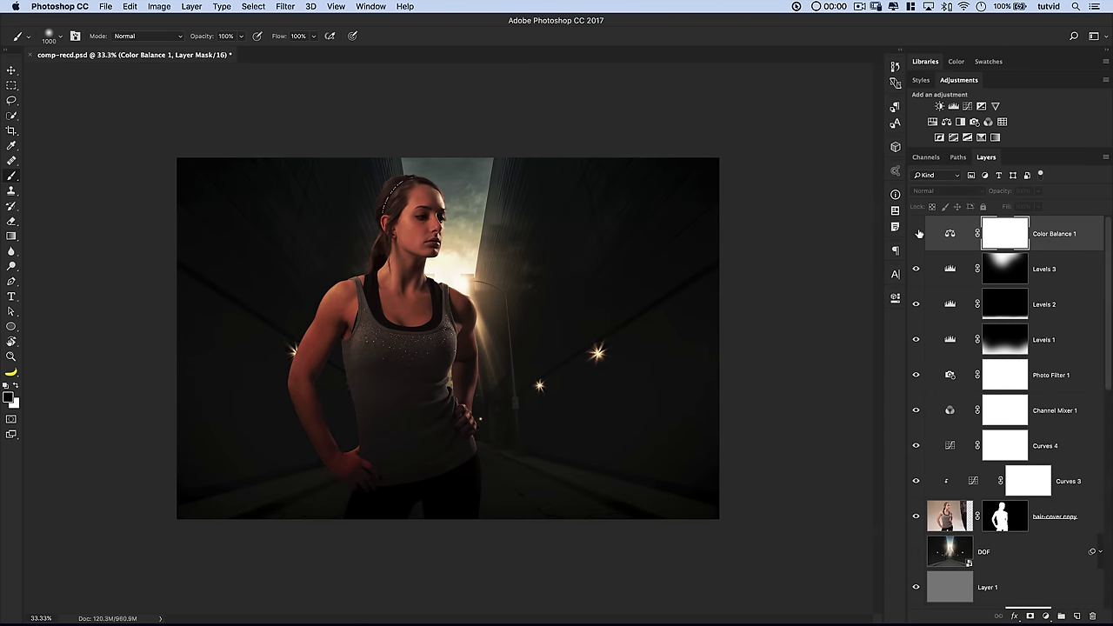
left_click(917, 233)
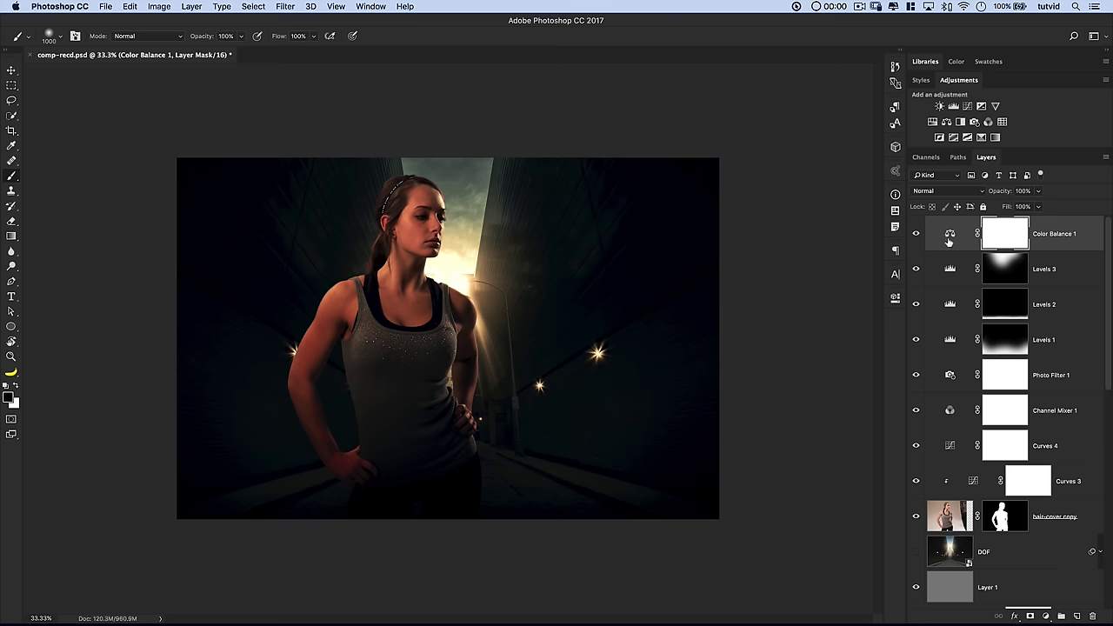
Add a Black & White adjustment in Soft Light mode with Reds 58, Yellows 105 and Greens 29
left_click(960, 121)
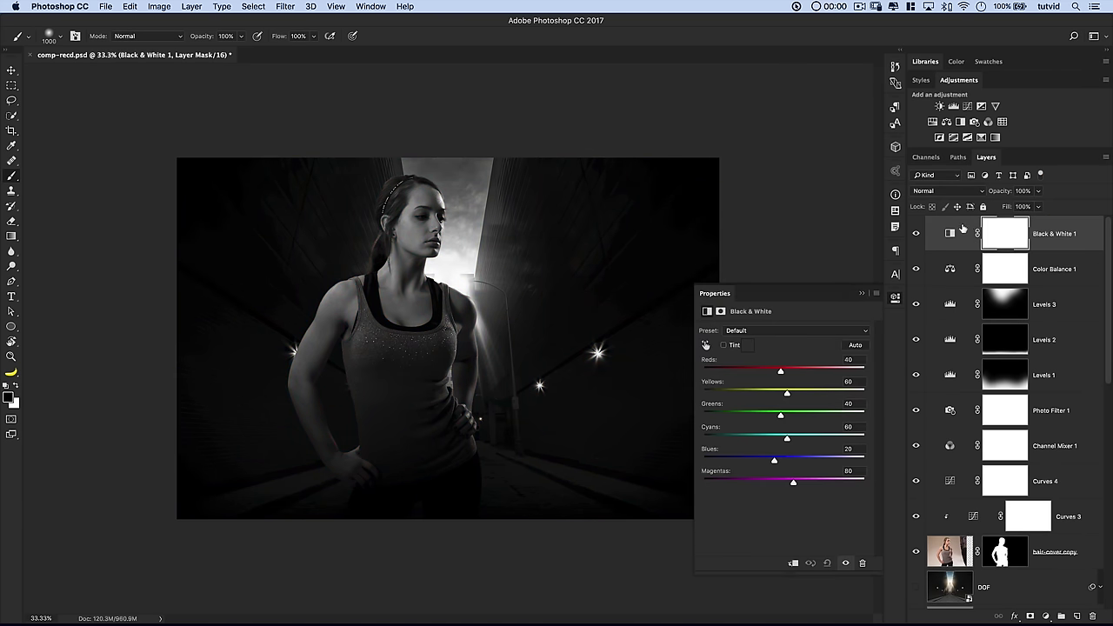
left_click(948, 192)
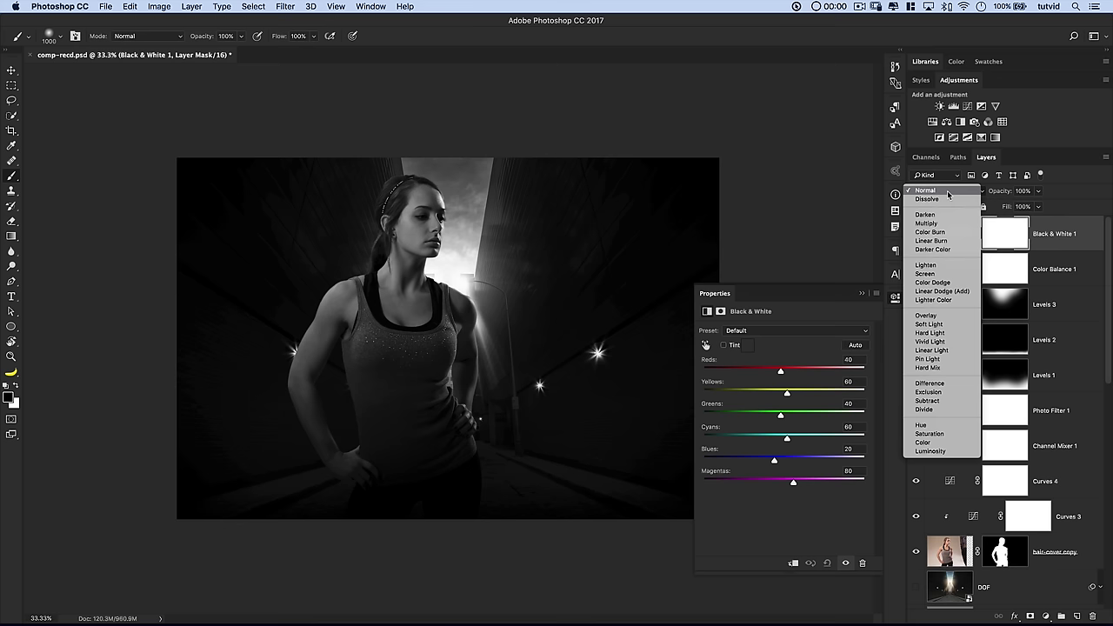
left_click(929, 323)
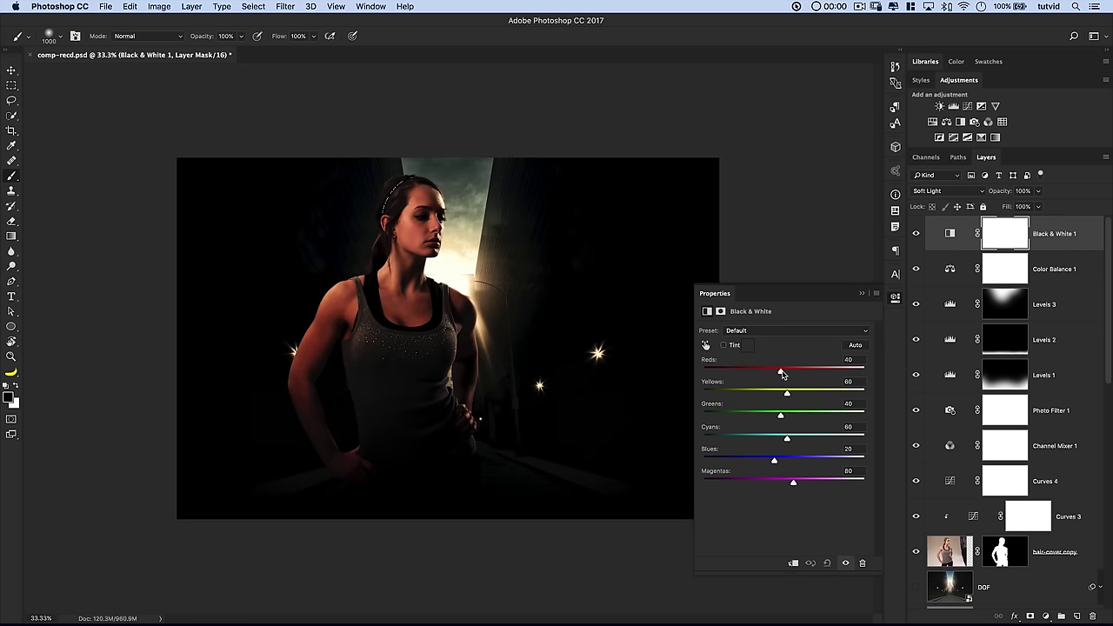
mouse_move(782, 372)
left_mouse_down()
mouse_move(796, 372)
mouse_move(761, 380)
left_mouse_up()
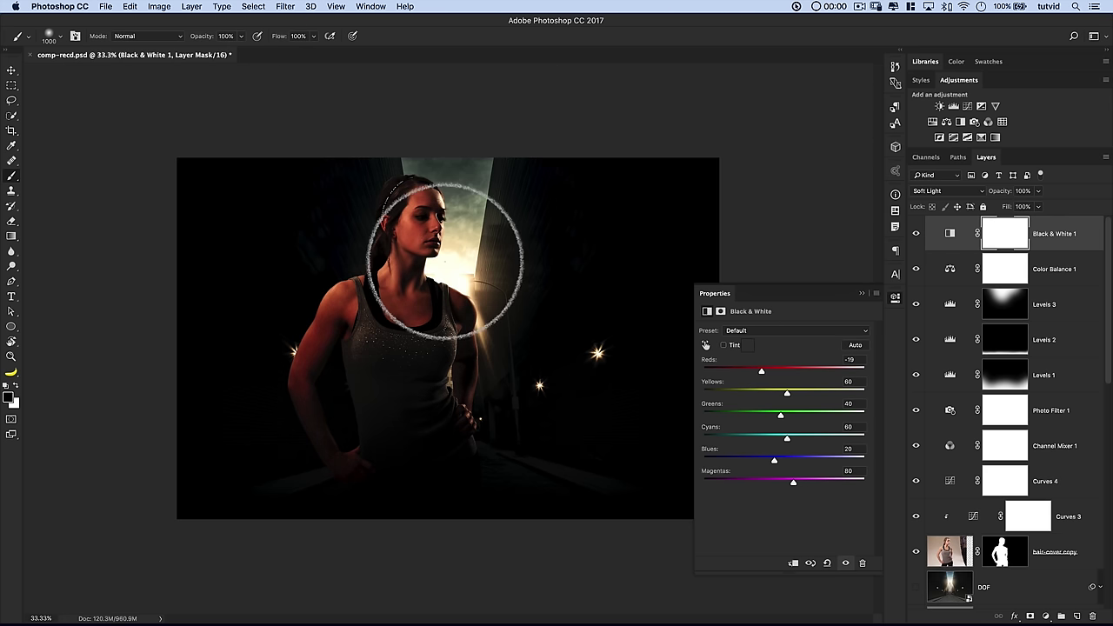
left_click(785, 373)
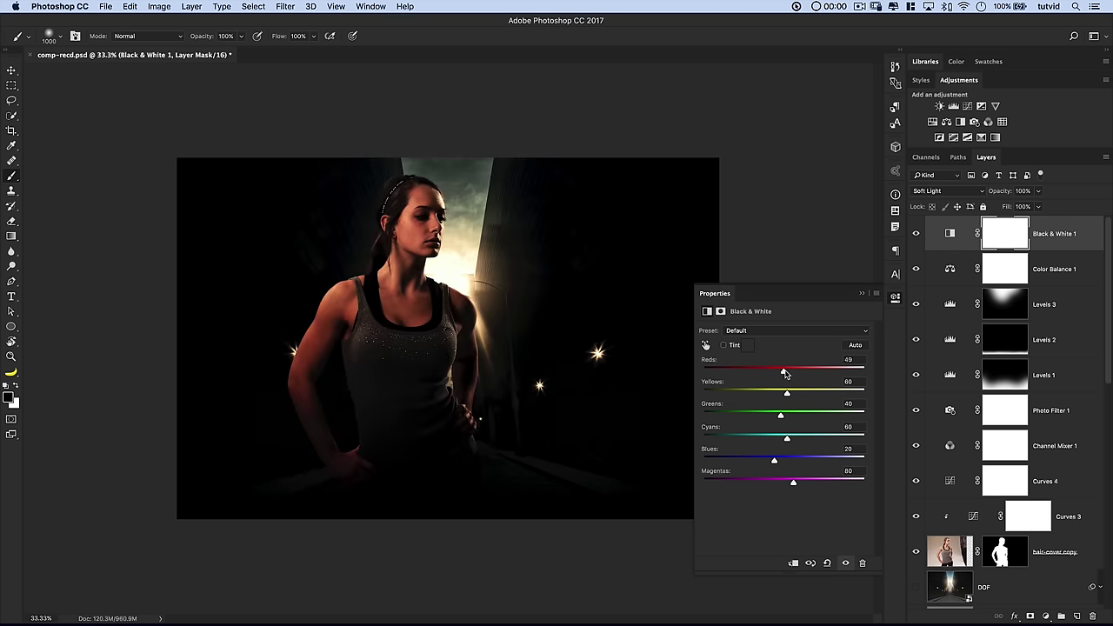
left_click_drag(784, 375, 781, 426)
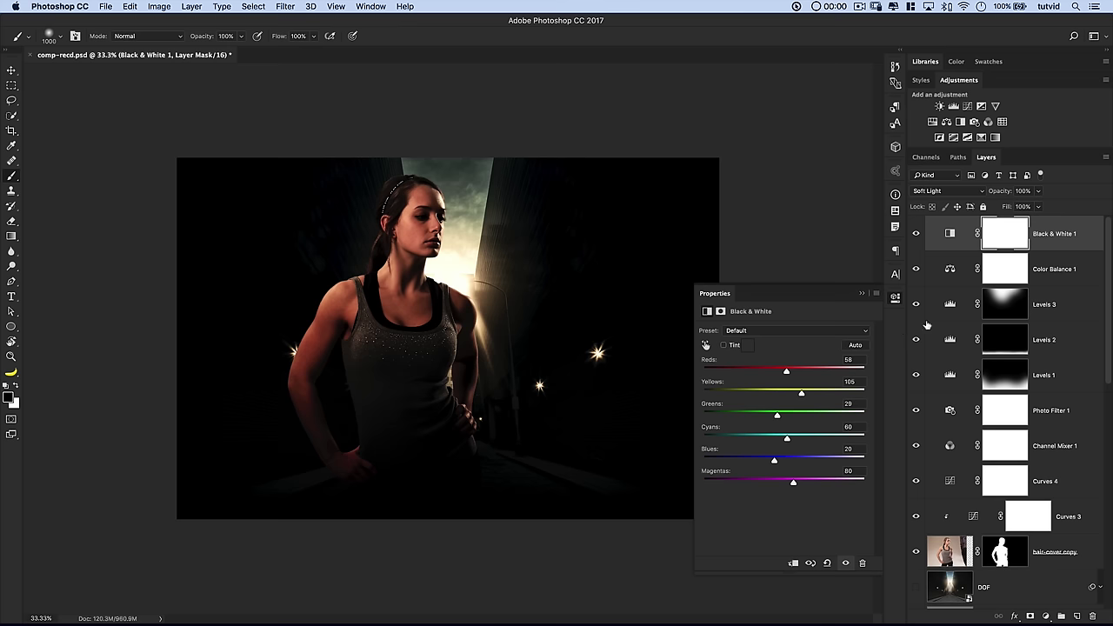
Lower the Black & White layer's opacity to 40% and compare the image with and without it
left_click_drag(1011, 195, 962, 196)
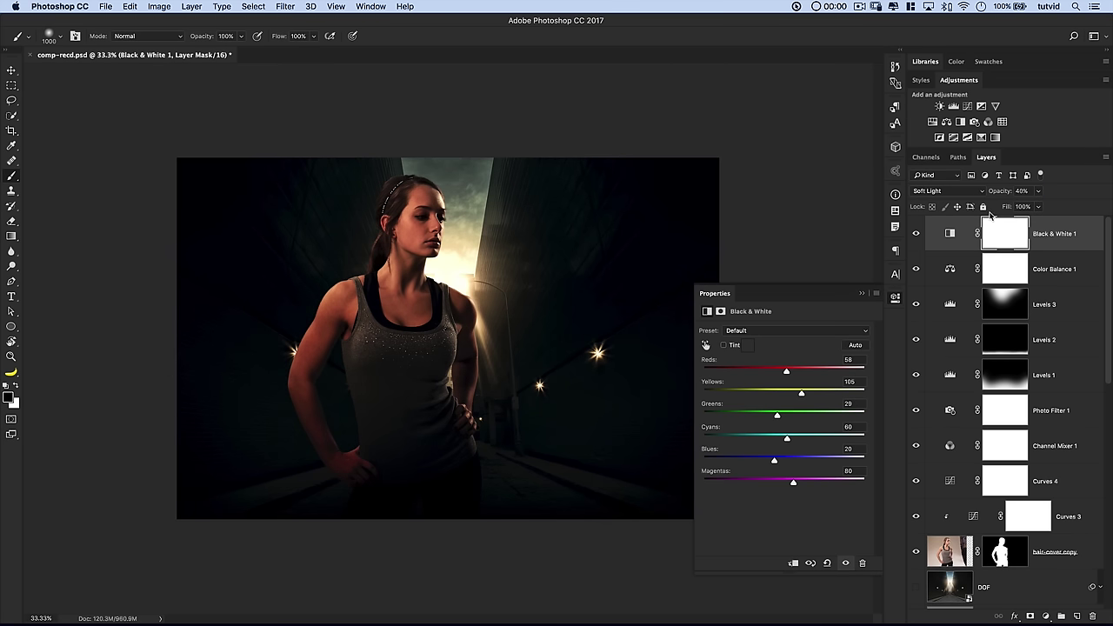
left_click(917, 234)
left_click(916, 233)
left_click(896, 299)
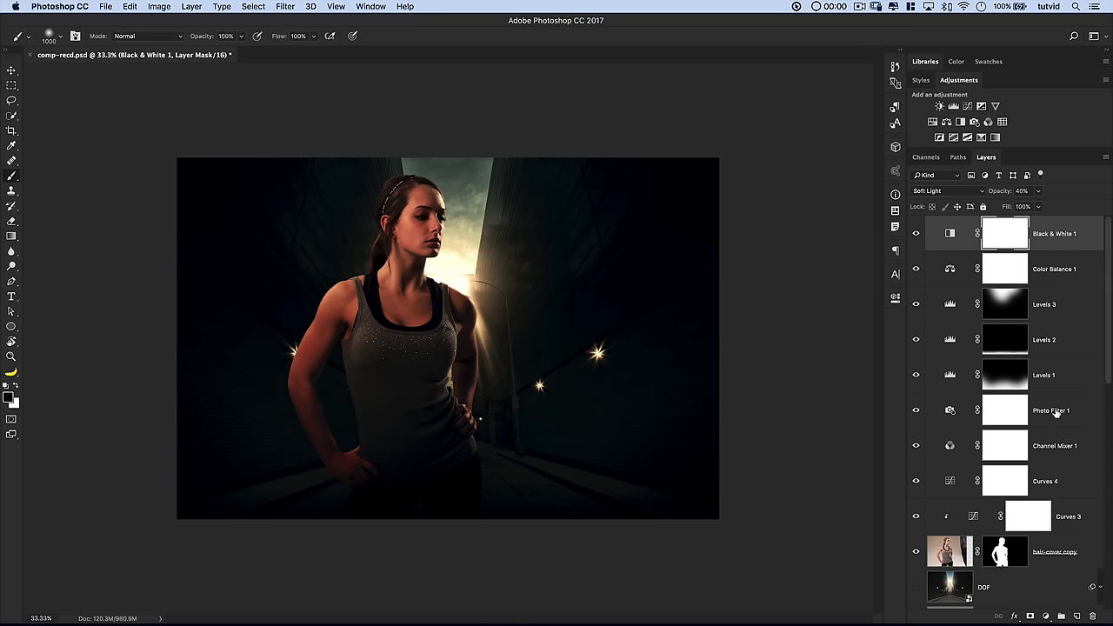
Create a layer named D&B above the Black & White adjustment in Soft Light mode, filled with 50% gray
left_click(1078, 615, "alt")
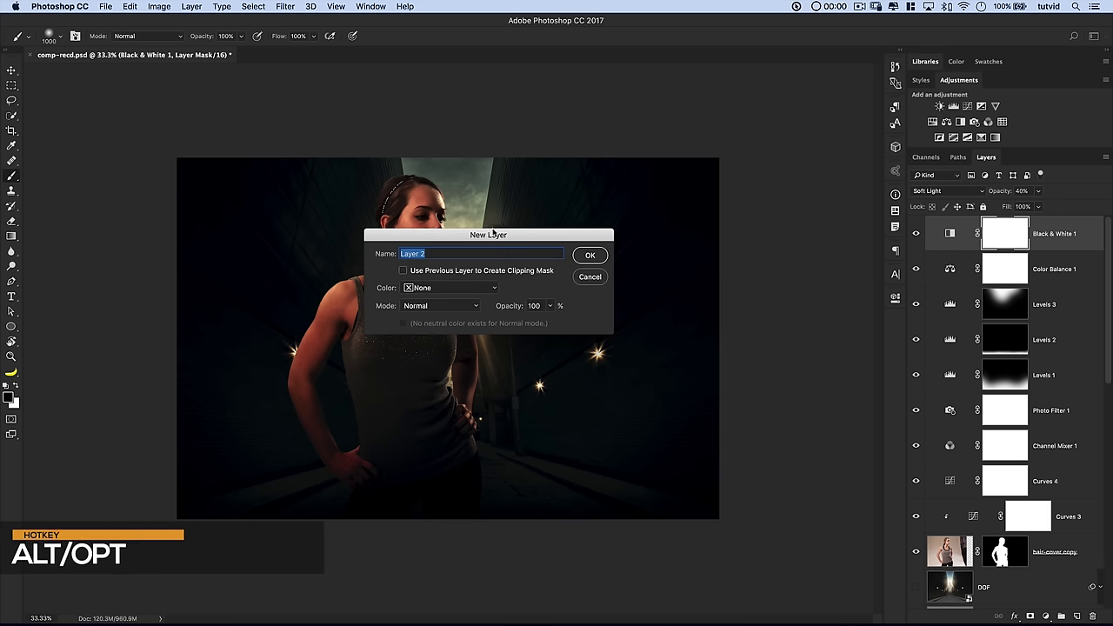
left_click_drag(497, 236, 633, 241)
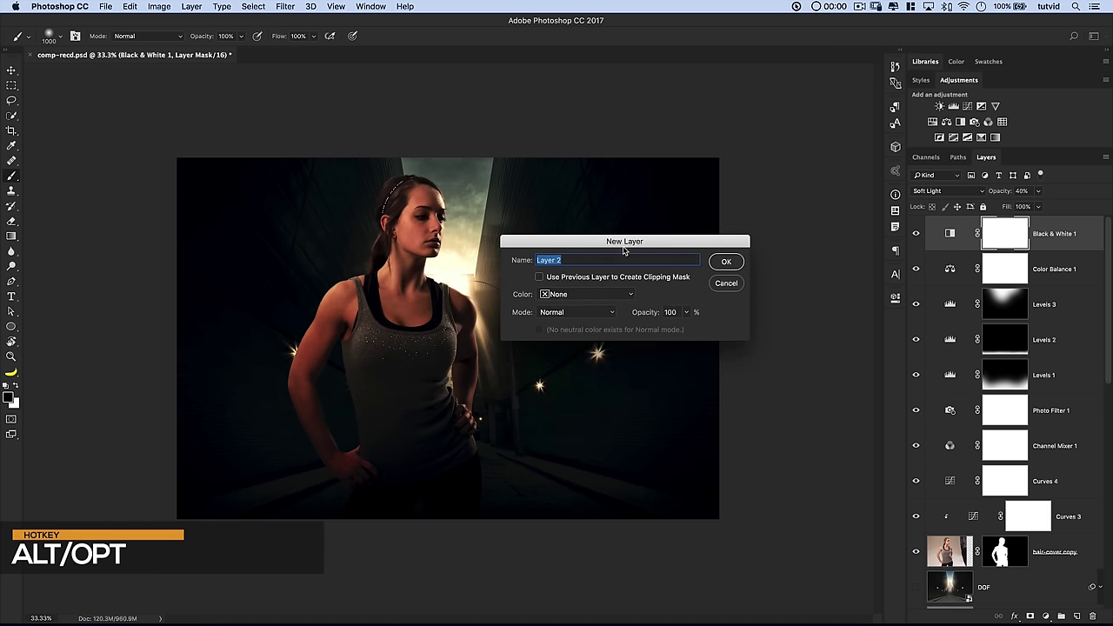
left_click(565, 311)
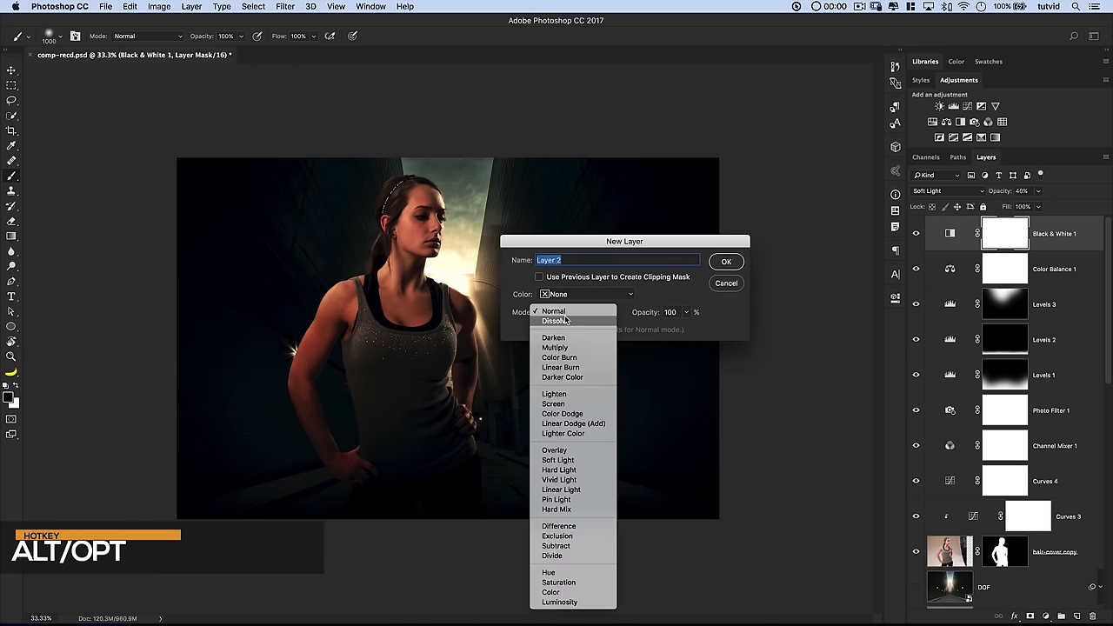
left_click(557, 460)
left_click(558, 260)
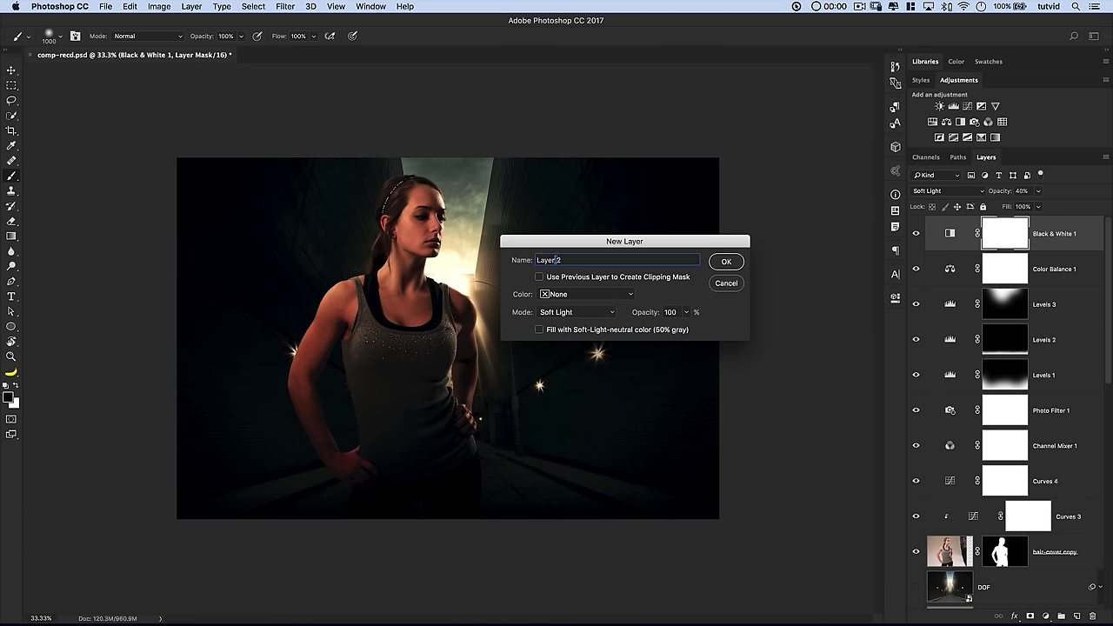
triple_click(554, 260)
type("D&B")
left_click_drag(666, 244, 675, 303)
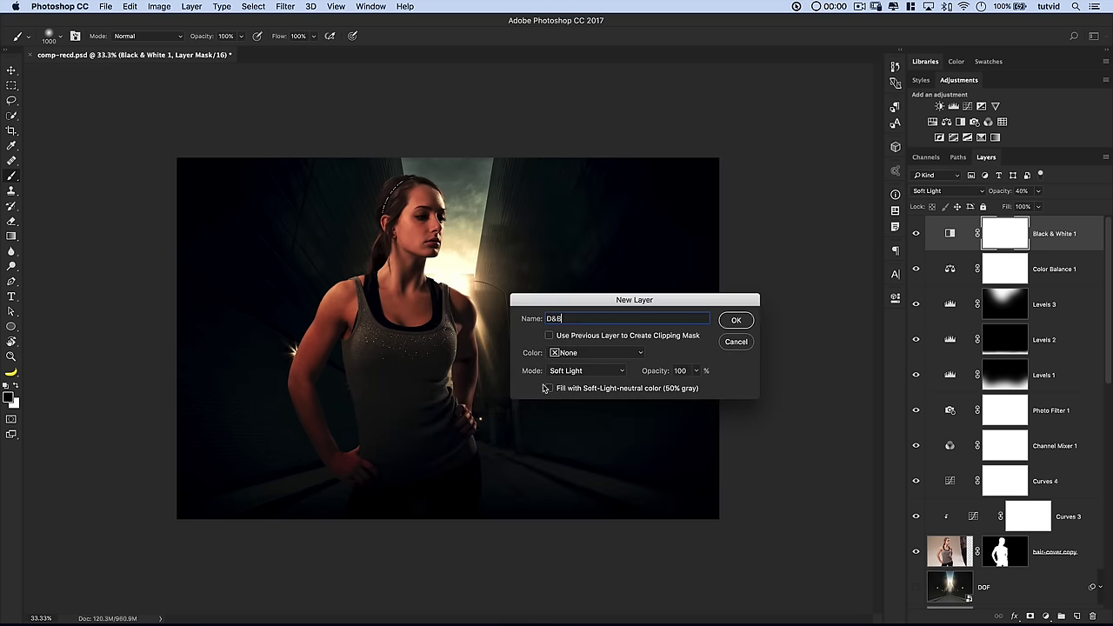
left_click(736, 320)
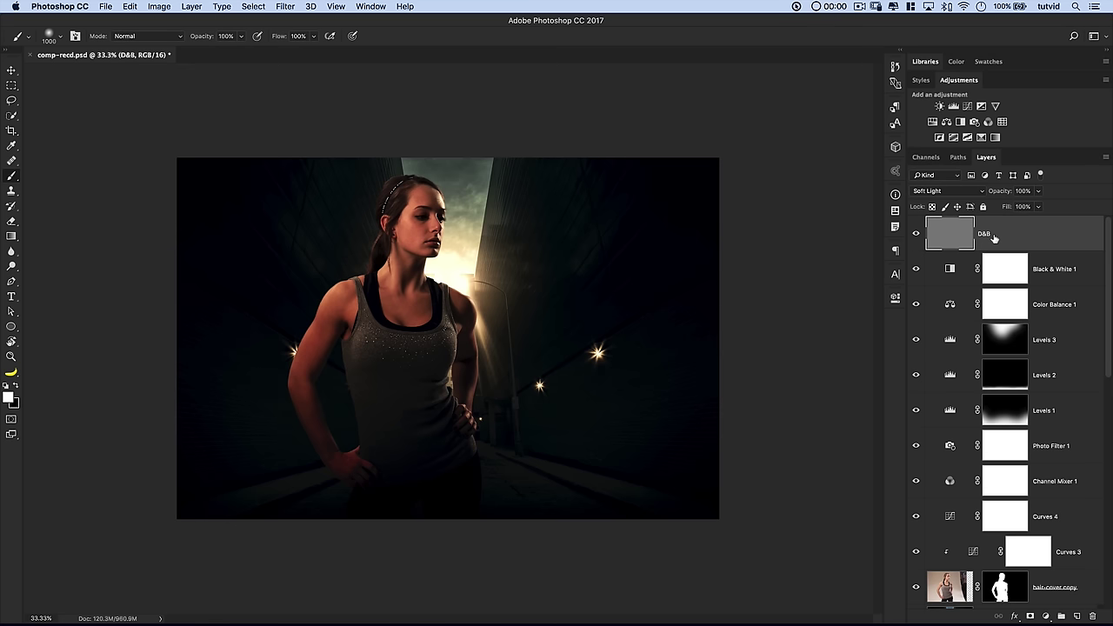
Duplicate the D&B layer, rename the copy Grain and hide it
key("super+j")
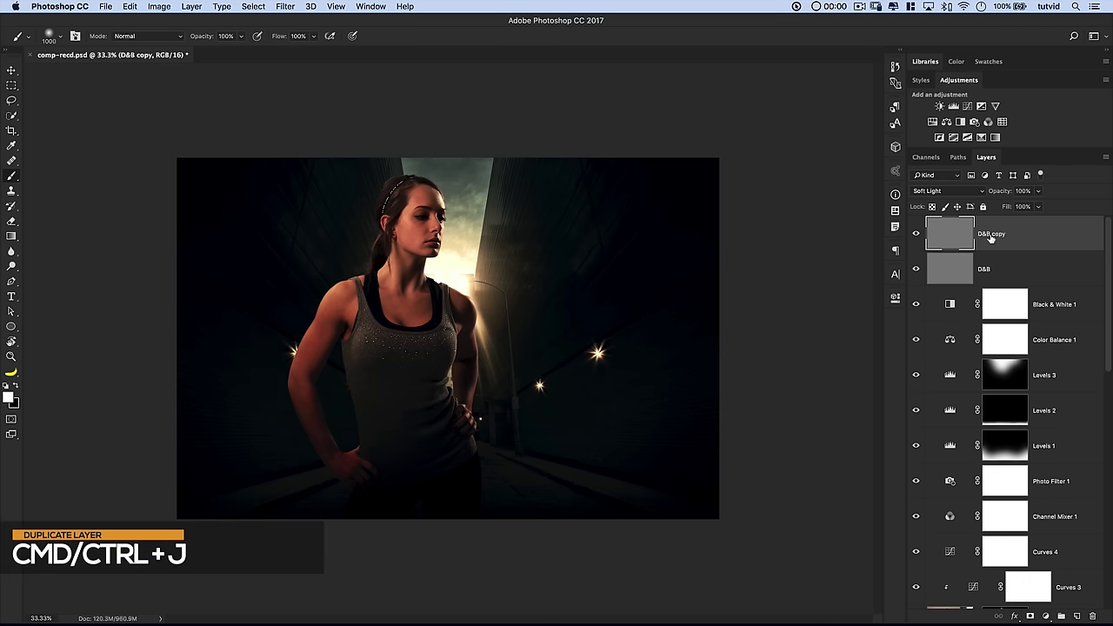
double_click(992, 234)
type("Grain")
key("Return")
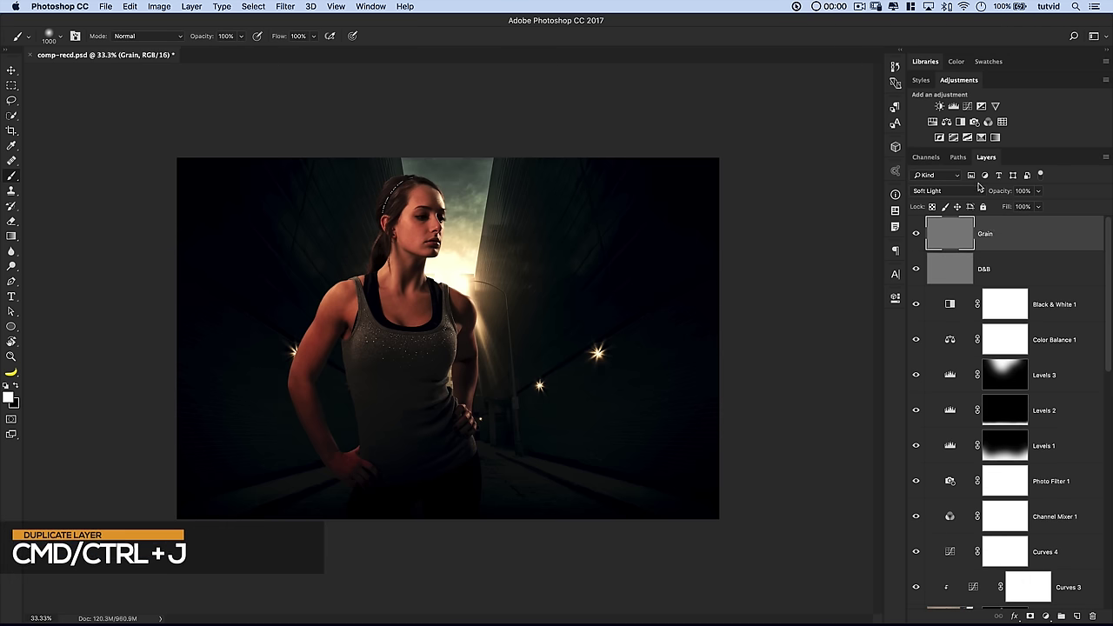
left_click(916, 233)
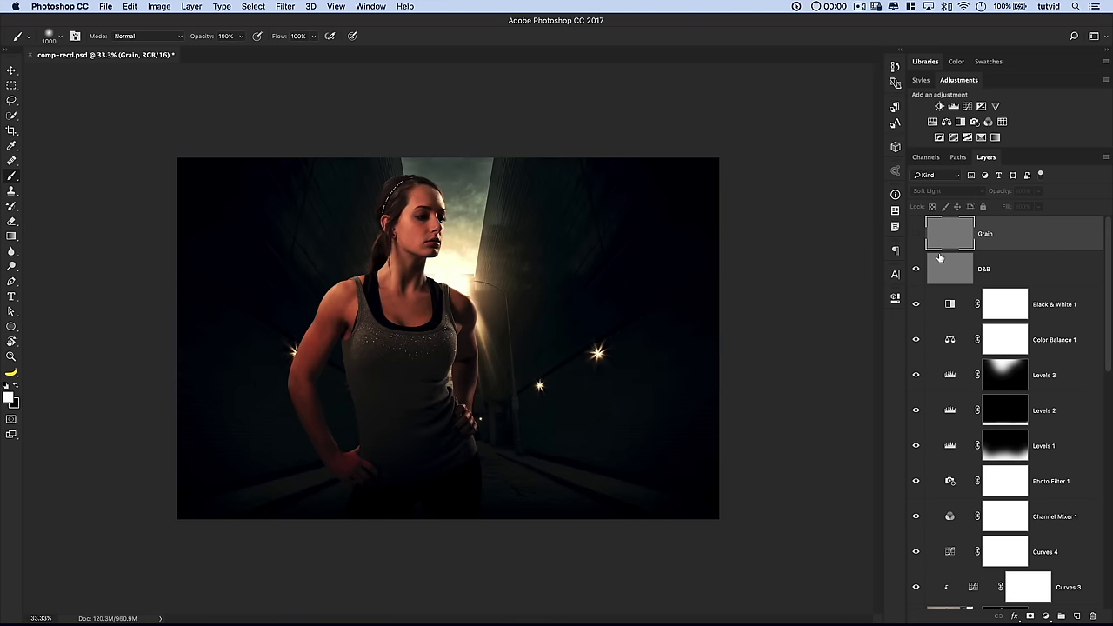
Dodge the highlights on the model's face on the D&B layer, using the Midtones range at 21% exposure
left_click(939, 258)
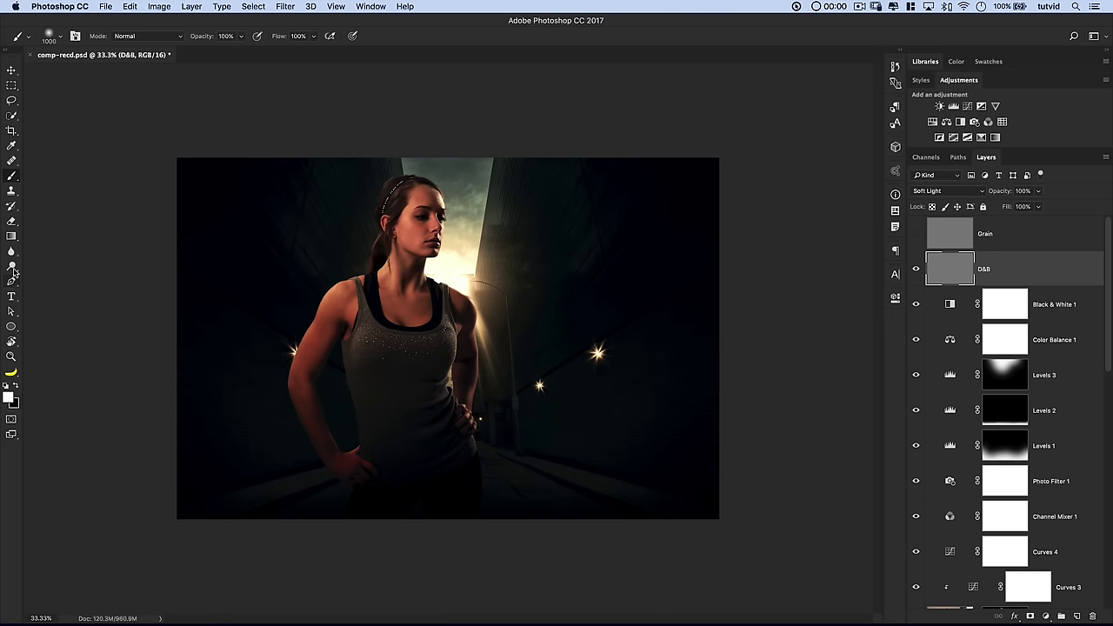
left_click(12, 267)
left_click(53, 266)
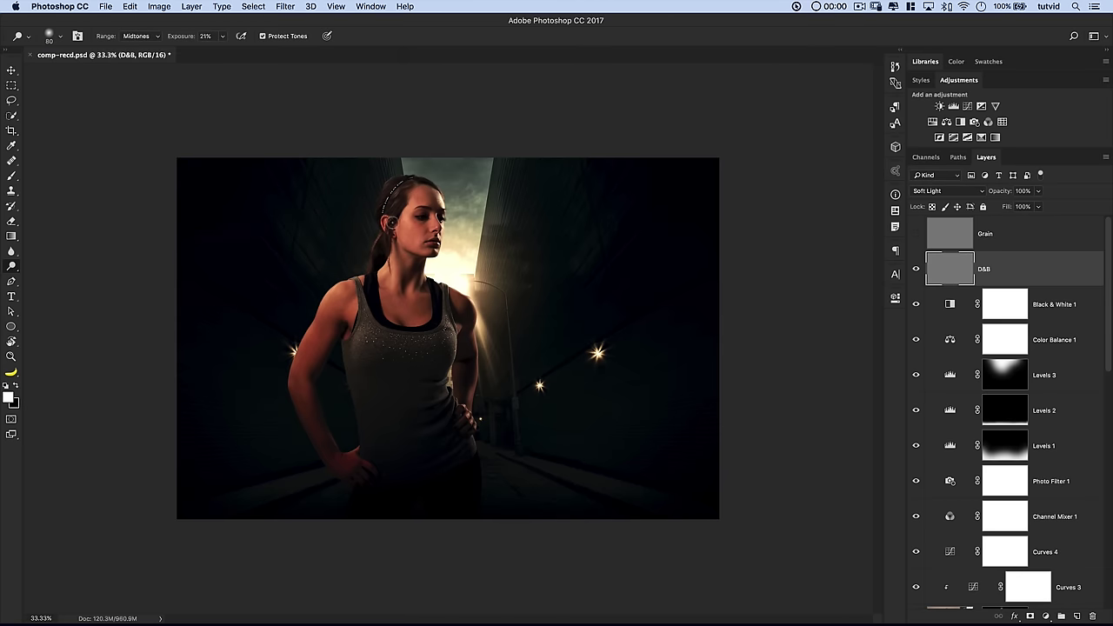
key("super+plus")
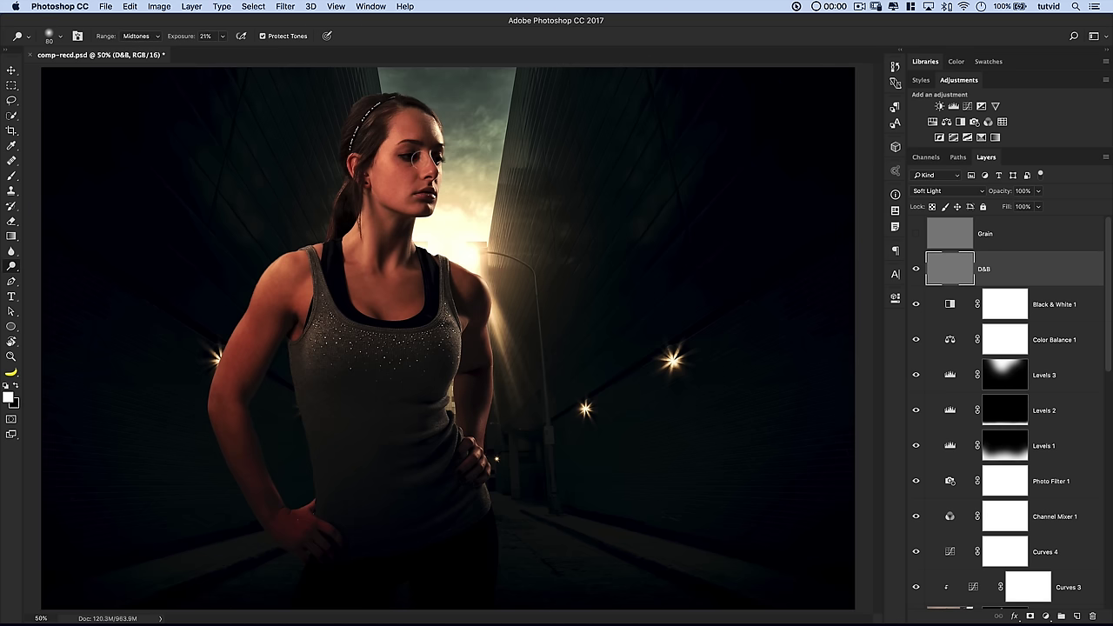
key("bracketleft")
key("bracketleft")
key("bracketleft")
key("bracketright")
key("bracketright")
key("bracketright")
key("bracketright")
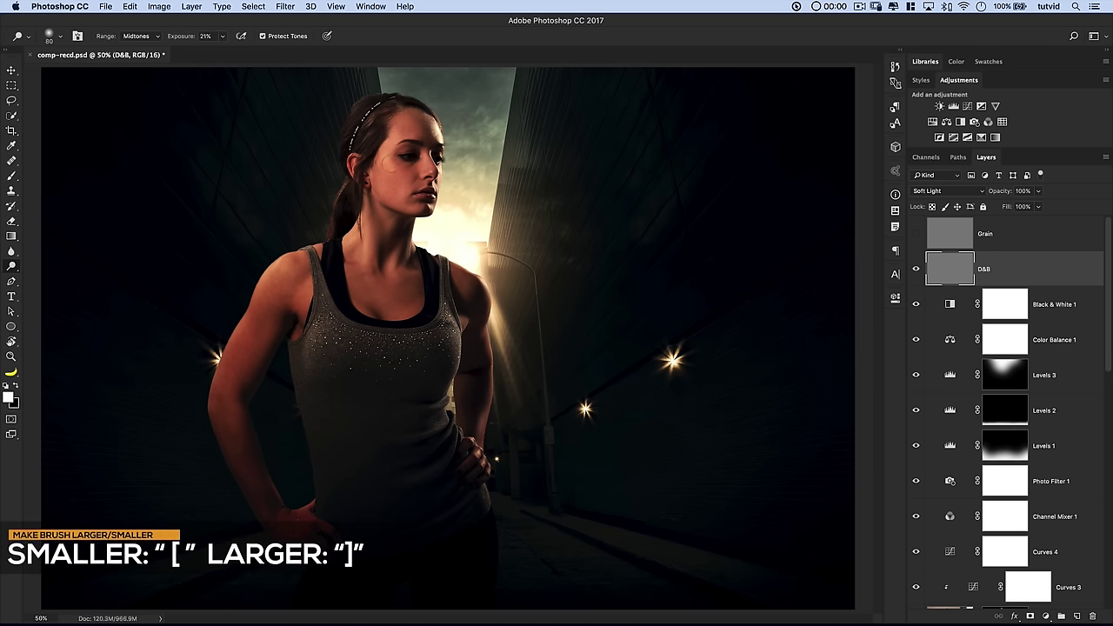
Reduce the Dodge brush to 35 px and brighten the highlights along the model's neck and collarbones
key("bracketleft")
key("bracketleft")
key("bracketleft")
key("bracketleft")
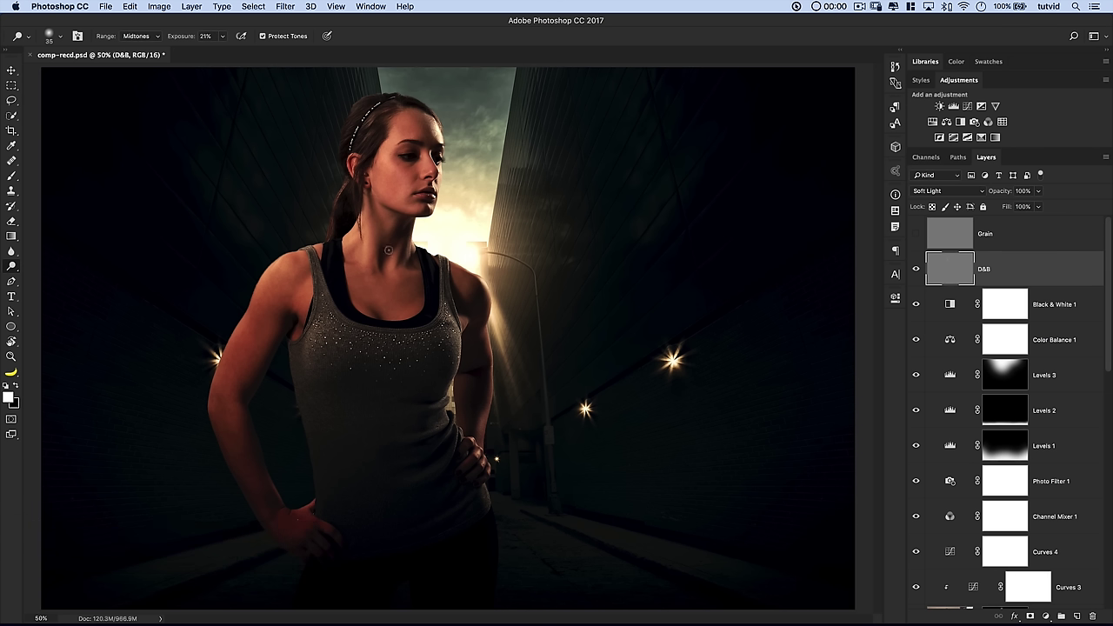
left_click_drag(388, 249, 375, 259)
left_click_drag(397, 262, 407, 302)
Continue dodging highlights on the model's body and tank top, varying the brush size to suit each area
key("bracketleft")
key("bracketleft")
key("bracketleft")
key("bracketleft")
key("bracketleft")
key("bracketleft")
key("bracketright")
key("bracketright")
key("bracketright")
key("bracketleft")
key("bracketleft")
key("bracketleft")
key("bracketleft")
key("bracketleft")
key("bracketleft")
key("bracketright")
key("bracketright")
key("bracketright")
key("bracketright")
Compare the image with and without the D&B layer
key("super+minus")
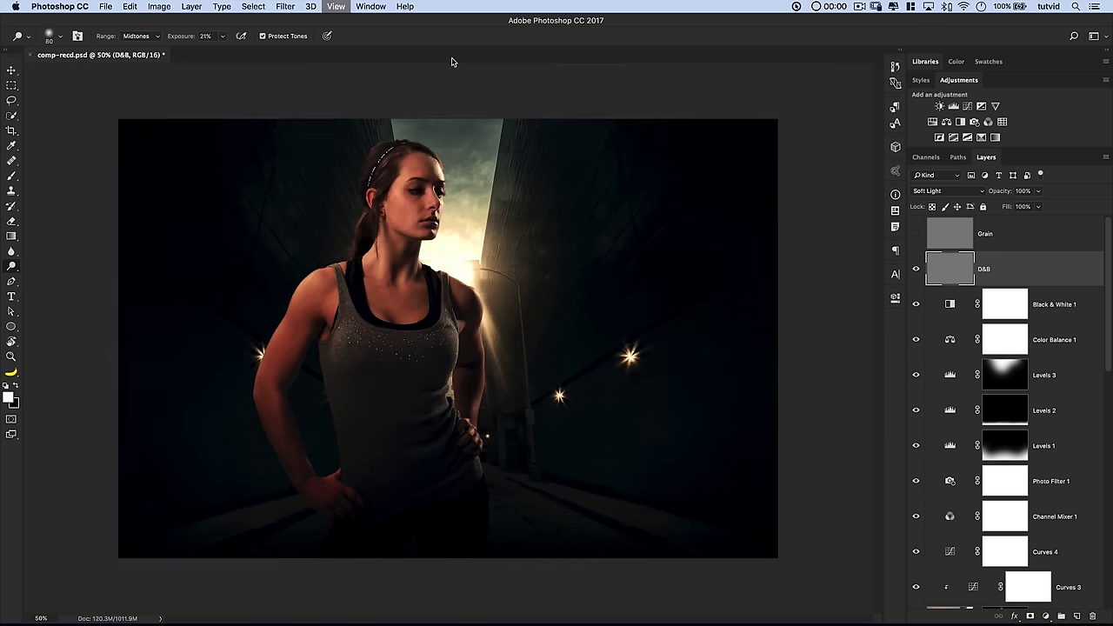
key("super+minus")
key("super+plus")
key("super+plus")
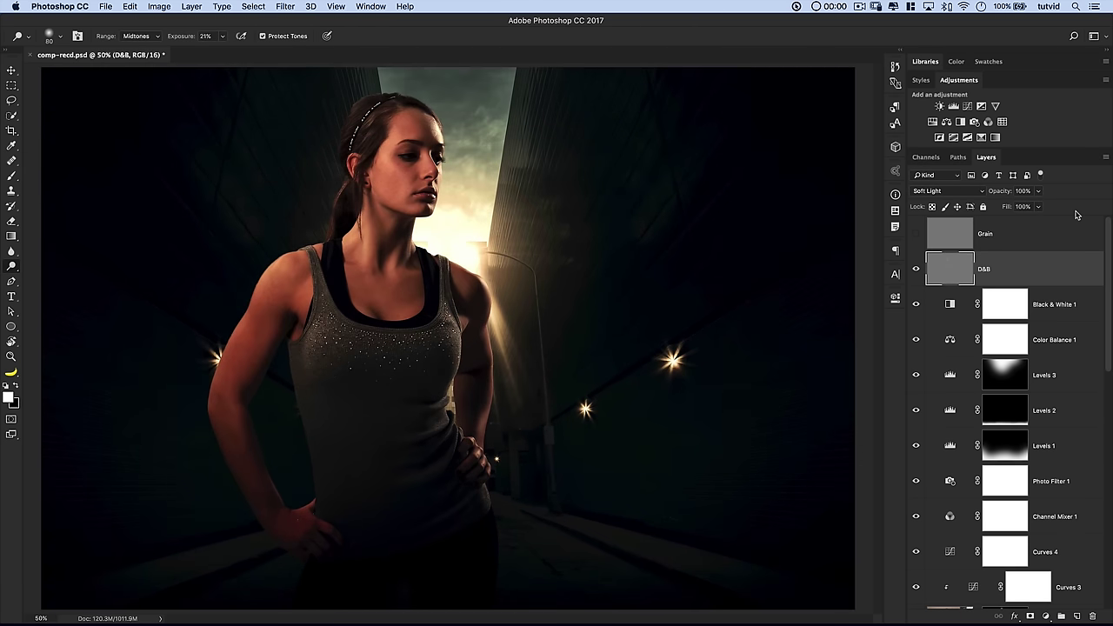
left_click(916, 269)
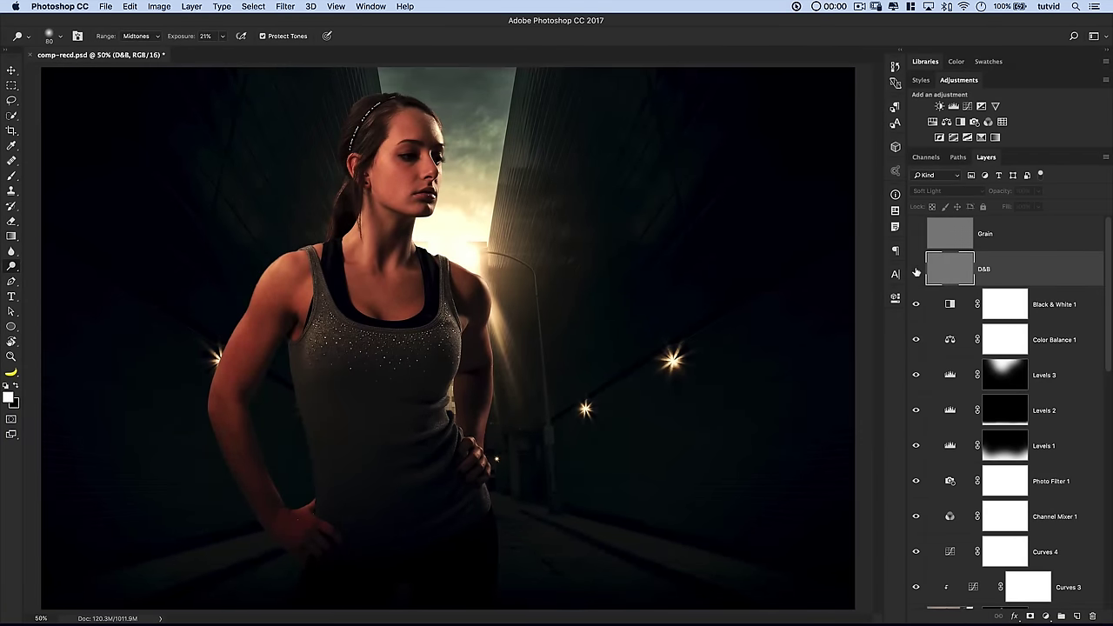
left_click(916, 271)
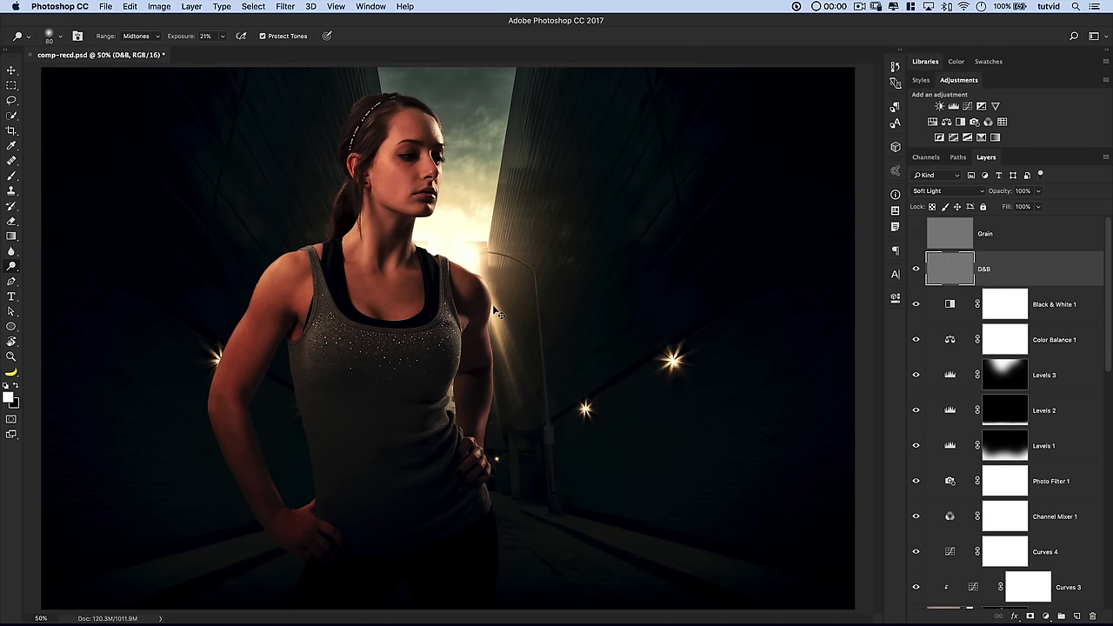
Show the Grain layer and apply Camera Raw Filter grain to it with Amount 62, Size 41 and Roughness 50
key("super+minus")
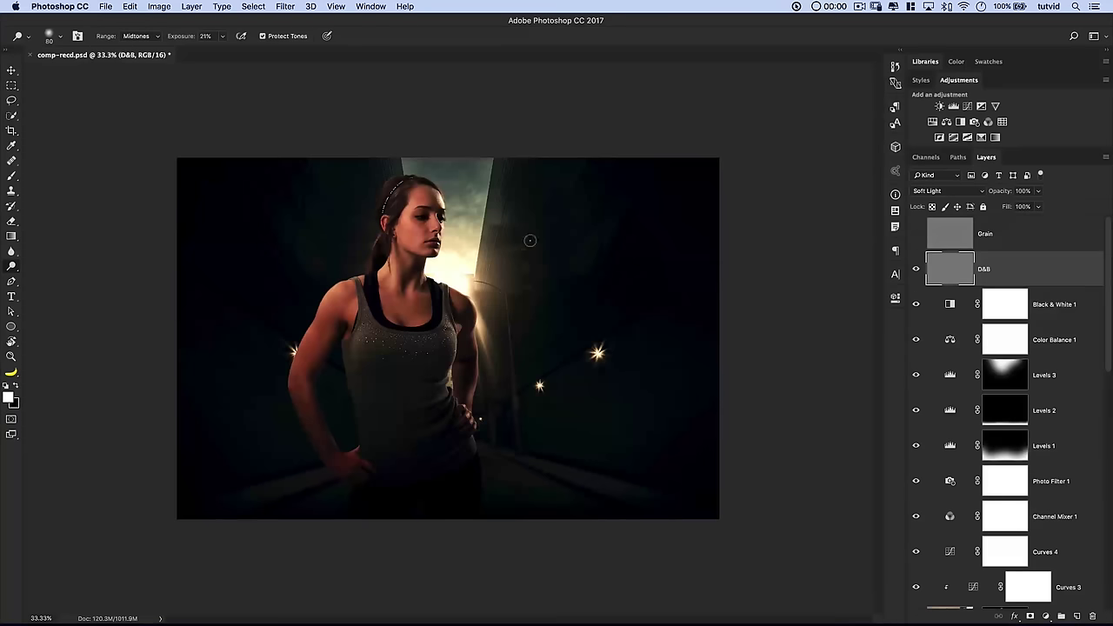
left_click(916, 234)
left_click(952, 238)
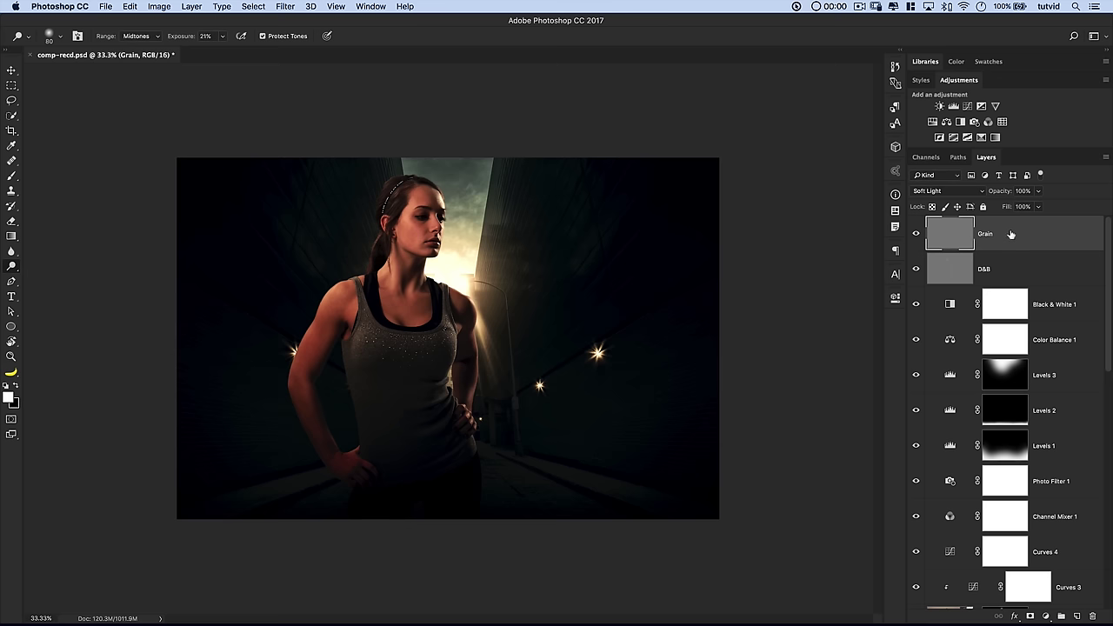
left_click(285, 6)
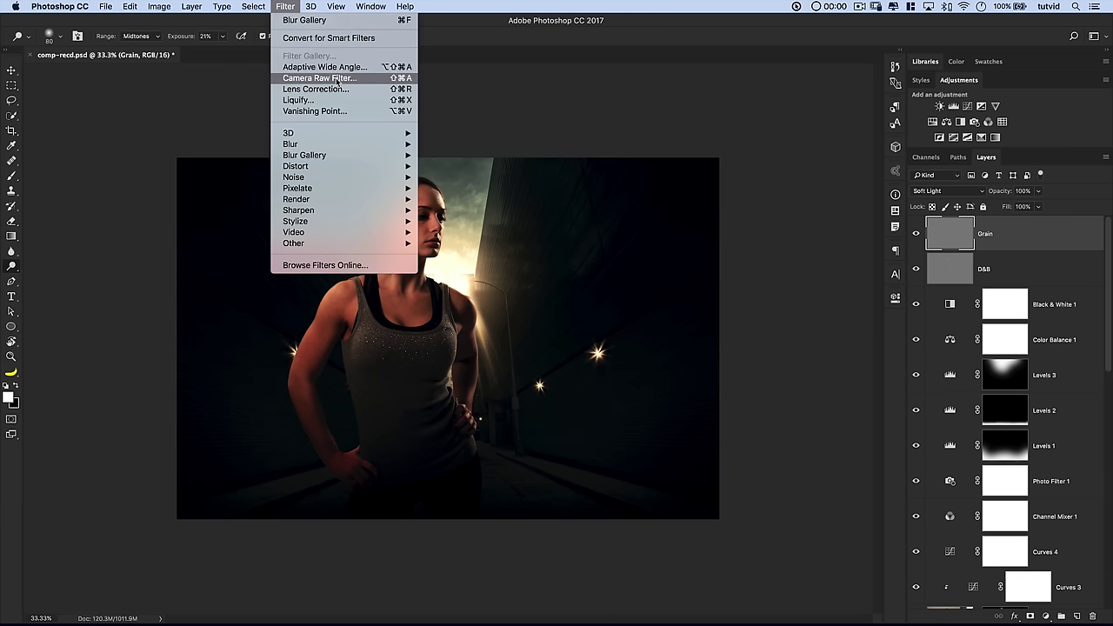
left_click(369, 78)
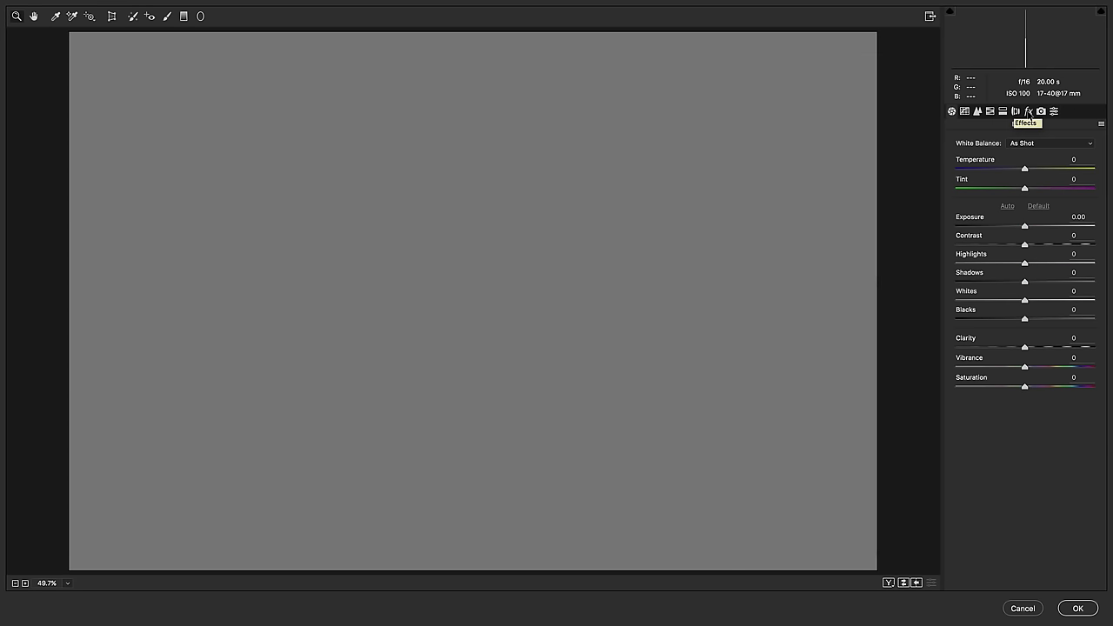
left_click(1028, 111)
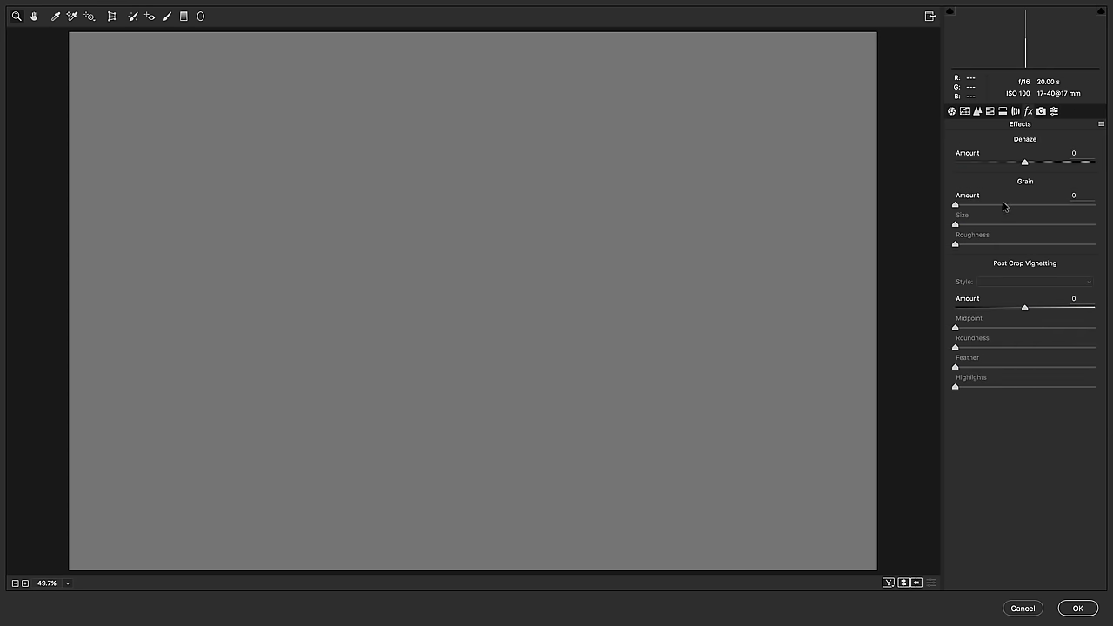
left_click_drag(1003, 205, 1009, 227)
left_click(1016, 226)
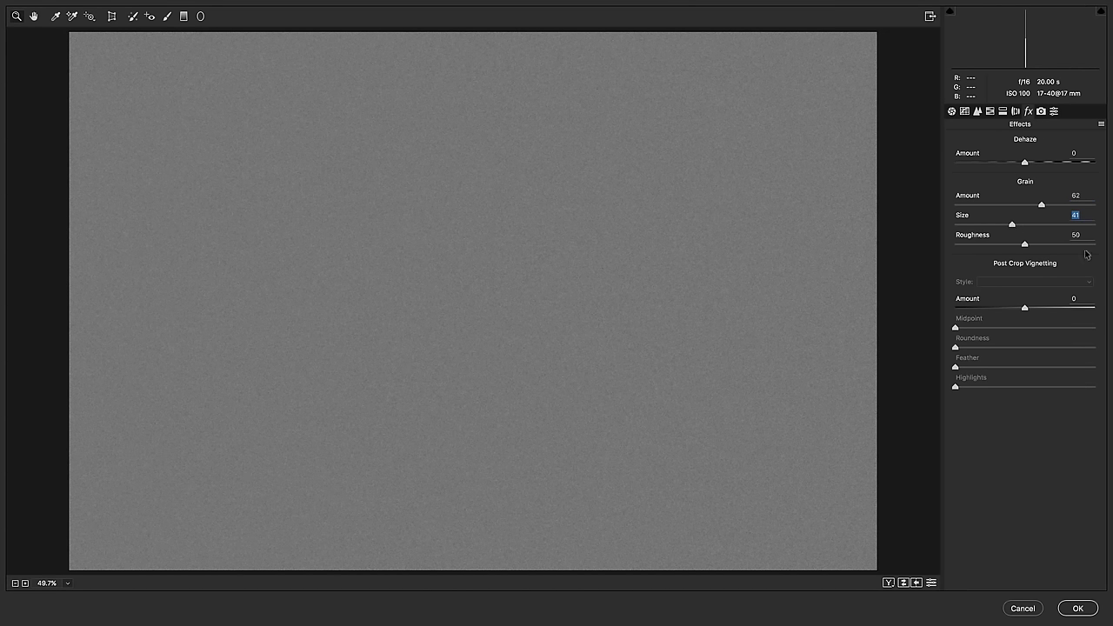
left_click(1086, 610)
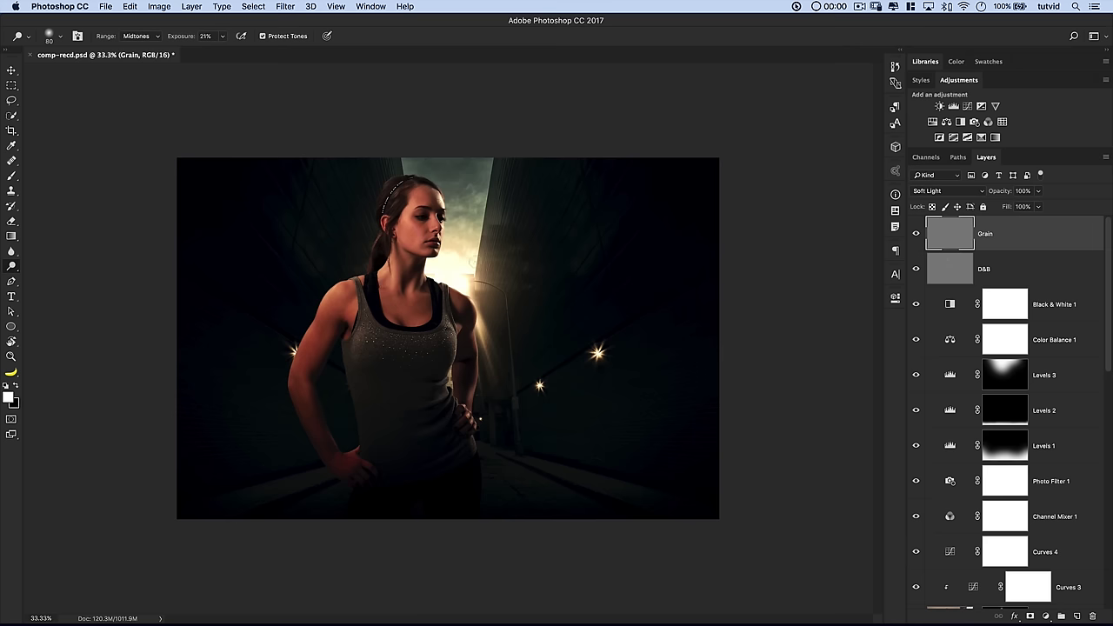
Inspect the grain around the model's face at 100% and compare the image with and without the Grain layer
key("super+equal")
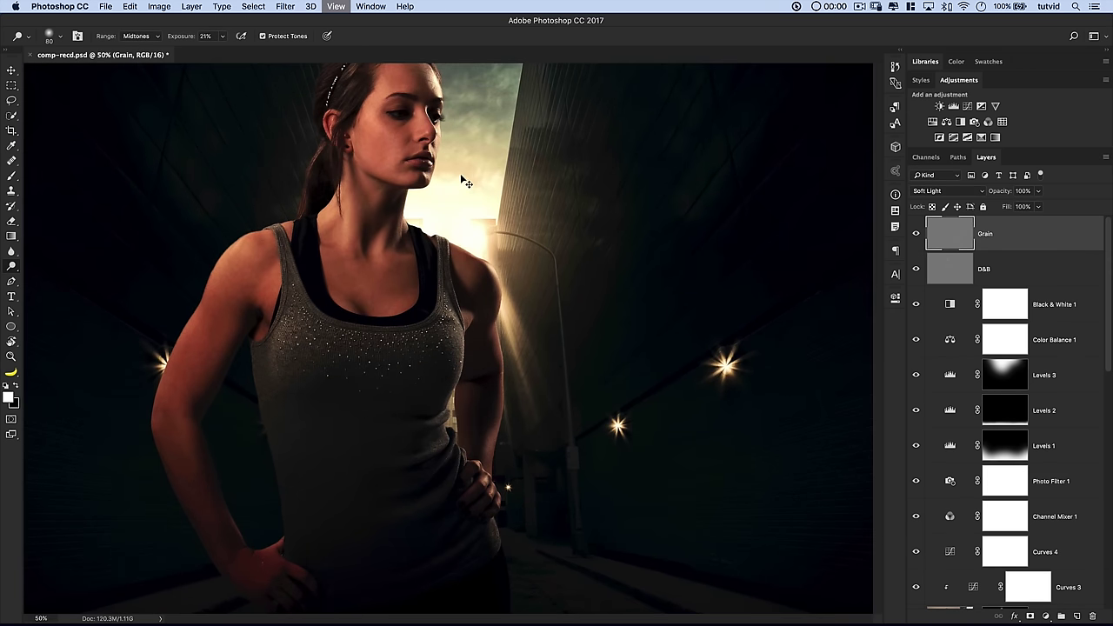
key("super+equal")
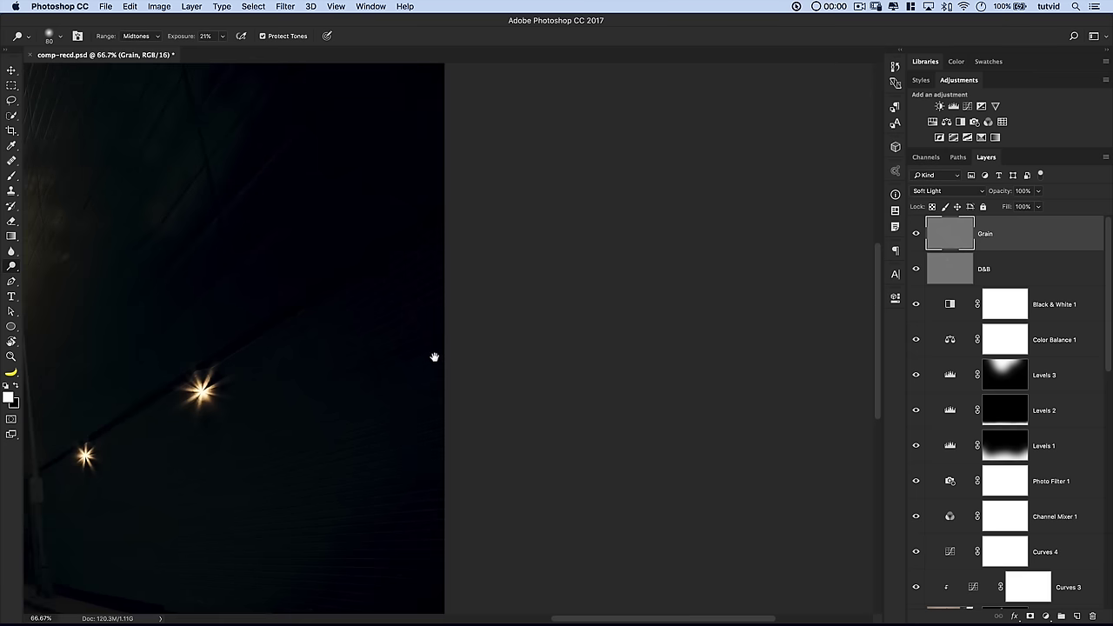
left_click_drag(519, 359, 814, 439)
scroll(631, 335, "left", 5)
scroll(631, 336, "up", 3)
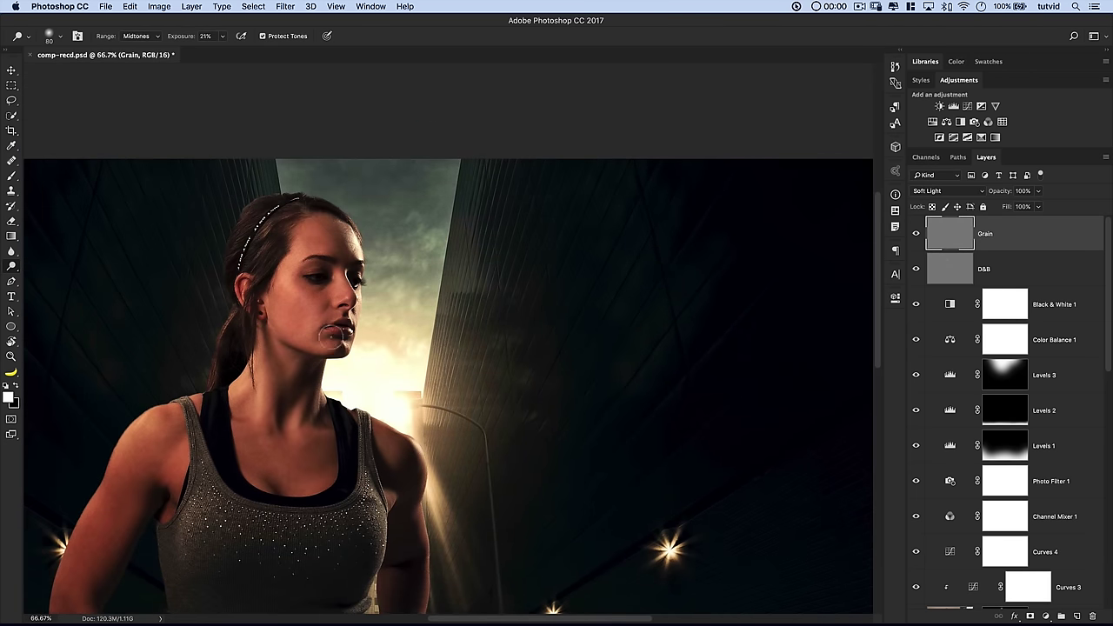
key("super+equal")
scroll(332, 339, "left", 5)
scroll(332, 339, "up", 1)
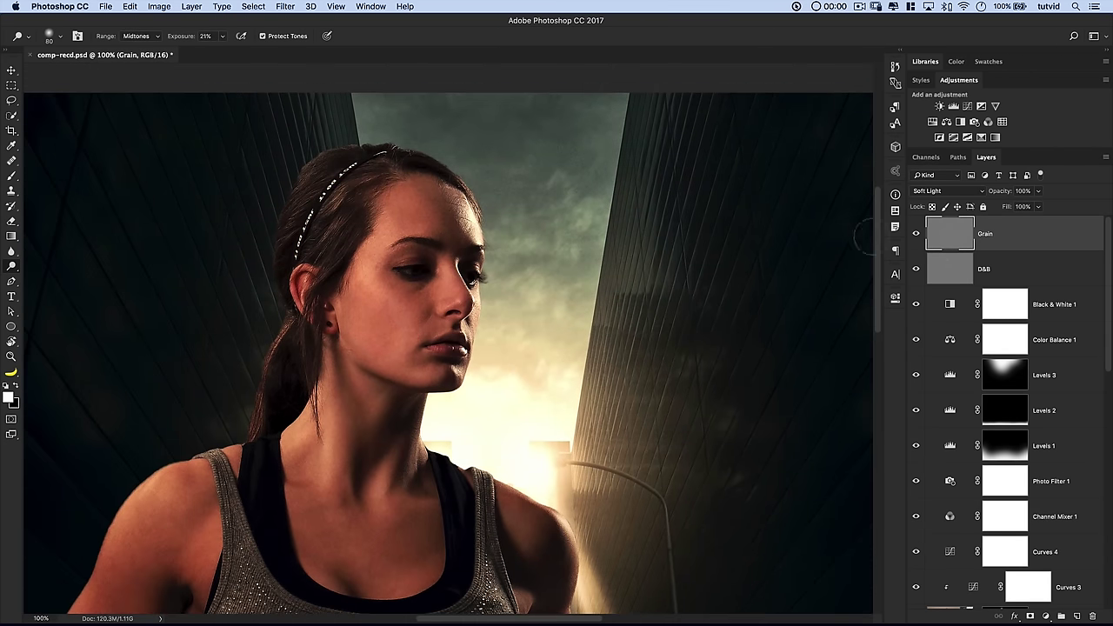
left_click(916, 234)
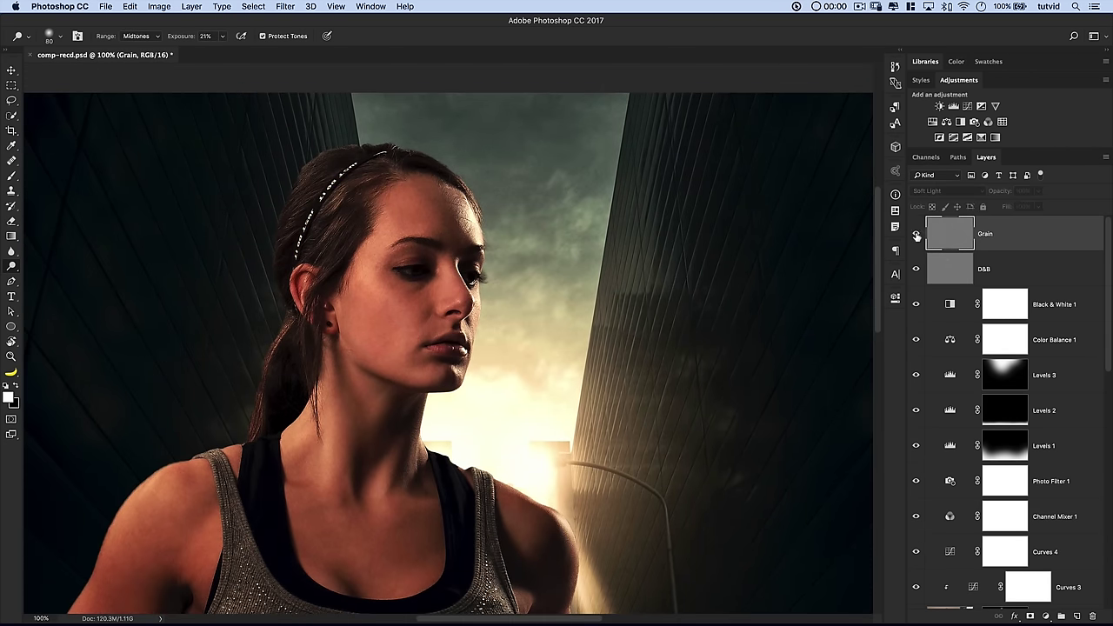
left_click(916, 235)
key("super+1")
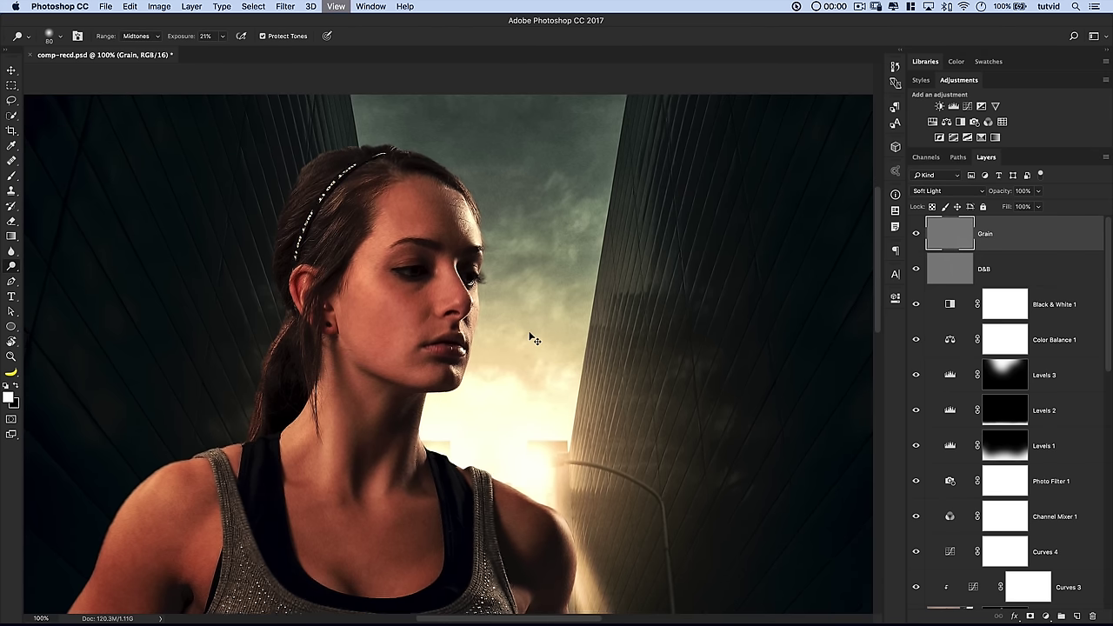
key("super+minus")
key("super+minus")
key("super+minus")
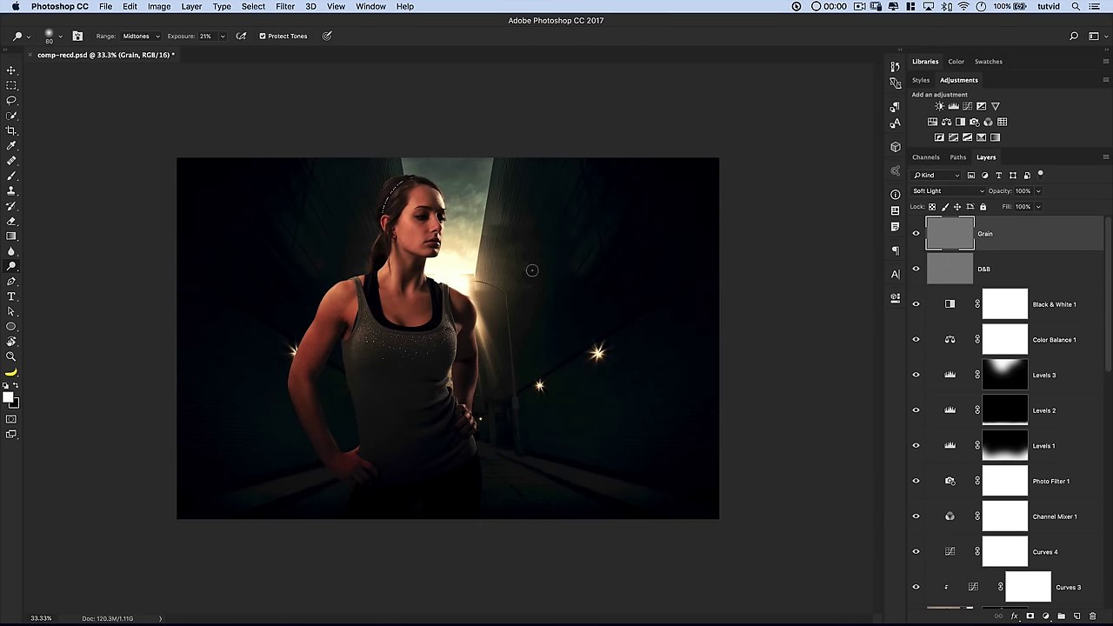
Select the image thumbnail of the model's hair-cover copy layer
scroll(981, 374, "down", 5)
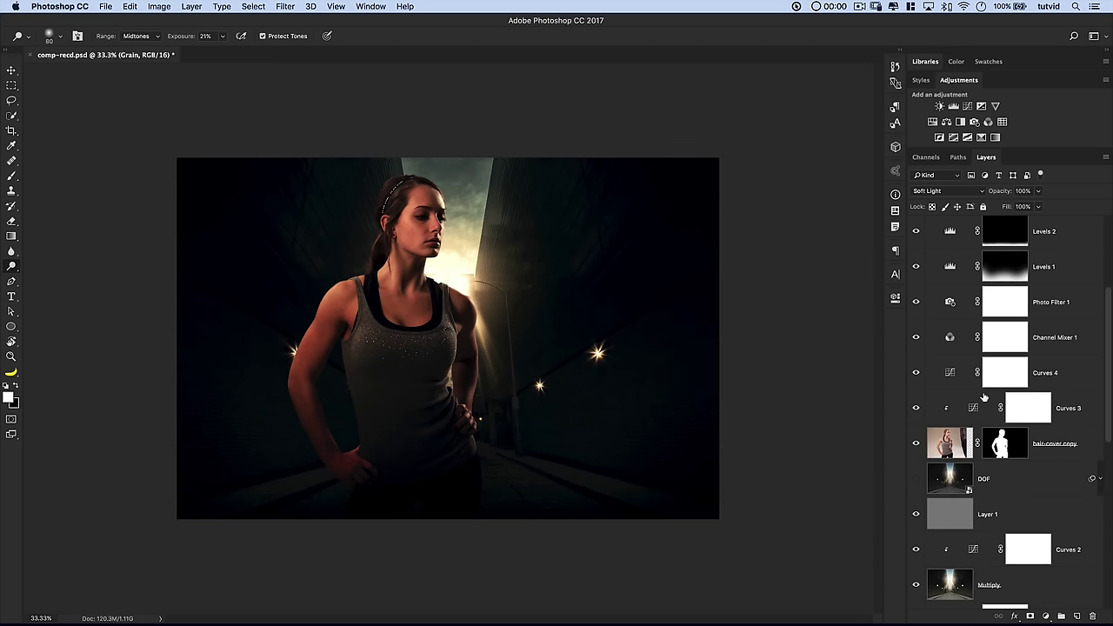
scroll(985, 398, "up", 3)
left_click(950, 551)
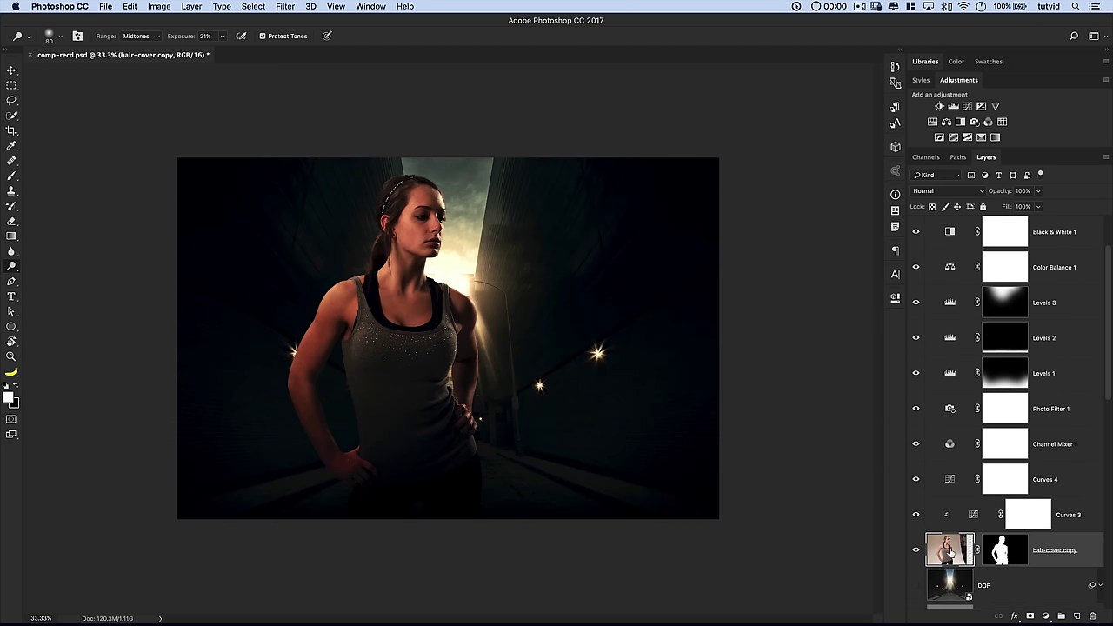
scroll(989, 407, "up", 2)
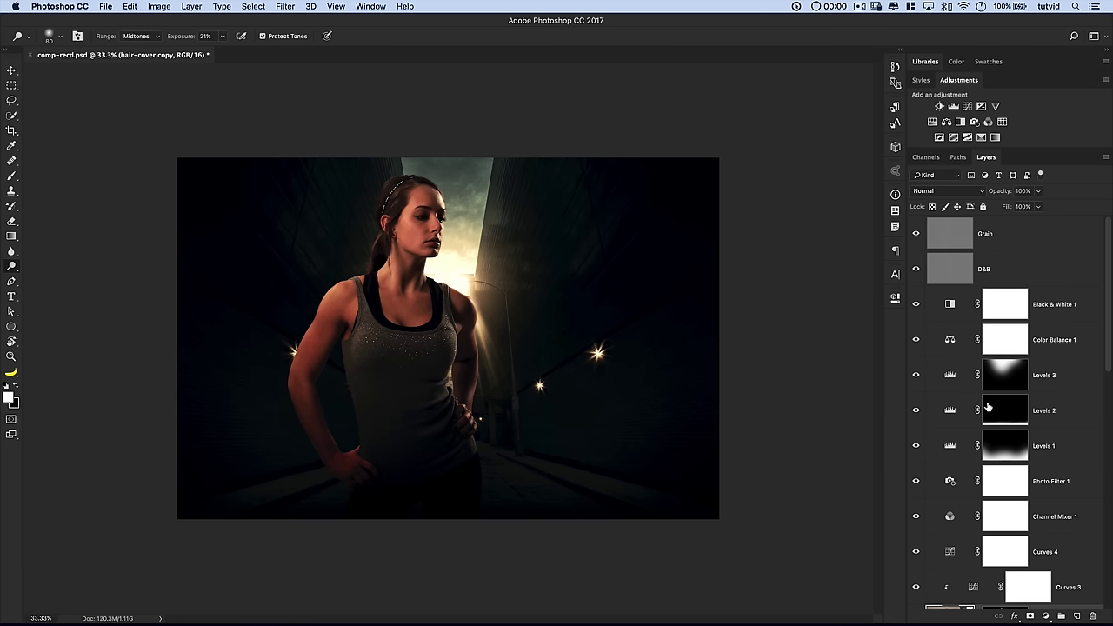
Include the D&B layer with the selected model layers and move them together slightly right in the alley
left_click(1017, 274)
key("v")
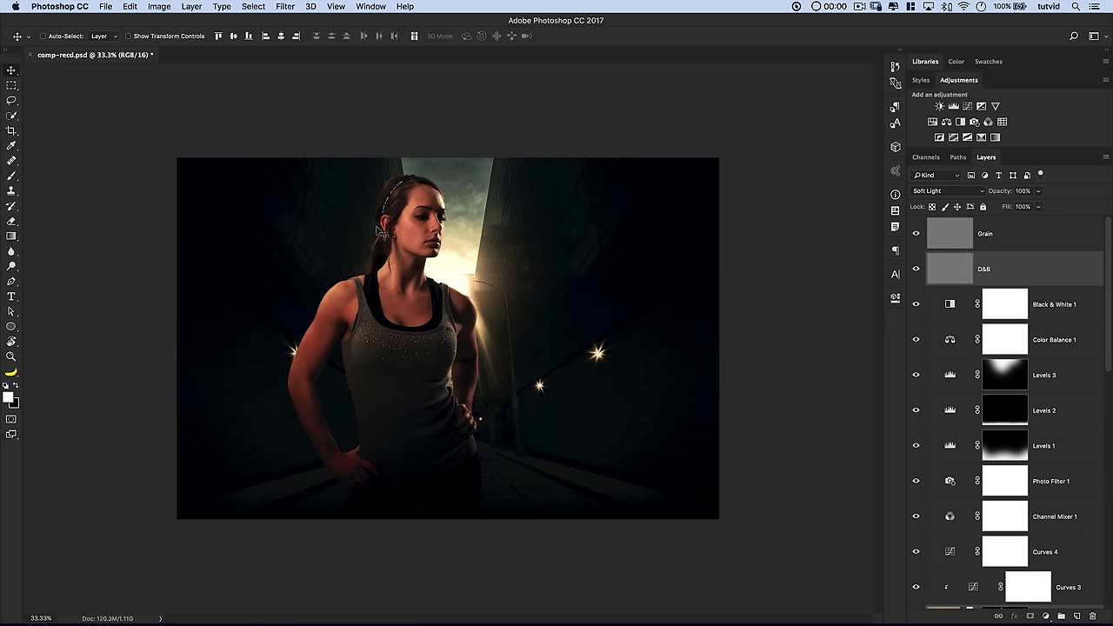
left_click_drag(420, 327, 429, 327)
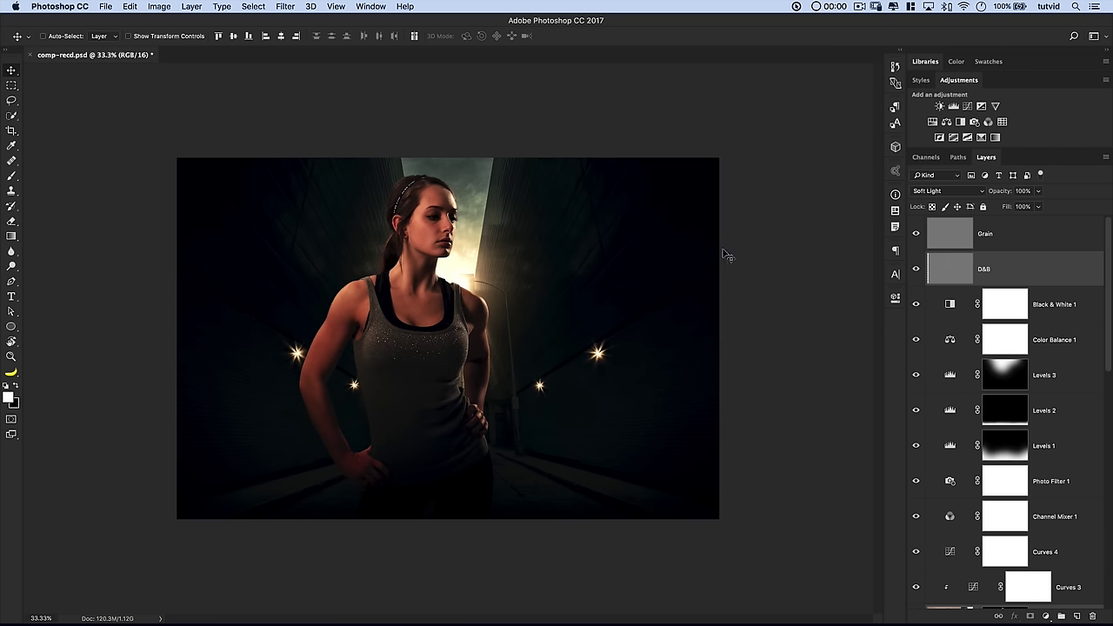
Add a Curves adjustment above Black & White 1 and lower the green channel on the model's cheek to input 120, output 112
left_click(1010, 271)
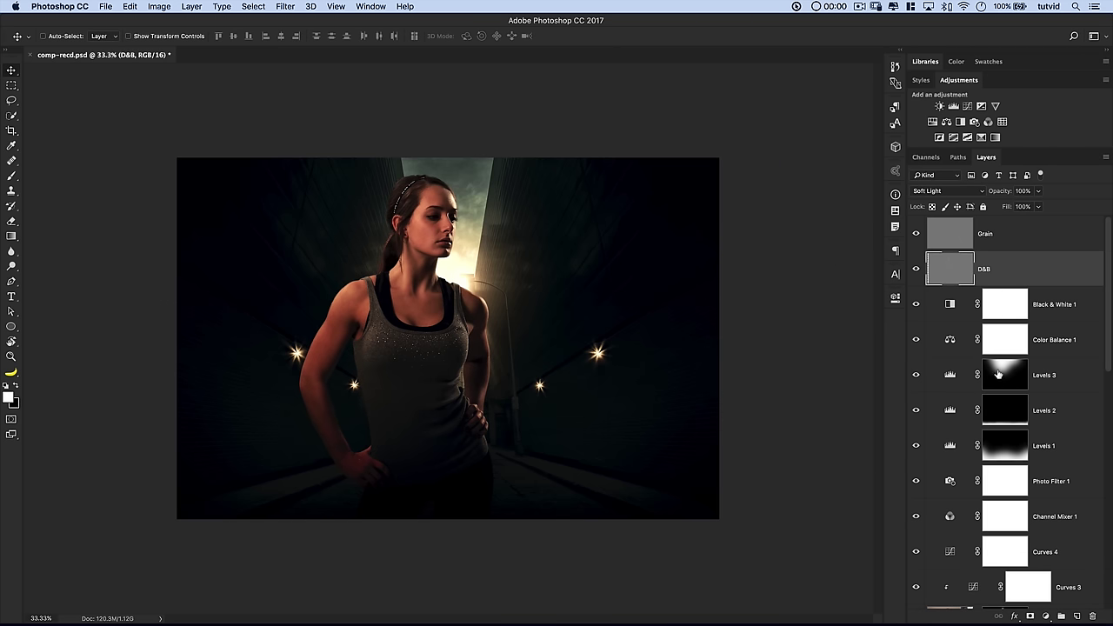
left_click(941, 305)
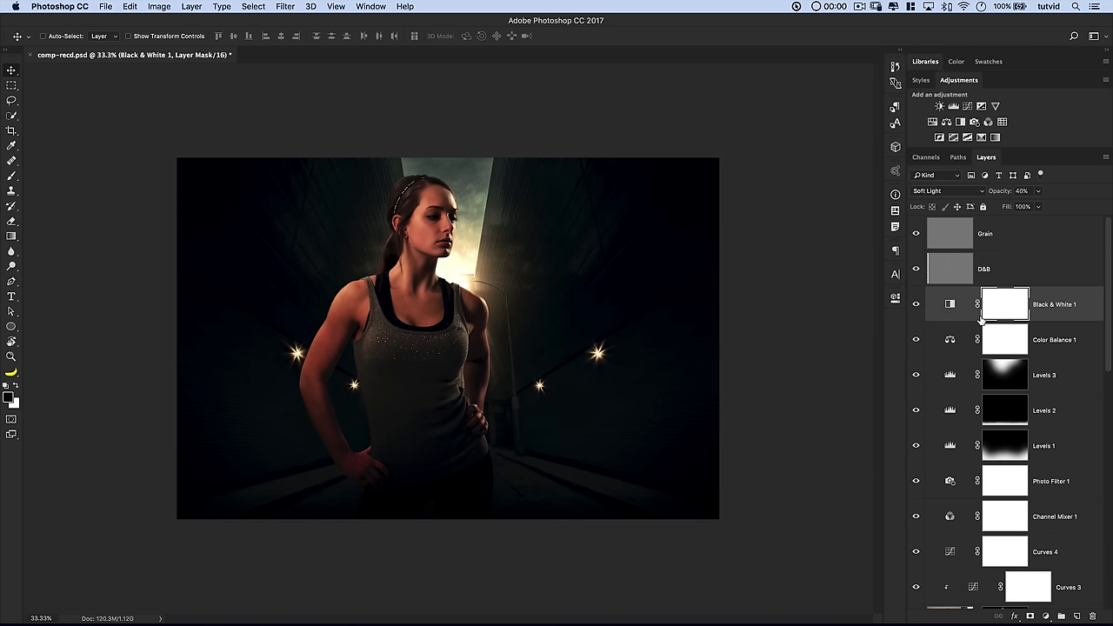
left_click(967, 108)
left_click(763, 351)
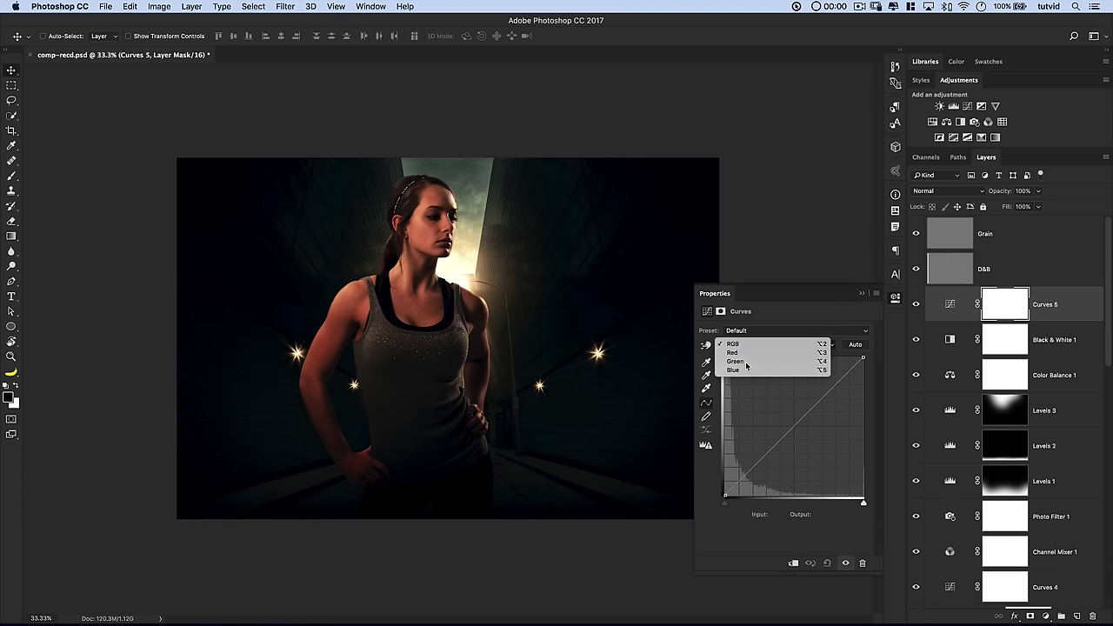
left_click(751, 361)
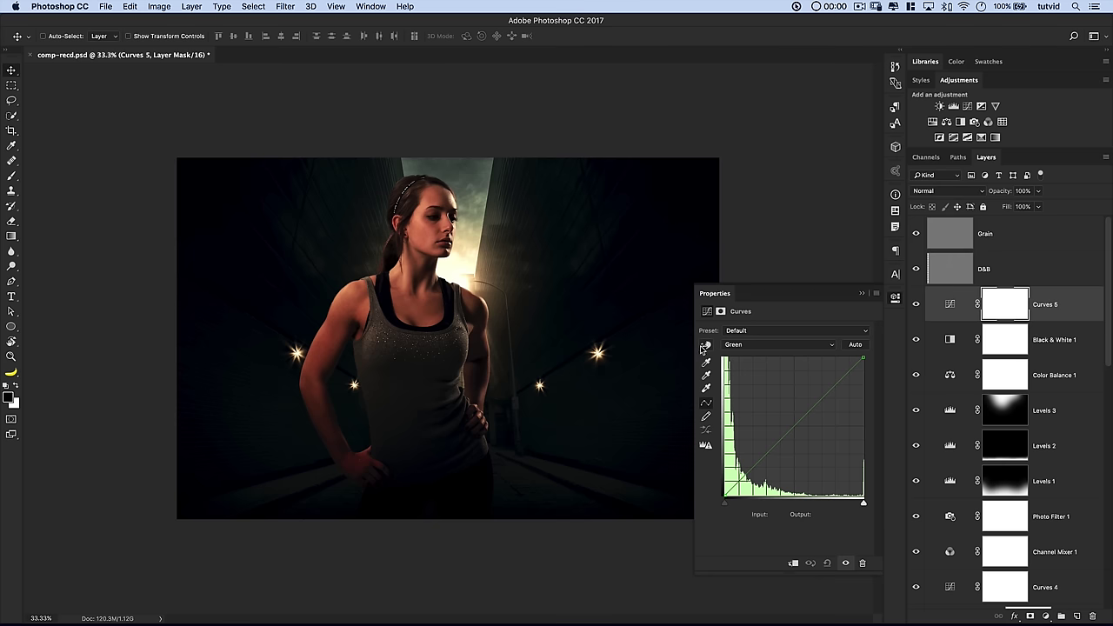
left_click(705, 345)
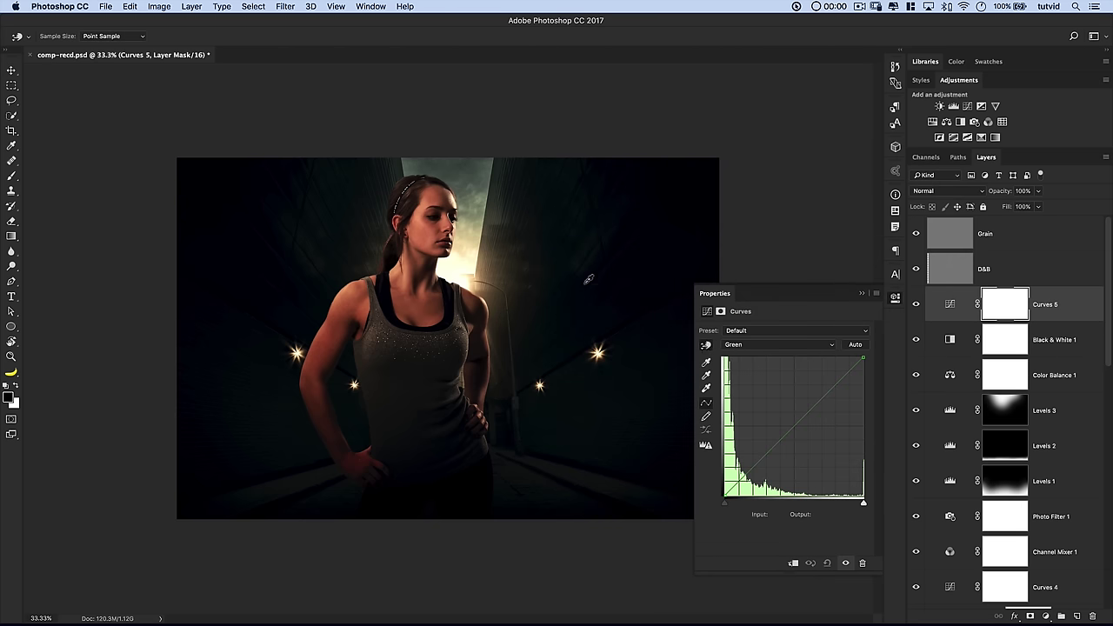
left_click(427, 231)
left_click_drag(427, 232, 427, 236)
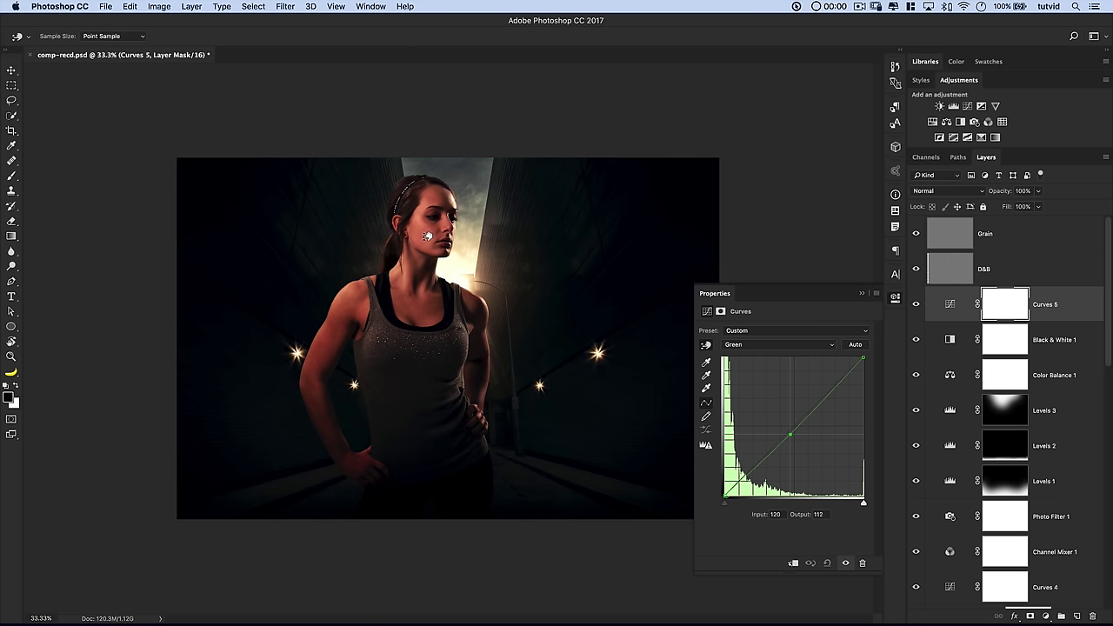
Lift the RGB curve of Curves 5 on-image, using the tones beside the sun glow, to brighten the whole composite
left_click(771, 345)
left_click(753, 326)
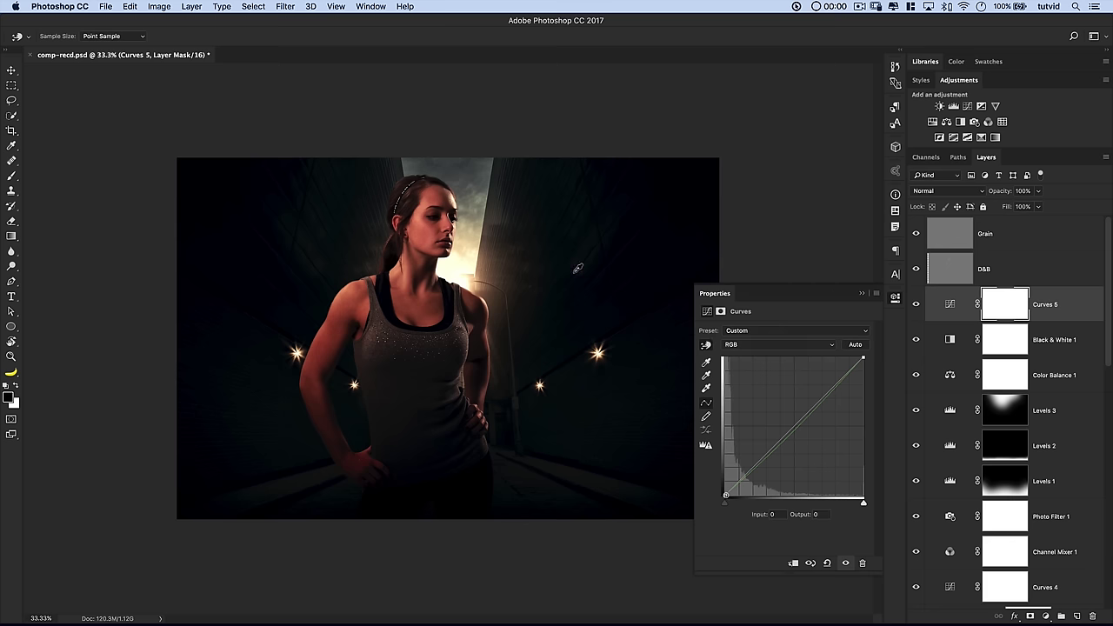
left_click(495, 252)
left_click_drag(495, 252, 500, 243)
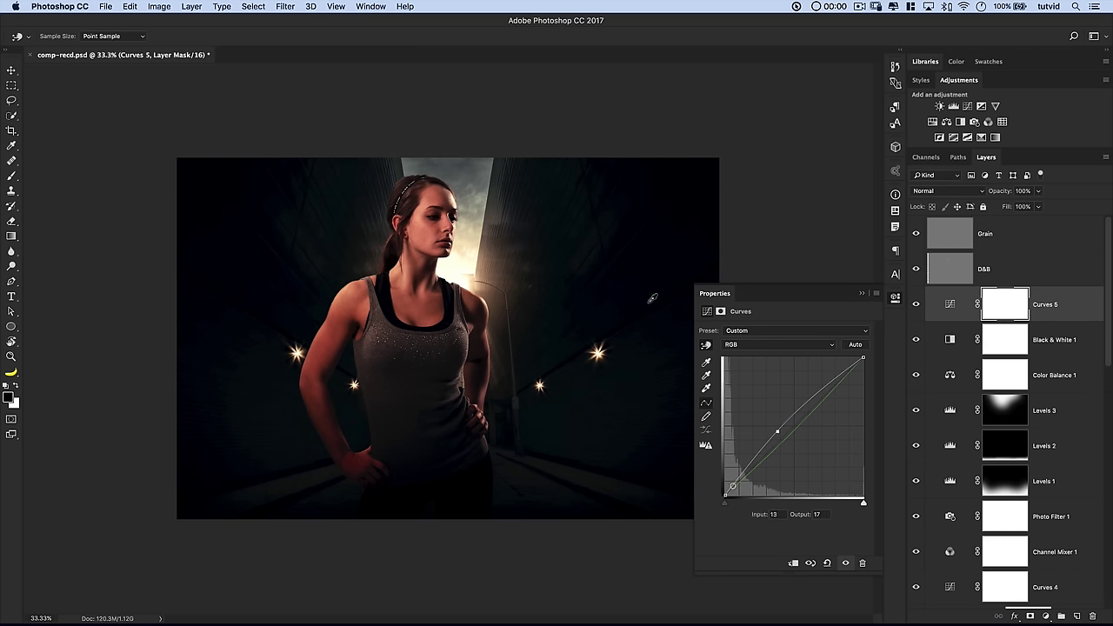
Anchor the blue curve on the model's cheek and lift the dark alley tones slightly to input 9, output 10
left_click(743, 344)
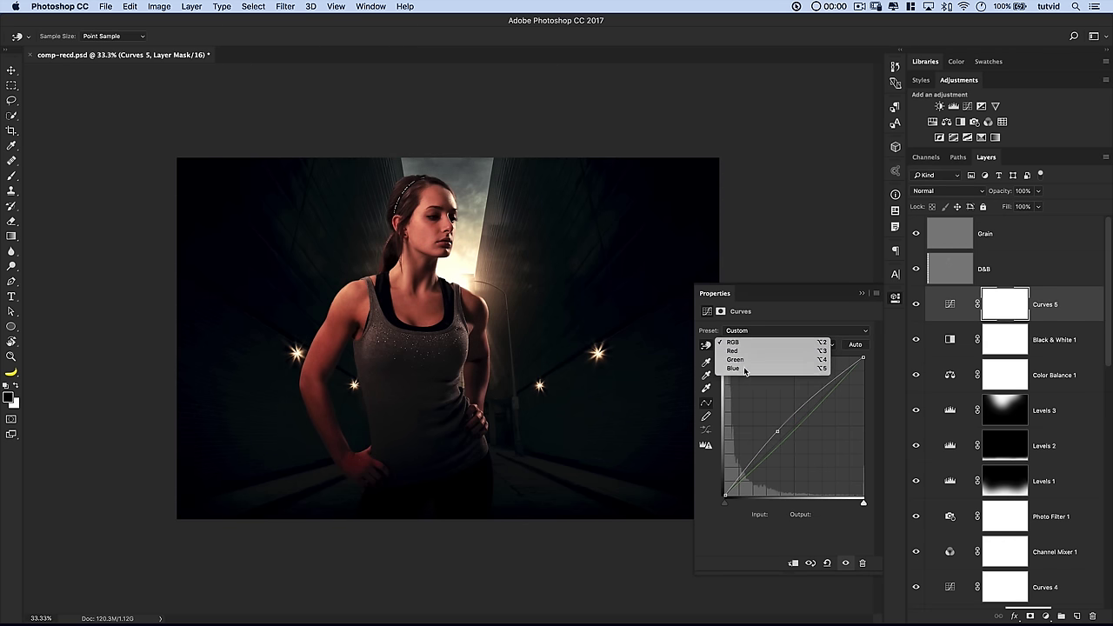
left_click(741, 377)
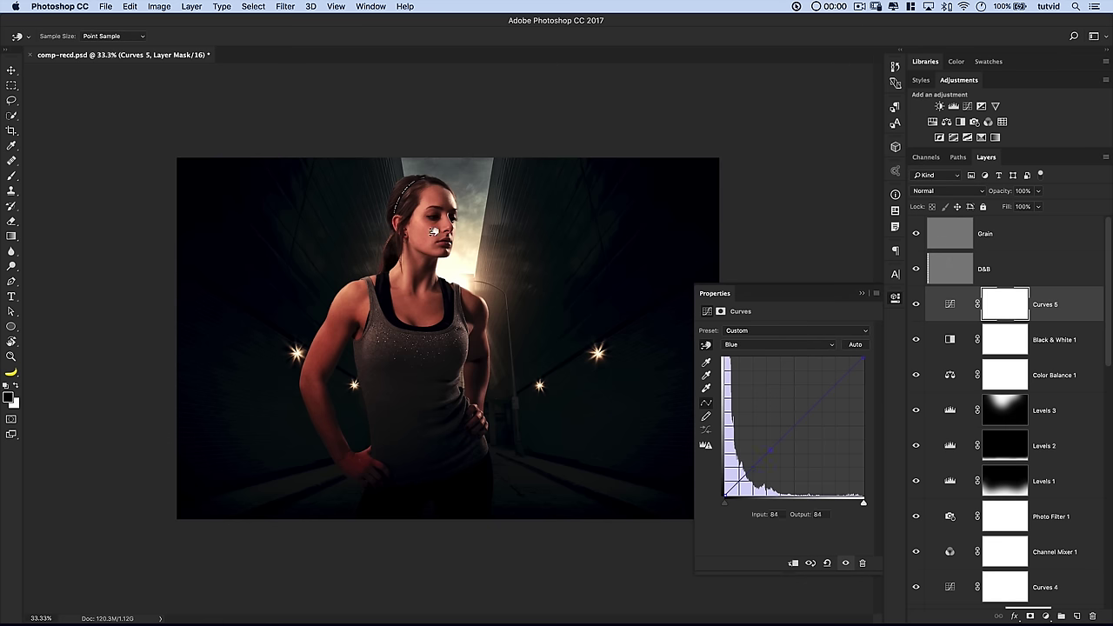
left_click_drag(435, 227, 435, 227)
left_click(635, 422)
left_click_drag(523, 360, 521, 359)
Adjust the red curve on-image, raising it slightly in the alley wall tones and lowering it on the model's tank top
left_click(764, 346)
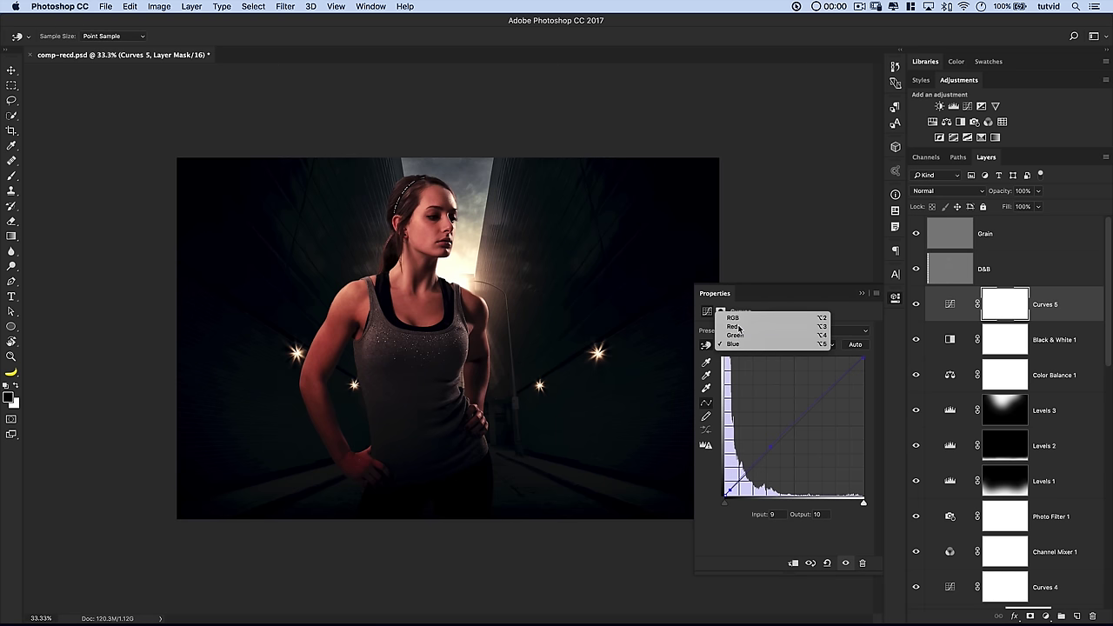
left_click(735, 326)
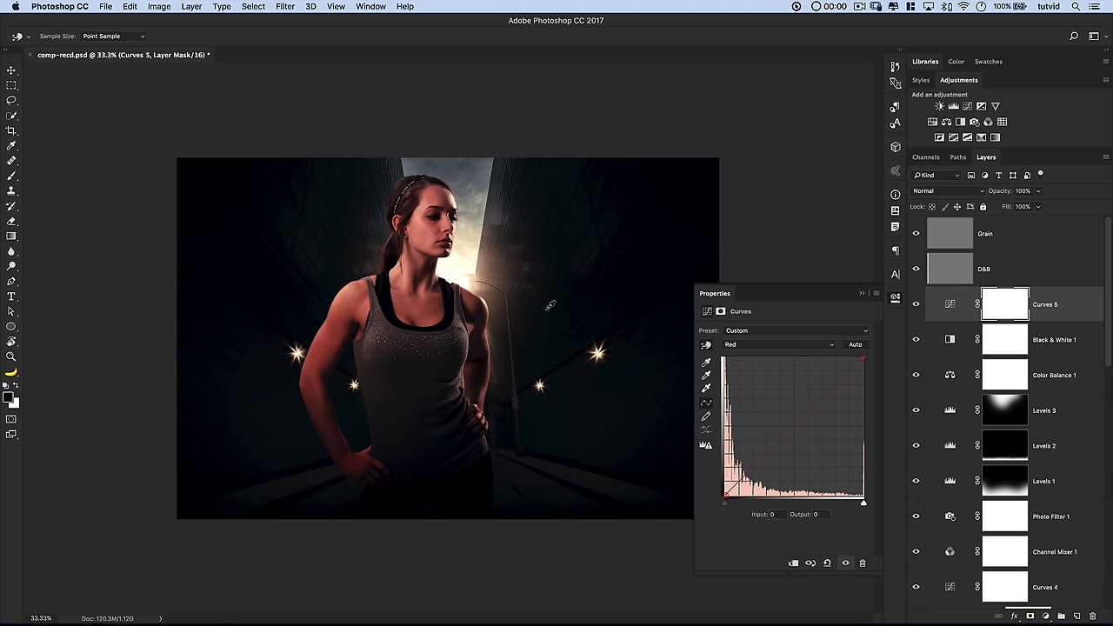
left_click_drag(535, 308, 536, 303)
left_click_drag(389, 337, 389, 346)
Compare the image with and without the Curves 5 layer
left_click(896, 296)
left_click(914, 305)
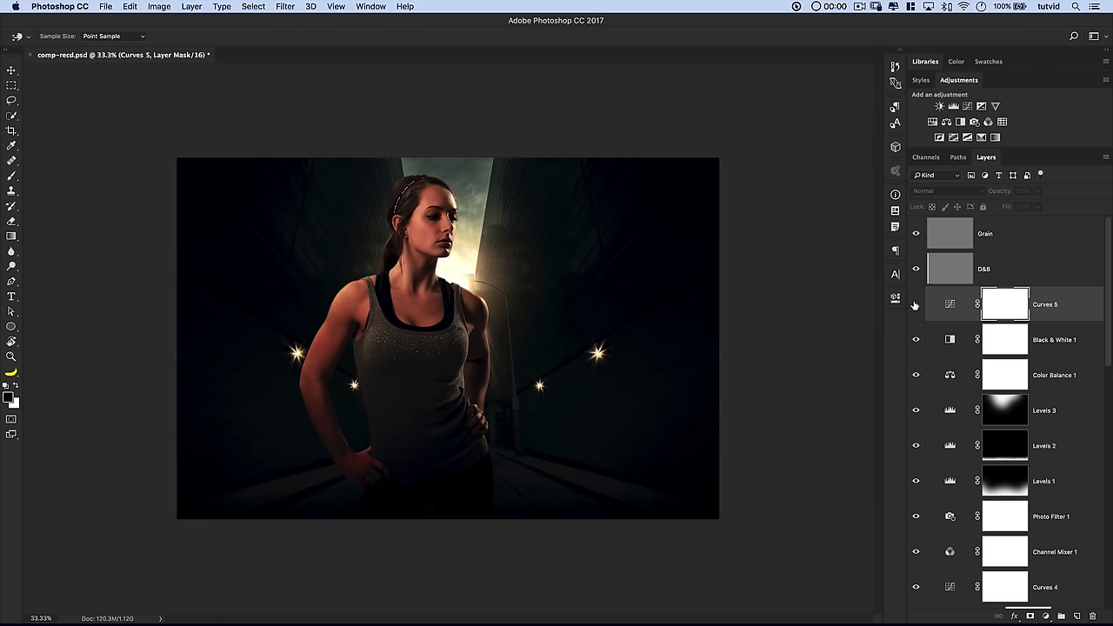